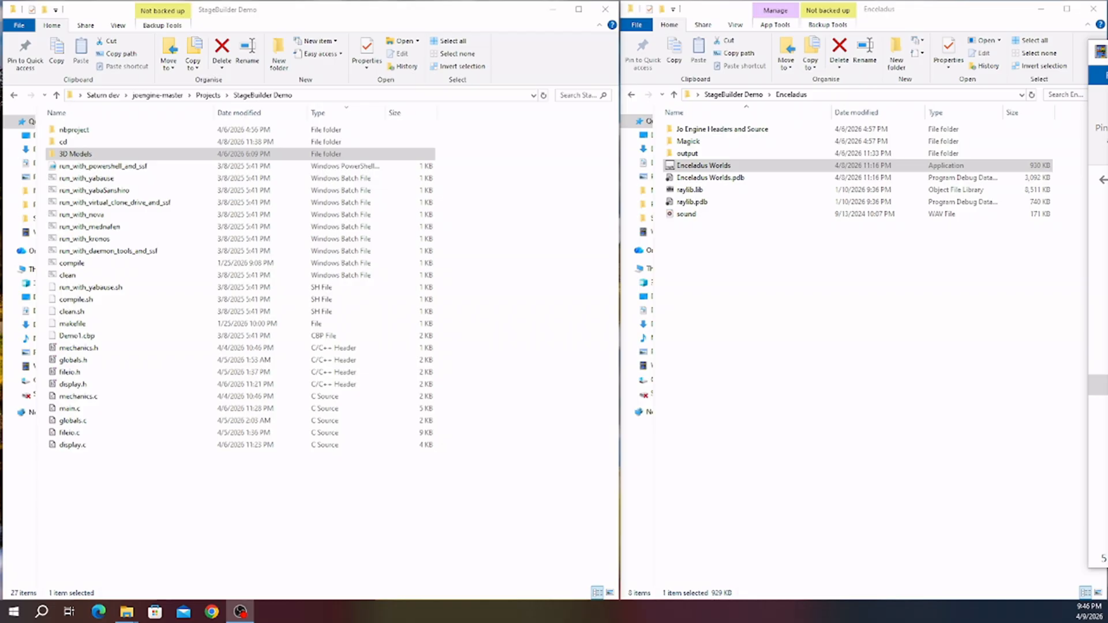
- Launch the Enceladus Worlds application from the Enceladus folder
key("alt+Up")
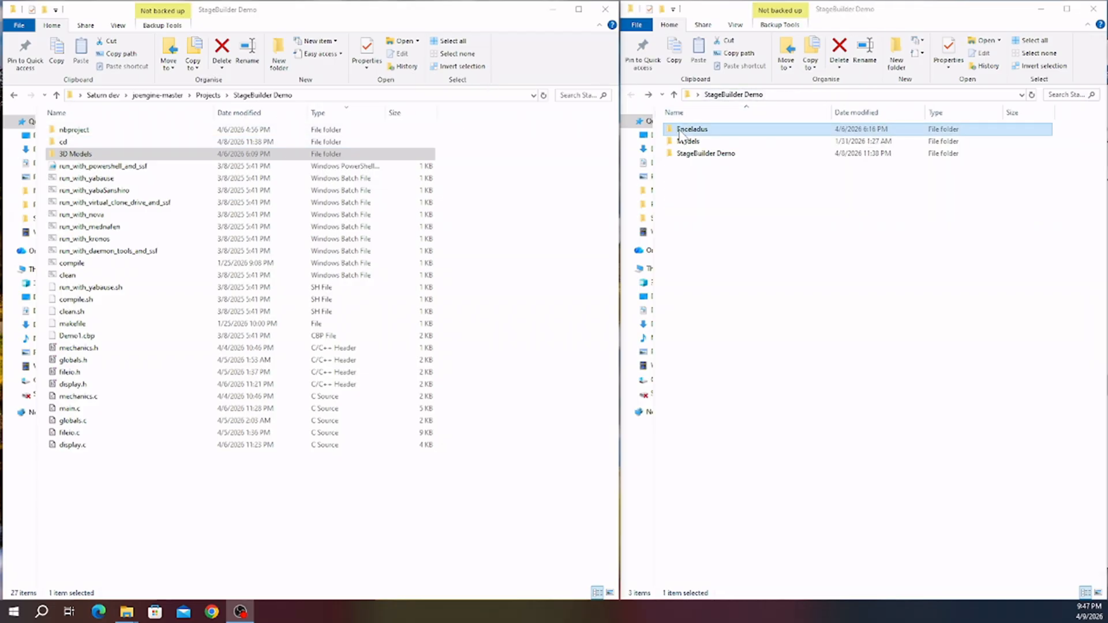
double_click(682, 134)
double_click(686, 165)
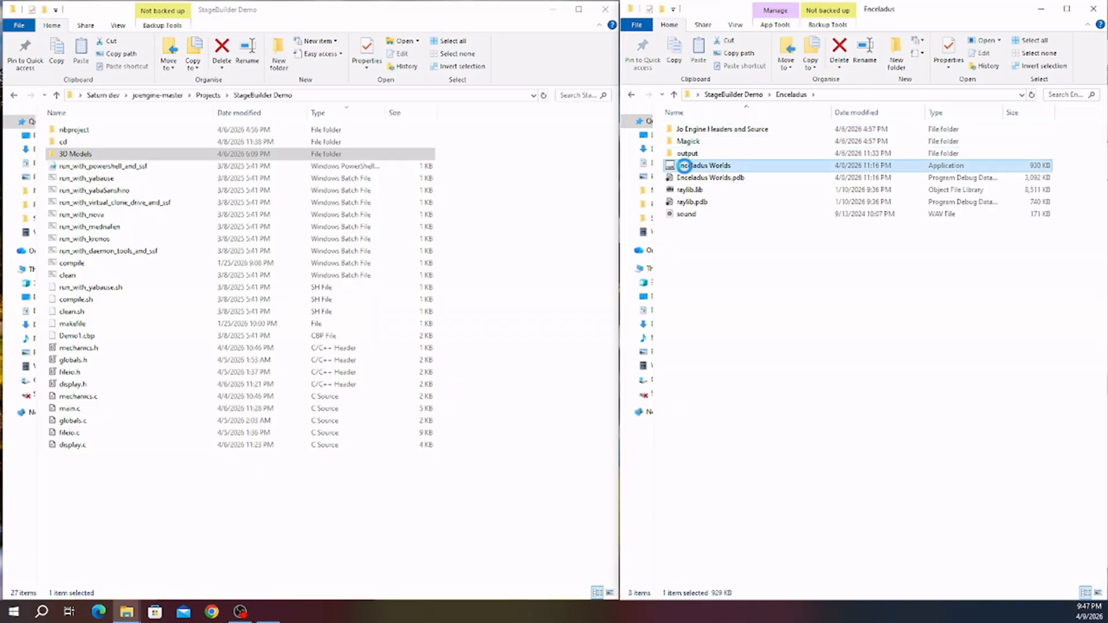
- Open the Chef model folder under 3D Models, Stage 1 Valley Town, NPCs, Major
double_click(87, 154)
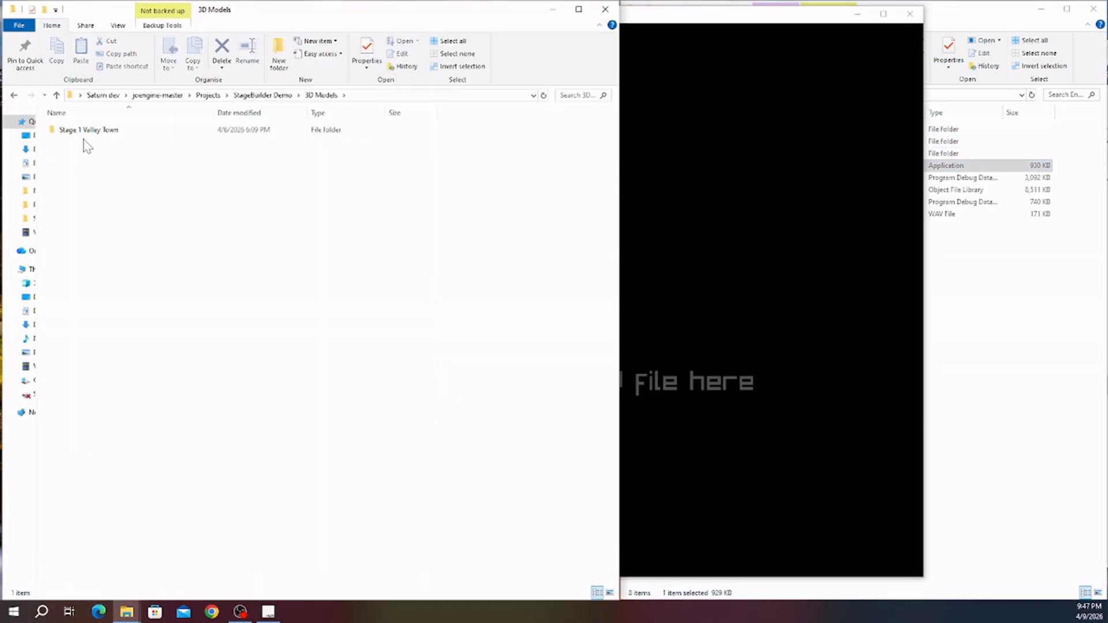
left_click(88, 132)
double_click(88, 132)
double_click(75, 179)
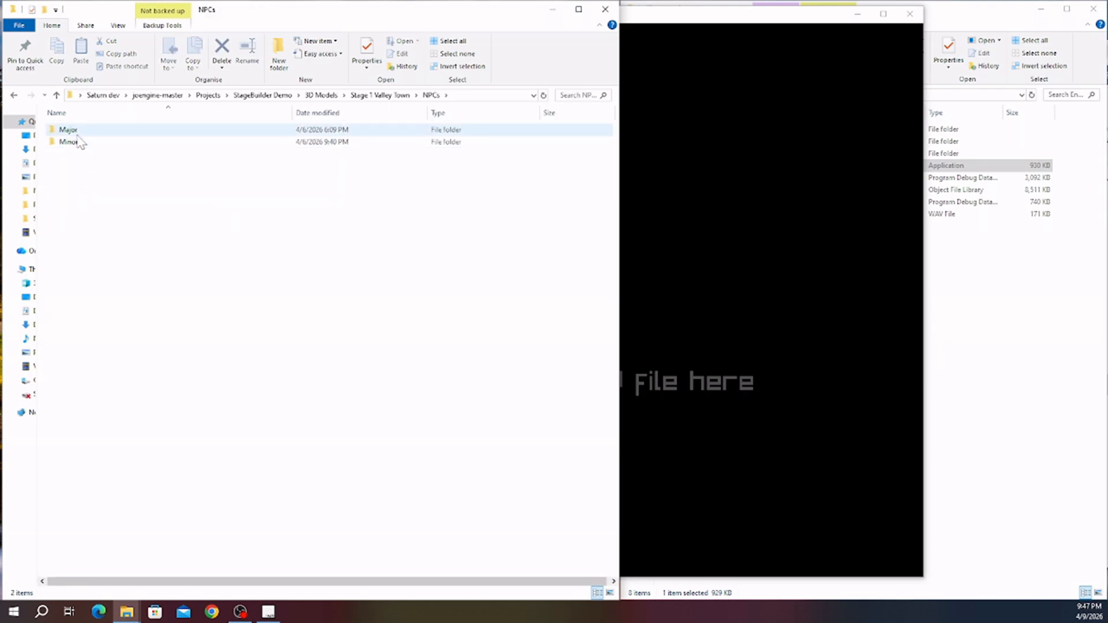
left_click(74, 133)
double_click(74, 133)
double_click(70, 142)
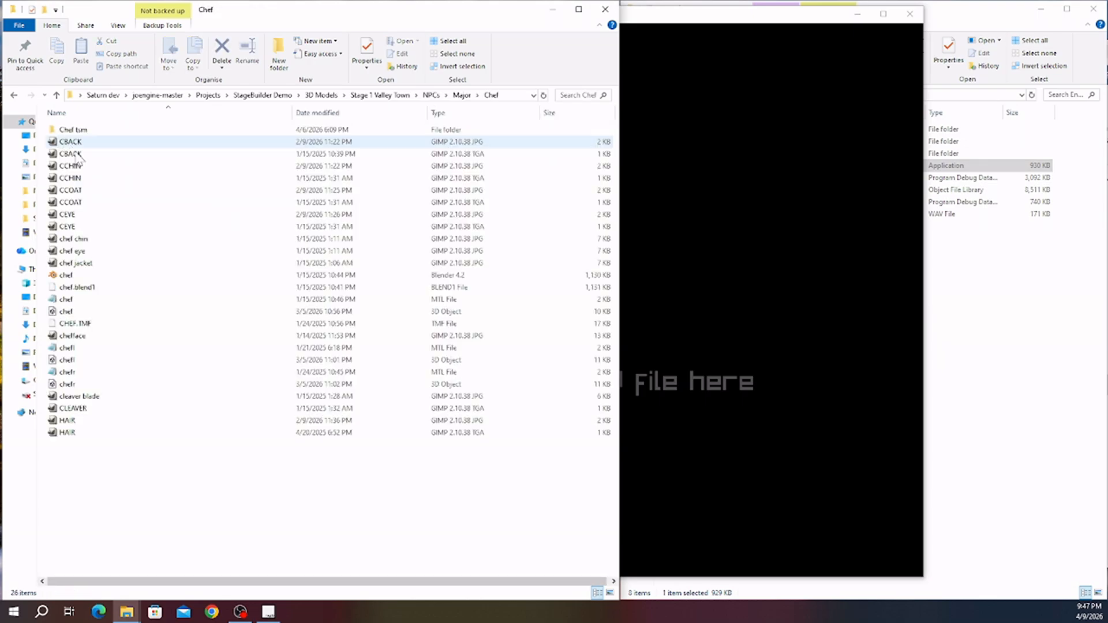
- Load the chef 3D object twice, followed by the chefl and chefr objects, into Enceladus Worlds
left_click_drag(68, 312, 676, 321)
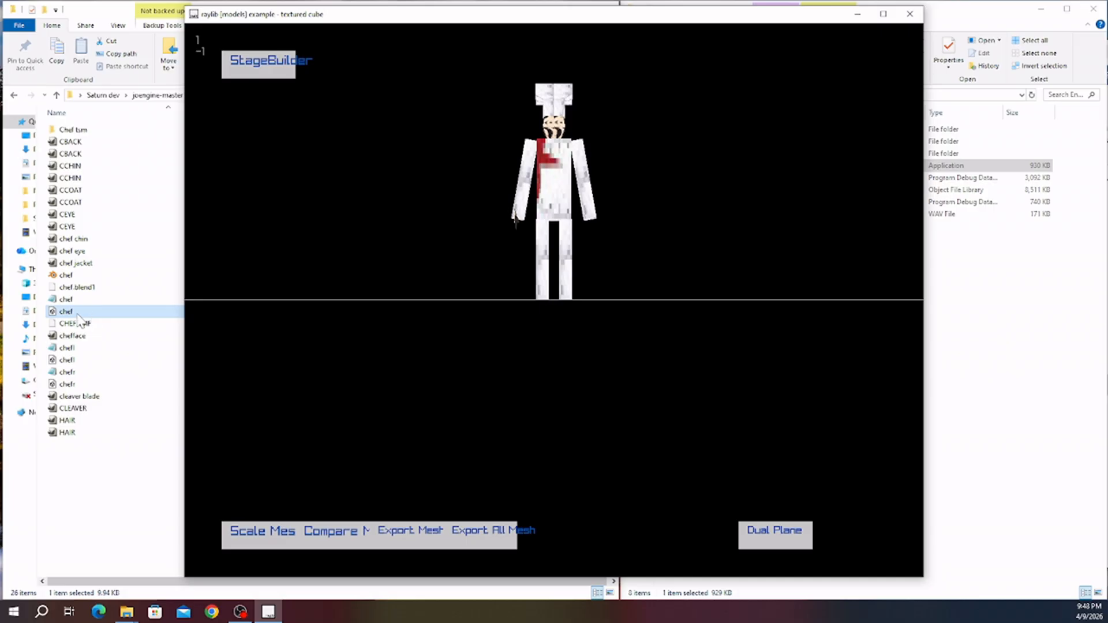
left_click_drag(68, 312, 482, 296)
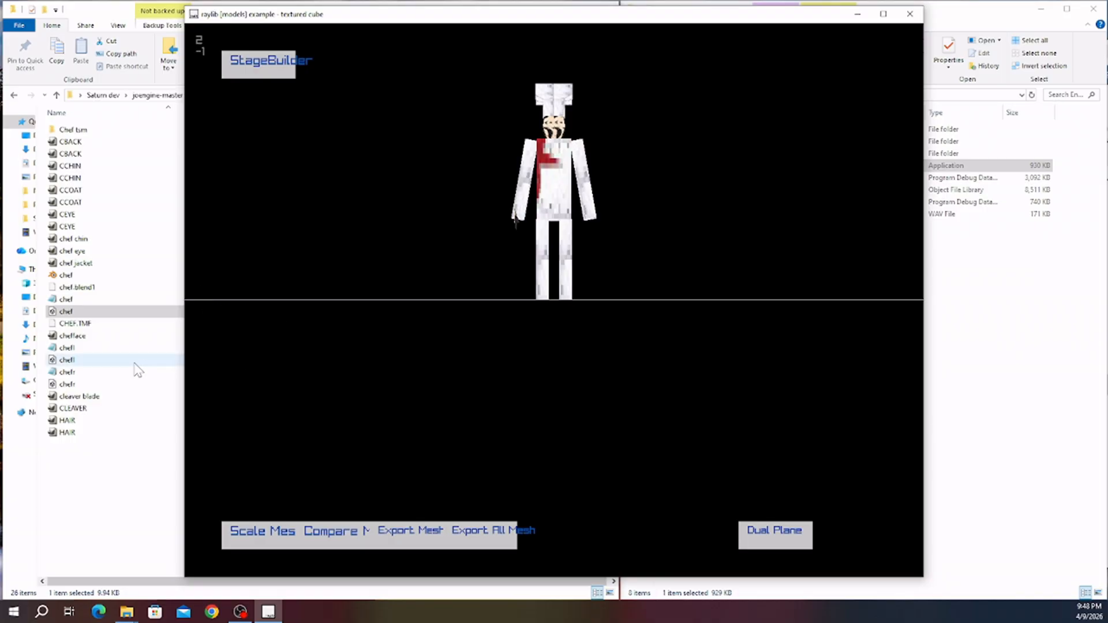
left_click_drag(133, 360, 483, 288)
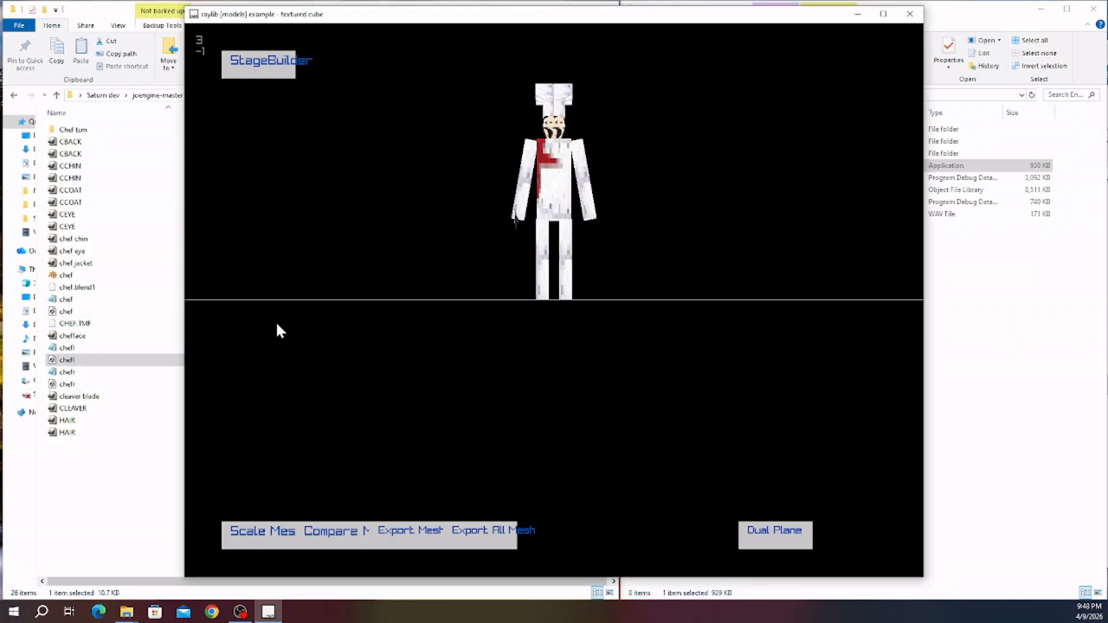
left_click_drag(67, 384, 500, 276)
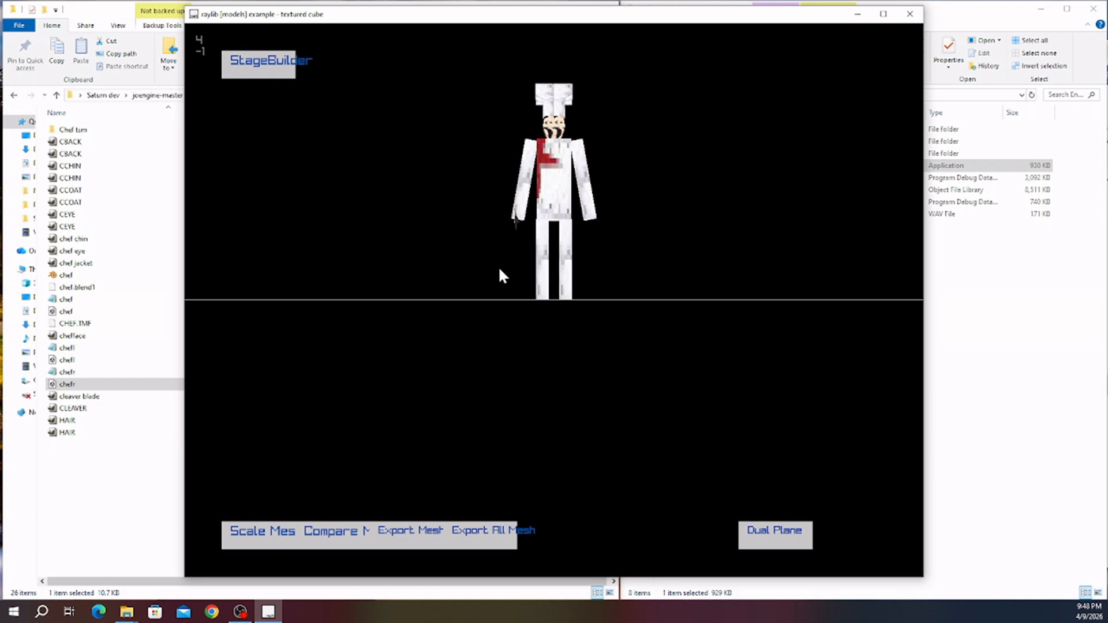
- Rotate the texture on the chef's front torso panel until the red scarf hangs from the neckline
middle_click_drag(495, 269, 452, 272)
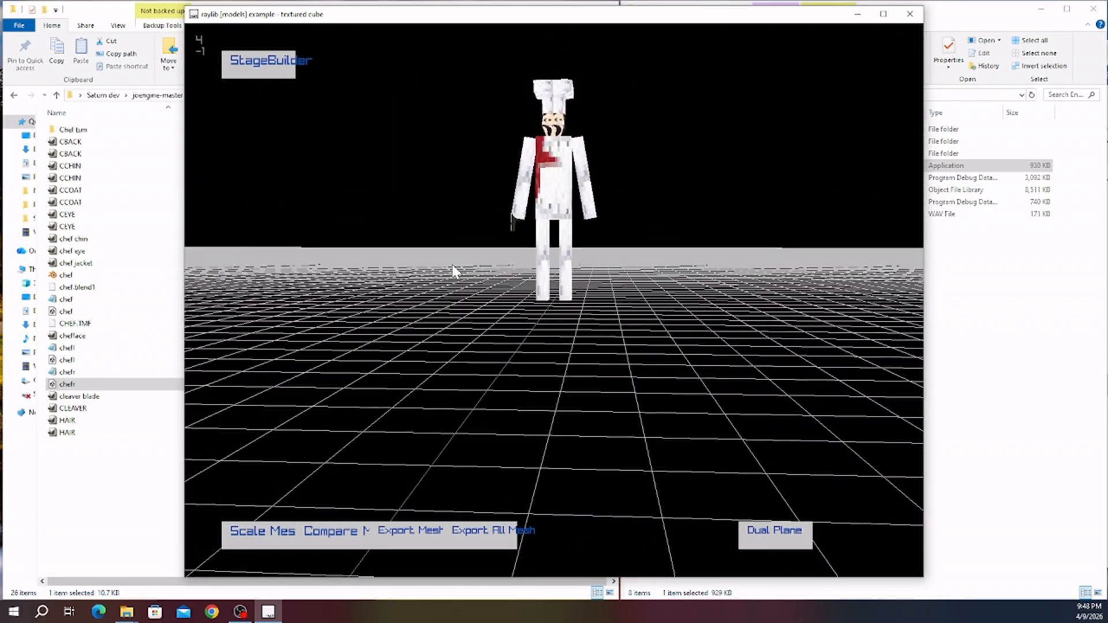
left_click(556, 182)
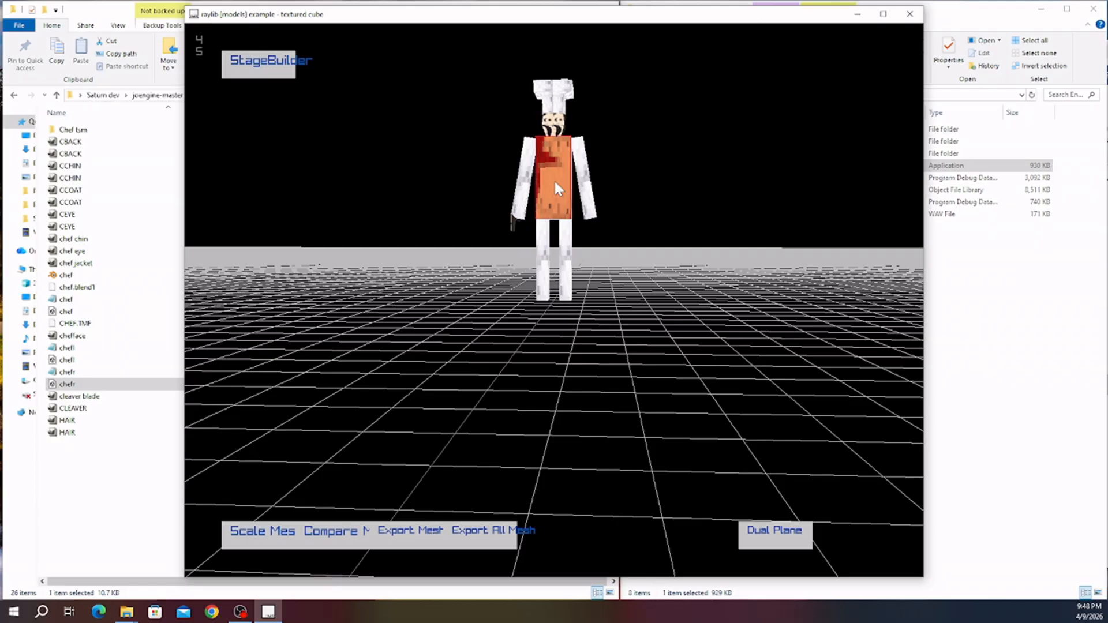
key("r")
key("r")
key("r")
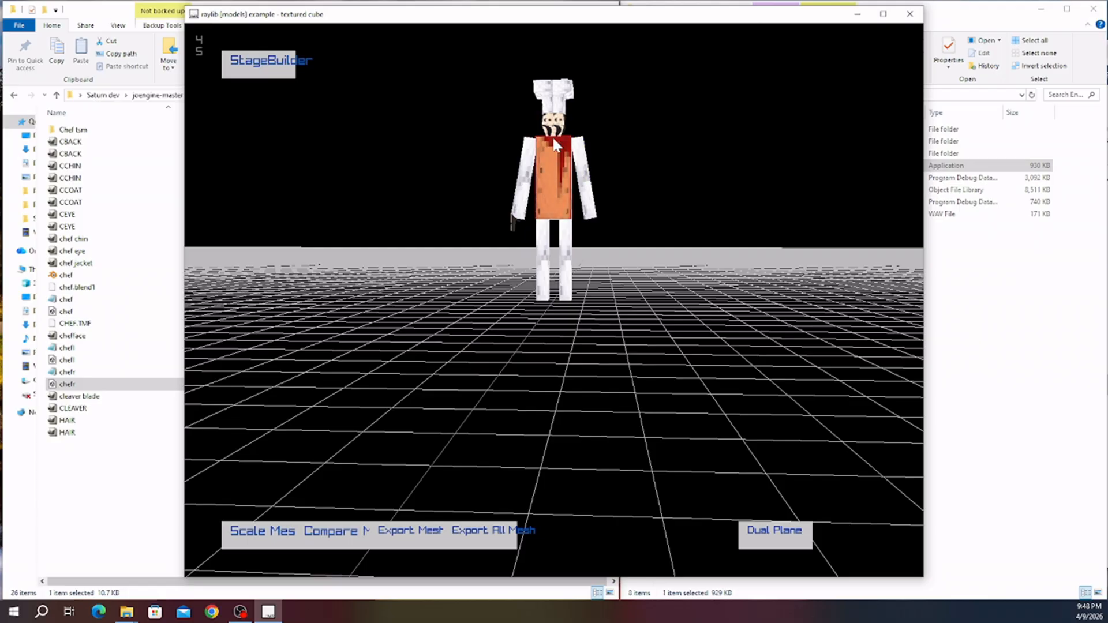
- Rotate the textures on the chef's face panels until the eyes and moustache line up
middle_click_drag(613, 140, 599, 117)
left_click(563, 123)
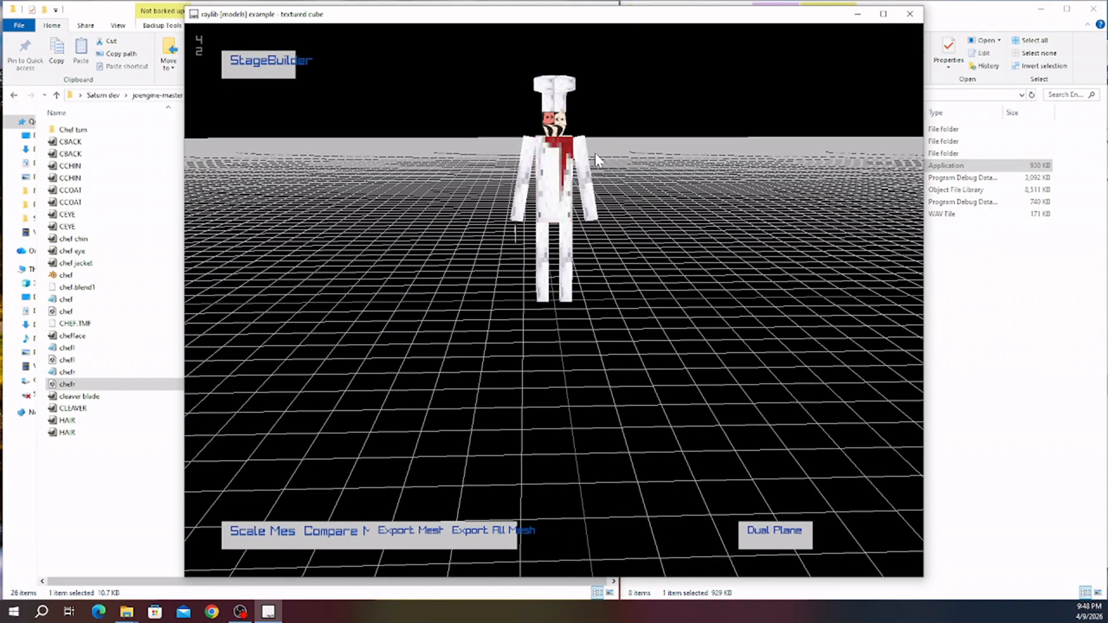
left_click(568, 131)
left_click(549, 120)
scroll(618, 160, "up", 2)
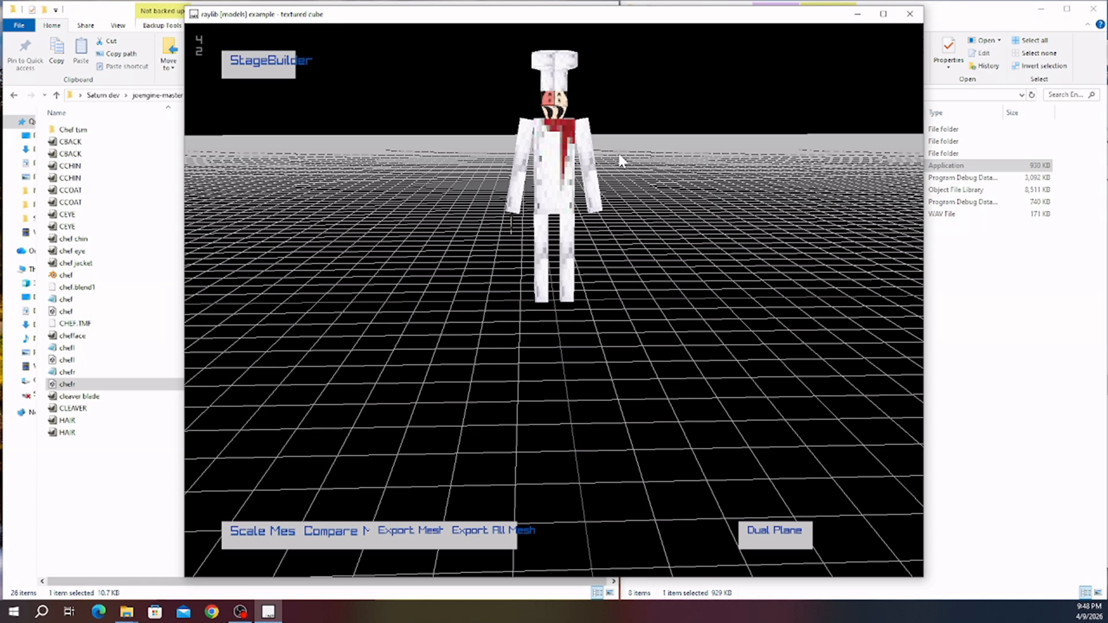
left_click(549, 120)
middle_click_drag(716, 184, 468, 258)
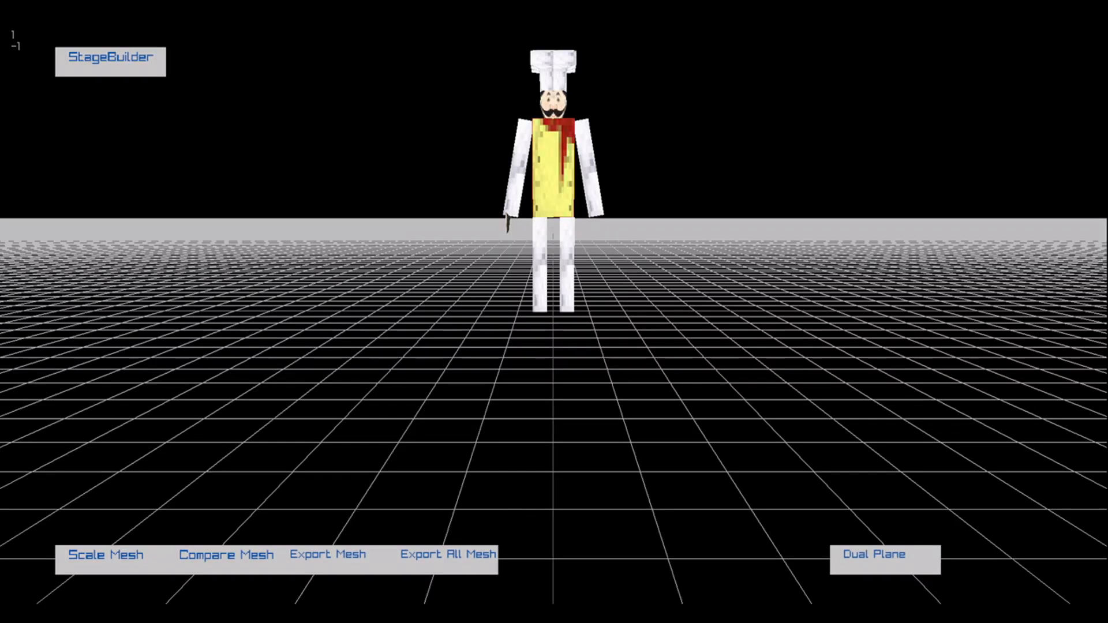
- Select the chef's front torso panel and switch the model display to Single Plane
middle_click_drag(601, 300, 669, 249)
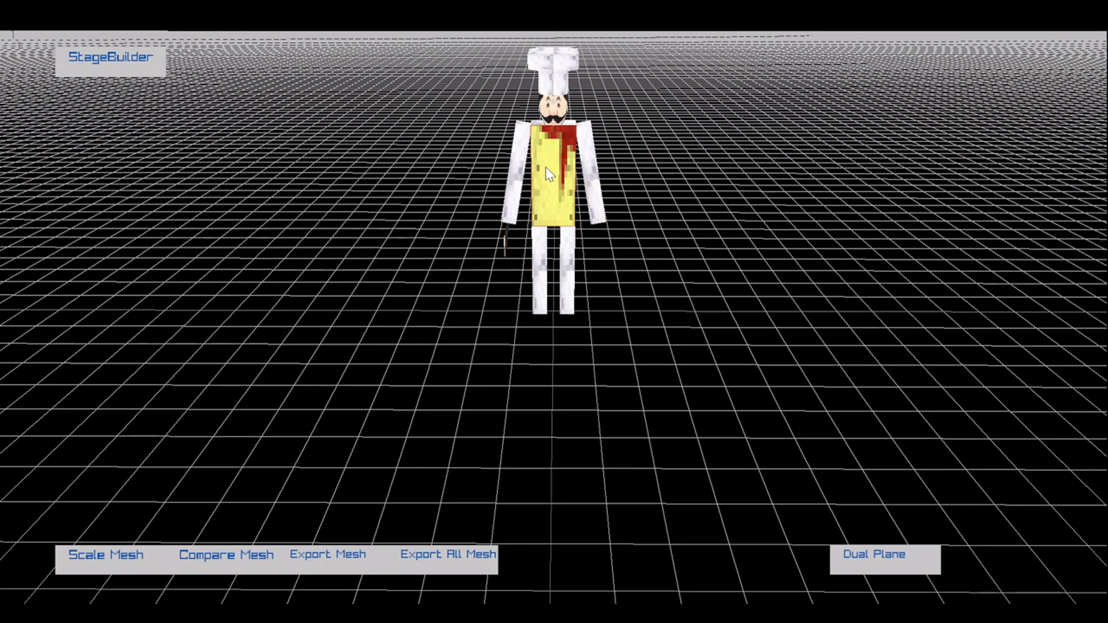
left_click(555, 184)
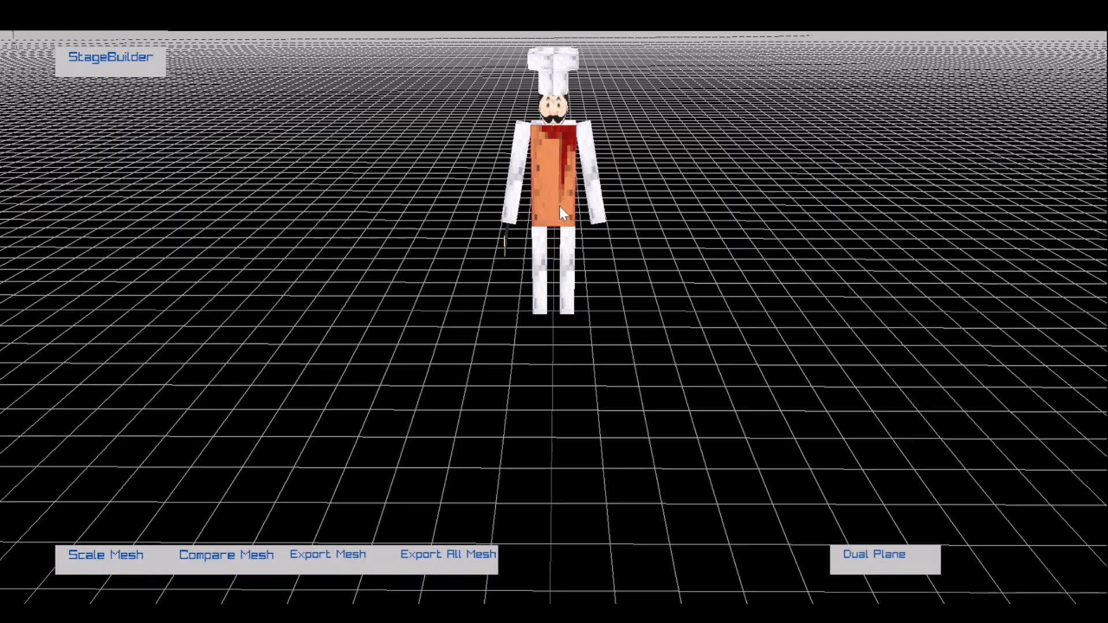
left_click(841, 553)
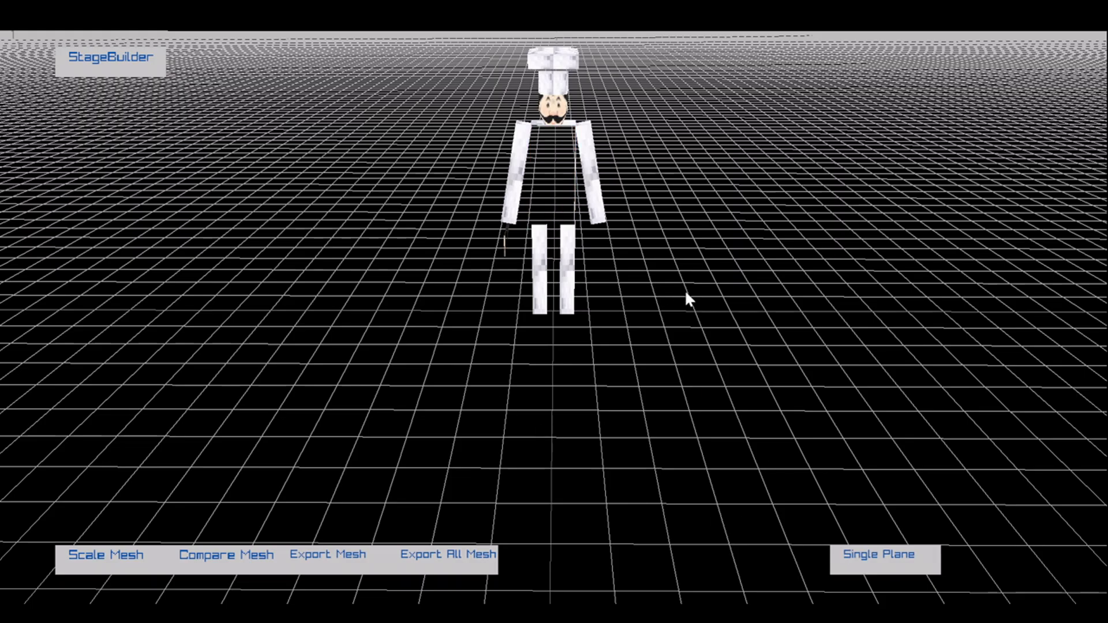
- Flip the facing of the torso's back and front panels until both point outward
middle_click_drag(684, 289, 525, 168)
left_click(555, 166)
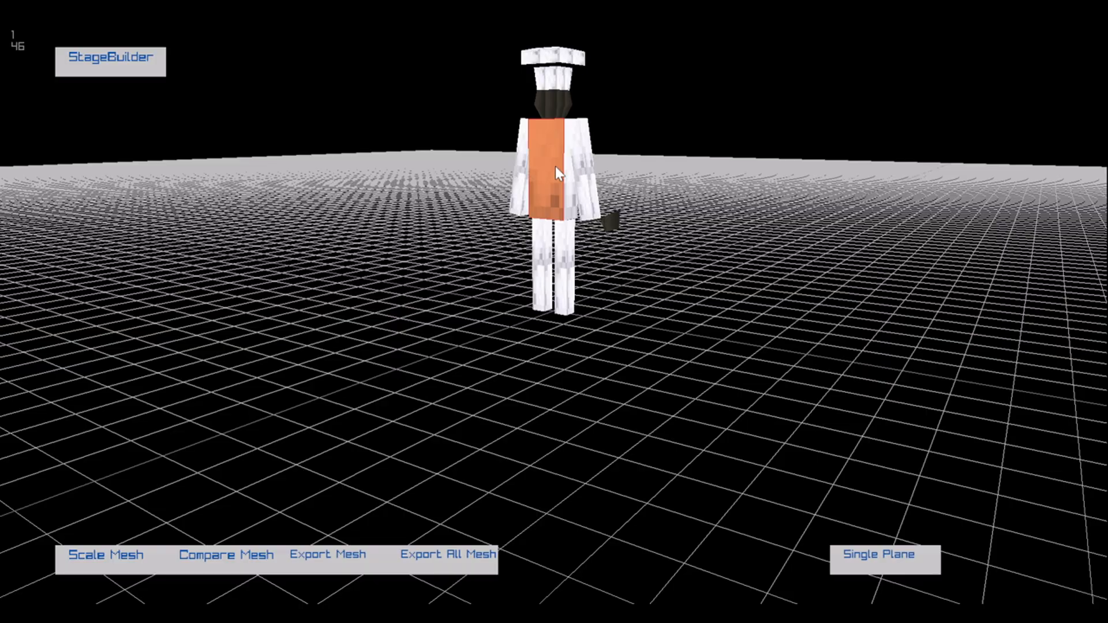
left_click(555, 166)
middle_click_drag(744, 321, 336, 342)
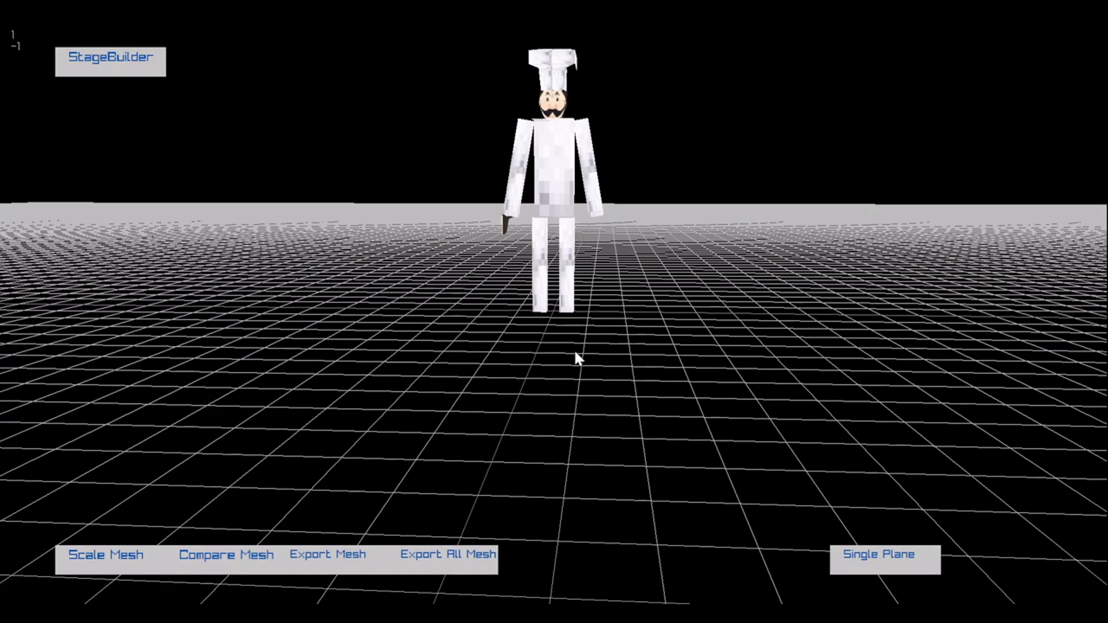
middle_click_drag(576, 359, 719, 340)
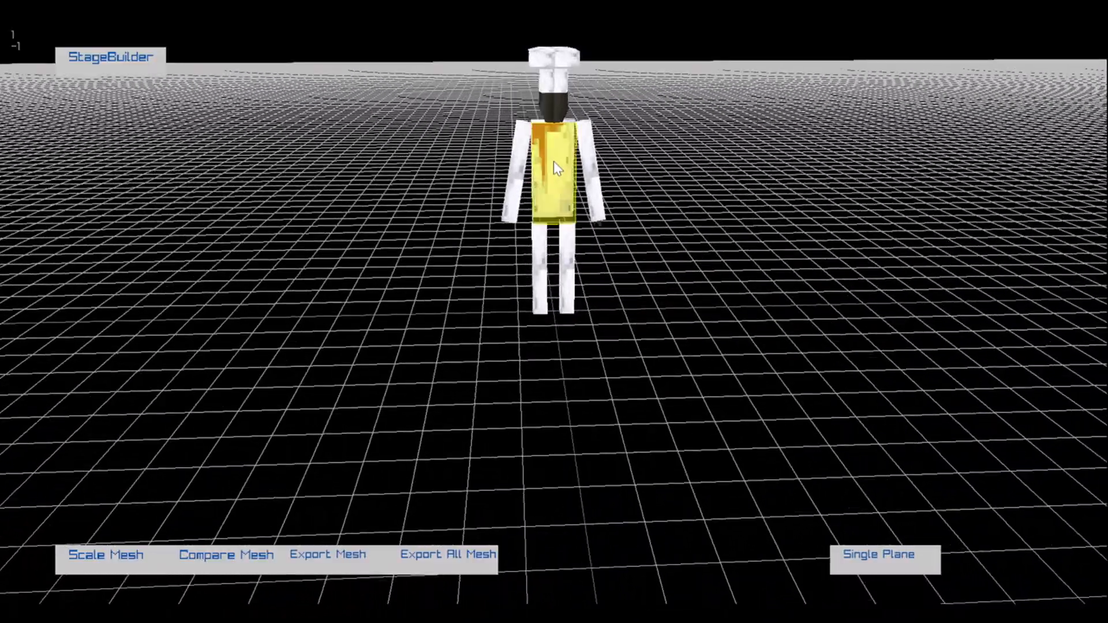
middle_click_drag(444, 336, 585, 220)
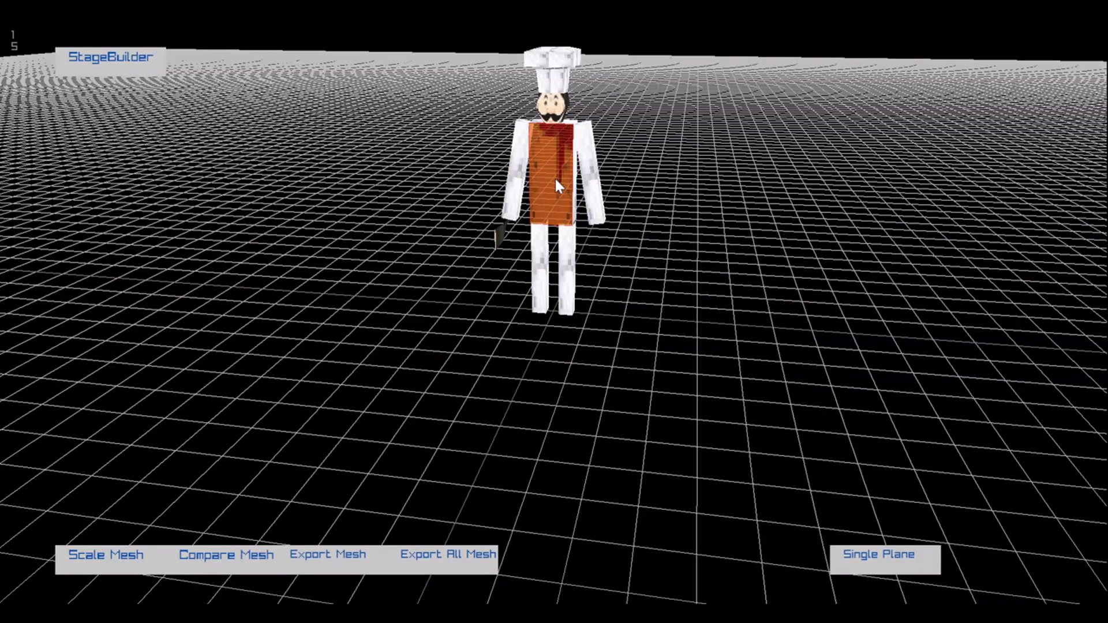
middle_click_drag(458, 294, 495, 225)
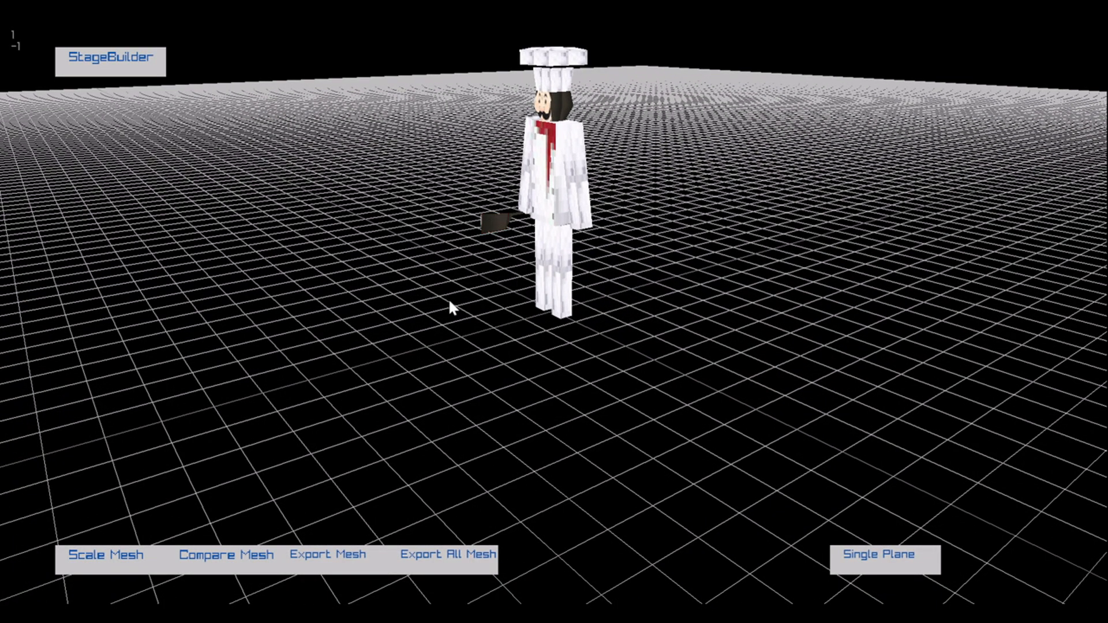
- Delete the underside panel of the chef's hat
middle_click_drag(449, 299, 519, 21)
left_click(550, 72)
key("Delete")
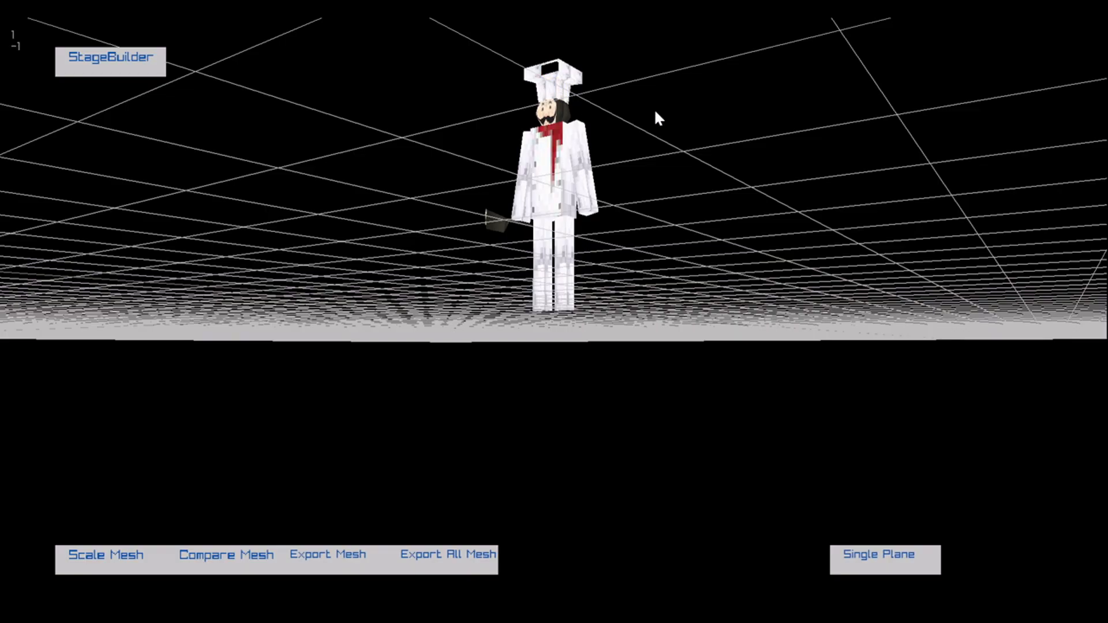
- Select the side panels of the chef's hat one after another all the way around
middle_click_drag(655, 110, 604, 65)
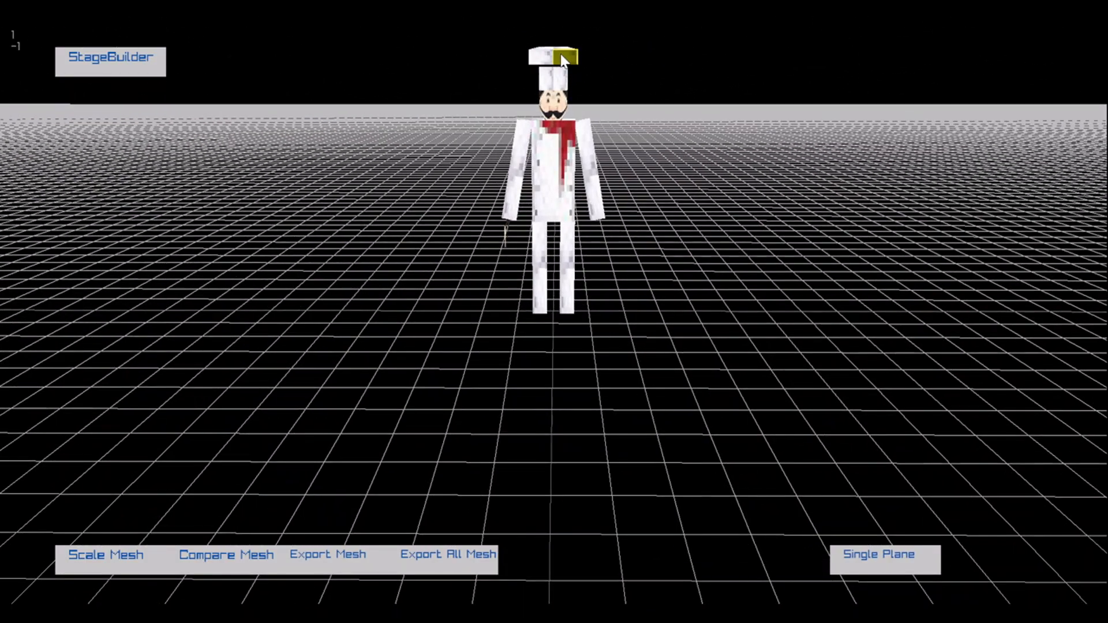
left_click(542, 55)
middle_click_drag(691, 120, 675, 98)
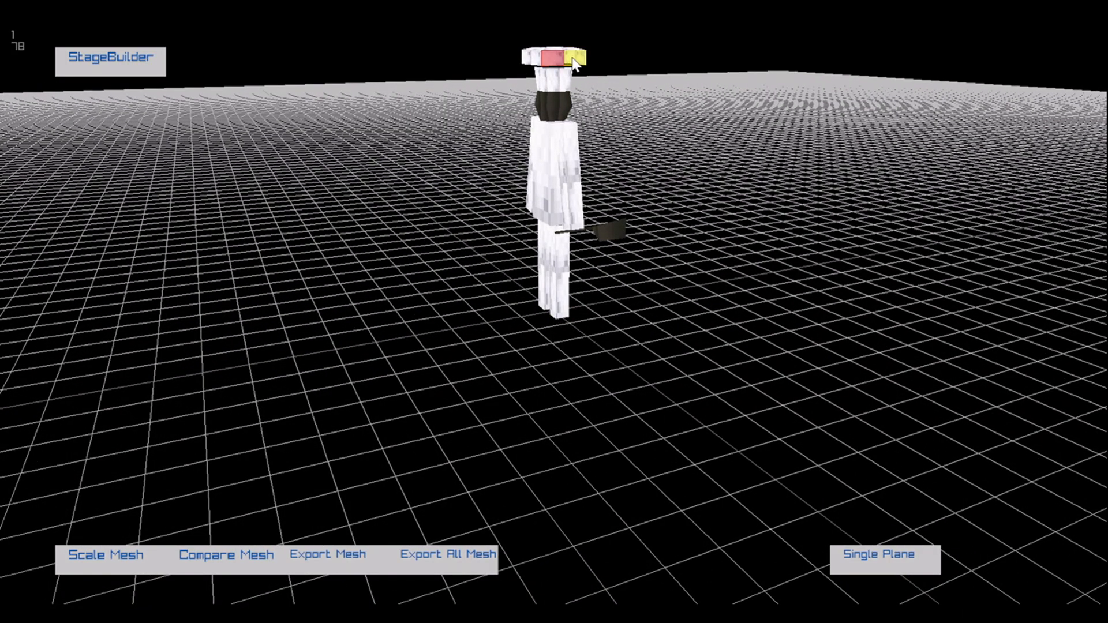
middle_click_drag(614, 95, 560, 73)
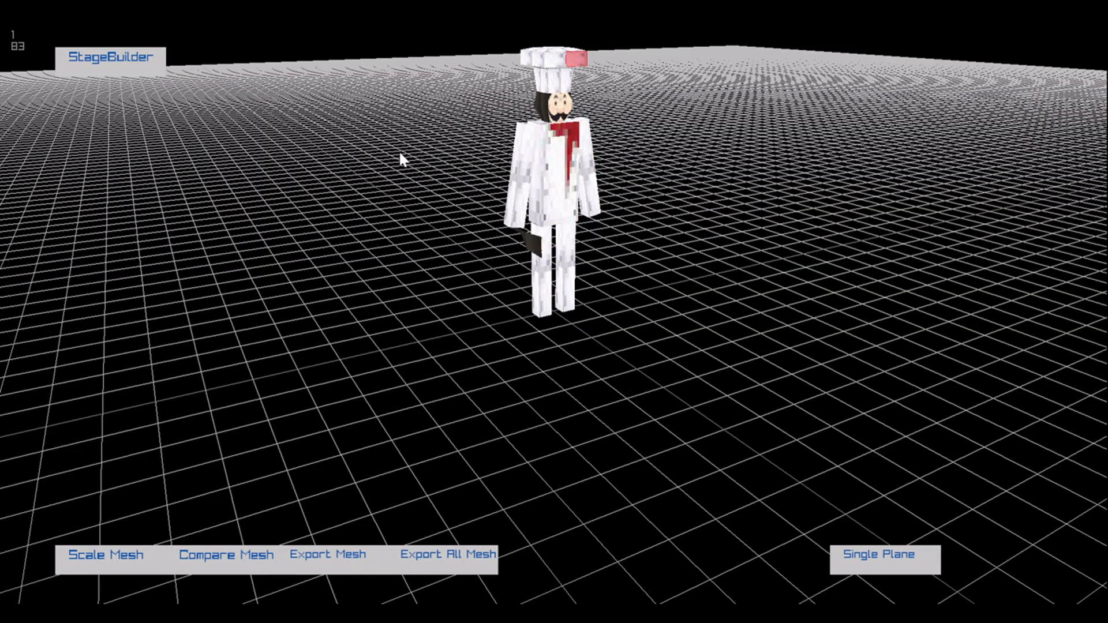
middle_click_drag(346, 149, 487, 184)
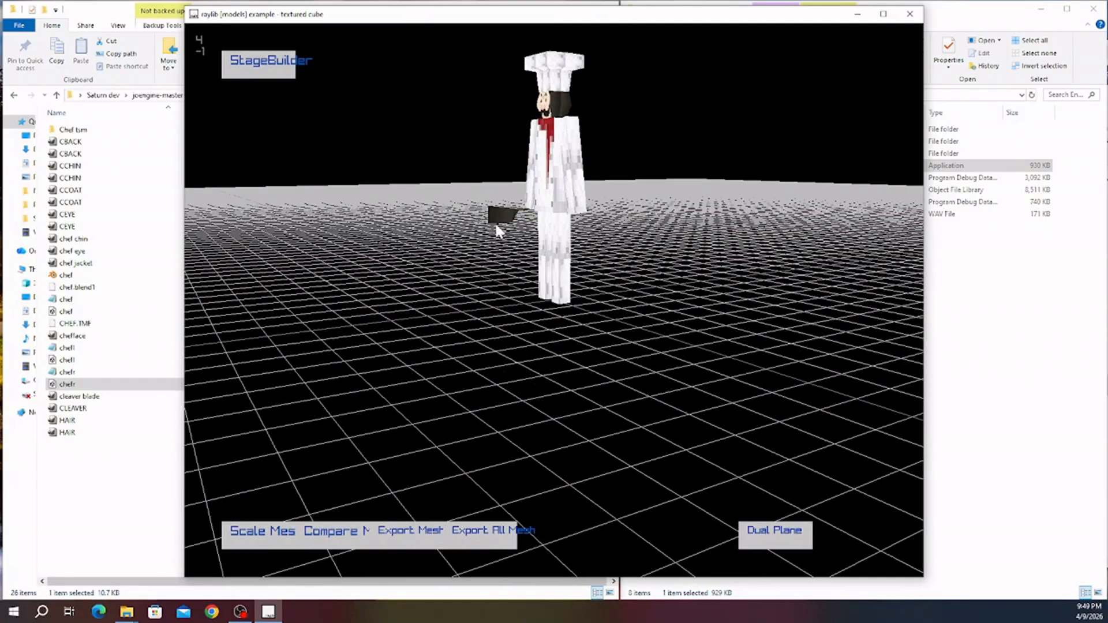
- Replace the texture on the chef's cleaver blade panels with the white coat texture with red stains
left_click(495, 217)
middle_click_drag(611, 305, 360, 300)
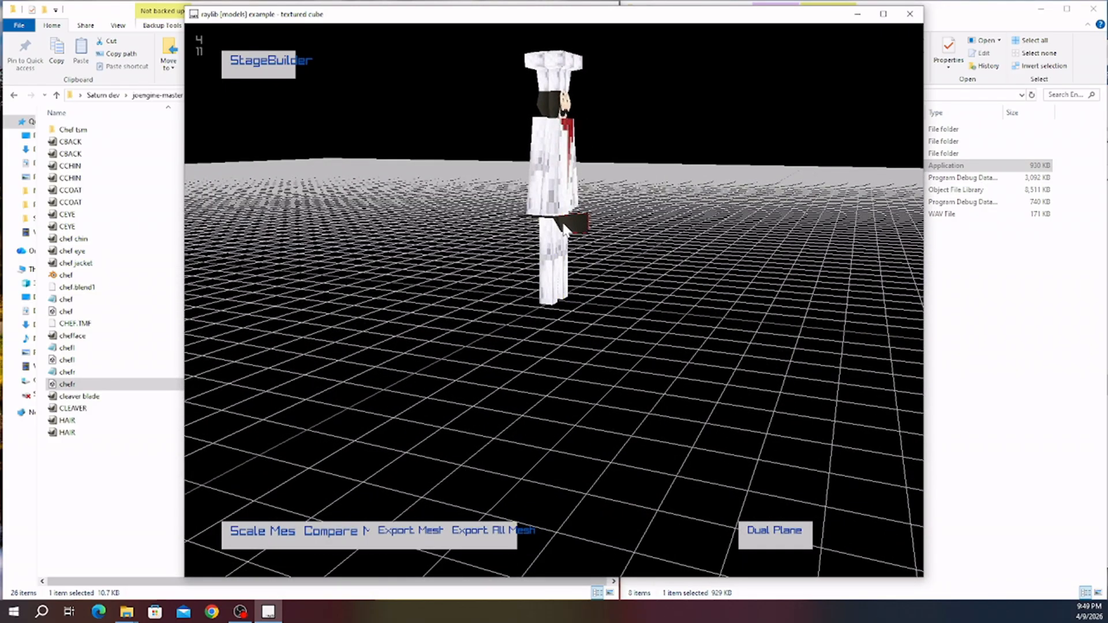
scroll(577, 232, "down", 3)
scroll(578, 232, "up", 8)
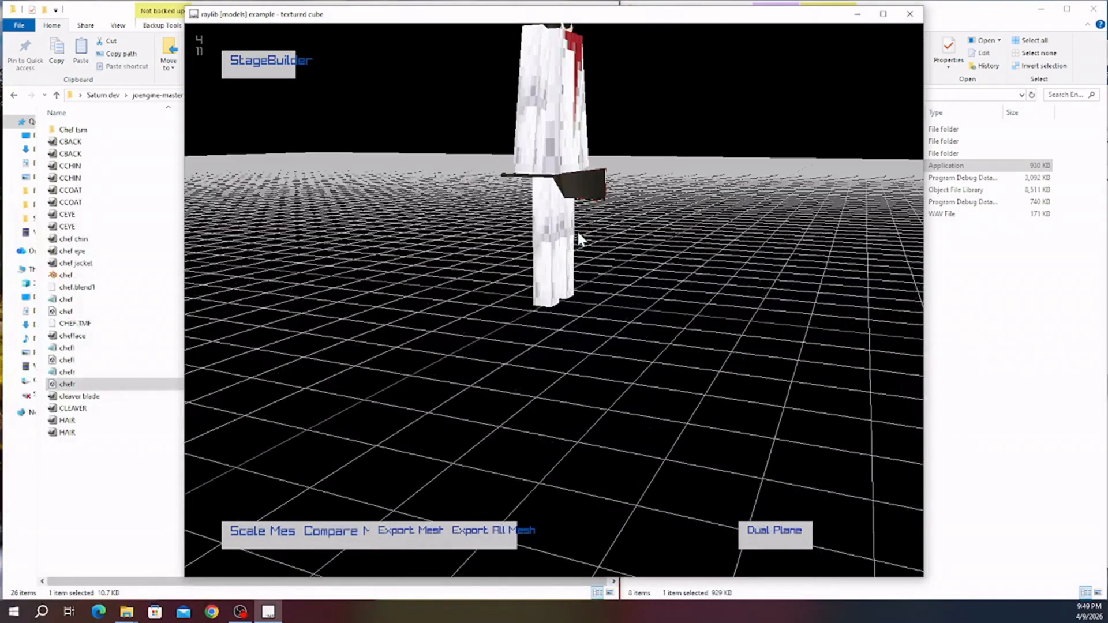
middle_click_drag(590, 142, 673, 137)
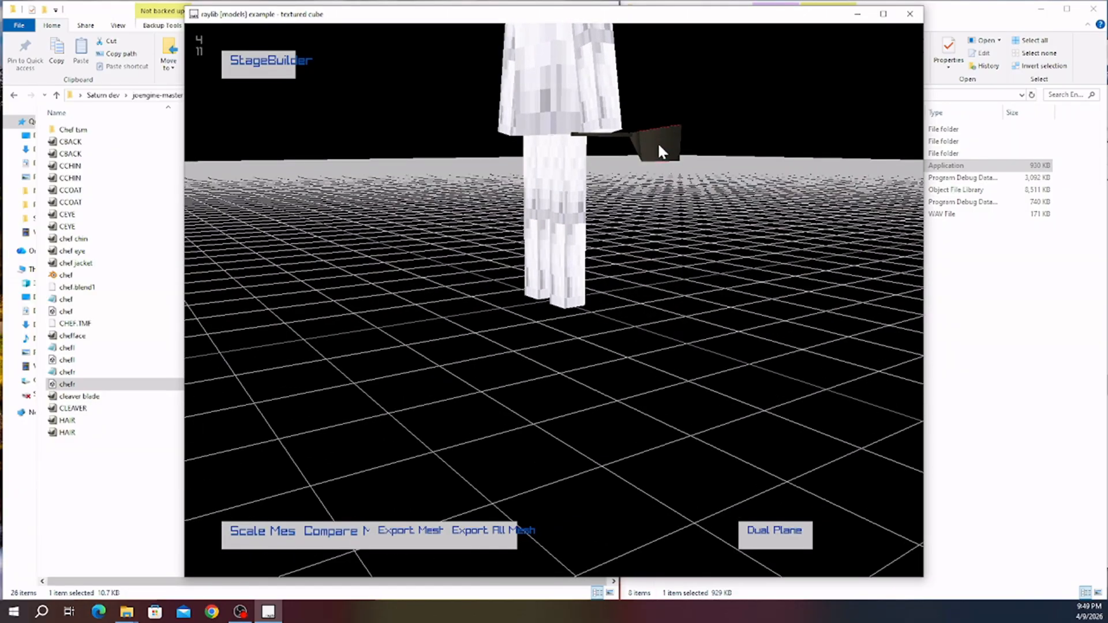
left_click(657, 154)
left_click(658, 212)
middle_click_drag(658, 212, 703, 206)
scroll(702, 207, "down", 5)
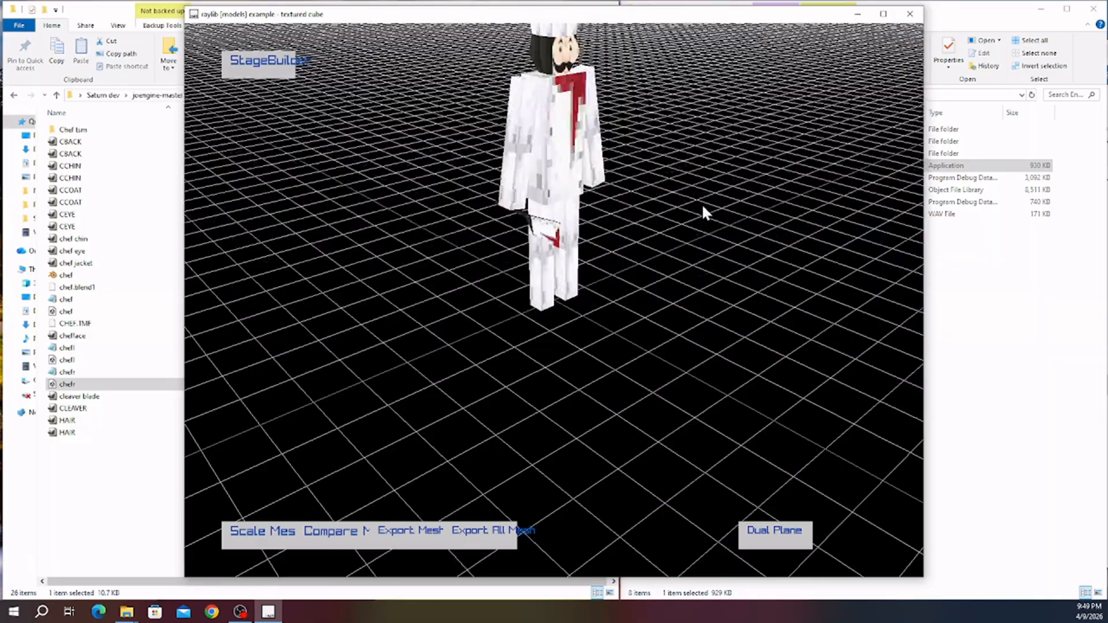
middle_click_drag(671, 288, 645, 335)
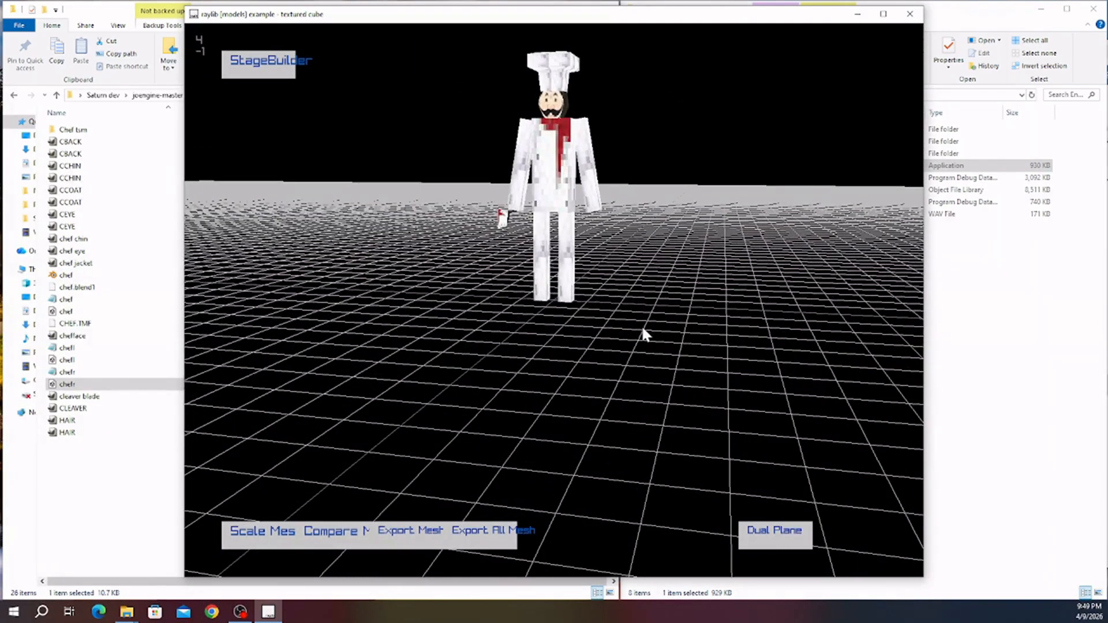
- Switch the chef model display from Dual Plane to Single Plane
key("space")
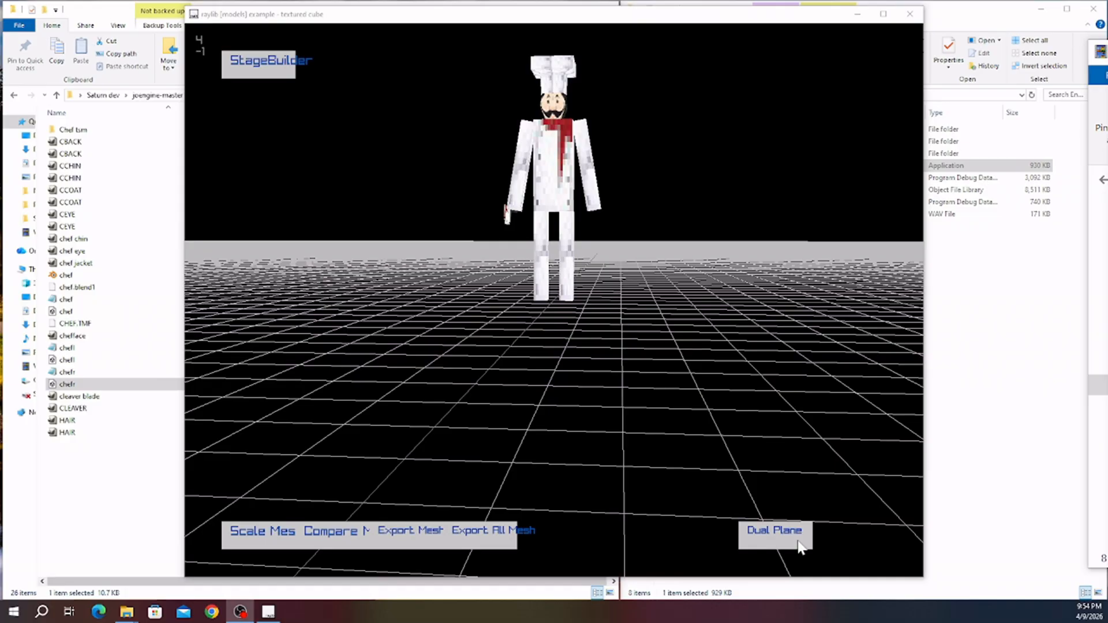
left_click(781, 545)
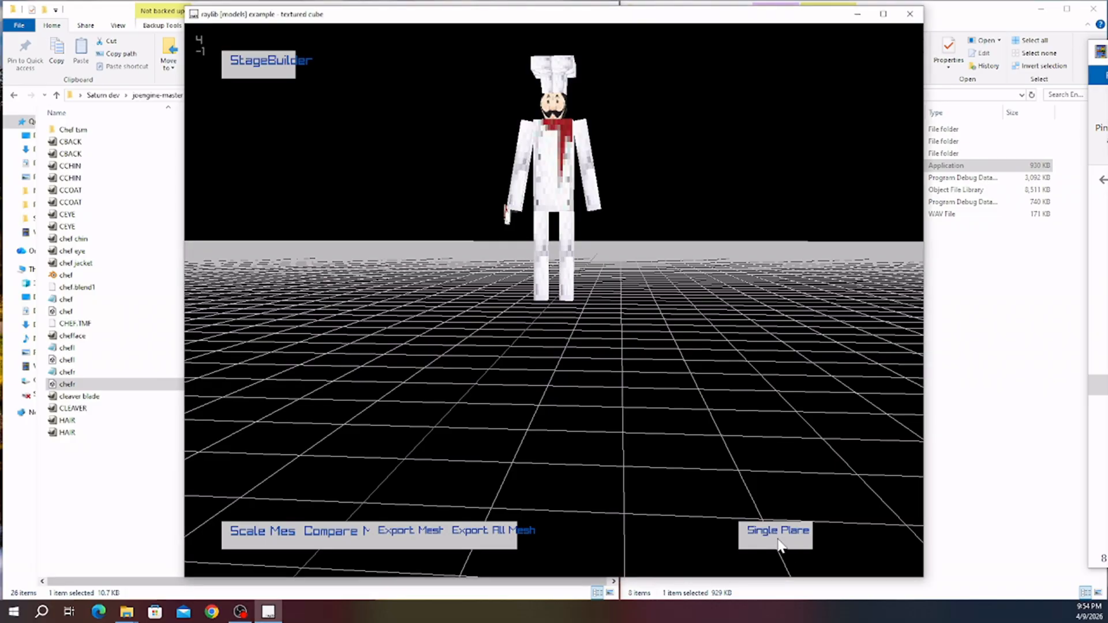
- Inspect the single-plane chef model from the front, back and above, checking the hat panels and limbs up close
mouse_move(608, 366)
middle_mouse_down()
mouse_move(618, 364)
mouse_move(599, 376)
middle_mouse_up()
scroll(569, 332, "down", 3)
scroll(569, 332, "up", 3)
scroll(569, 332, "up", 4)
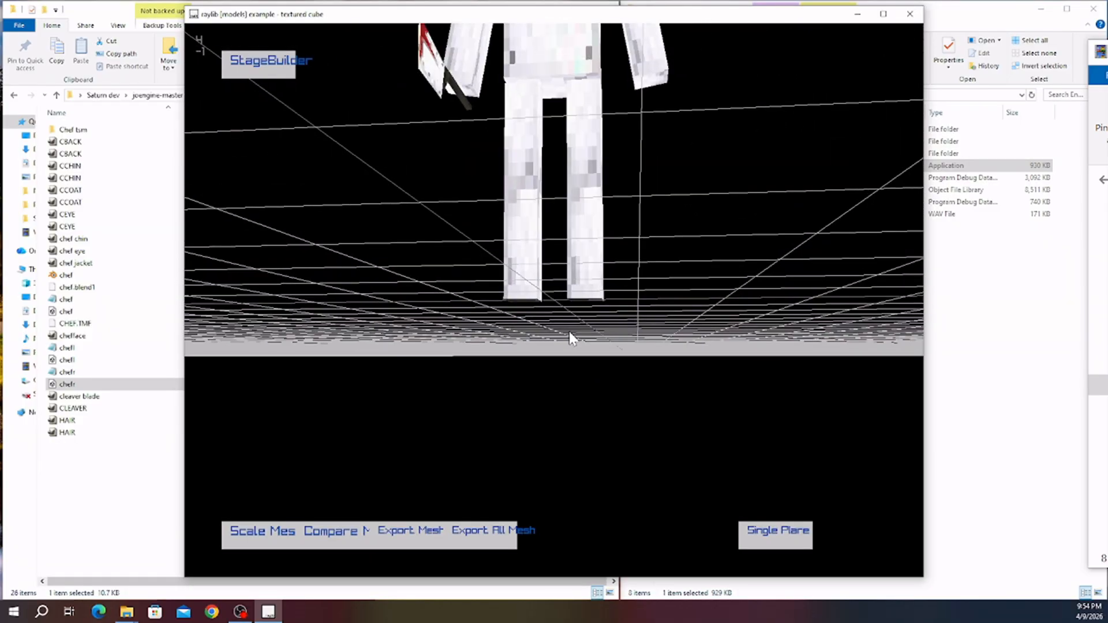
middle_click_drag(569, 333, 653, 320)
scroll(711, 295, "down", 5)
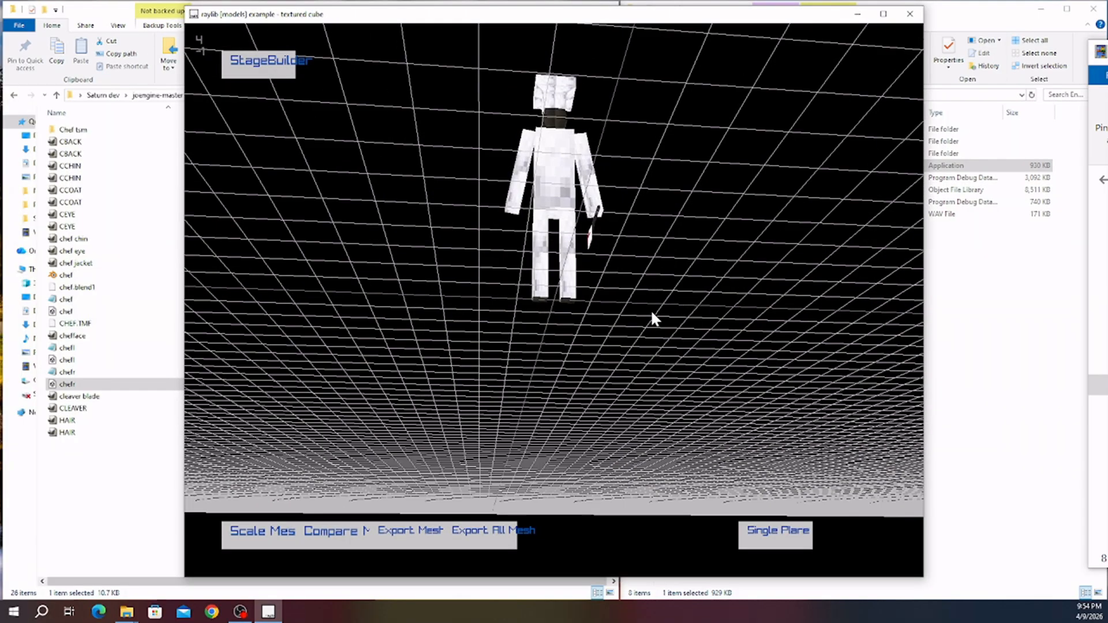
scroll(653, 319, "up", 8)
scroll(652, 313, "up", 3)
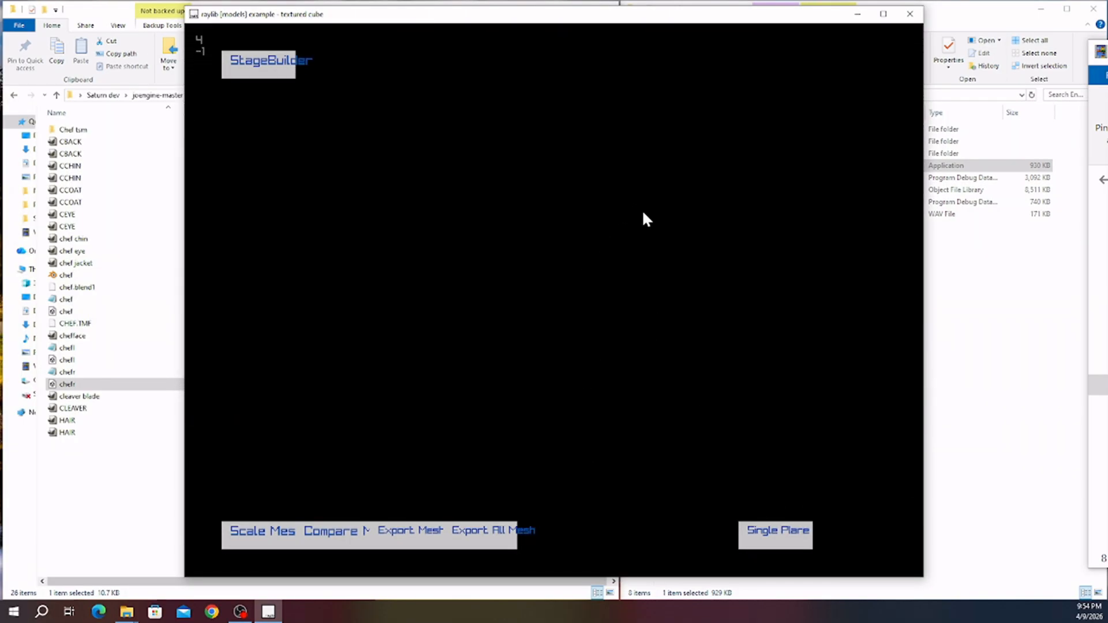
scroll(643, 219, "down", 5)
scroll(631, 297, "up", 5)
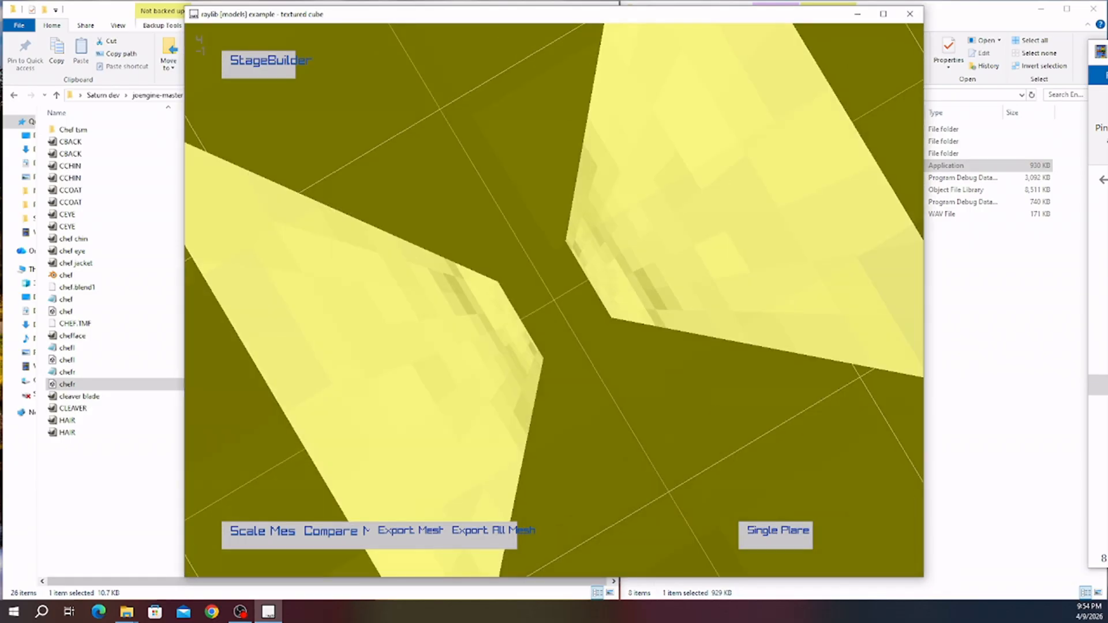
scroll(604, 355, "down", 8)
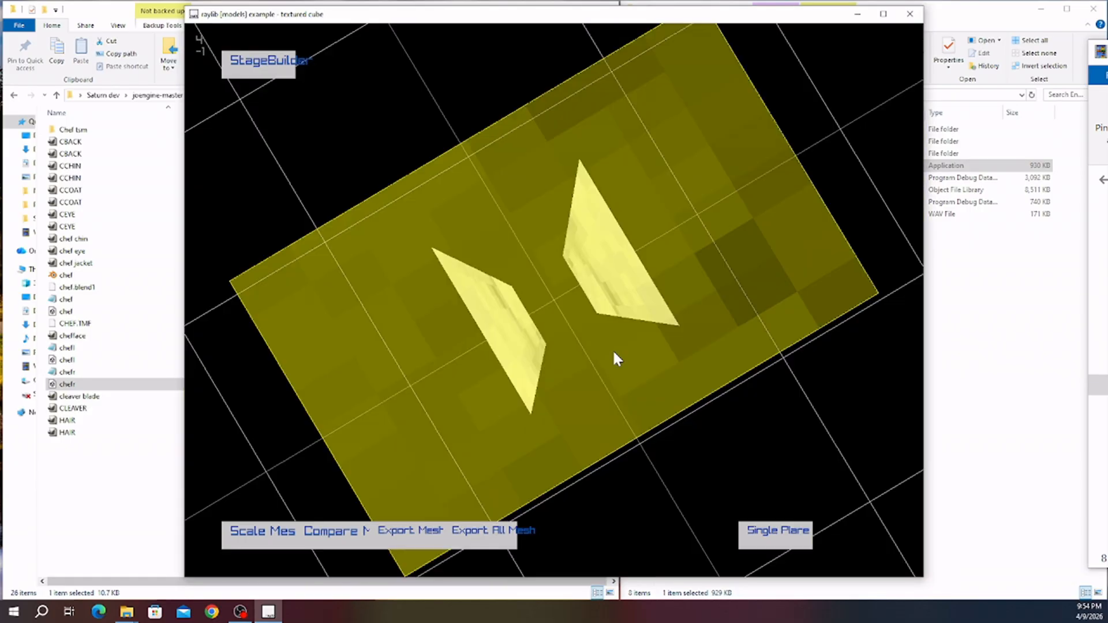
scroll(613, 354, "up", 3)
scroll(613, 353, "down", 3)
scroll(612, 353, "up", 5)
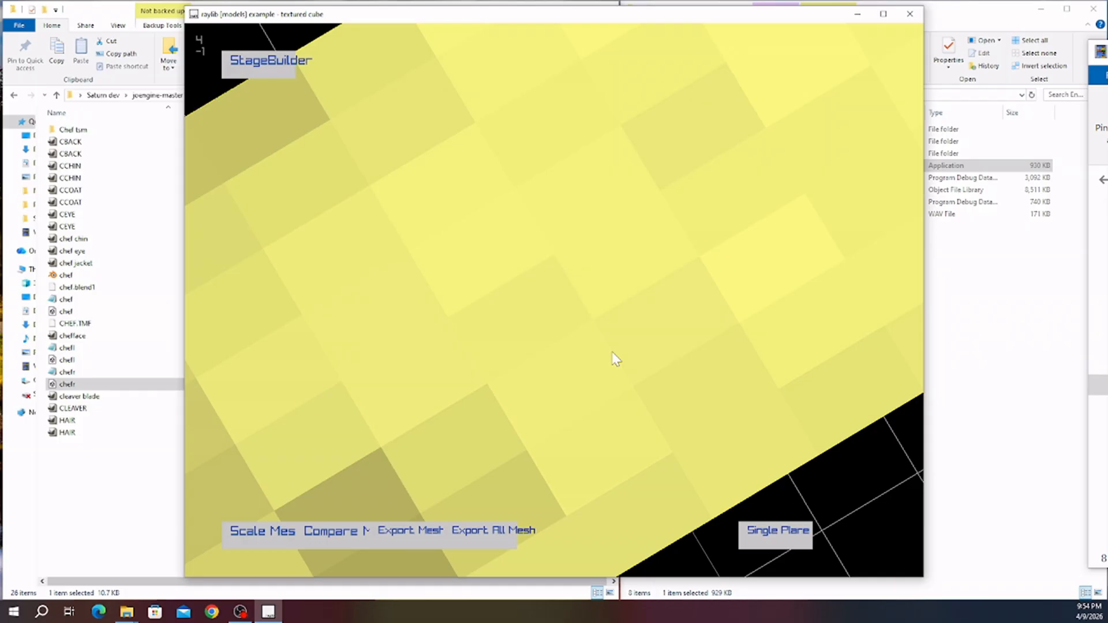
scroll(611, 352, "down", 10)
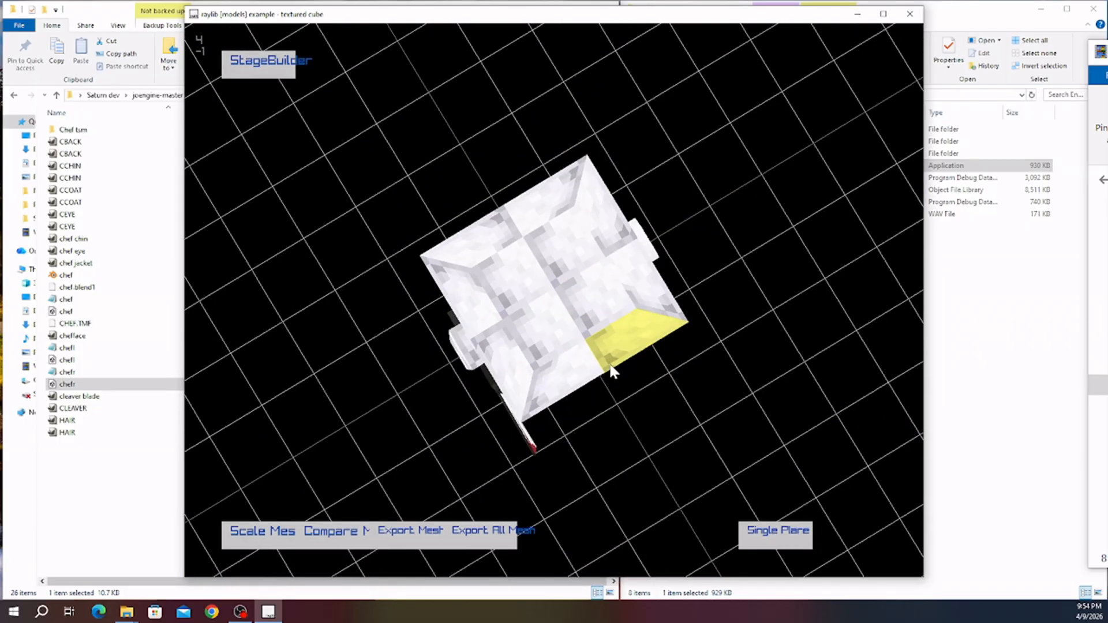
middle_click_drag(616, 364, 632, 238)
scroll(434, 278, "up", 3)
scroll(434, 277, "down", 2)
scroll(432, 274, "down", 3)
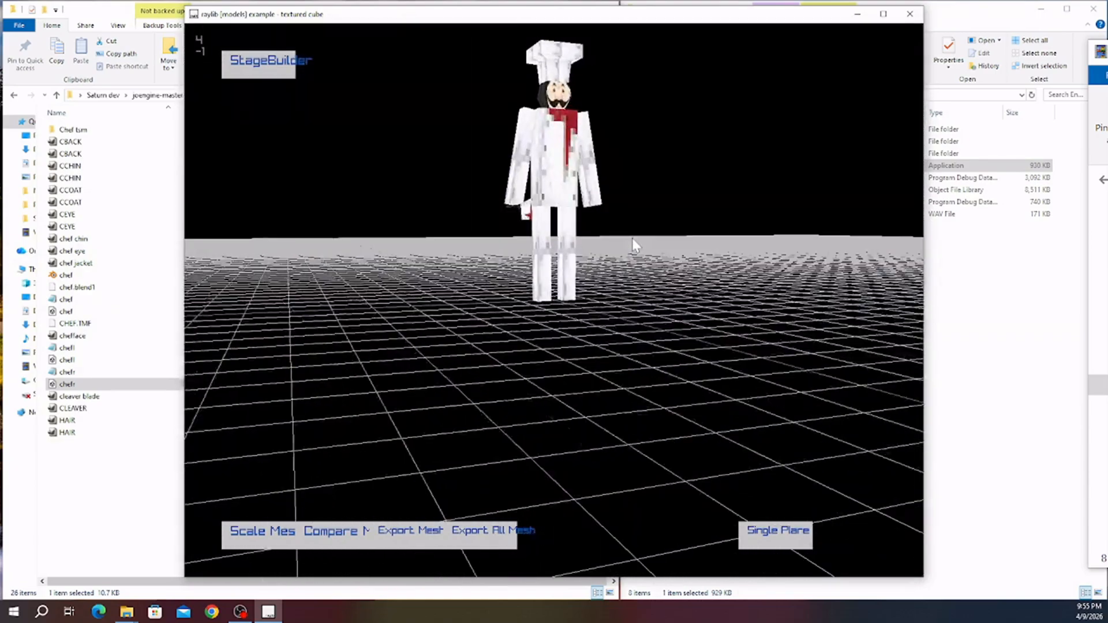
- Export all of the chef meshes, close the model editor and open the Enceladus output folder
left_click(495, 536)
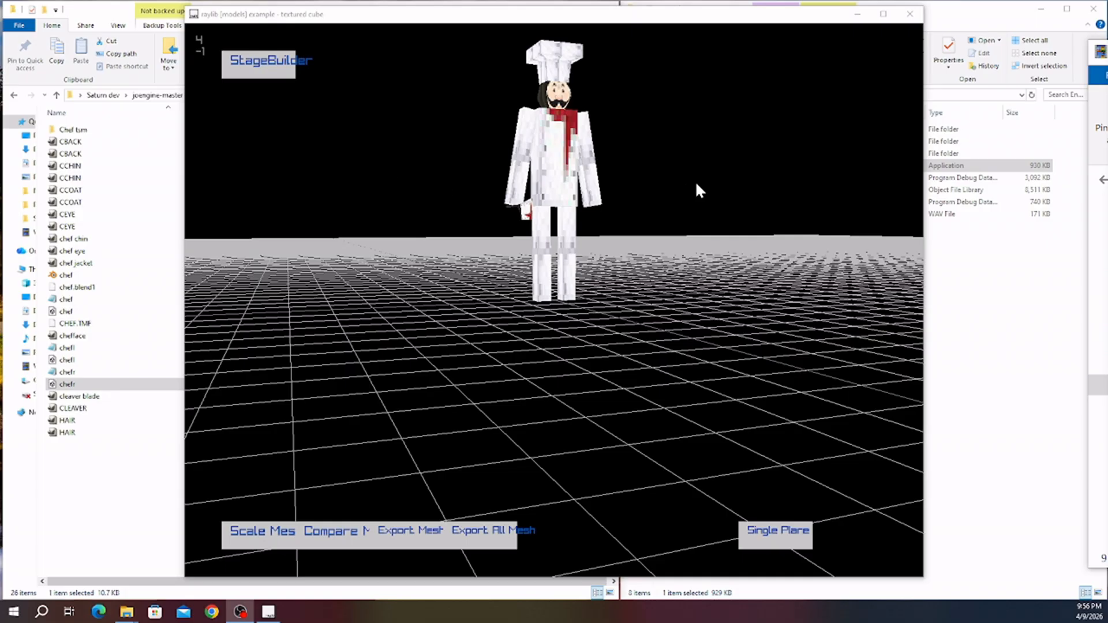
left_click(911, 14)
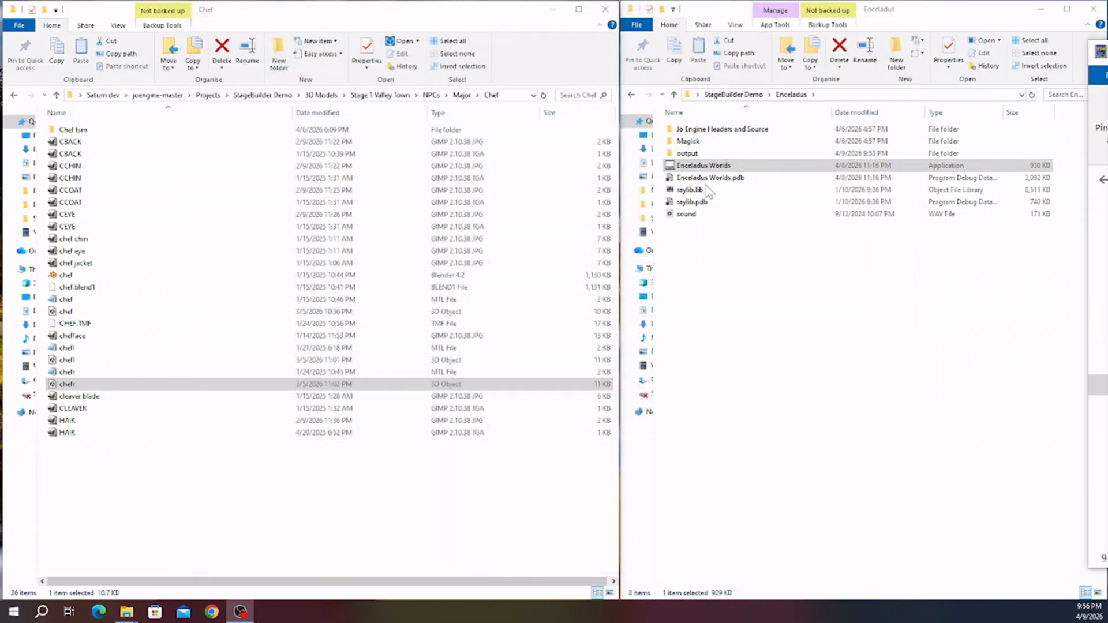
double_click(687, 153)
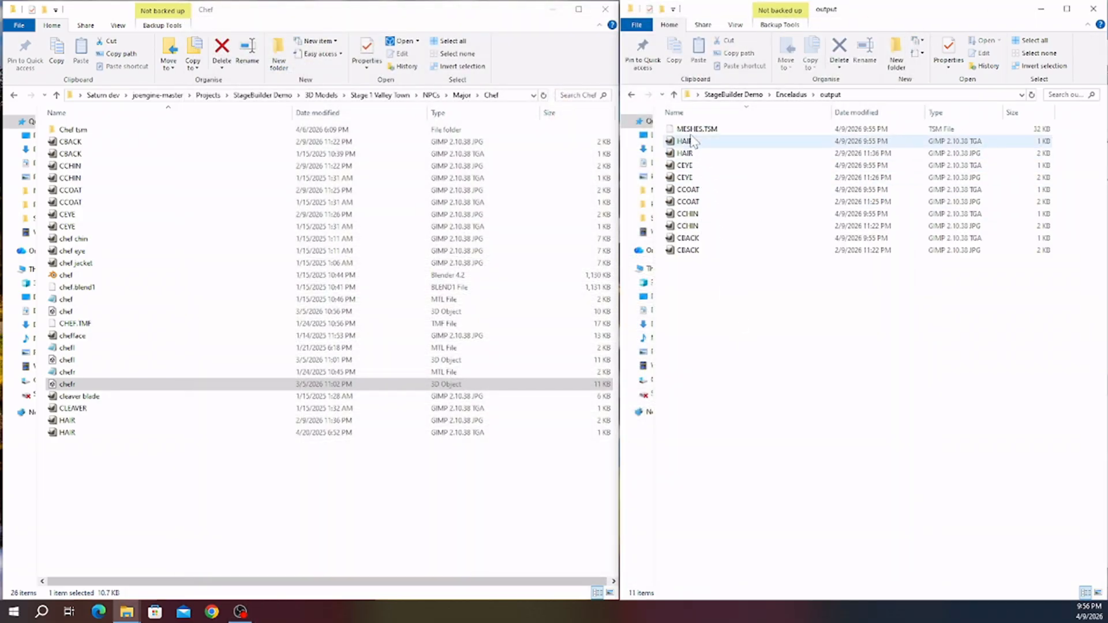
- Rename the exported MESHES.TSM file in the output folder to NPC1.TSM
left_click_drag(730, 283, 690, 145)
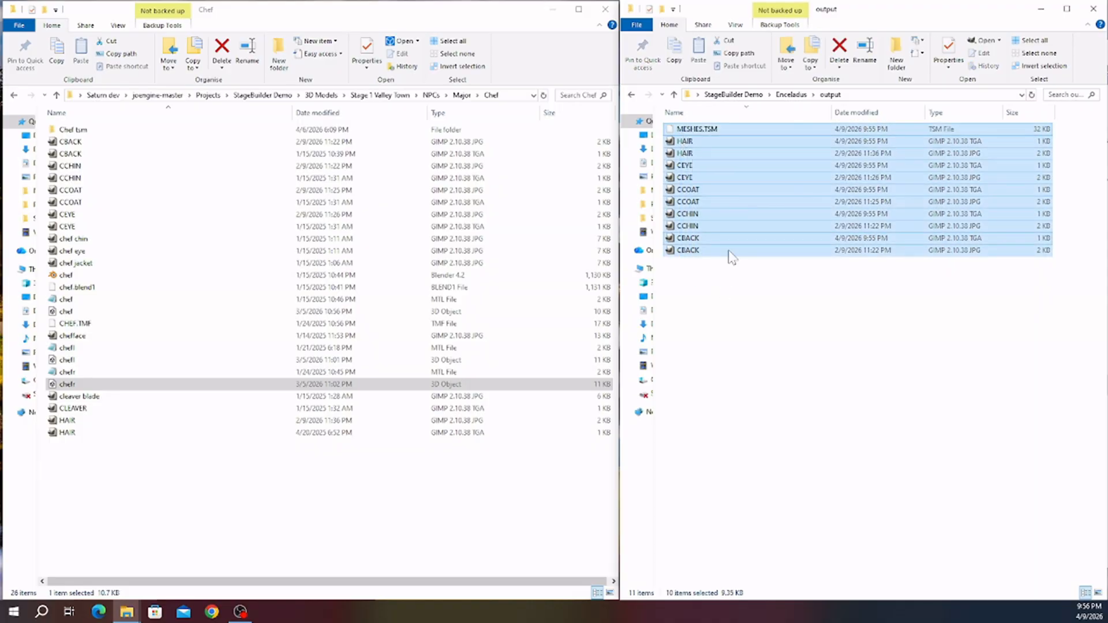
left_click(732, 261)
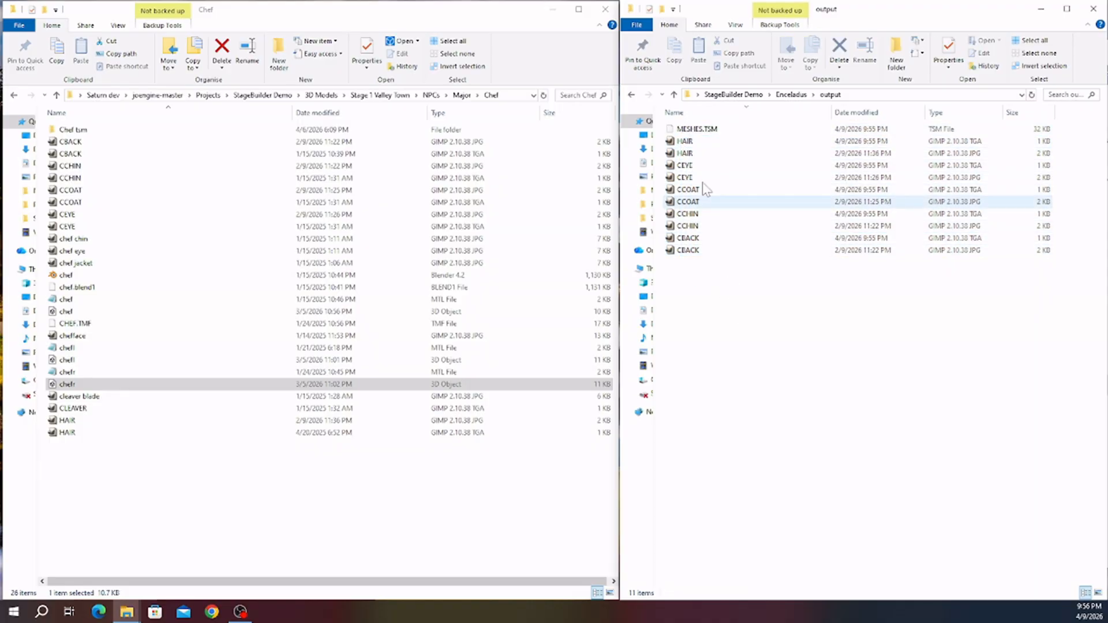
right_click(686, 132)
left_click(718, 321)
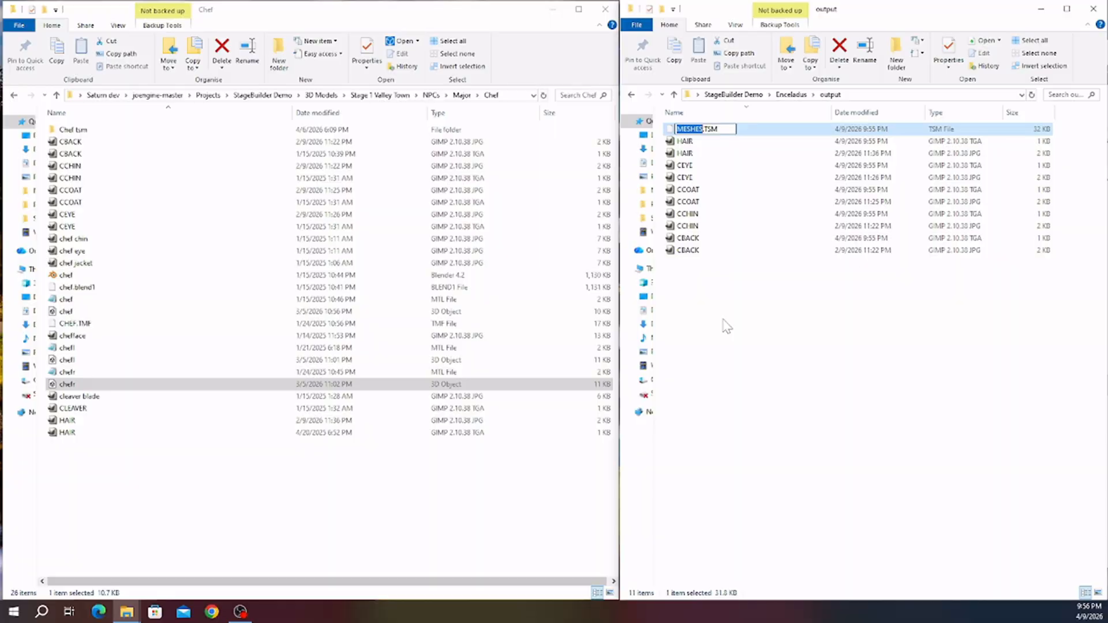
type("NPC 1")
left_click(726, 326)
- Copy NPC1.TSM and all exported texture files from the output folder into the StageBuilder Demo project's cd\LEVEL1 folder
left_click_drag(743, 326, 677, 126)
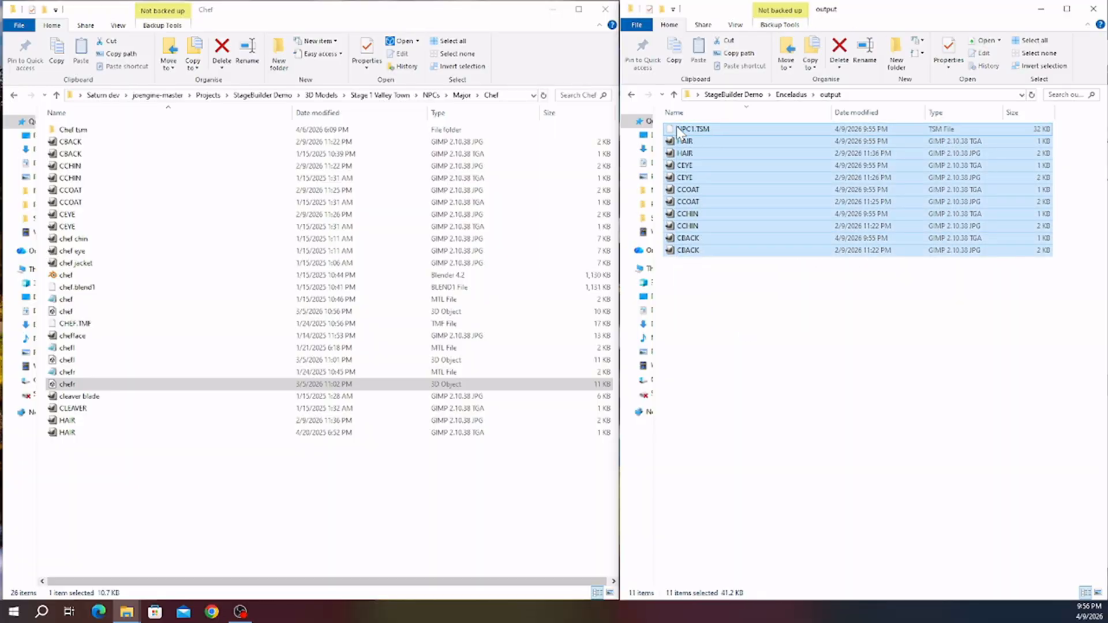
right_click(692, 200)
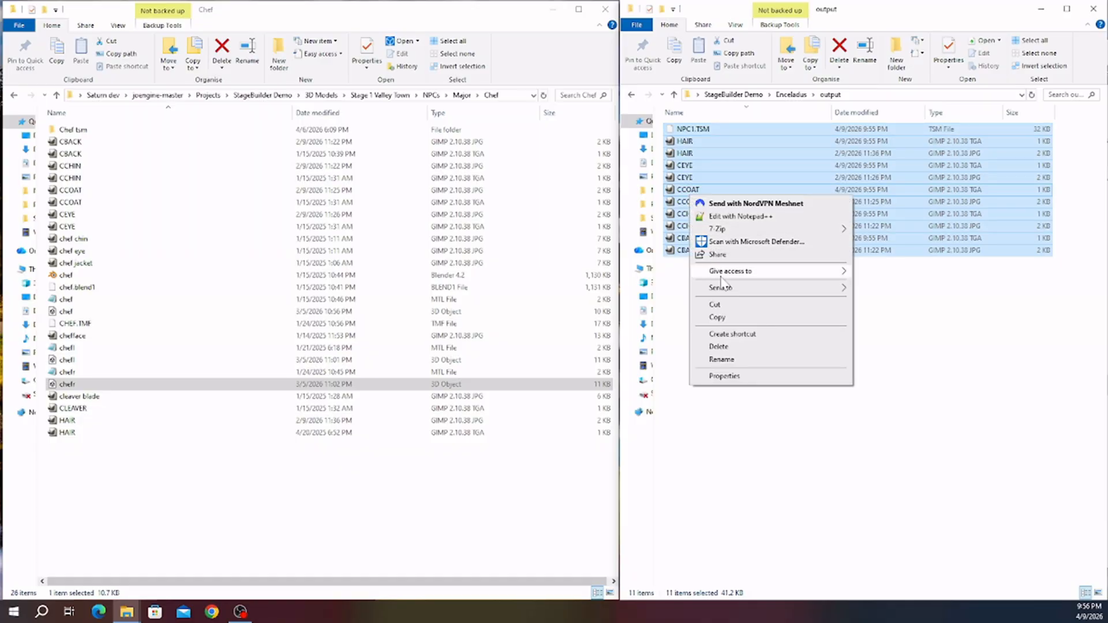
left_click(718, 318)
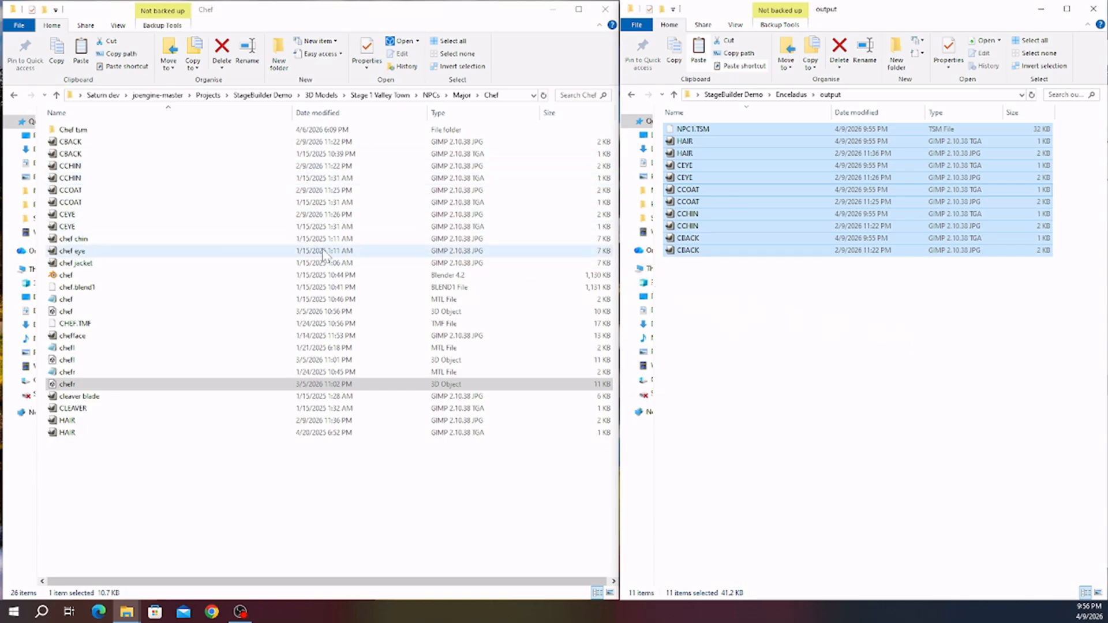
left_click(263, 95)
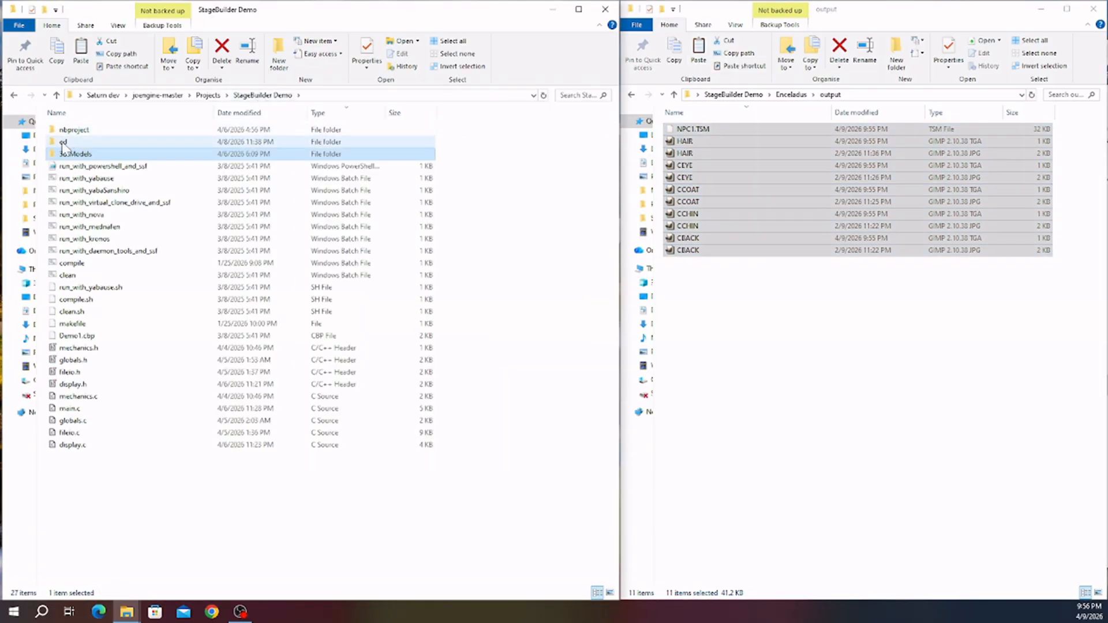
double_click(63, 137)
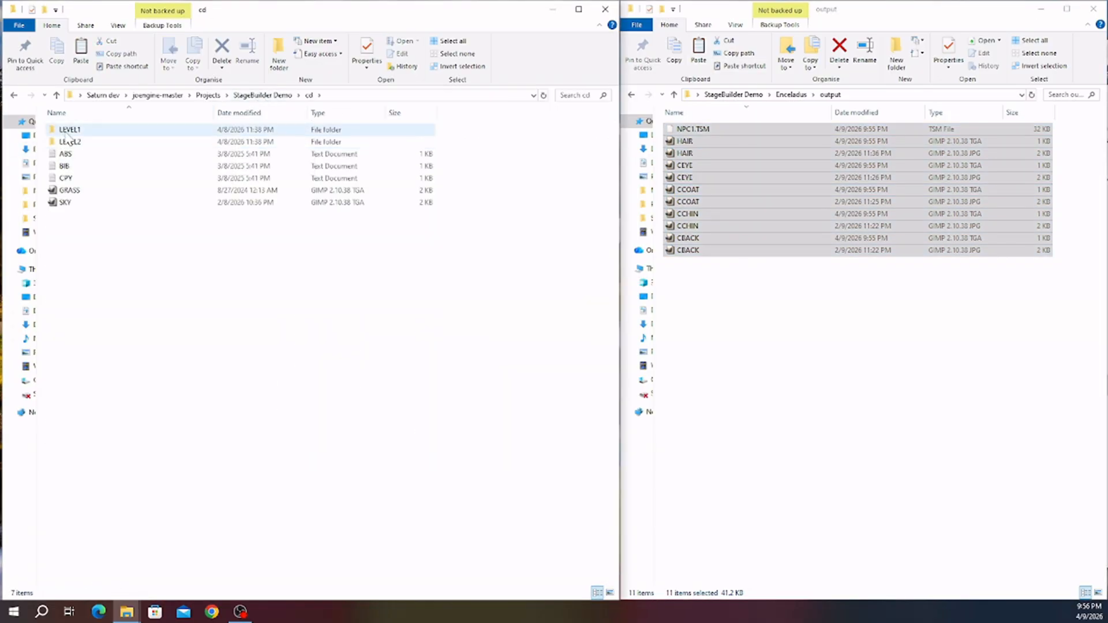
double_click(66, 131)
right_click(212, 177)
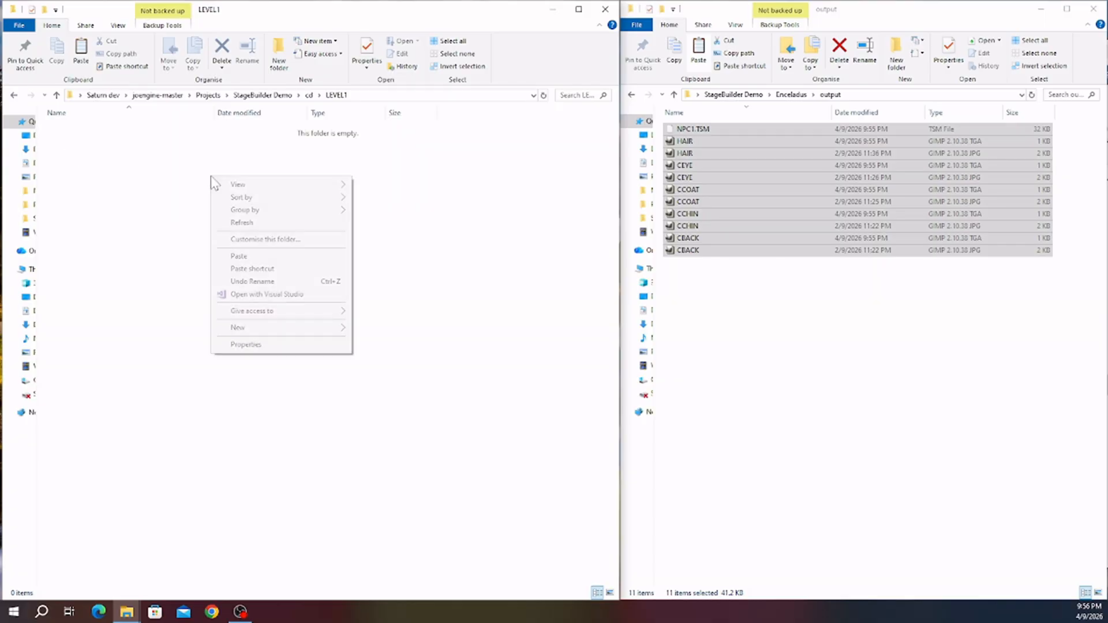
left_click(239, 257)
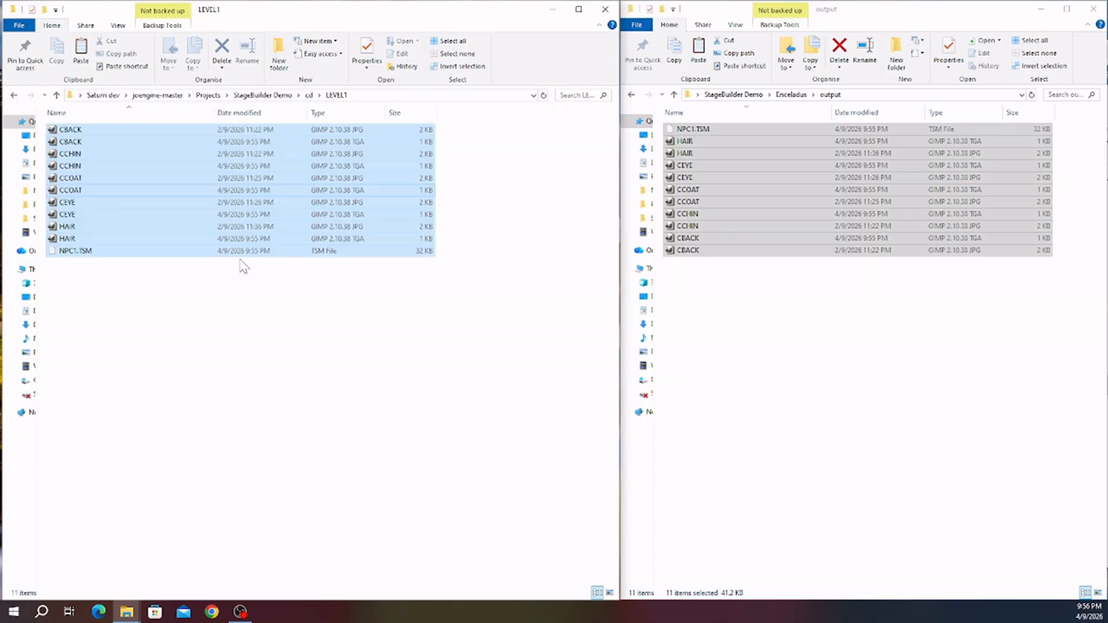
- Paste the same copied chef files into the cd\LEVEL2 folder and return to the cd folder
left_click(13, 95)
double_click(75, 142)
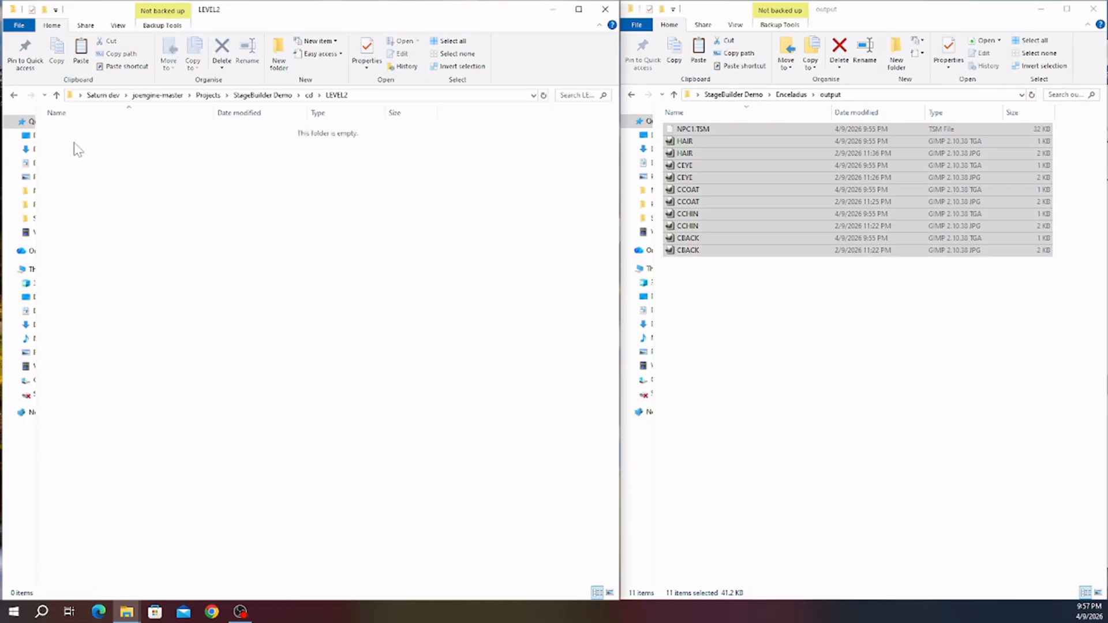
right_click(199, 185)
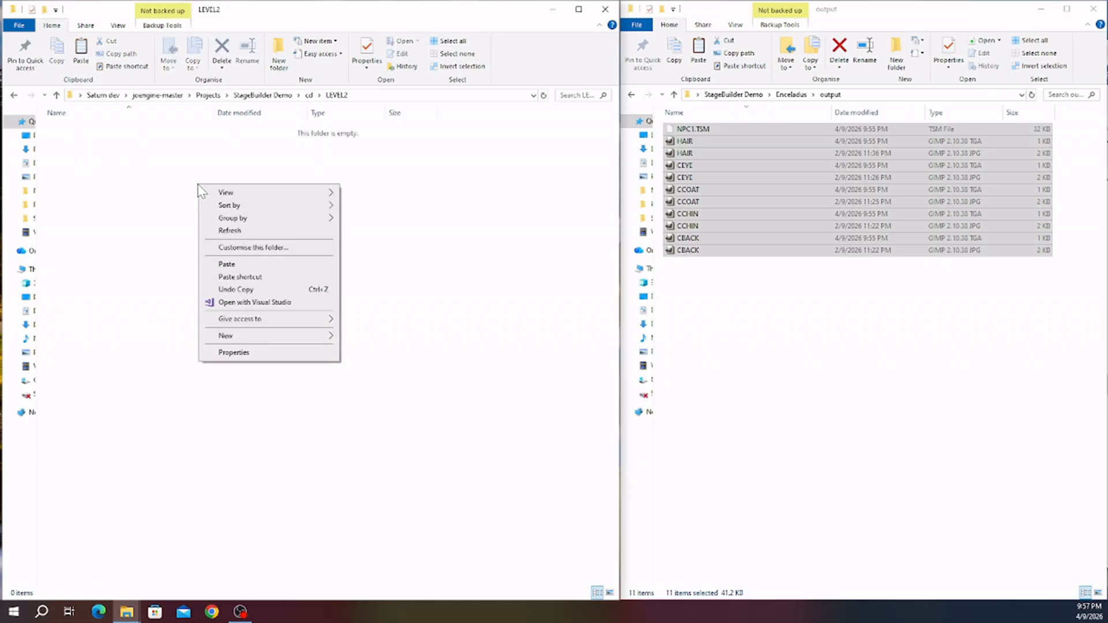
left_click(239, 264)
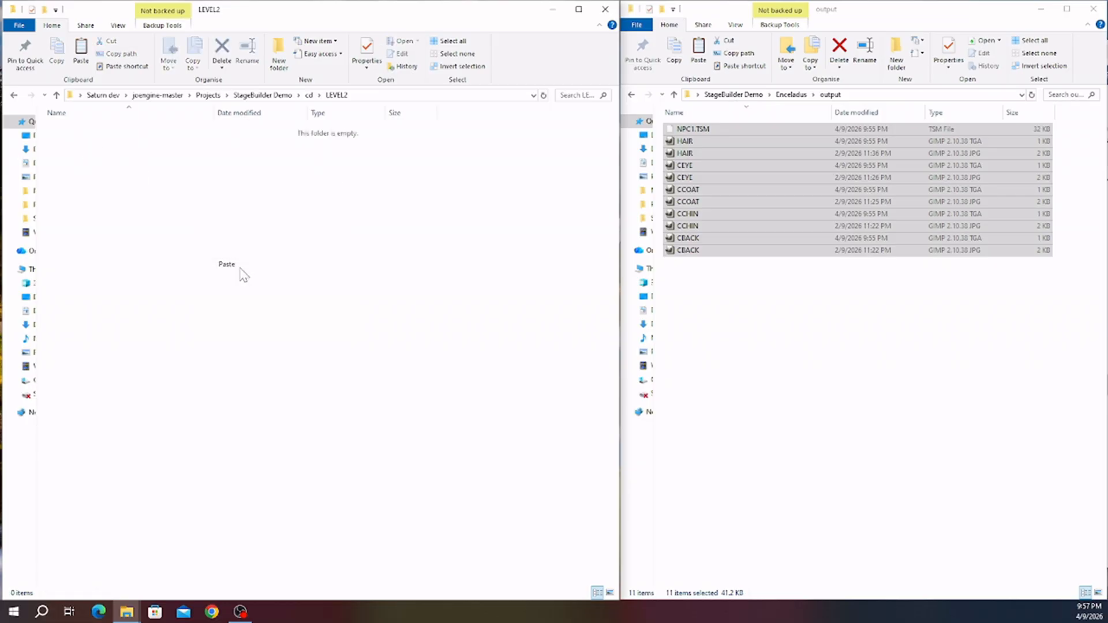
left_click(12, 97)
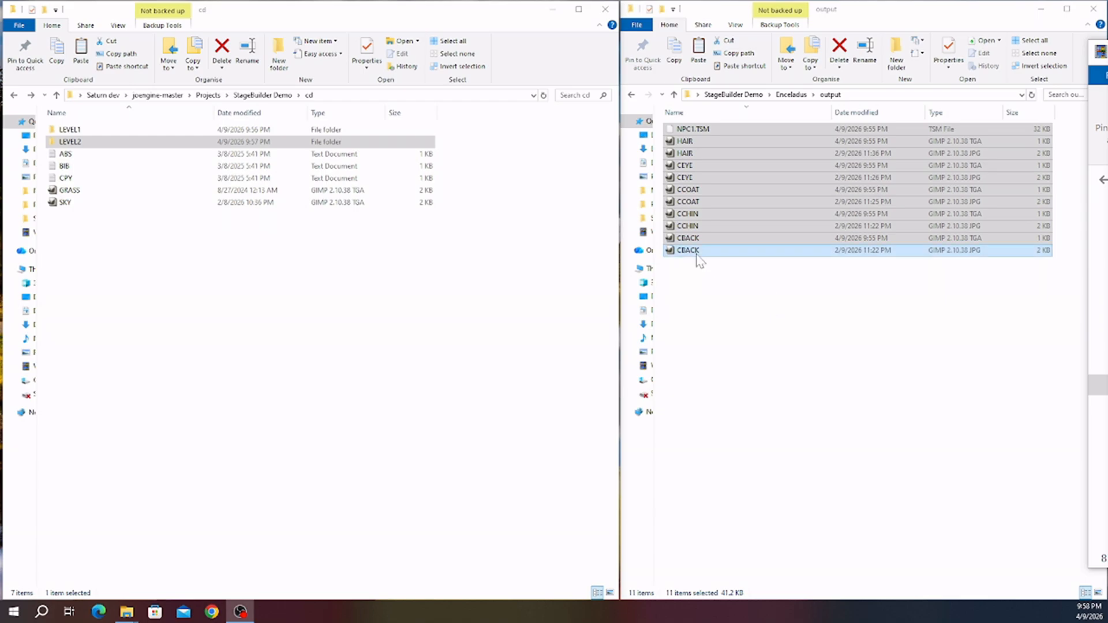
- Permanently delete all the exported files in the Enceladus output folder
left_click_drag(701, 259, 679, 123)
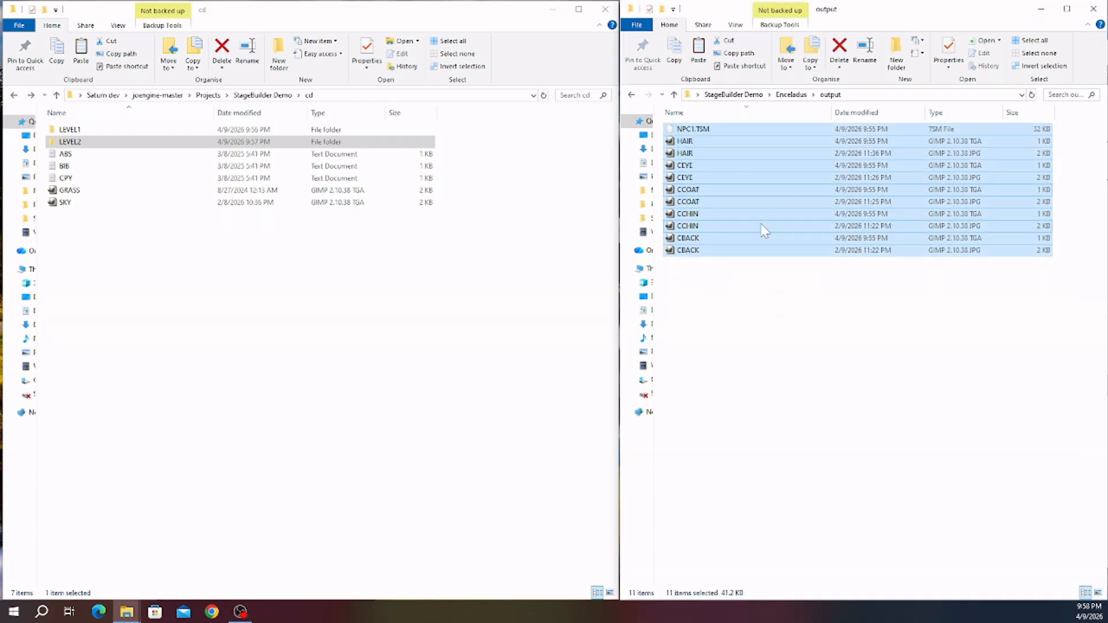
key("shift+Delete")
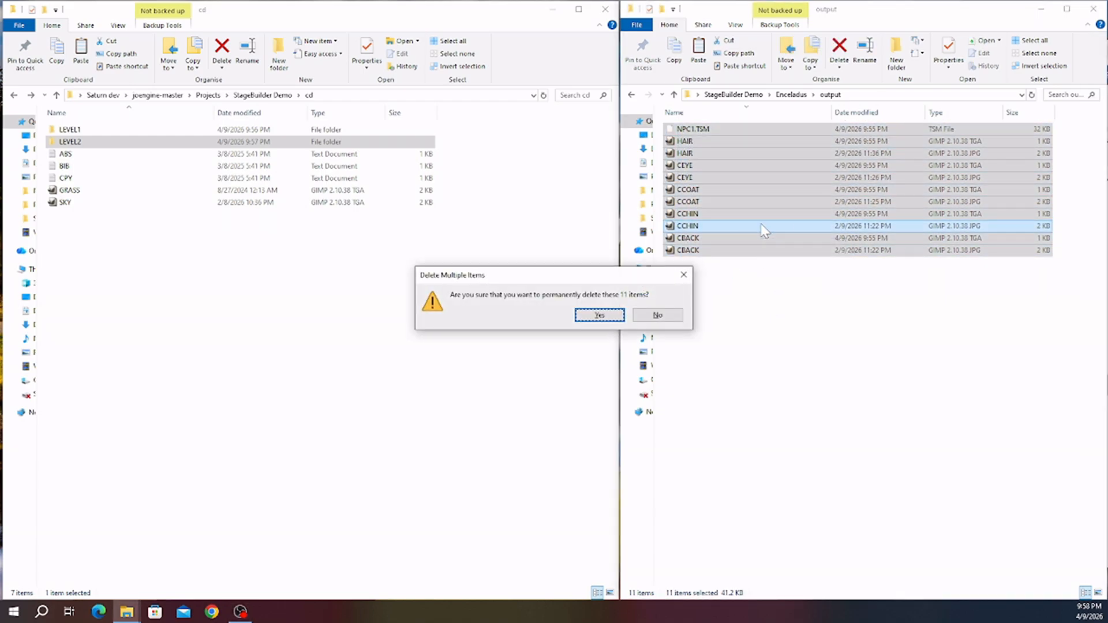
key("Return")
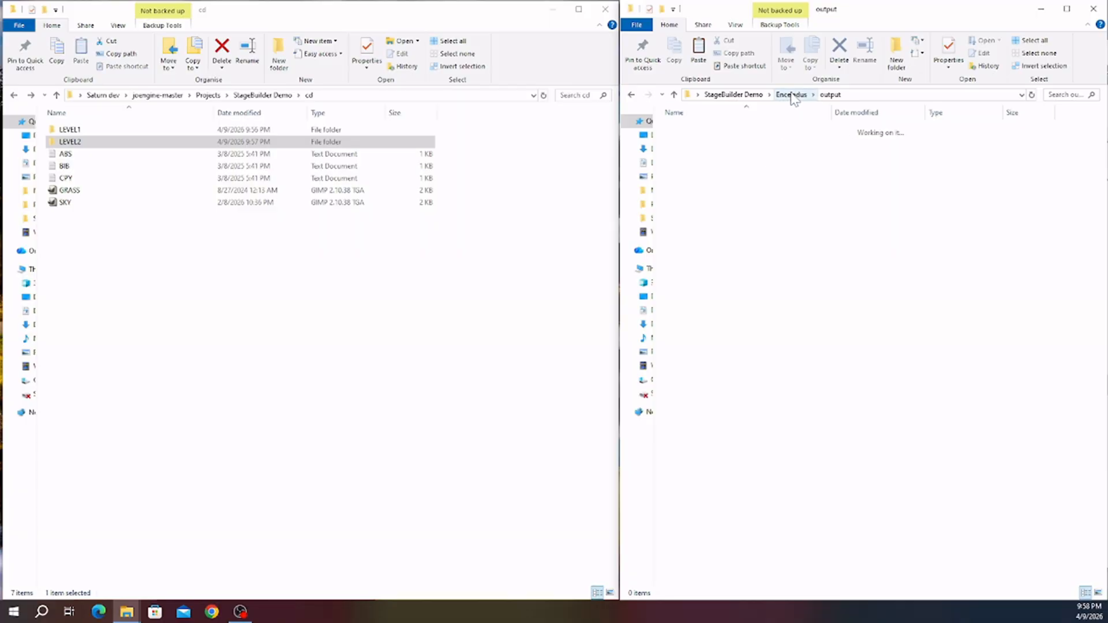
- Go back to the Enceladus folder and launch Enceladus Worlds again
left_click(791, 95)
left_click(684, 167)
double_click(684, 167)
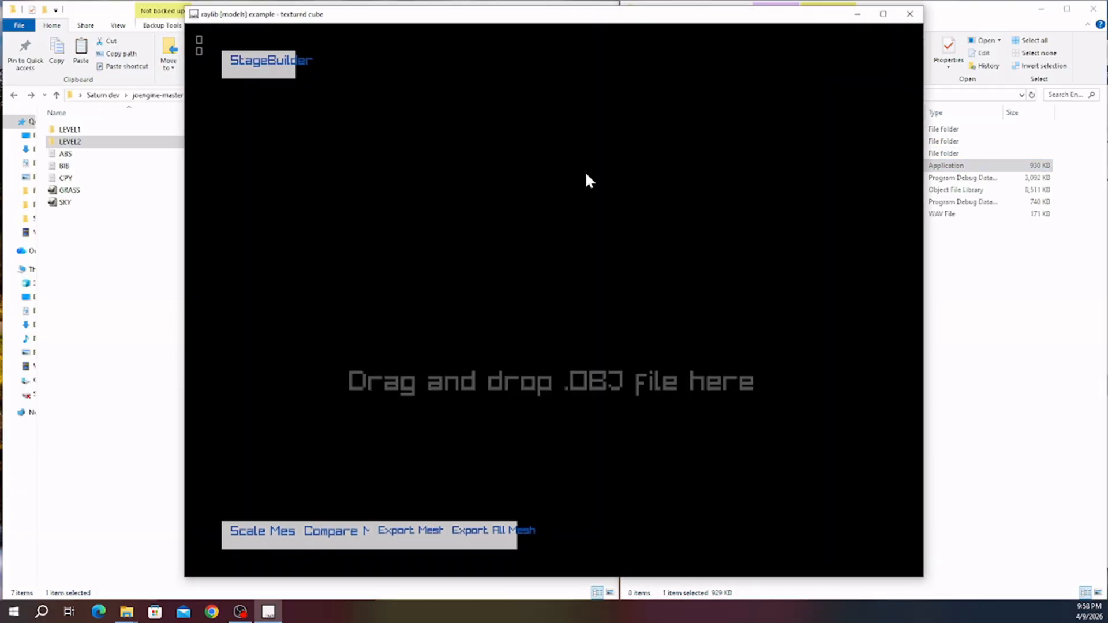
- In File Explorer, browse from StageBuilder Demo to 3D Models\Stage 1 Valley Town\NPCs\Major\Fergus\New Ferg
left_click(102, 247)
left_click(260, 96)
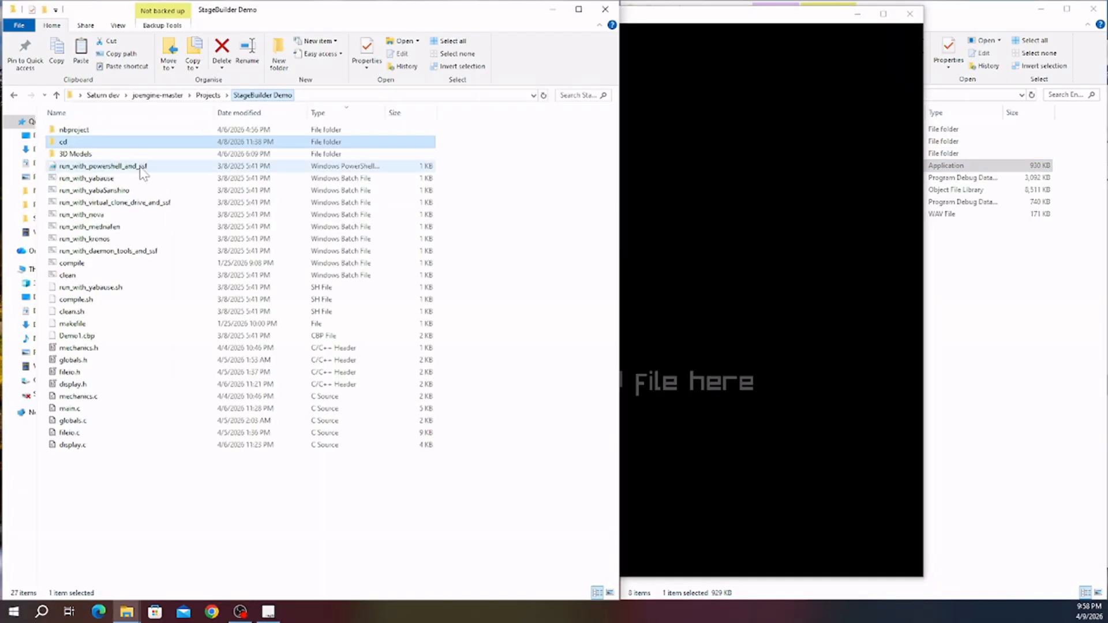
double_click(78, 154)
double_click(81, 132)
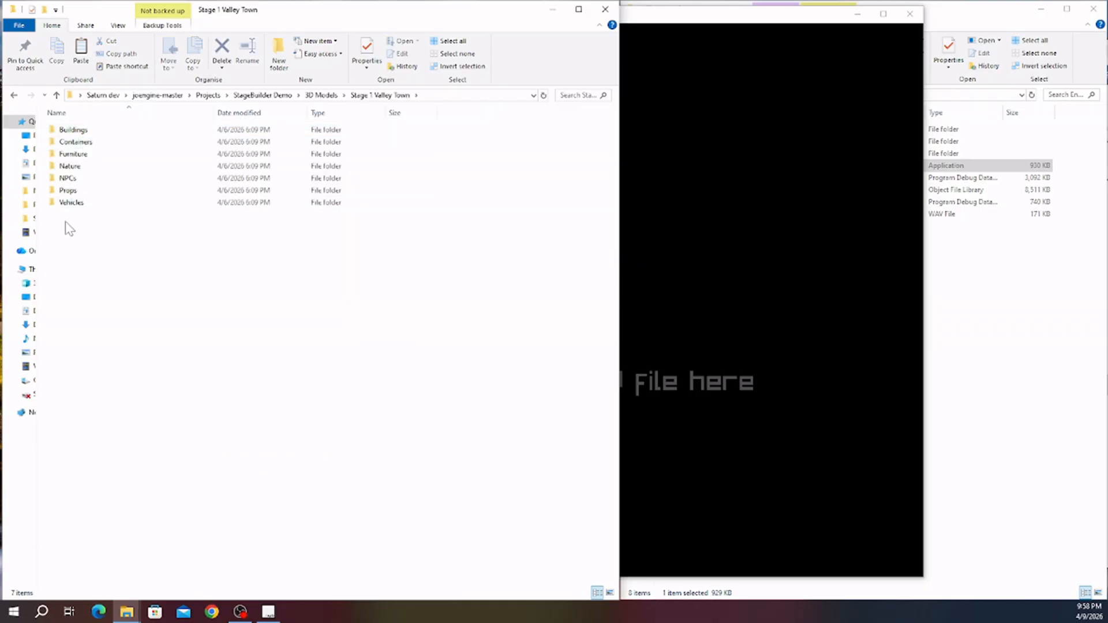
double_click(70, 179)
double_click(70, 130)
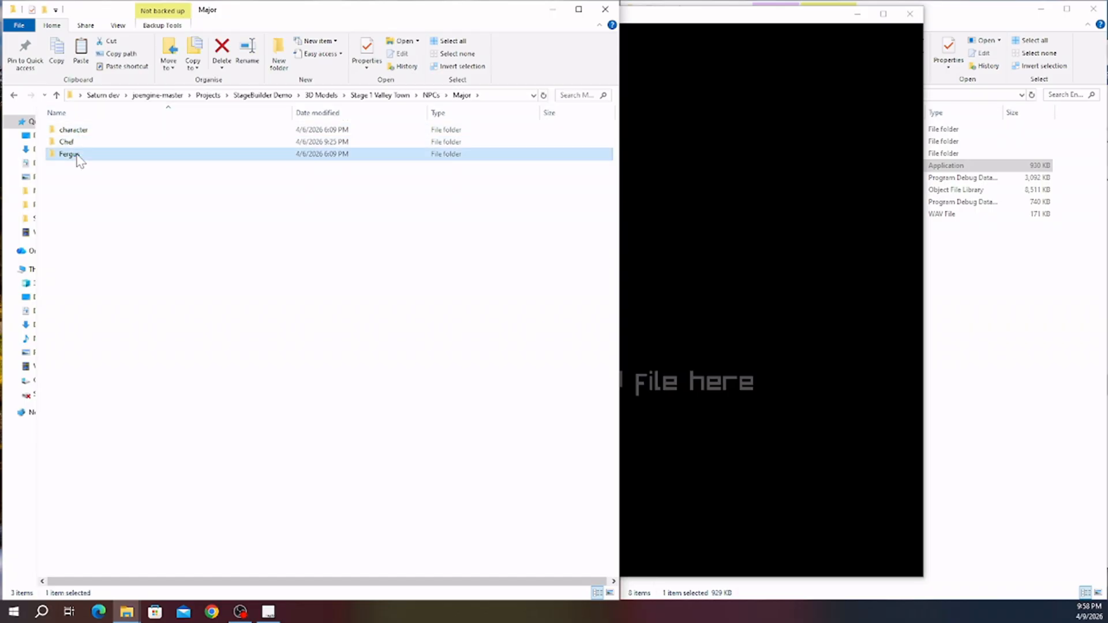
double_click(72, 153)
left_click(80, 154)
double_click(80, 155)
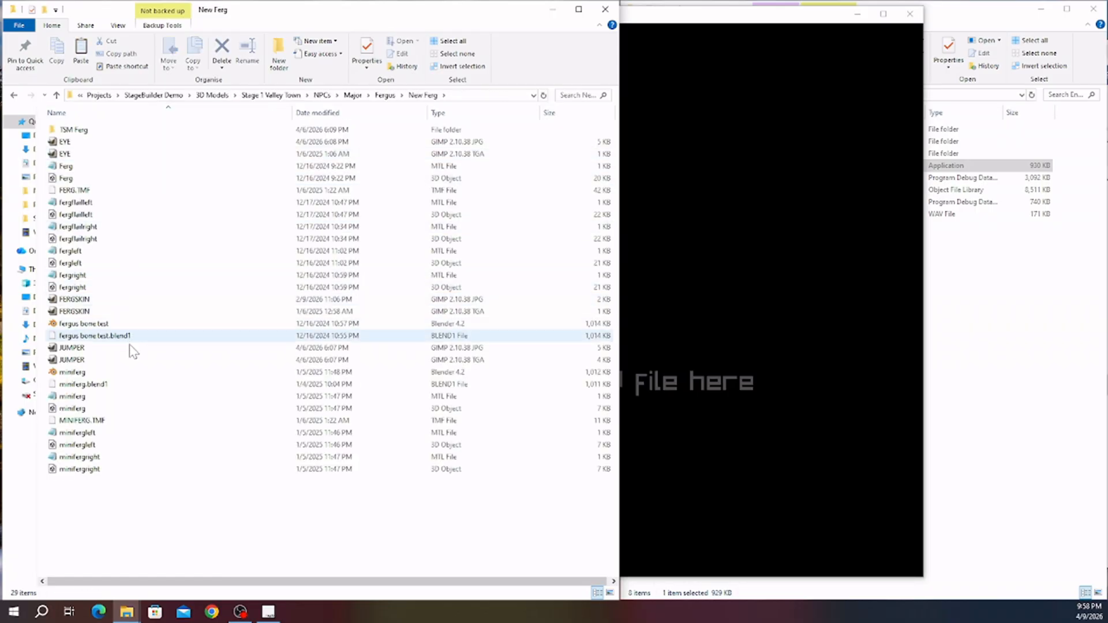
- Load the Ferg 3D object file into Enceladus Worlds and bring its window to the front
left_click(67, 179)
left_click_drag(67, 180, 661, 255)
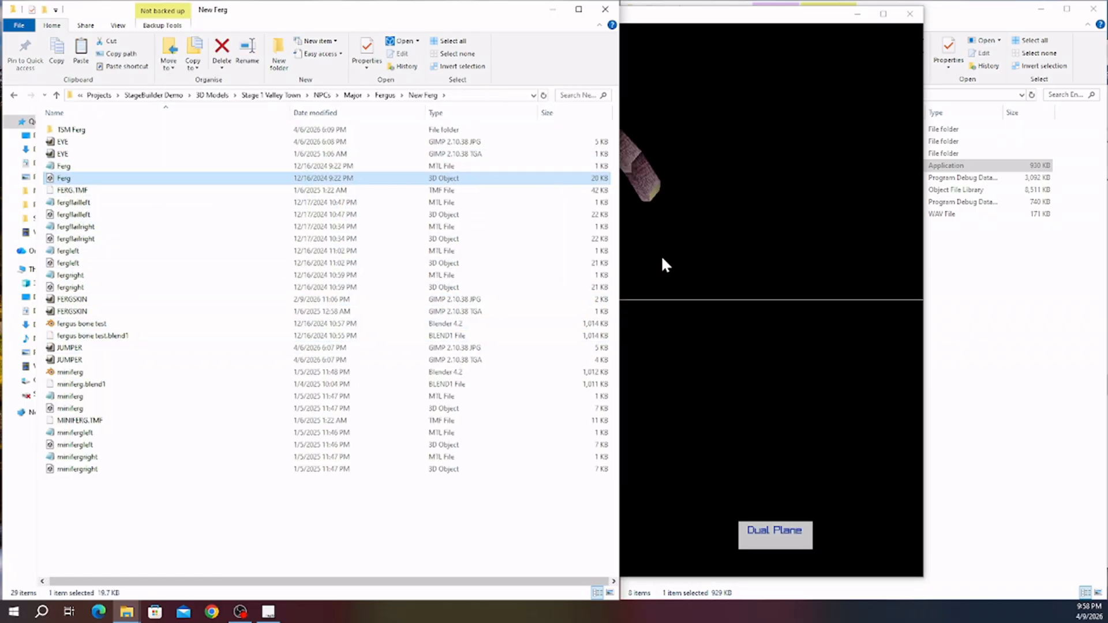
left_click(661, 258)
scroll(660, 257, "down", 4)
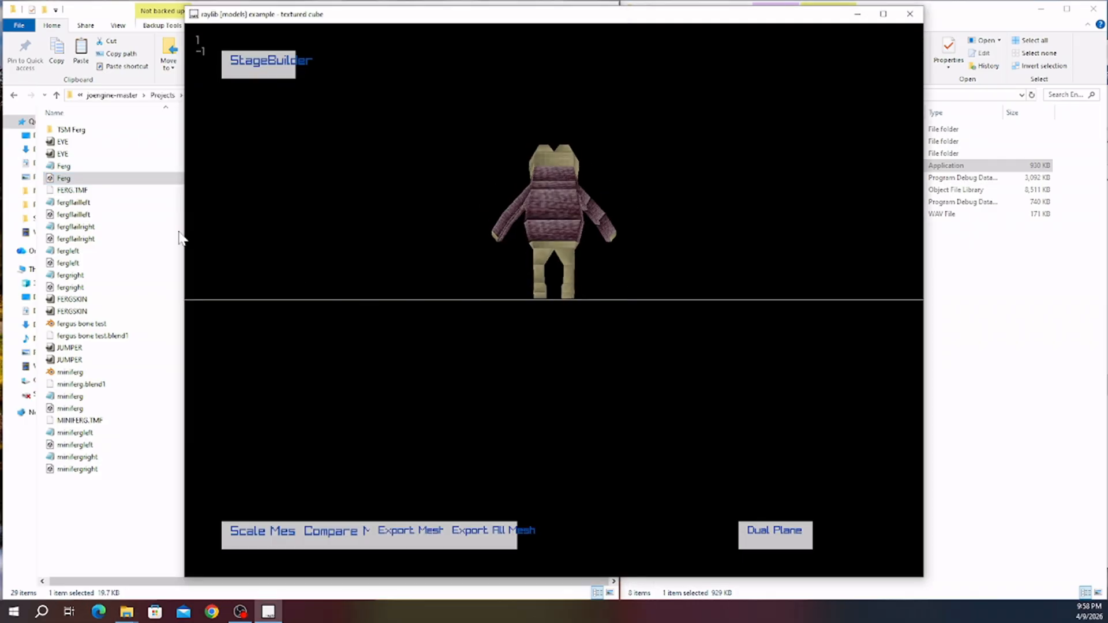
- Load the Ferg 3D object a second time, followed by the fergright, fergleft, fergflailright and fergflailleft 3D objects
left_click_drag(66, 180, 481, 269)
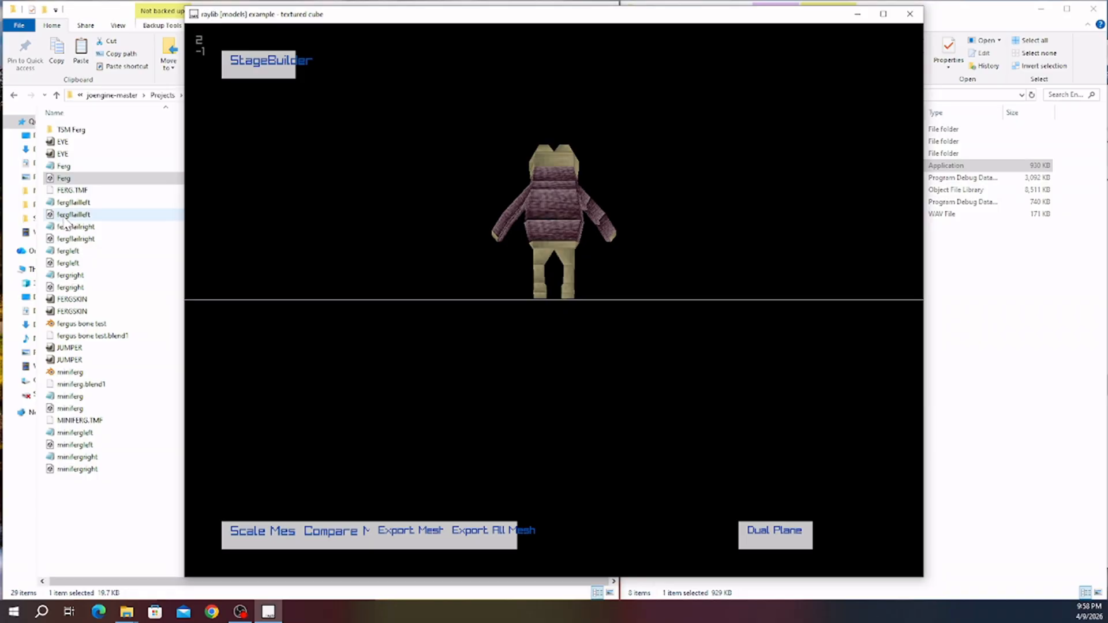
left_click_drag(66, 287, 341, 282)
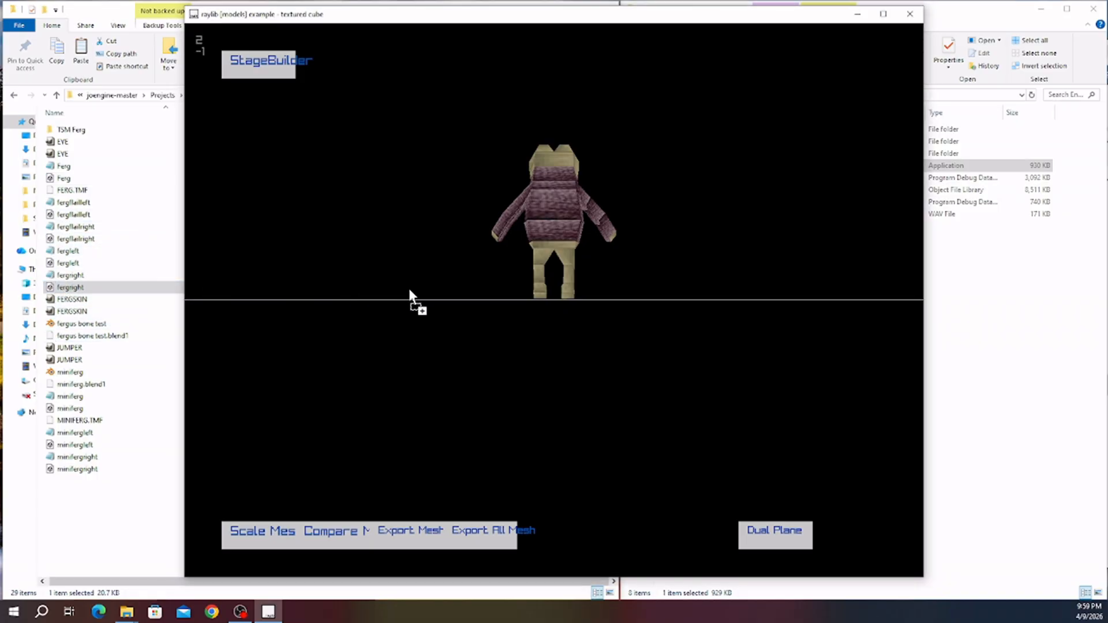
left_click_drag(409, 289, 408, 289)
left_click_drag(67, 262, 399, 289)
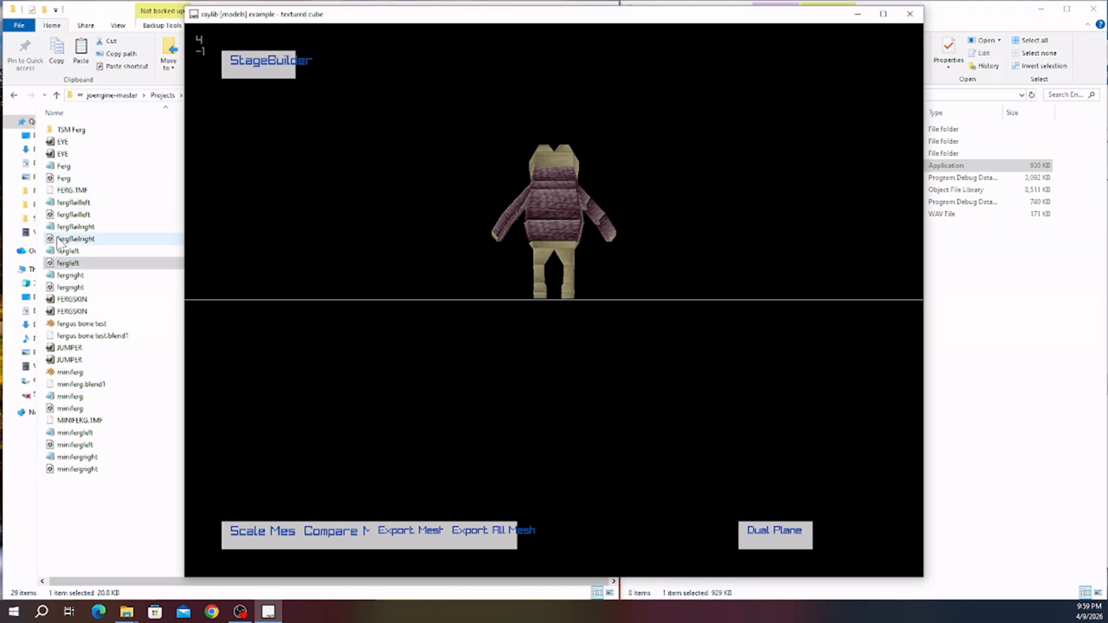
left_click_drag(57, 239, 393, 266)
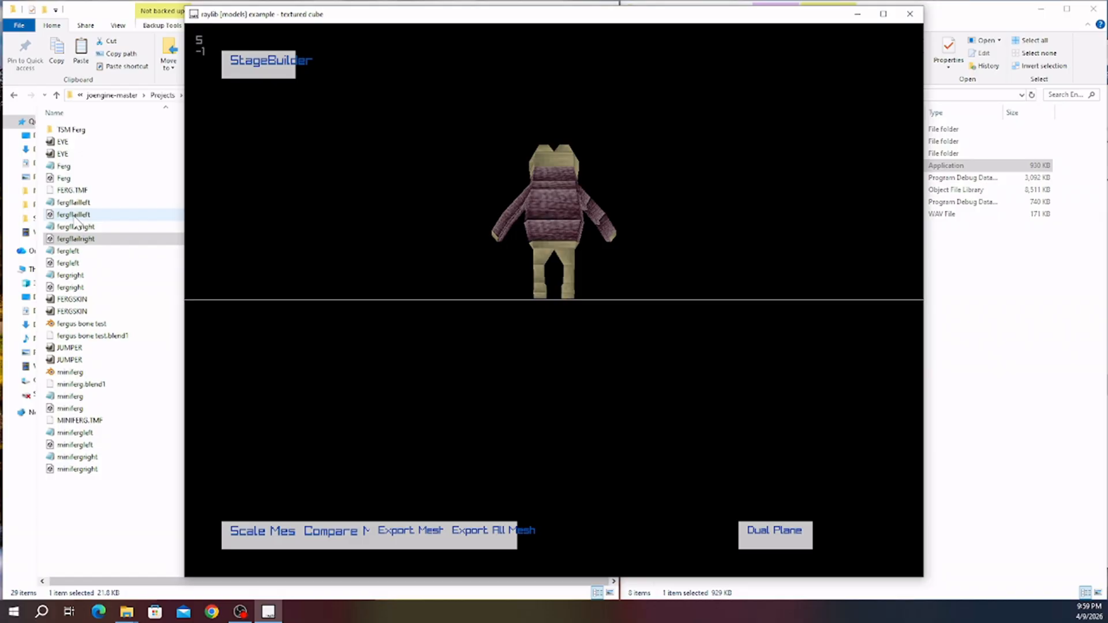
left_click_drag(74, 215, 398, 261)
- Inspect the loaded Fergus model from several angles and switch its plane setting to Single Plane
middle_click_drag(397, 258, 764, 251)
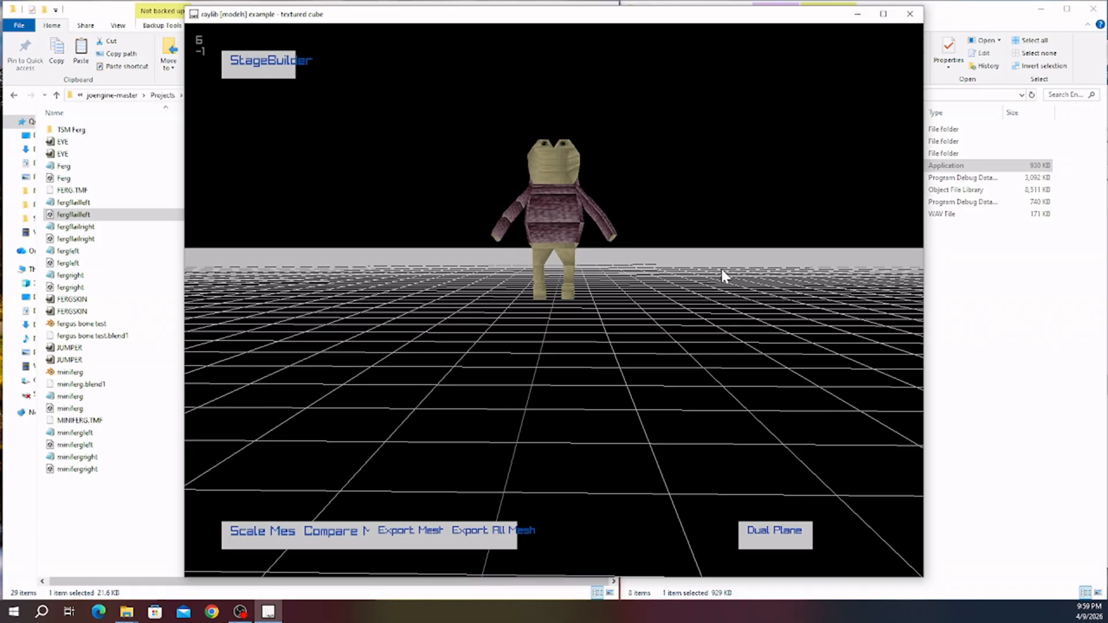
middle_click_drag(649, 311, 792, 320)
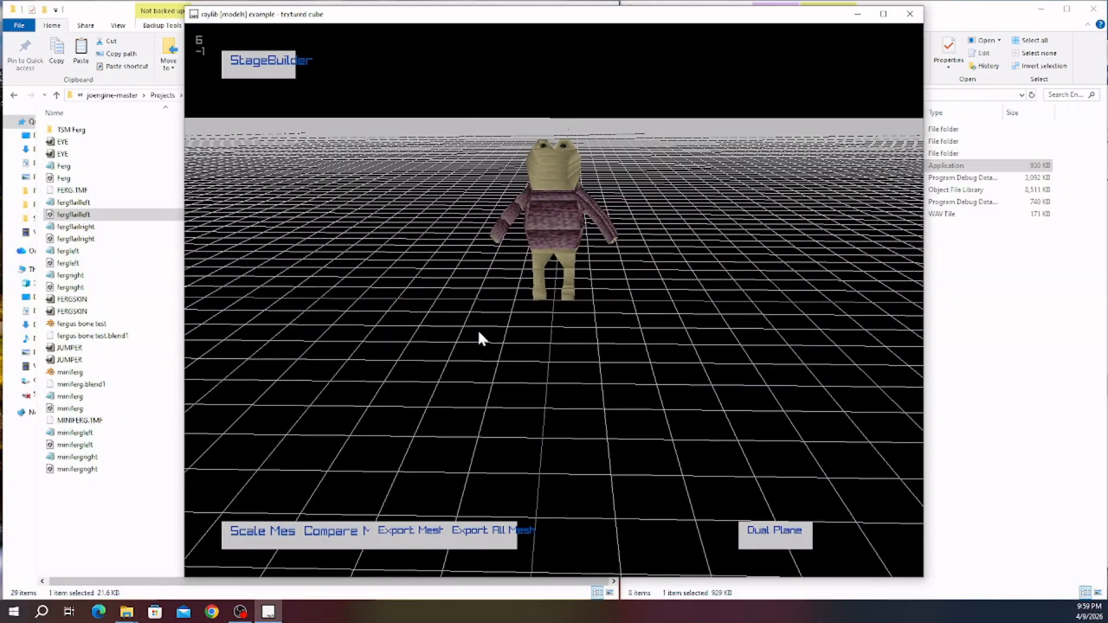
middle_click_drag(480, 332, 623, 425)
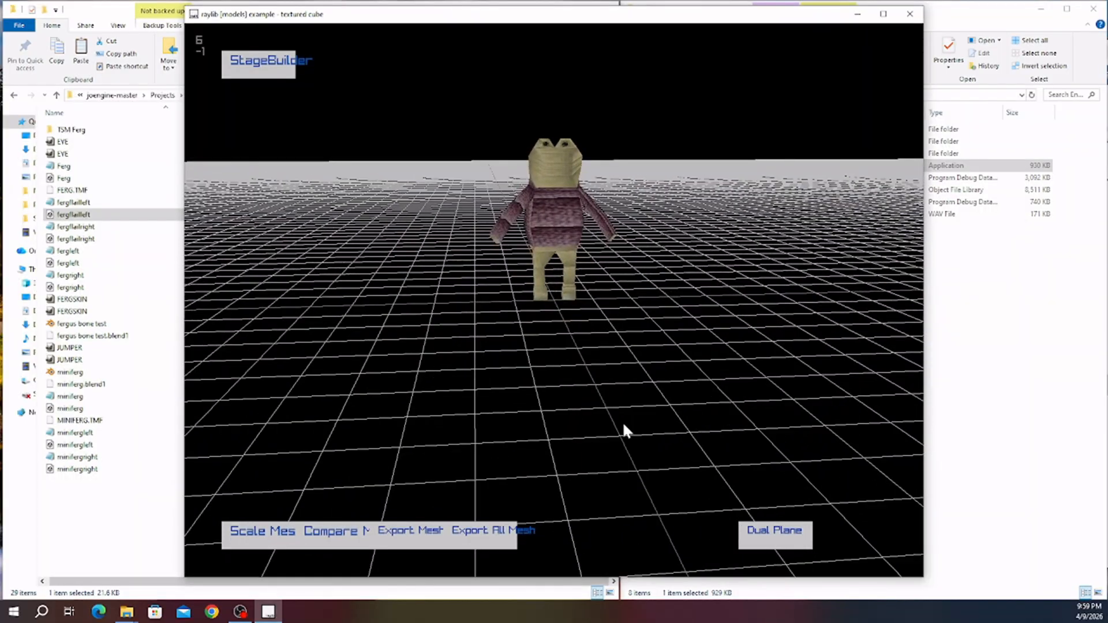
left_click(766, 540)
mouse_move(492, 342)
middle_mouse_down()
mouse_move(548, 347)
mouse_move(481, 341)
middle_mouse_up()
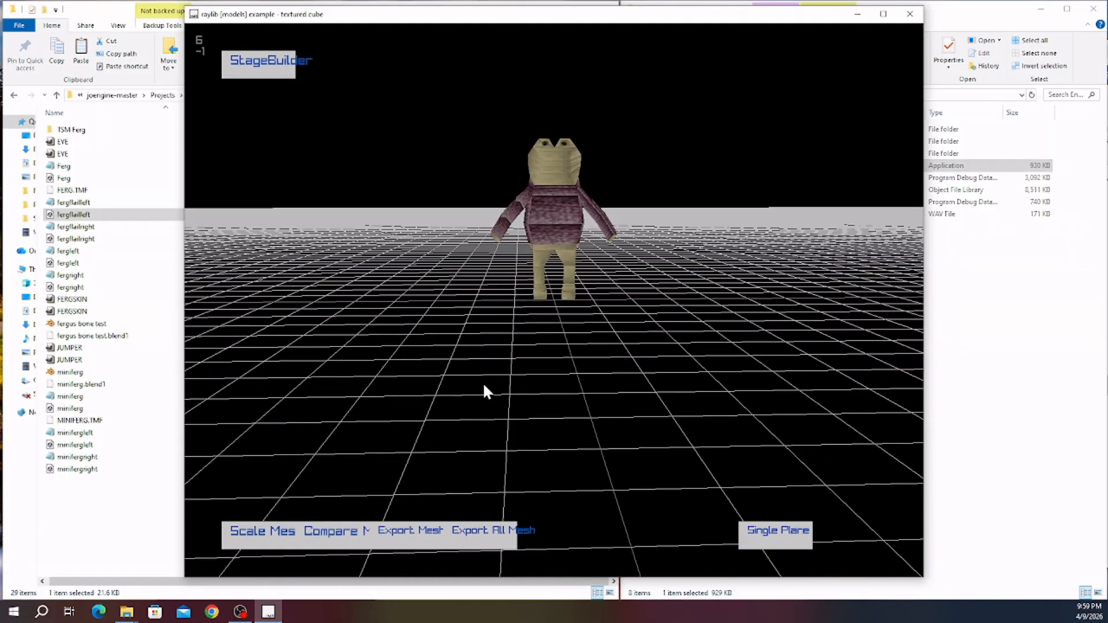
- Preview the Fergus animation poses, set Single Plane again, and export all the meshes before closing Enceladus Worlds
key("p")
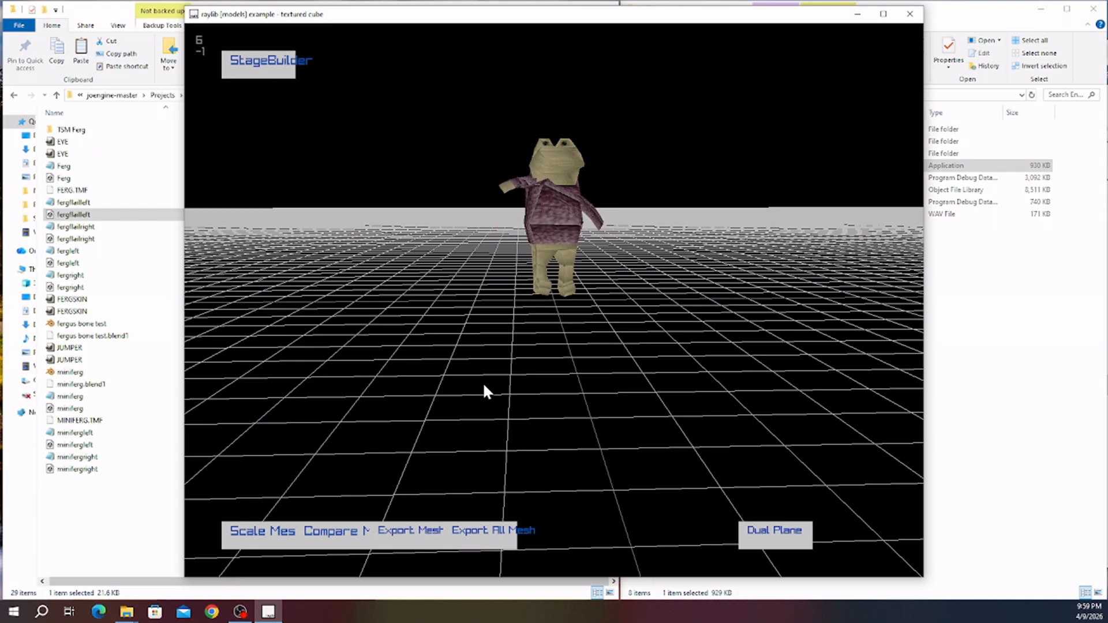
key("Right")
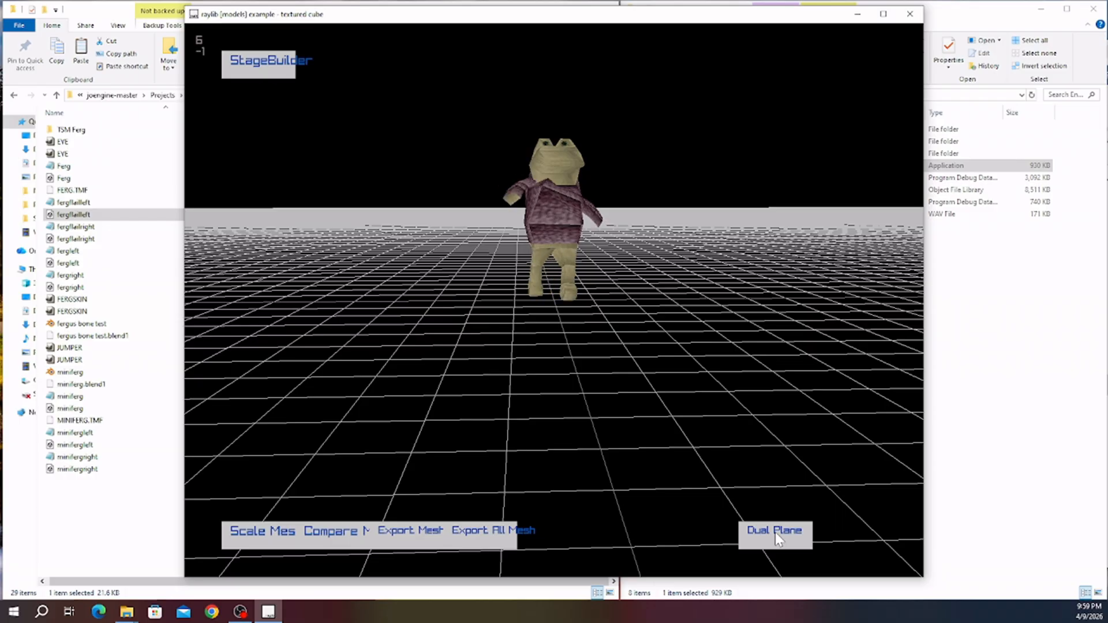
left_click(774, 532)
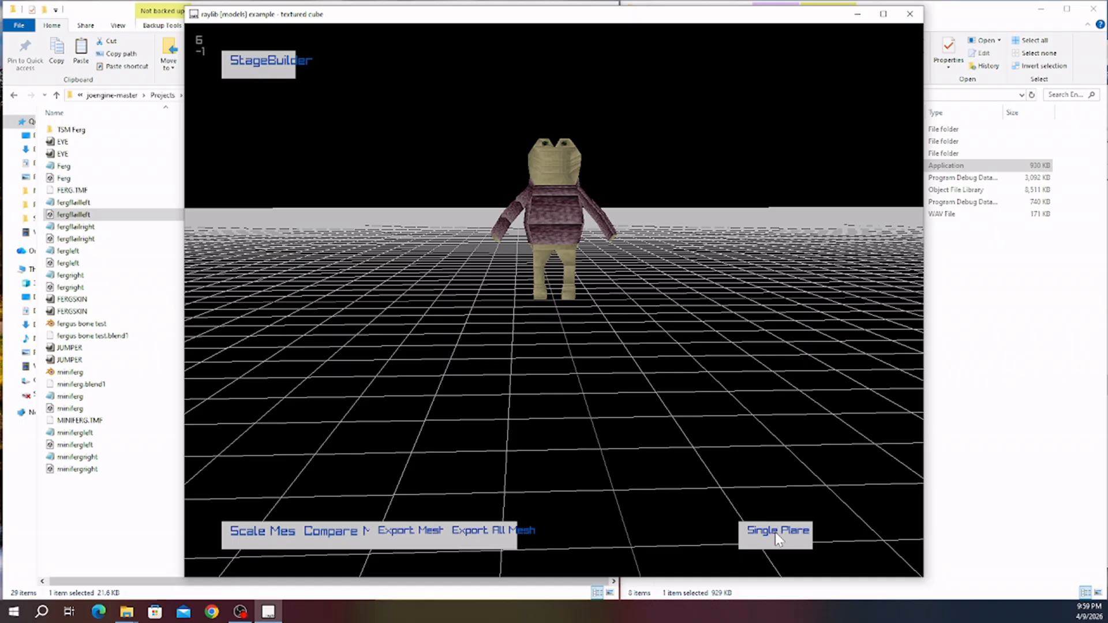
left_click(500, 535)
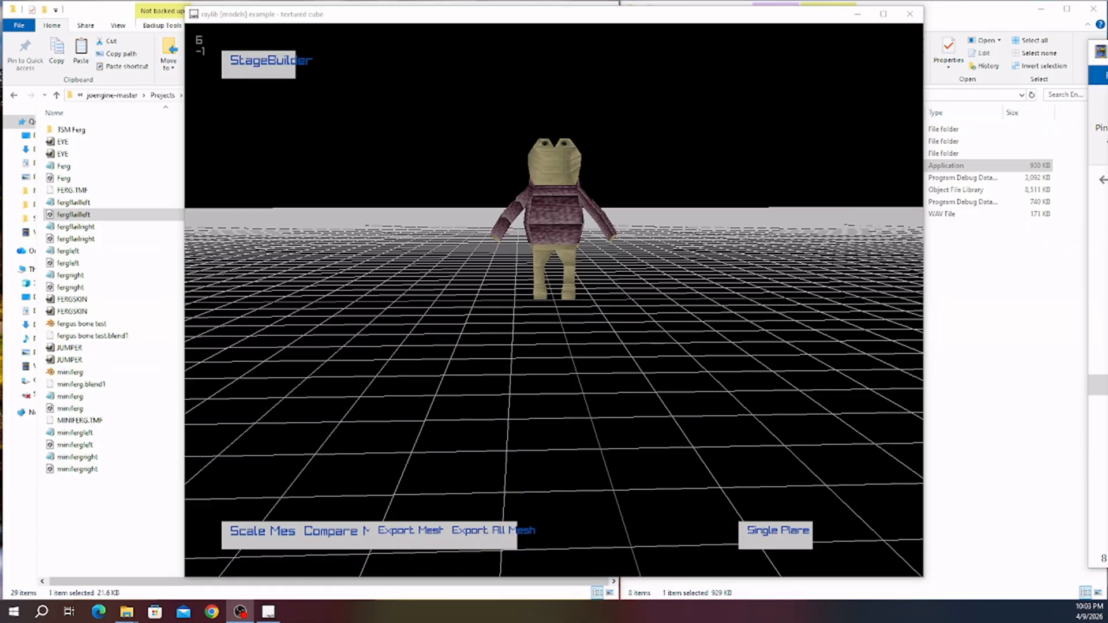
left_click(909, 13)
- Open the Enceladus output folder and rename the exported MESHES.TSM file to NPC2.TSM
left_click(686, 153)
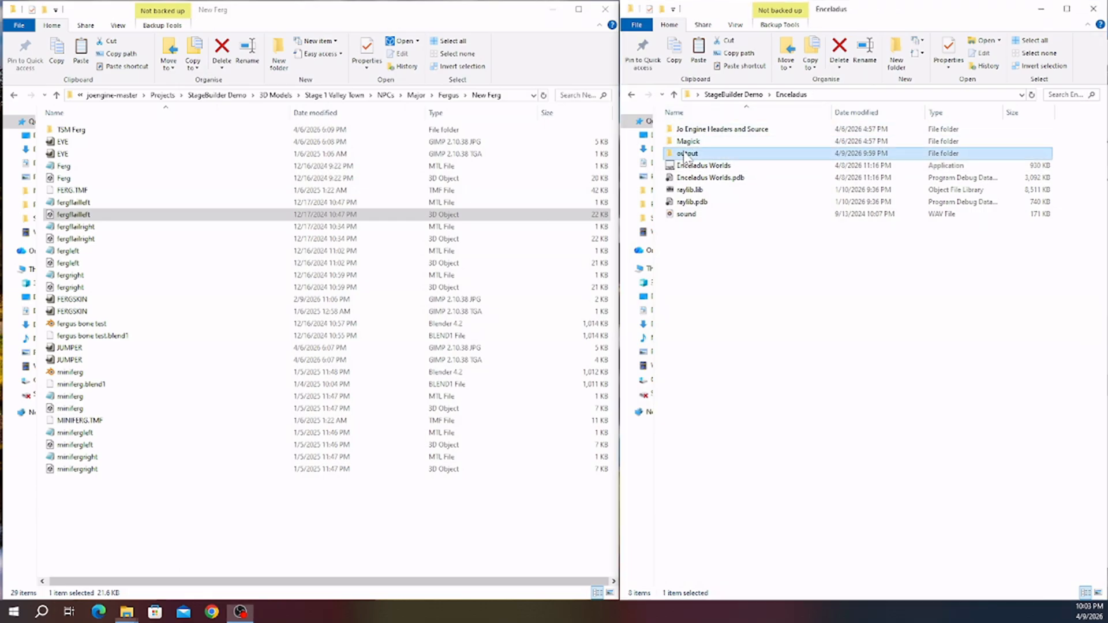
double_click(686, 153)
right_click(695, 130)
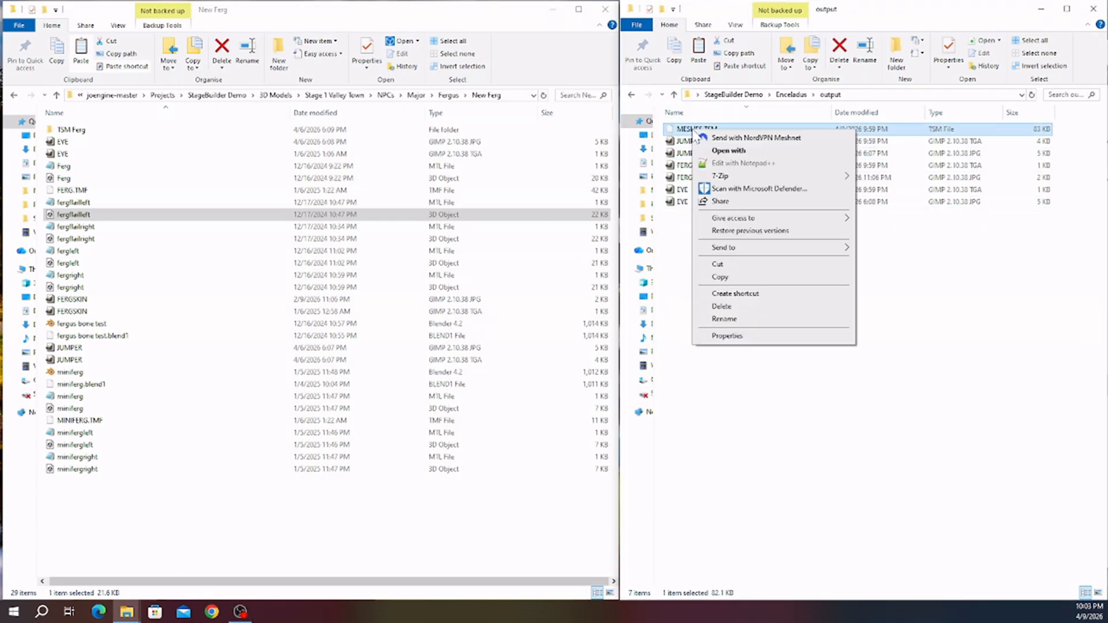
left_click(725, 319)
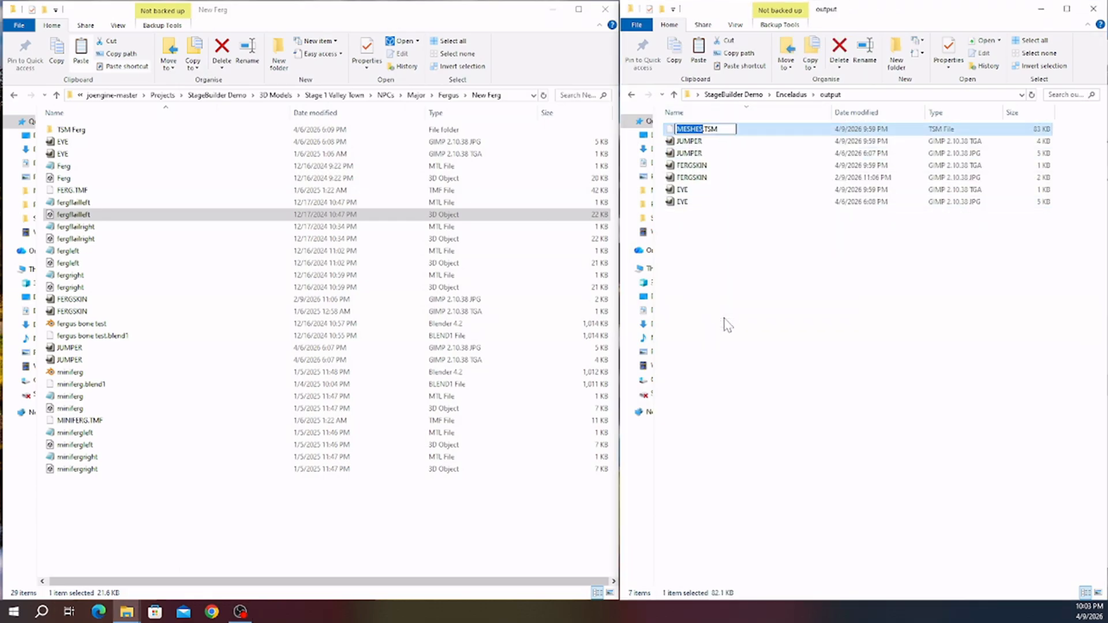
type("NPC2")
left_click(737, 293)
- Copy NPC2.TSM and all the exported texture files into StageBuilder Demo\cd\LEVEL1
left_click_drag(746, 238, 728, 203)
left_click_drag(691, 126, 690, 125)
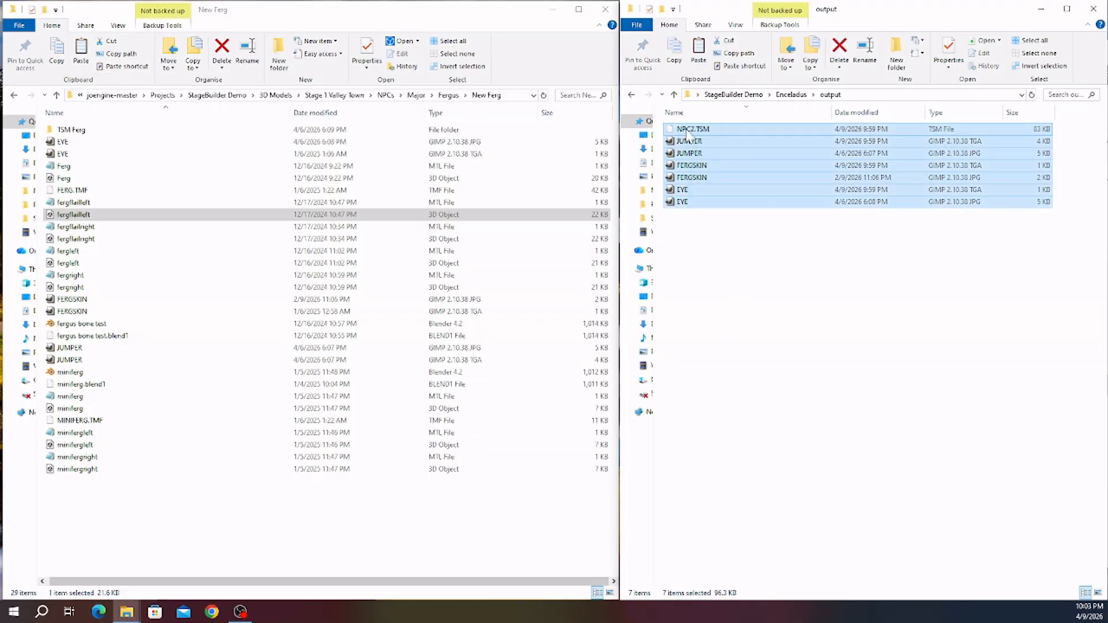
right_click(693, 153)
left_click(722, 359)
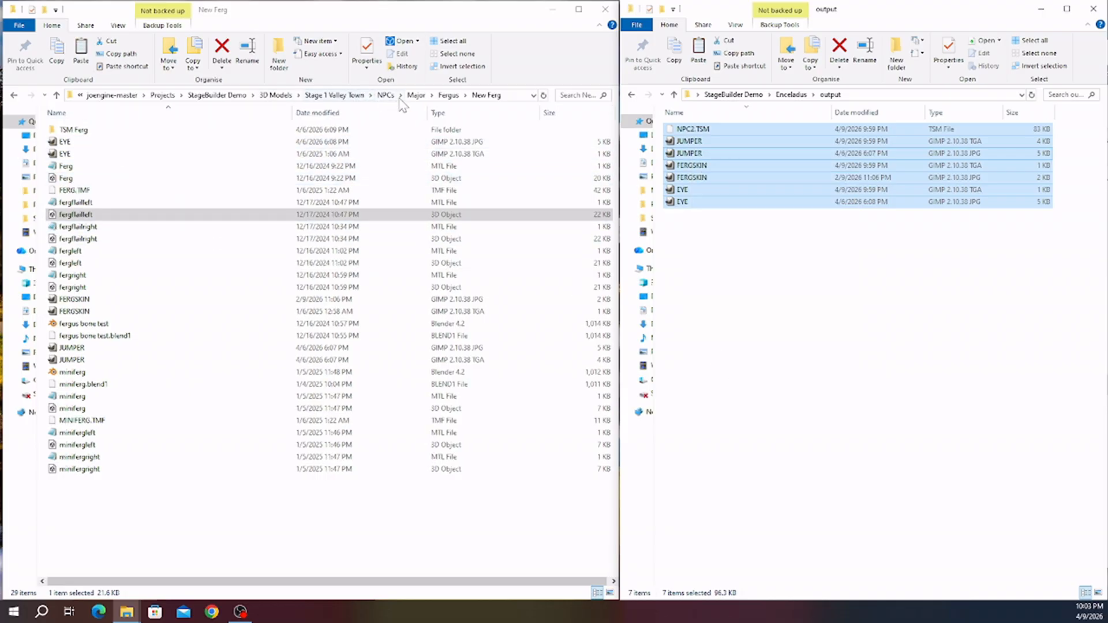
left_click(335, 96)
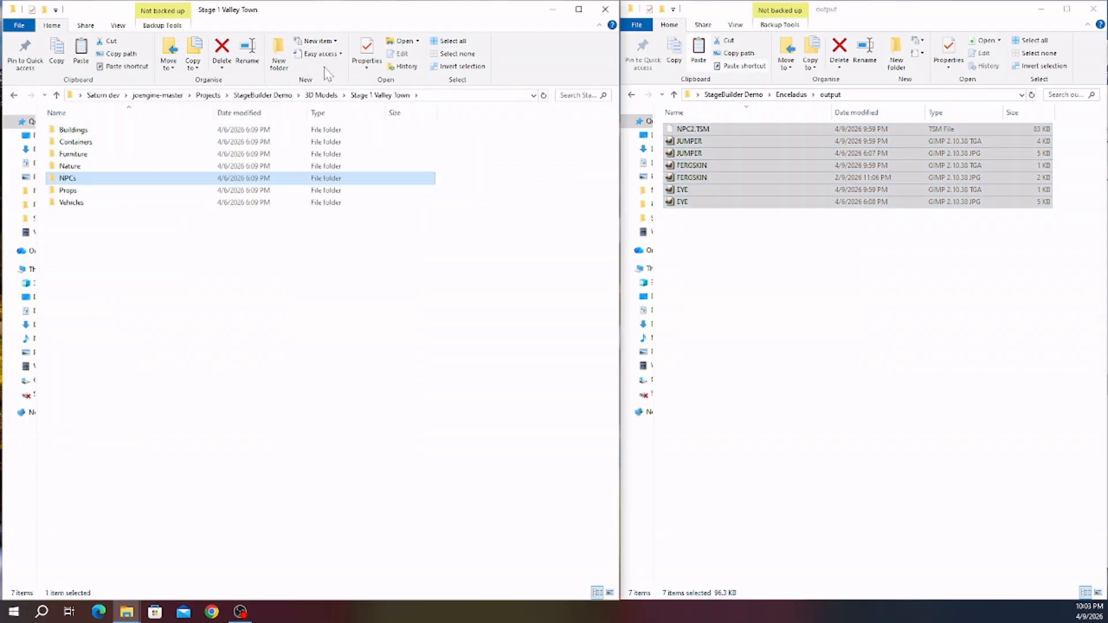
left_click(262, 94)
double_click(75, 152)
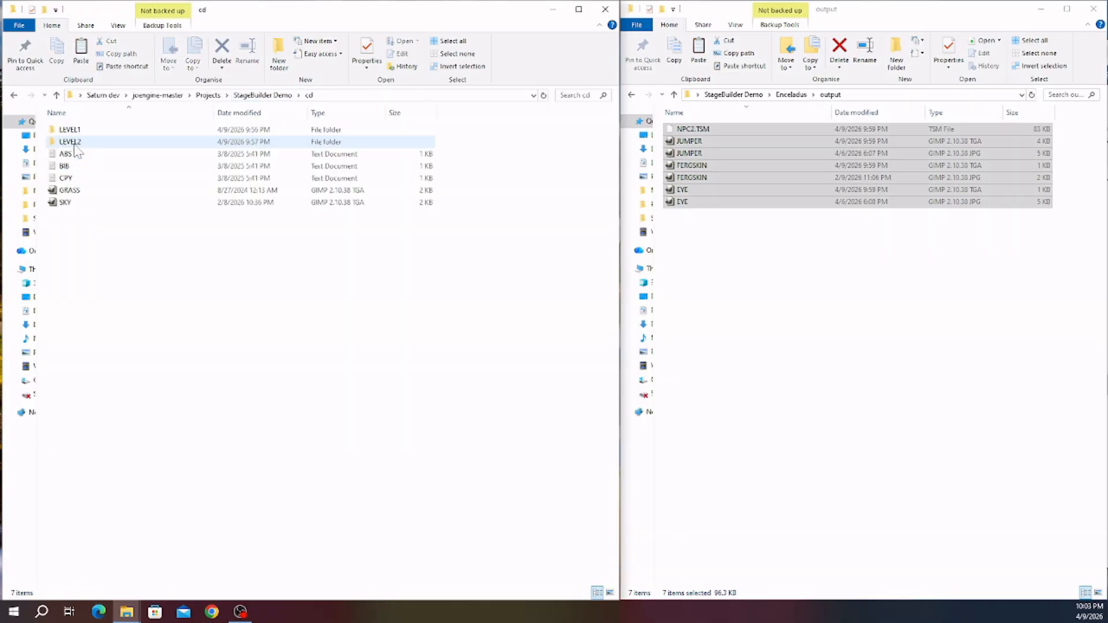
double_click(70, 130)
right_click(142, 302)
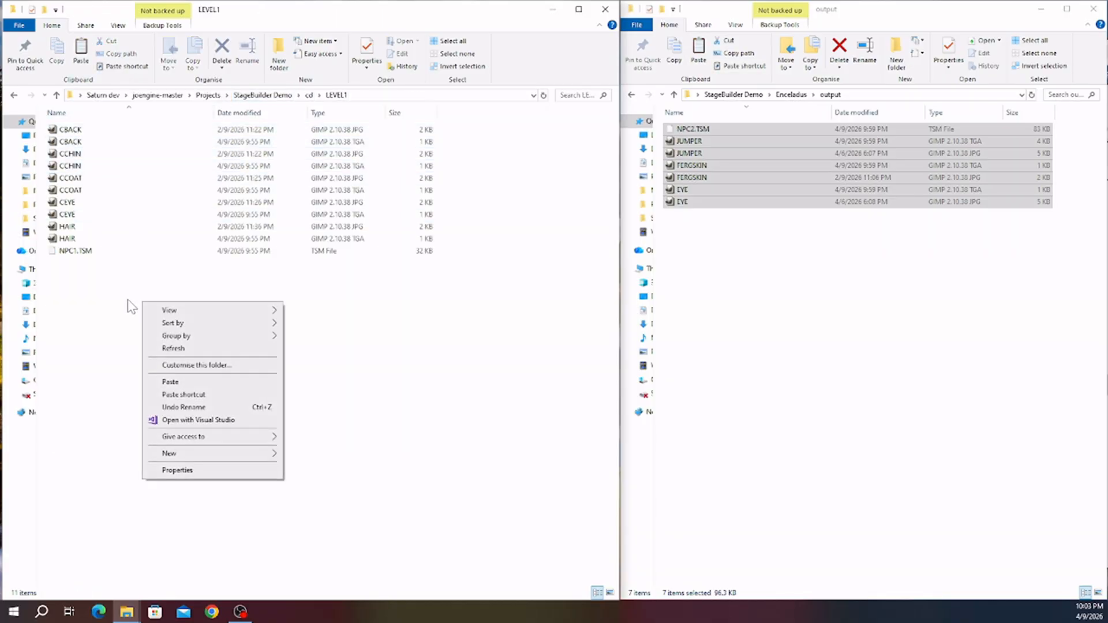
left_click(174, 382)
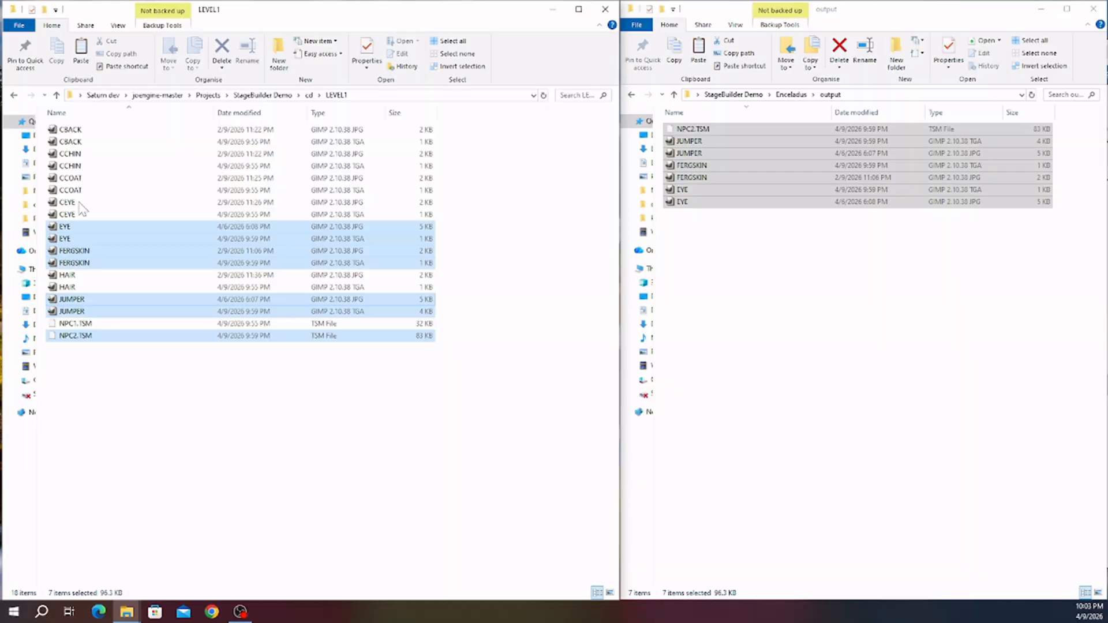
- Paste the same copied Fergus files into the cd\LEVEL2 folder
left_click(13, 95)
double_click(86, 141)
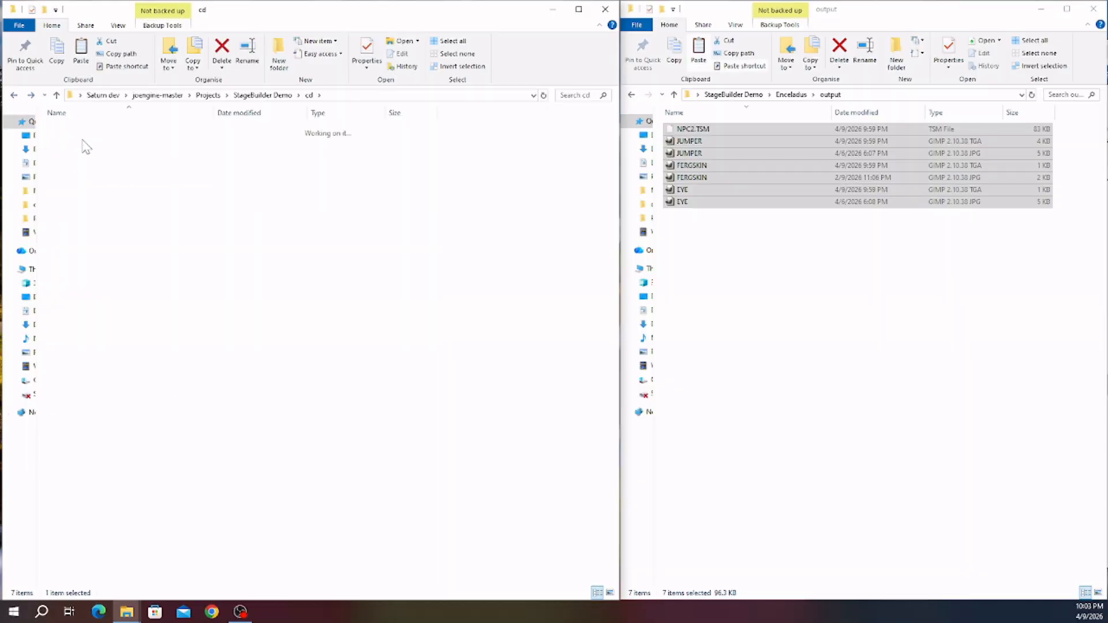
right_click(167, 305)
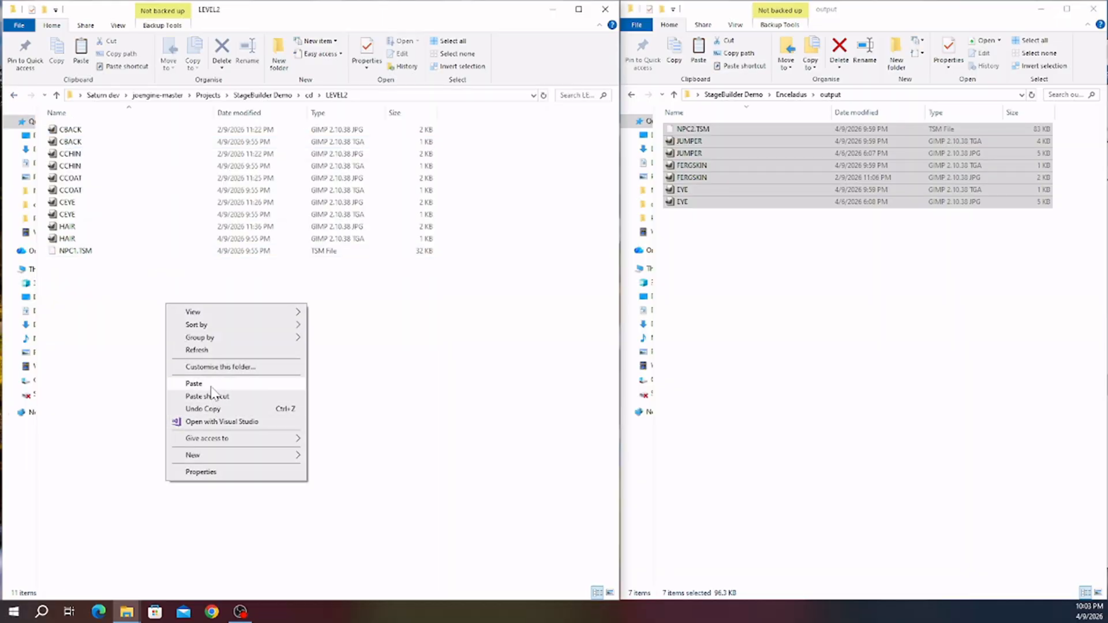
left_click(209, 385)
- Permanently delete NPC2.TSM and all the texture files from the Enceladus output folder
left_click(772, 244)
left_click_drag(812, 261, 691, 120)
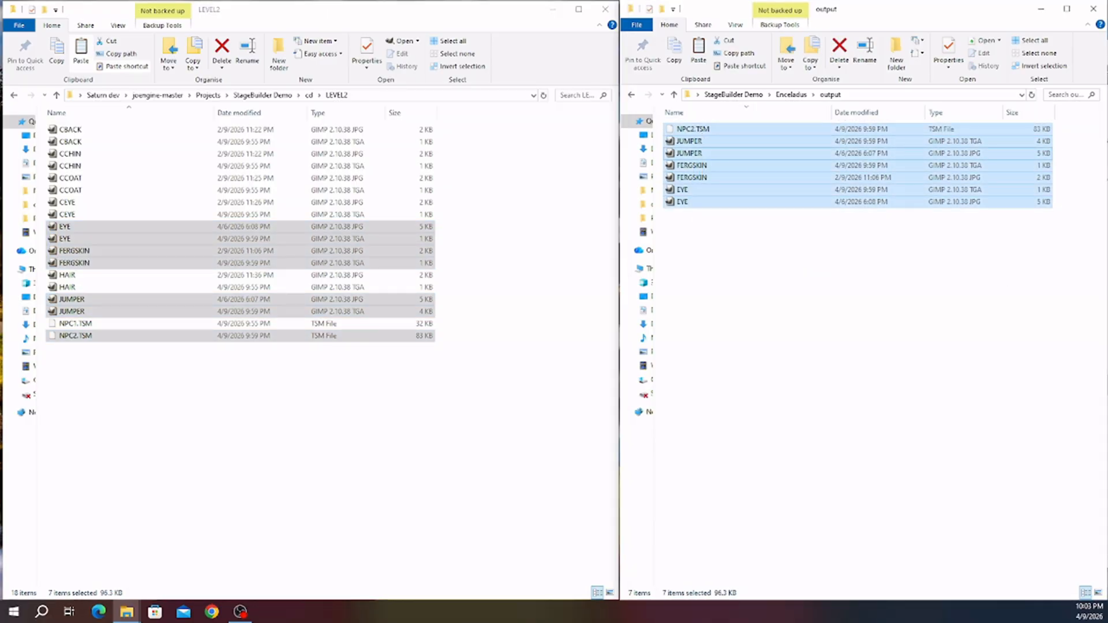
key("Delete")
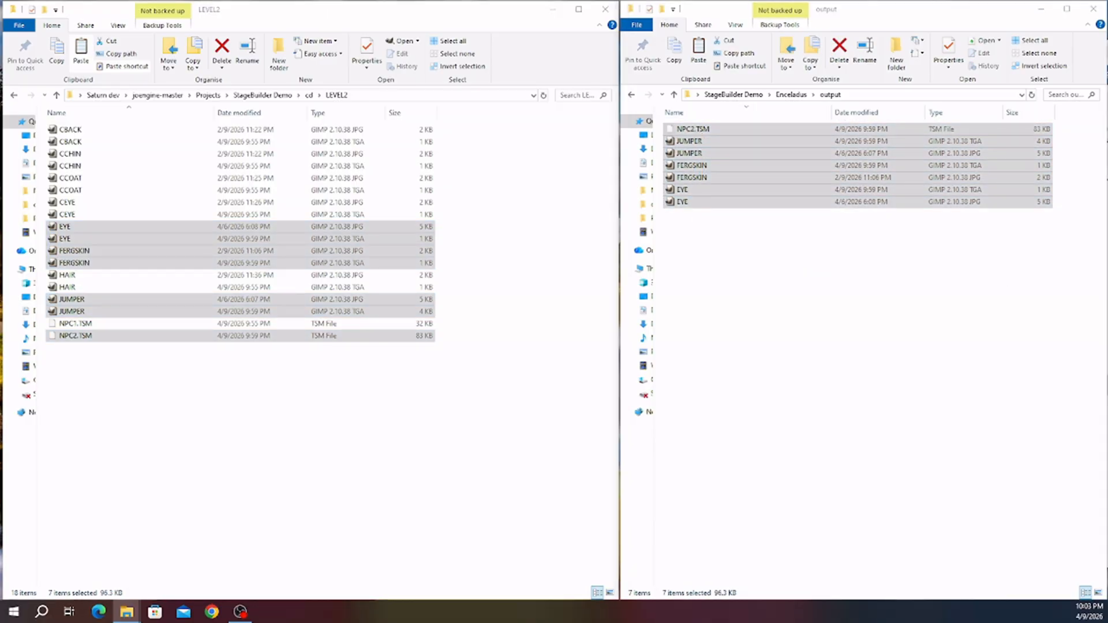
left_click_drag(742, 247, 696, 129)
key("shift+Delete")
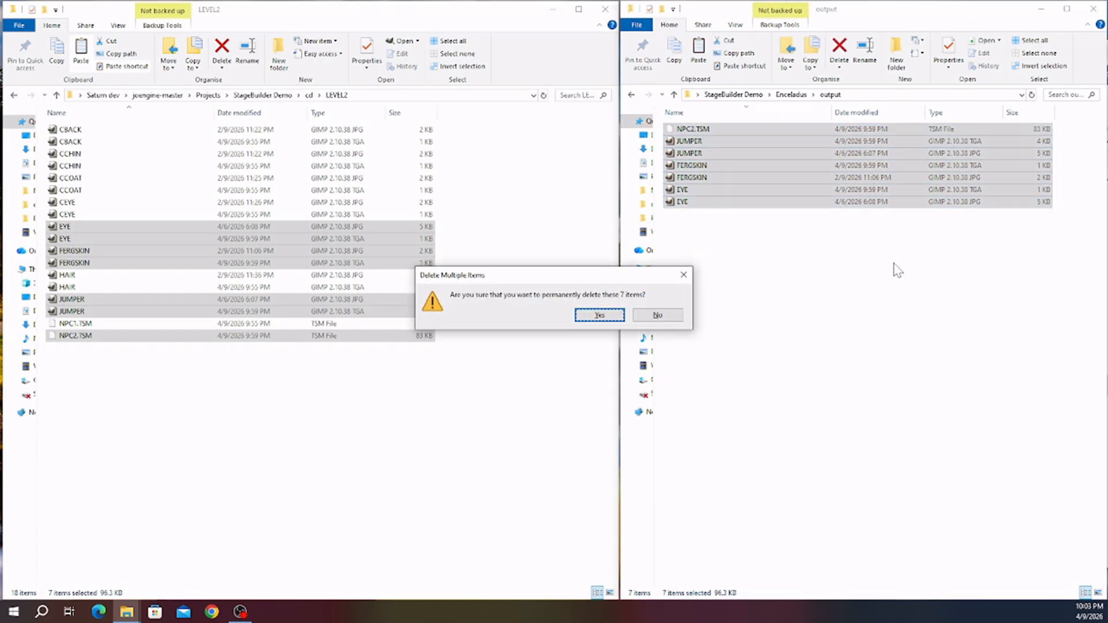
key("Return")
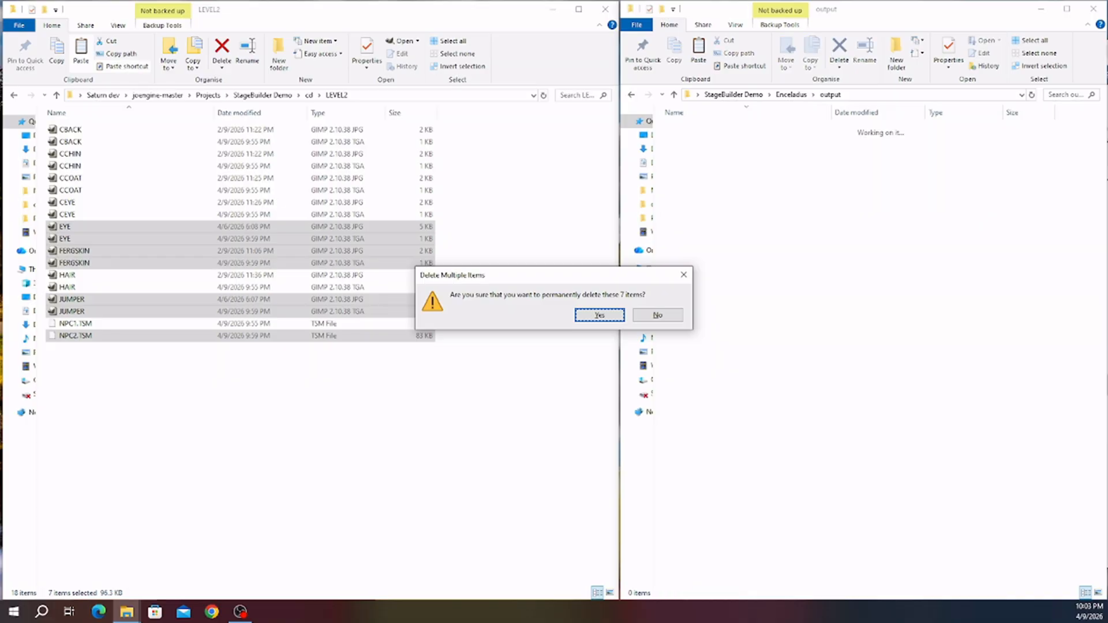
left_click(672, 318)
- Return to the Enceladus folder, relaunch Enceladus Worlds, and bring the File Explorer window with the LEVEL2 folder to the front
left_click(634, 95)
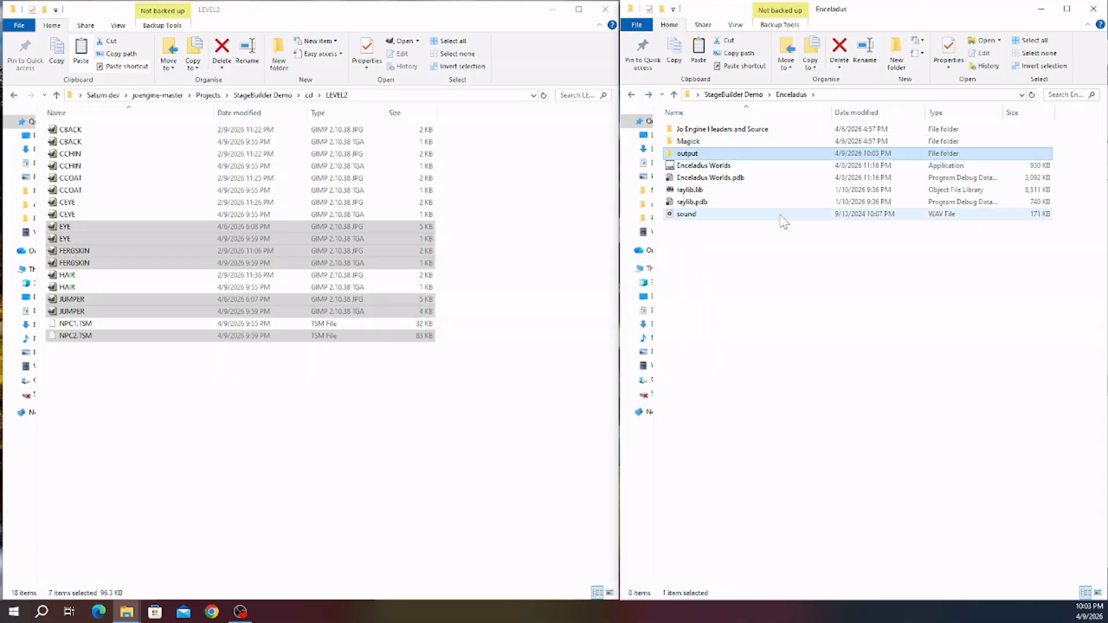
double_click(701, 165)
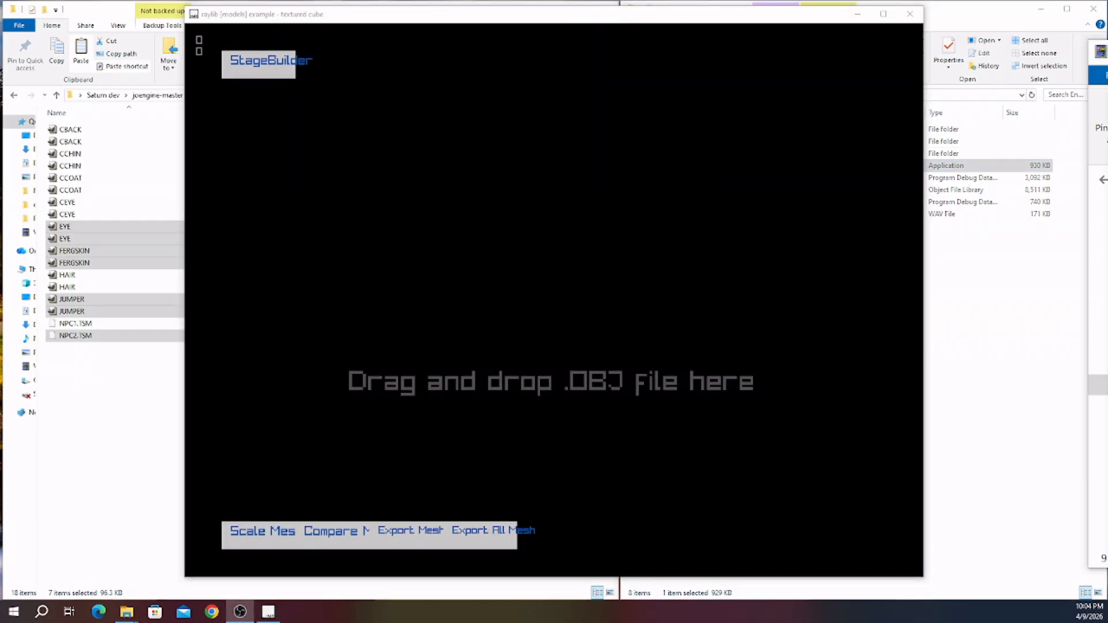
left_click(127, 450)
left_click(201, 238)
- Browse from StageBuilder Demo to 3D Models\Stage 1 Valley Town\NPCs\Minor
left_click(263, 96)
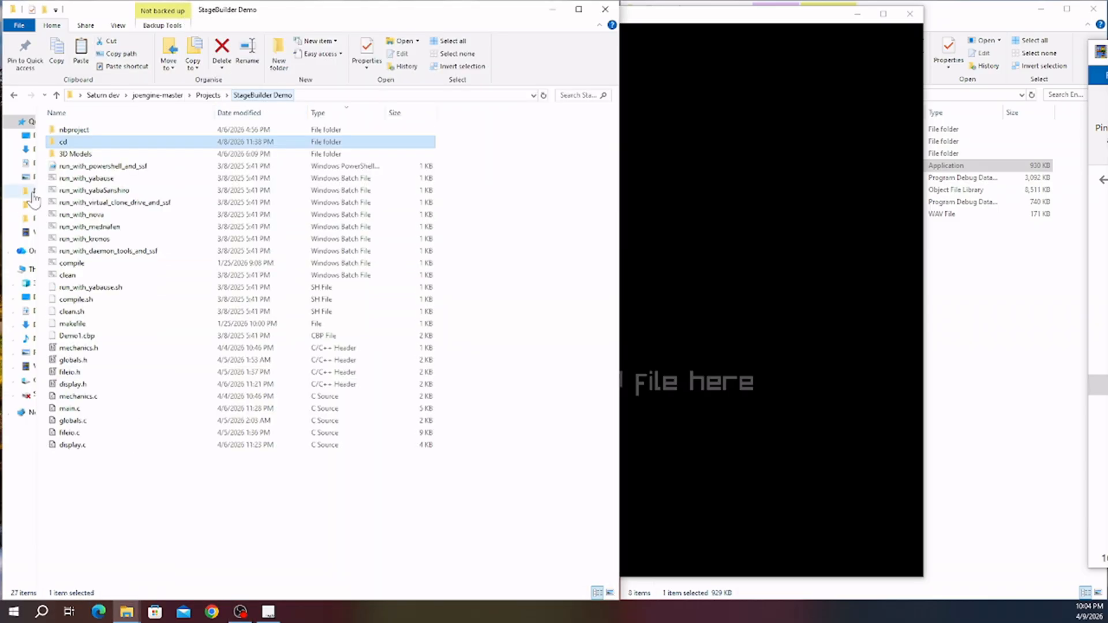
double_click(57, 154)
double_click(68, 129)
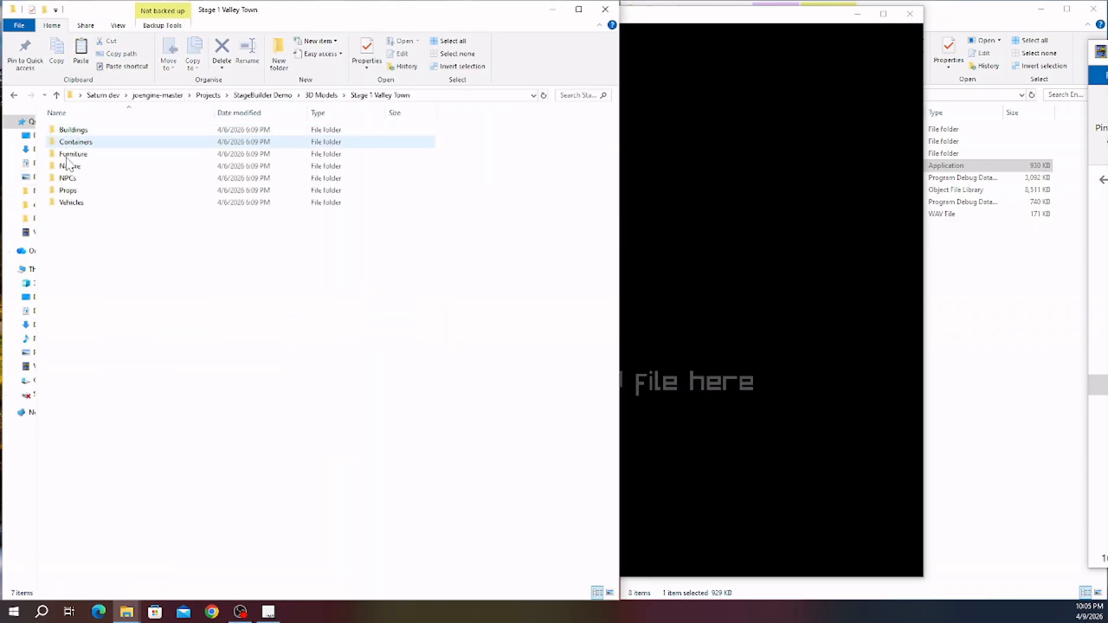
left_click(68, 179)
double_click(68, 179)
double_click(64, 143)
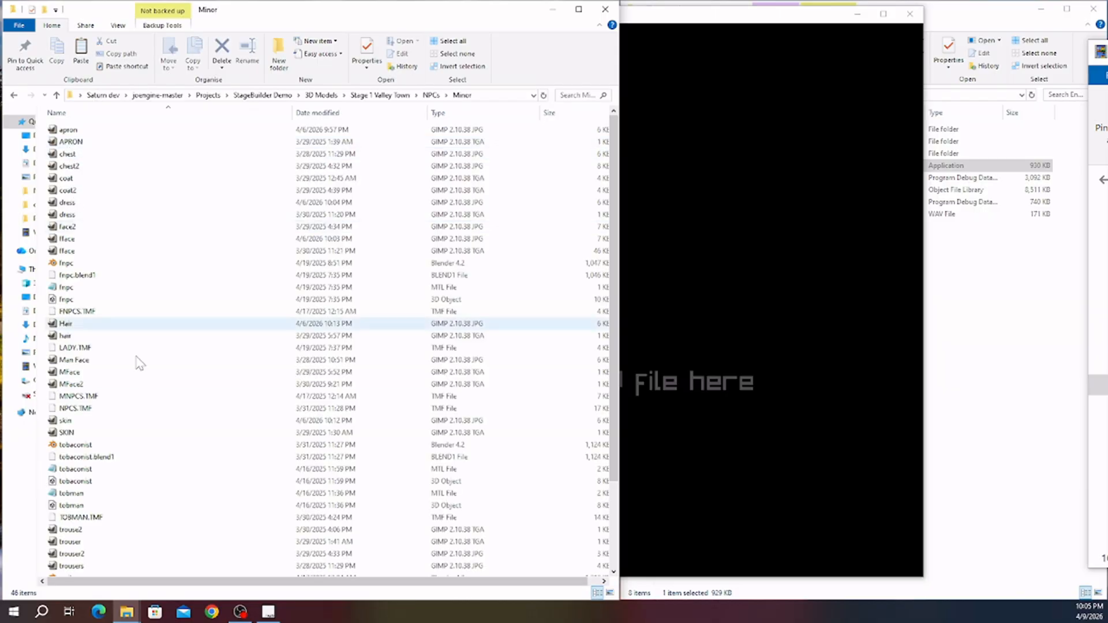
- Load the fnpc 3D object into Enceladus Worlds, set it to Single Plane, and inspect the model from several angles
left_click_drag(67, 299, 710, 316)
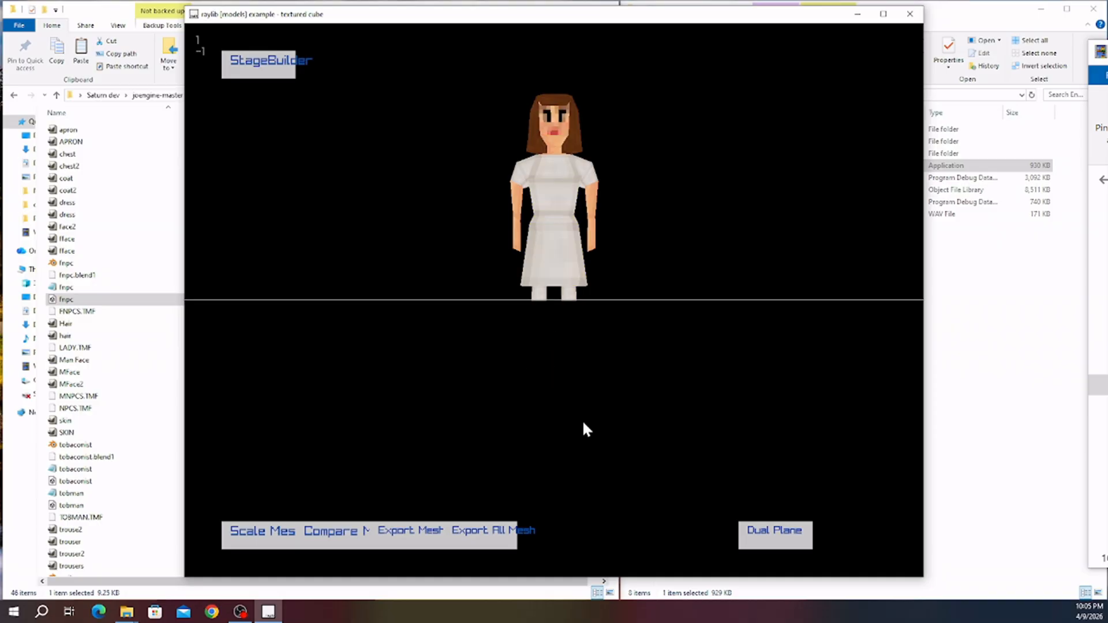
left_click(777, 537)
middle_click_drag(487, 350, 820, 340)
middle_click_drag(540, 346, 690, 359)
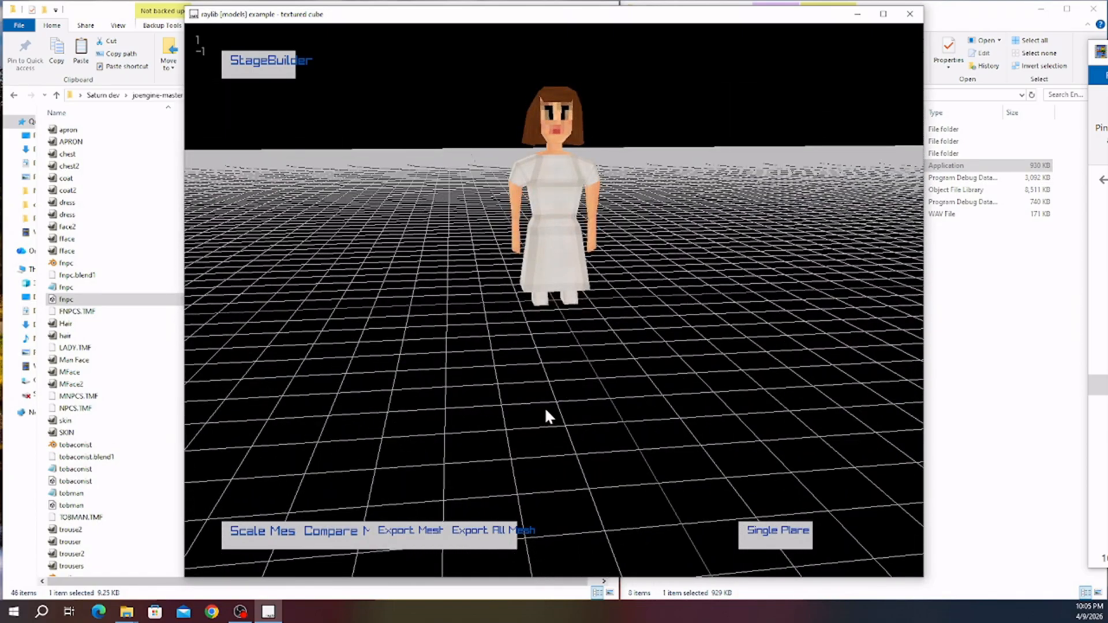
middle_click_drag(545, 411, 636, 406)
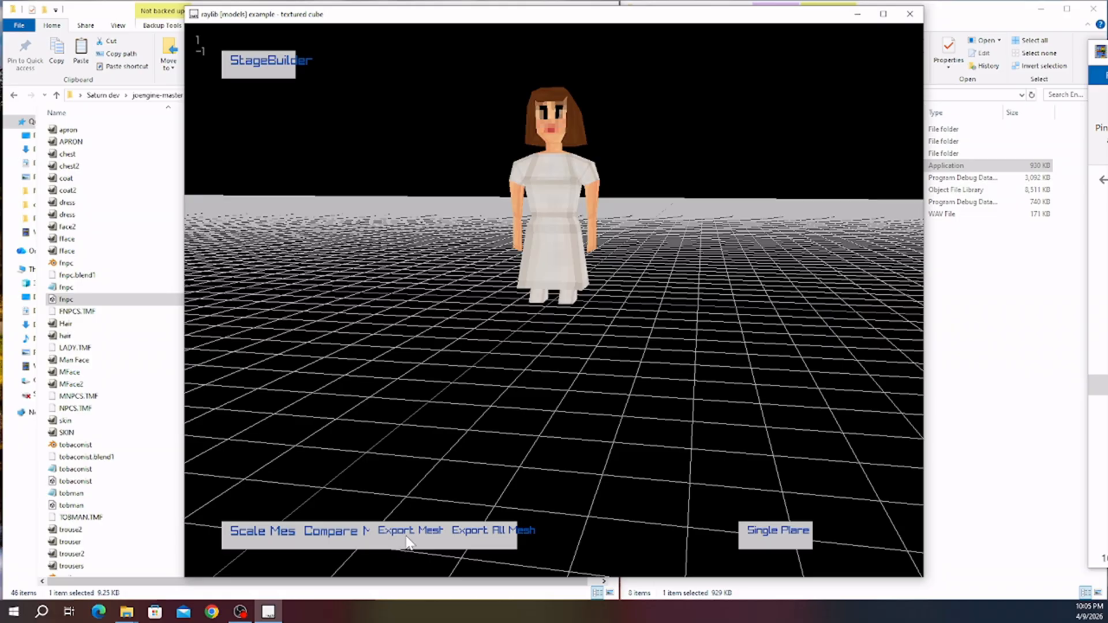
- Export all meshes of the woman model, close Enceladus Worlds, and open the Enceladus output folder
left_click(480, 531)
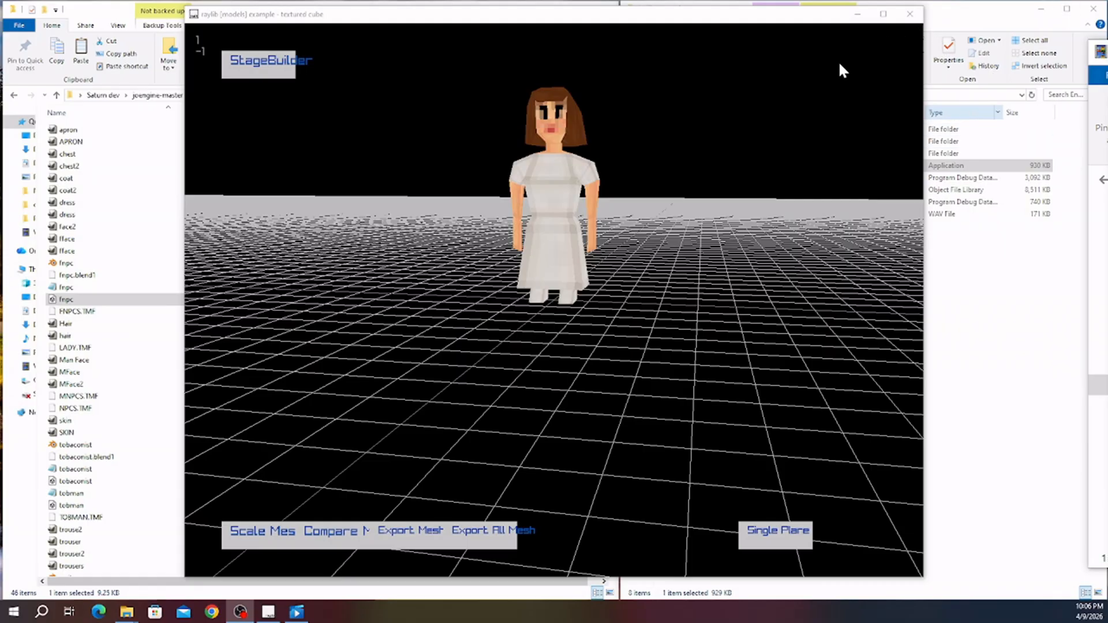
left_click(911, 14)
double_click(688, 153)
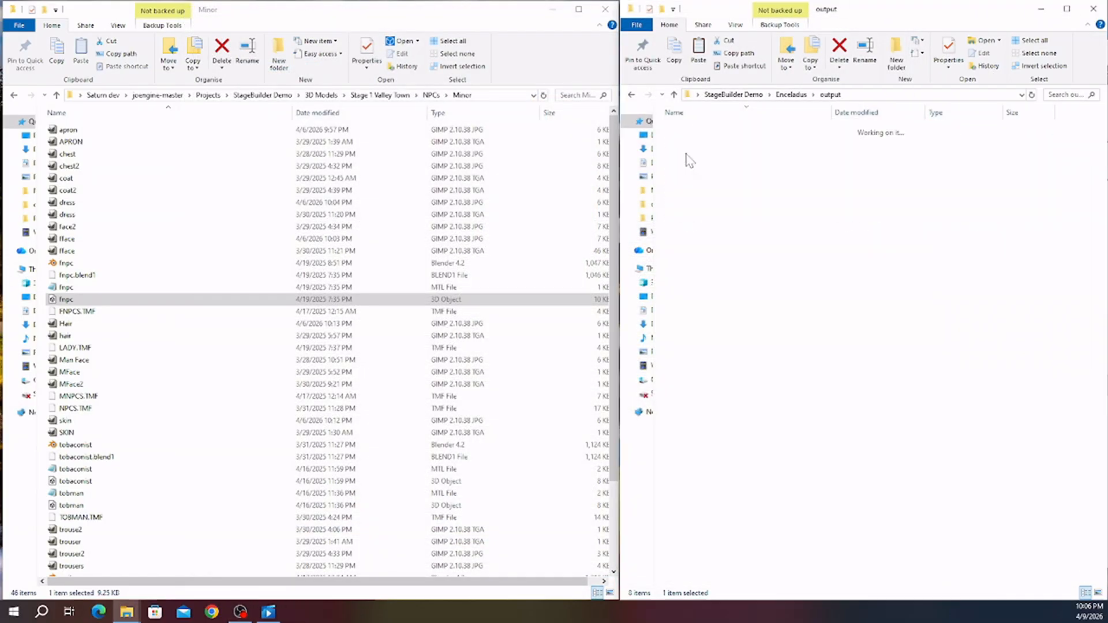
- Rename the exported TSM file in the output folder to NPC3.TSM
left_click(690, 155)
right_click(690, 158)
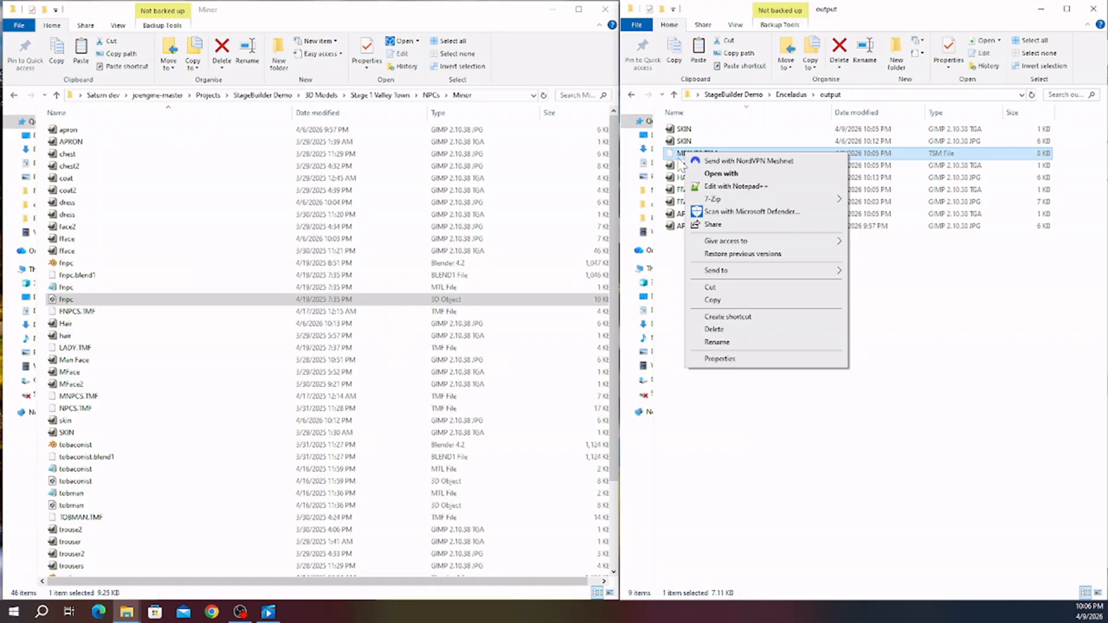
left_click(732, 344)
type("NPC3.TSM")
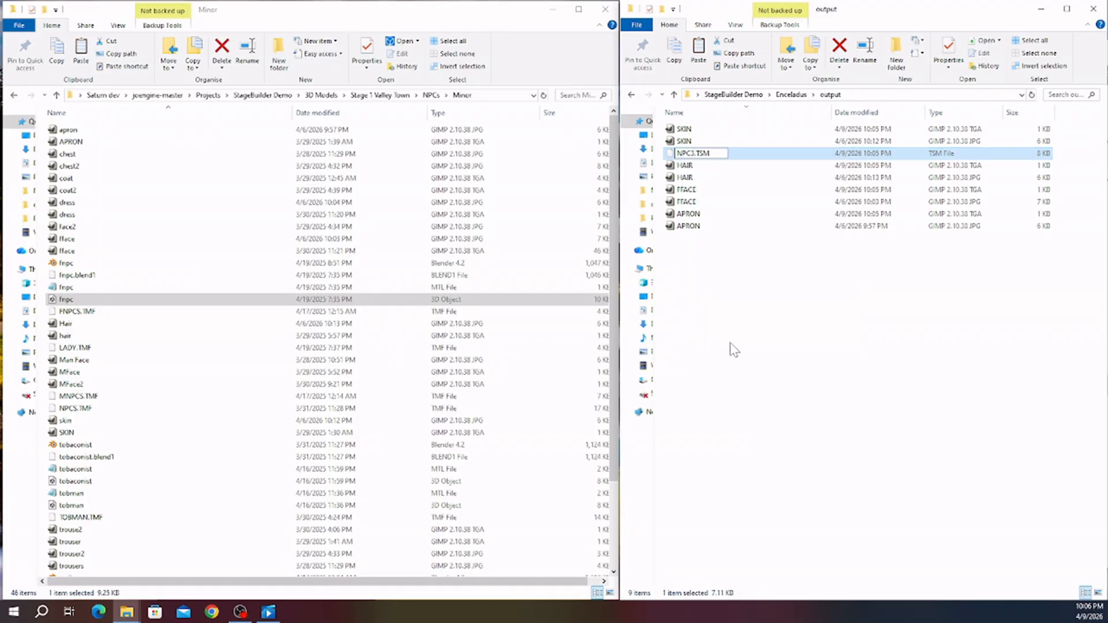
left_click(734, 349)
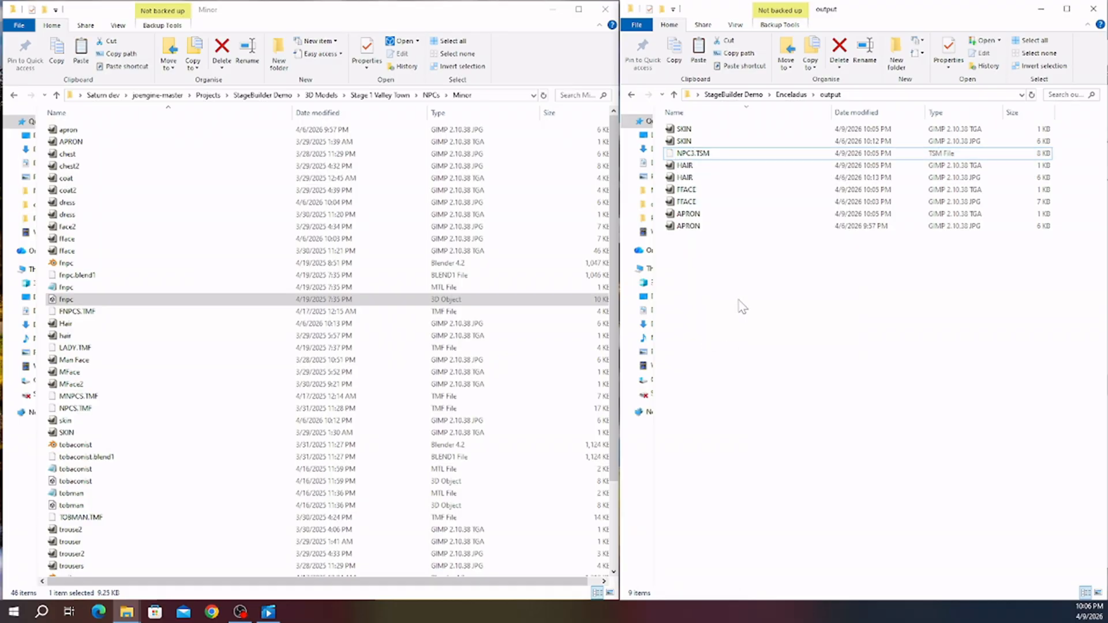
- Copy NPC3.TSM and all its texture files from output into the project's cd\LEVEL1 folder, replacing files with the same names
left_click_drag(740, 307, 672, 125)
right_click(693, 197)
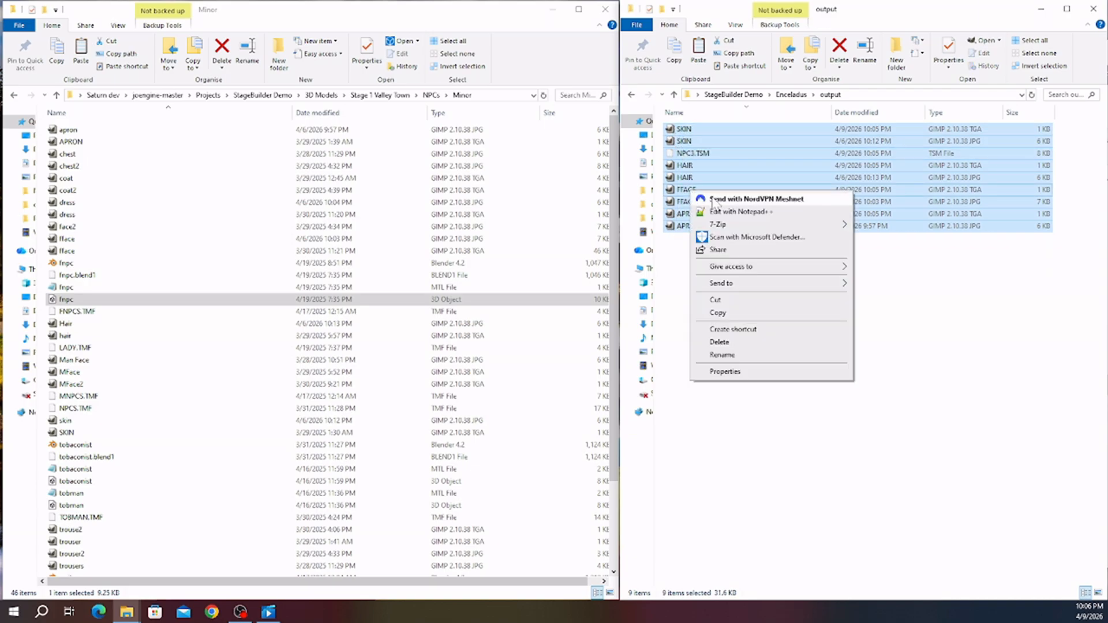
left_click(722, 317)
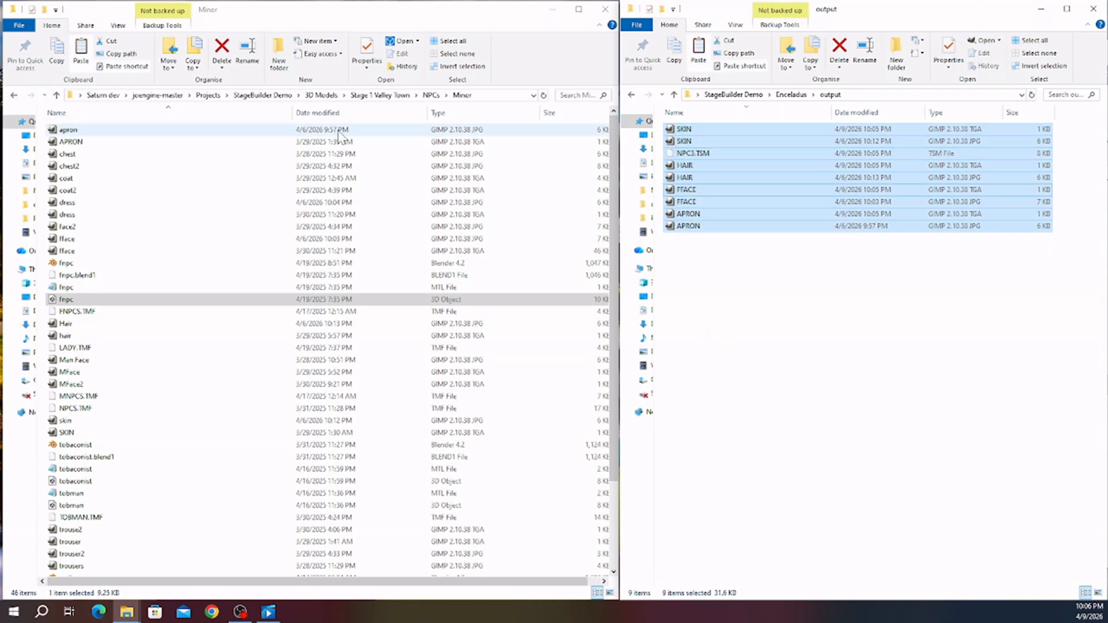
left_click(263, 95)
double_click(87, 141)
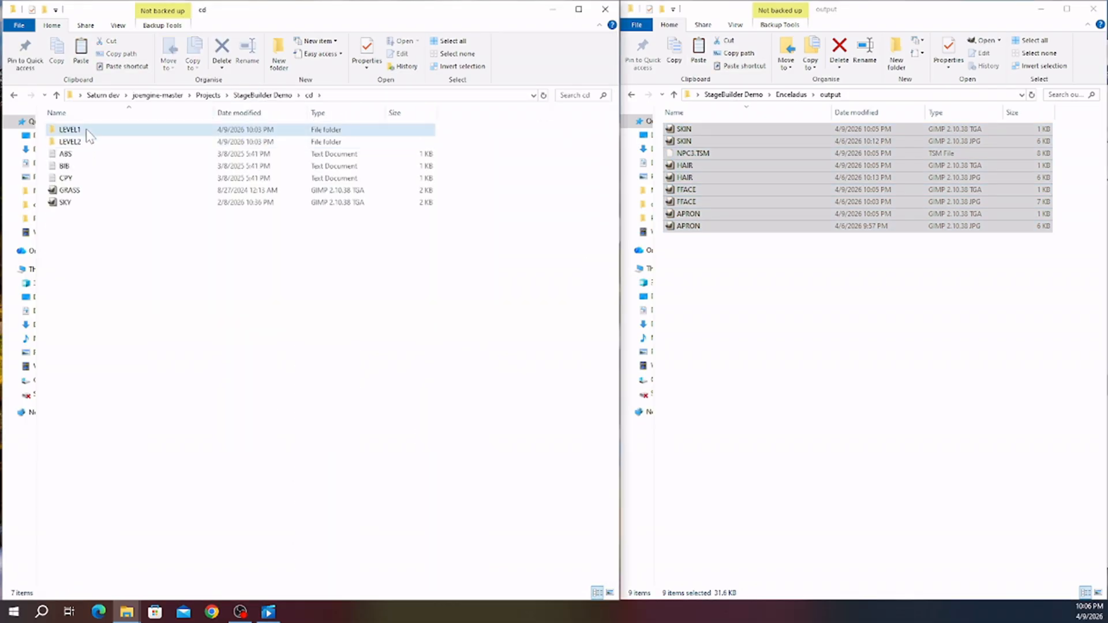
double_click(88, 130)
right_click(145, 410)
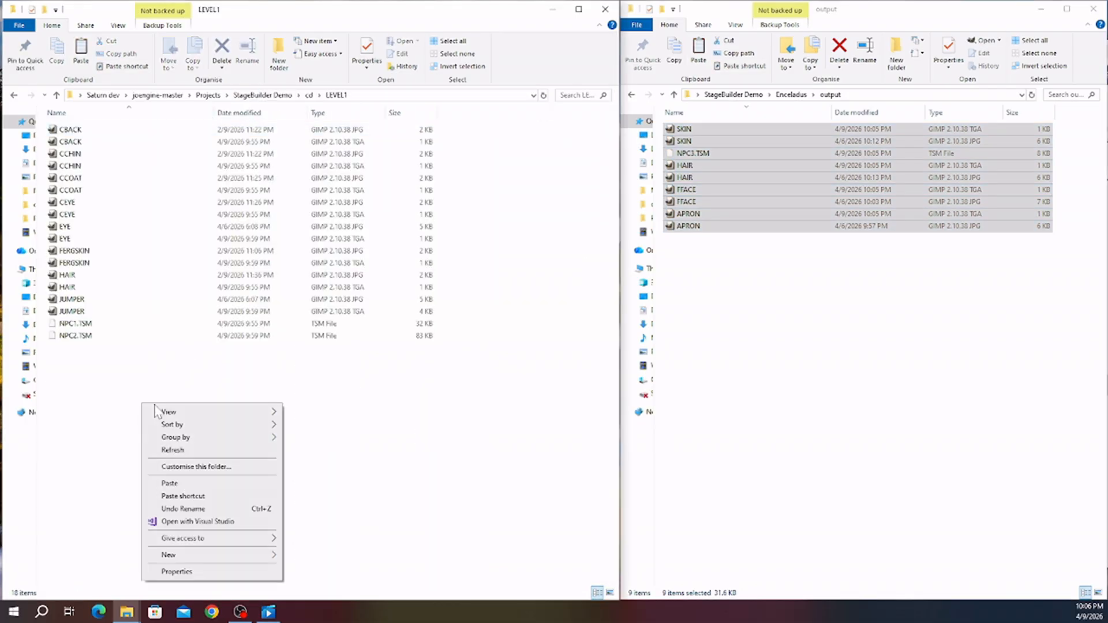
left_click(168, 486)
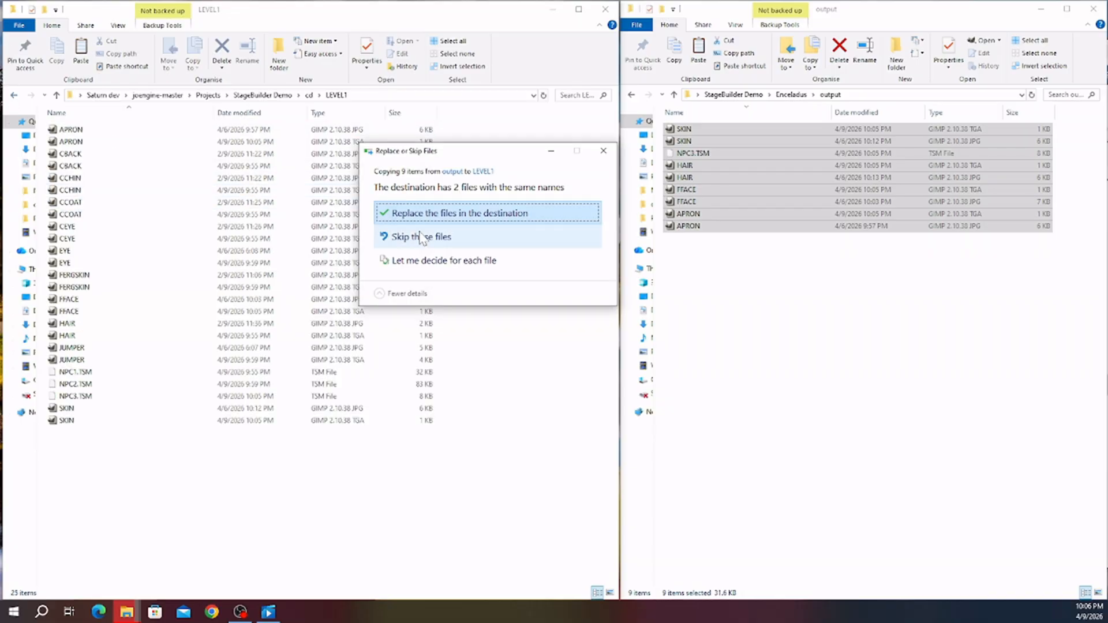
left_click(426, 215)
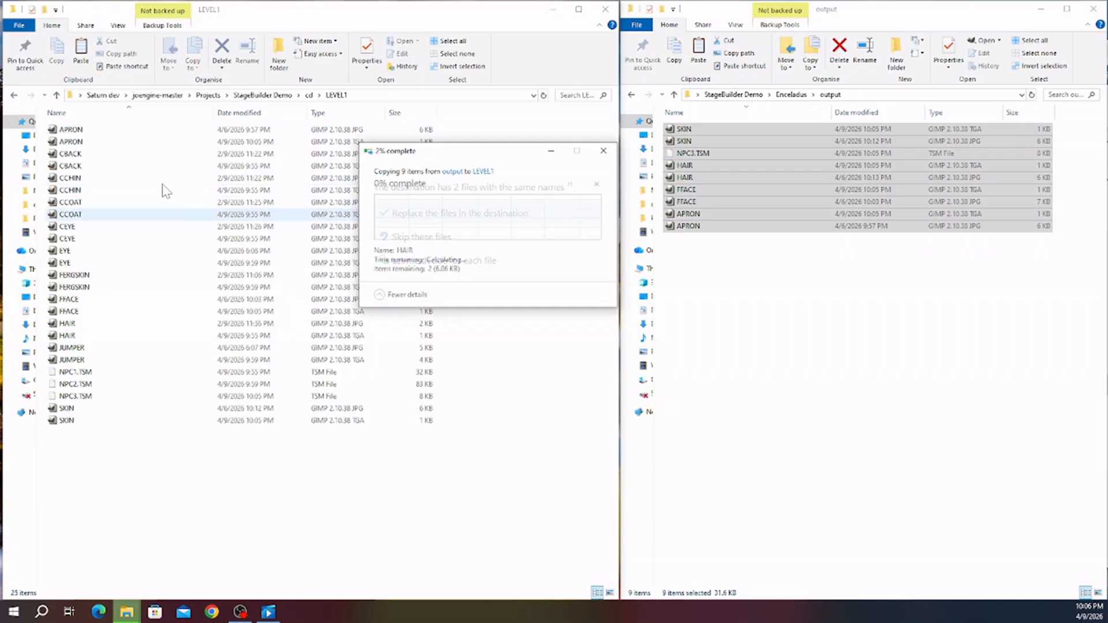
- Paste the same copied NPC3 files into the cd\LEVEL2 folder, skipping files with the same names
left_click(14, 95)
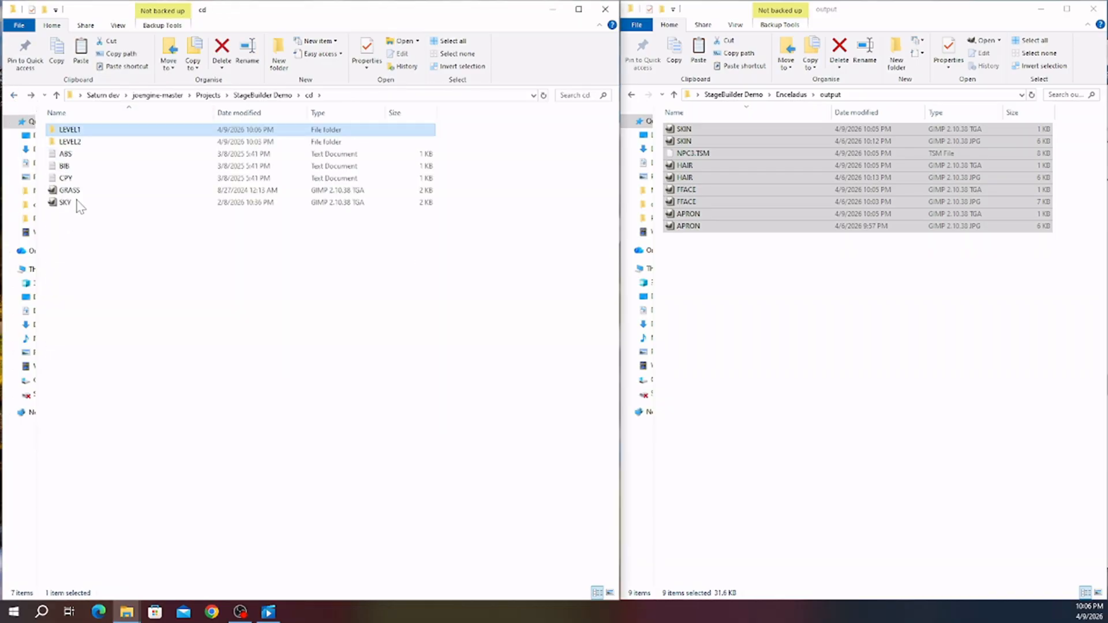
double_click(73, 142)
right_click(148, 372)
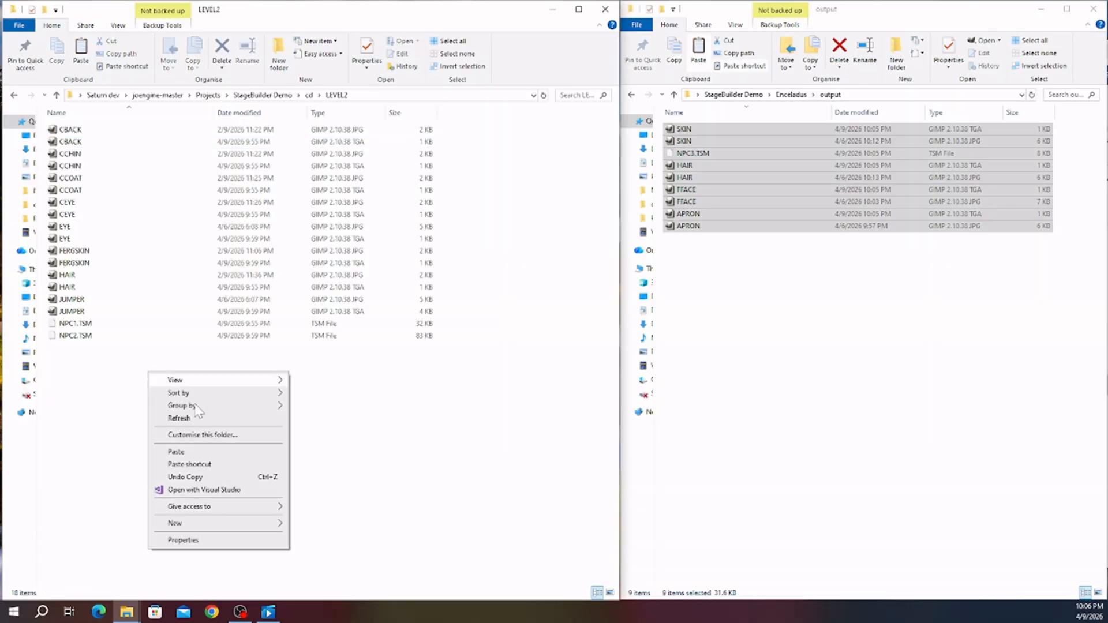
left_click(182, 452)
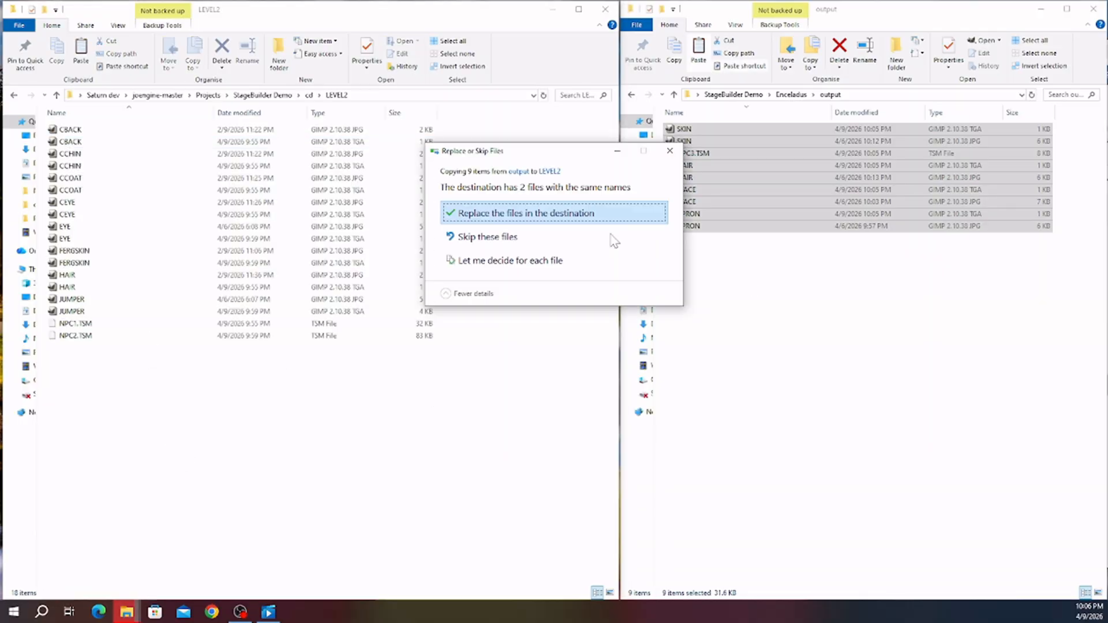
left_click(491, 237)
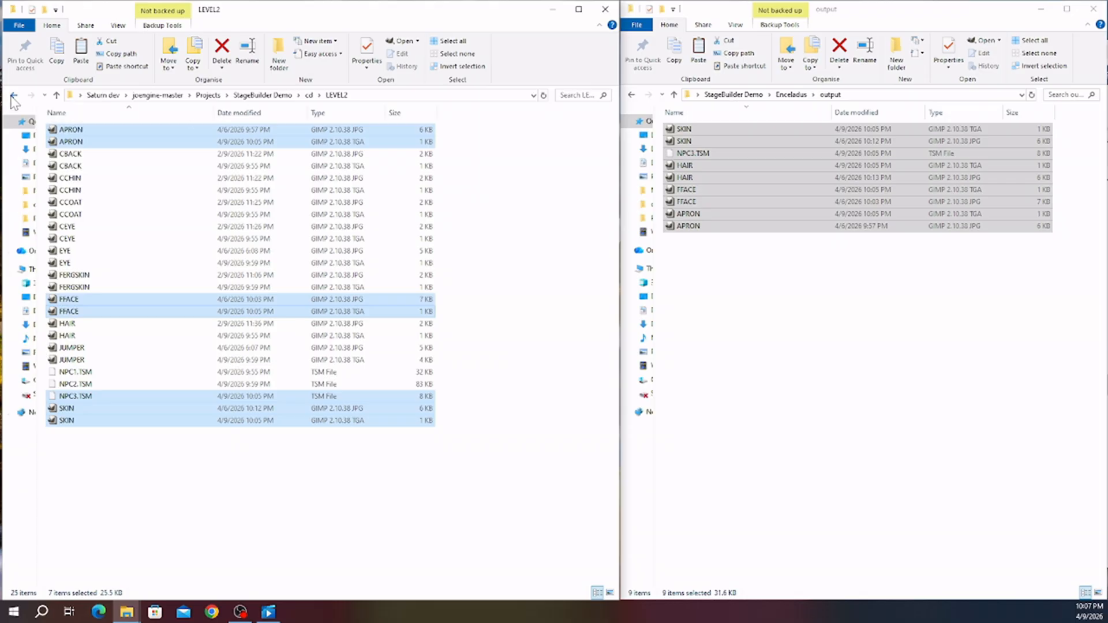
- Return the project window to the StageBuilder Demo folder and permanently delete every file in the Enceladus output folder
left_click(12, 95)
left_click(13, 96)
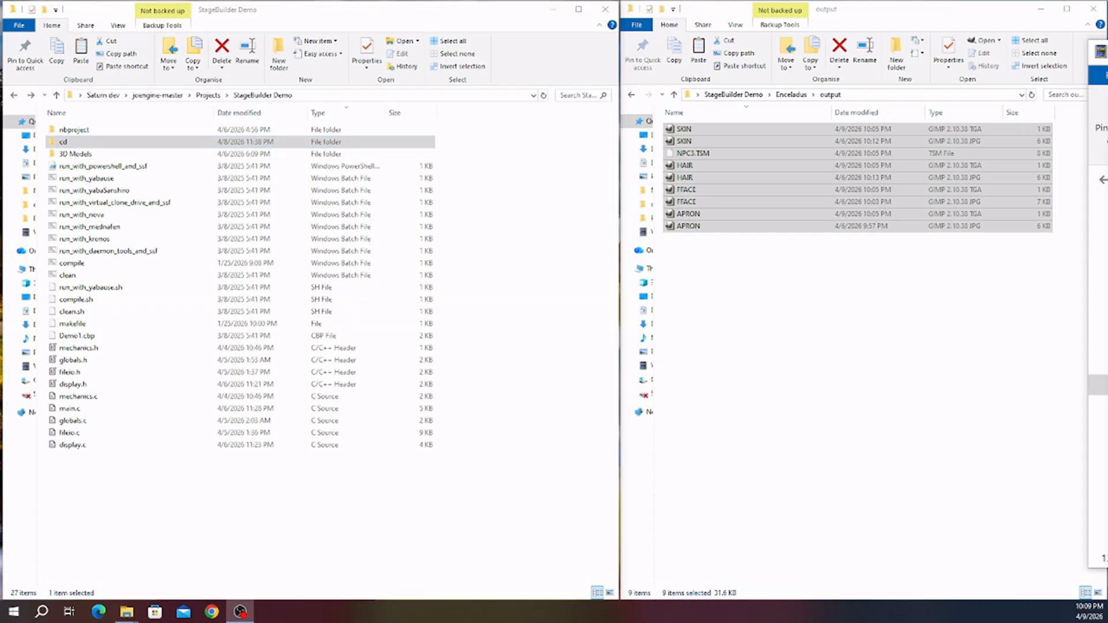
left_click_drag(752, 272, 678, 127)
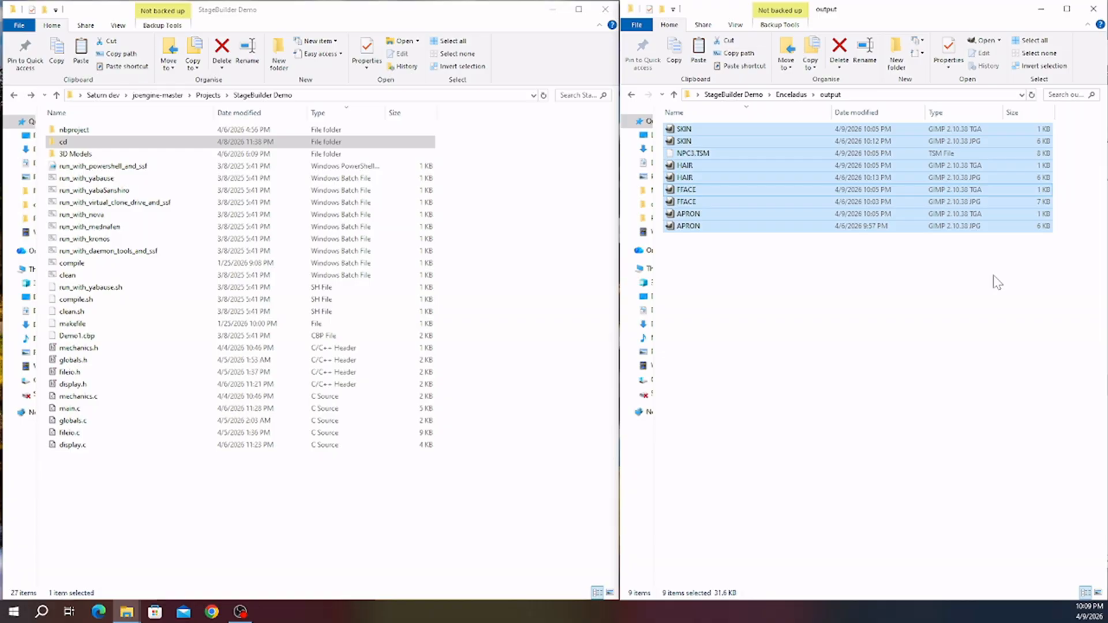
key("shift+Delete")
key("Return")
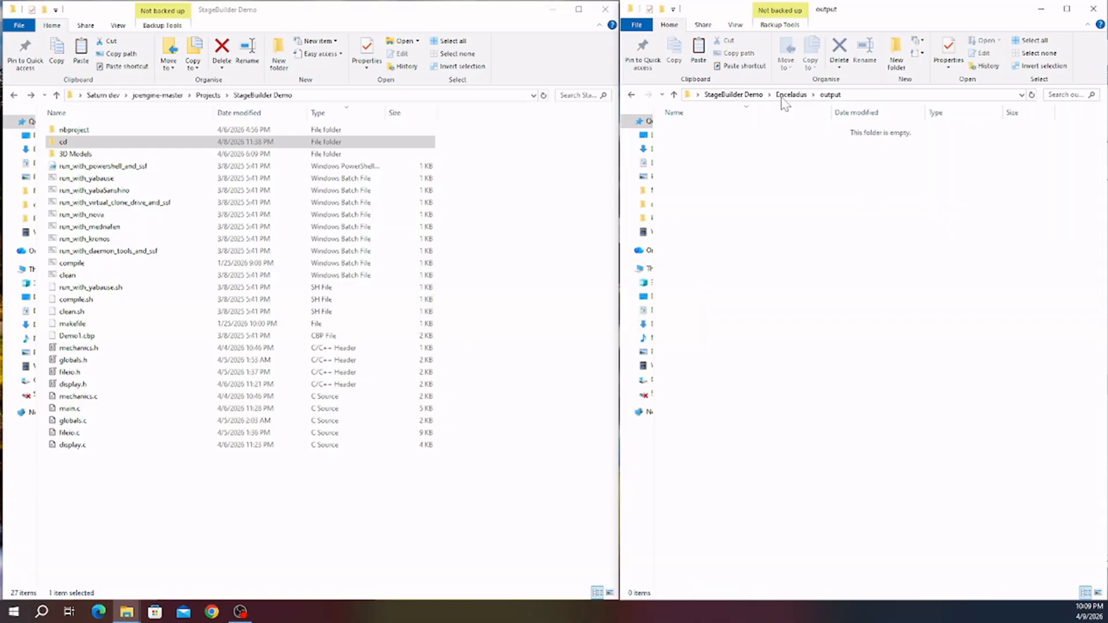
- Relaunch Enceladus Worlds from the Enceladus folder and bring the StageBuilder Demo window to the front
left_click(791, 95)
double_click(703, 166)
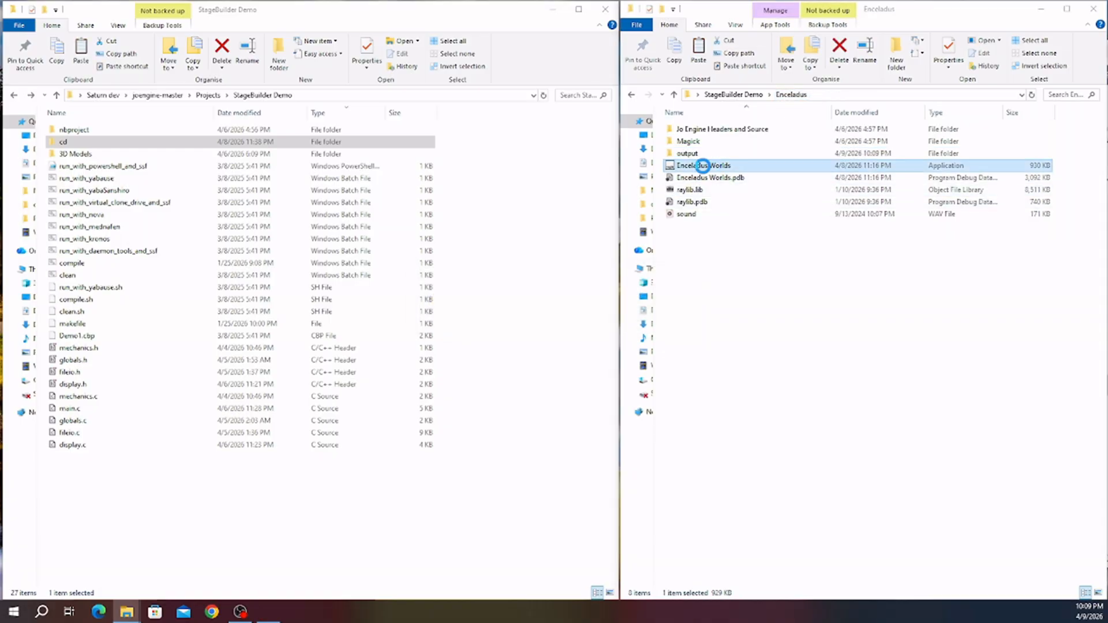
left_click(104, 504)
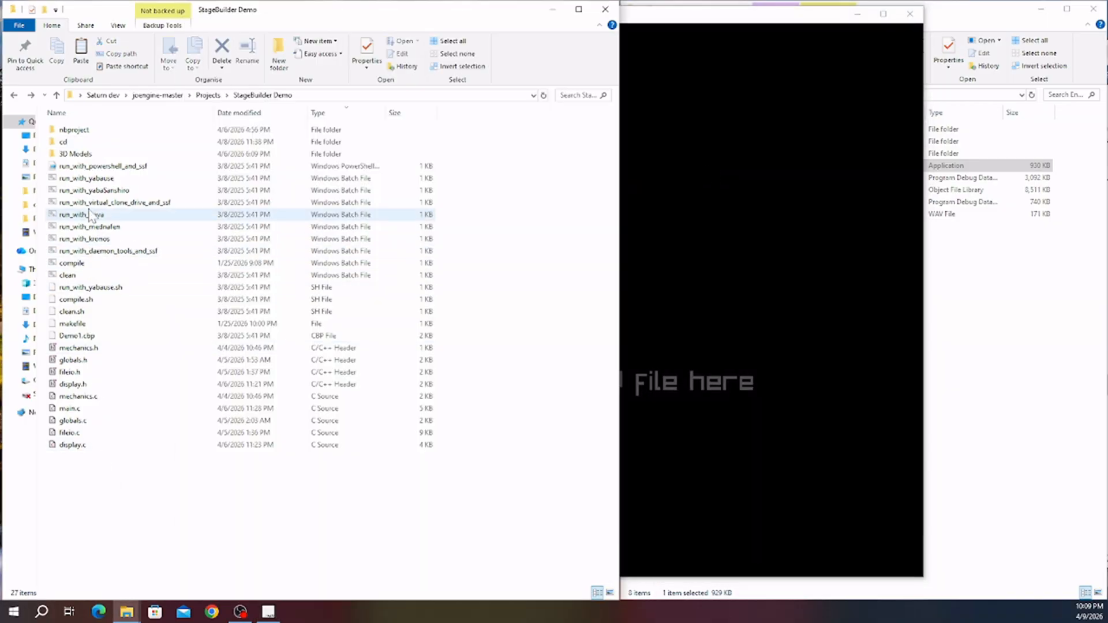
- Browse to 3D Models\Stage 1 Valley Town\Buildings\Exterior
double_click(81, 153)
double_click(99, 130)
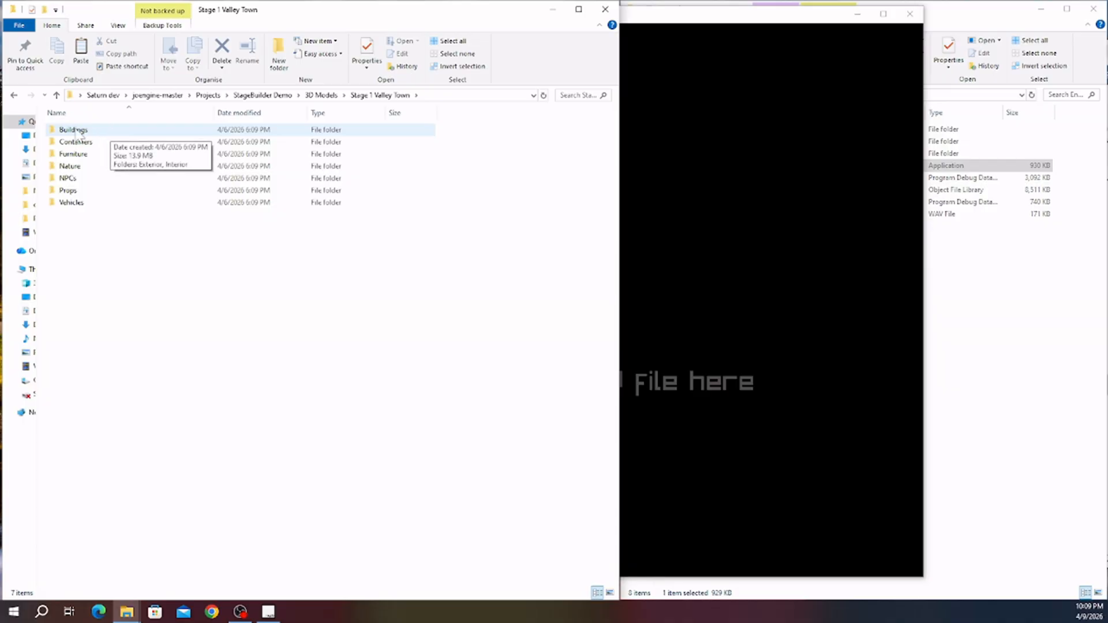
double_click(81, 134)
double_click(72, 131)
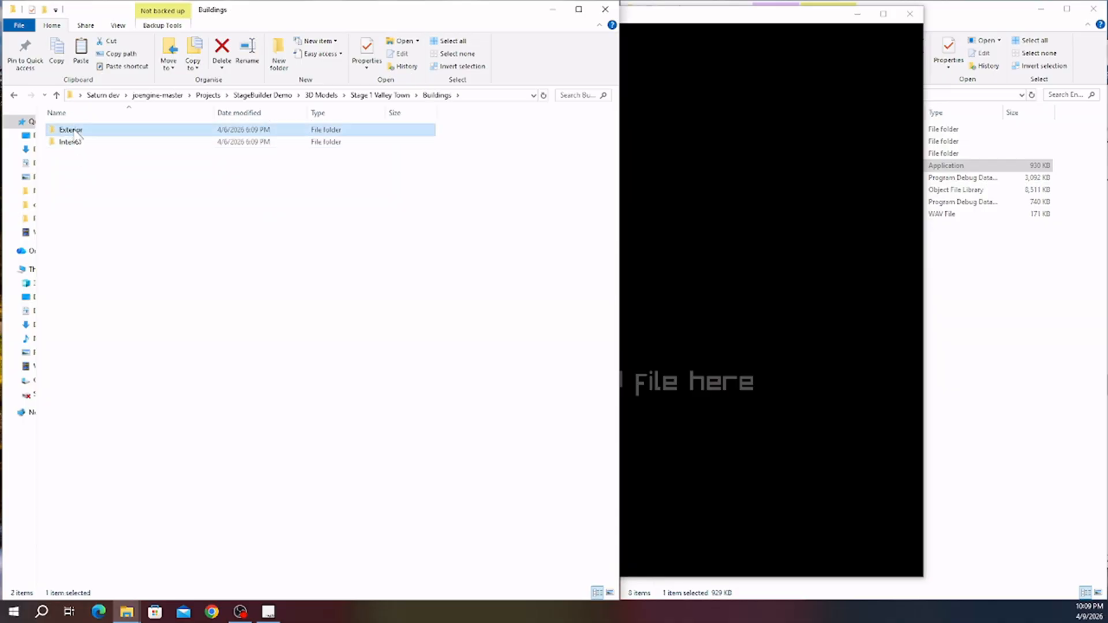
- Load the oven and TownHouse 3D objects from the Exterior folder into Enceladus Worlds
scroll(156, 335, "down", 4)
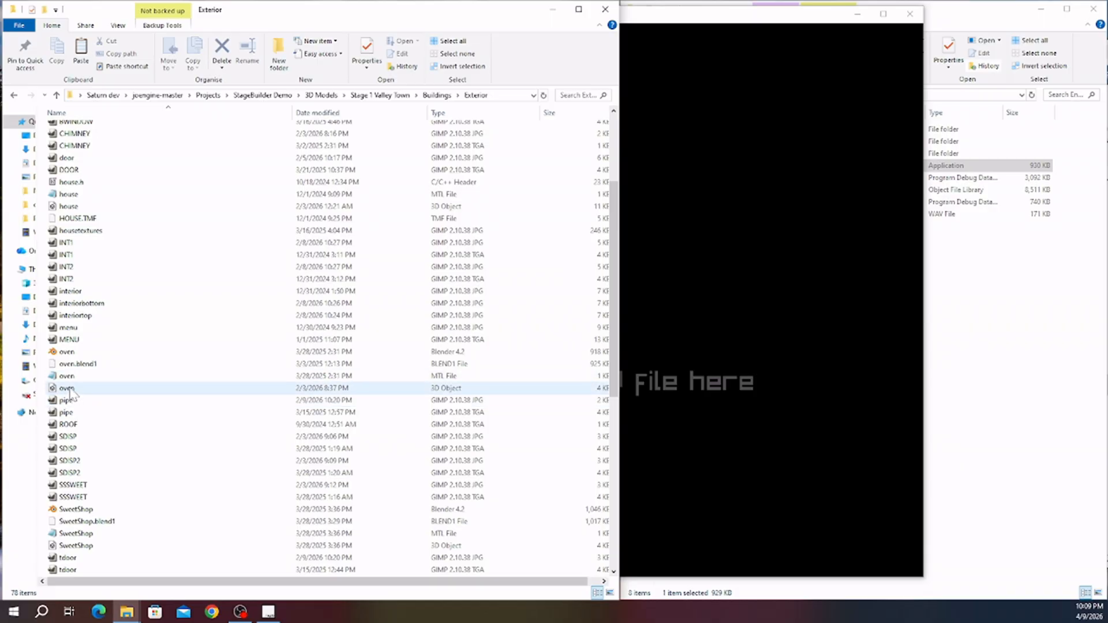
scroll(71, 393, "down", 3)
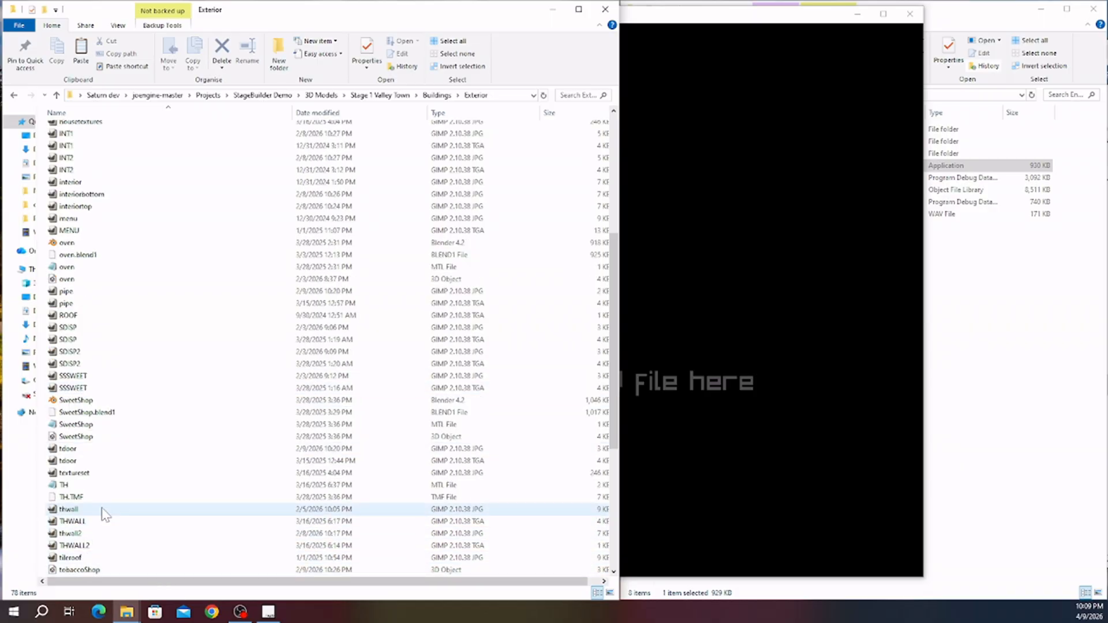
left_click_drag(68, 279, 713, 336)
scroll(129, 439, "down", 4)
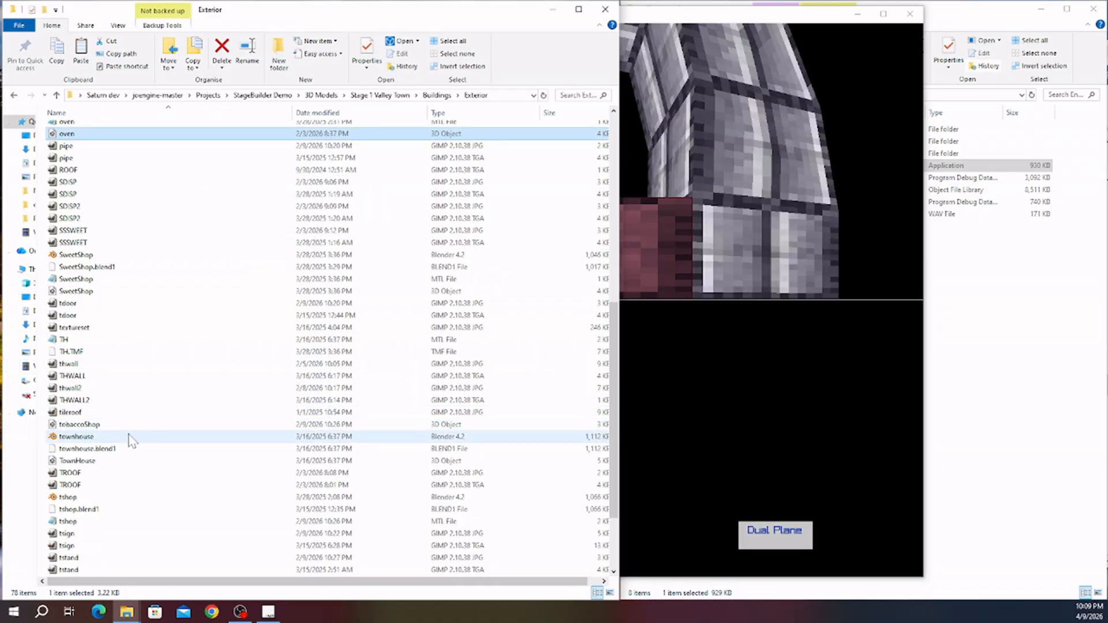
left_click_drag(75, 461, 768, 438)
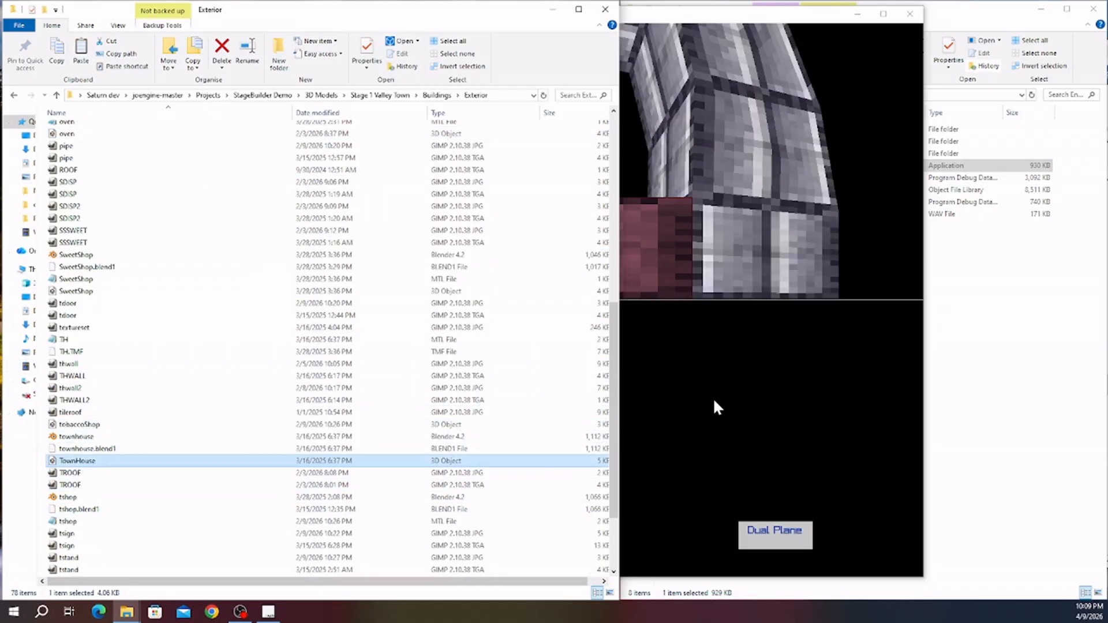
- Go back up to Stage 1 Valley Town and open its Nature folder
scroll(369, 263, "up", 10)
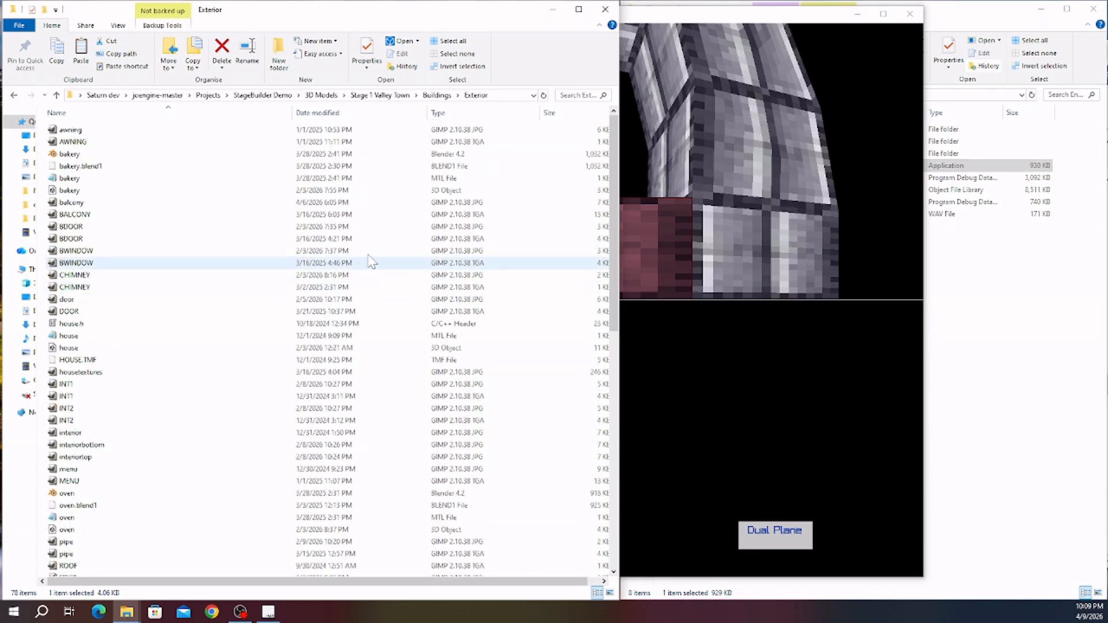
left_click(448, 97)
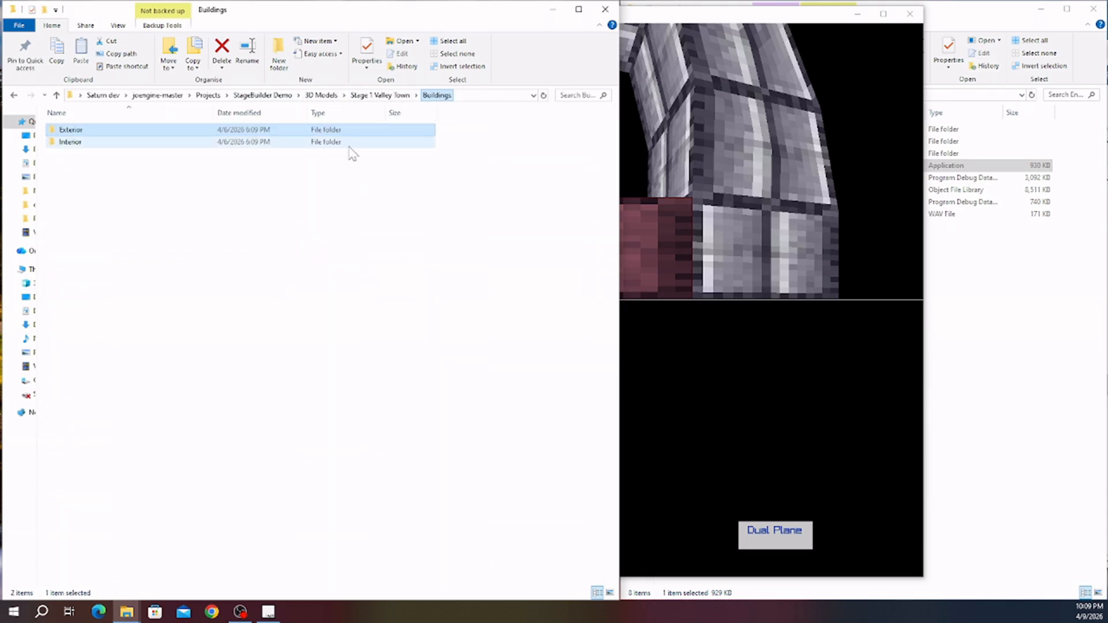
left_click(381, 96)
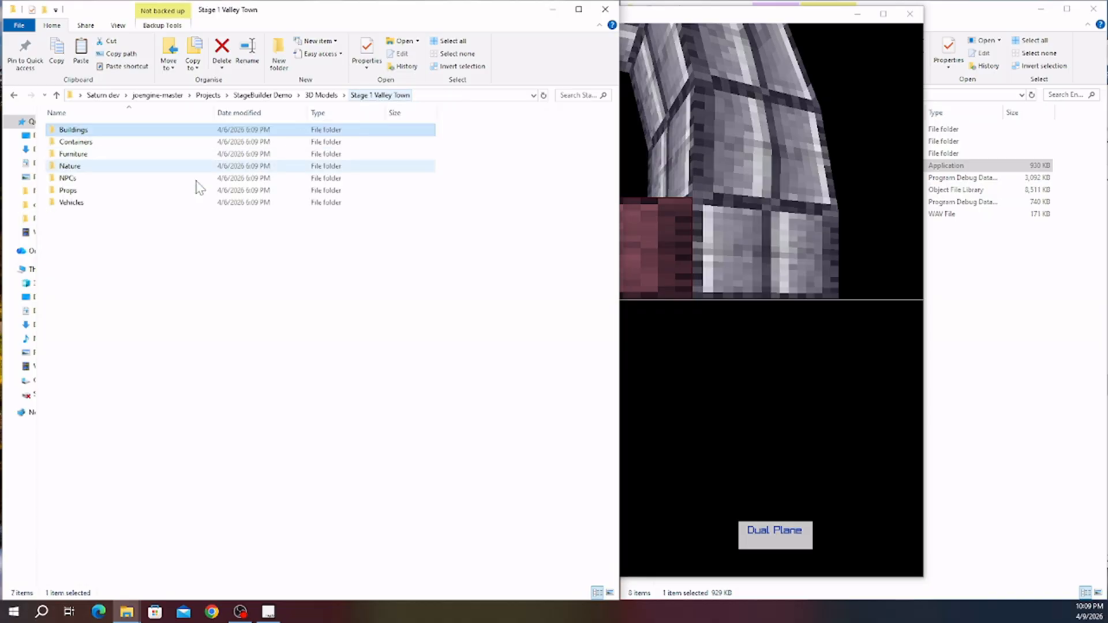
left_click(80, 155)
double_click(70, 166)
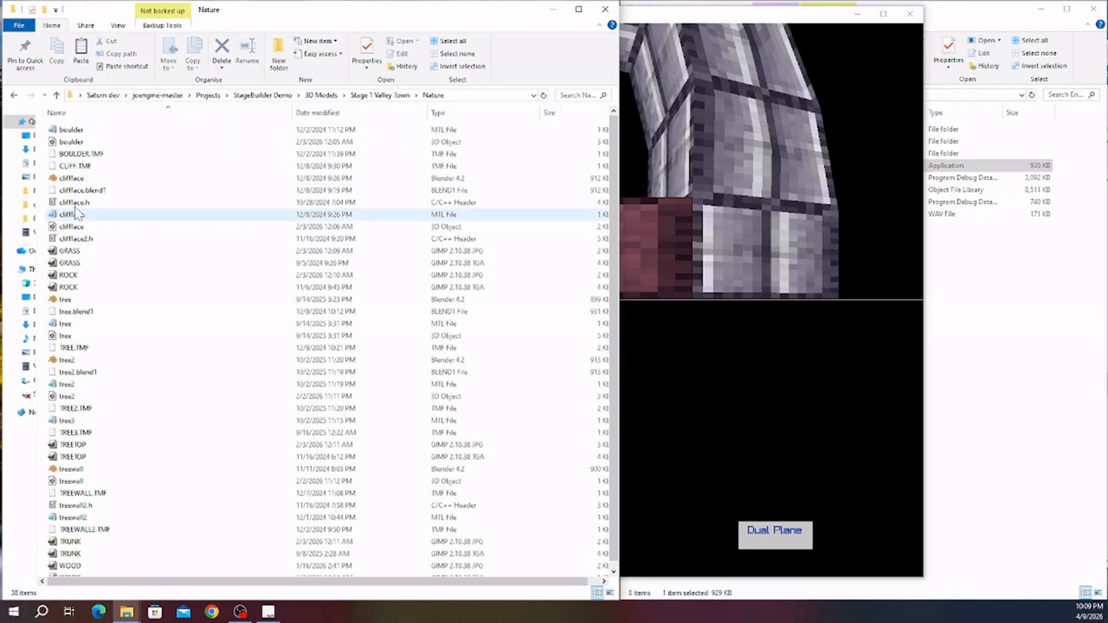
- Load the tree, tree2, treewall, and boulder 3D objects from the Nature folder into Enceladus Worlds
scroll(73, 243, "down", 1)
left_click_drag(81, 333, 167, 341)
left_click_drag(73, 388, 744, 381)
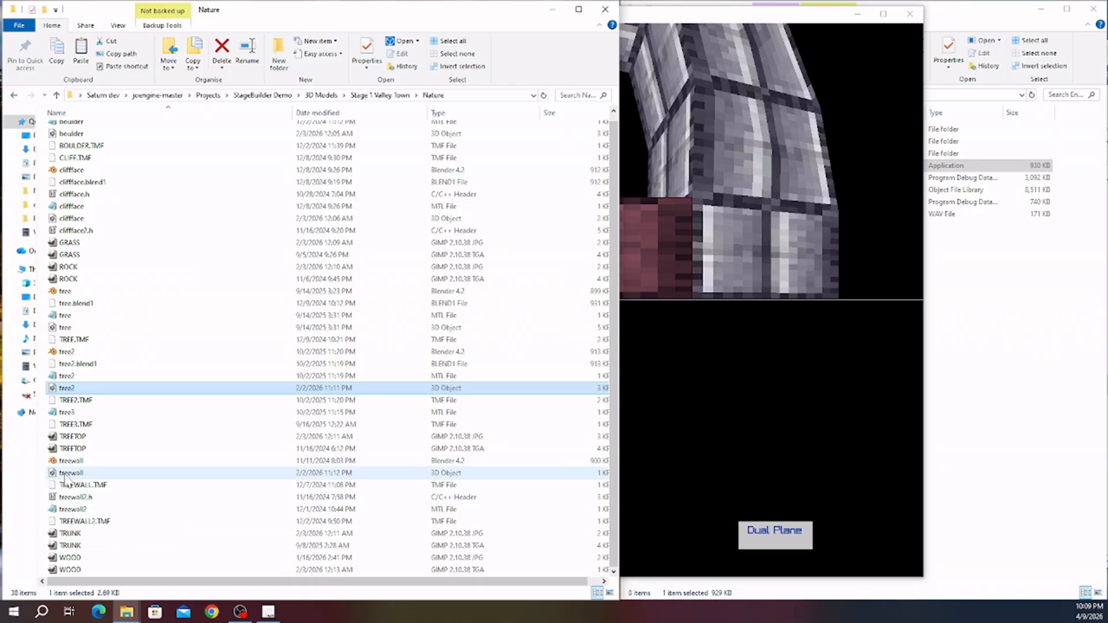
left_click_drag(70, 473, 744, 433)
scroll(265, 230, "up", 1)
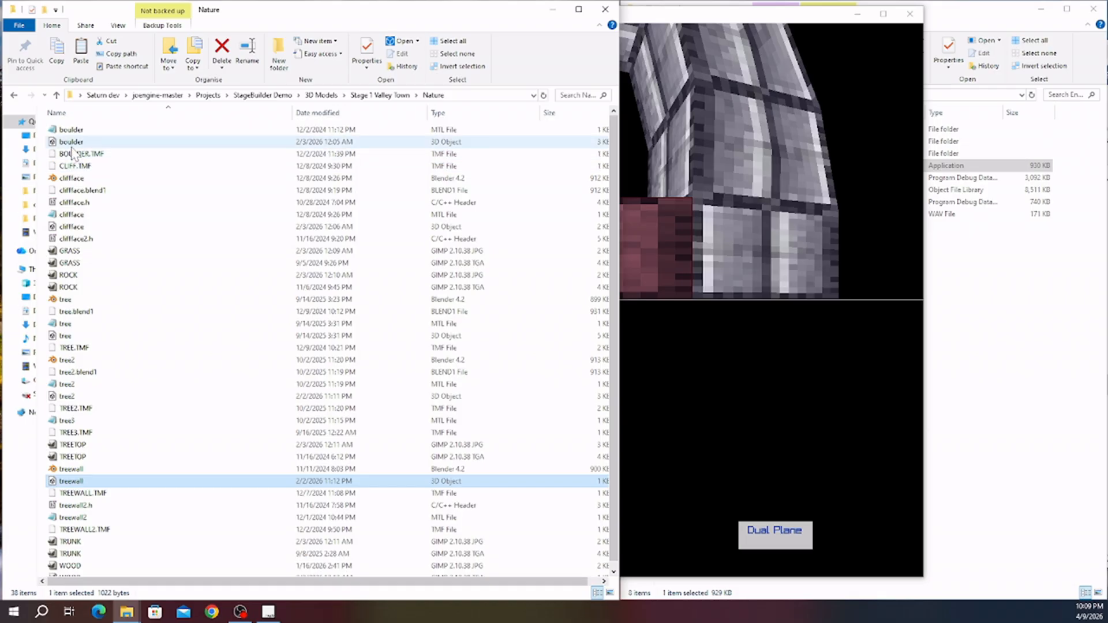
left_click_drag(71, 141, 664, 389)
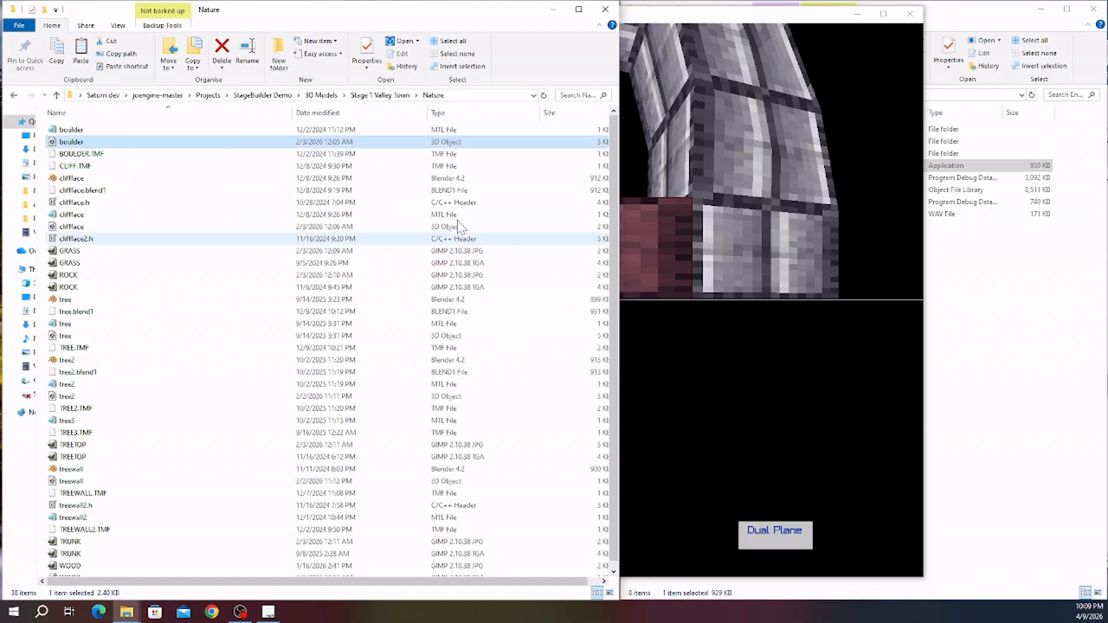
- Open the Furniture folder in Stage 1 Valley Town and load the table and chair 3D objects into Enceladus Worlds
left_click(381, 95)
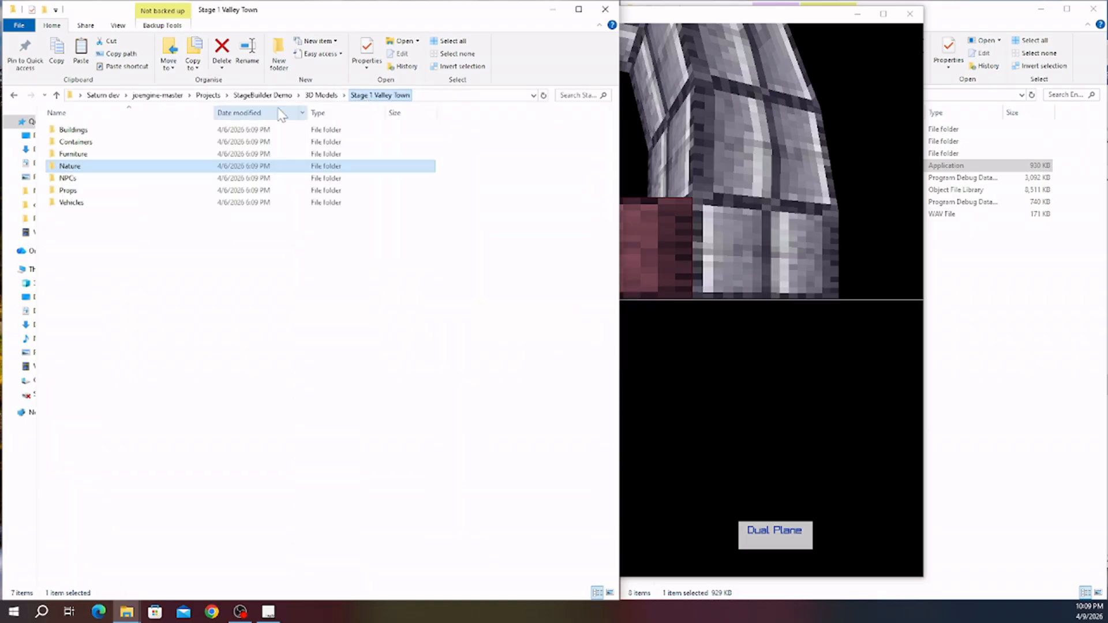
double_click(81, 154)
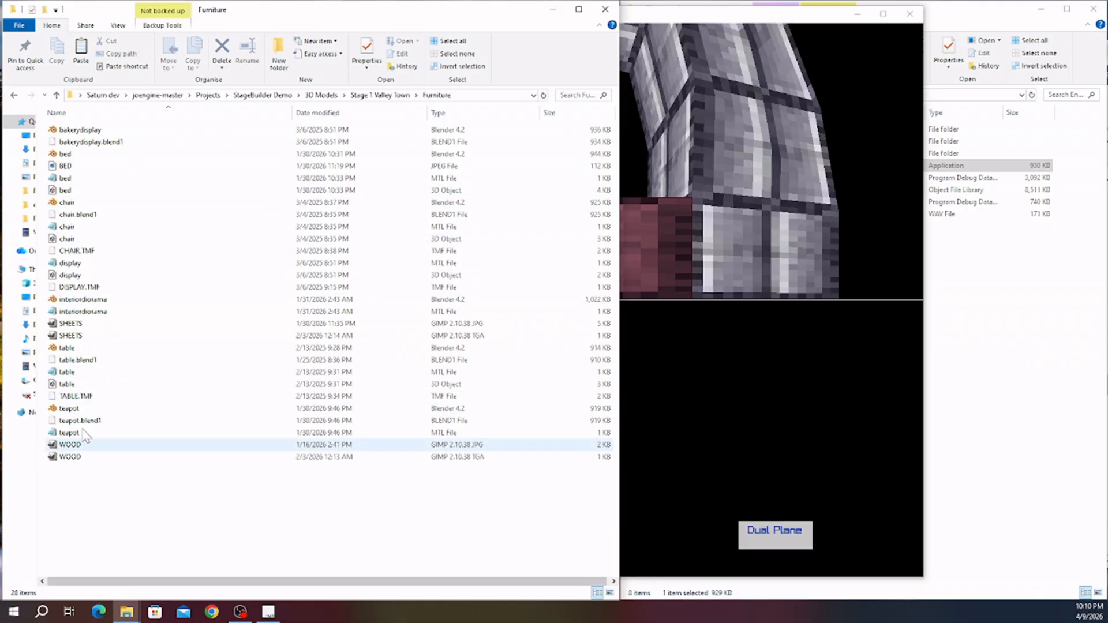
left_click_drag(66, 384, 670, 418)
left_click_drag(721, 392, 721, 388)
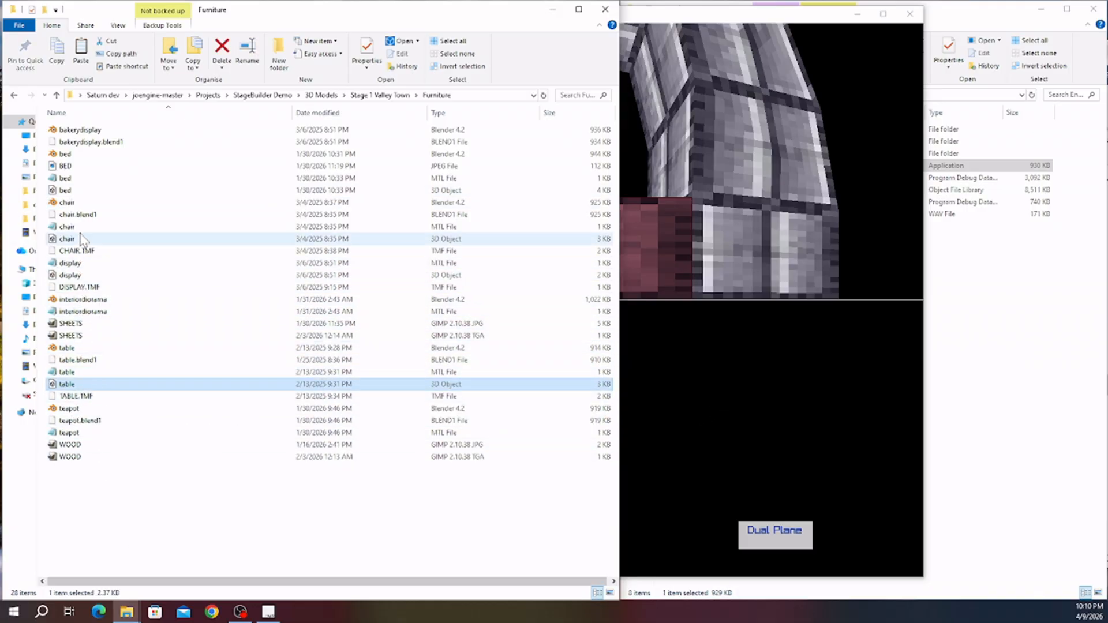
left_click_drag(68, 239, 681, 349)
left_click_drag(758, 380, 668, 371)
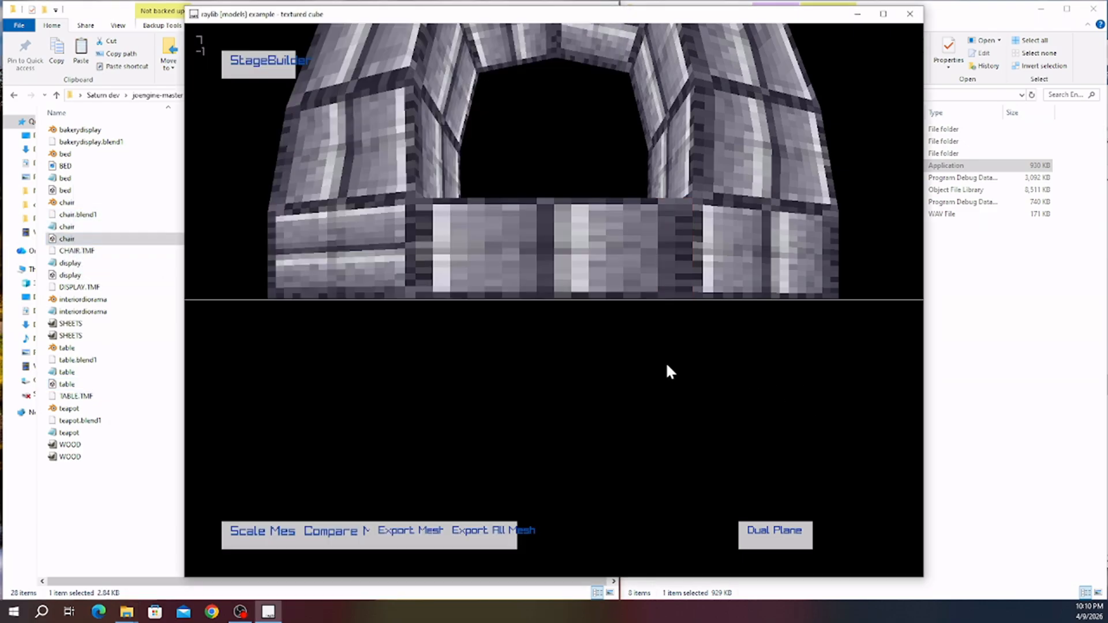
- Set the stone oven model to Single Plane and switch to the town house model
middle_click_drag(607, 357, 594, 359)
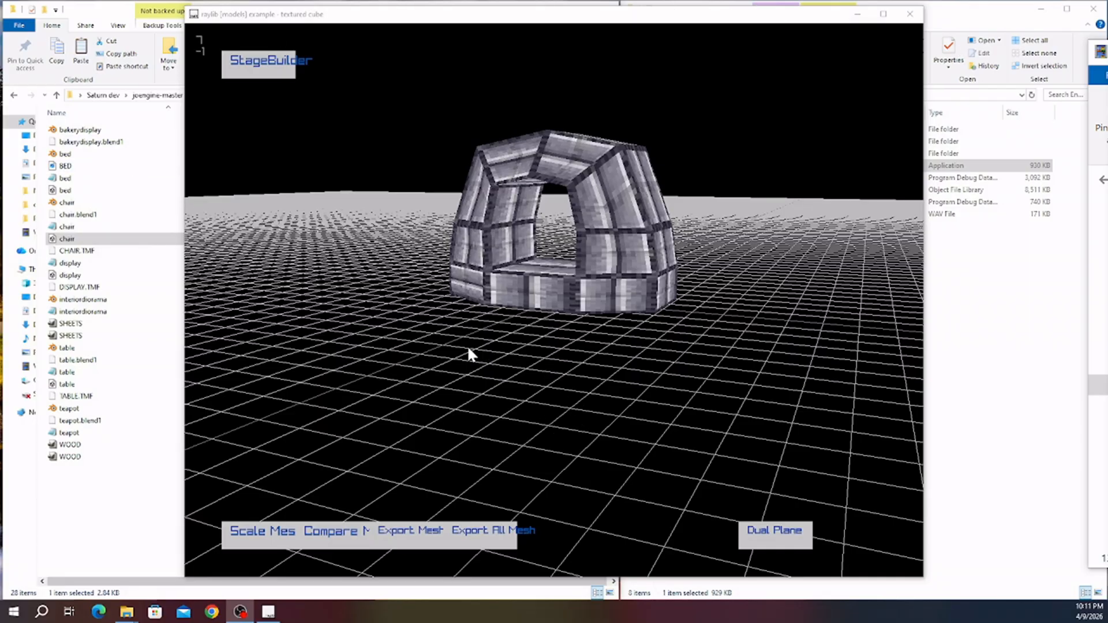
middle_click_drag(468, 348, 529, 424)
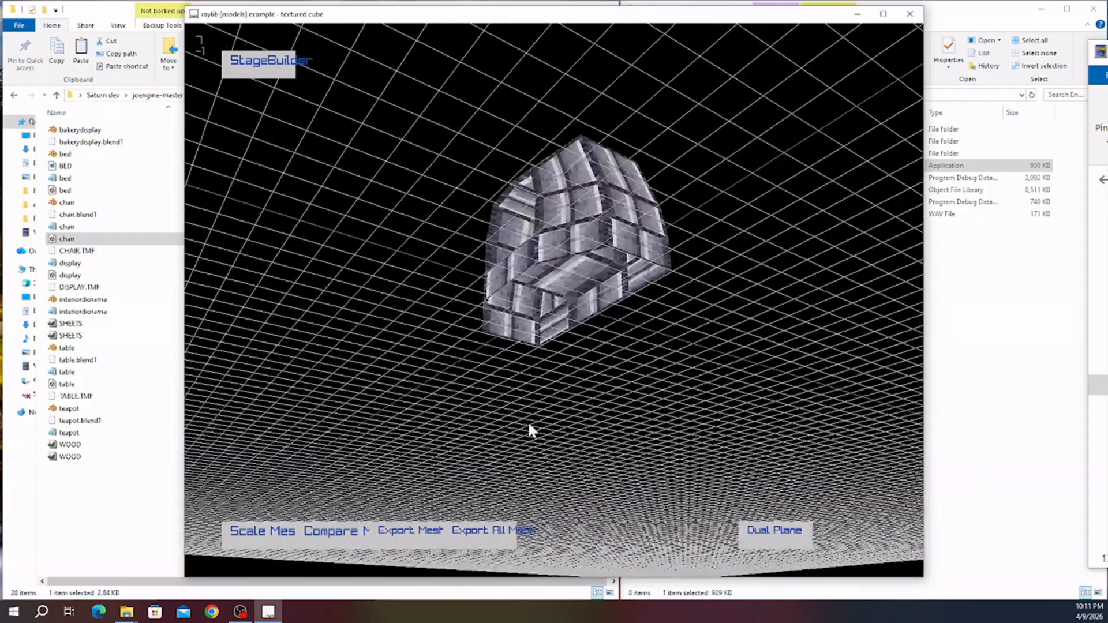
left_click(784, 536)
middle_click_drag(763, 354, 573, 437)
key("Right")
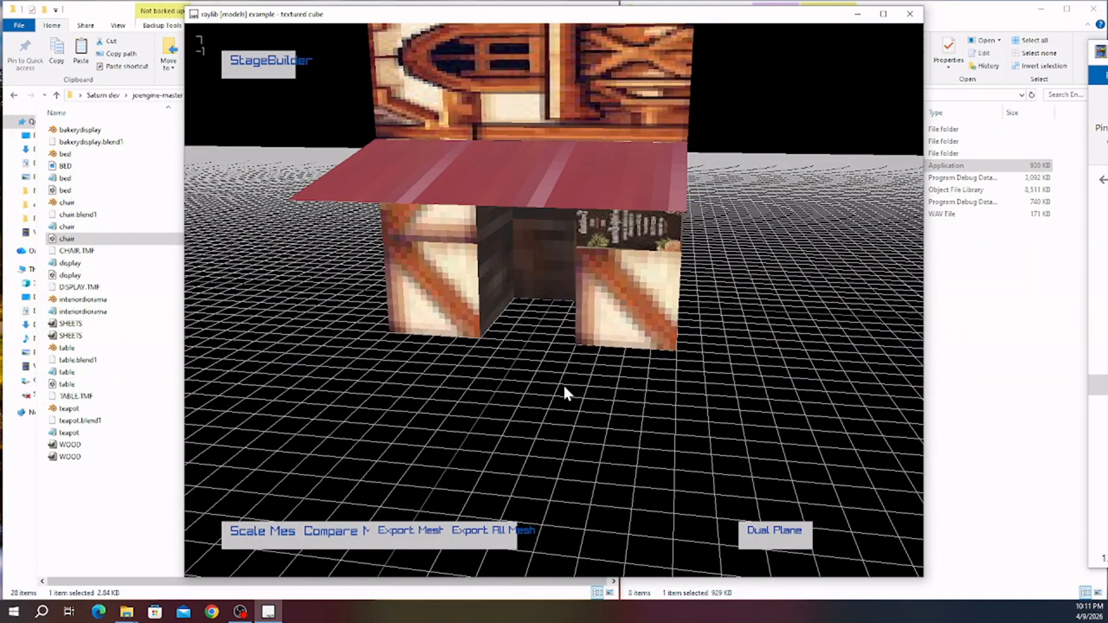
- Reorient the sideways menu-board texture beside the town house's entrance so the drink glass stands upright
middle_click_drag(563, 383, 614, 314)
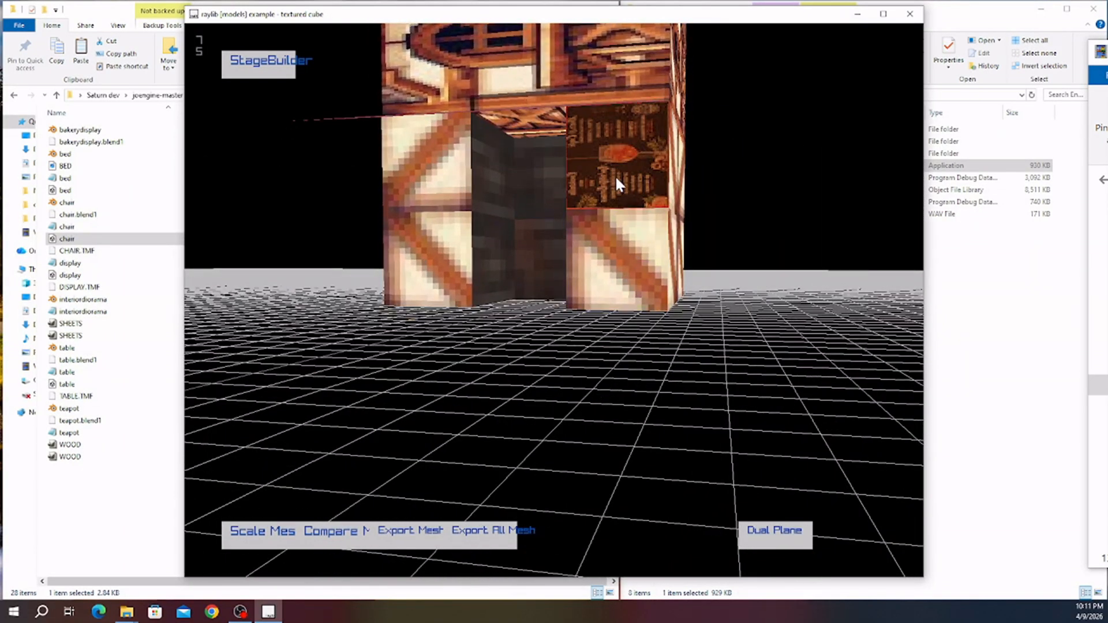
left_click(616, 178)
left_click(613, 180)
left_click(613, 180)
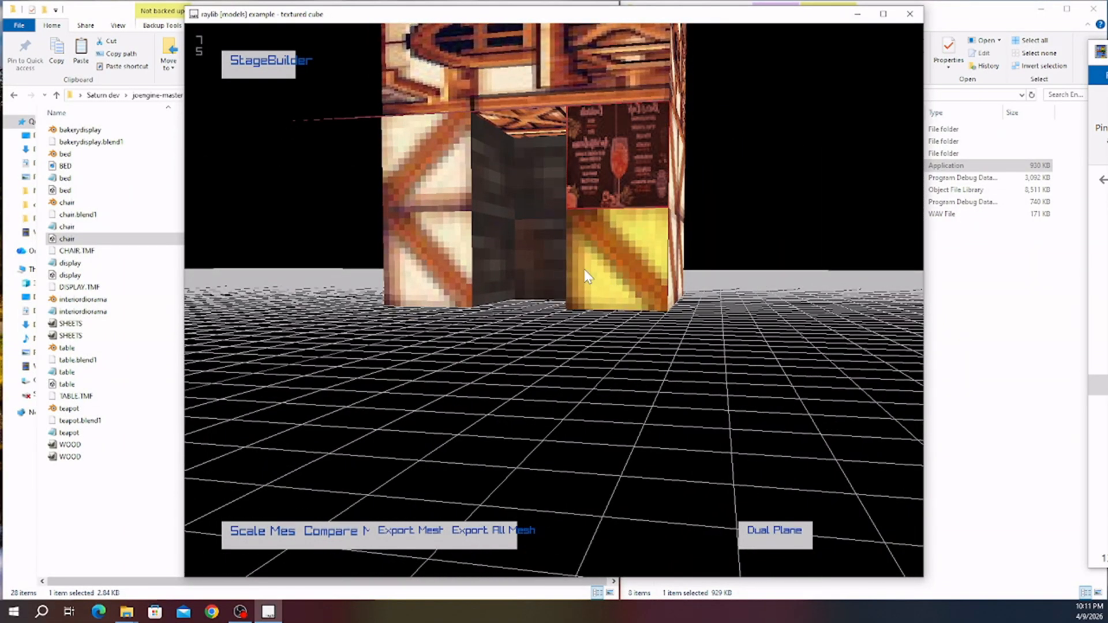
- Rotate the middle-storey window texture above the awning on the house's front so it stands upright
scroll(584, 270, "down", 5)
left_click(543, 133)
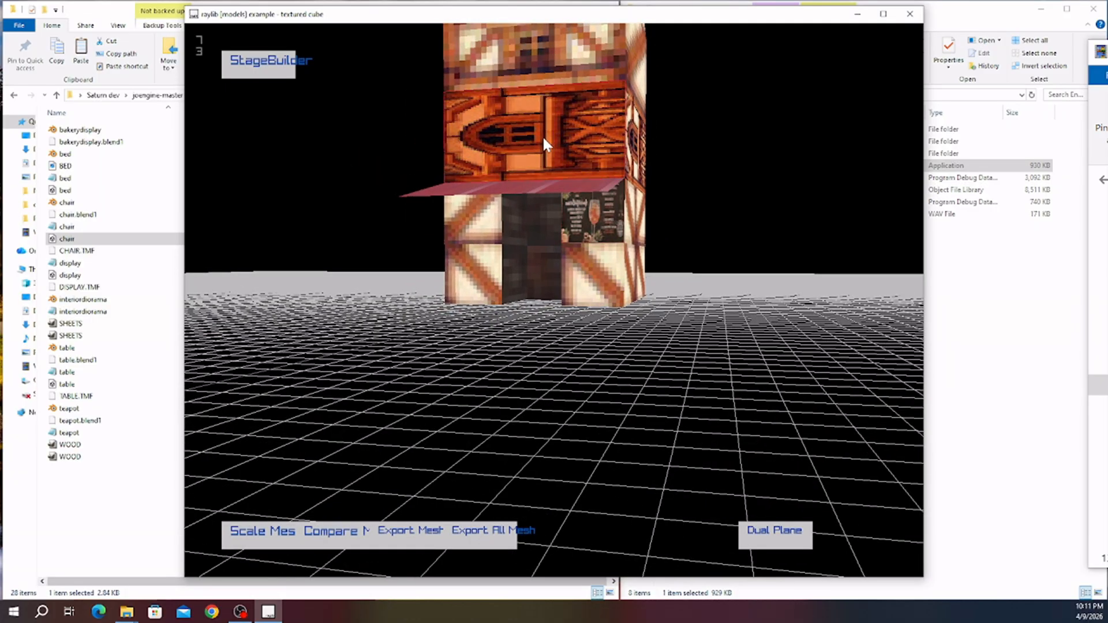
left_click(544, 139)
left_click(545, 165)
left_click(545, 166)
- Rotate the middle-storey window texture on the house's first side wall so it stands upright
middle_click_drag(593, 336, 729, 306)
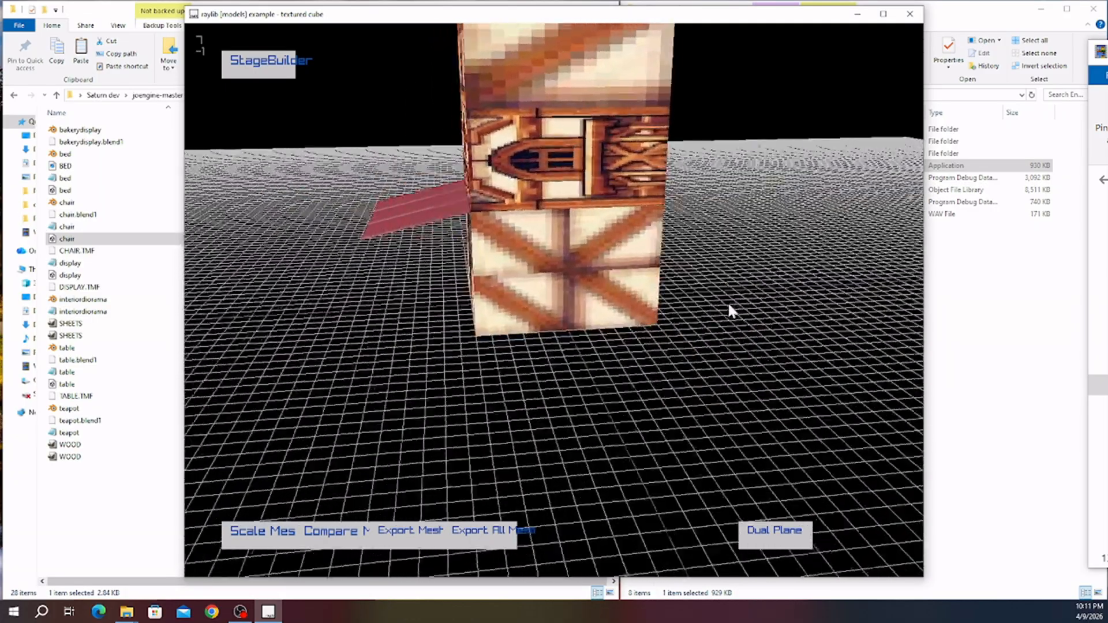
left_click(578, 174)
left_click(578, 177)
left_click(578, 178)
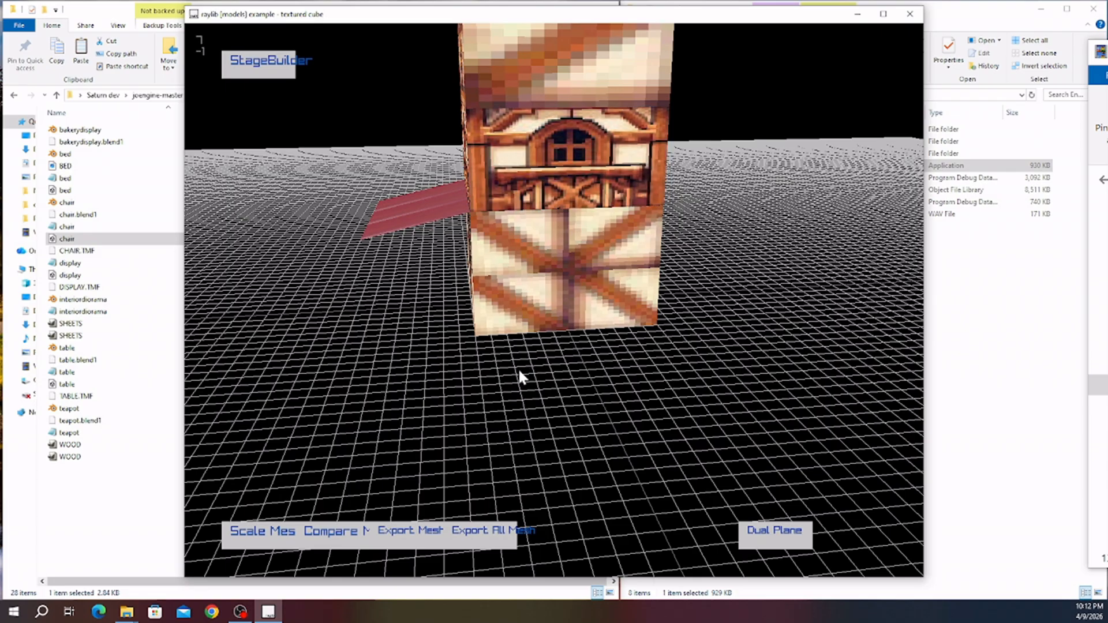
- Rotate the middle-storey window texture on the house's rear wall so it stands upright
middle_click_drag(519, 372, 723, 371)
left_click(555, 177)
left_click(559, 178)
left_click(559, 179)
left_click(558, 180)
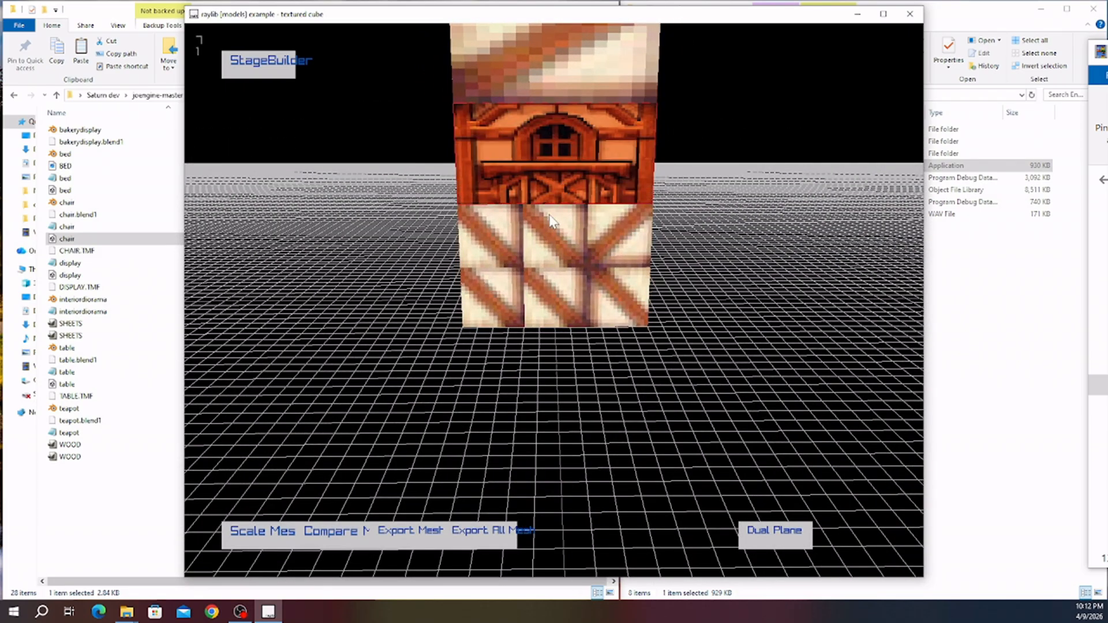
- Rotate the upside-down middle-storey window texture on the house's opposite side wall so it stands upright
middle_click_drag(451, 371, 664, 372)
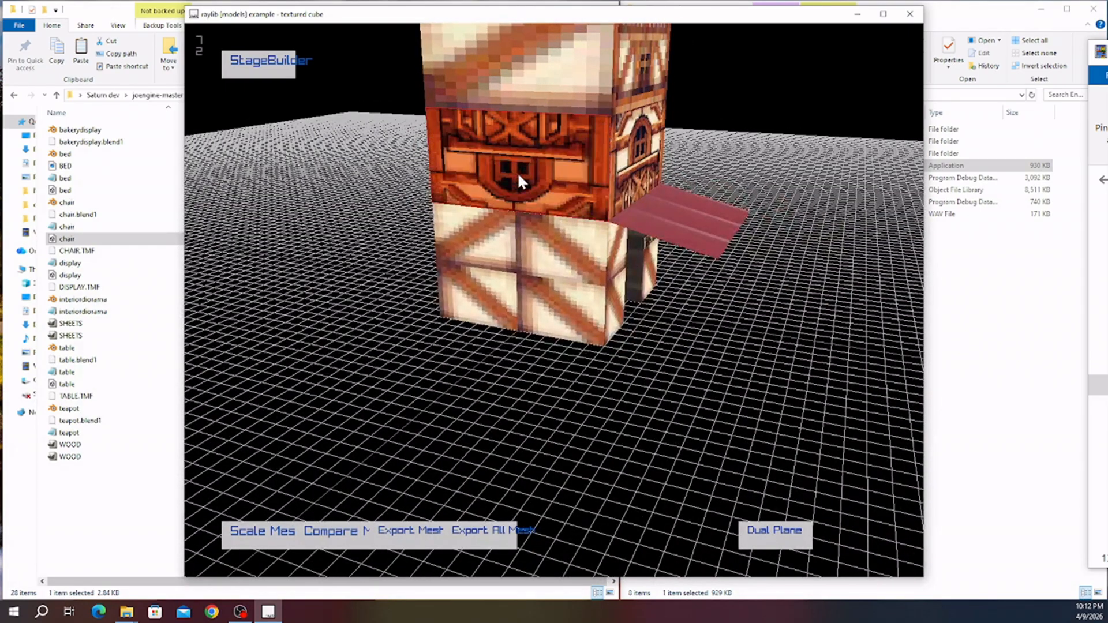
left_click(518, 175)
left_click(518, 178)
scroll(493, 325, "down", 2)
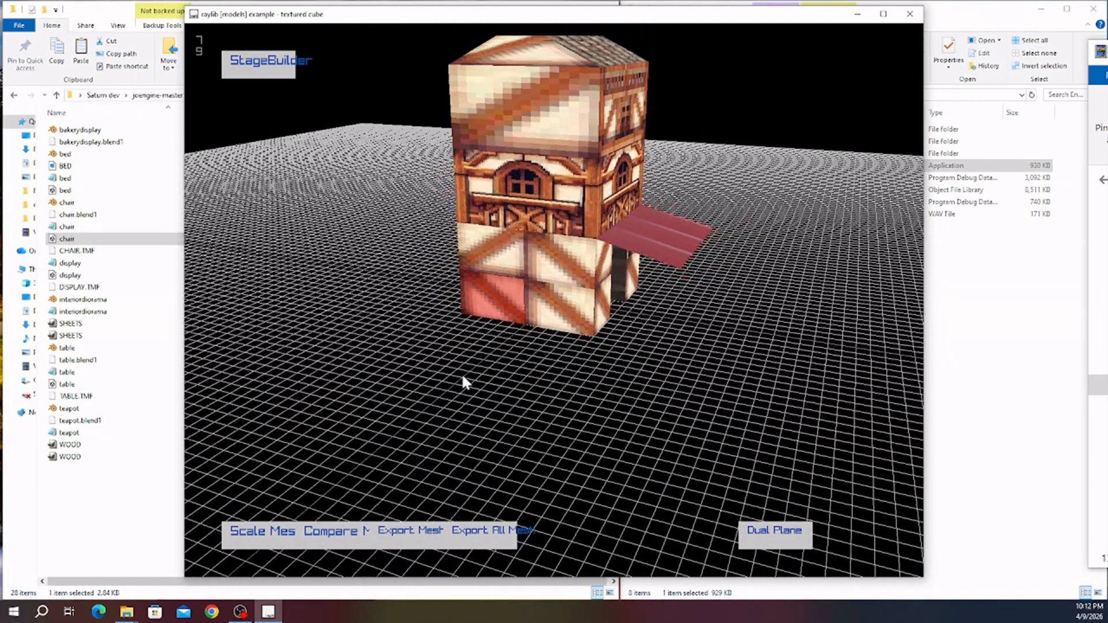
- Reorient the top-floor window texture on the house's front wall so its railing sits along the lower edge
middle_click_drag(463, 376, 585, 378)
left_click(551, 129)
left_click(549, 129)
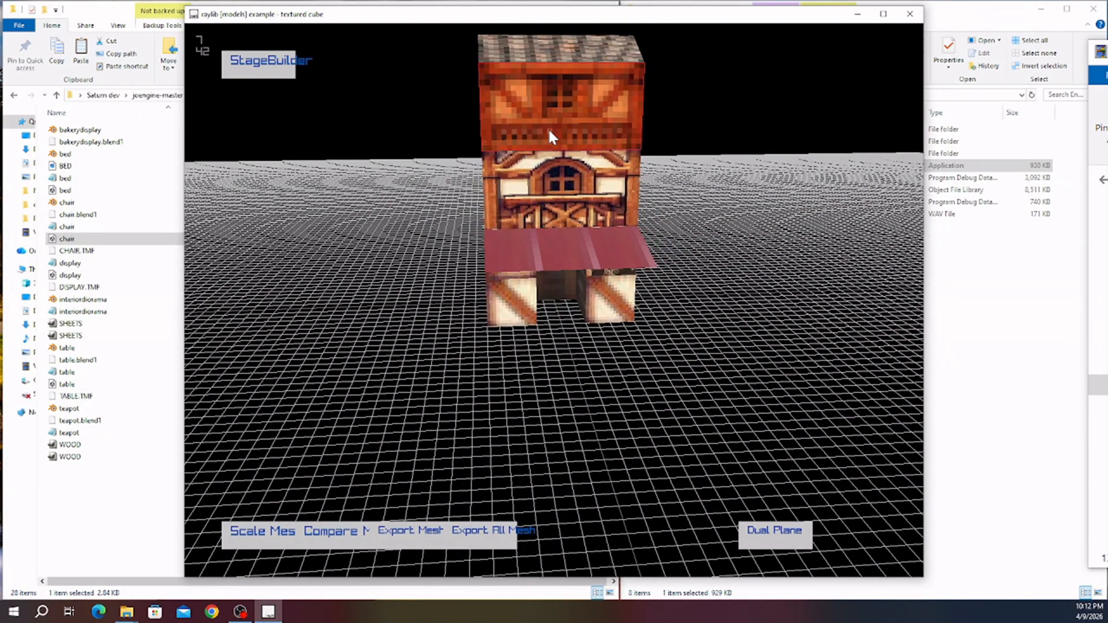
middle_click_drag(501, 377, 770, 412)
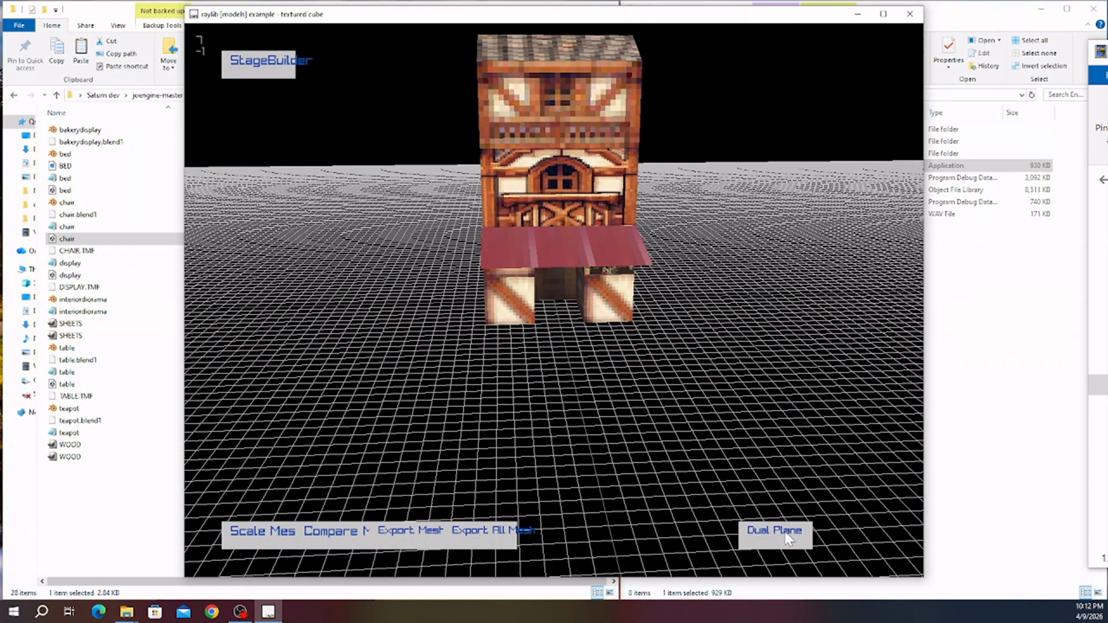
- Switch from the town house to the tree model and set it to Single Plane
middle_click_drag(699, 341, 678, 332)
middle_click_drag(753, 308, 481, 376)
key("Right")
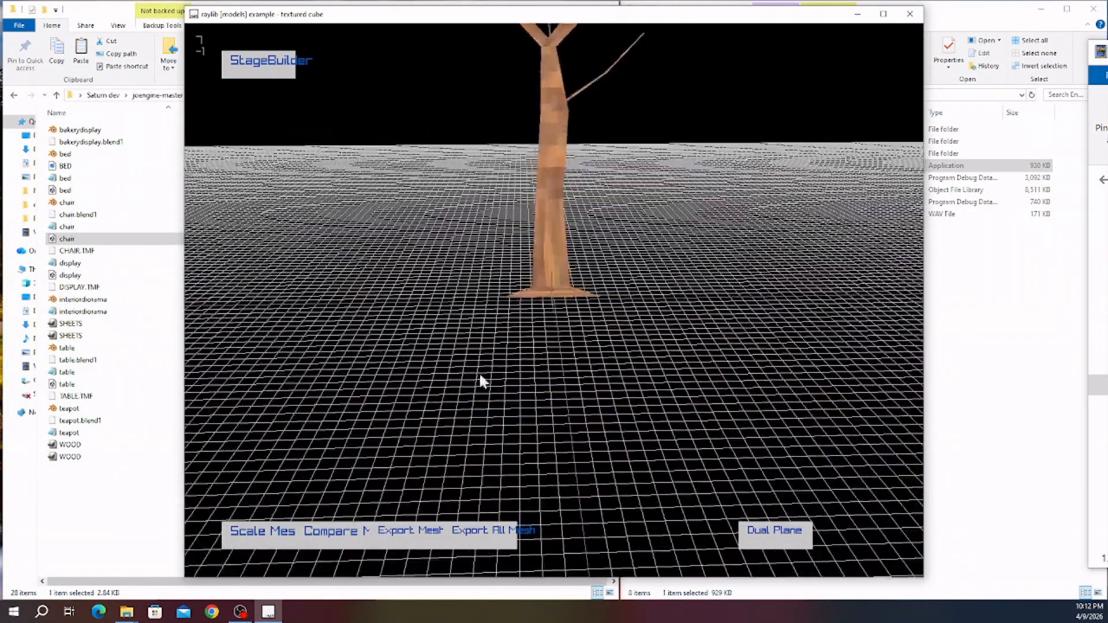
left_click(764, 532)
middle_click_drag(750, 408, 716, 474)
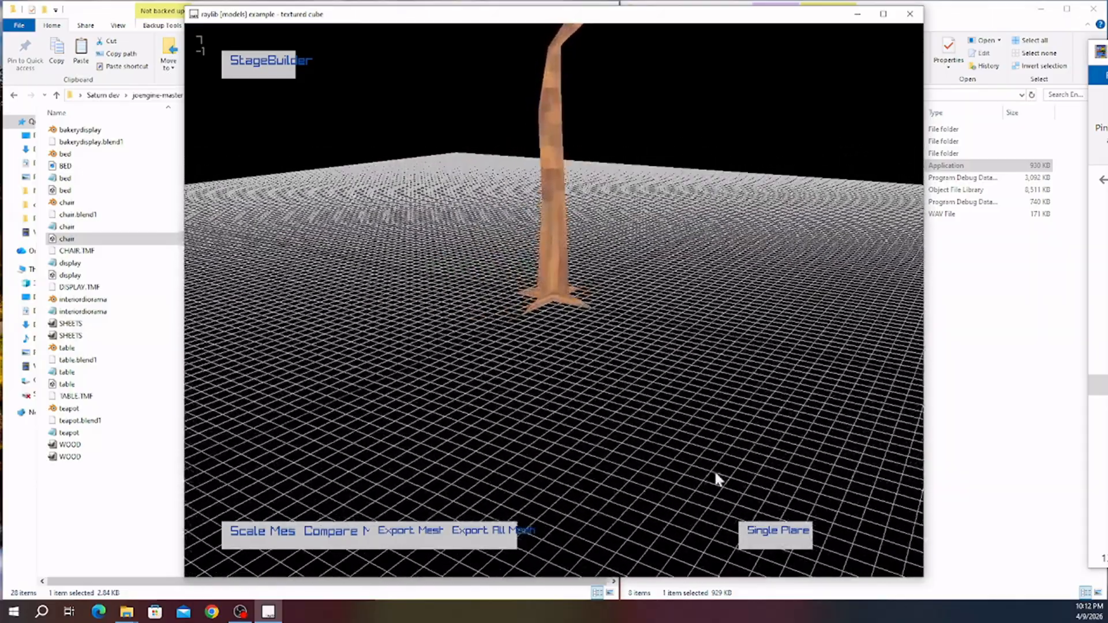
- Toggle the tree's plane mode and examine how its faces render from several angles
left_click(771, 539)
middle_click_drag(802, 346, 575, 427)
left_click(771, 539)
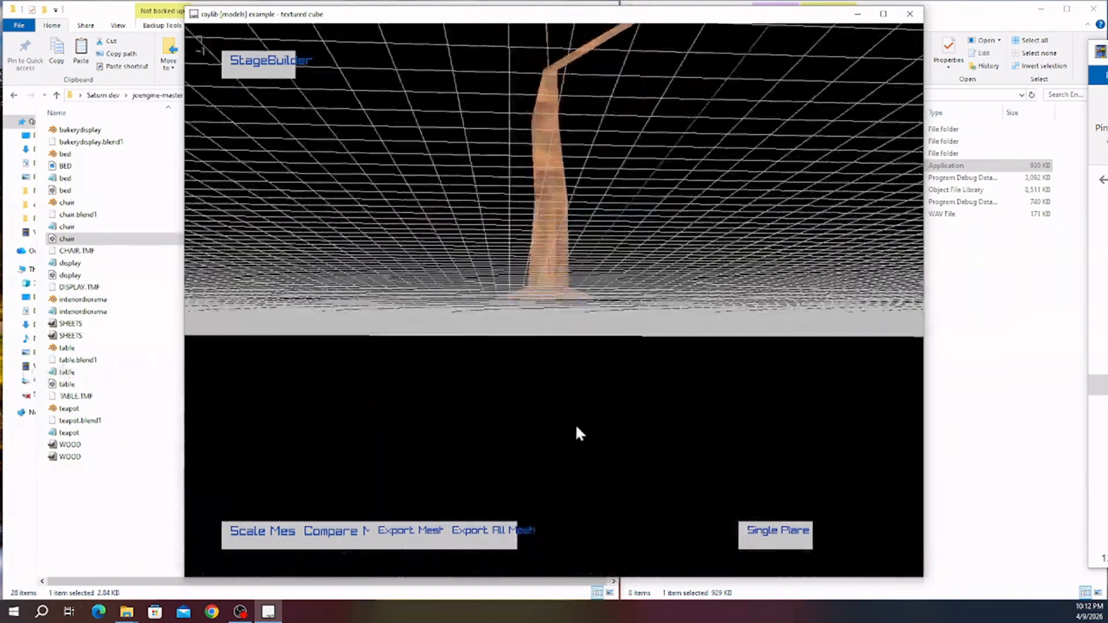
left_click(785, 538)
middle_click_drag(569, 390, 719, 358)
- Switch to the treewall model, try Single Plane while checking its treetops, and return it to Dual Plane
key("Right")
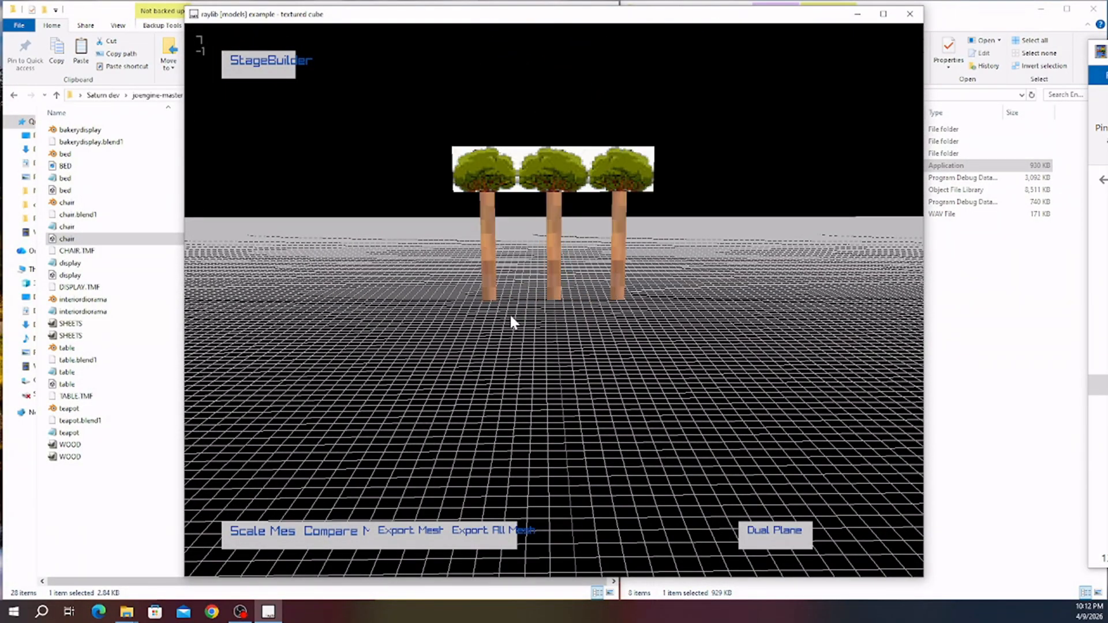
middle_click_drag(511, 317, 684, 395)
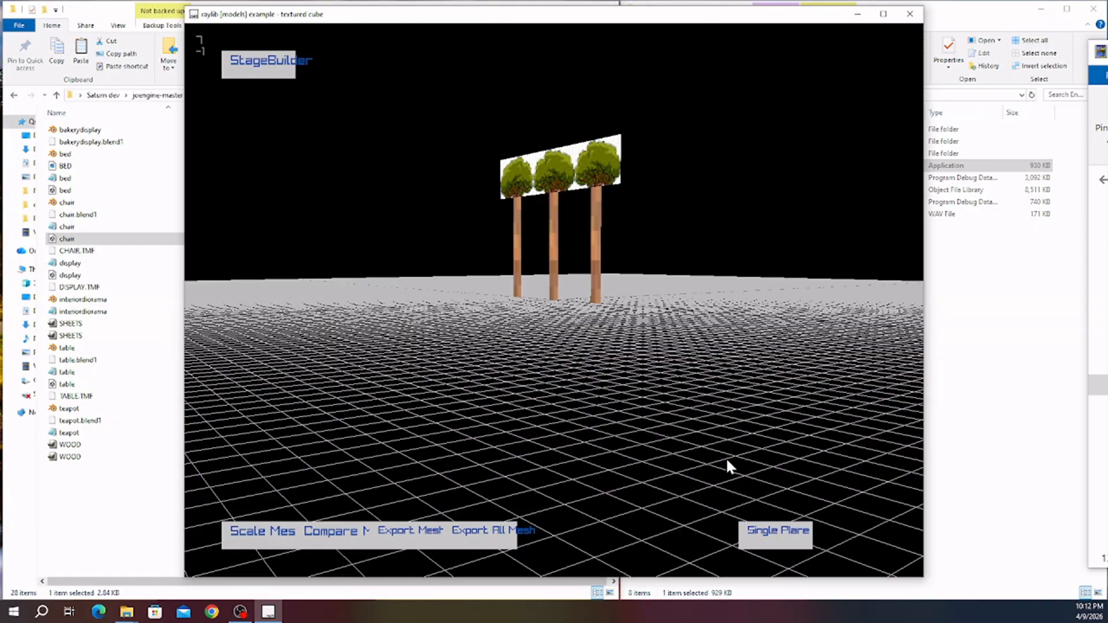
middle_click_drag(727, 461, 715, 384)
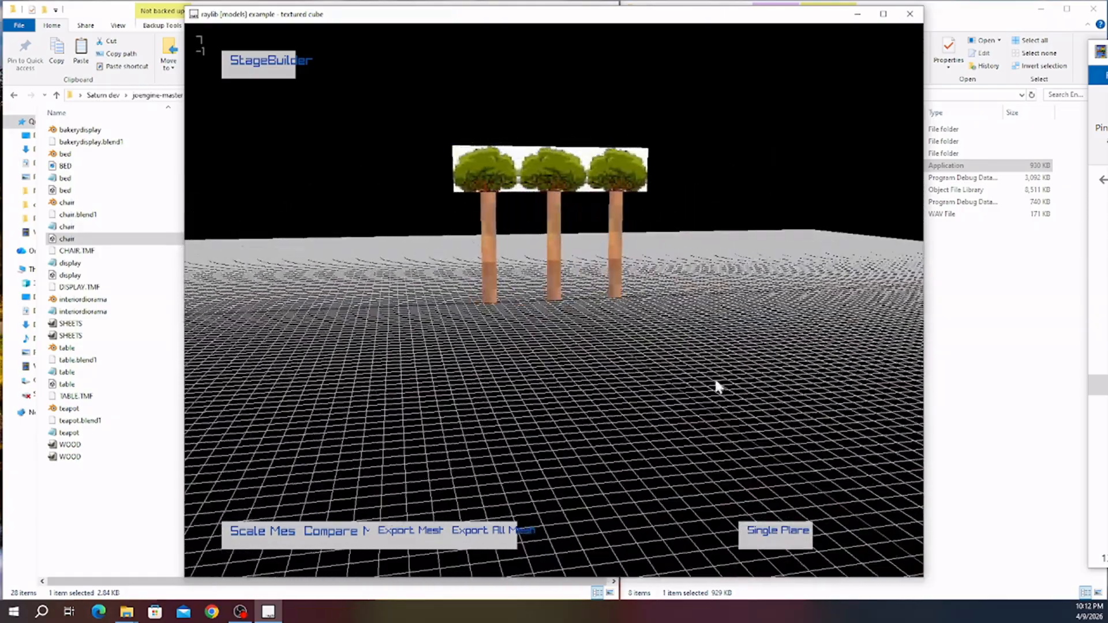
middle_click_drag(582, 289, 616, 339)
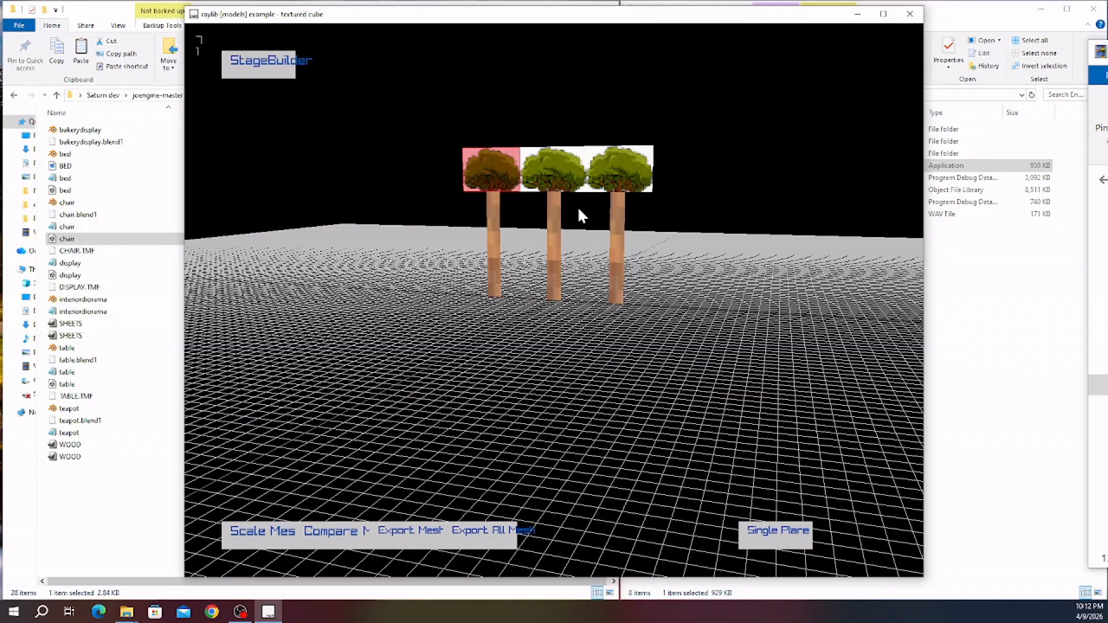
left_click(610, 175)
left_click(664, 320)
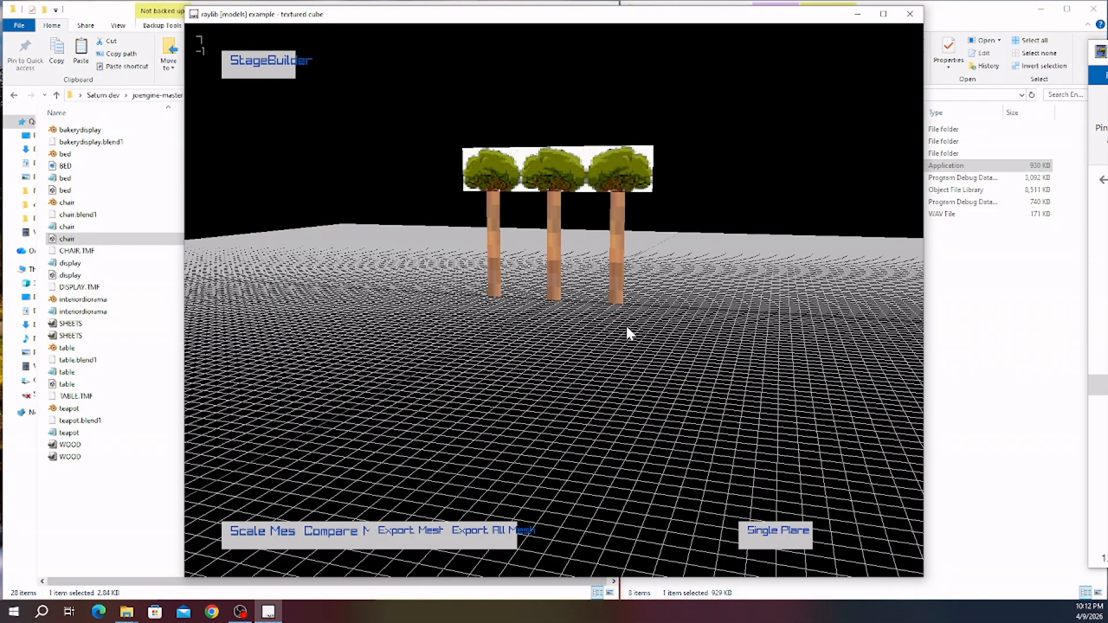
middle_click_drag(609, 370, 856, 490)
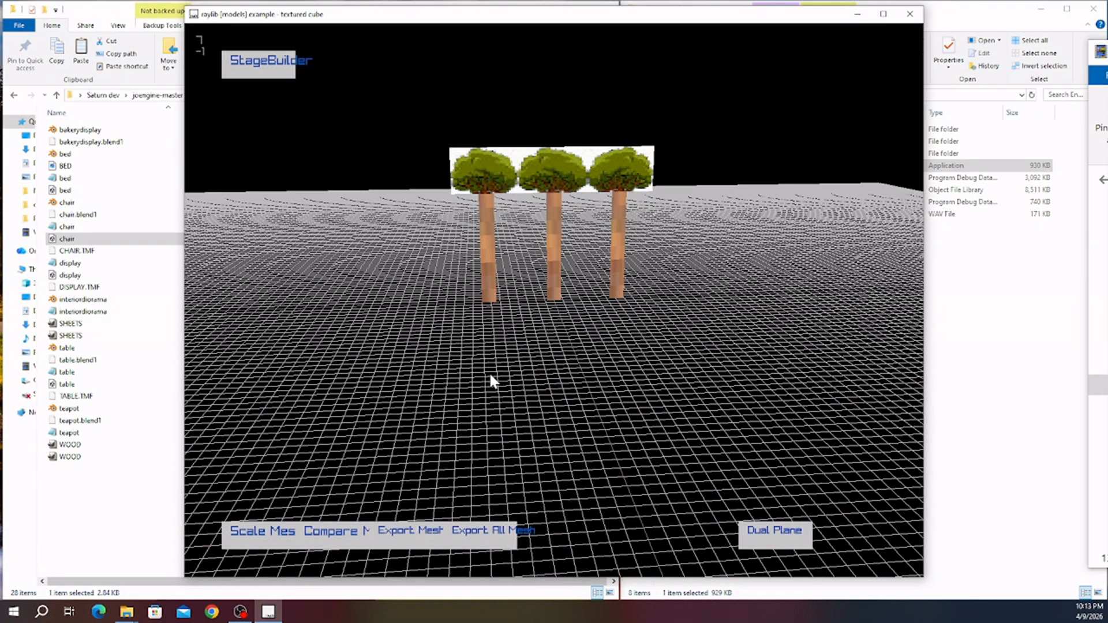
- Switch to the boulder model and set it to Single Plane
middle_click_drag(490, 380, 821, 549)
left_click(758, 526)
middle_click_drag(758, 518, 800, 358)
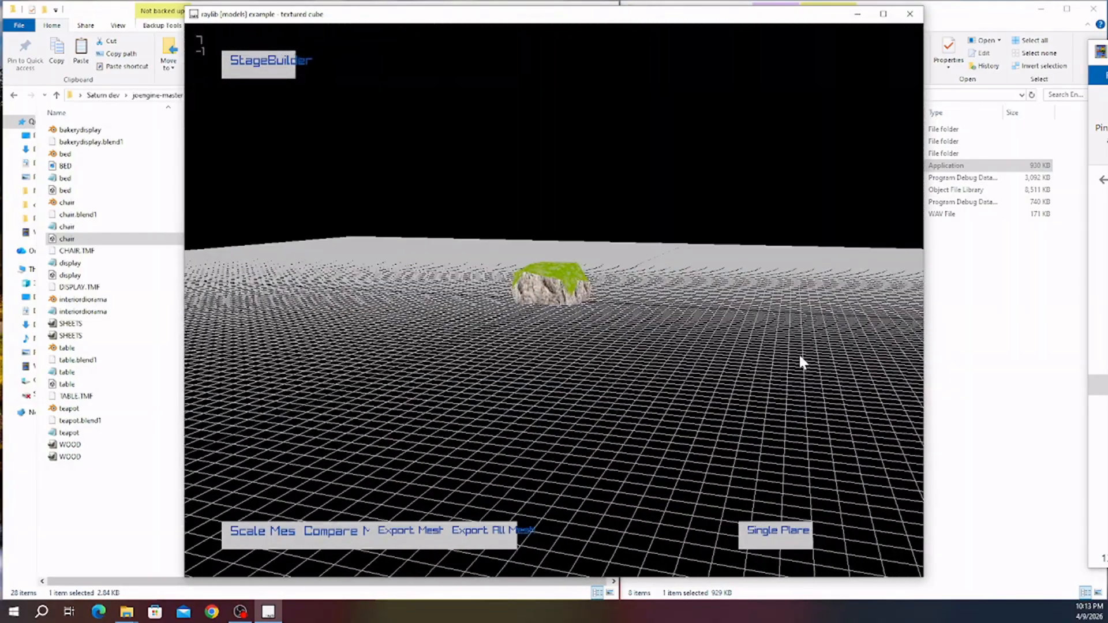
- Switch to the table model and set it to Single Plane
key("Right")
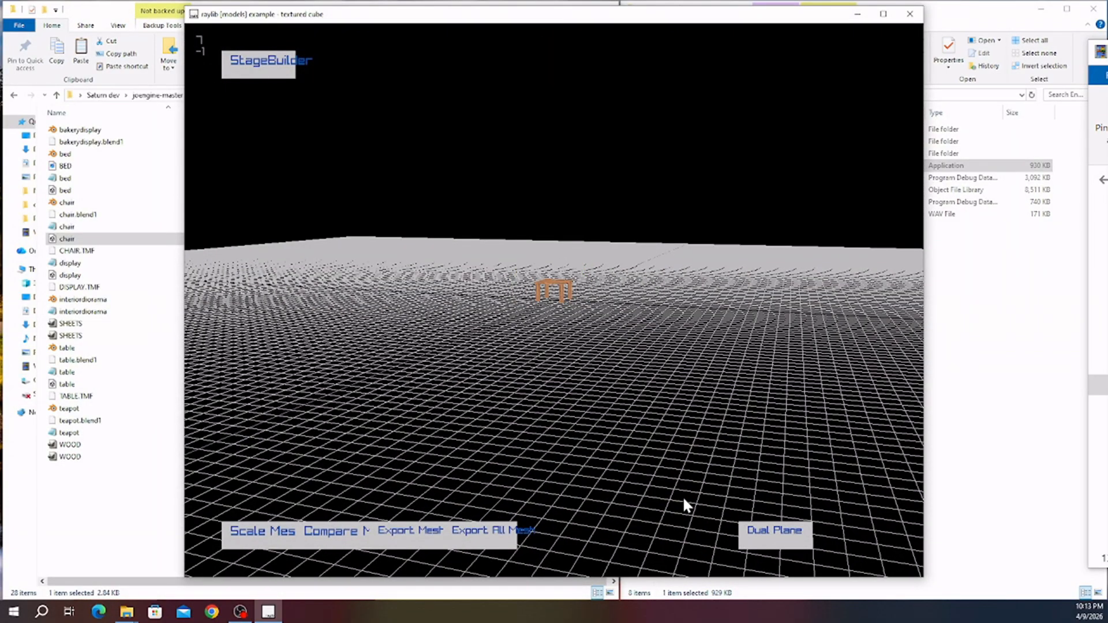
middle_click_drag(682, 494, 609, 372)
left_click(777, 542)
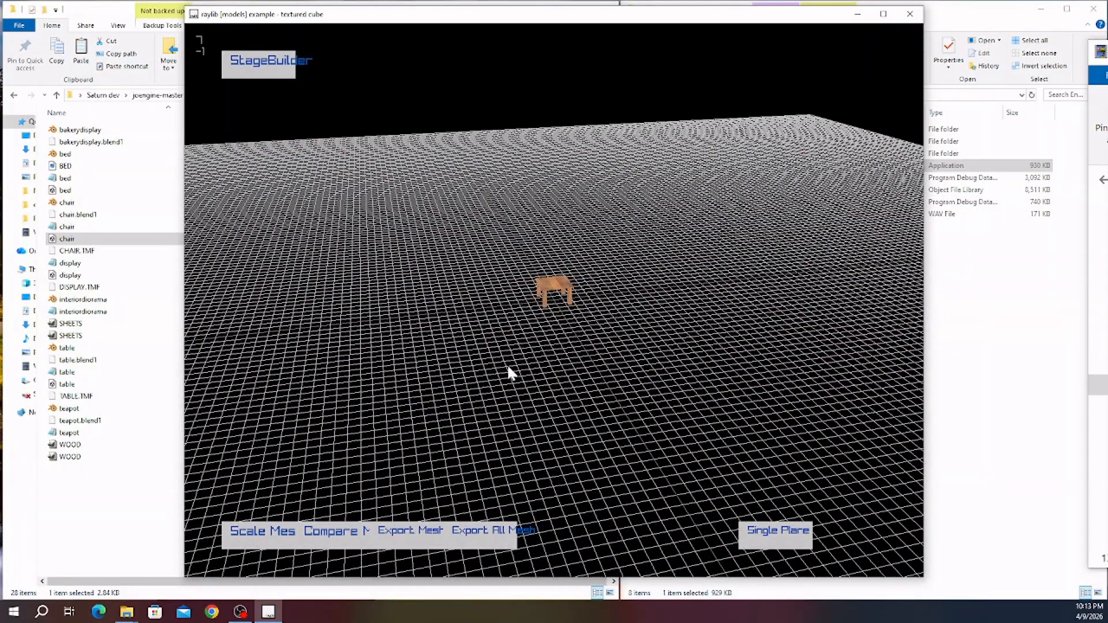
middle_click_drag(508, 370, 755, 385)
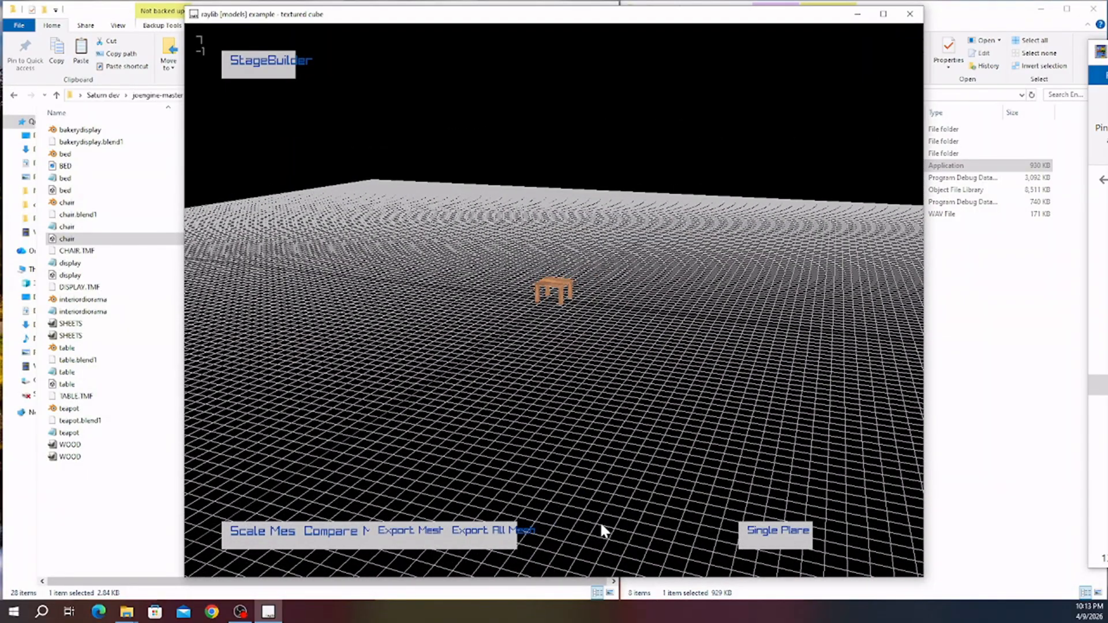
- Step past the chair model back to the oven and export all meshes
key("Right")
middle_click_drag(660, 452, 745, 381)
key("Right")
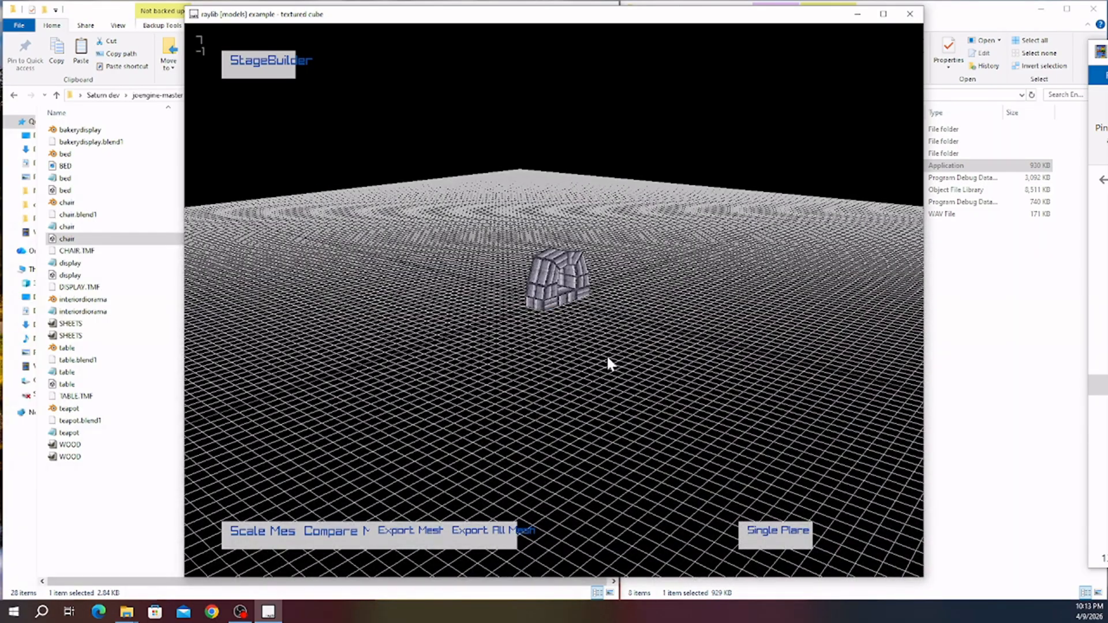
middle_click_drag(609, 362, 527, 504)
left_click(498, 542)
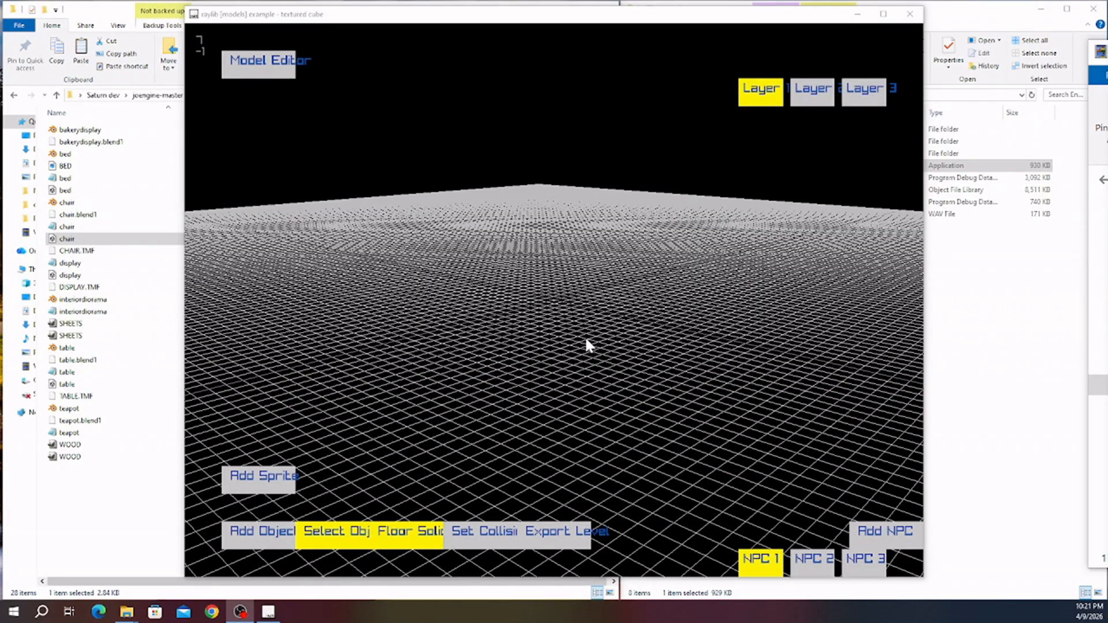
- Cycle the StageBuilder's active layer through Layer 2 and Layer 3, ending on Layer 1
left_click(809, 97)
left_click(864, 93)
left_click(760, 97)
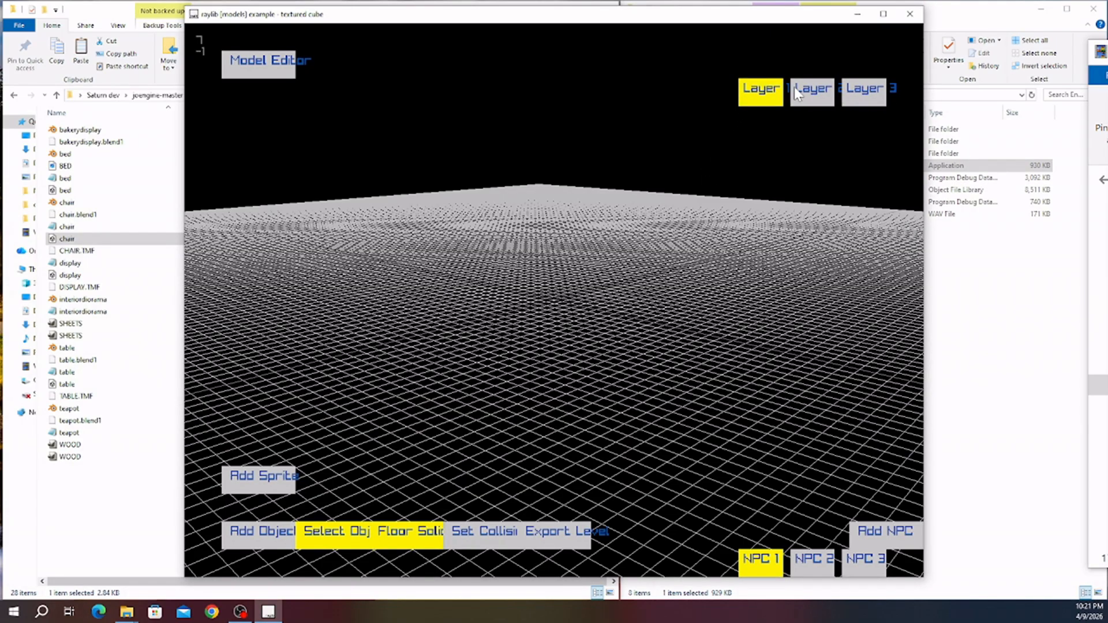
left_click(815, 96)
left_click(866, 98)
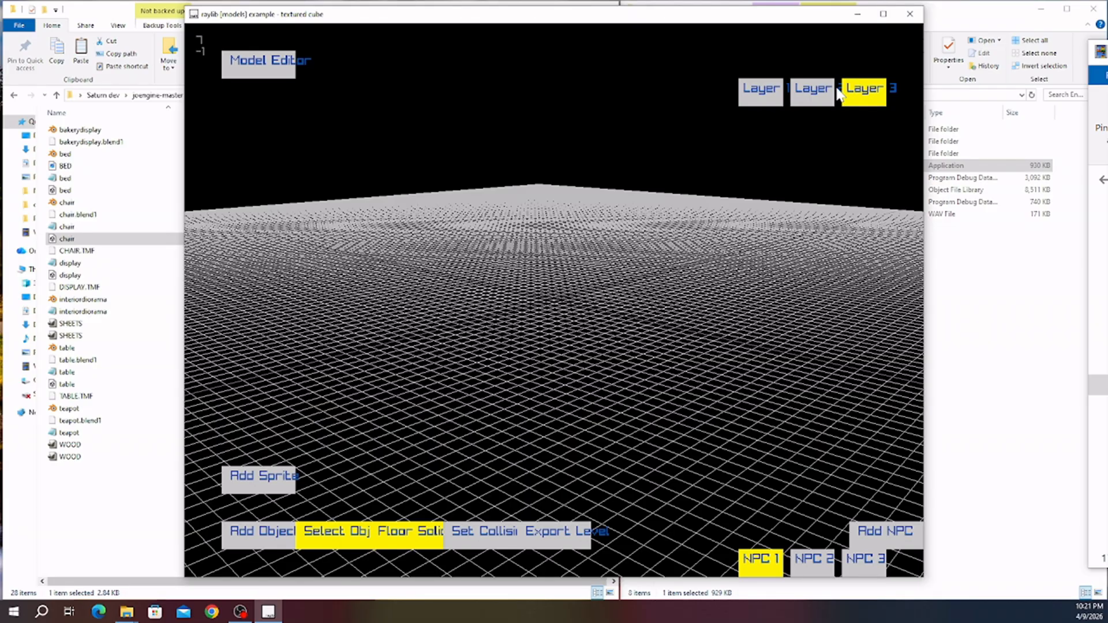
left_click(817, 90)
left_click(755, 91)
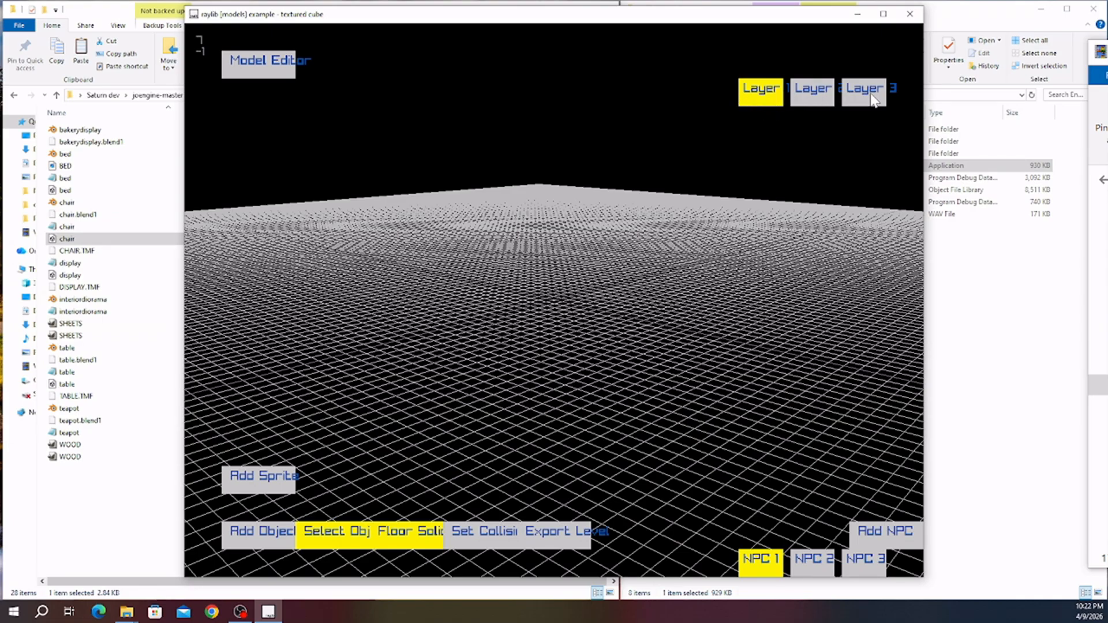
left_click(814, 91)
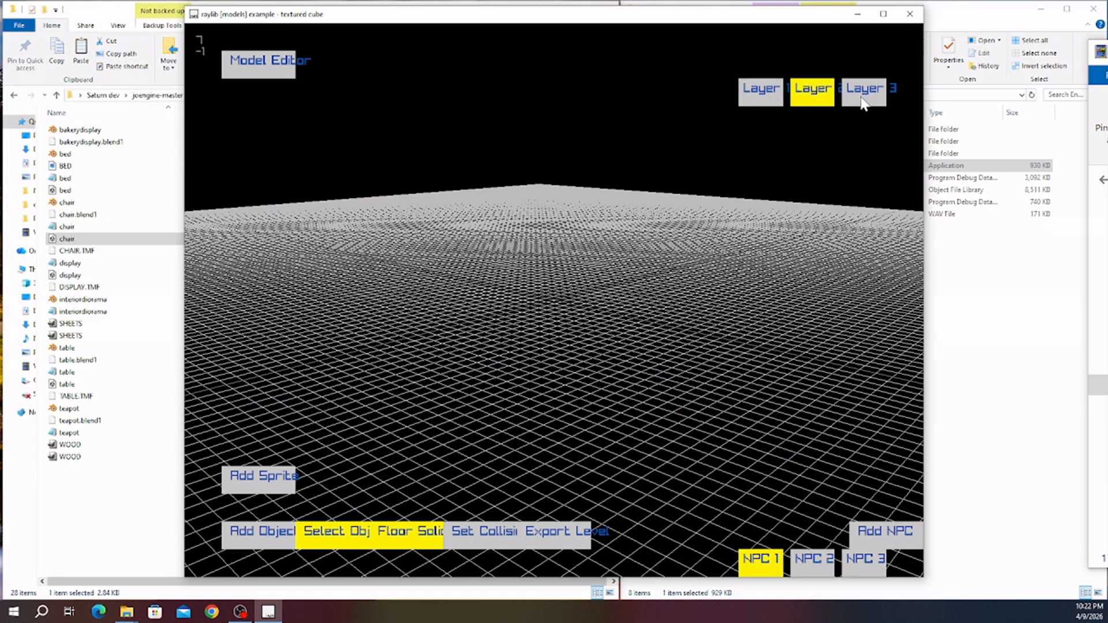
left_click(863, 98)
left_click(758, 94)
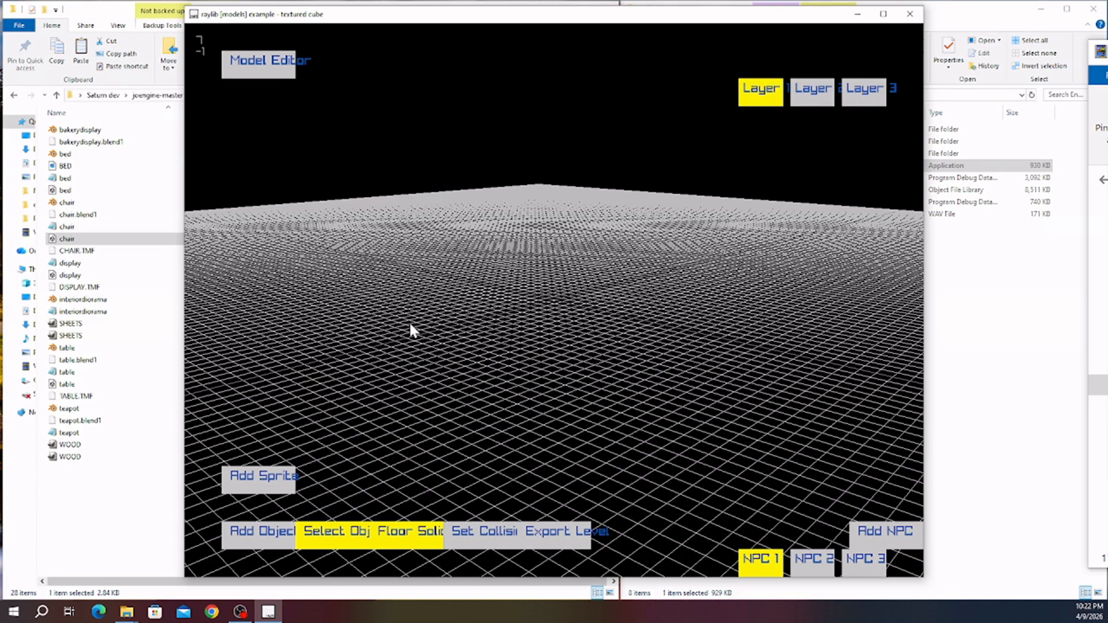
- Start adding objects on Layer 1, place the half-timbered building, and switch the object to the bare tree
left_click(249, 547)
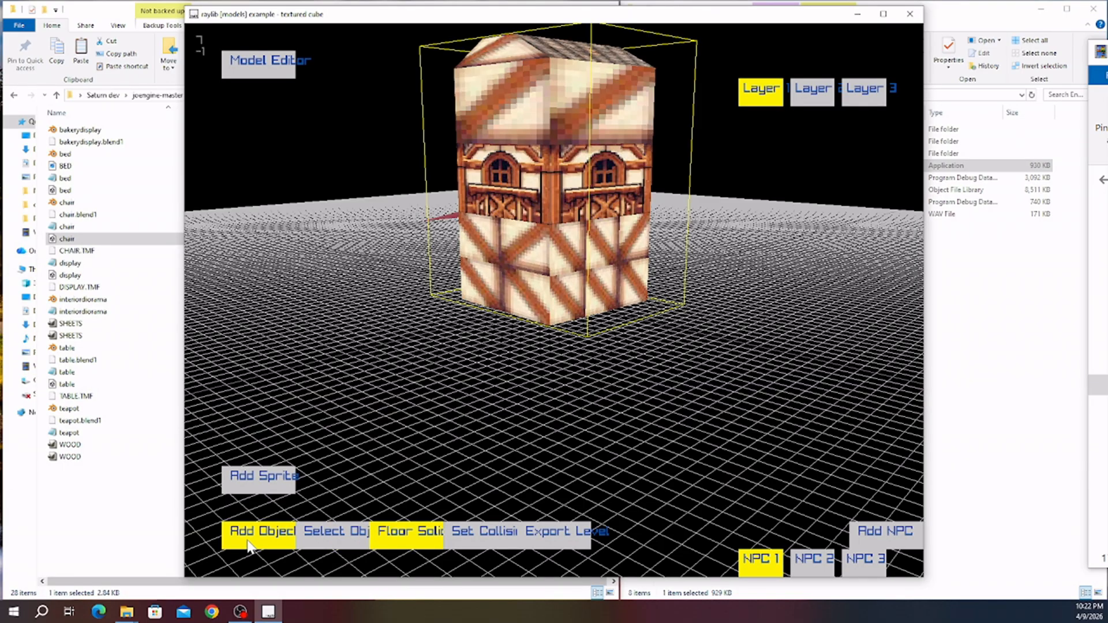
key("Right")
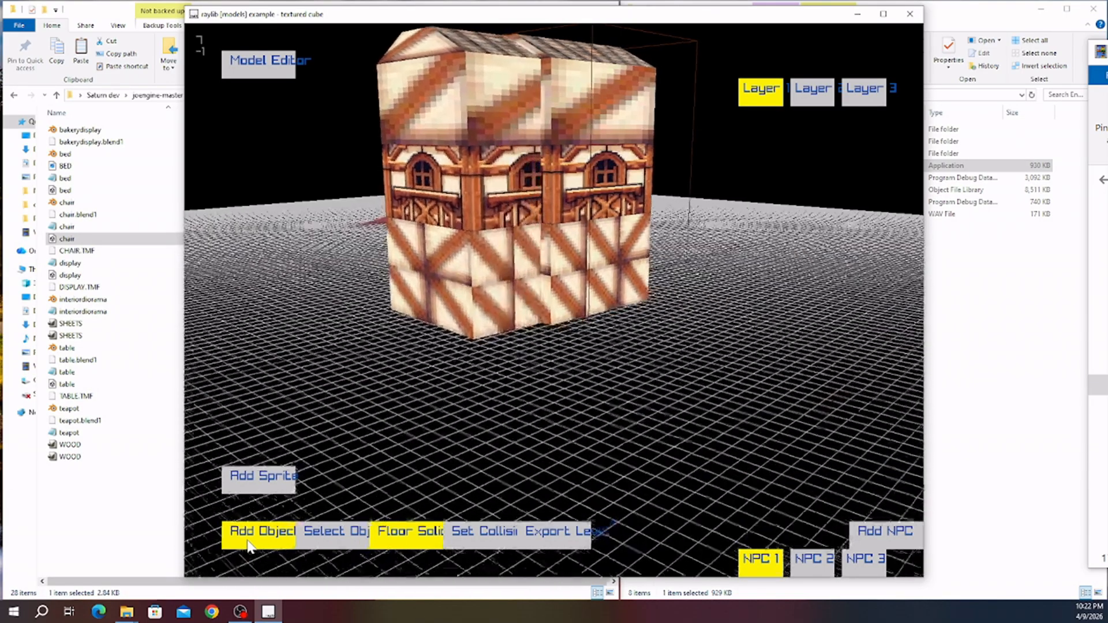
key("Left")
key("Left")
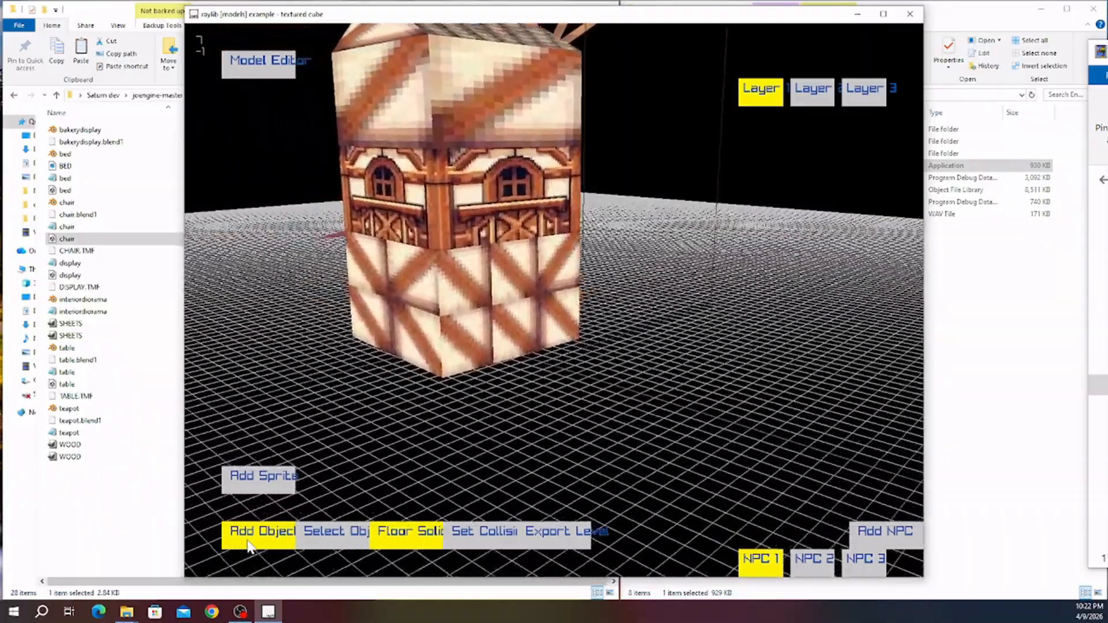
key("Left")
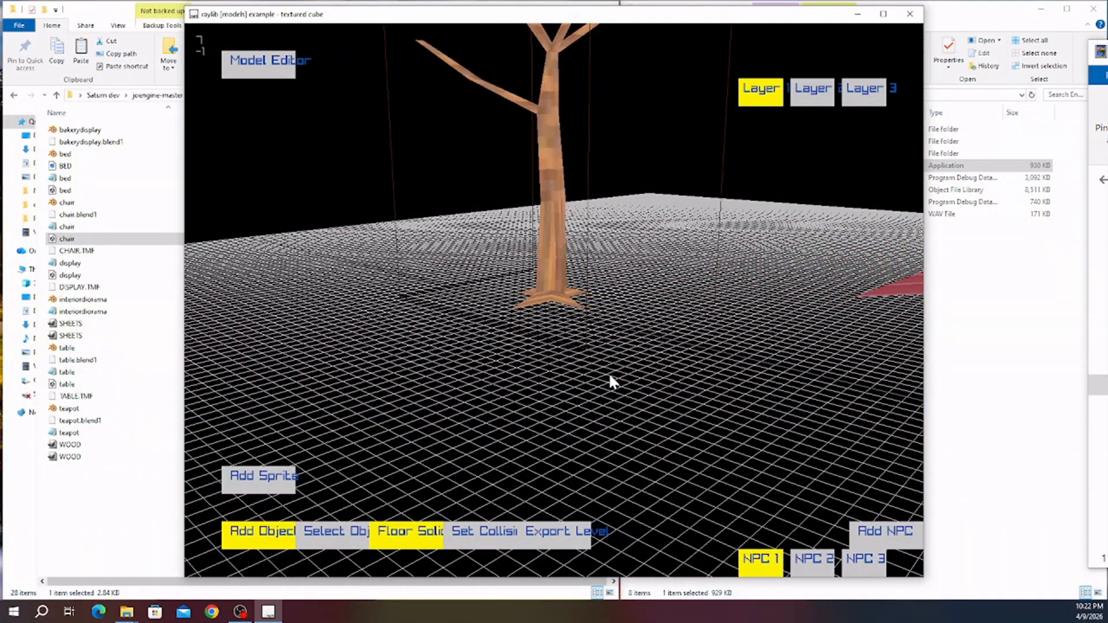
- Position the bare tree in front of the building and narrow its collision box along X and Z to the trunk
middle_click_drag(611, 375, 434, 395)
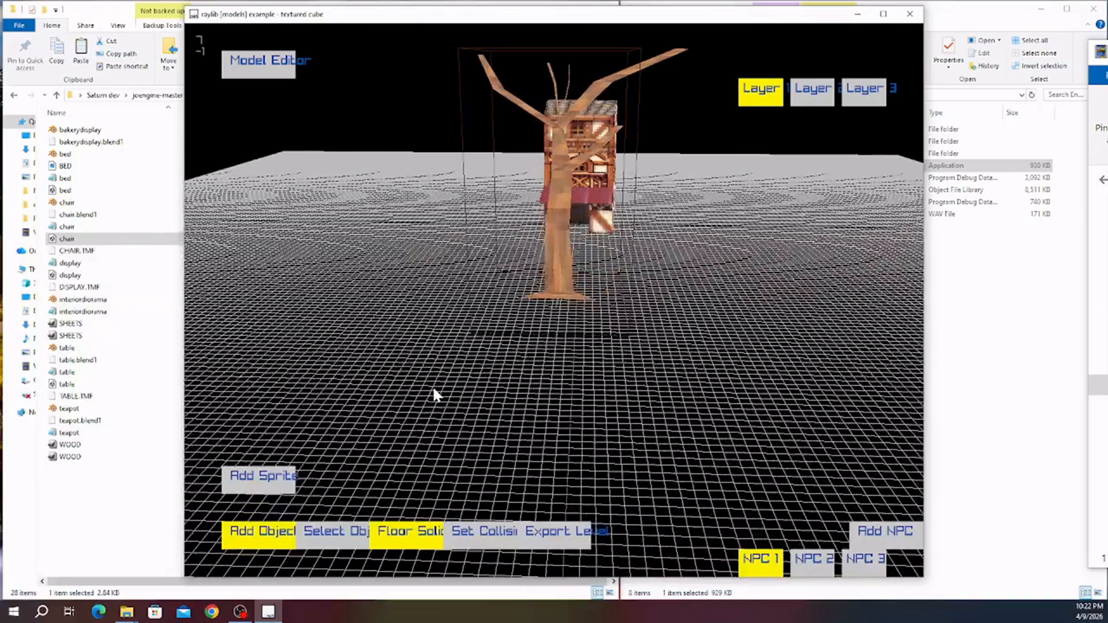
scroll(434, 390, "up", 5)
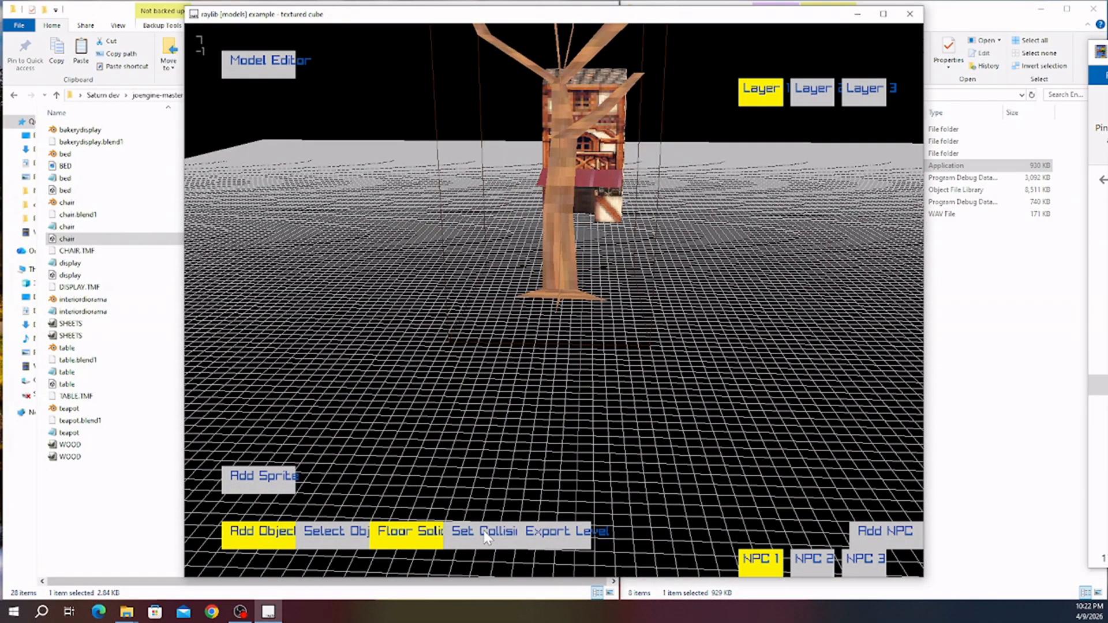
left_click(486, 536)
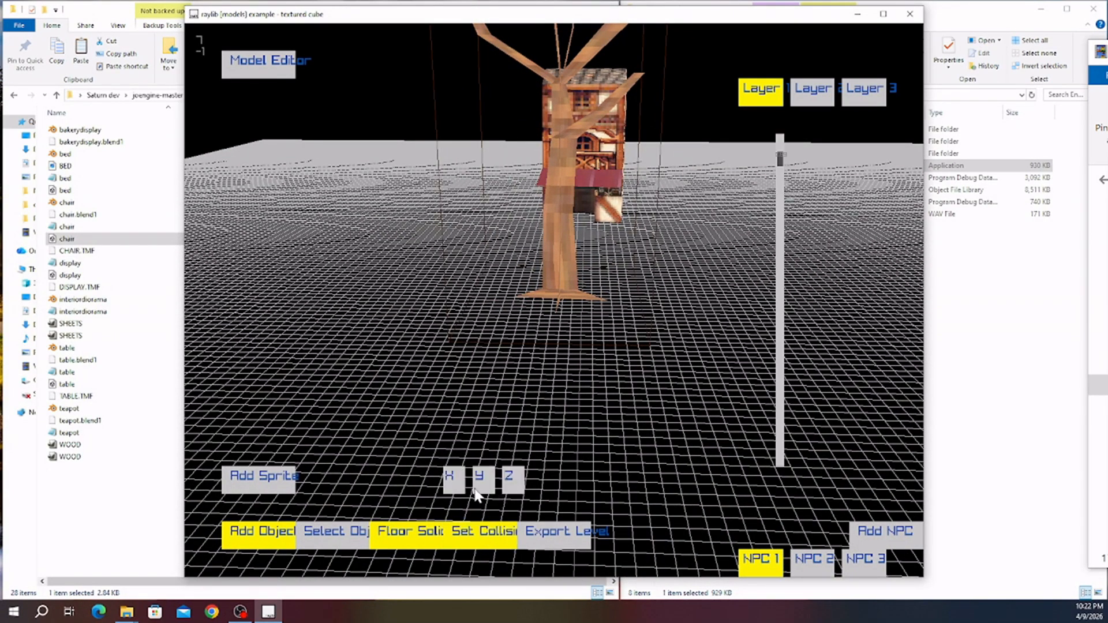
left_click(459, 488)
left_click(512, 488)
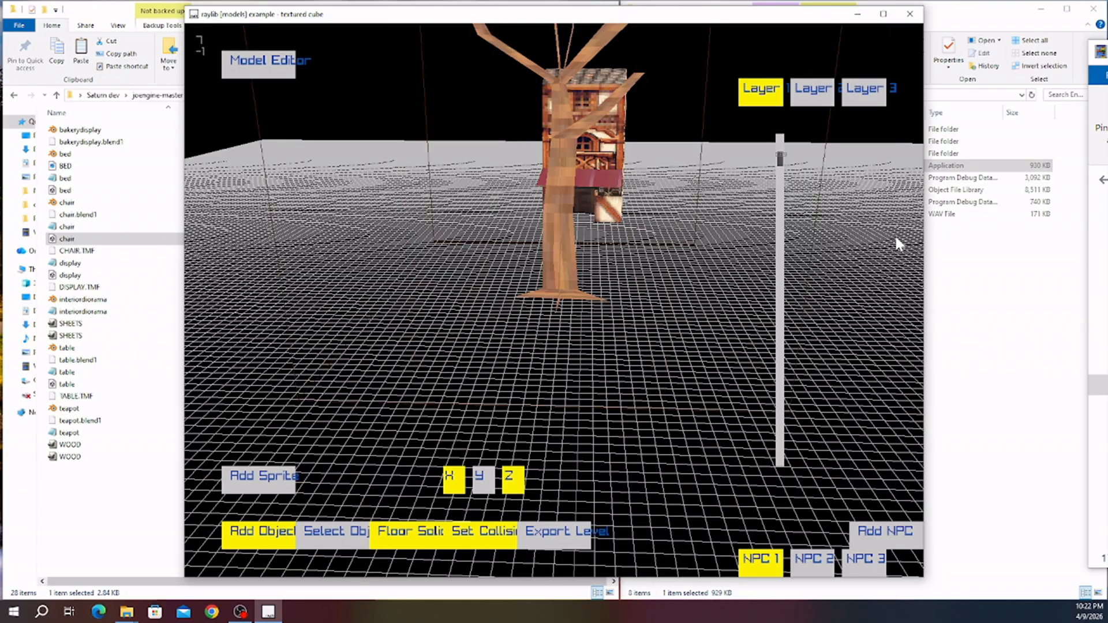
left_click_drag(782, 161, 781, 183)
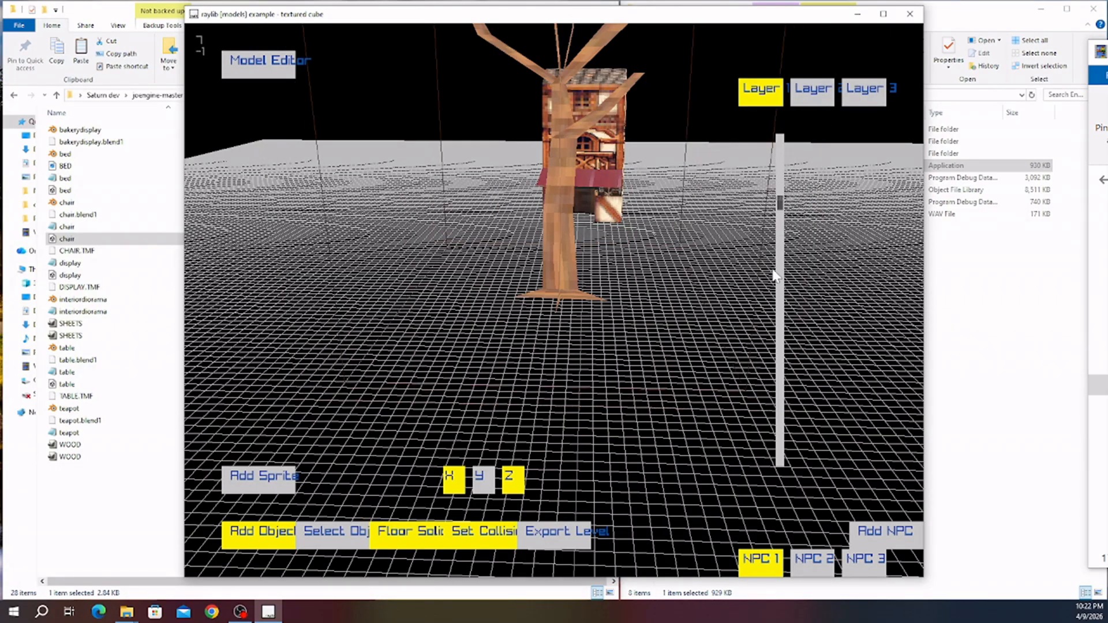
left_click_drag(776, 276, 781, 402)
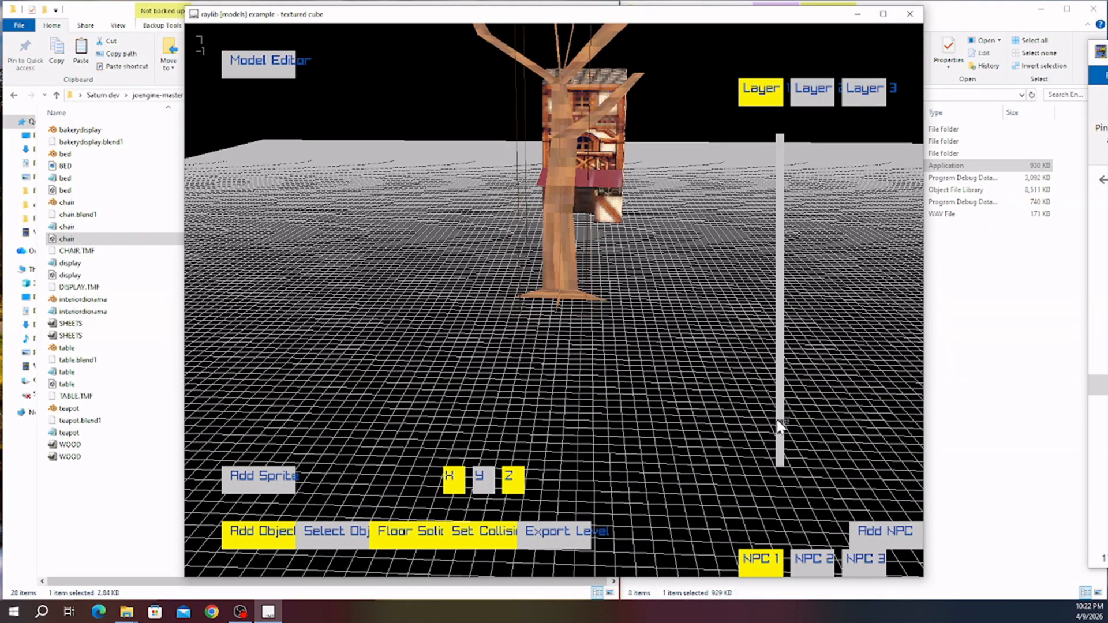
middle_click_drag(597, 370, 606, 400)
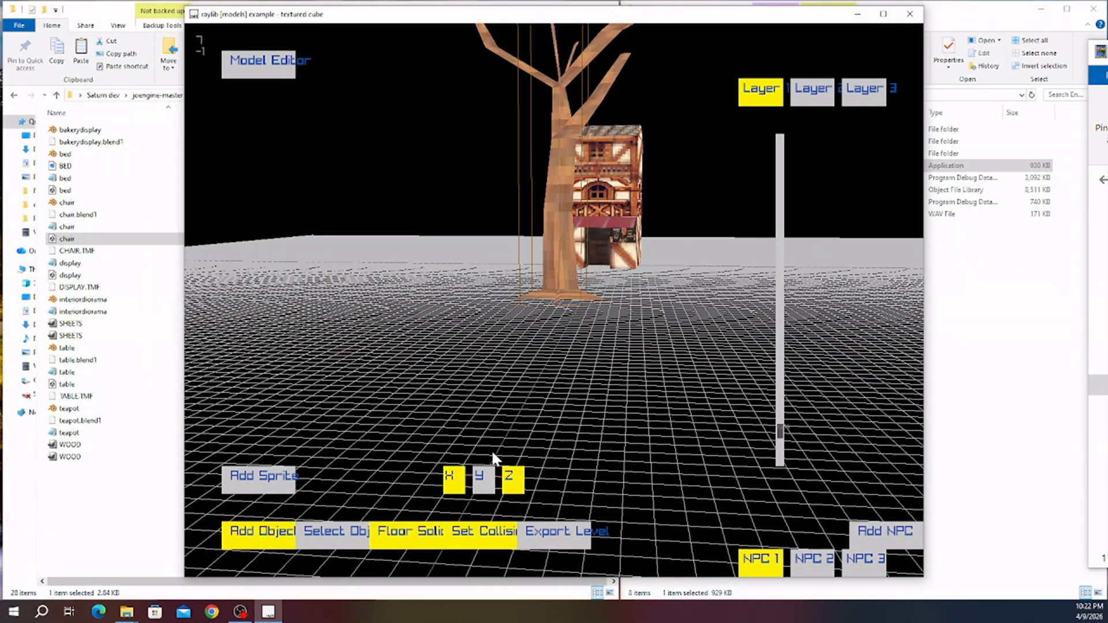
left_click(478, 544)
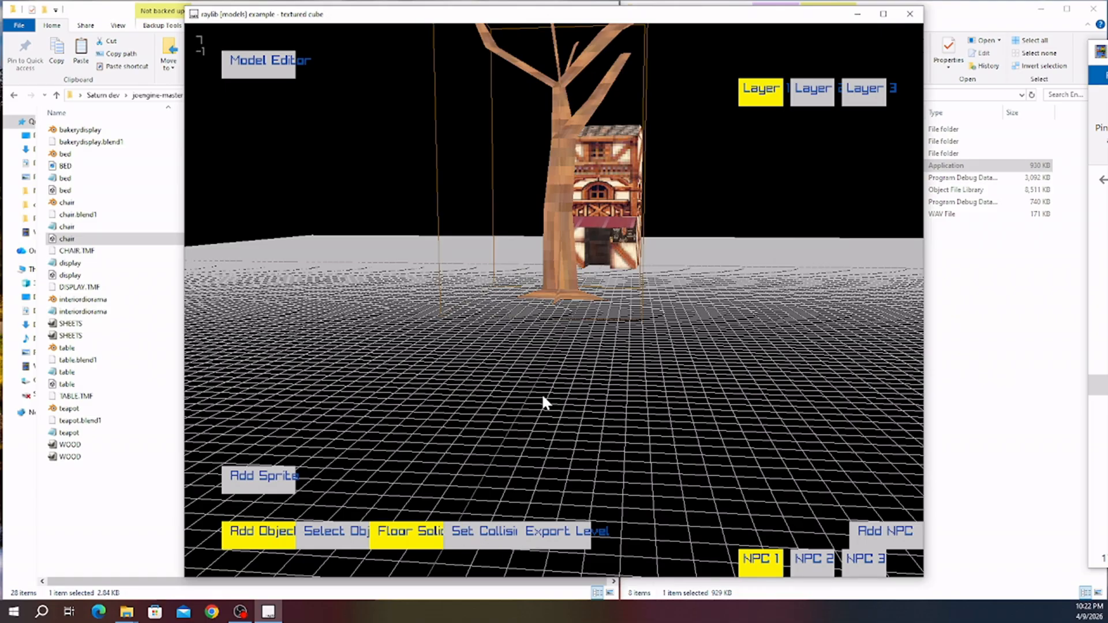
- Switch to Layer 2 and place the bare tree in front of the building
middle_click_drag(543, 403, 497, 371)
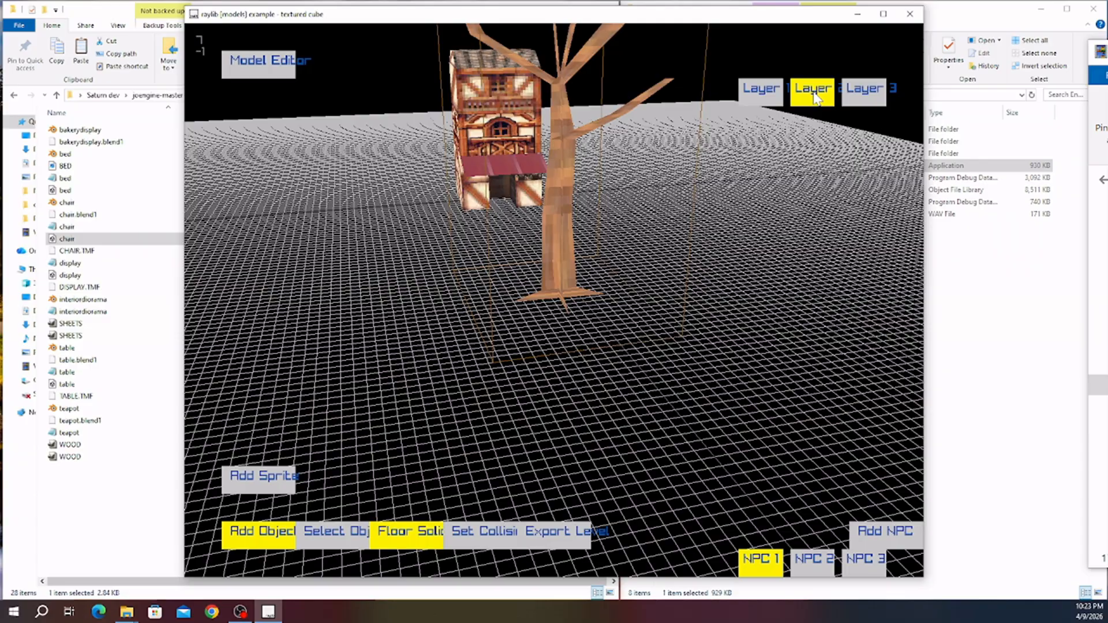
key("space")
key("Left")
- Switch to the row of three trees, rotate it parallel to the building front, and place it to the building's left
key("e")
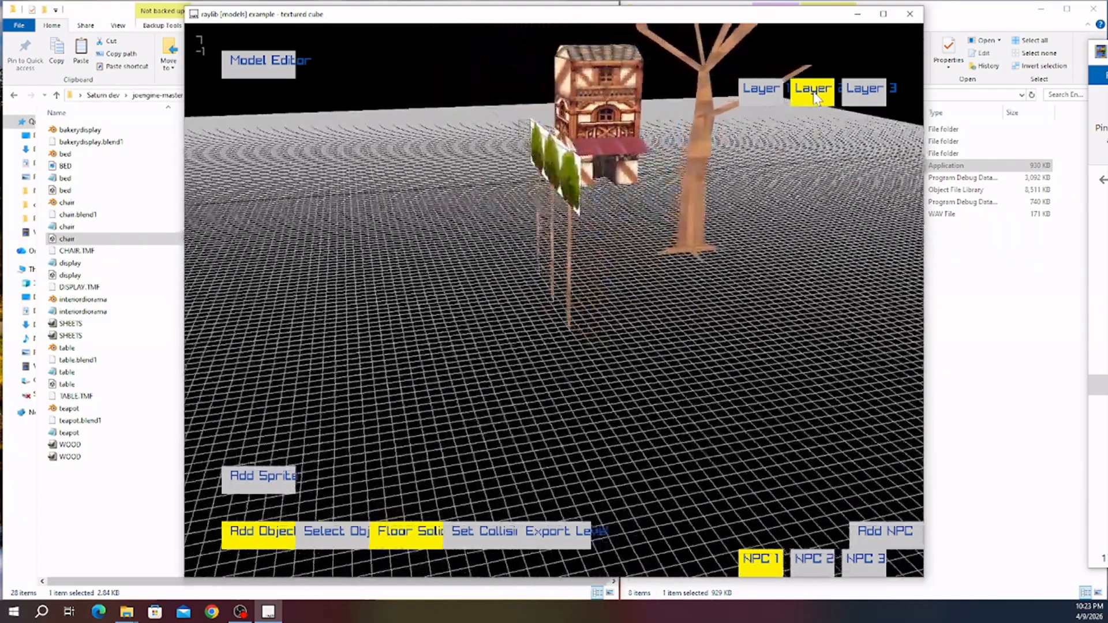
key("Left")
key("Up")
key("r")
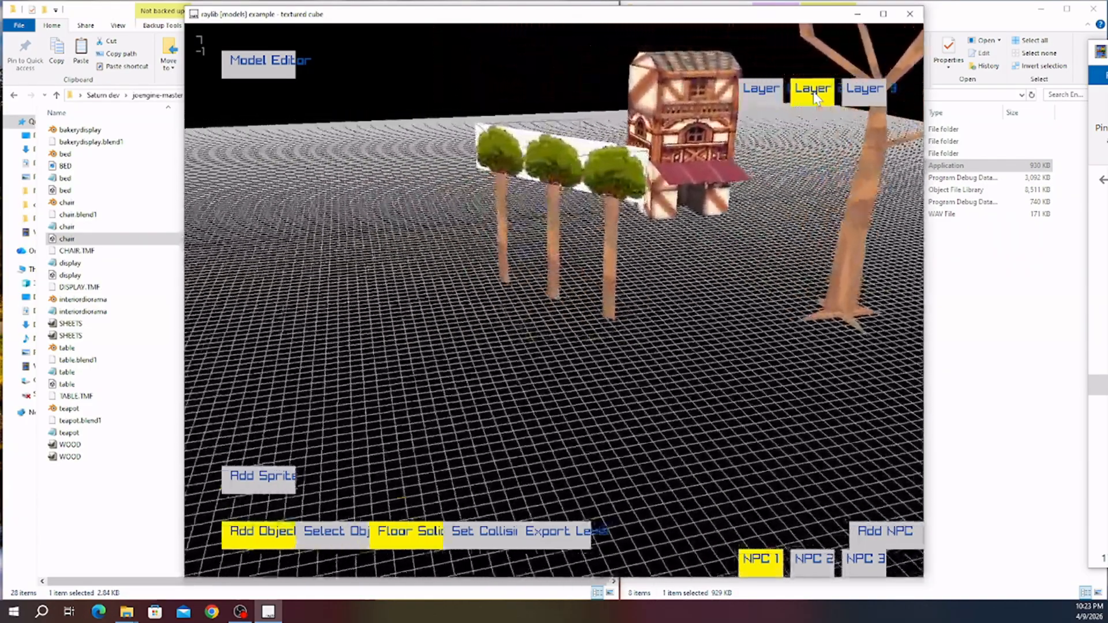
key("r")
key("Up")
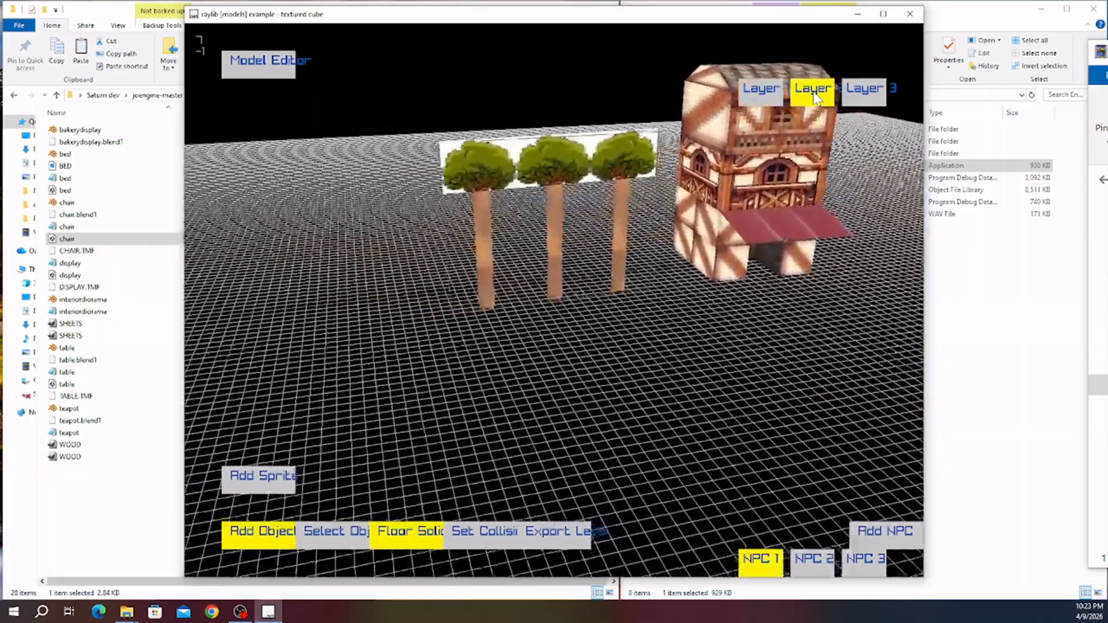
key("Up")
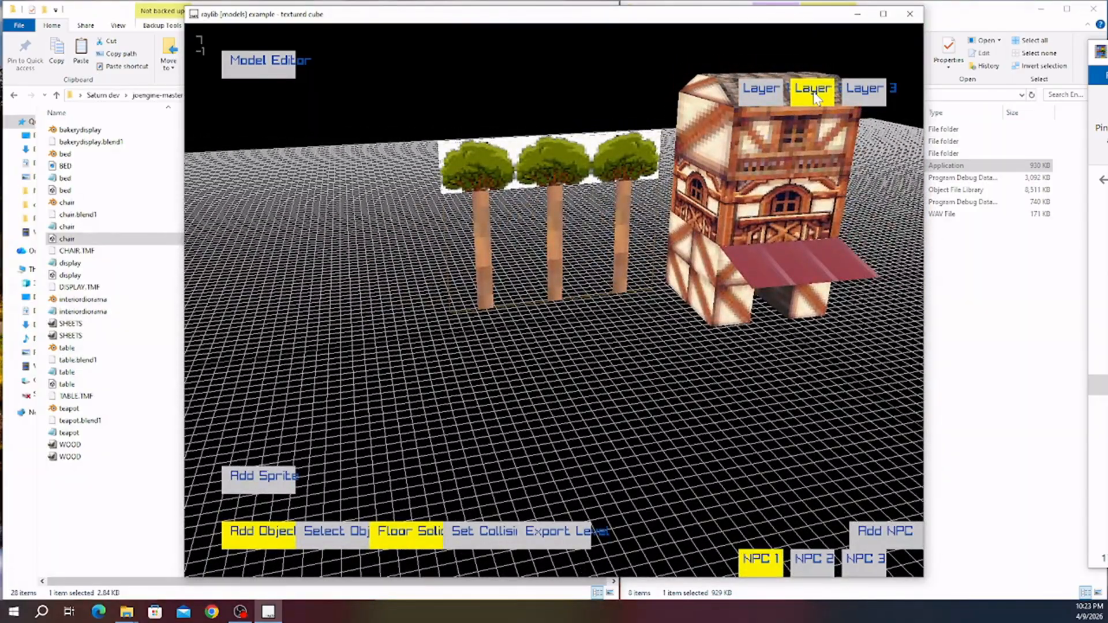
key("space")
- Place two more tree rows end to end along the building's right side
key("Right")
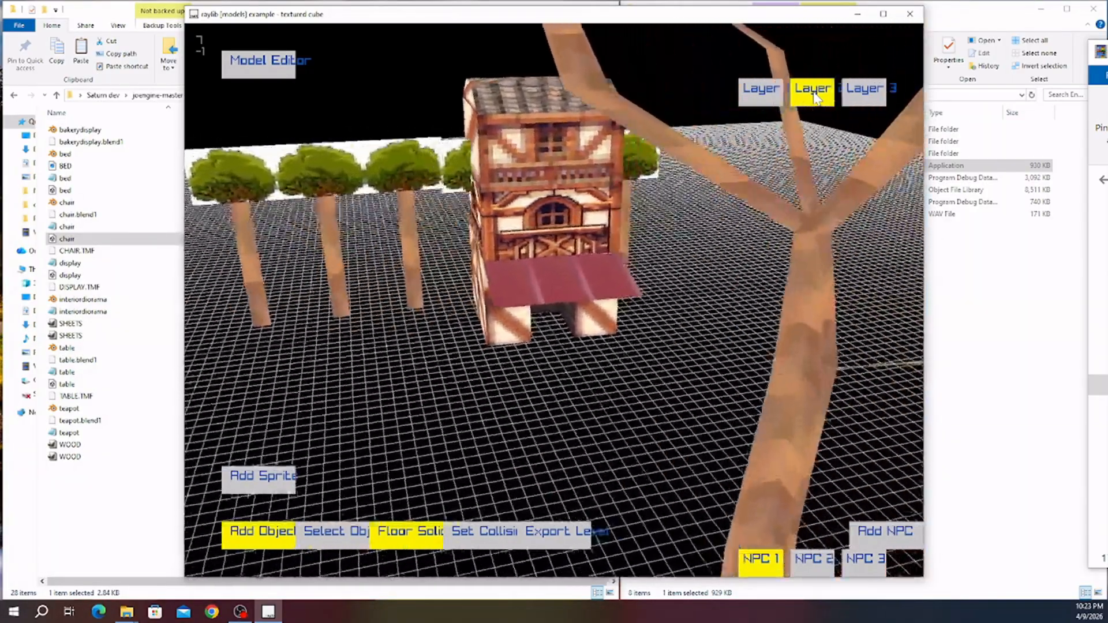
key("Right")
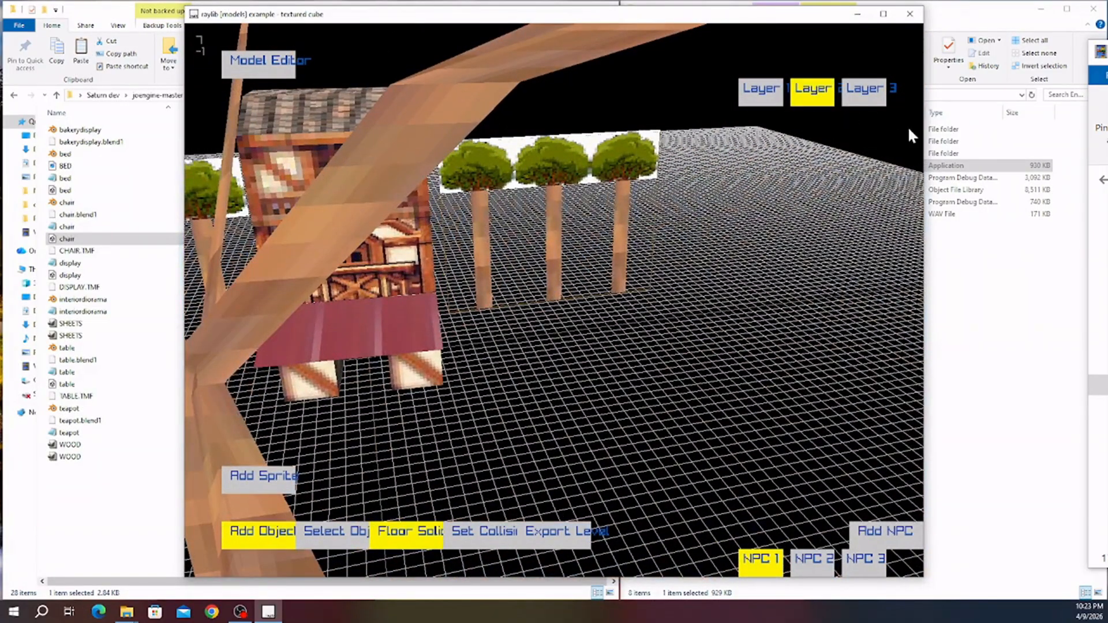
middle_click_drag(542, 381, 579, 398)
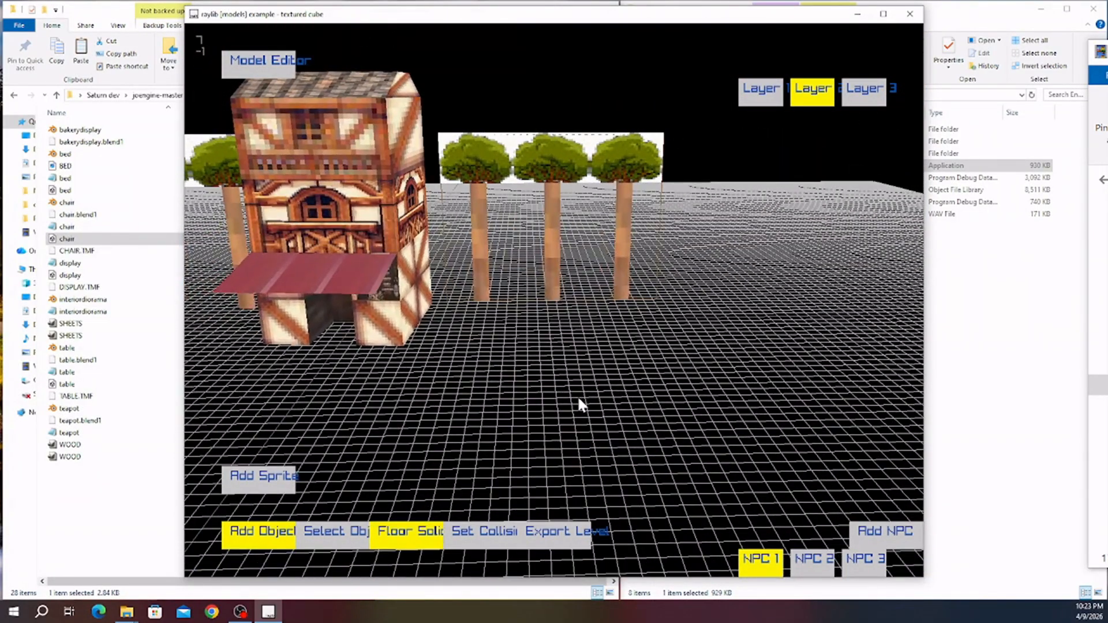
key("Down")
key("Left")
key("Right")
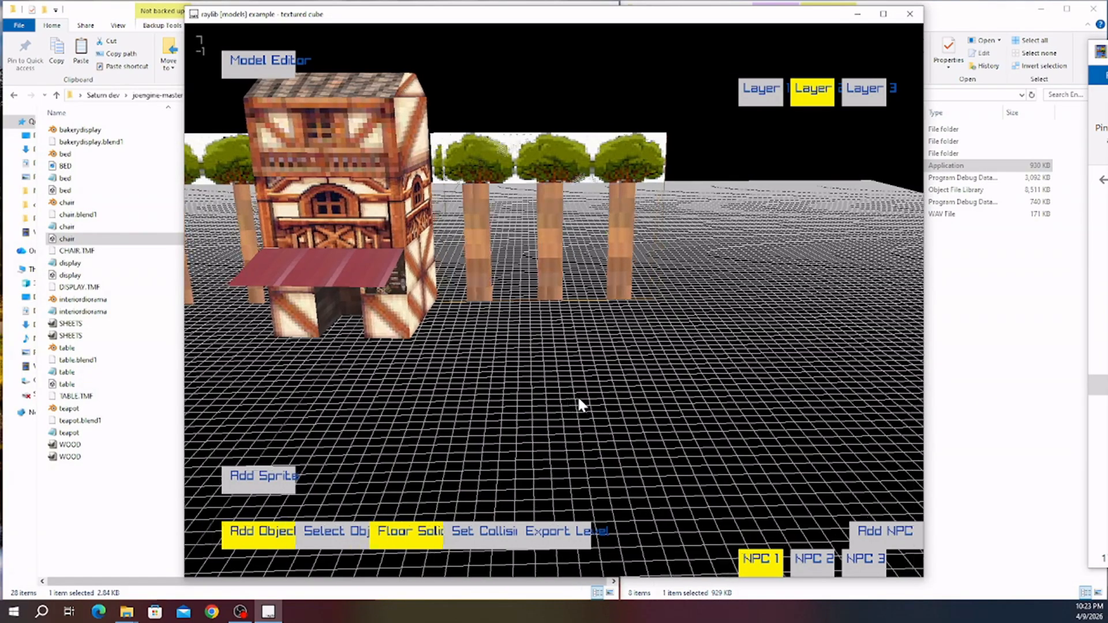
key("Up")
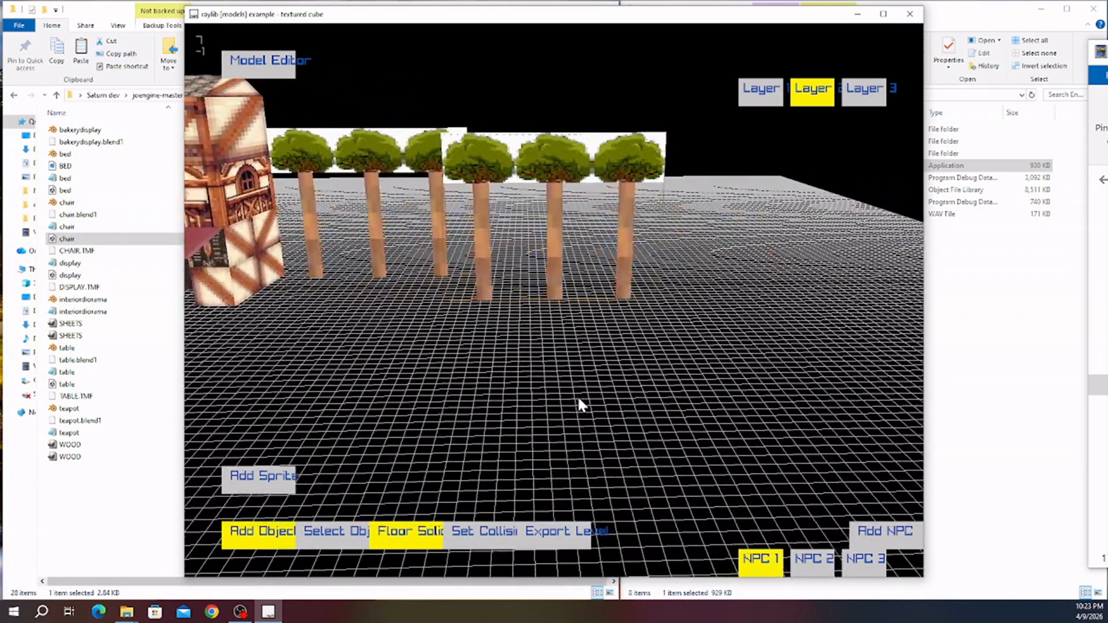
key("Right")
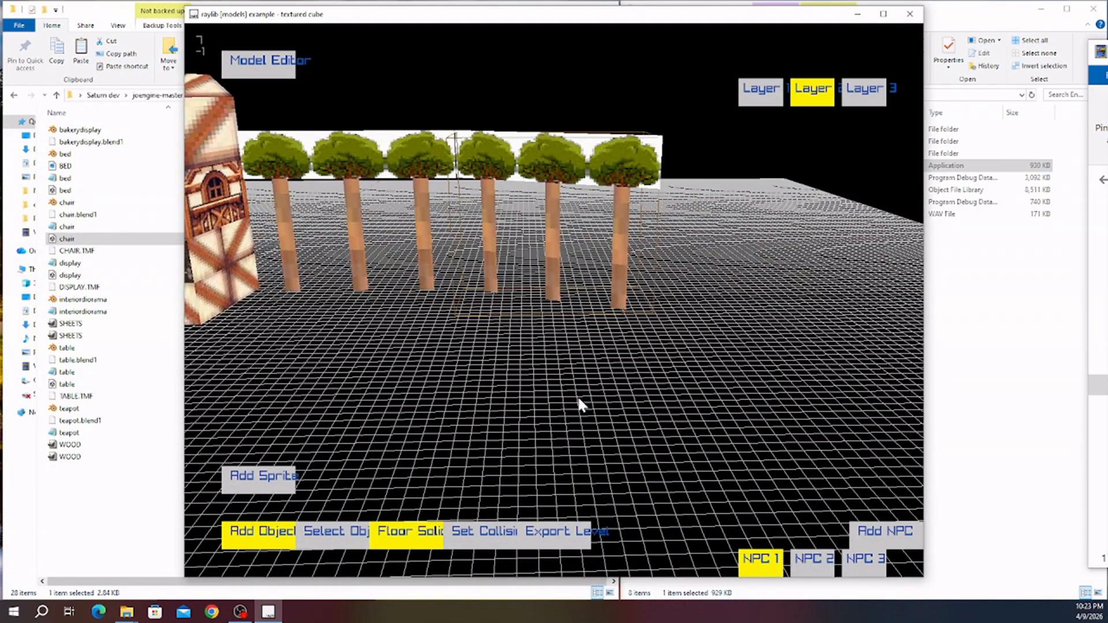
- Extend the tree line on the building's left with another adjoining row of three trees
key("Left")
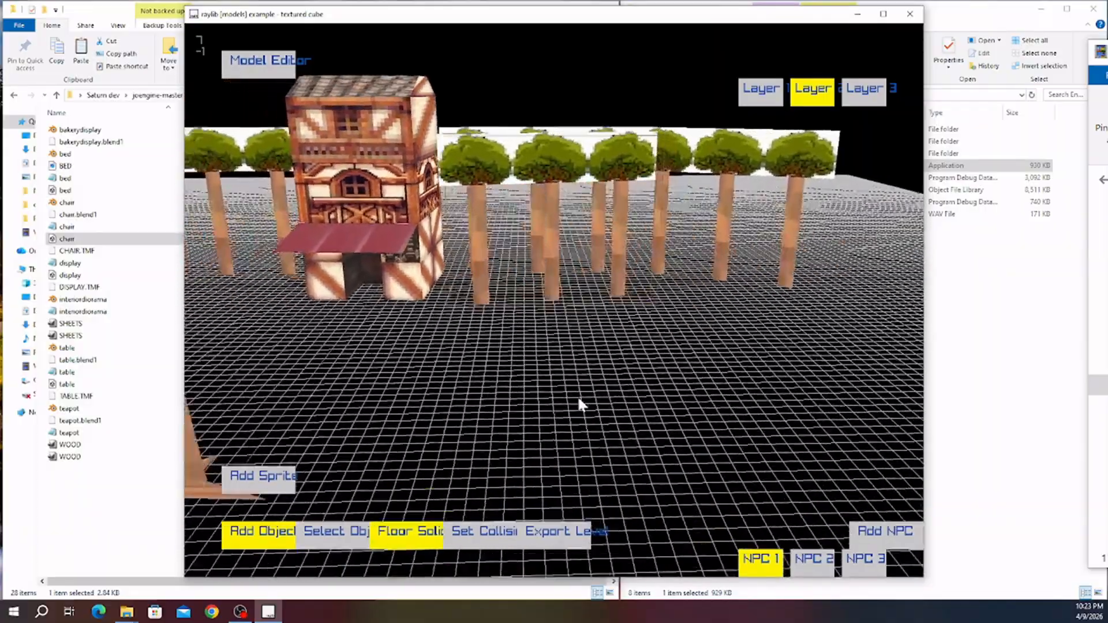
key("Left")
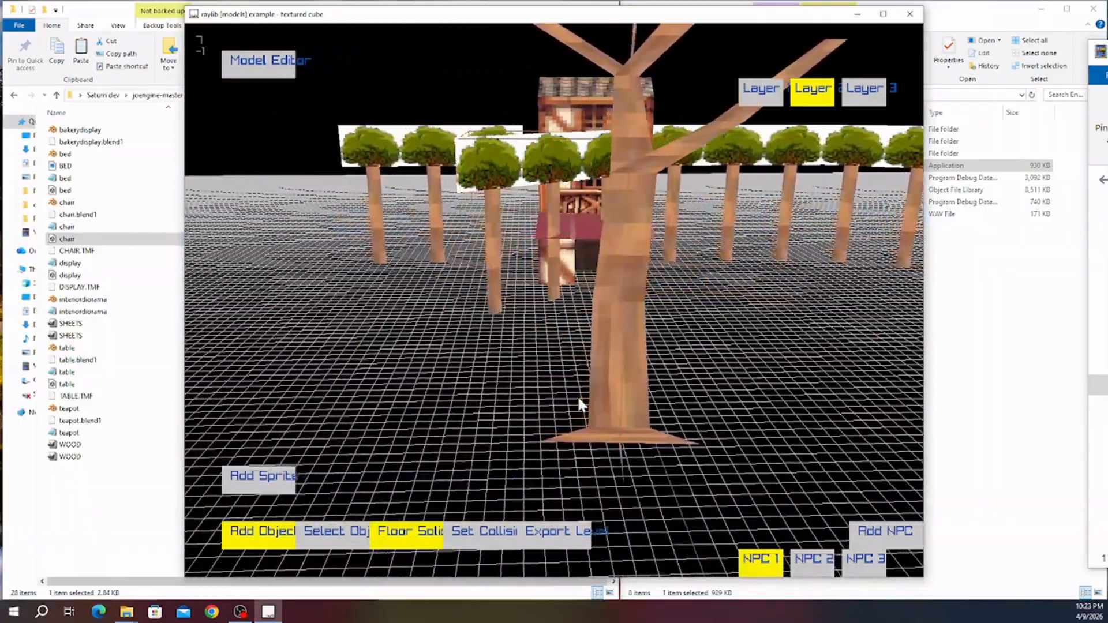
key("Left")
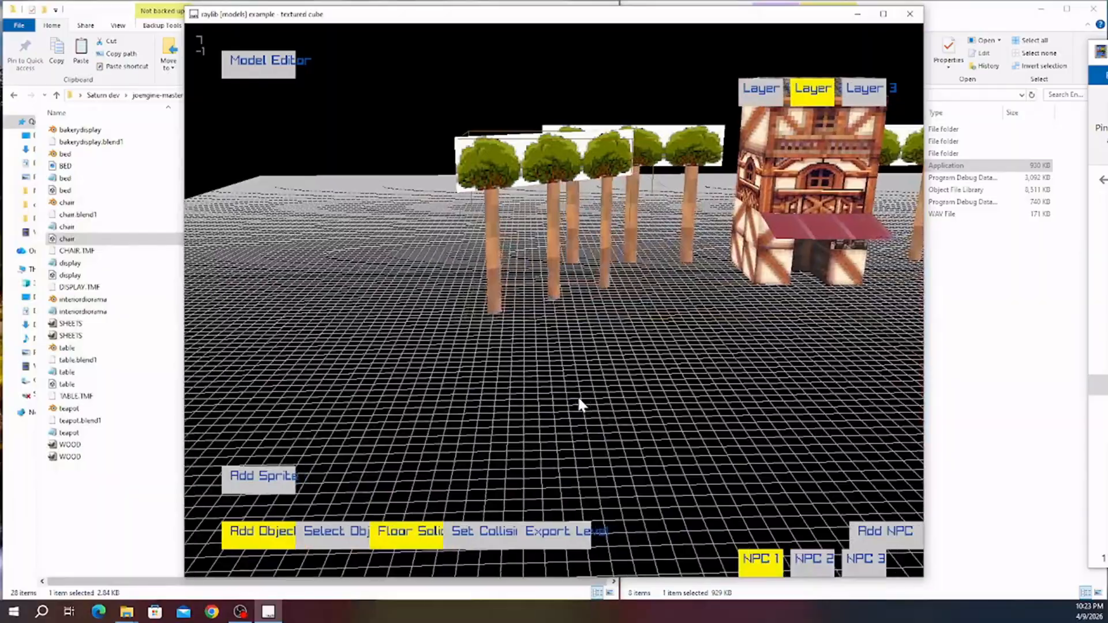
key("Left")
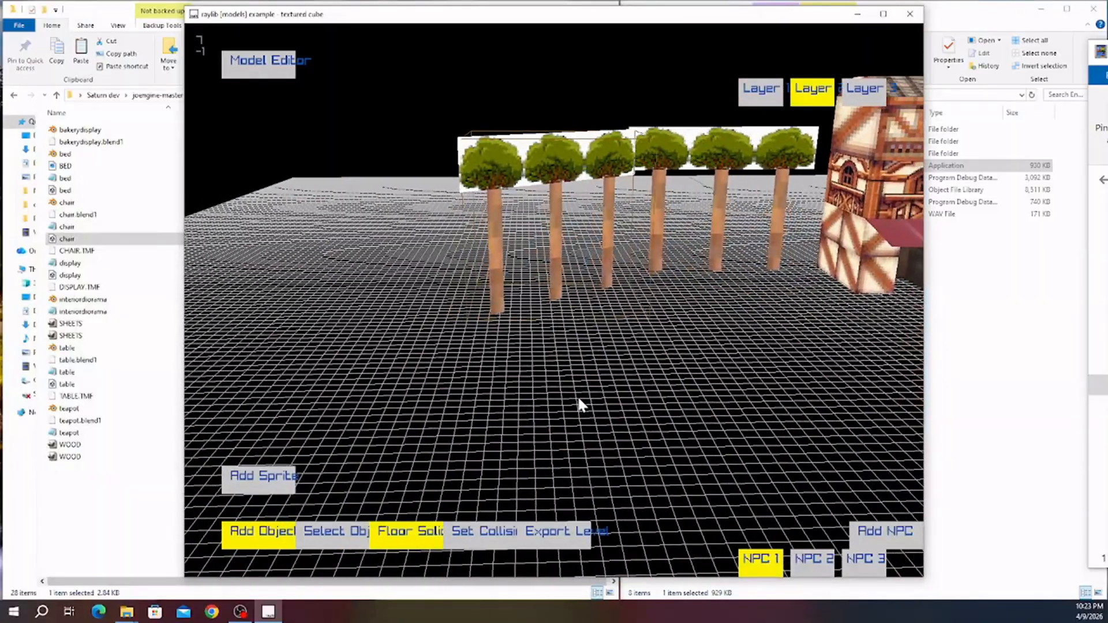
key("Left")
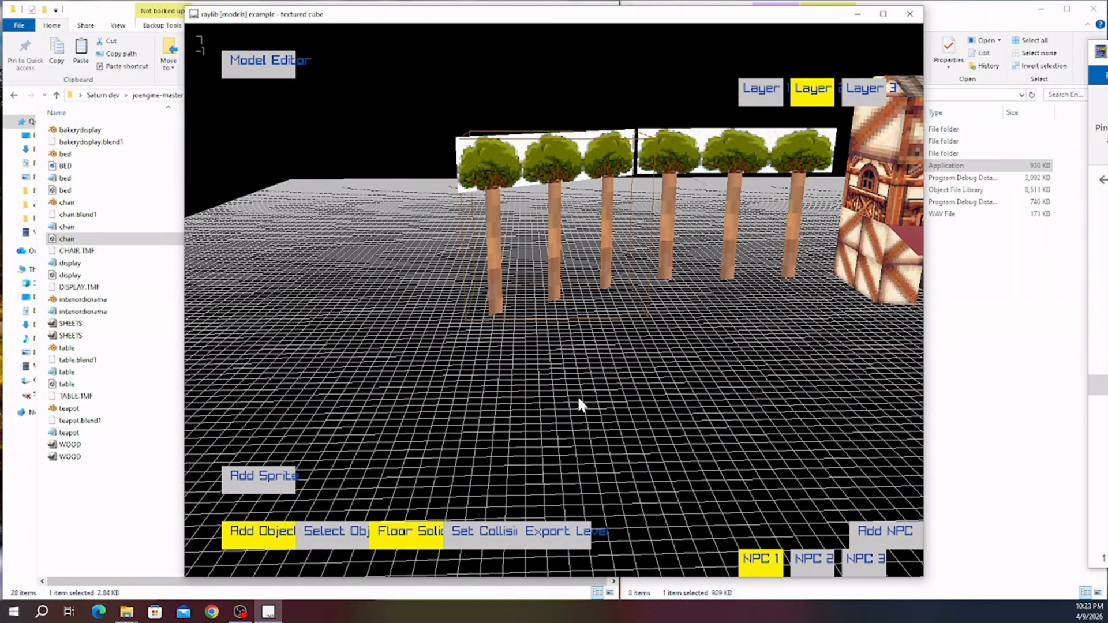
- Switch to the grass-topped boulder and place it in the open area in front of the tree line, near the bare tree
key("Down")
key("e")
key("Right")
key("Down")
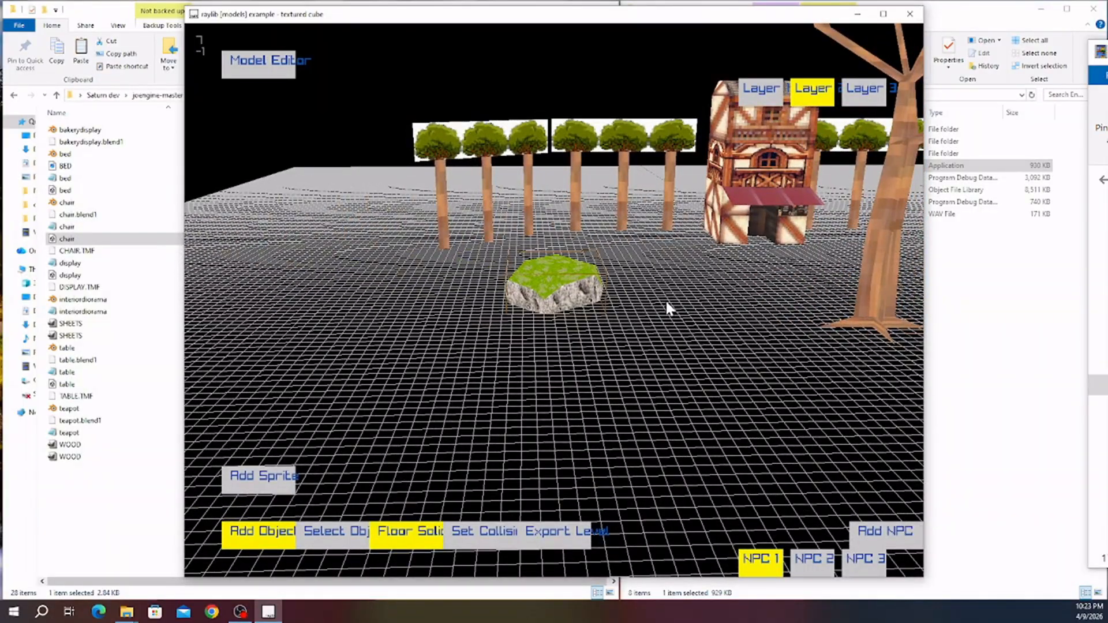
key("Right")
key("Up")
key("Left")
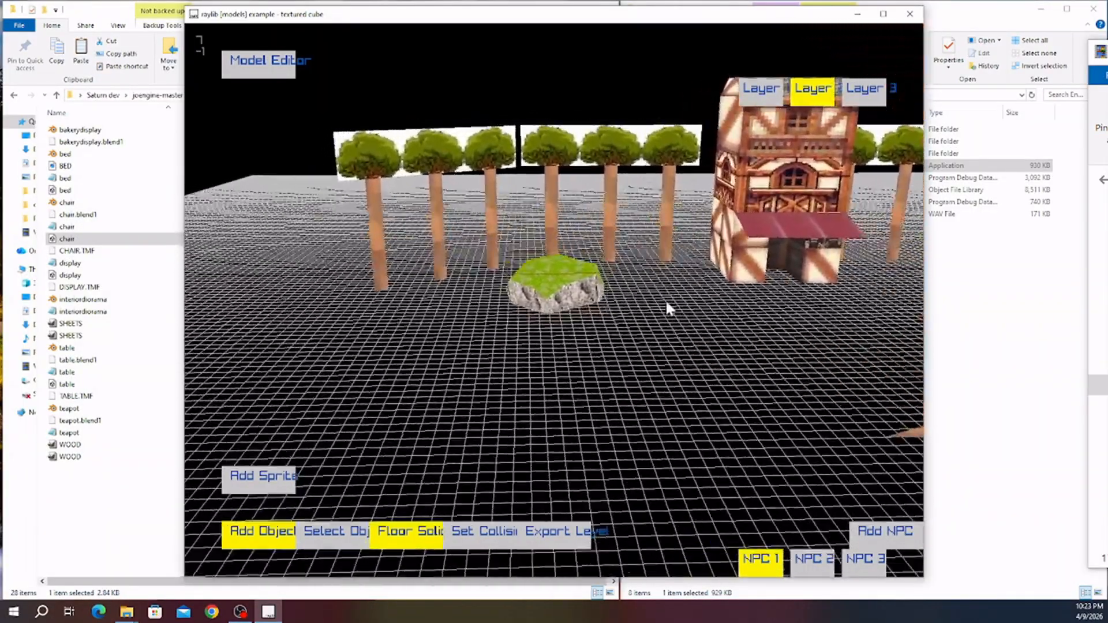
key("Left")
key("Down")
key("Right")
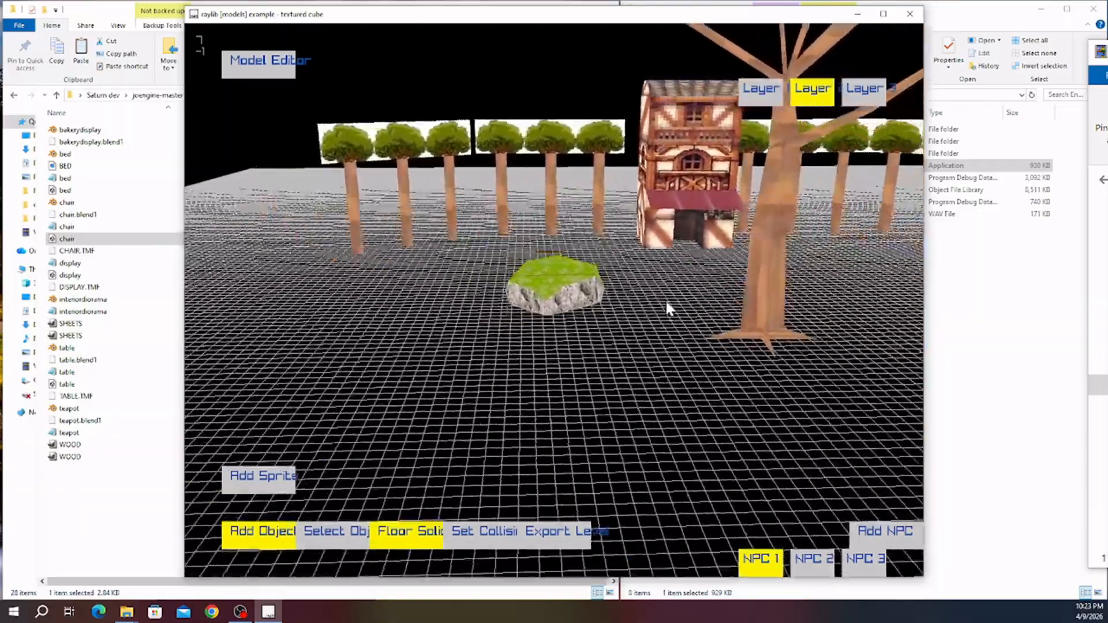
key("Down")
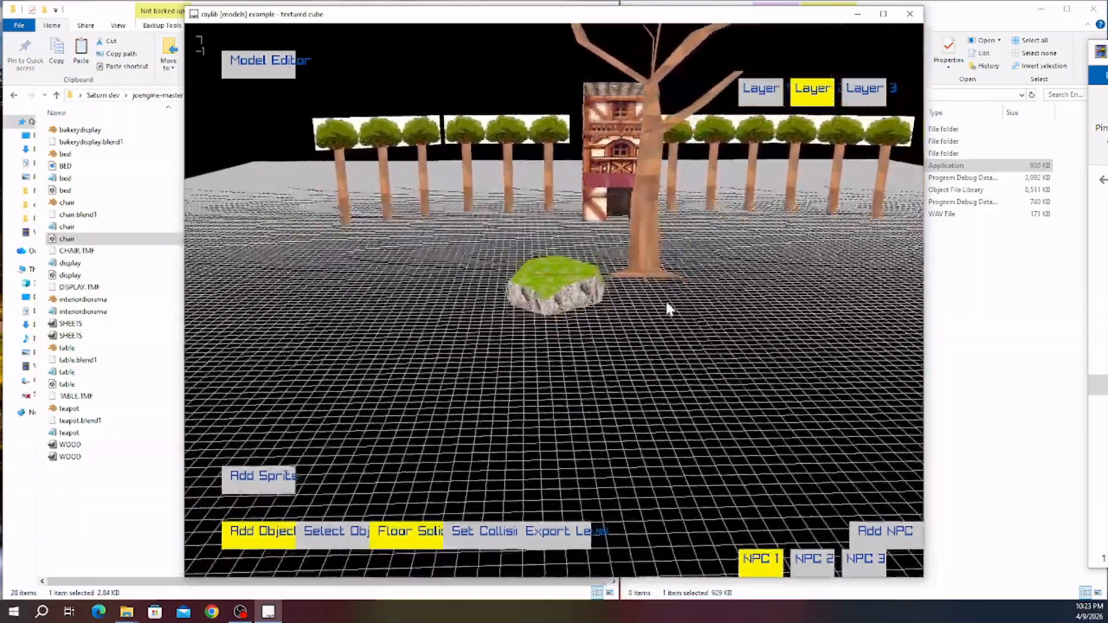
key("Down")
key("space")
- Switch the object being placed from the grass-topped boulder to the wooden table, and make Layer 3 the active layer
key("Up")
key("Left")
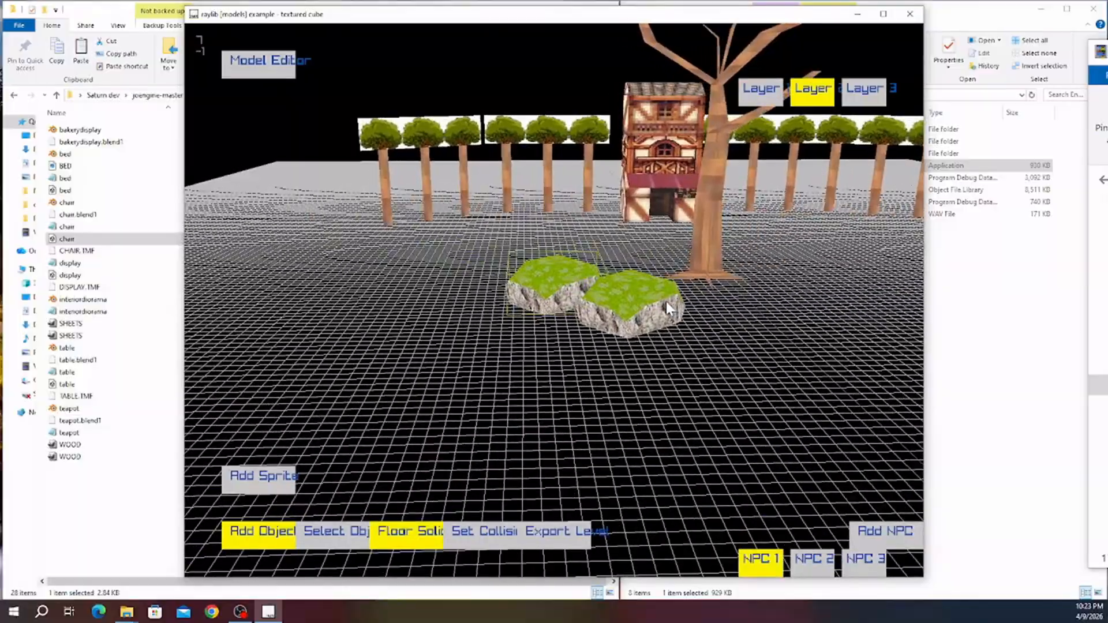
key("Tab")
key("Left")
key("Up")
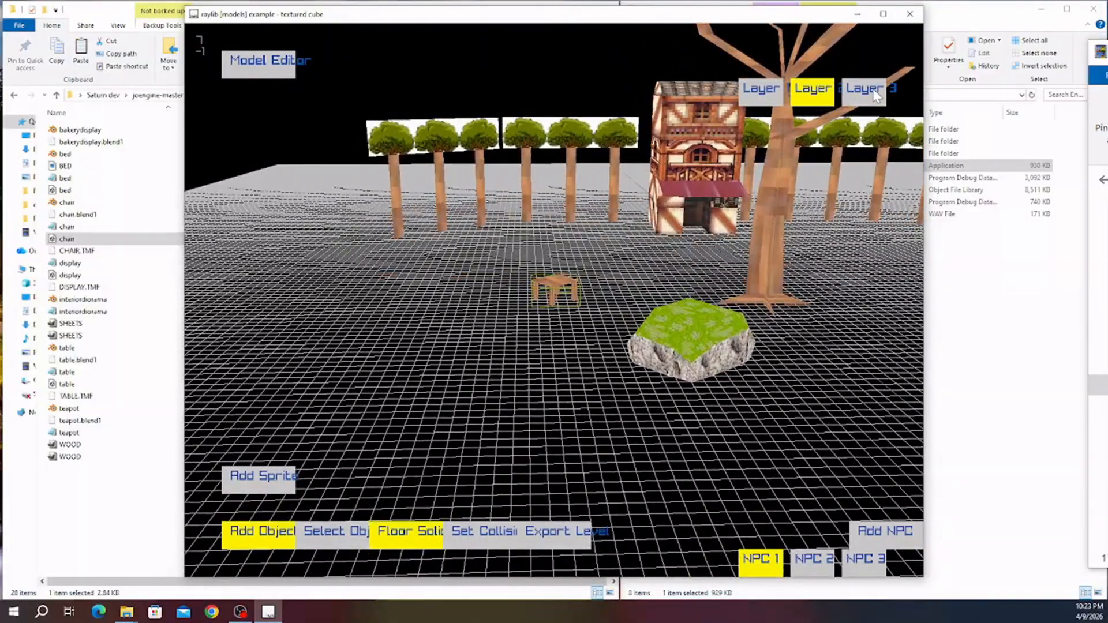
left_click(873, 89)
- Rotate the wooden table to line up with the building front and place it just right of the entrance, by the awning
key("Up")
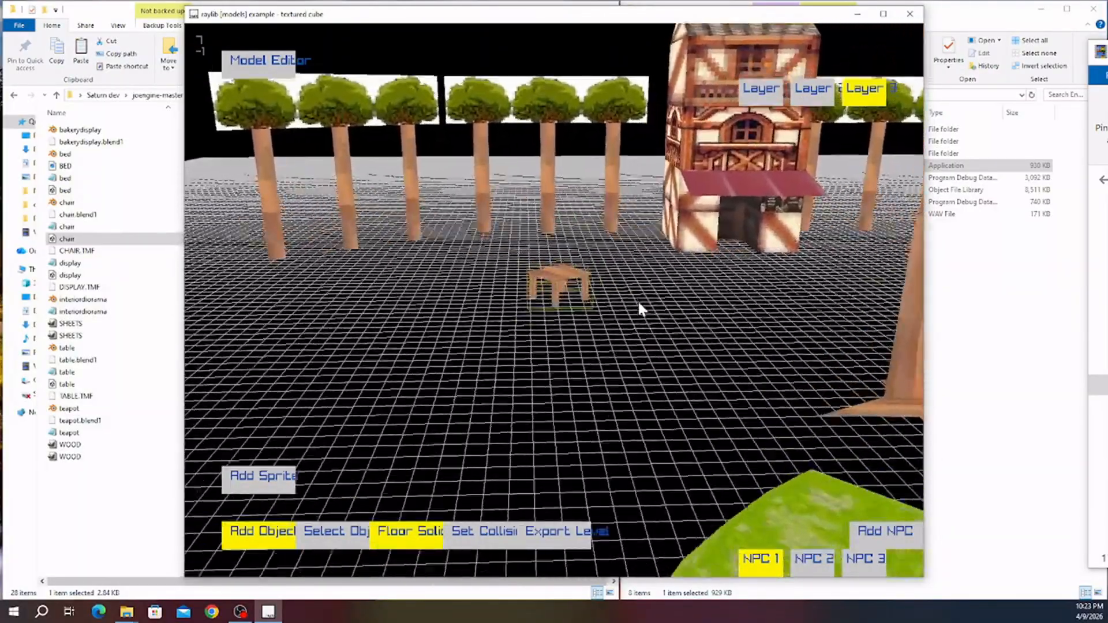
key("Up")
middle_click_drag(639, 304, 488, 316)
key("Right")
key("r")
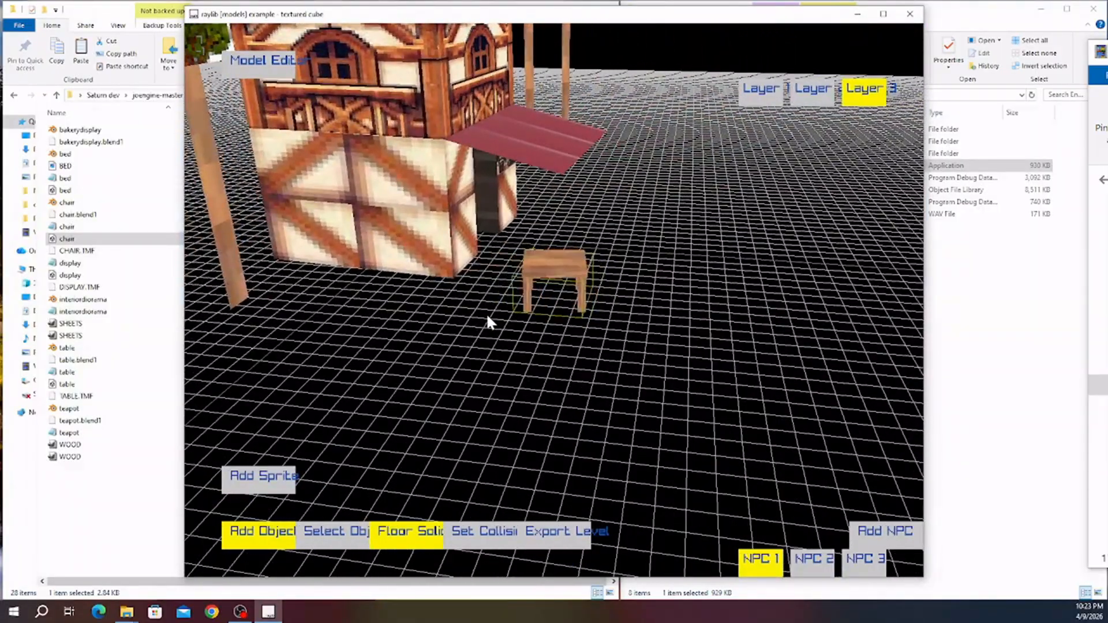
key("r")
key("Up")
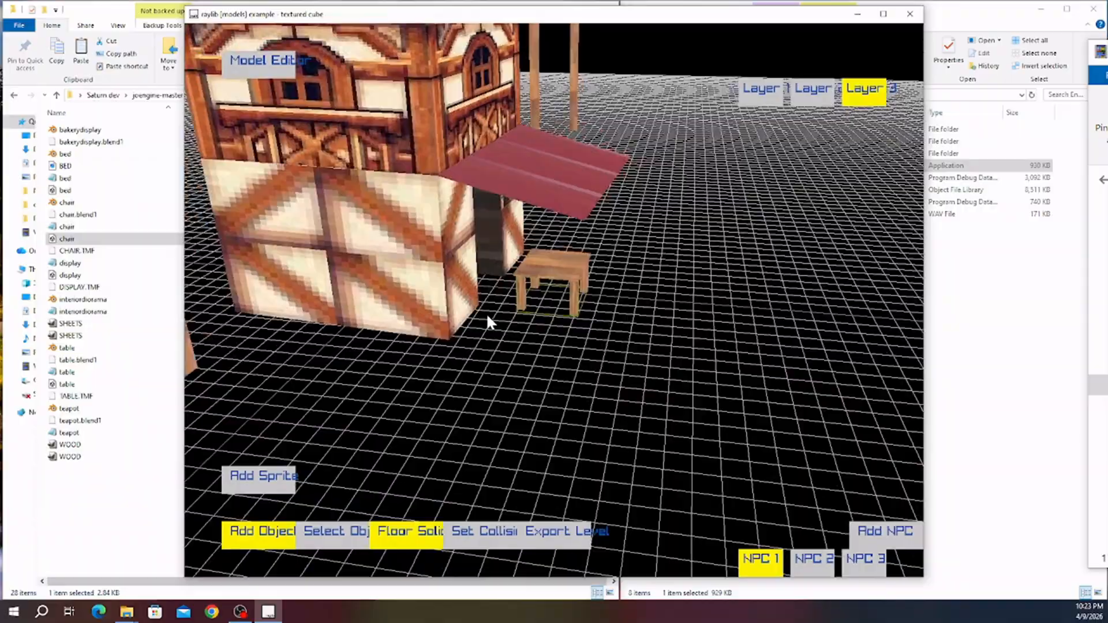
key("Right")
key("r")
key("Up")
key("Right")
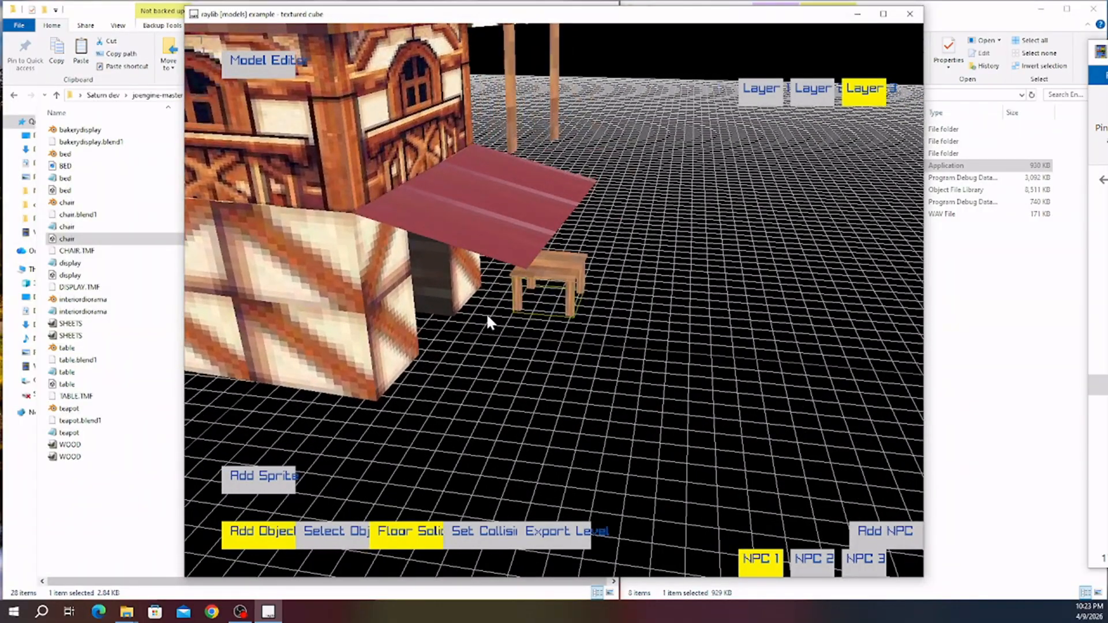
key("Down")
key("Up")
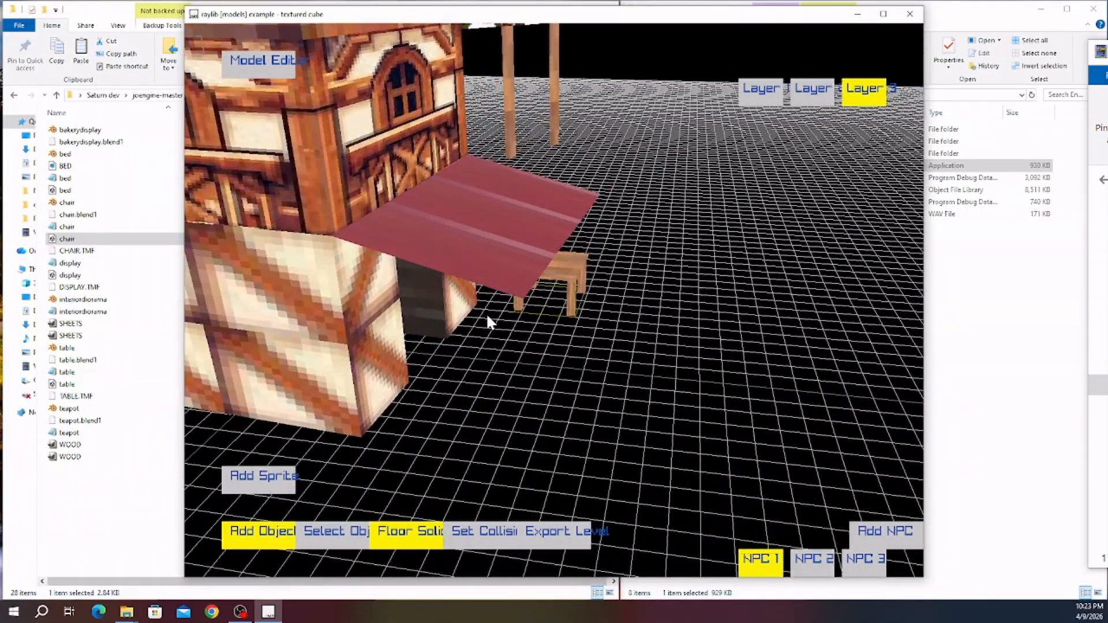
- Place a second wooden table in front of the building, to the left of the entrance
key("Down")
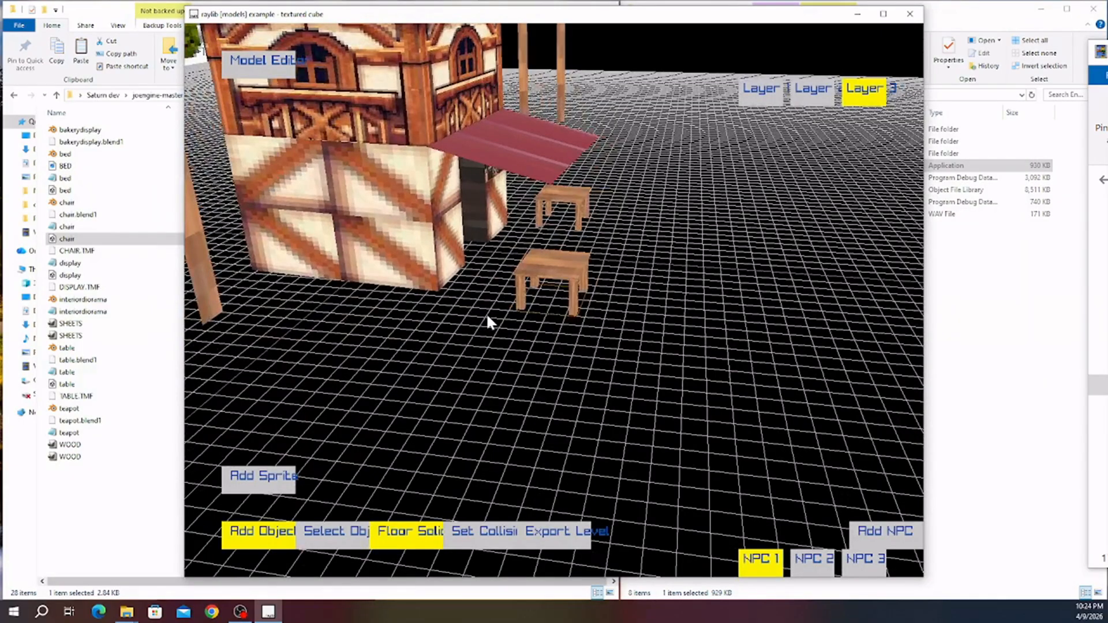
key("space")
key("Down")
- Switch to the wooden chair and place it at the left end of the table left of the entrance
key("Tab")
key("Left")
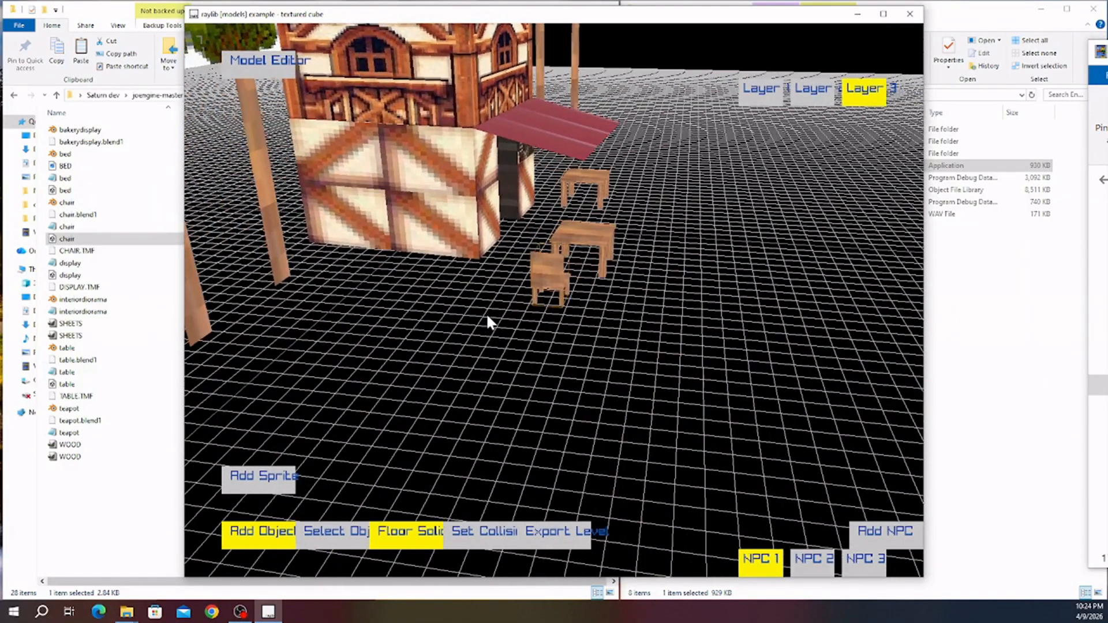
key("Right")
key("Right")
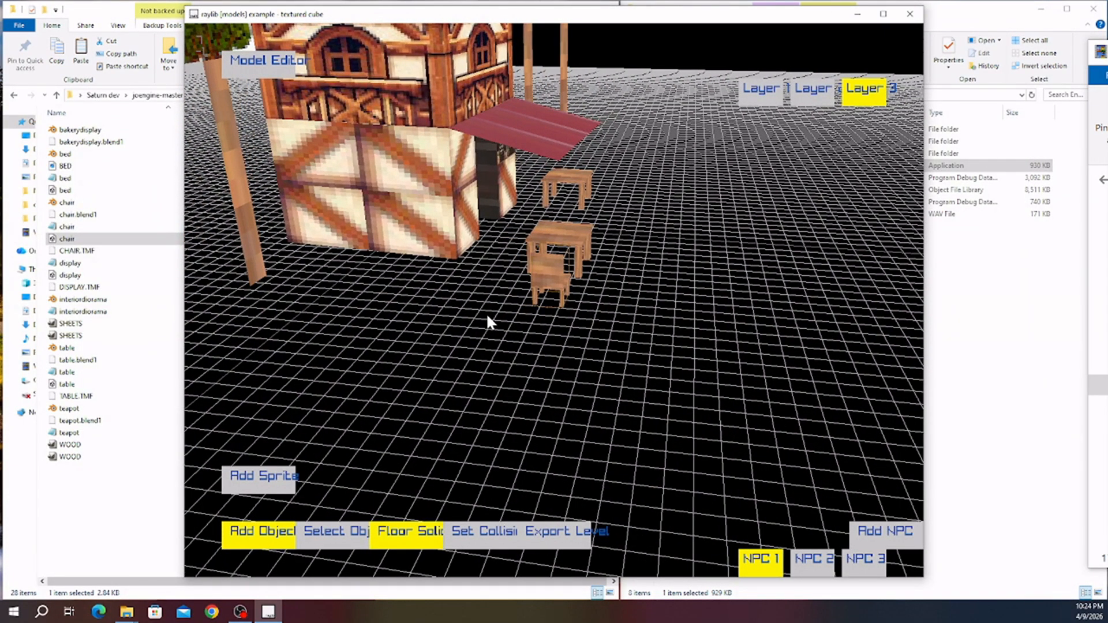
key("space")
- Turn the chair around and place it at the right end of the table right of the entrance
key("Right")
key("Up")
key("Up")
key("r")
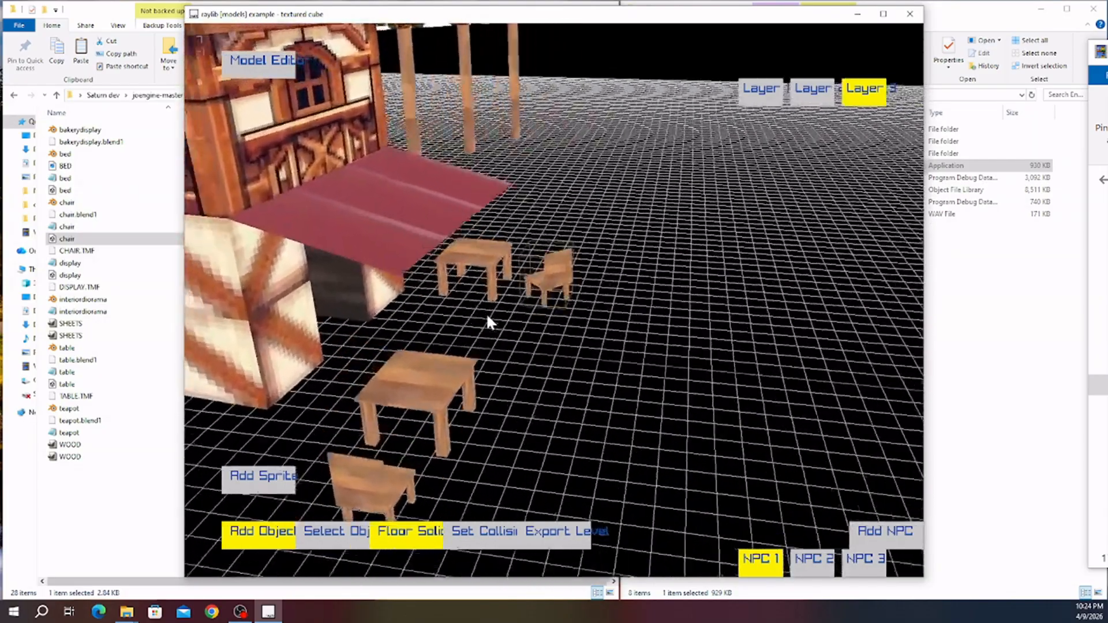
key("Left")
key("Left")
key("Up")
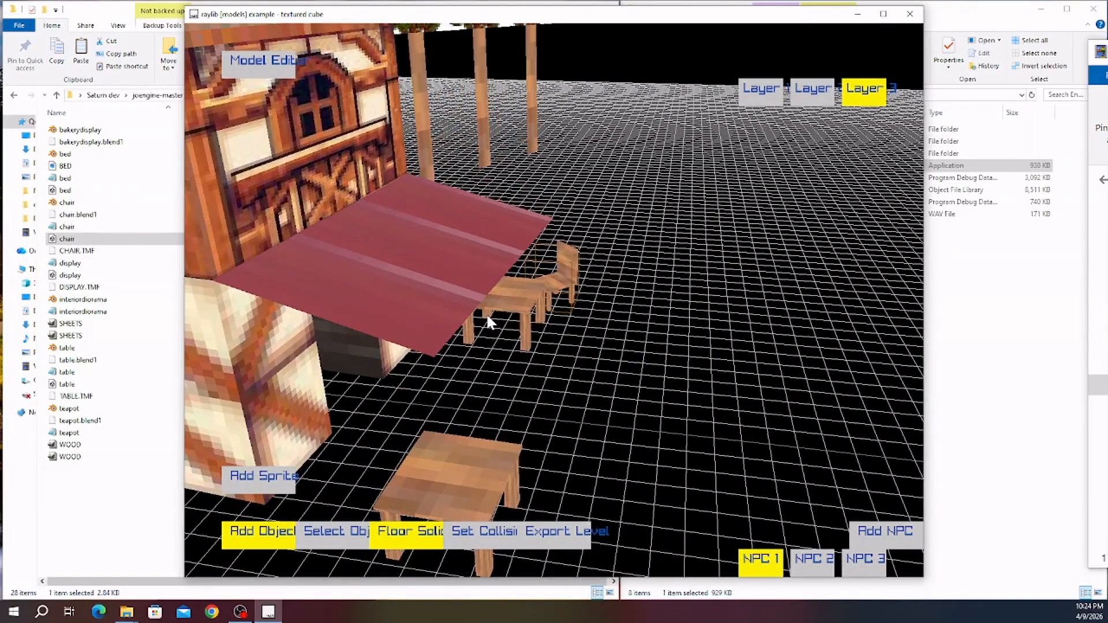
key("Up")
key("Down")
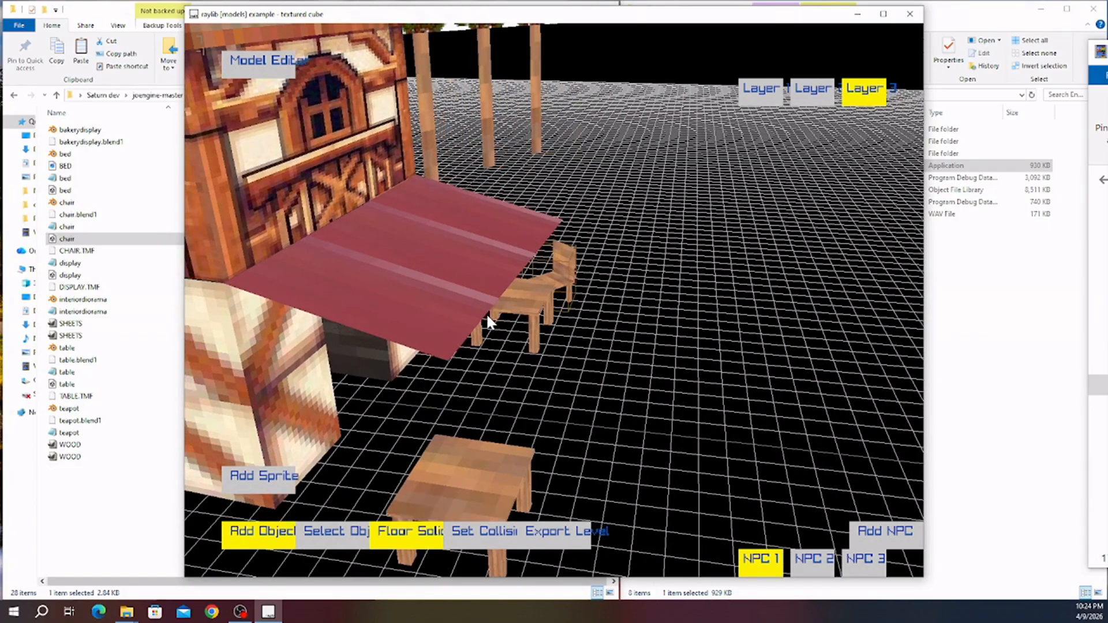
- Rotate the chair to face the building and place one at the outer long side of each table
key("r")
key("Left")
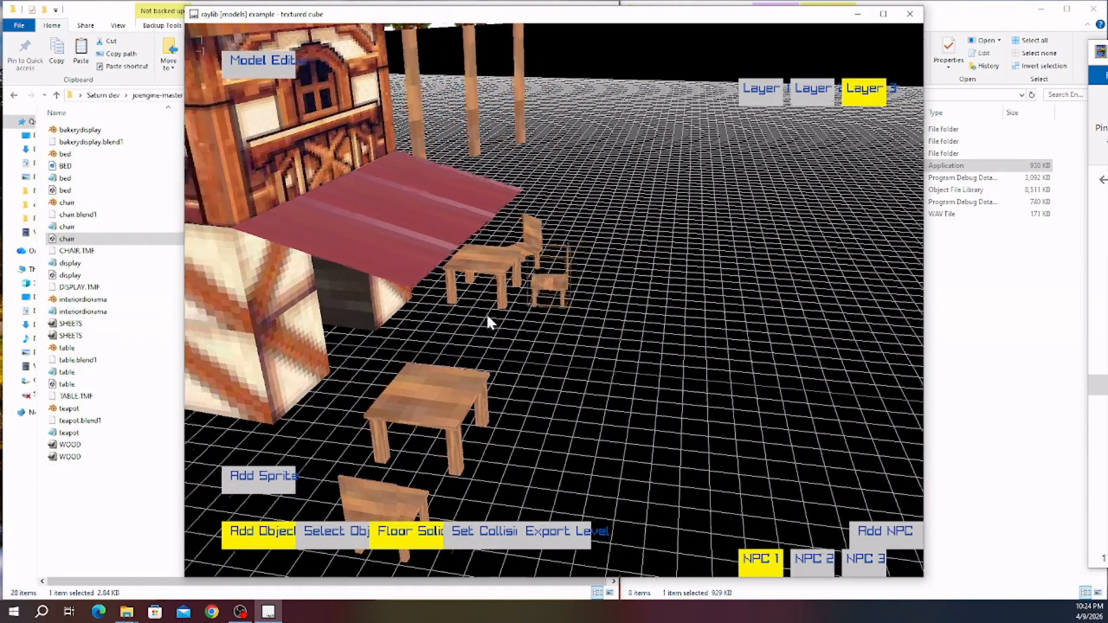
key("Down")
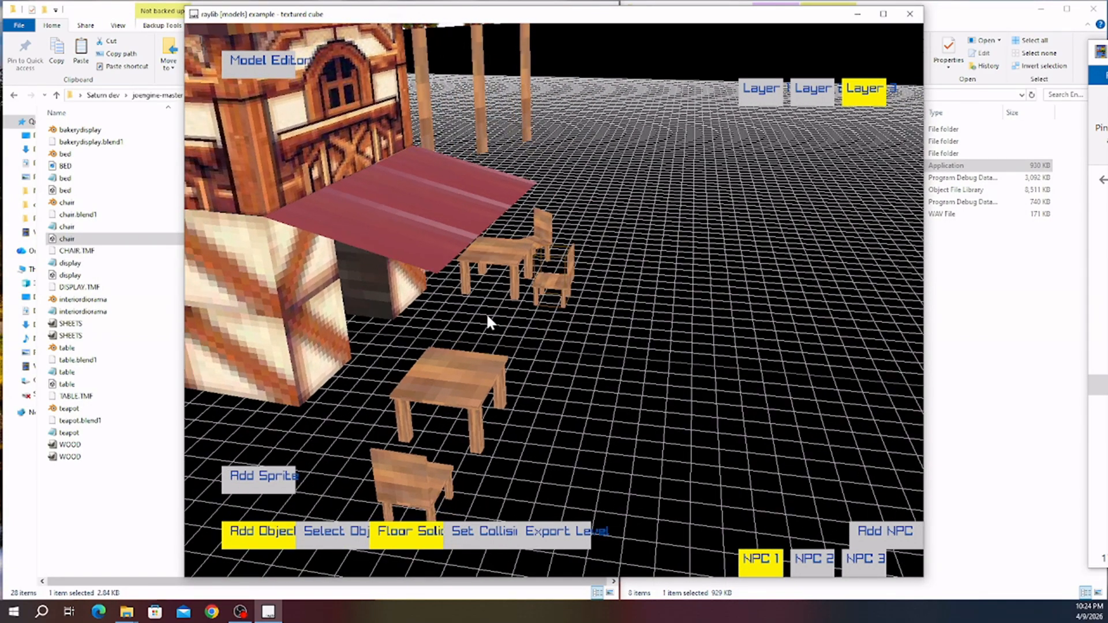
key("Up")
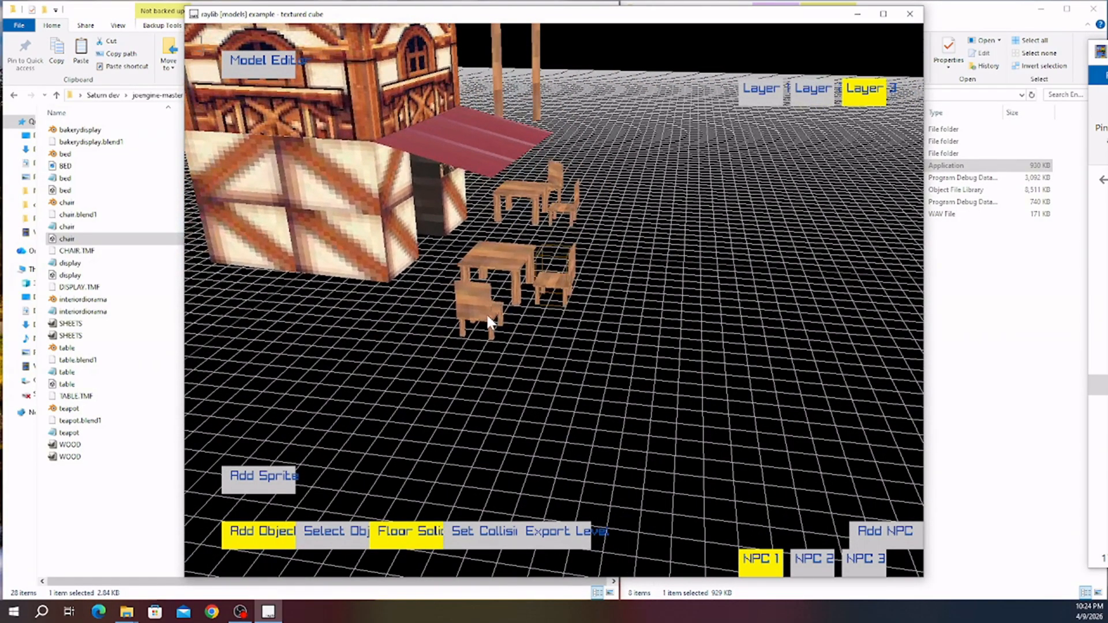
- Switch to the grey stone-brick model, rotate it to face the tree line, and place it against the building's left front corner
key("e")
key("Up")
key("Left")
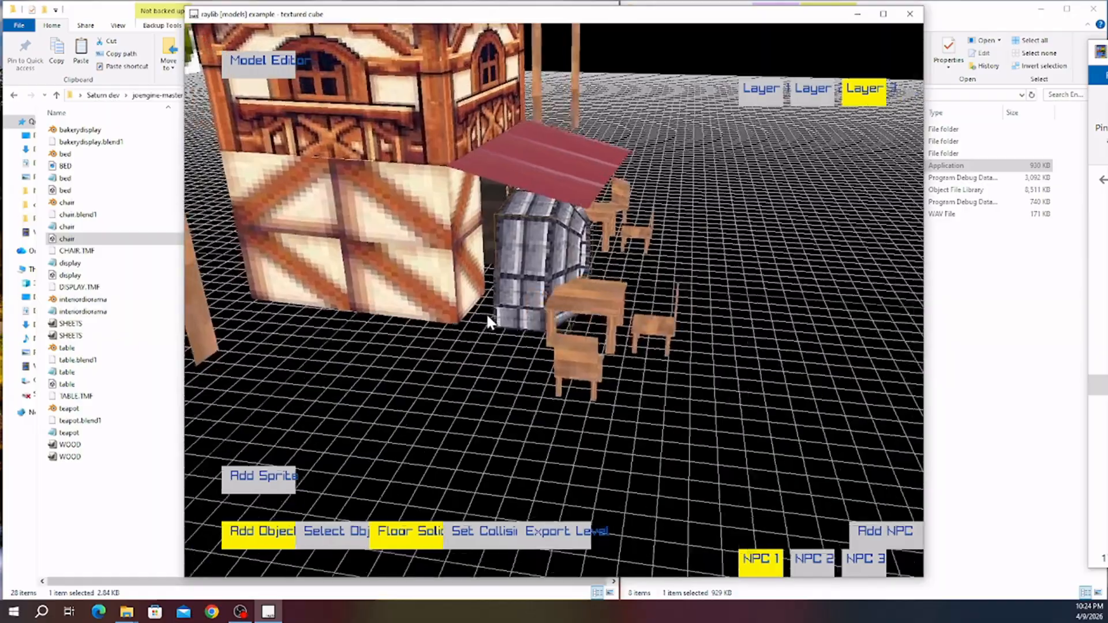
key("Left")
key("Down")
key("r")
key("Left")
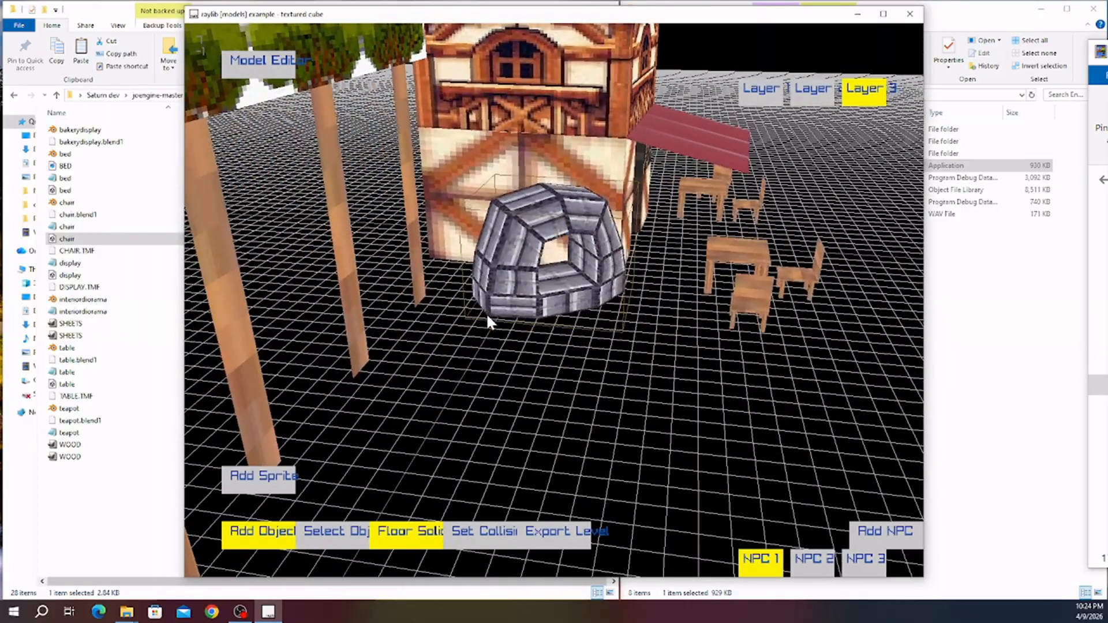
key("r")
middle_click_drag(486, 313, 752, 350)
key("s")
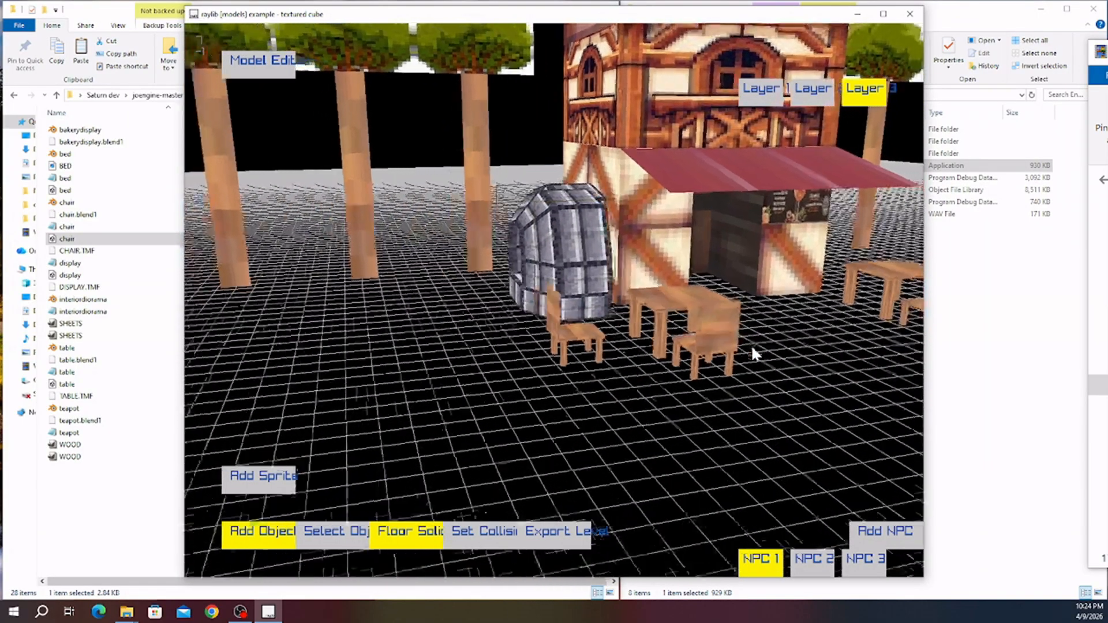
key("a")
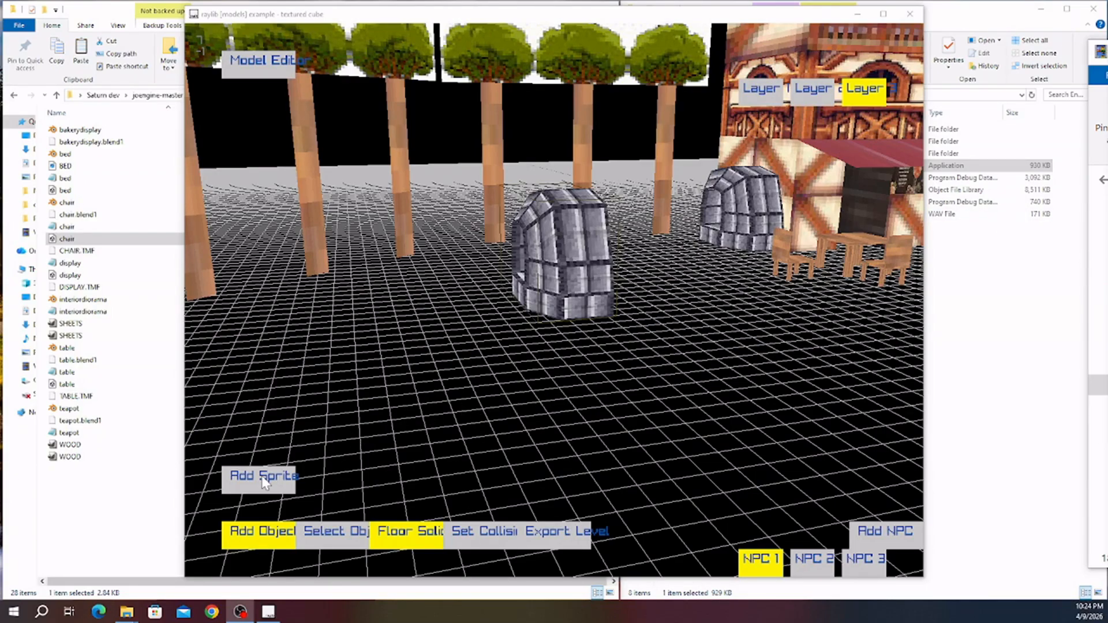
- Switch from adding objects to adding sprites and bring the foliage sprite over to the bare tree near the boulder
left_click(265, 546)
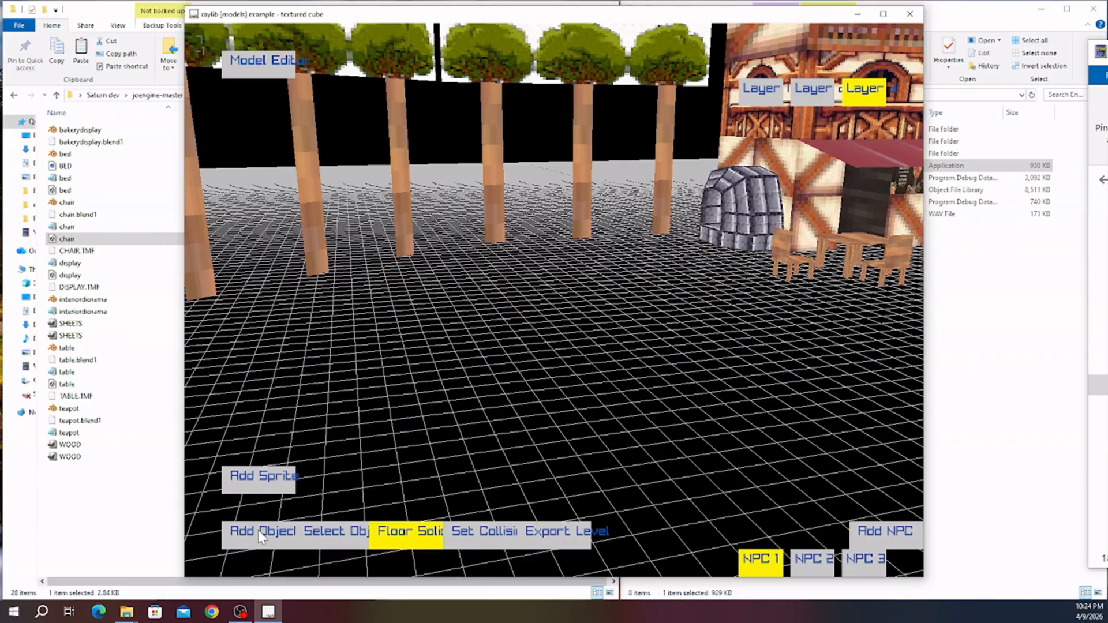
left_click(264, 488)
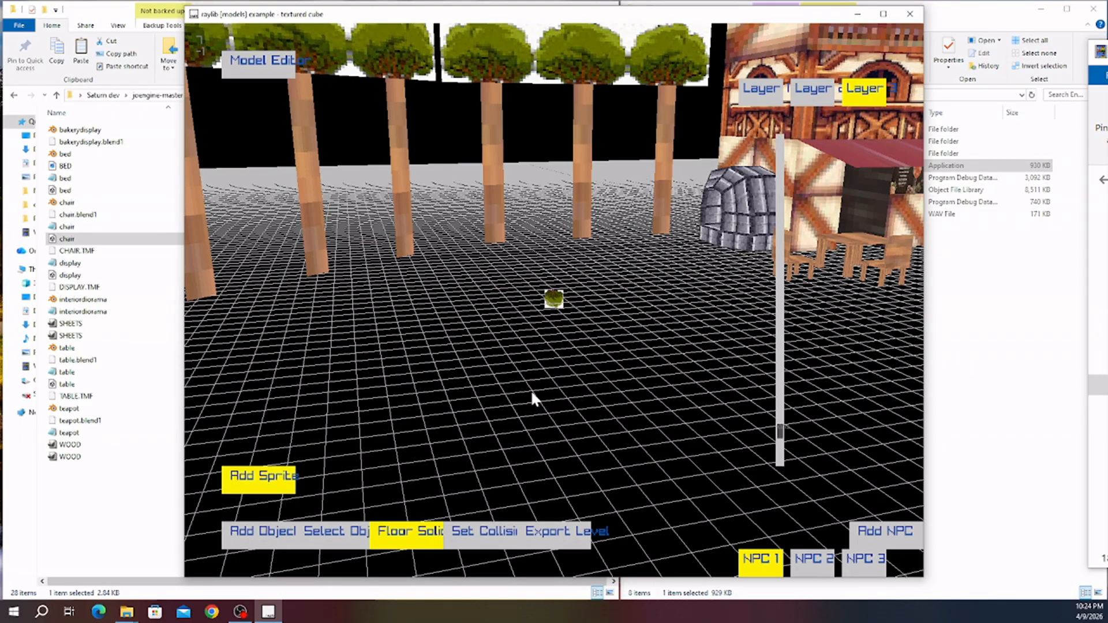
middle_click_drag(532, 392, 283, 397)
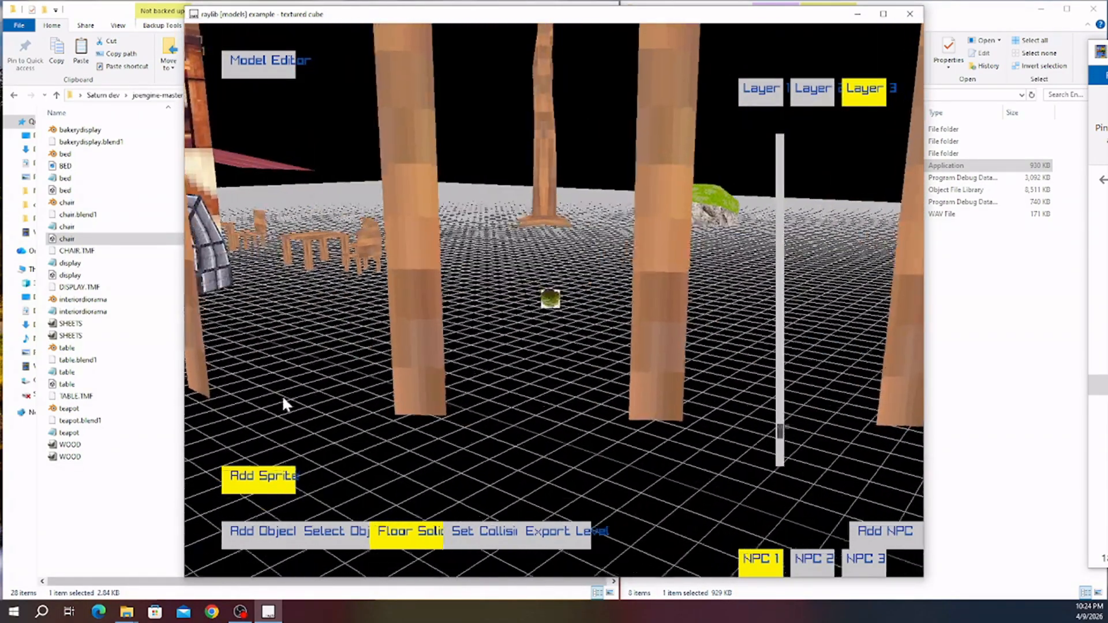
key("w")
key("d")
key("a")
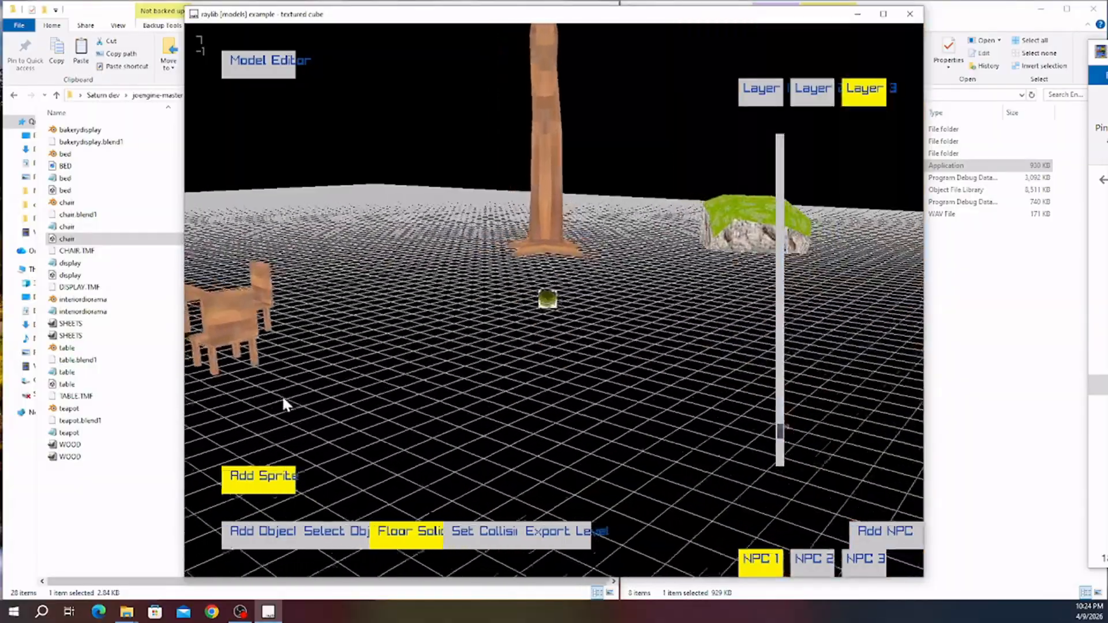
middle_click_drag(283, 400, 760, 394)
key("w")
key("a")
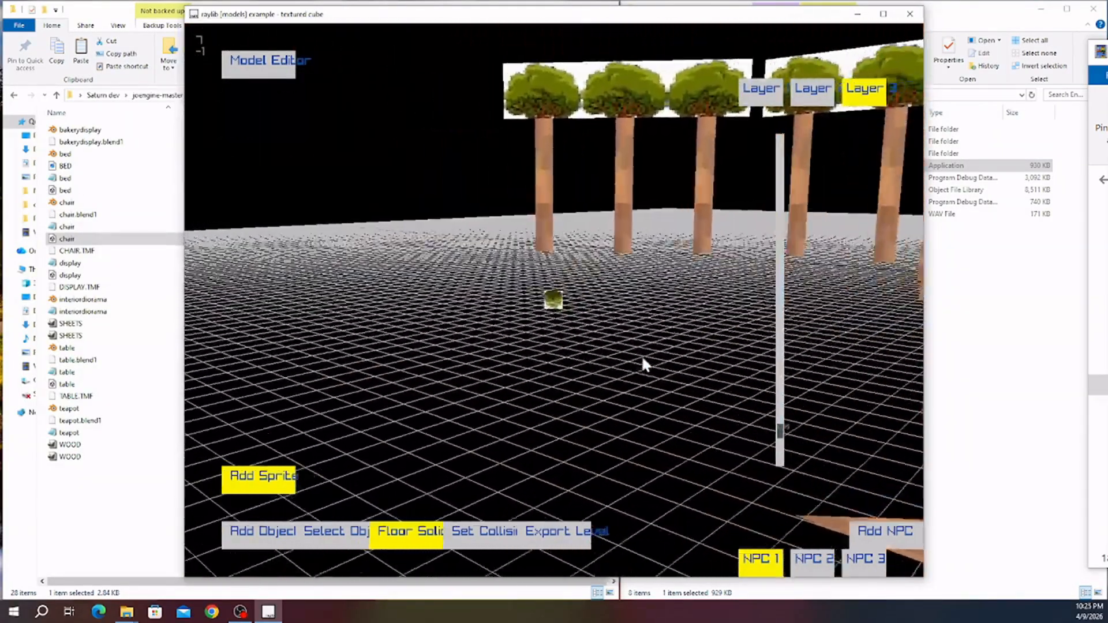
key("a")
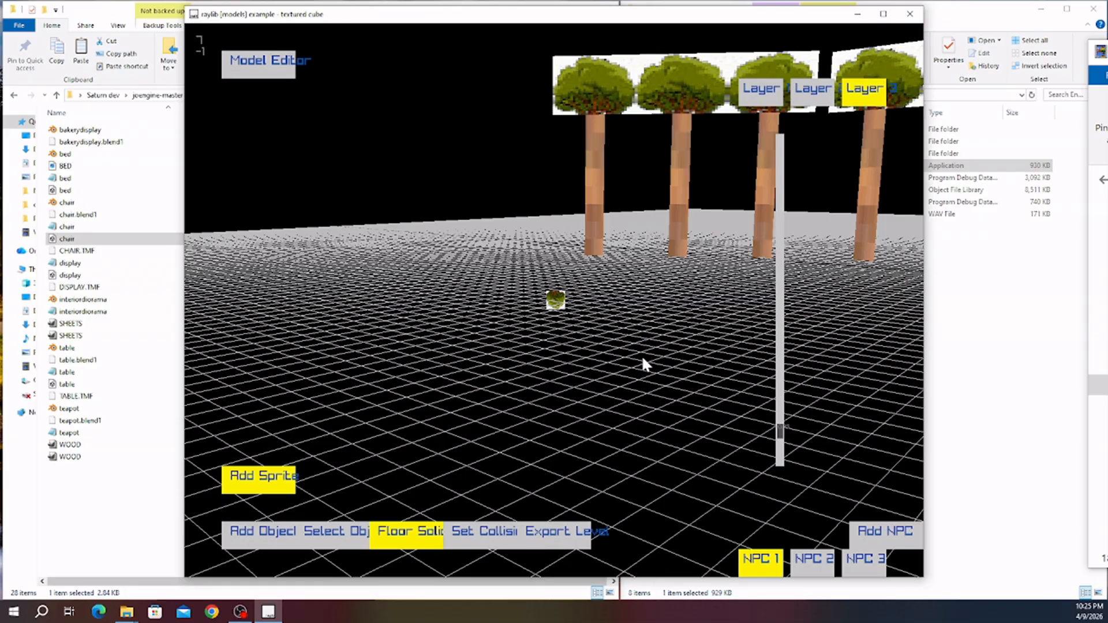
middle_click_drag(643, 358, 317, 359)
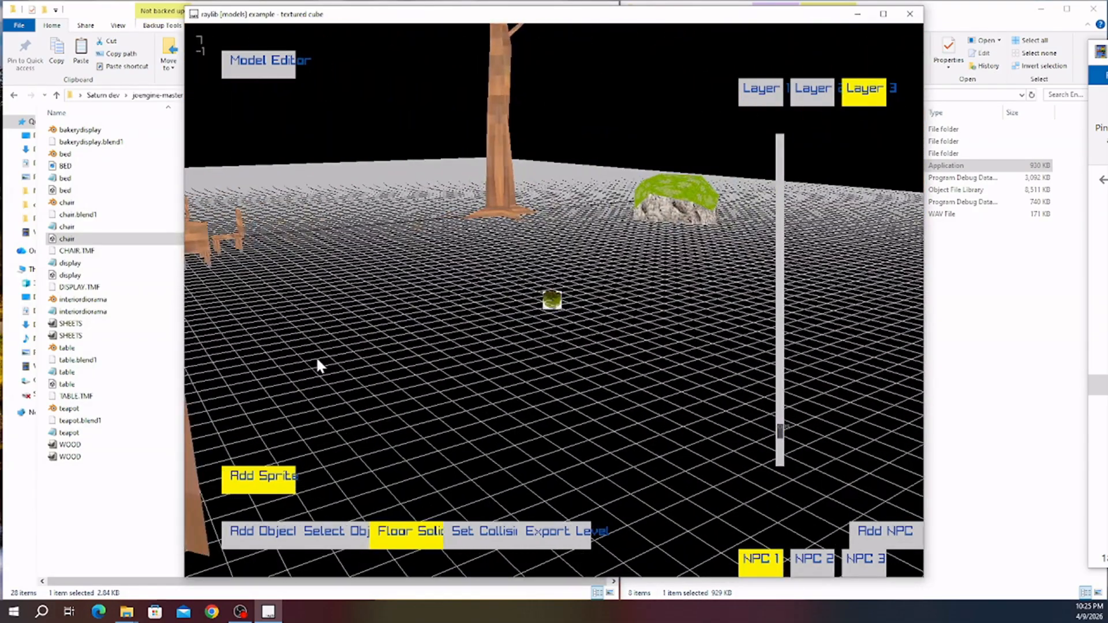
key("space")
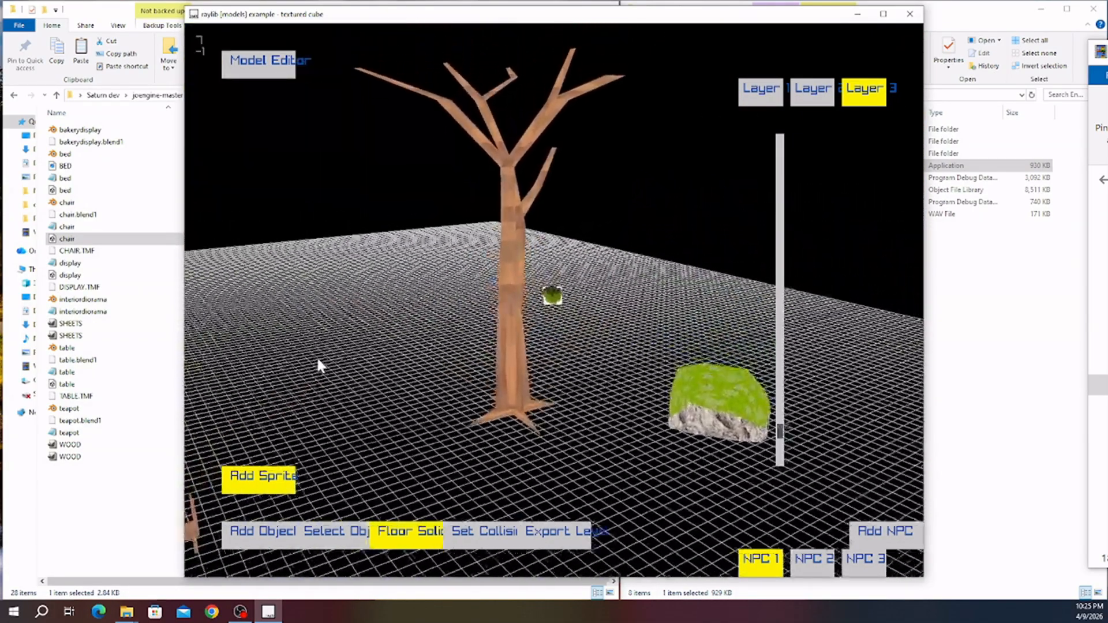
middle_click_drag(440, 410, 784, 437)
key("s")
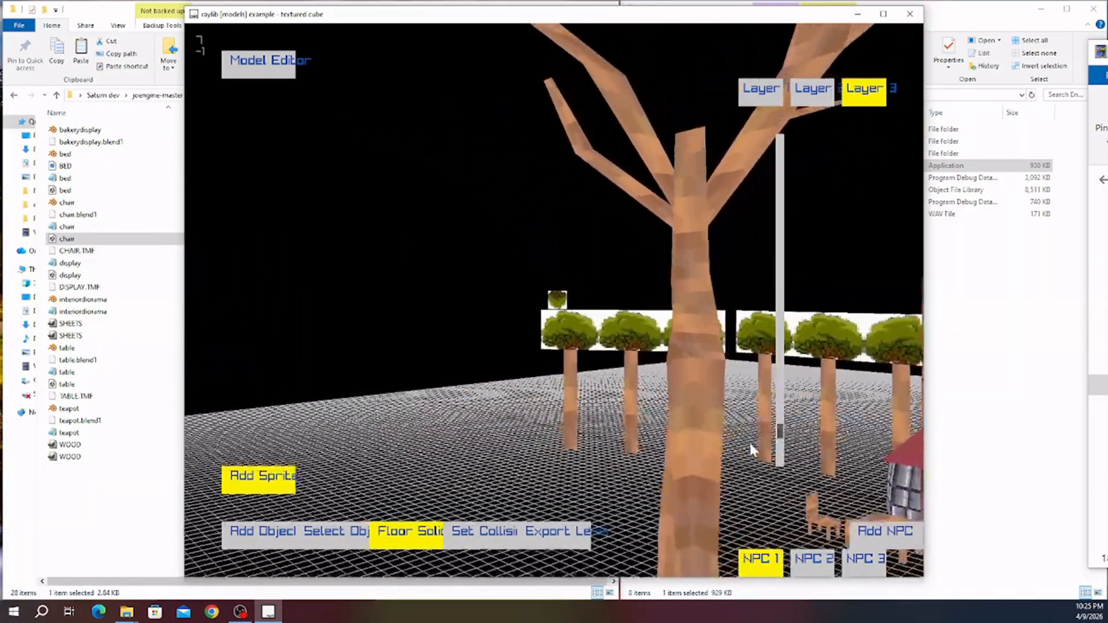
middle_click_drag(491, 397, 508, 366)
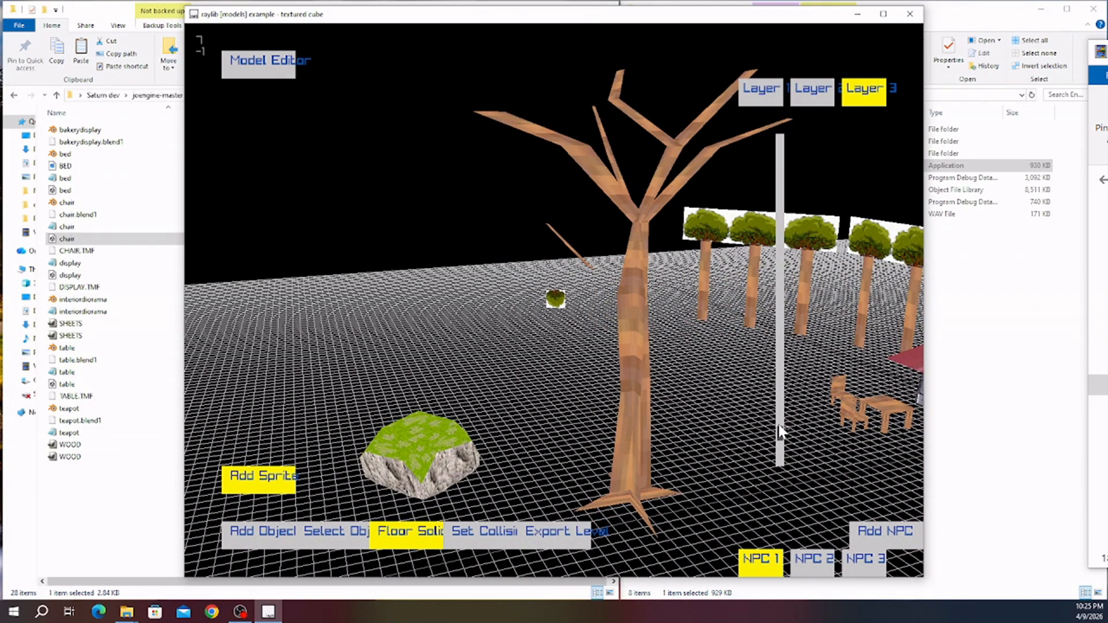
- Enlarge the foliage sprite and place it on the bare tree's lower branch on the boulder side
left_click_drag(782, 393, 779, 360)
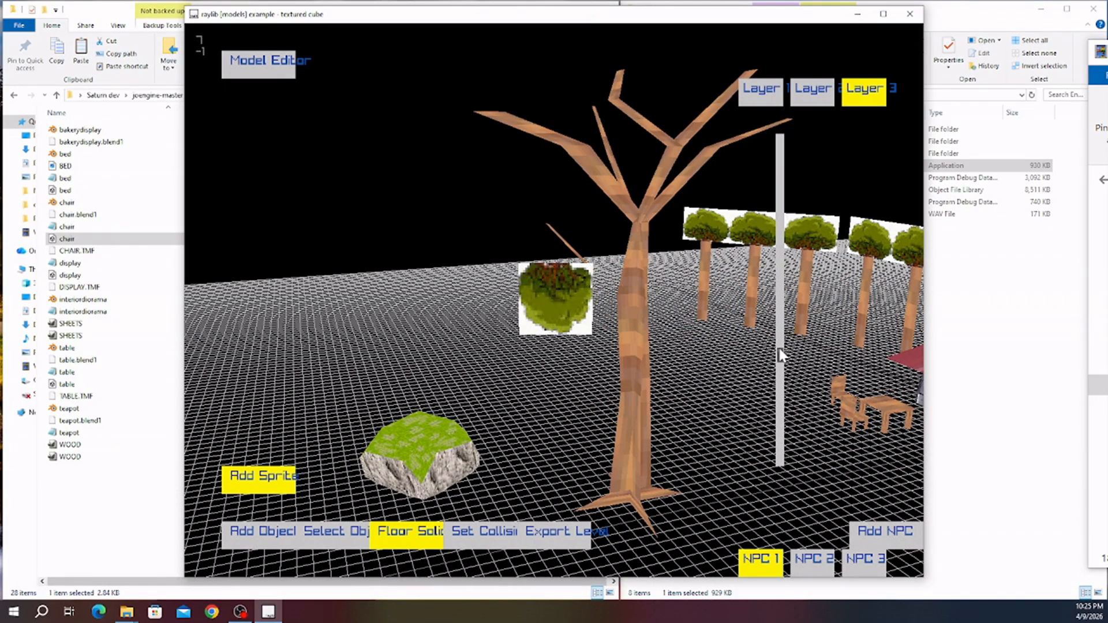
key("w")
key("a")
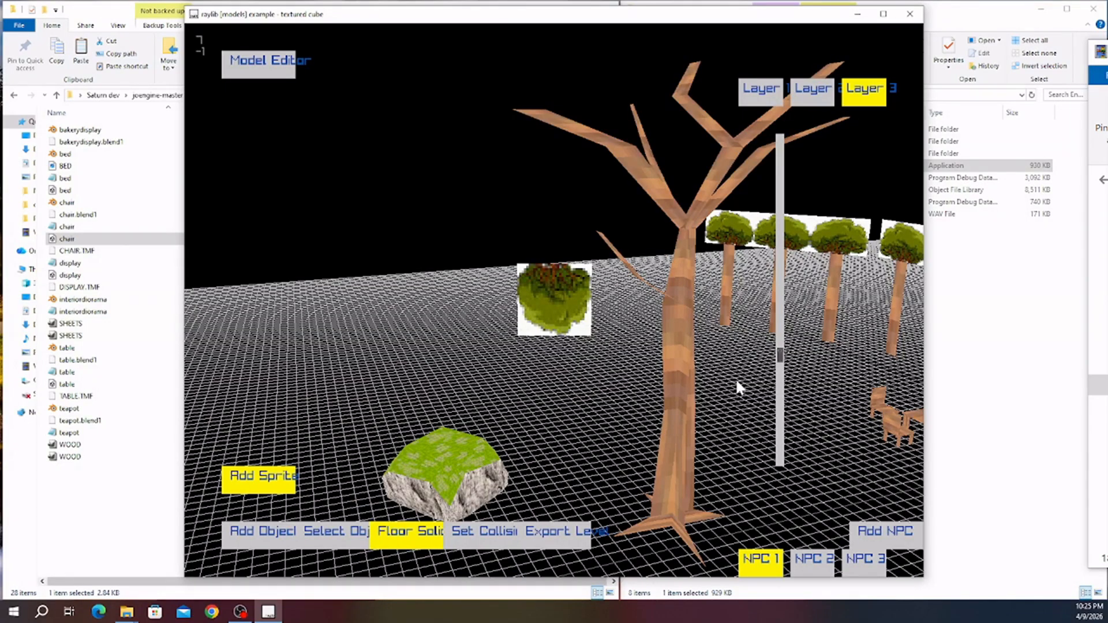
middle_click_drag(737, 383, 667, 391)
key("d")
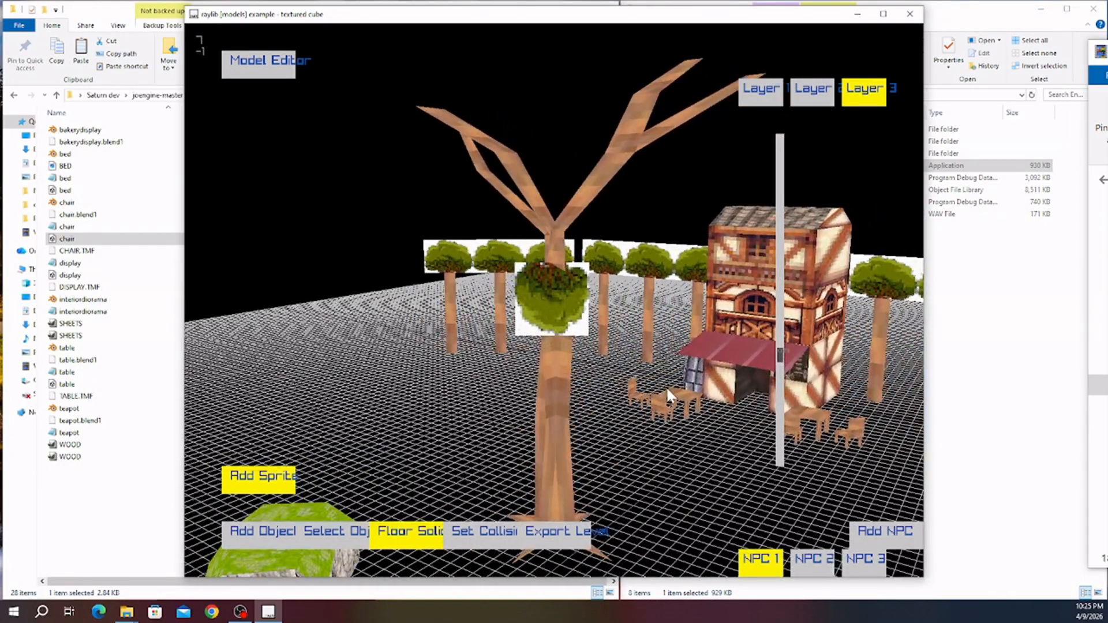
key("space")
key("space")
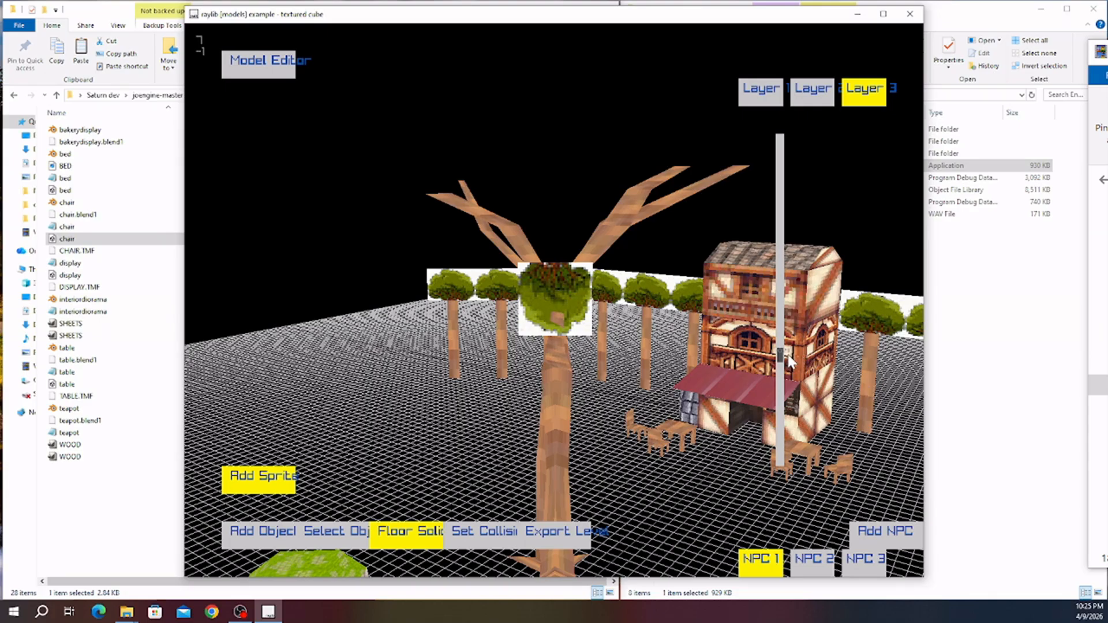
left_click_drag(783, 359, 779, 281)
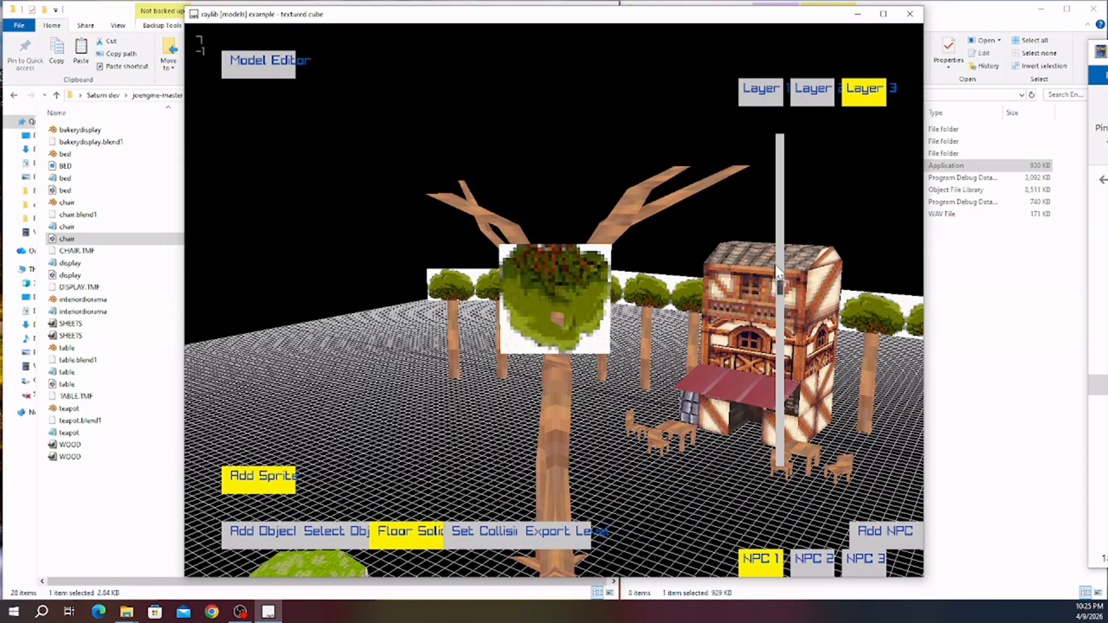
key("w")
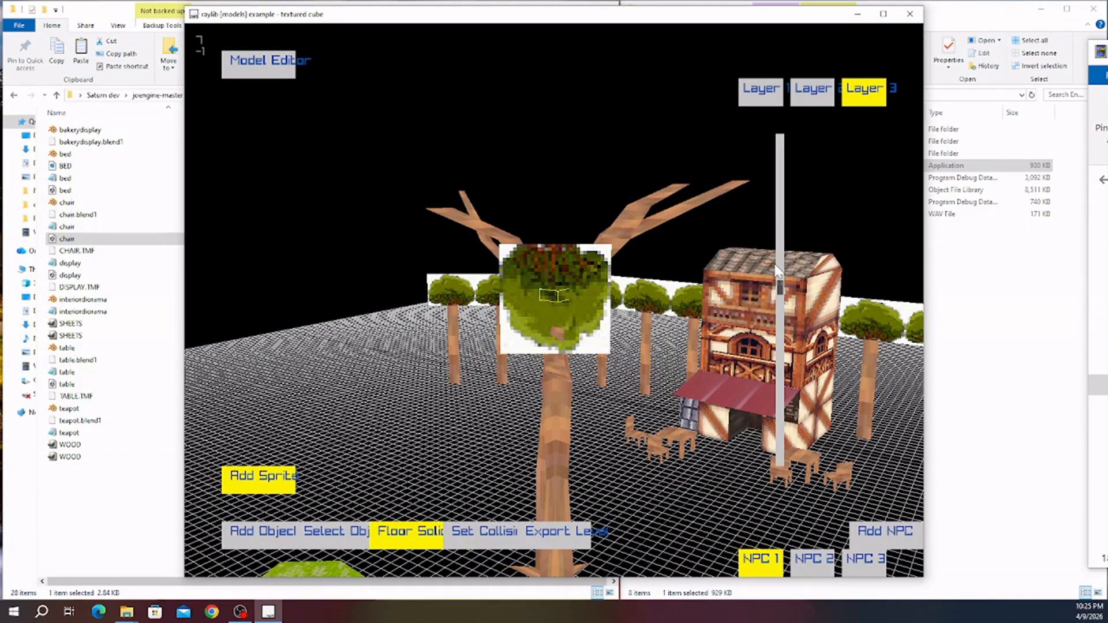
key("w")
middle_click_drag(775, 266, 308, 410)
- Make the foliage sprite larger still and place it on an upper branch of the bare tree
key("a")
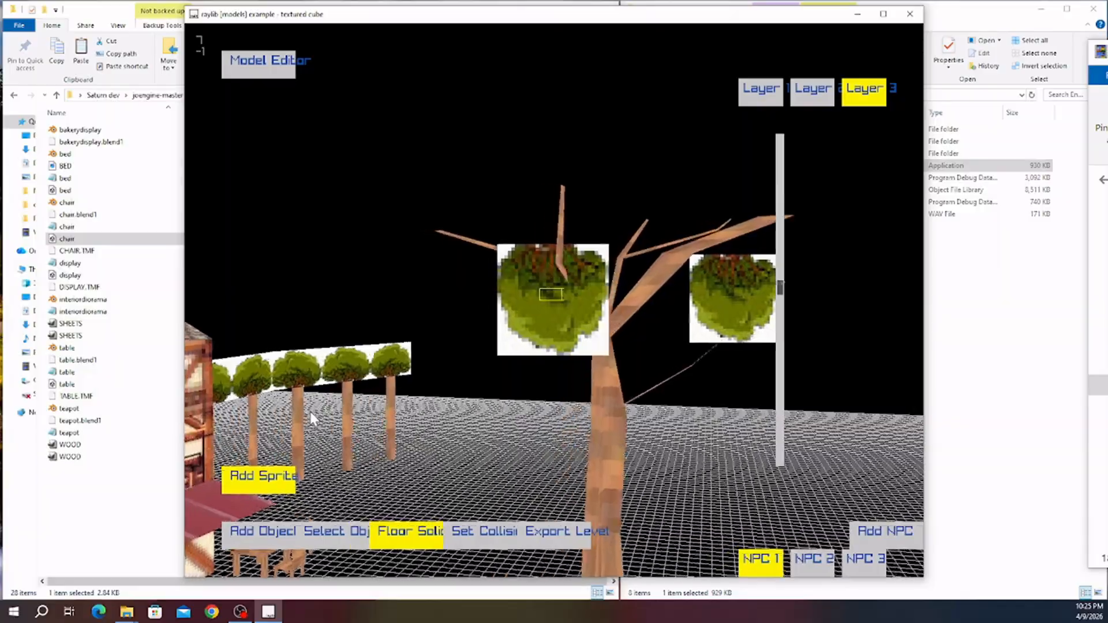
key("space")
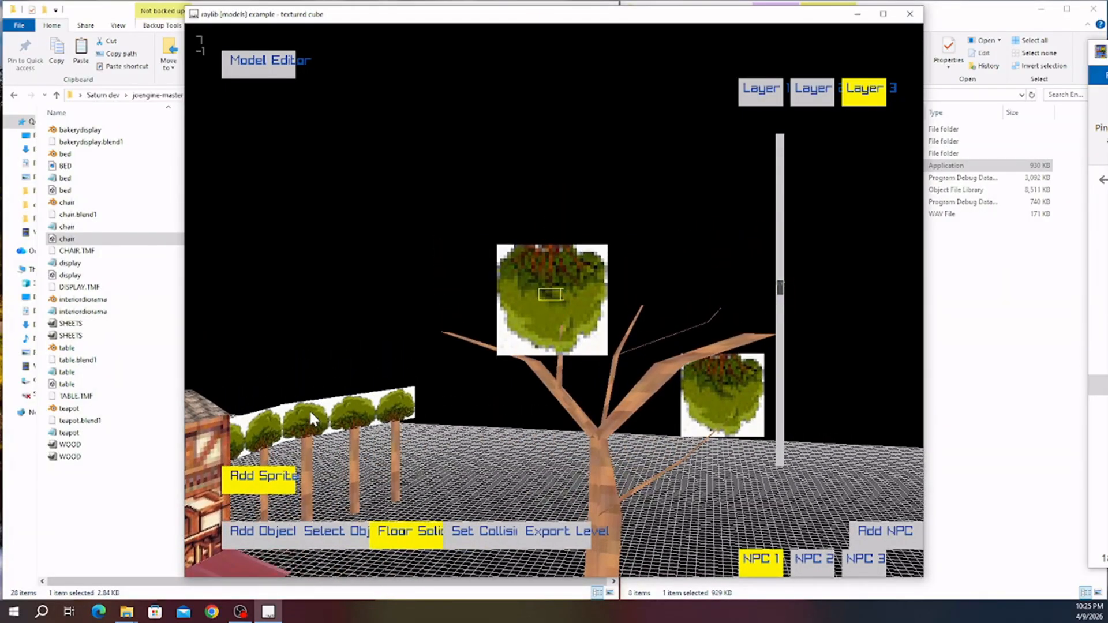
key("d")
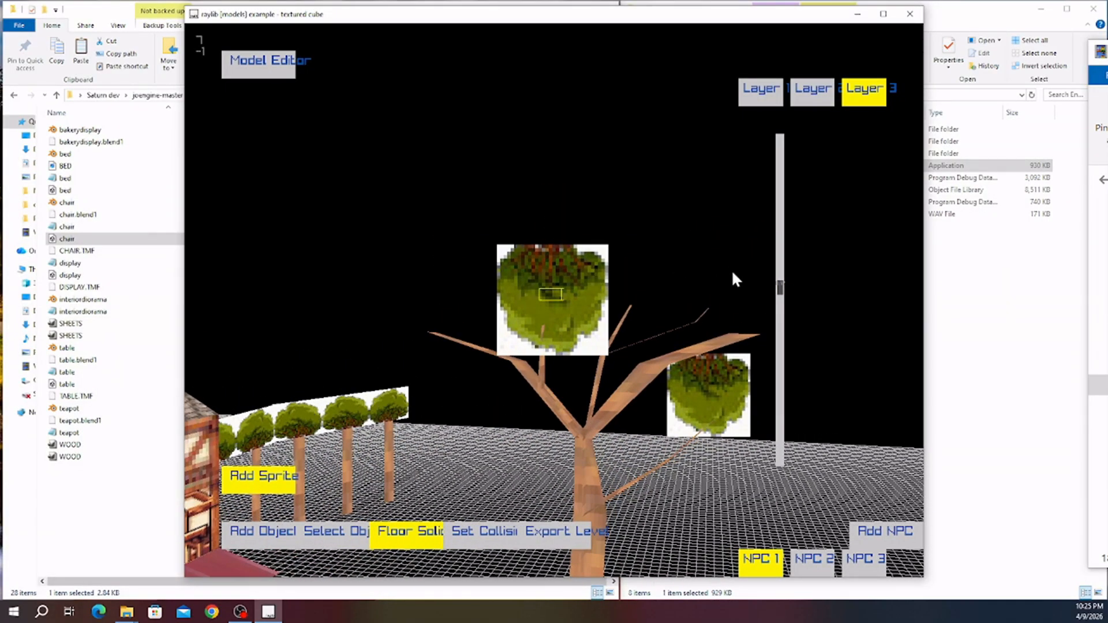
left_click_drag(780, 240, 782, 212)
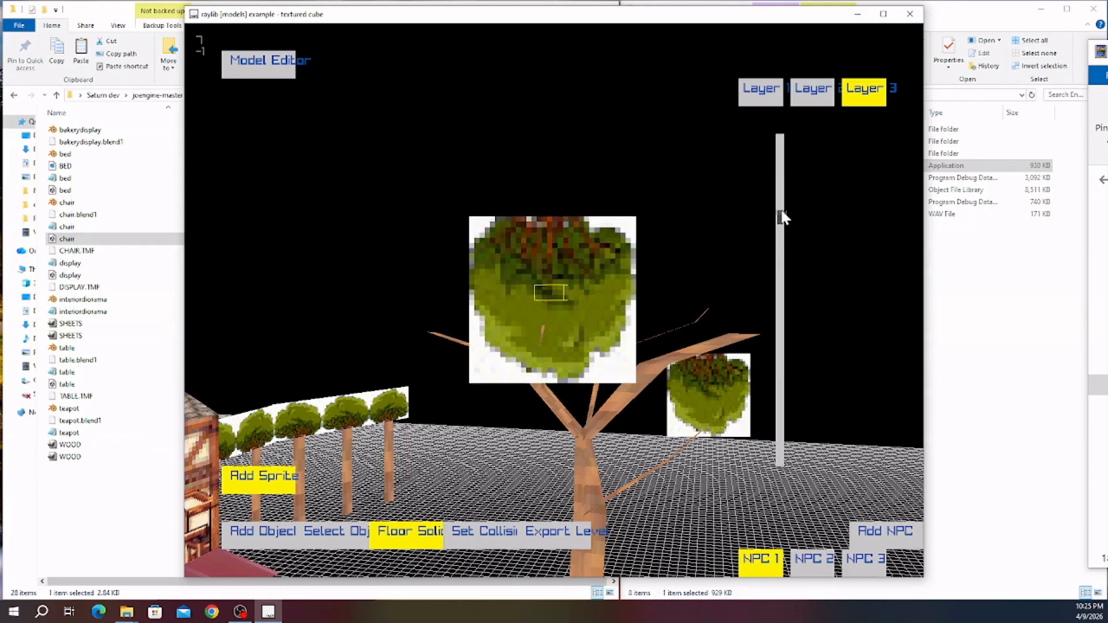
key("w")
key("d")
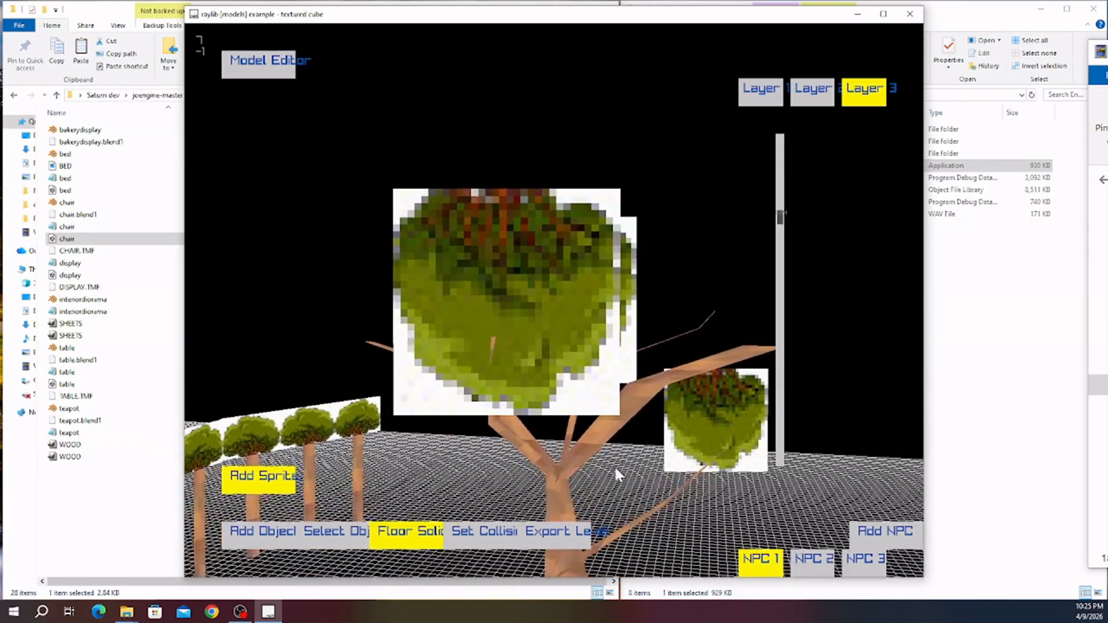
- Scale the foliage sprite up to its maximum size and place it in the centre of the bare tree's crown
right_click_drag(615, 465, 678, 400)
key("q")
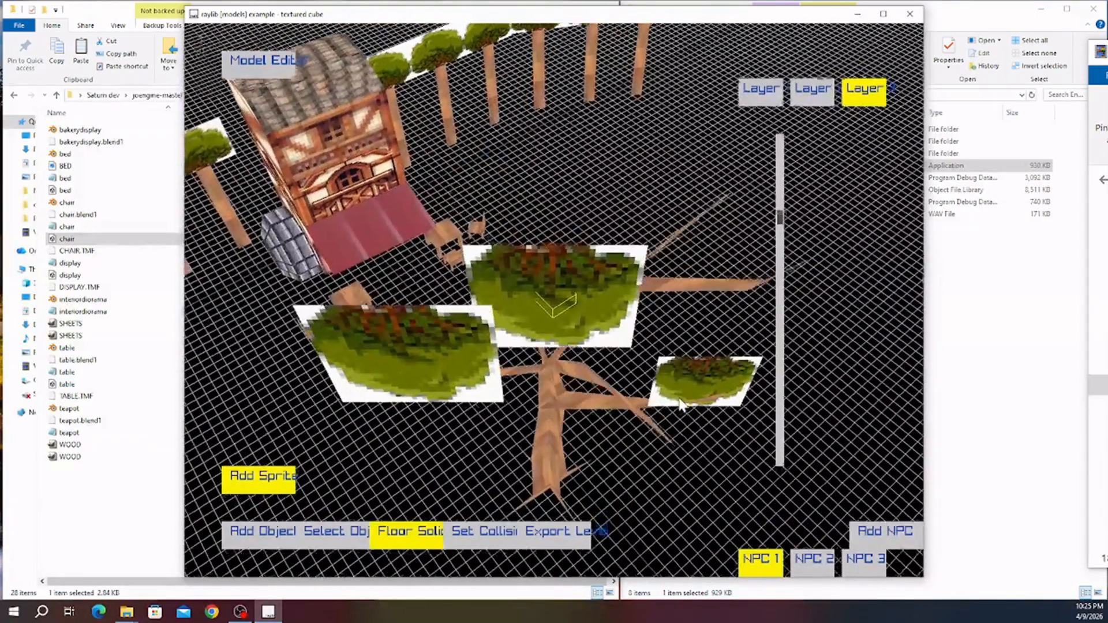
key("e")
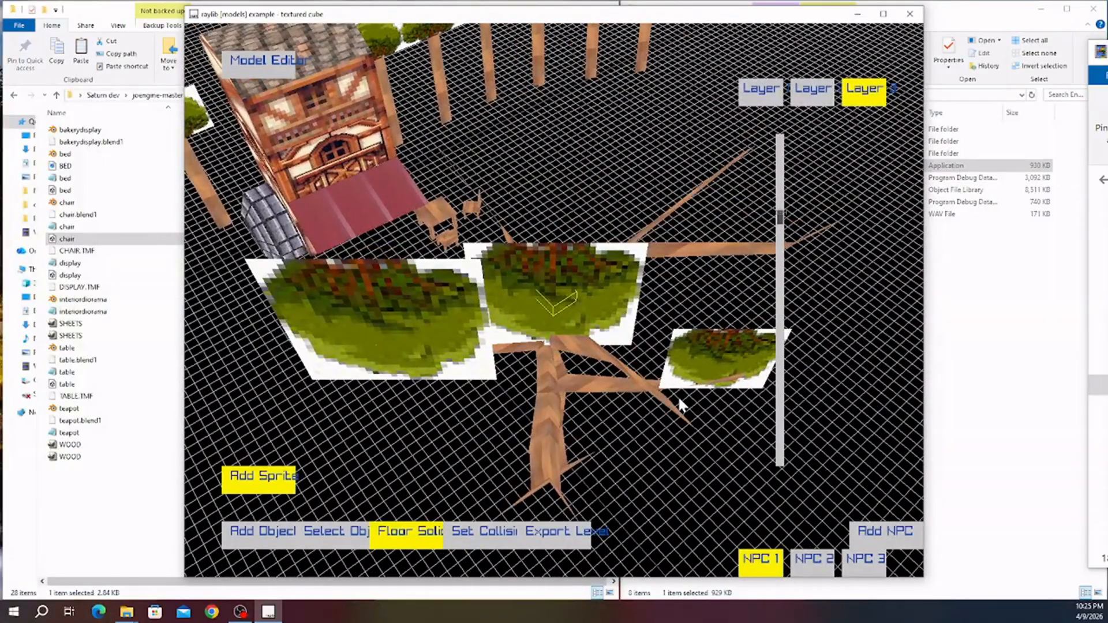
right_click_drag(522, 437, 745, 478)
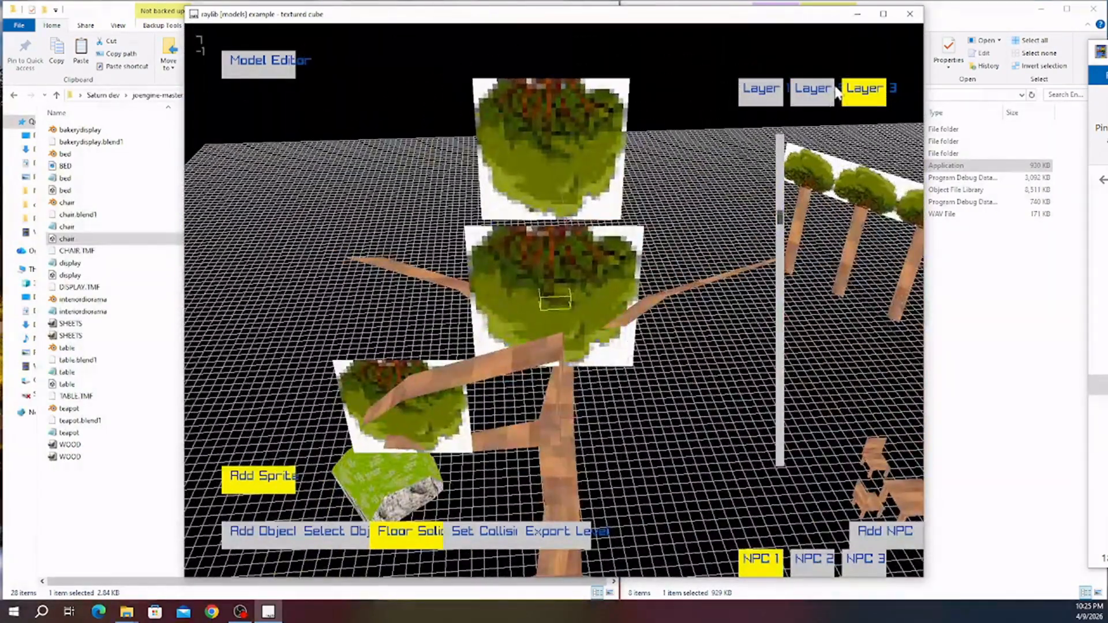
left_click_drag(780, 212, 781, 140)
key("w")
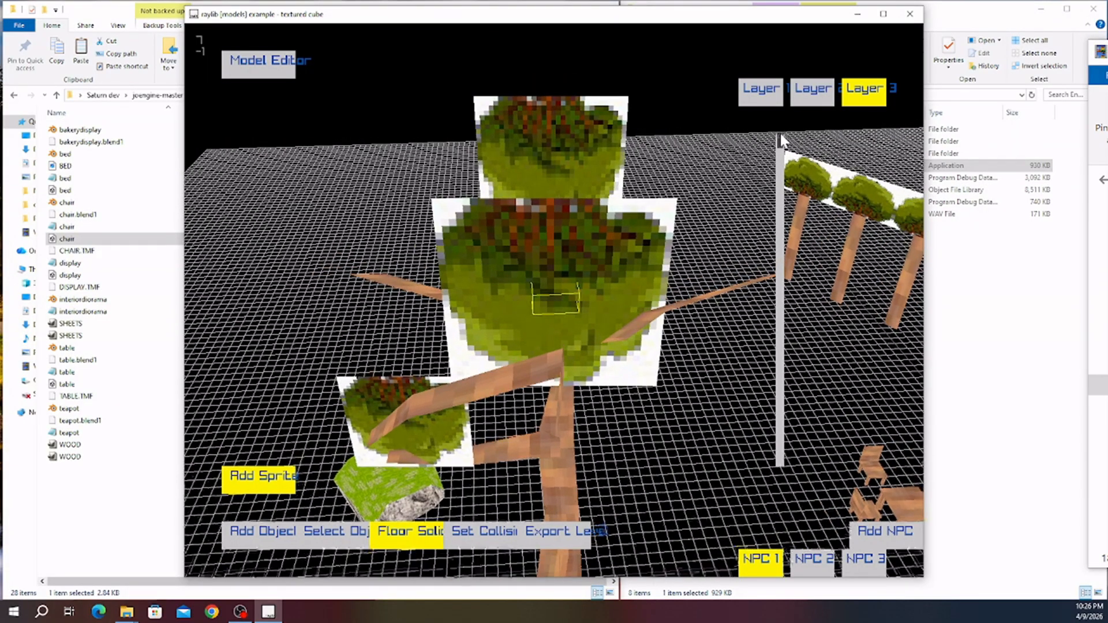
key("space")
- Shrink the foliage sprite, place small copies on the tree's outer branch tips, and scale it back up to medium size
key("a")
key("s")
key("s")
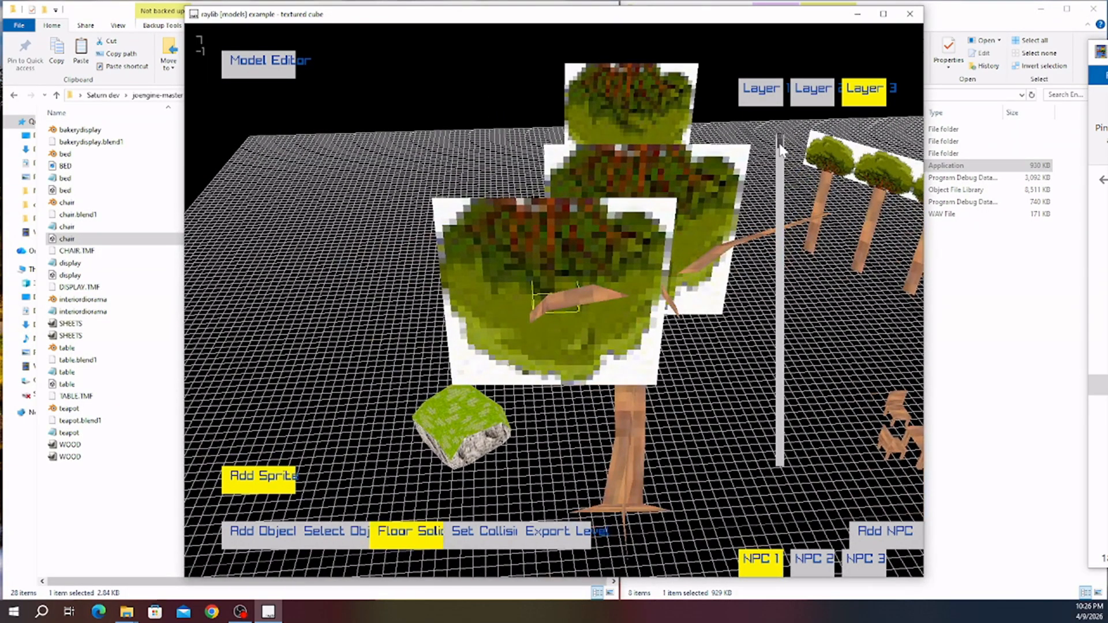
left_click_drag(781, 150, 780, 351)
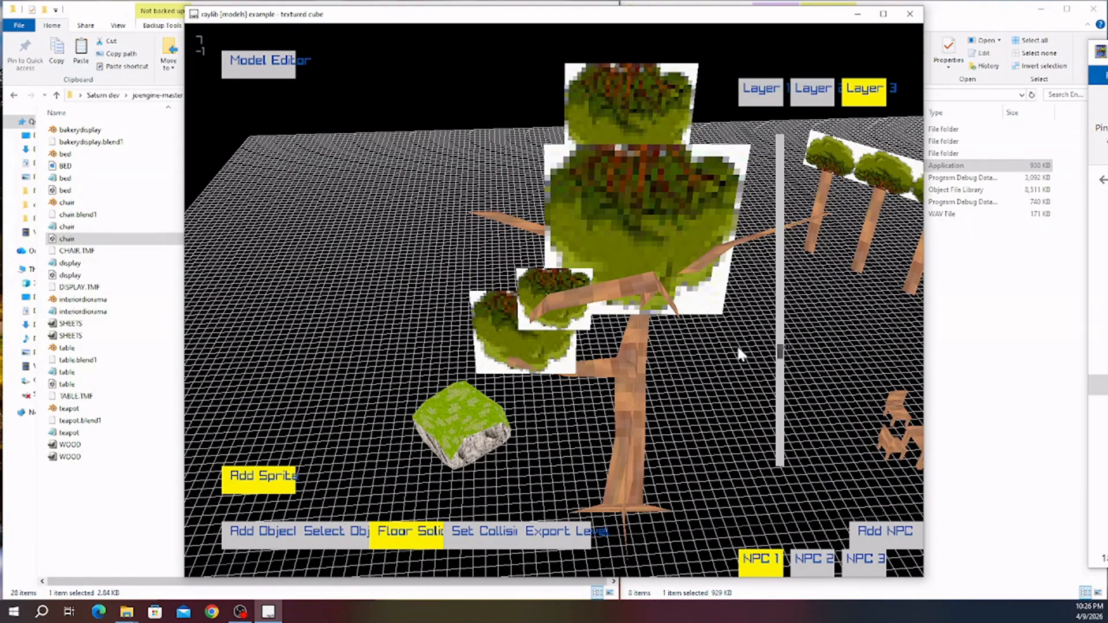
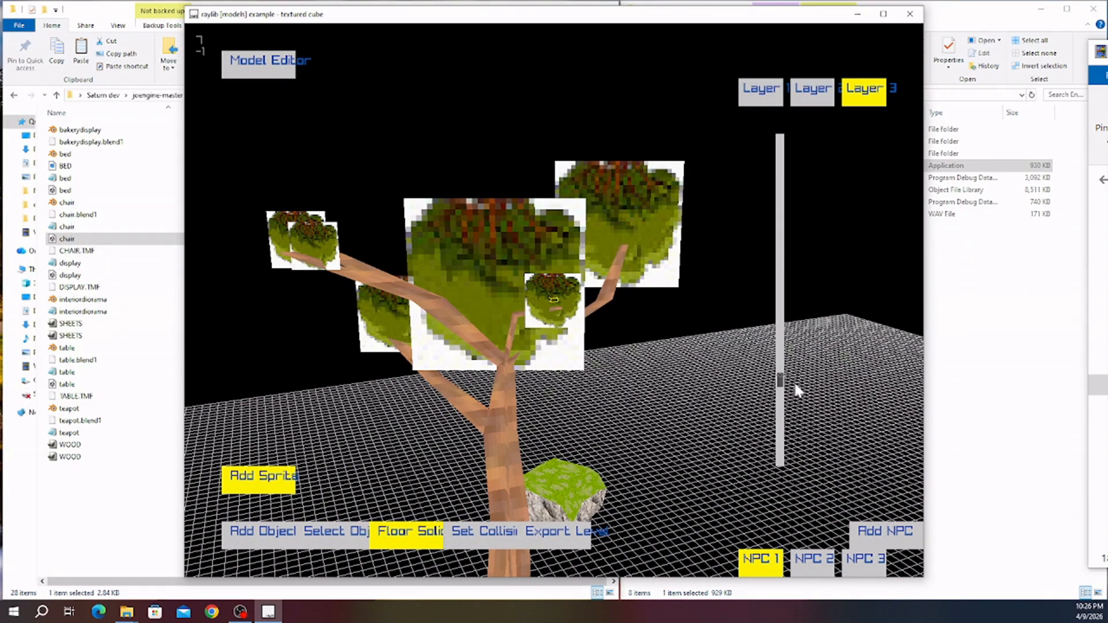
left_click_drag(779, 378, 785, 329)
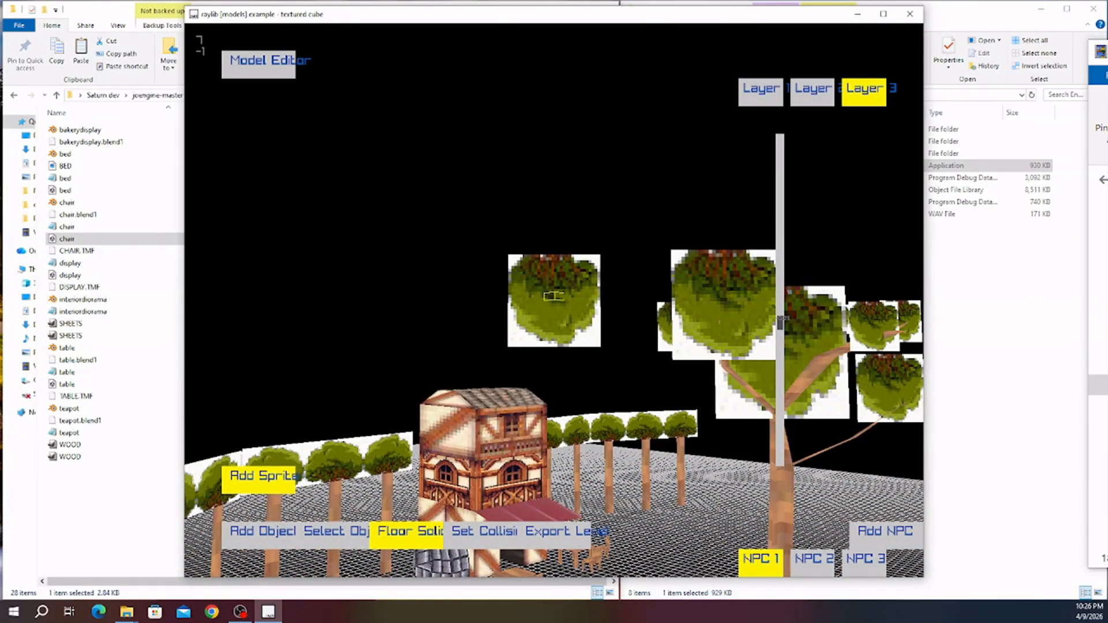
- Stop adding sprites and try the NPC slots, ending with NPC 1 selected
key("alt+Tab")
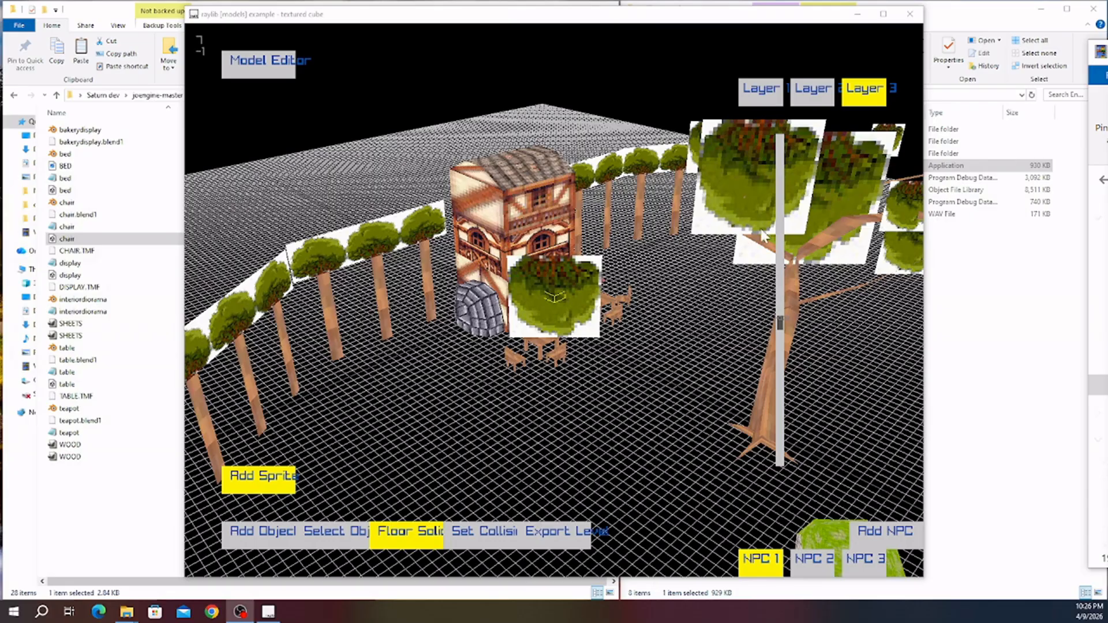
left_click(263, 492)
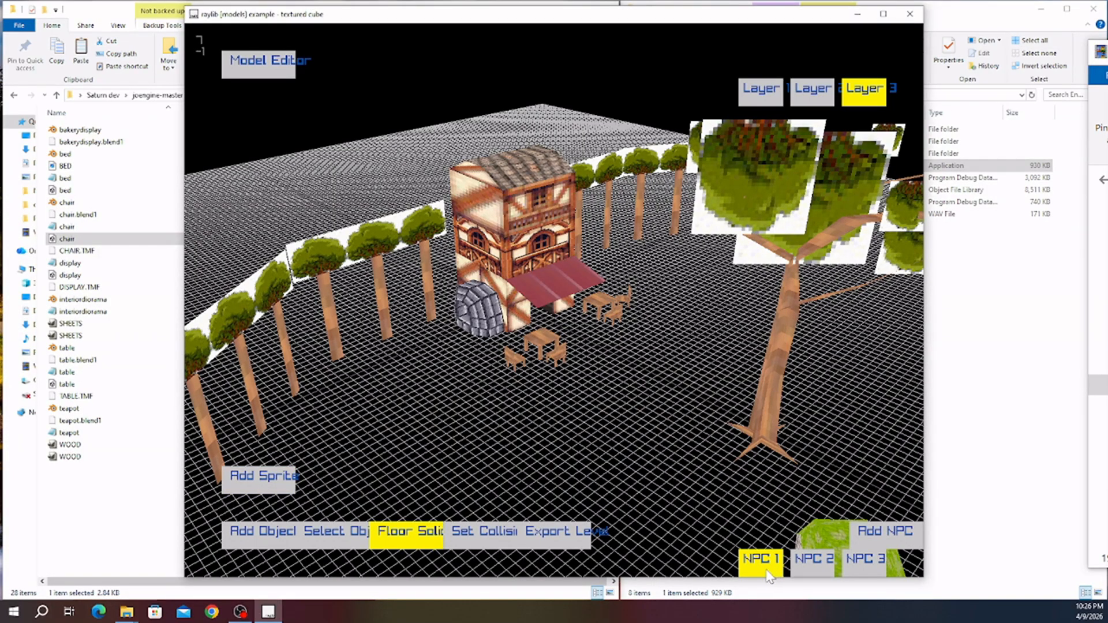
left_click(818, 565)
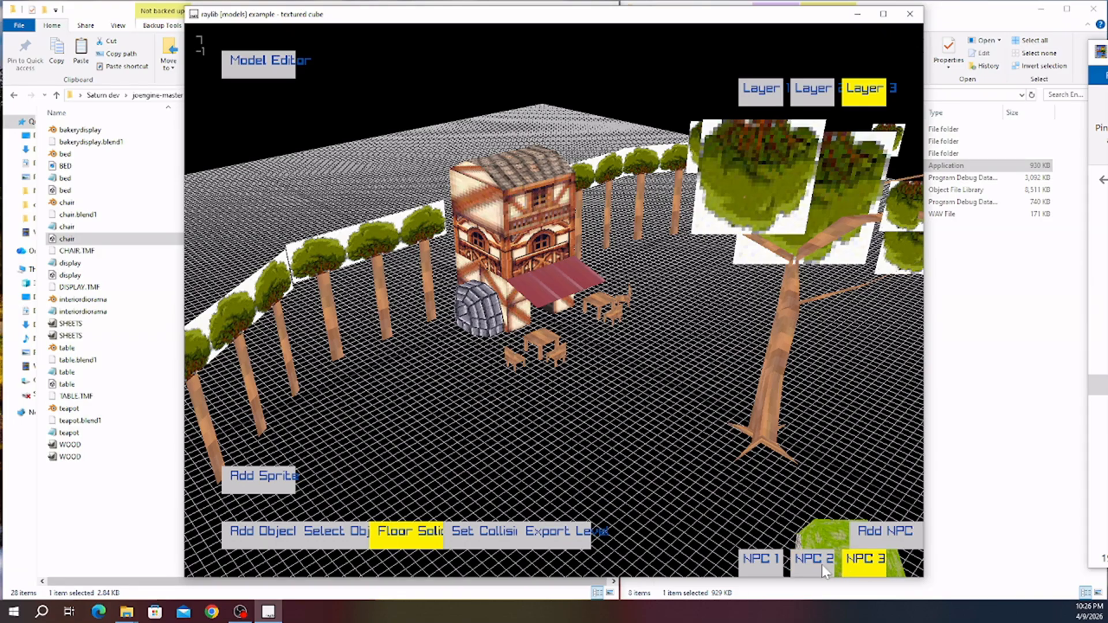
left_click(863, 569)
left_click(759, 564)
- Turn on adding NPCs and bring the NPC 1 marker to the open floor between the tree line and the stone-brick model
key("s")
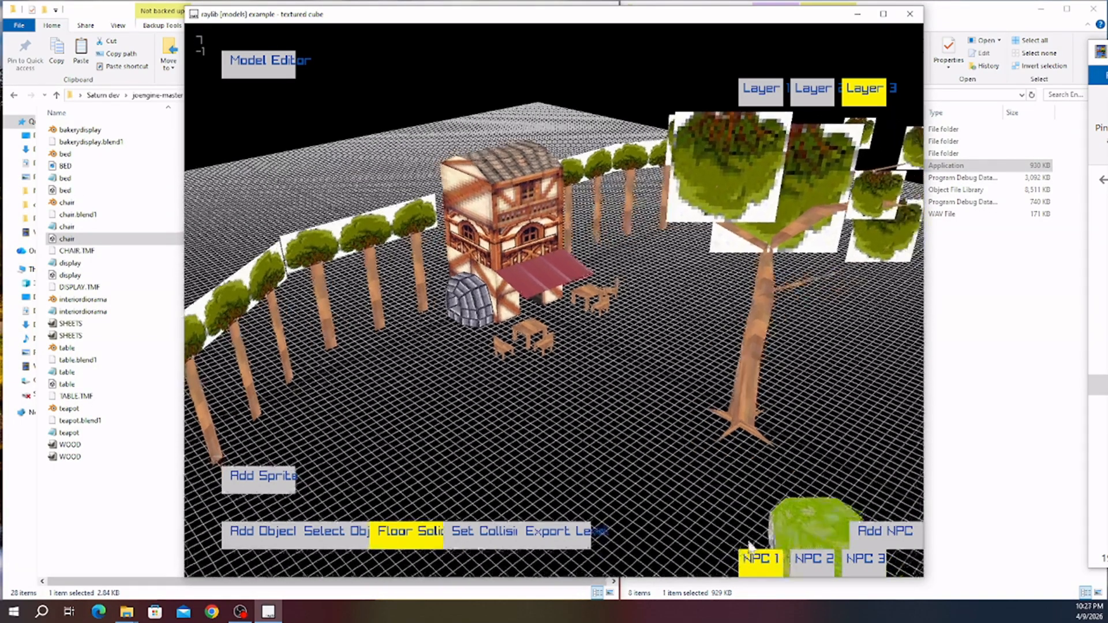
key("w")
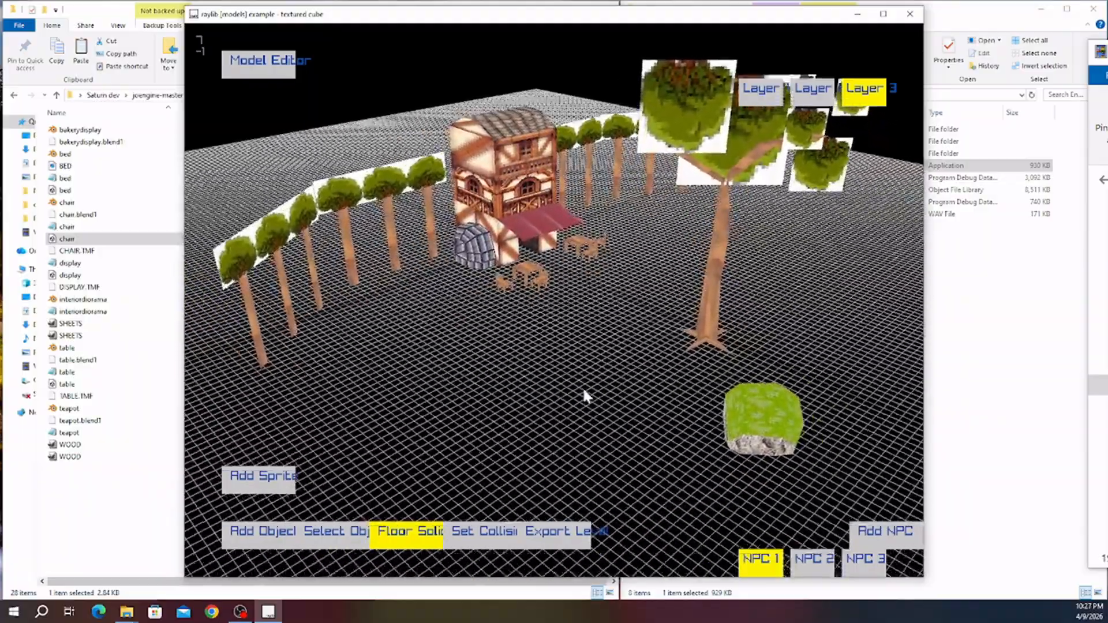
key("w")
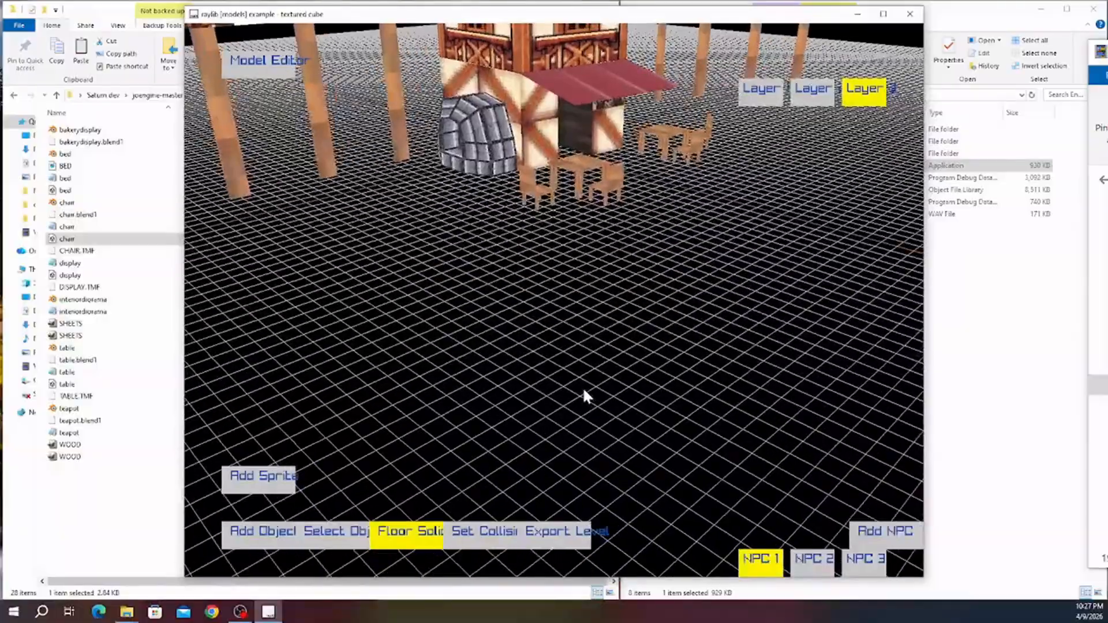
right_click_drag(540, 354, 489, 384)
key("w")
key("a")
key("a")
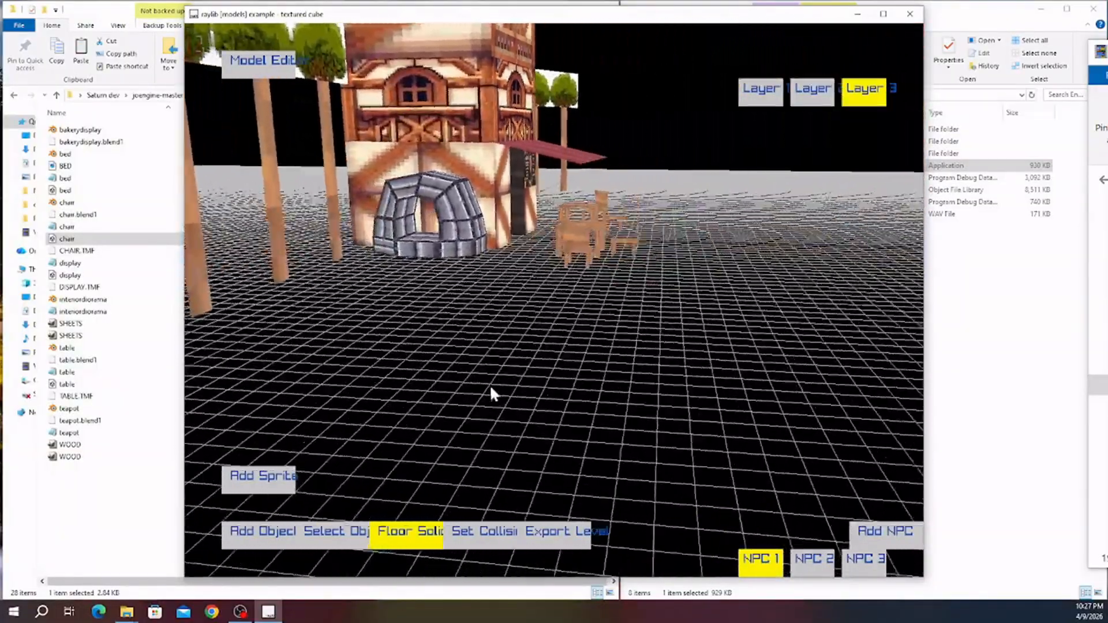
key("w")
right_click_drag(558, 382, 906, 507)
key("a")
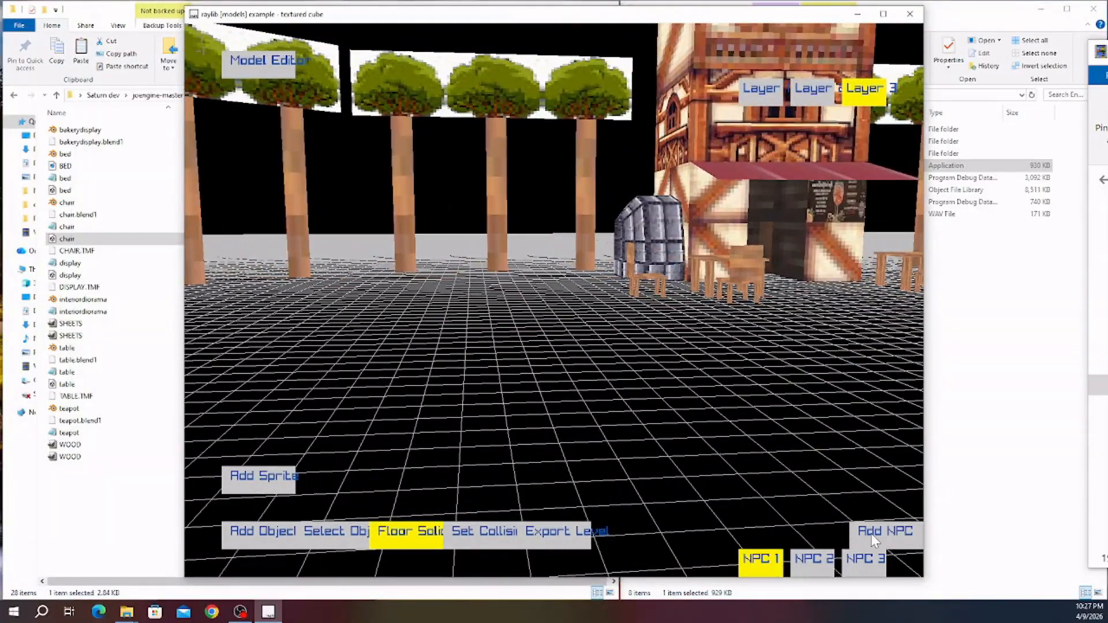
key("a")
right_click_drag(673, 408, 595, 355)
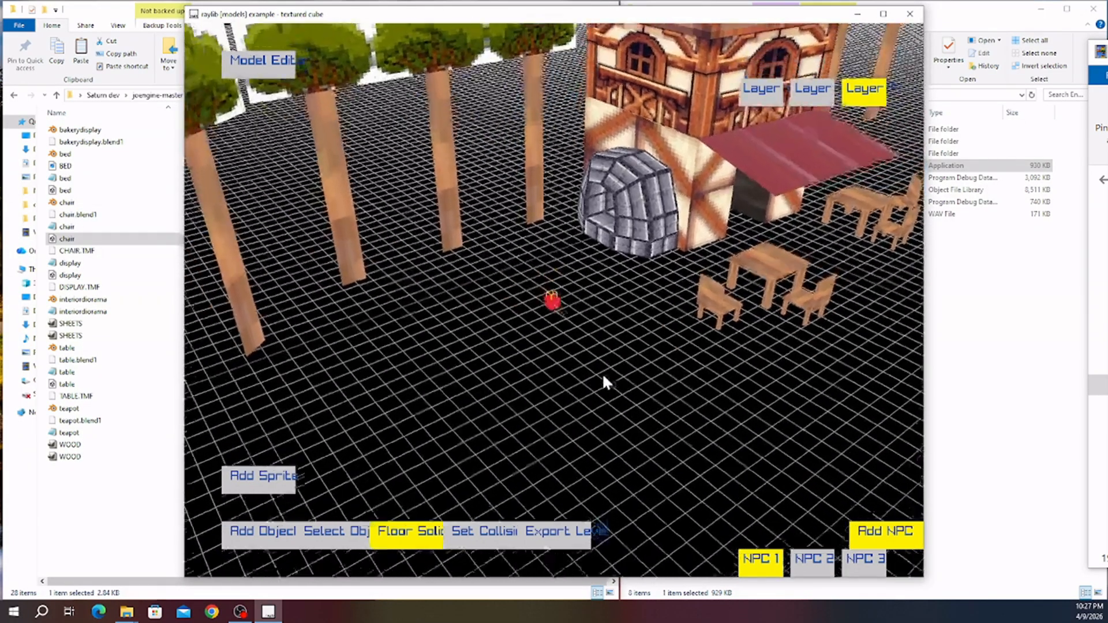
- Place NPC 1 on the floor in front of the building's entrance, between the two tables
key("w")
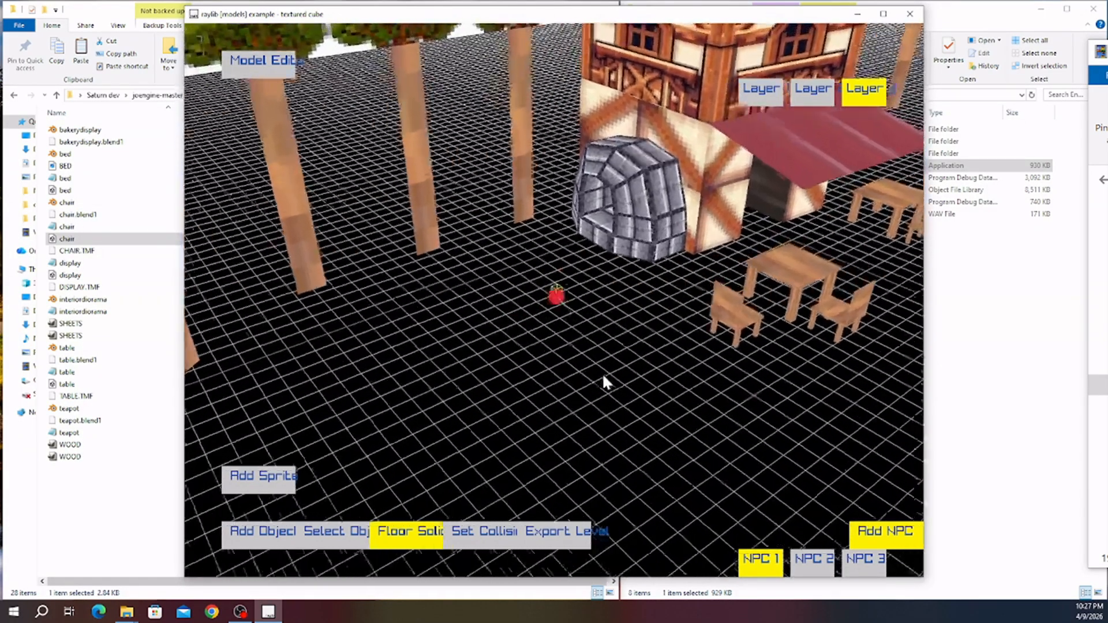
key("d")
key("w")
key("d")
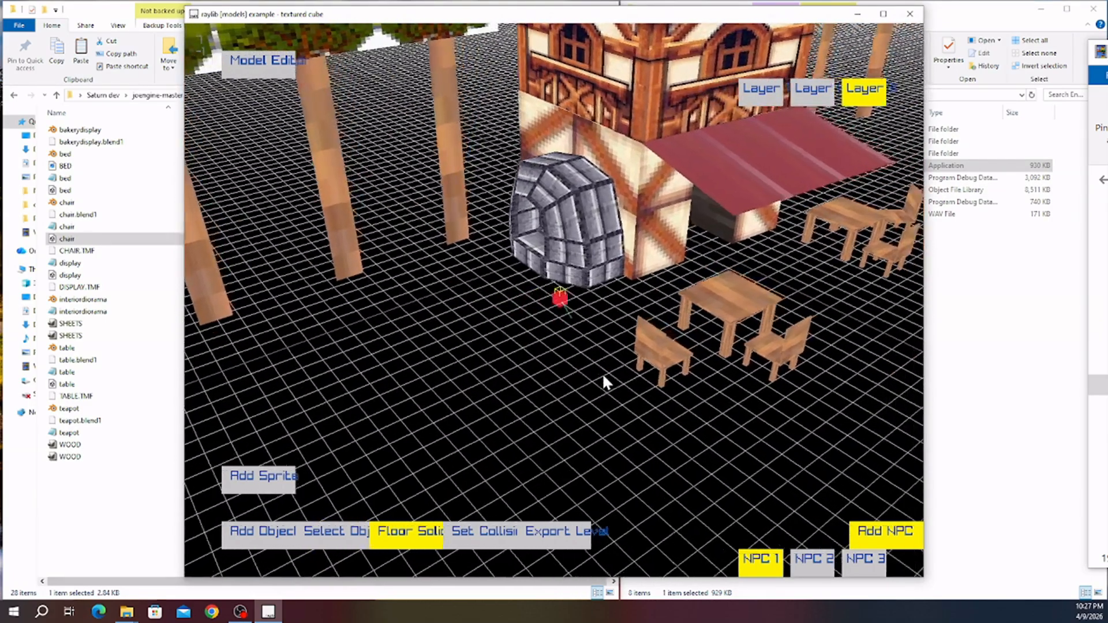
key("w")
key("d")
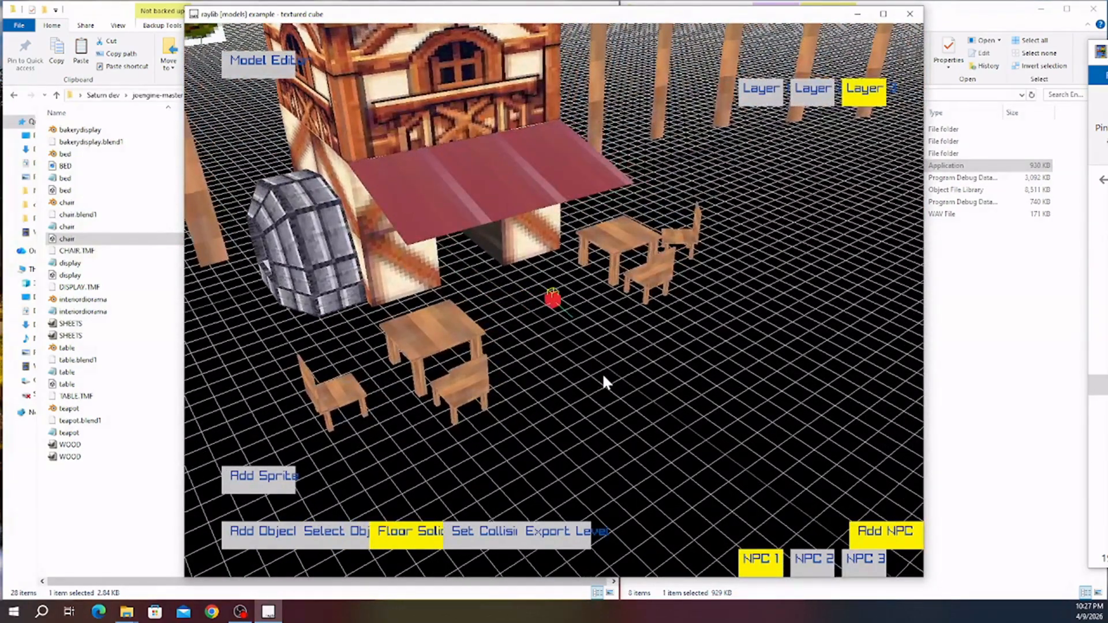
key("d")
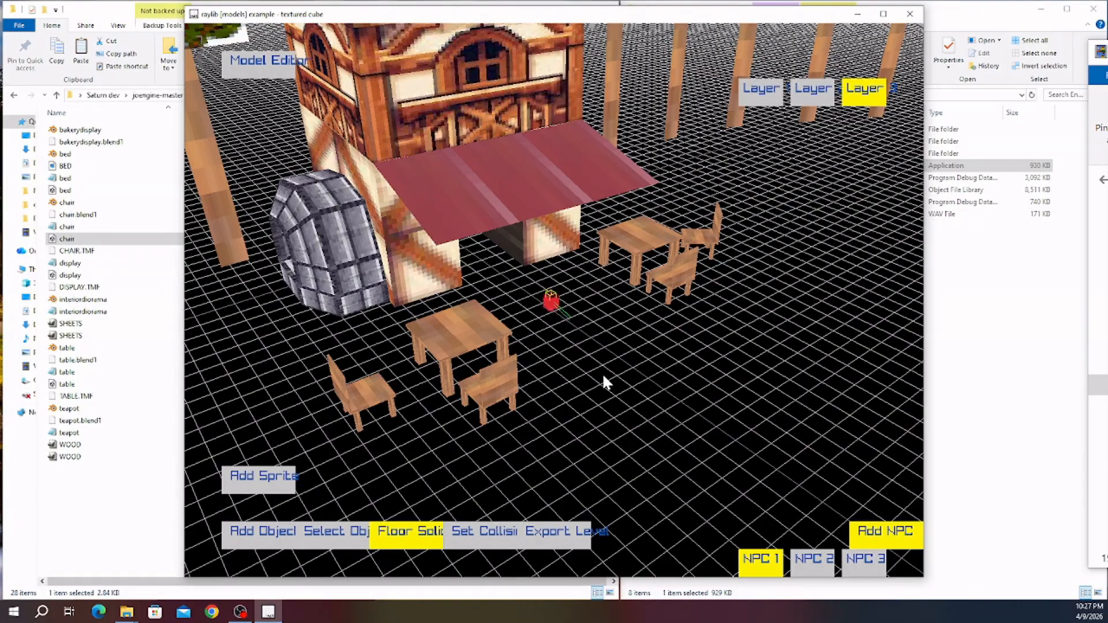
- Place another NPC 1 on the open floor between the building's tables and the base of the large tree
key("s")
key("a")
key("s")
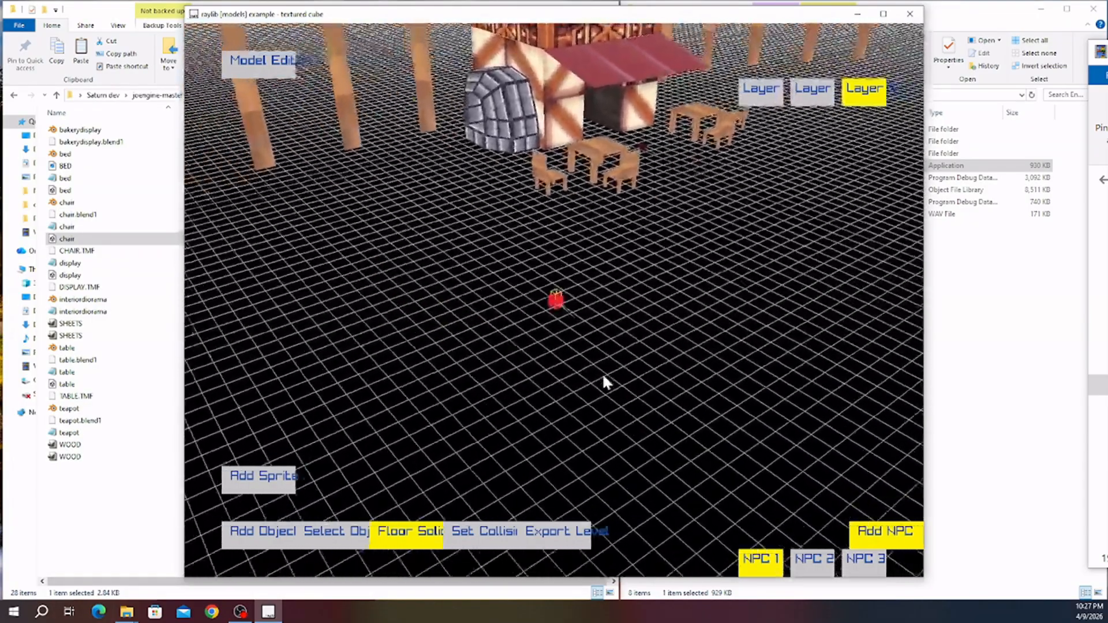
key("a")
key("w")
key("d")
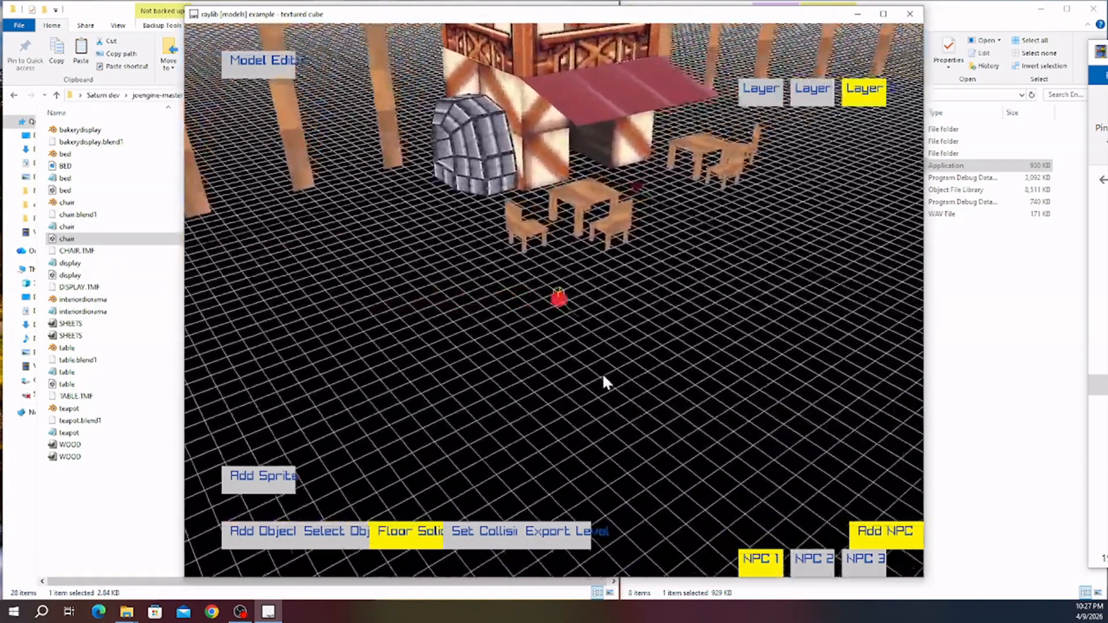
key("w")
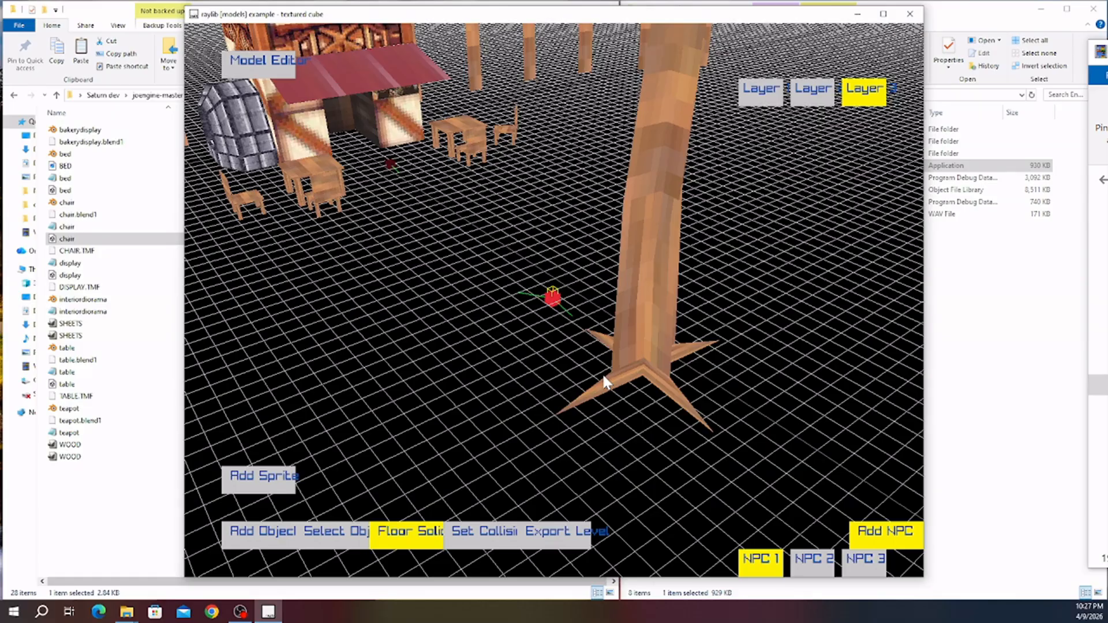
key("a")
key("w")
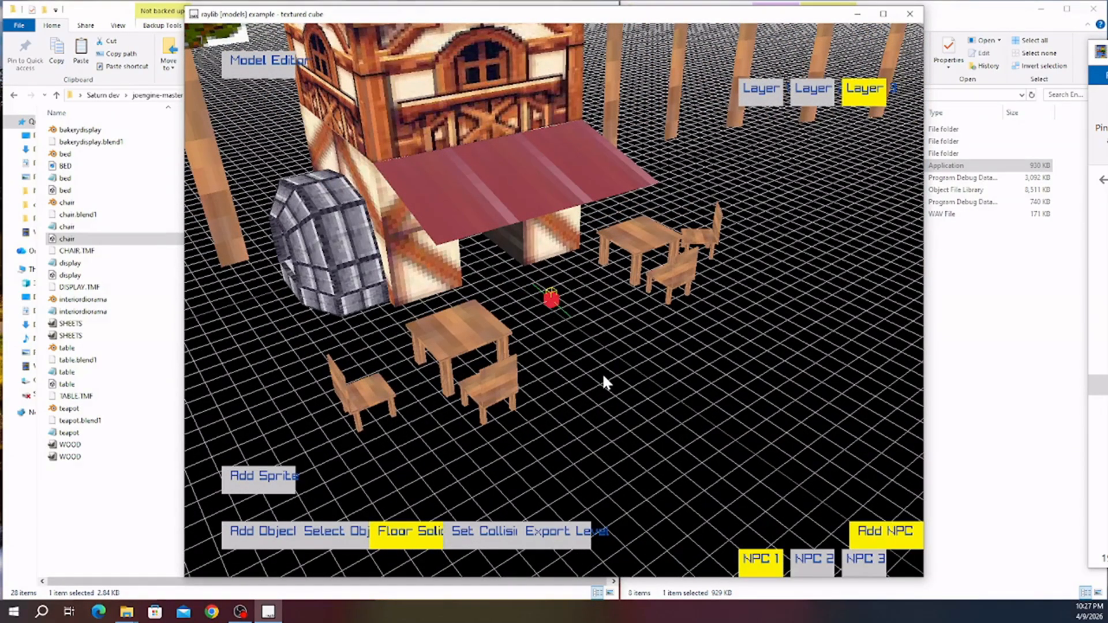
key("Right")
key("s")
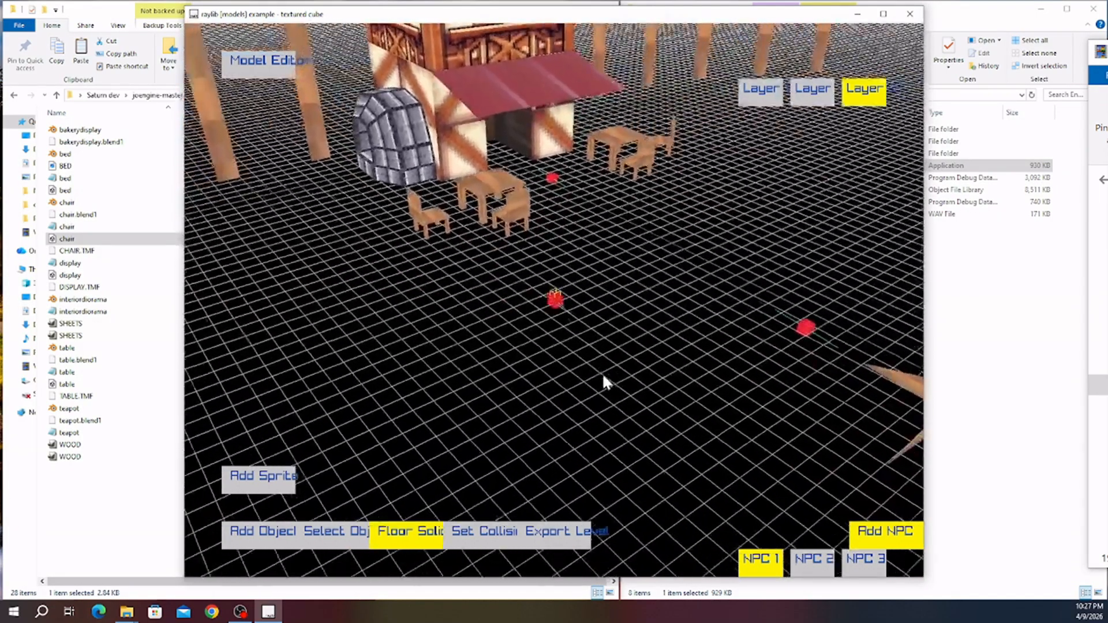
- Switch to NPC 2 and try marker positions around the tables, the stone-brick model and the tree line
key("s")
middle_click_drag(631, 360, 530, 394)
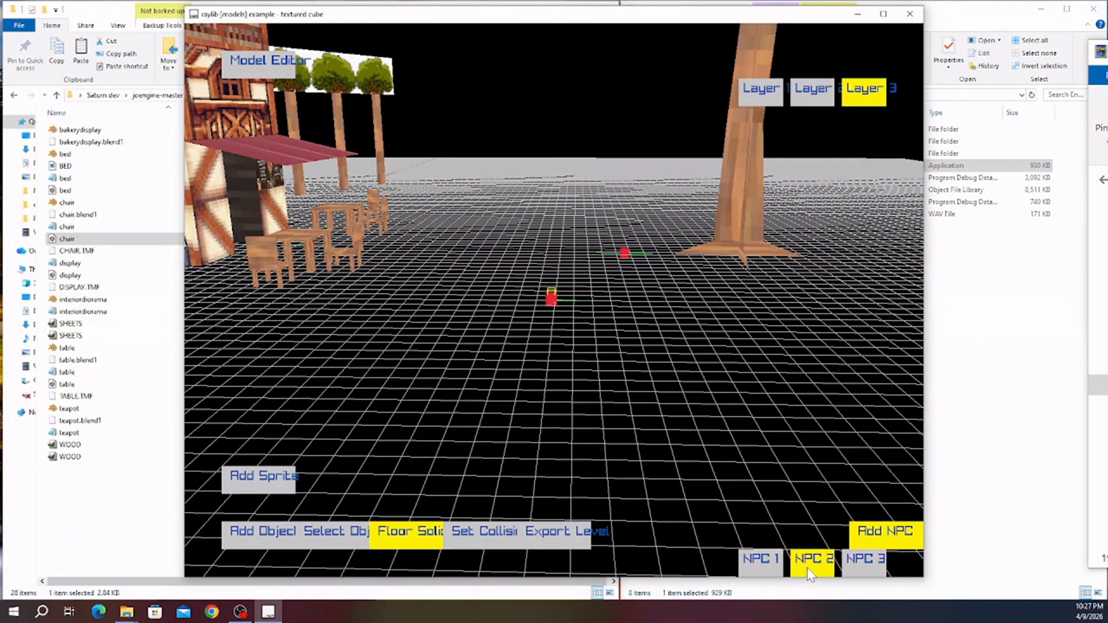
key("a")
key("a")
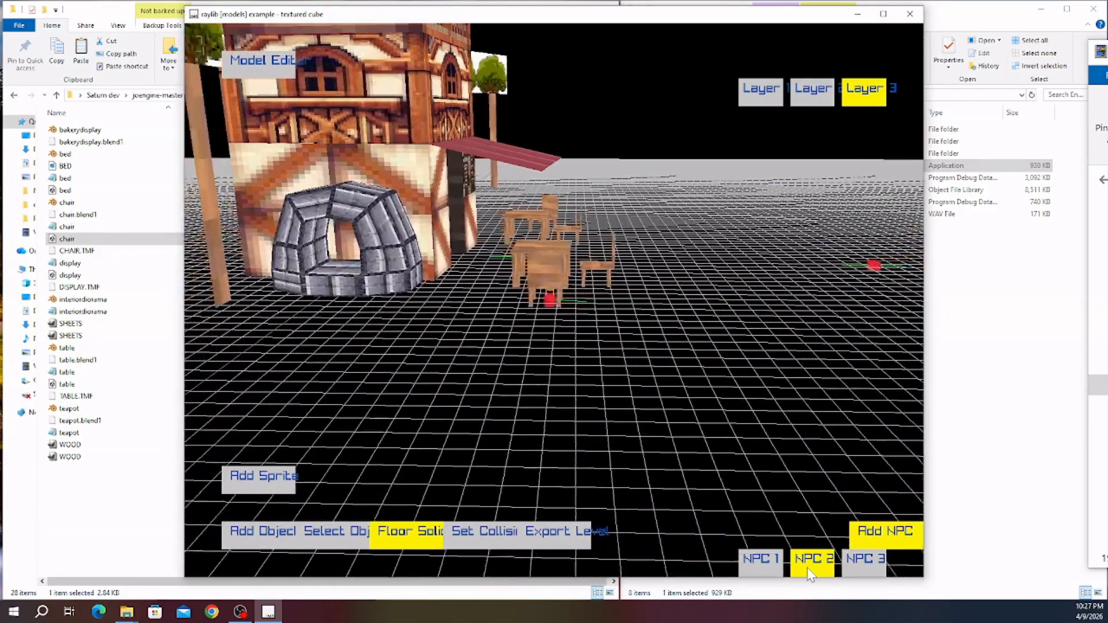
key("a")
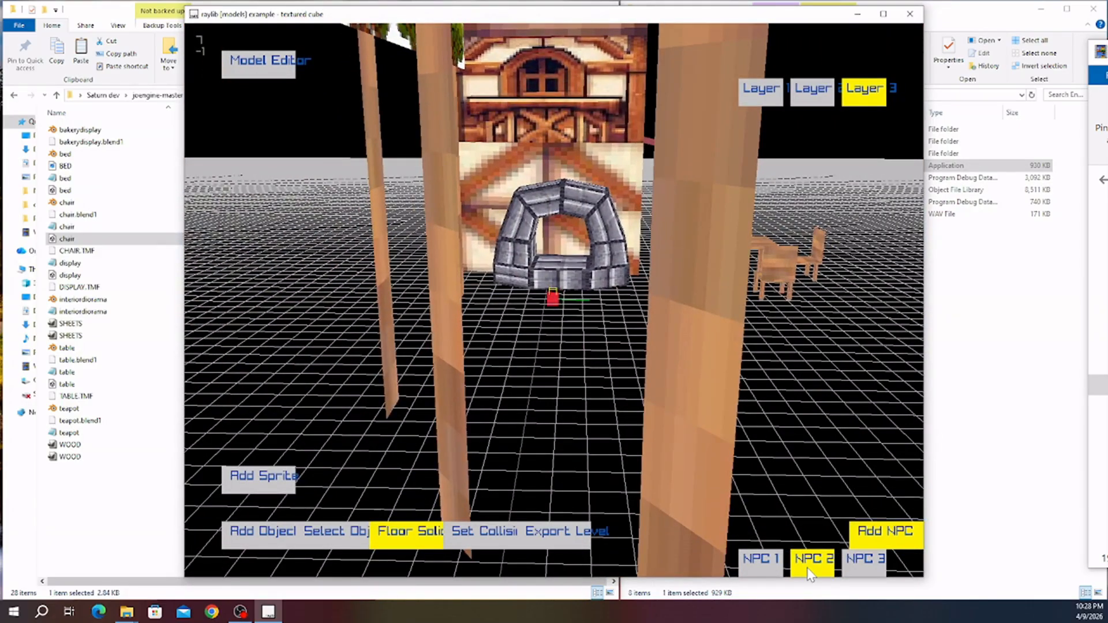
key("a")
key("a")
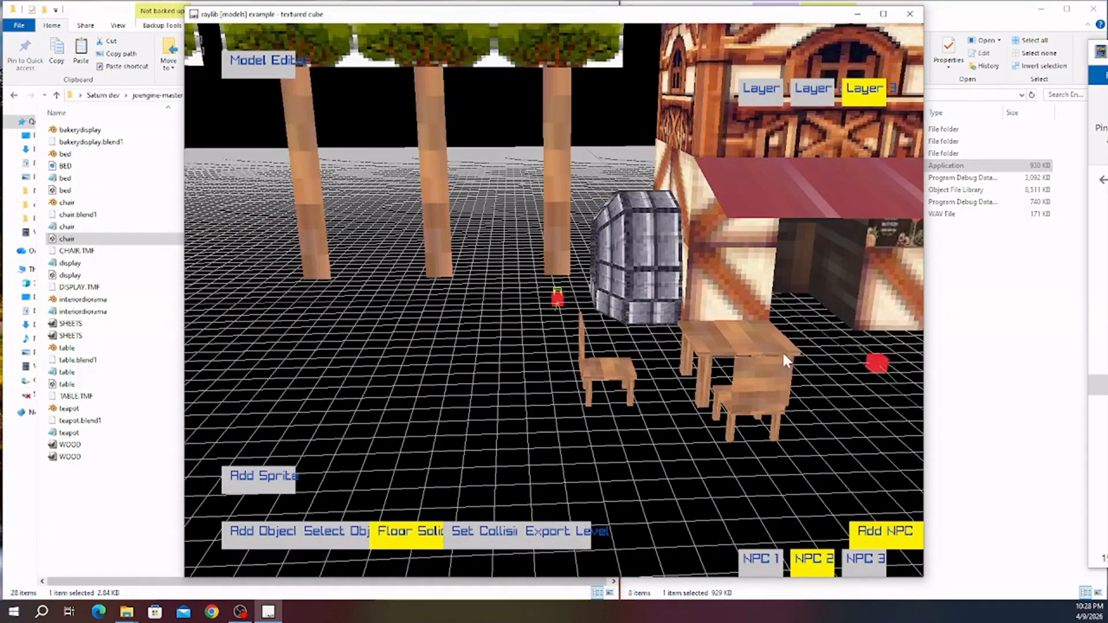
- Place NPC 2 on the floor directly in front of the grass-topped rock
key("w")
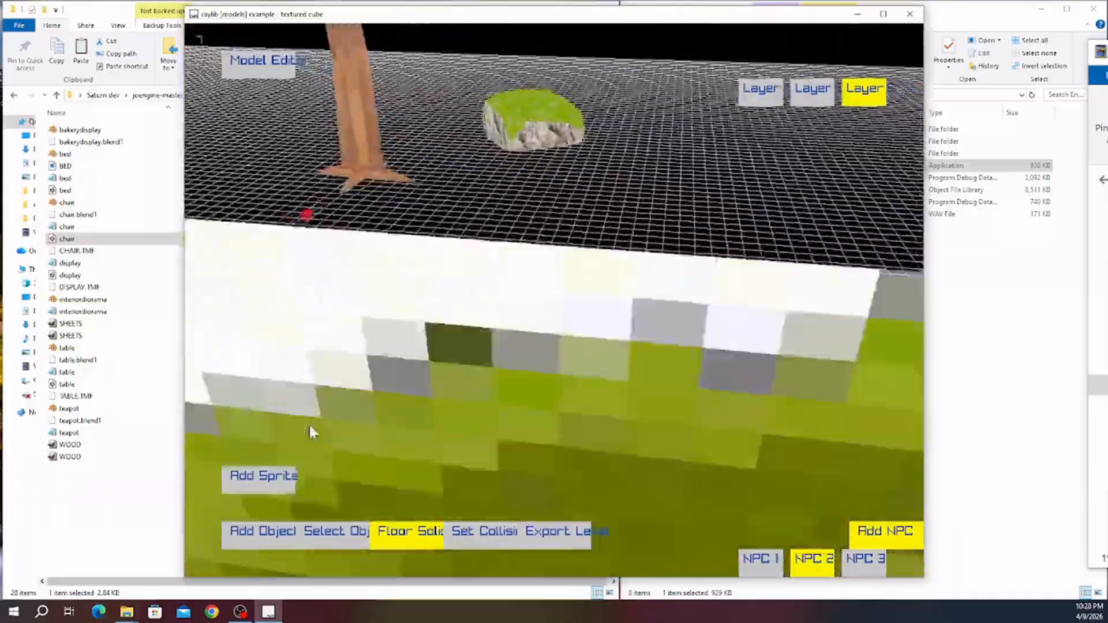
key("w")
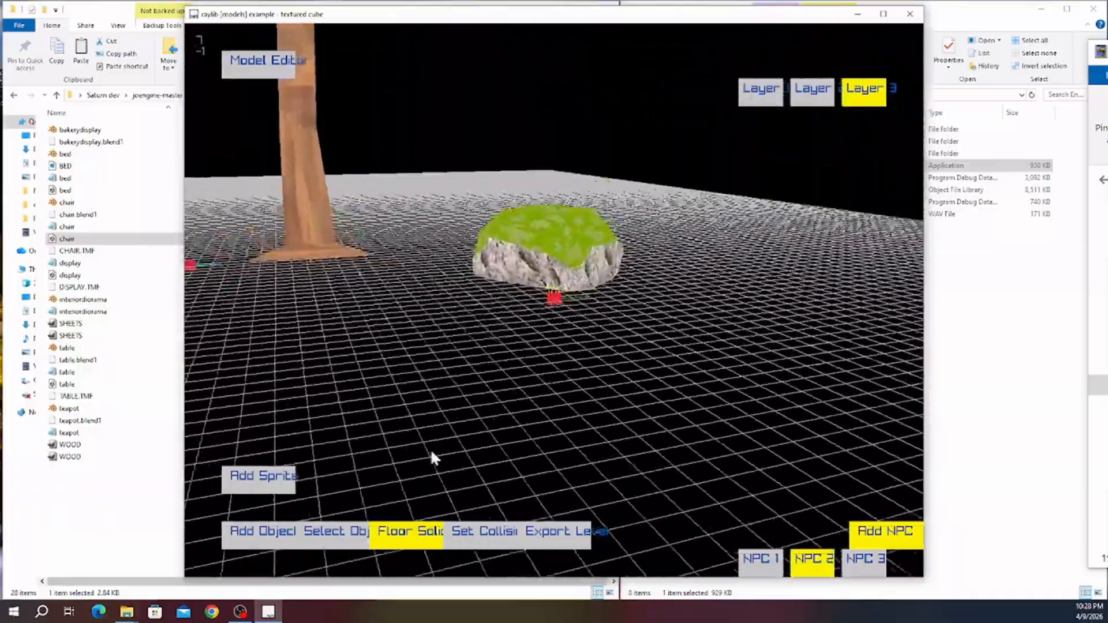
key("s")
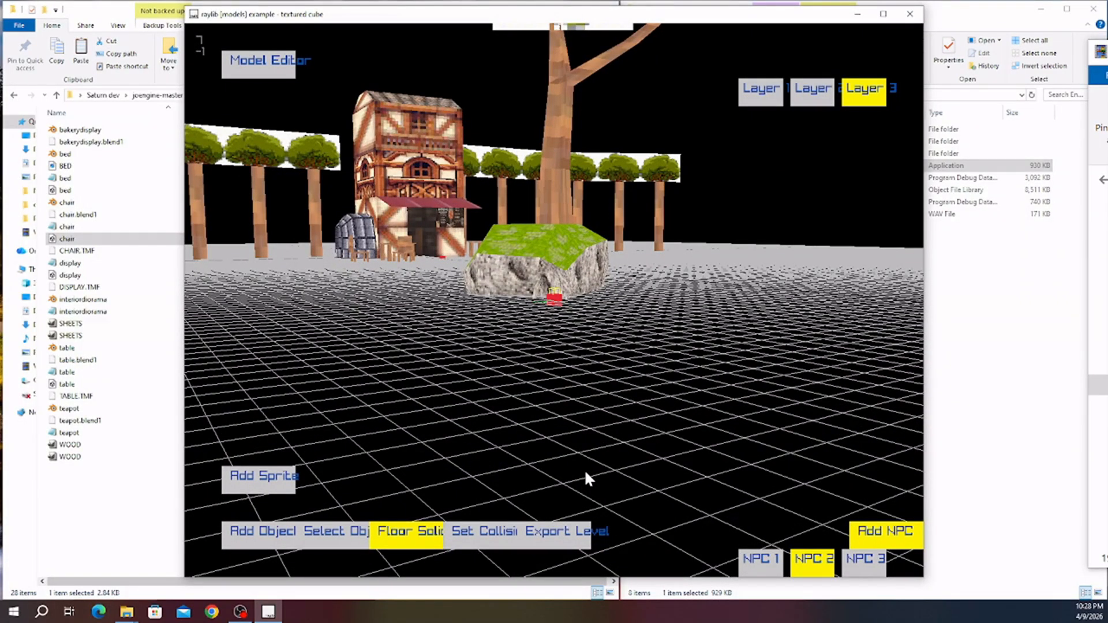
key("a")
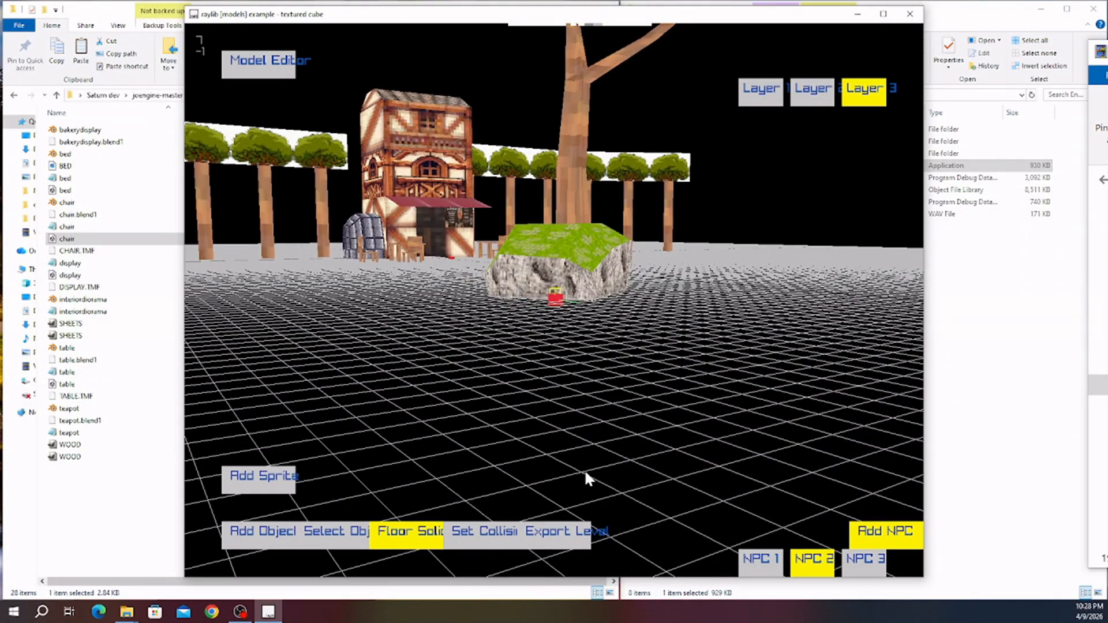
key("a")
key("w")
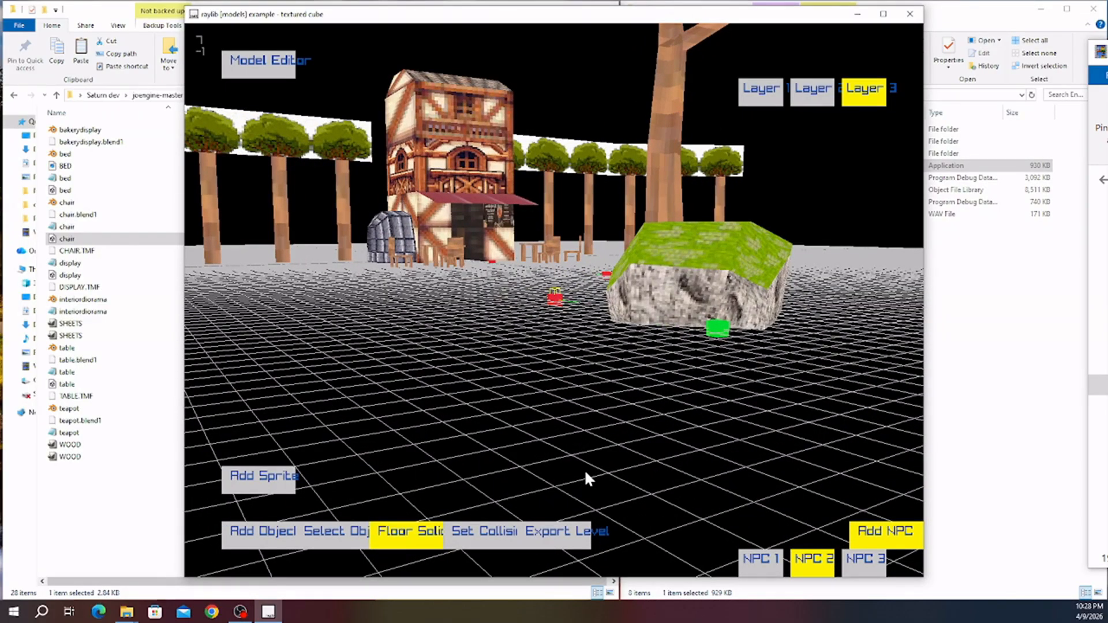
- Switch to NPC 3 and place it on the floor in front of the stone-brick model beside the building
key("a")
key("w")
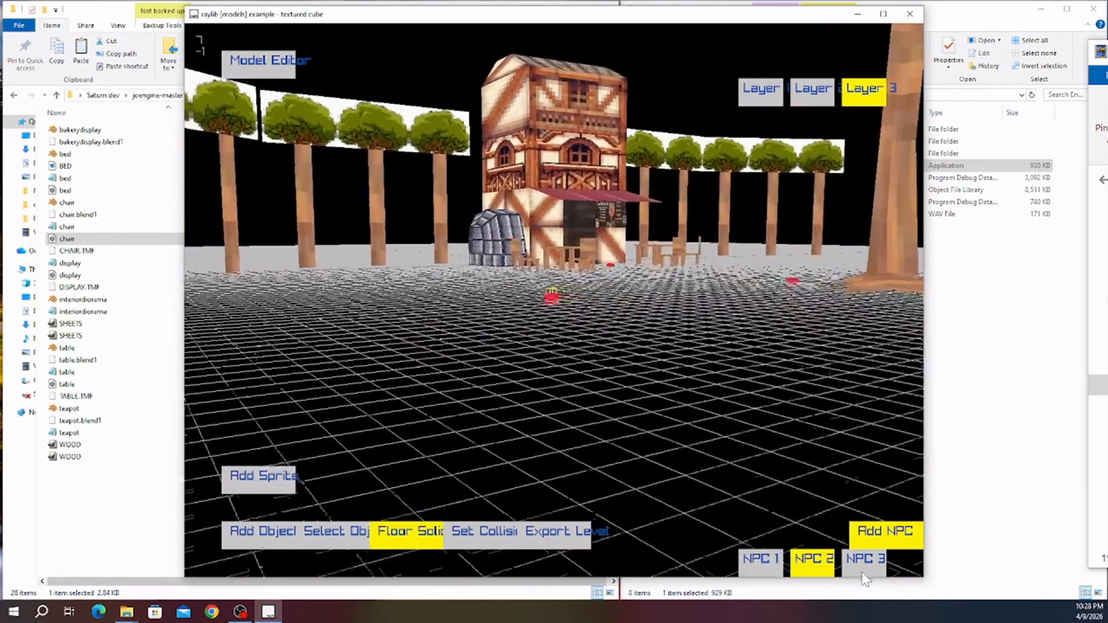
left_click(864, 570)
key("w")
right_click_drag(685, 413, 506, 437)
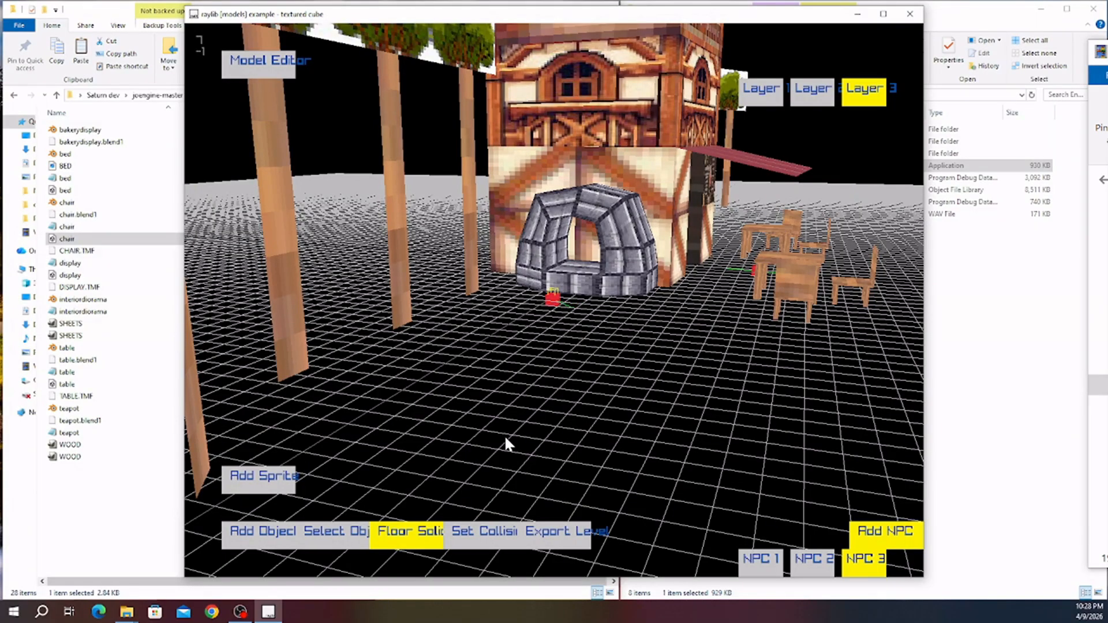
key("s")
key("d")
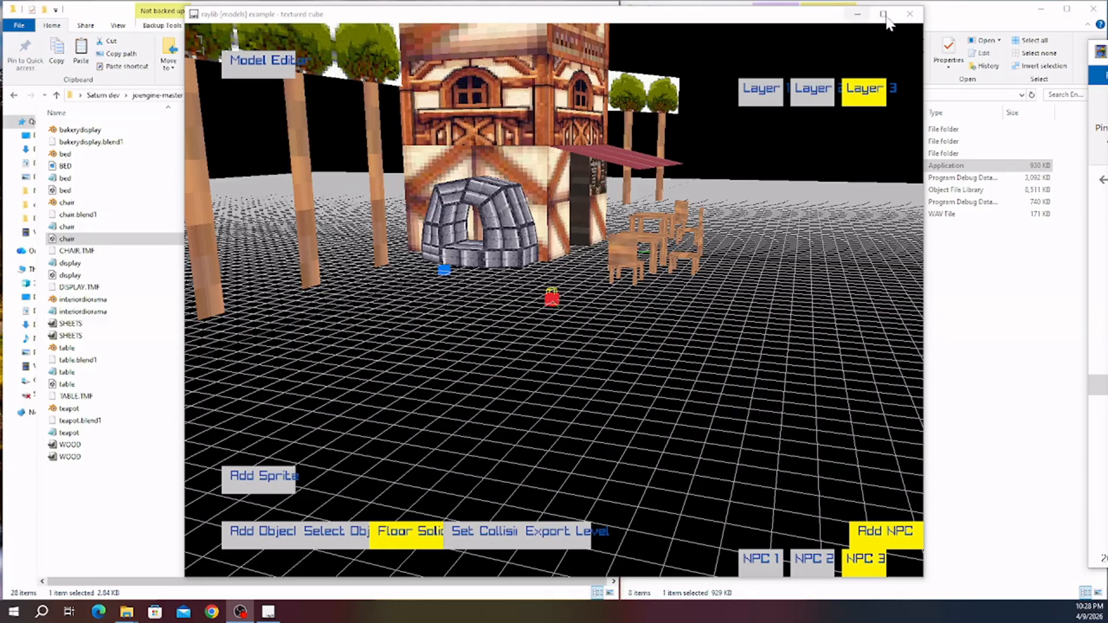
- Close the level editor and copy all files from the Enceladus output folder
left_click(908, 13)
left_click(691, 156)
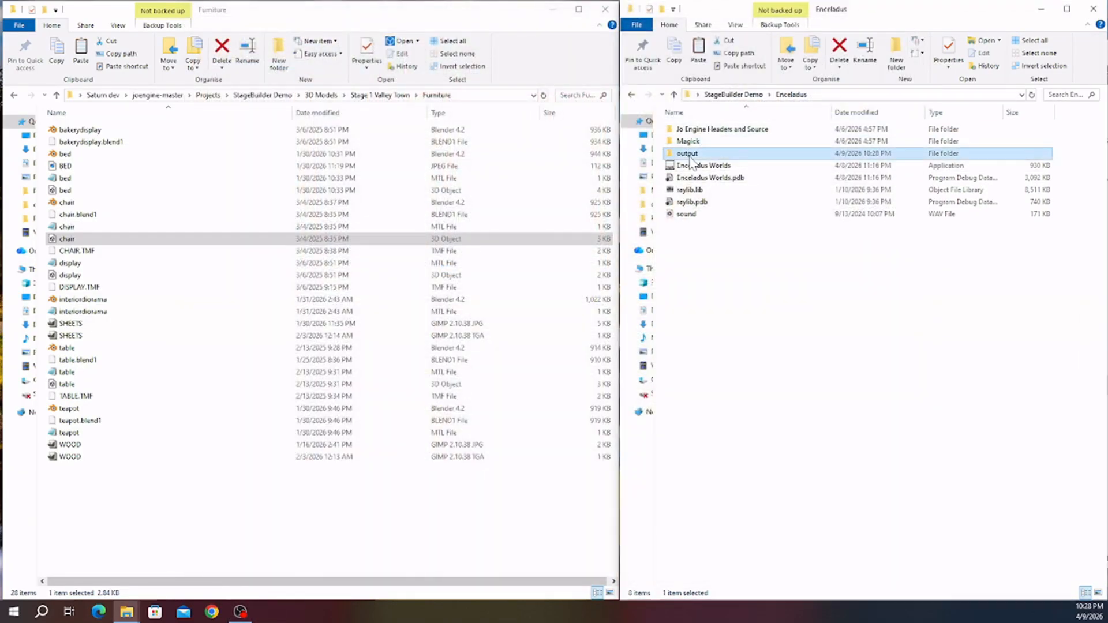
double_click(691, 154)
left_click_drag(712, 557, 661, 127)
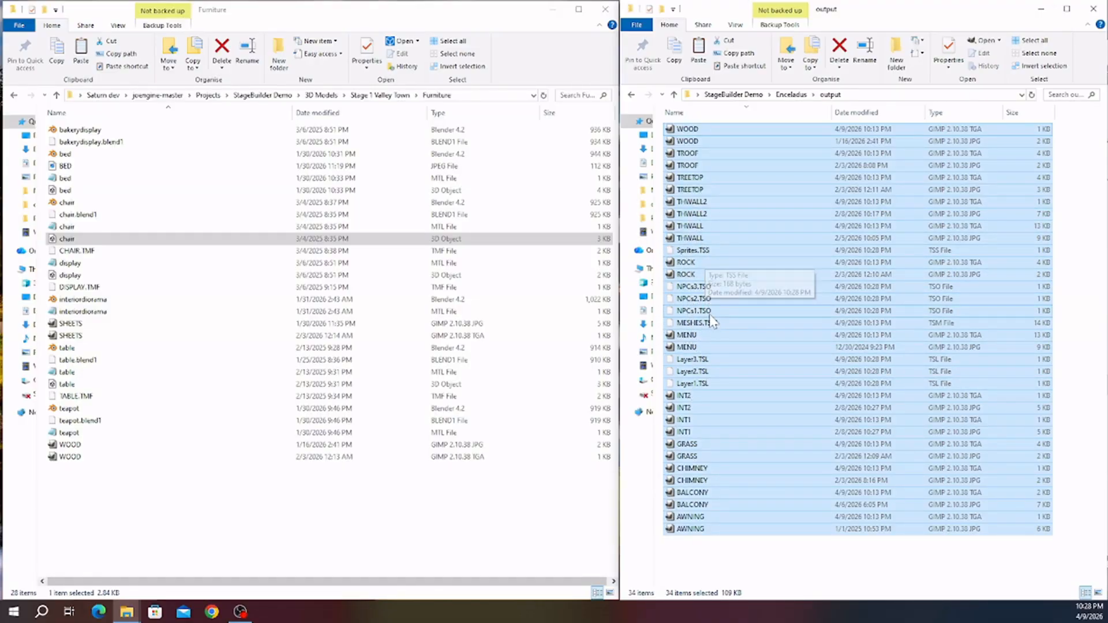
right_click(701, 439)
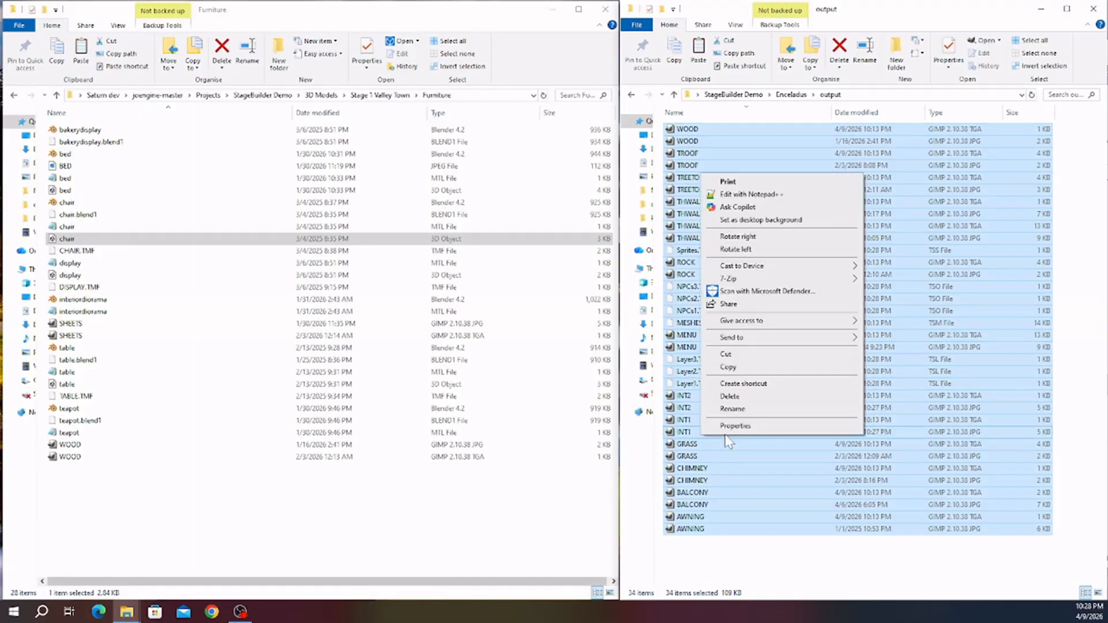
left_click(727, 367)
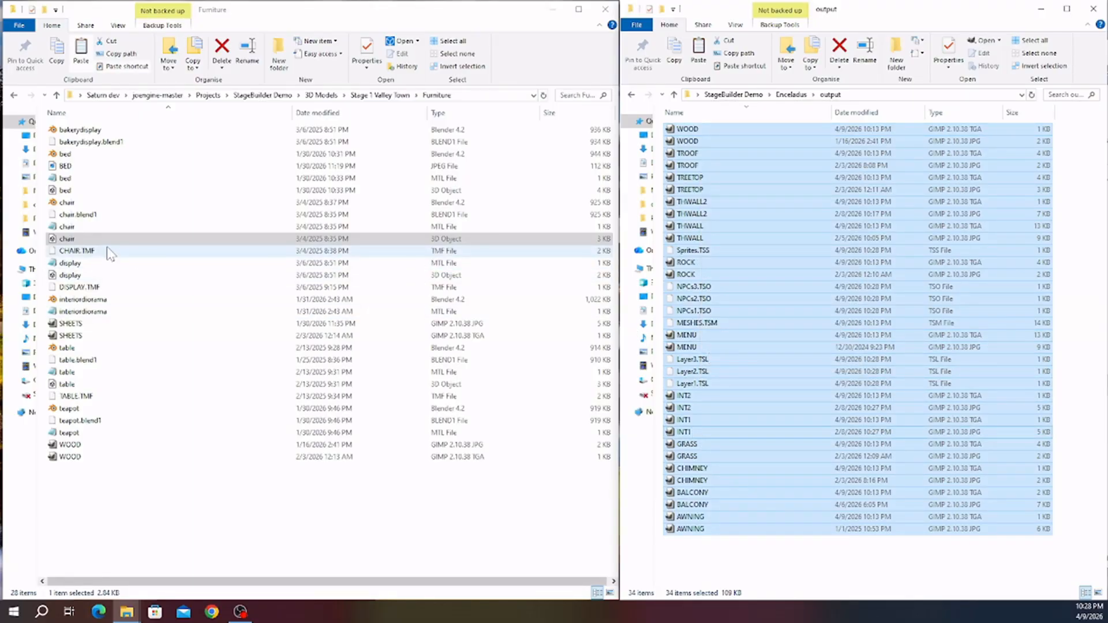
- Open the StageBuilder Demo project's cd\LEVEL1 folder as the destination for the copied files
left_click(248, 99)
left_click(248, 98)
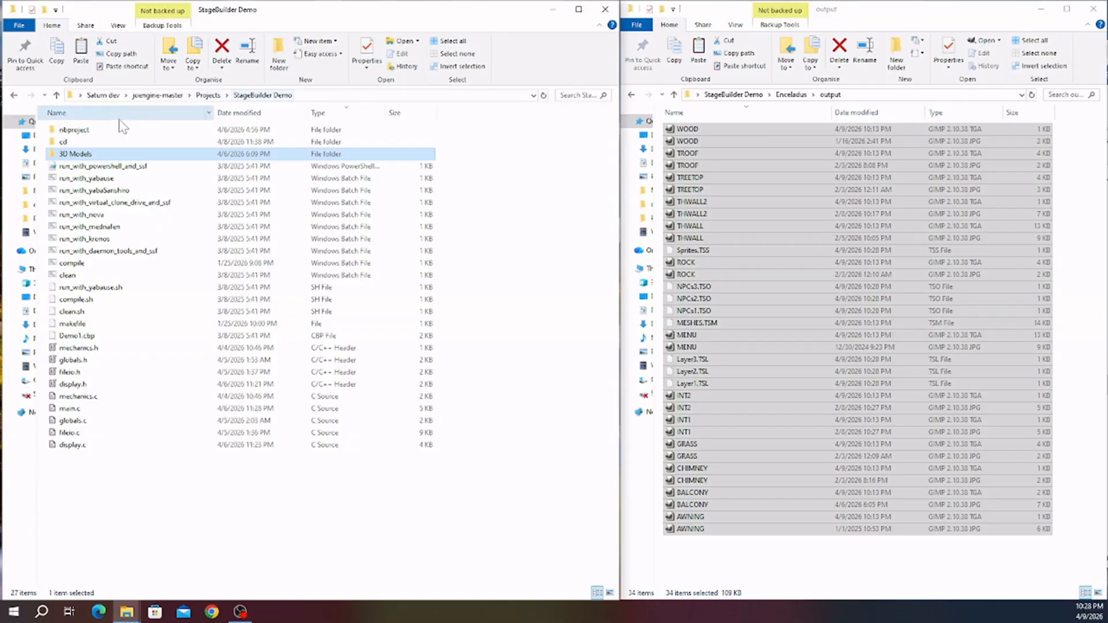
double_click(68, 154)
double_click(70, 132)
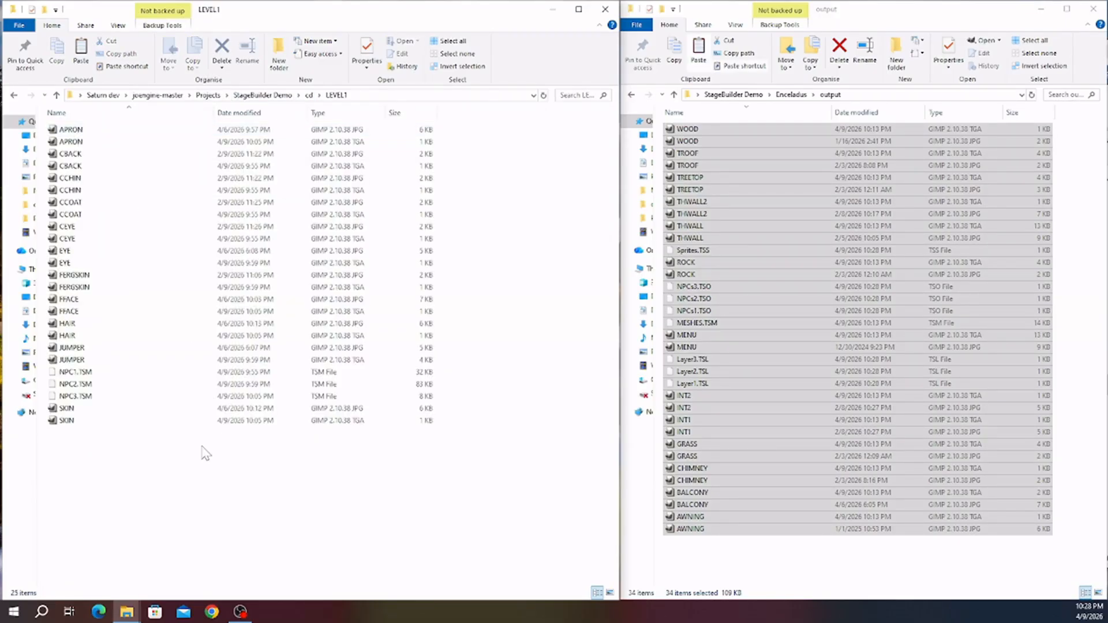
- Paste the copied Enceladus output files into the LEVEL1 folder and return to the cd folder
right_click(95, 495)
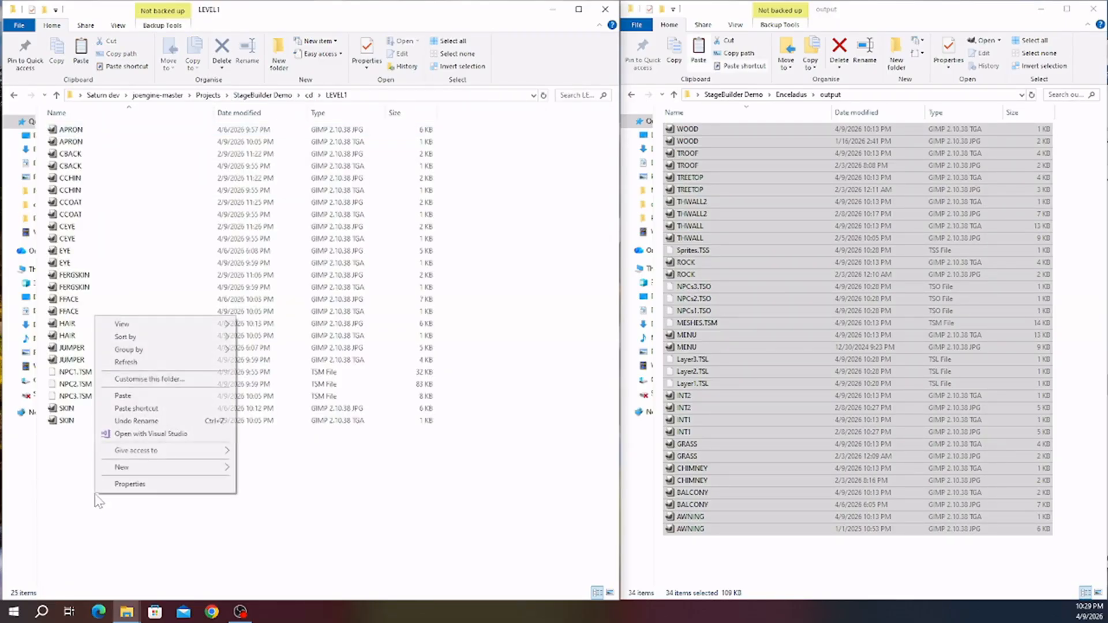
left_click(123, 397)
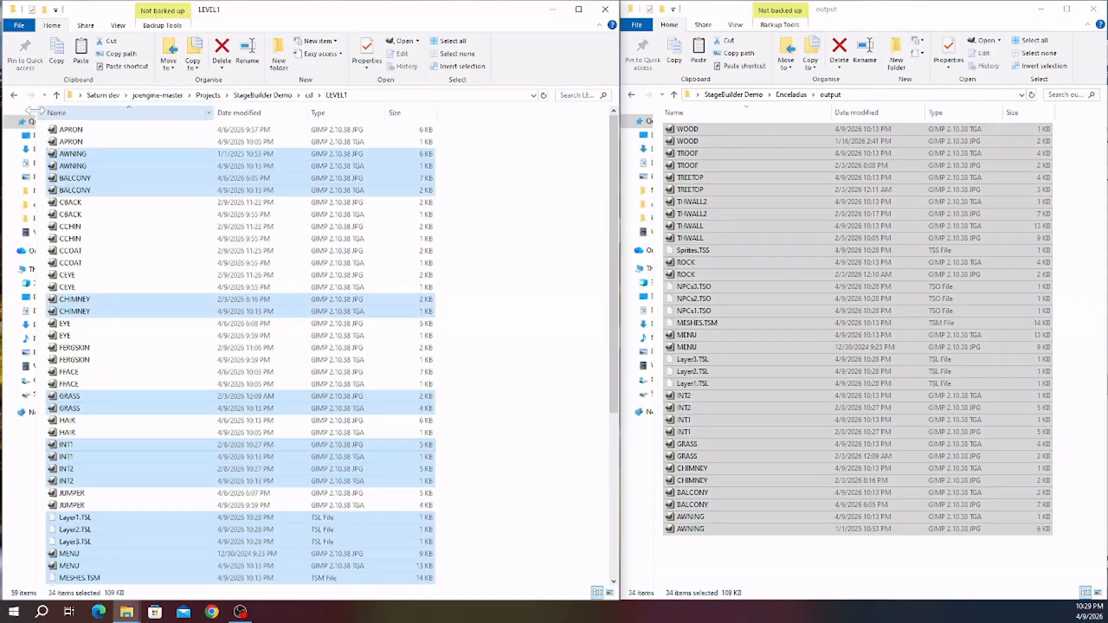
left_click(14, 96)
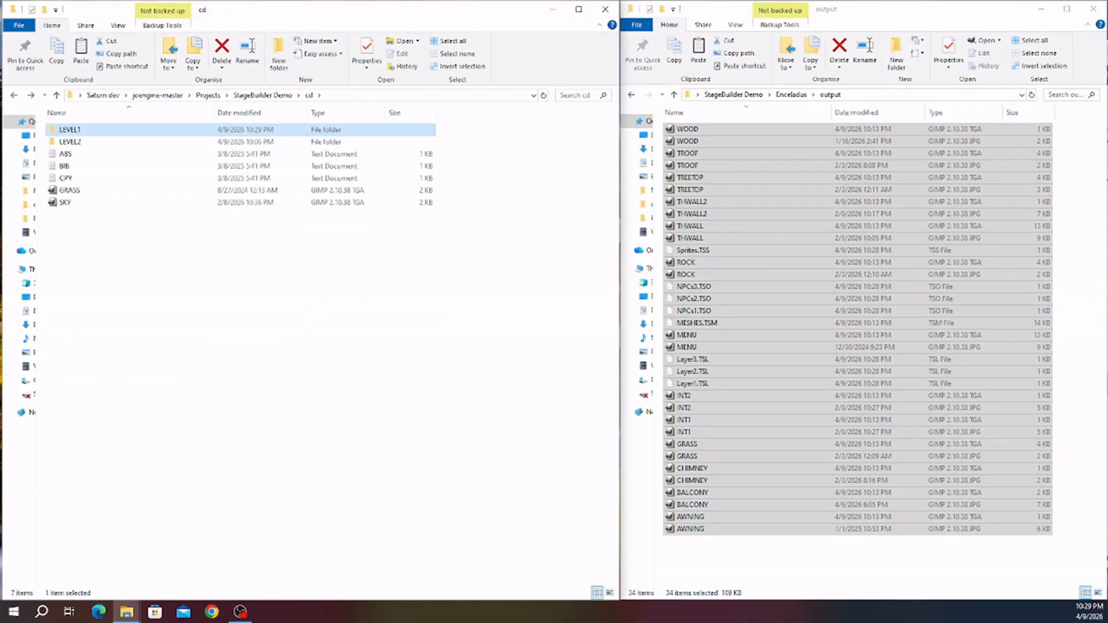
- Permanently delete all files in the Enceladus output folder
left_click(765, 554)
left_click_drag(781, 560, 675, 121)
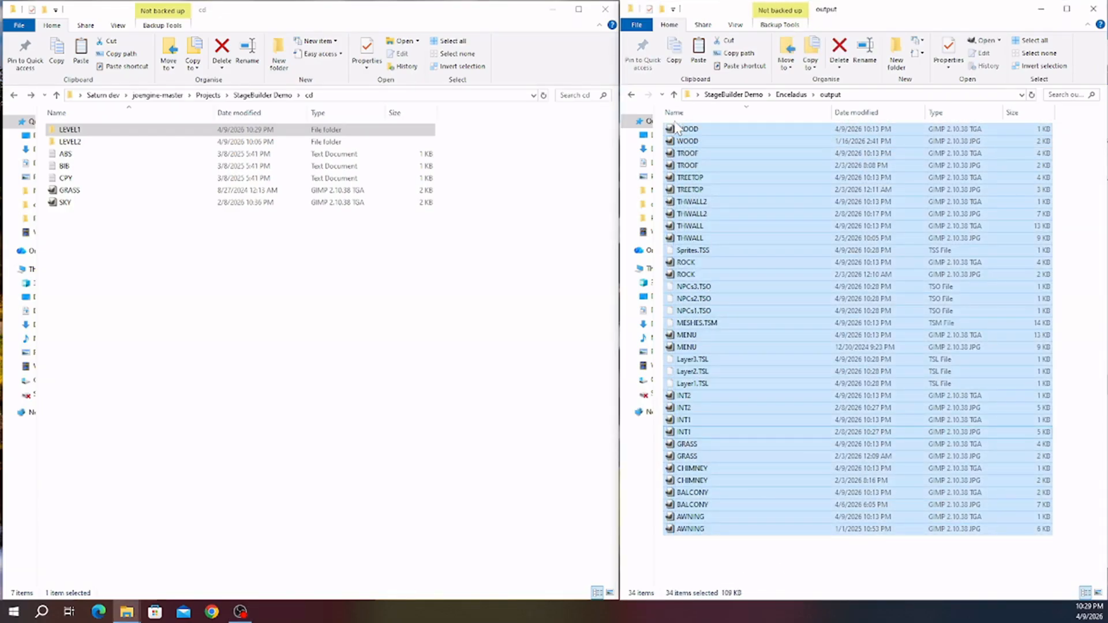
key("shift+Delete")
key("Return")
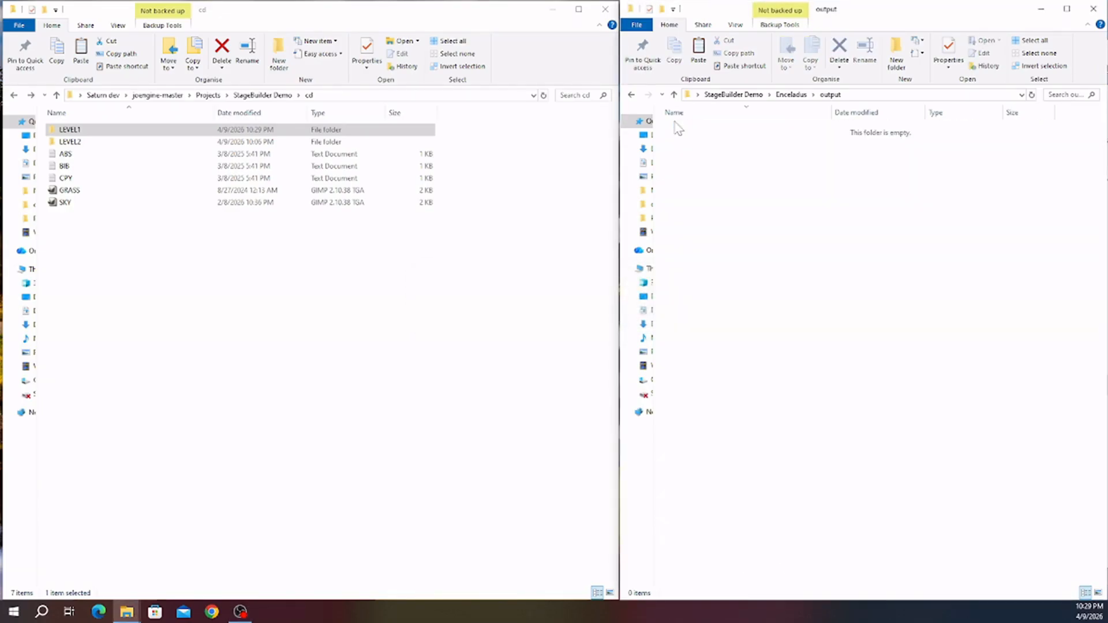
- Launch Enceladus Worlds from the Enceladus folder and bring the cd folder window back to the front
left_click(790, 97)
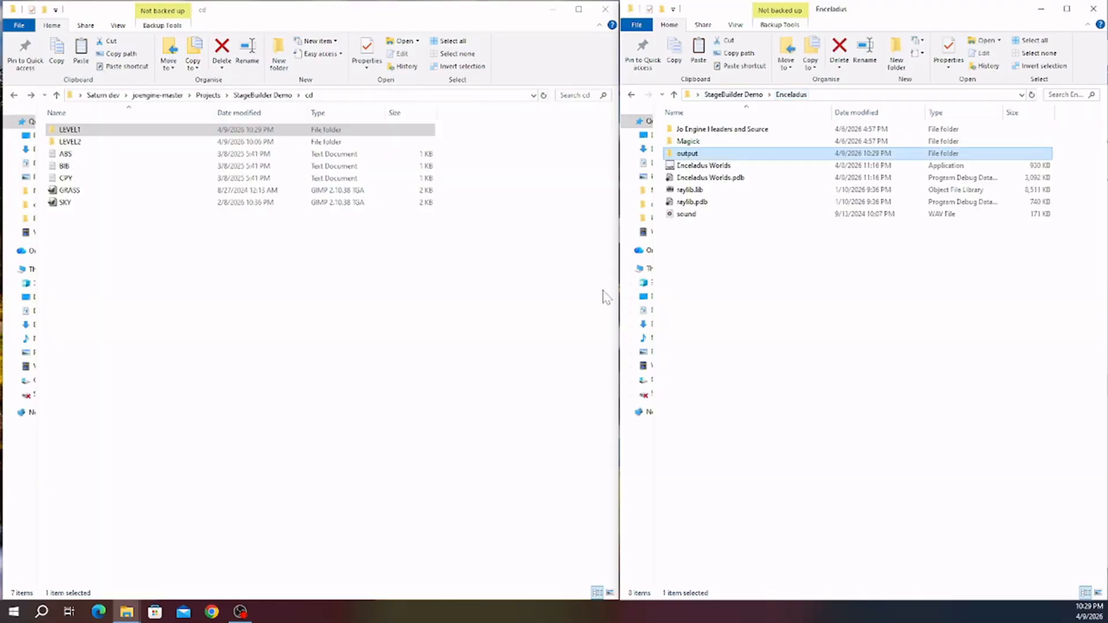
double_click(698, 167)
left_click(167, 290)
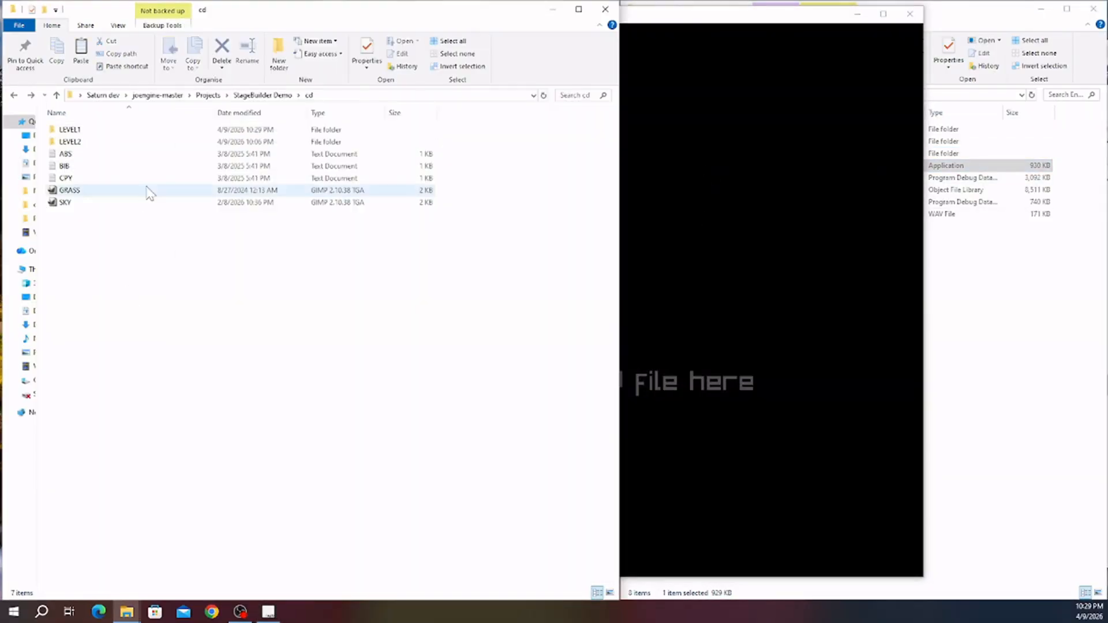
- Open the Stage 1 Valley Town folder inside the StageBuilder Demo project's 3D Models folder
left_click(262, 95)
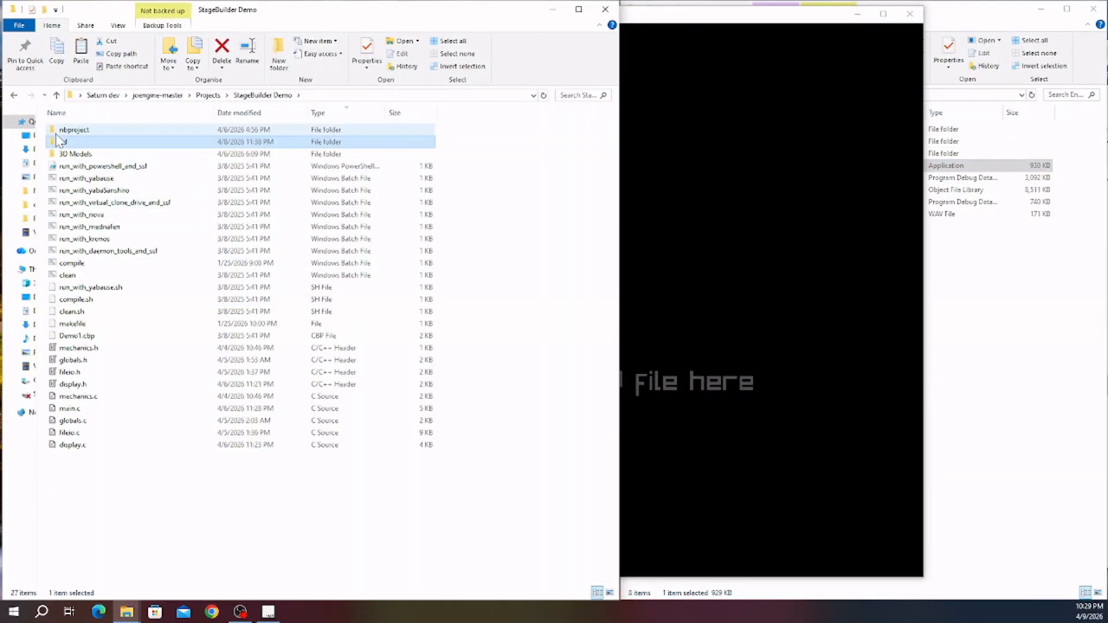
double_click(72, 153)
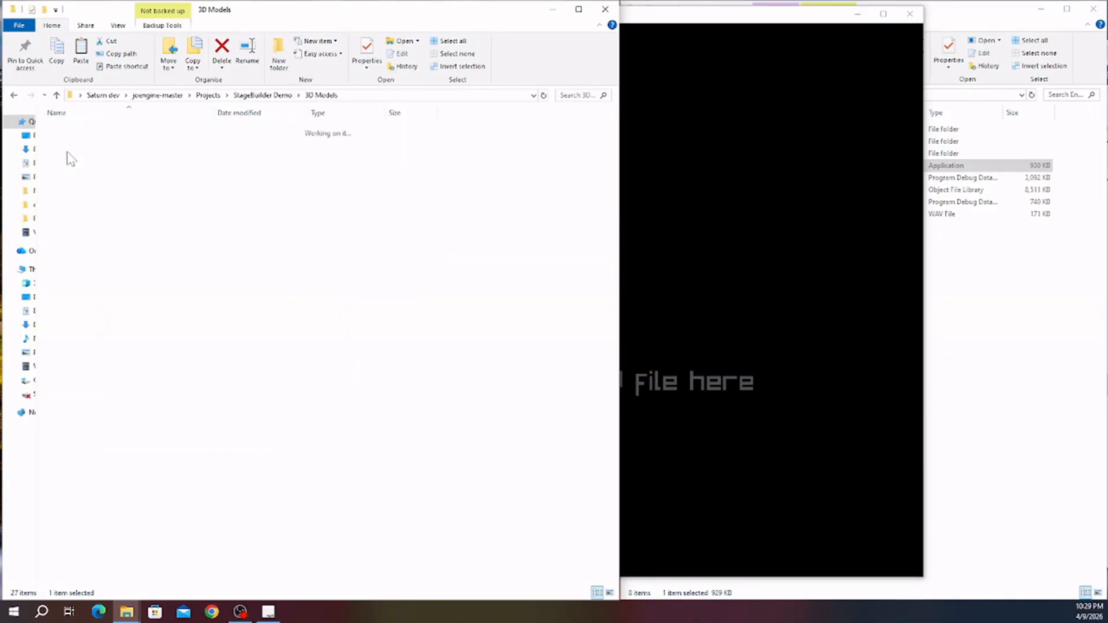
double_click(75, 130)
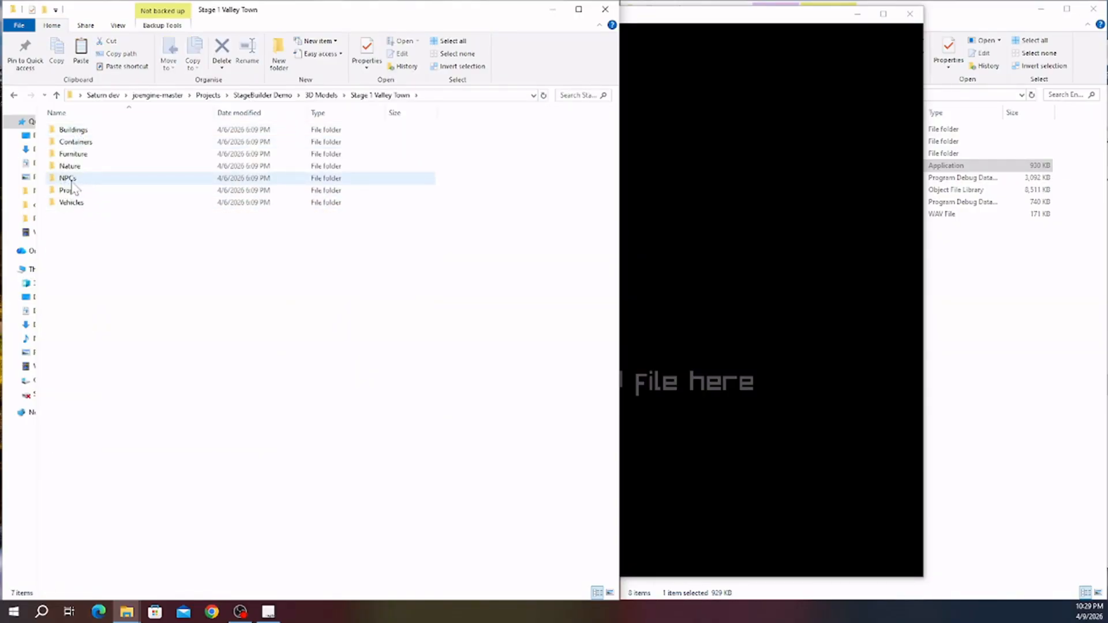
left_click(74, 203)
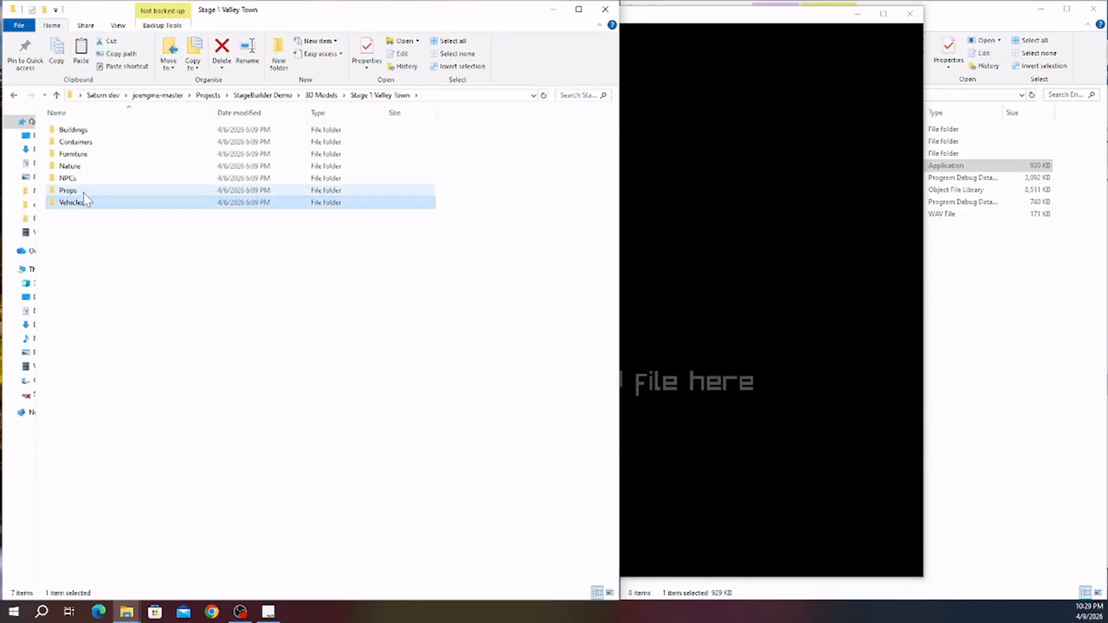
left_click(70, 190)
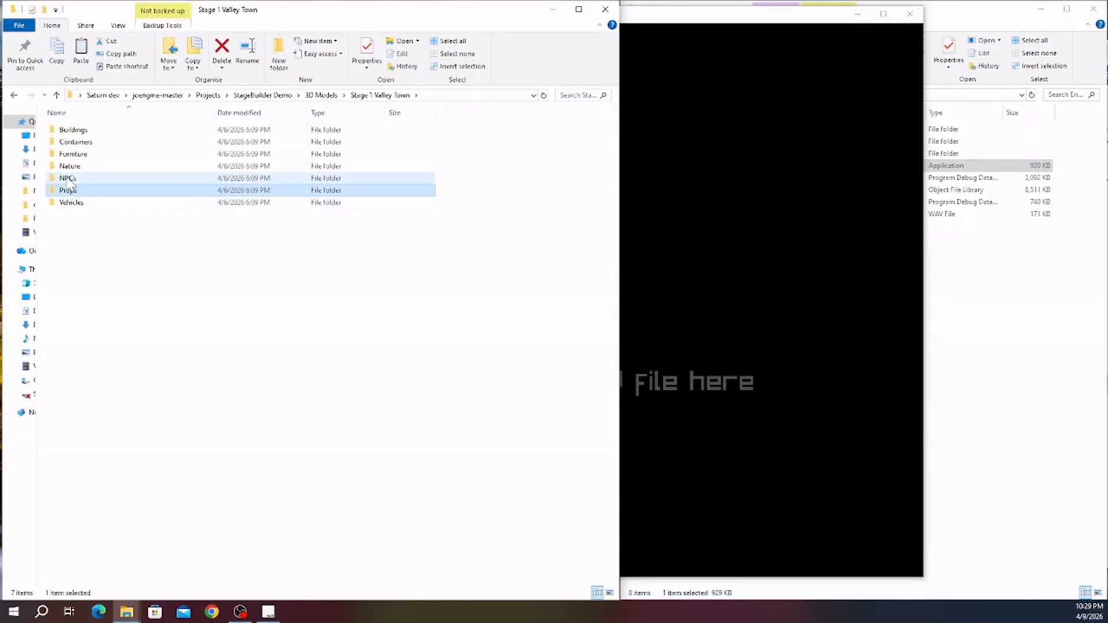
- Load the tree2 3D object from the Nature folder into Enceladus Worlds
double_click(78, 156)
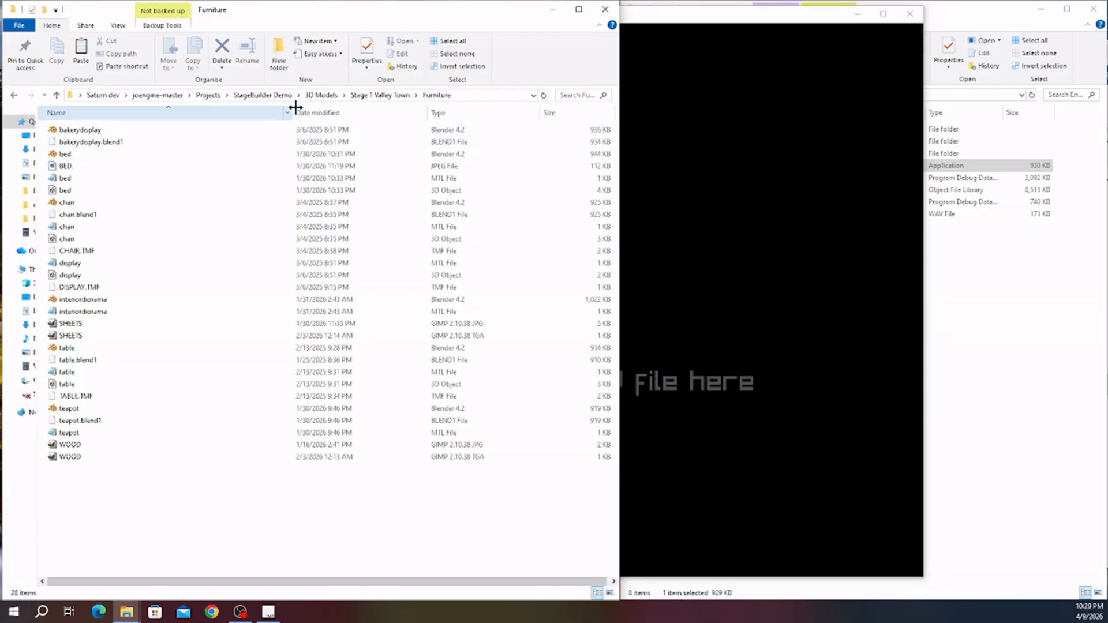
left_click(401, 97)
double_click(70, 167)
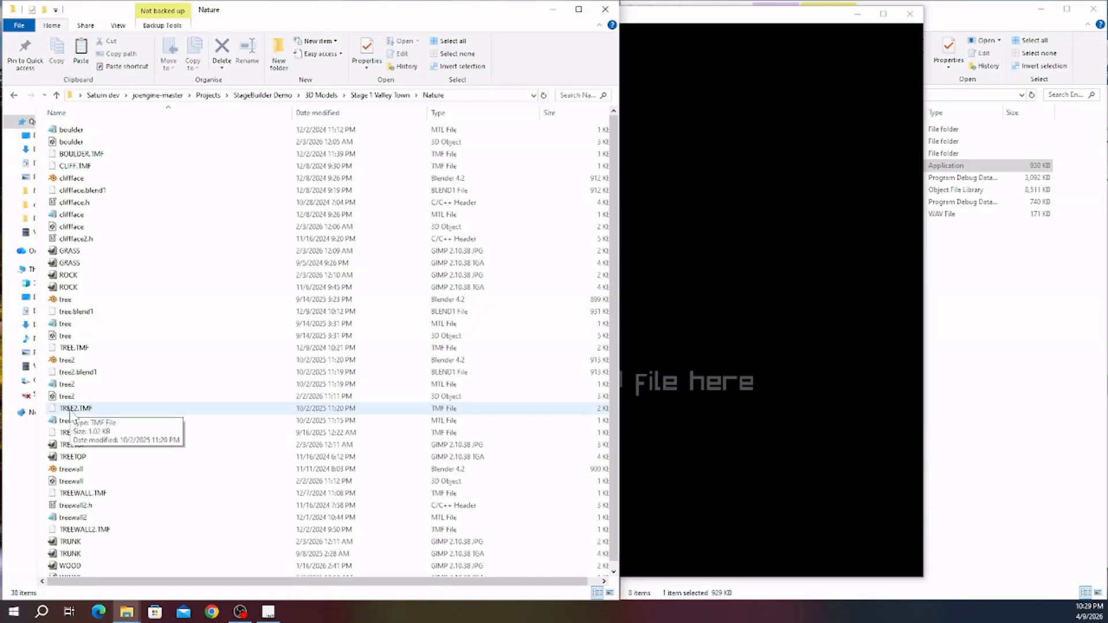
left_click_drag(67, 398, 570, 291)
left_click_drag(693, 306, 693, 307)
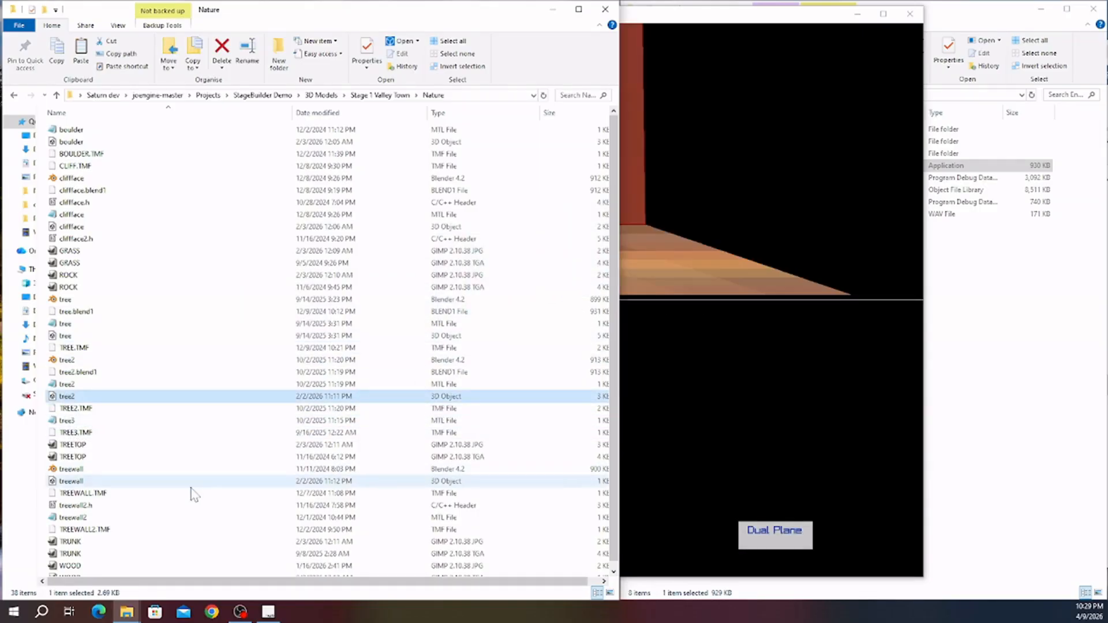
- Load the treewall 3D object from the Nature folder into Enceladus Worlds
scroll(104, 526, "down", 1)
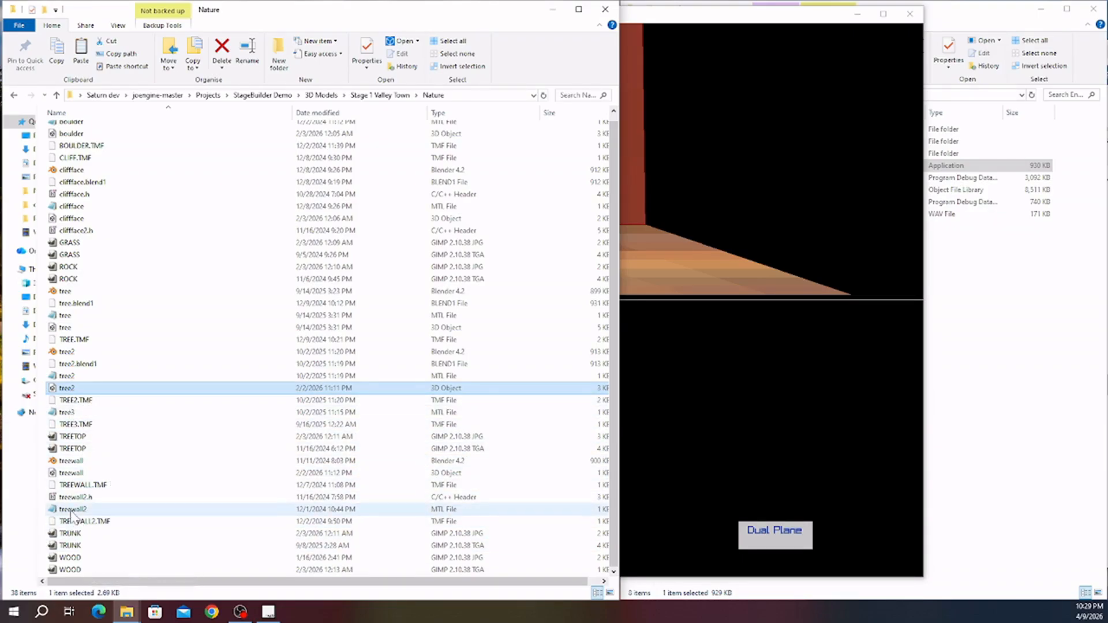
left_click_drag(73, 473, 673, 403)
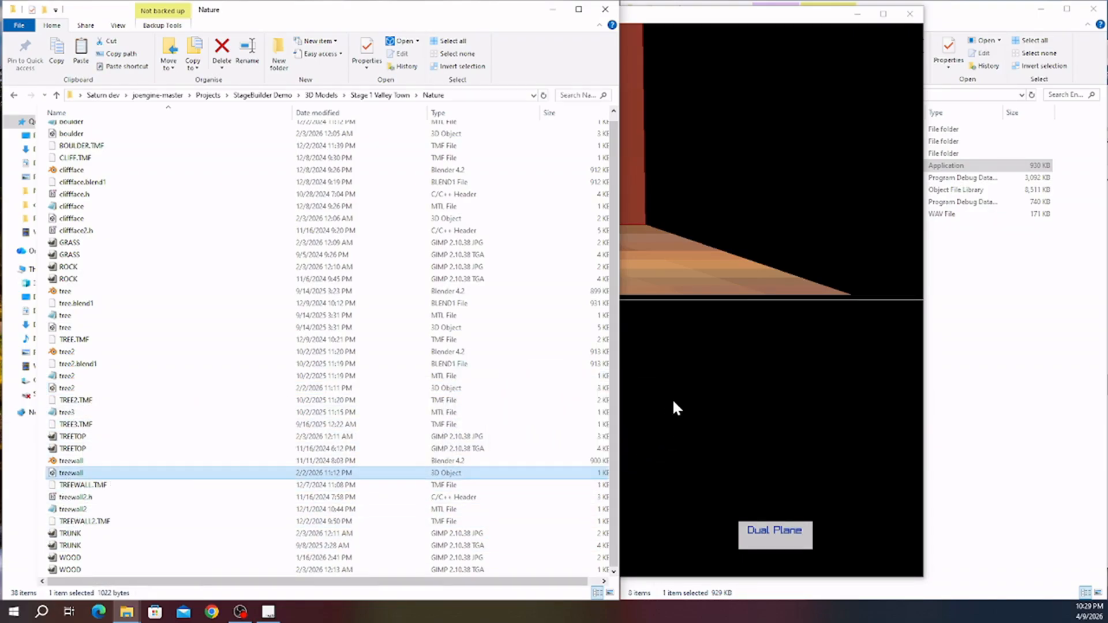
scroll(673, 402, "down", 10)
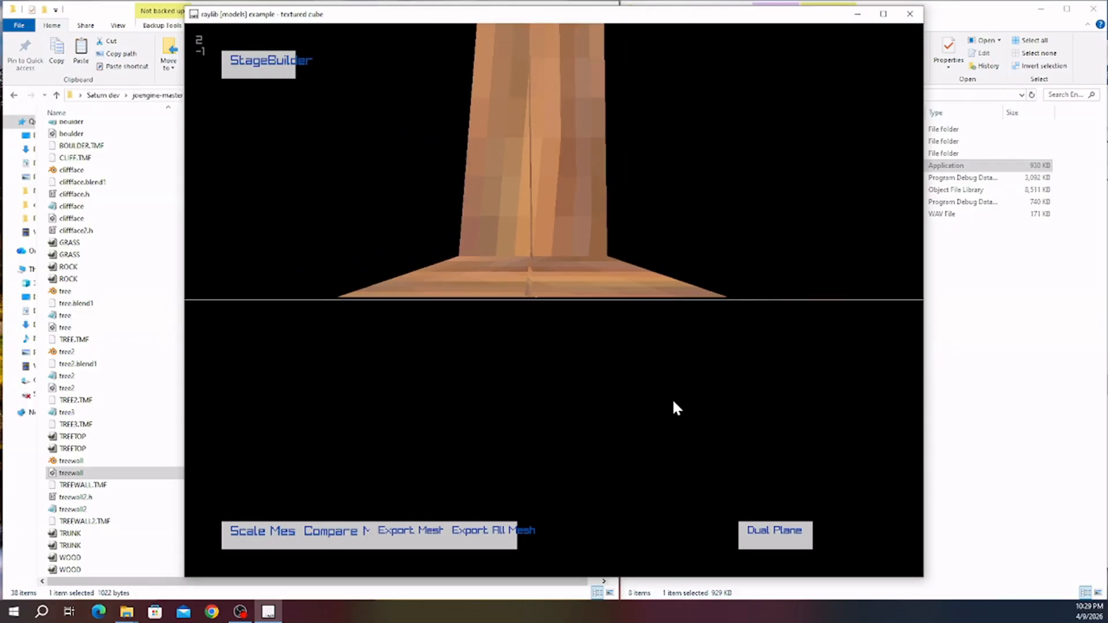
scroll(627, 372, "up", 10)
middle_click_drag(627, 372, 723, 332)
scroll(723, 332, "down", 4)
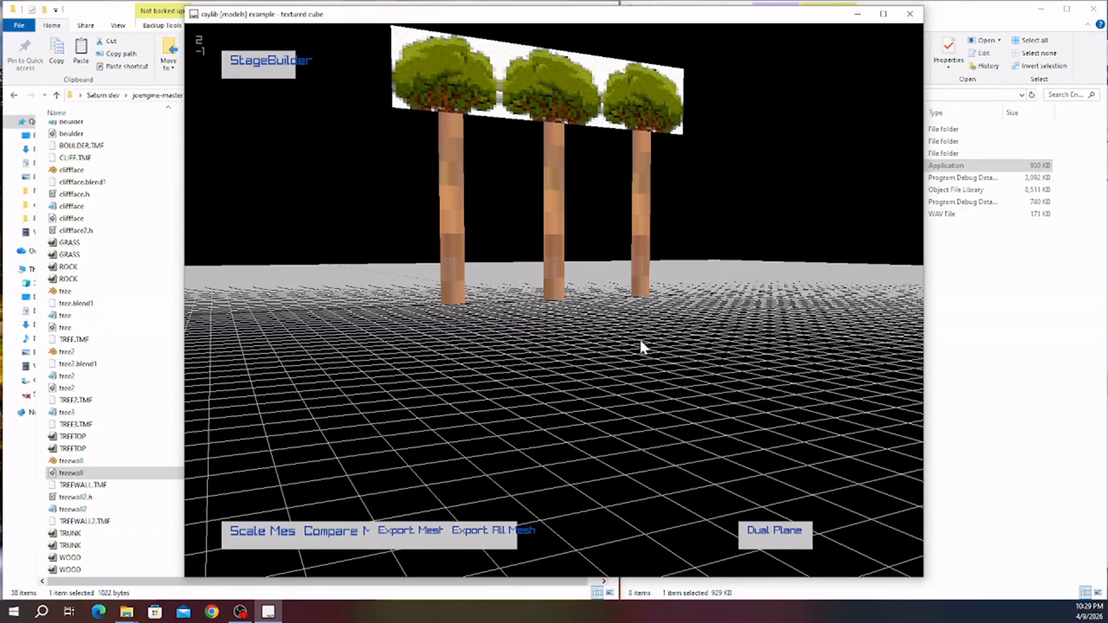
middle_click_drag(641, 345, 526, 504)
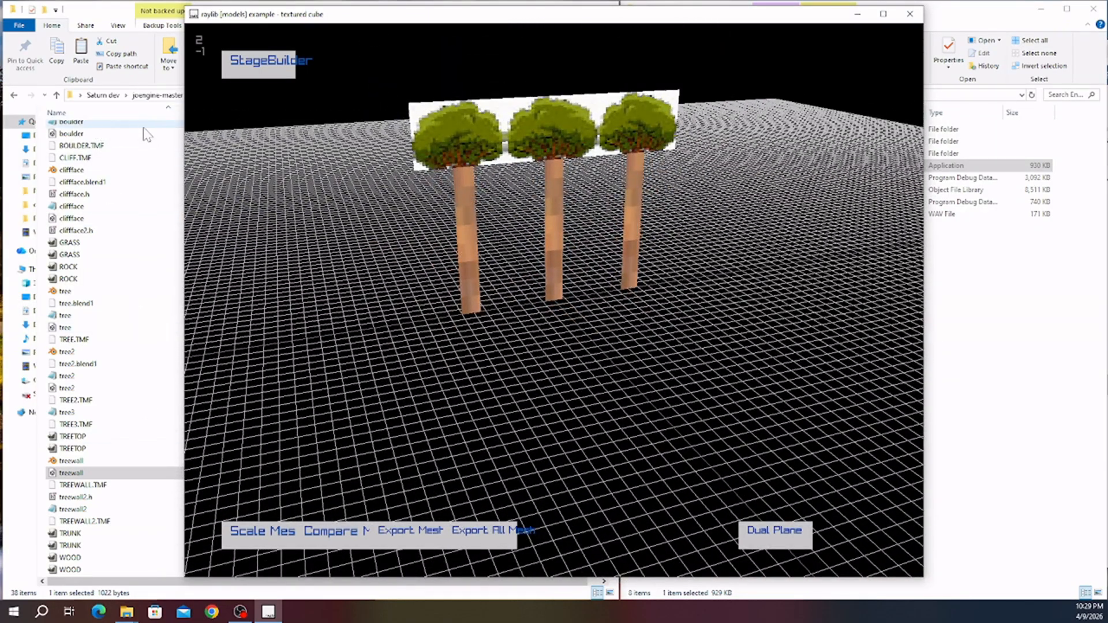
- Load the cask and crate 3D objects from Stage 1 Valley Town's Containers folder into Enceladus Worlds
left_click(1018, 380)
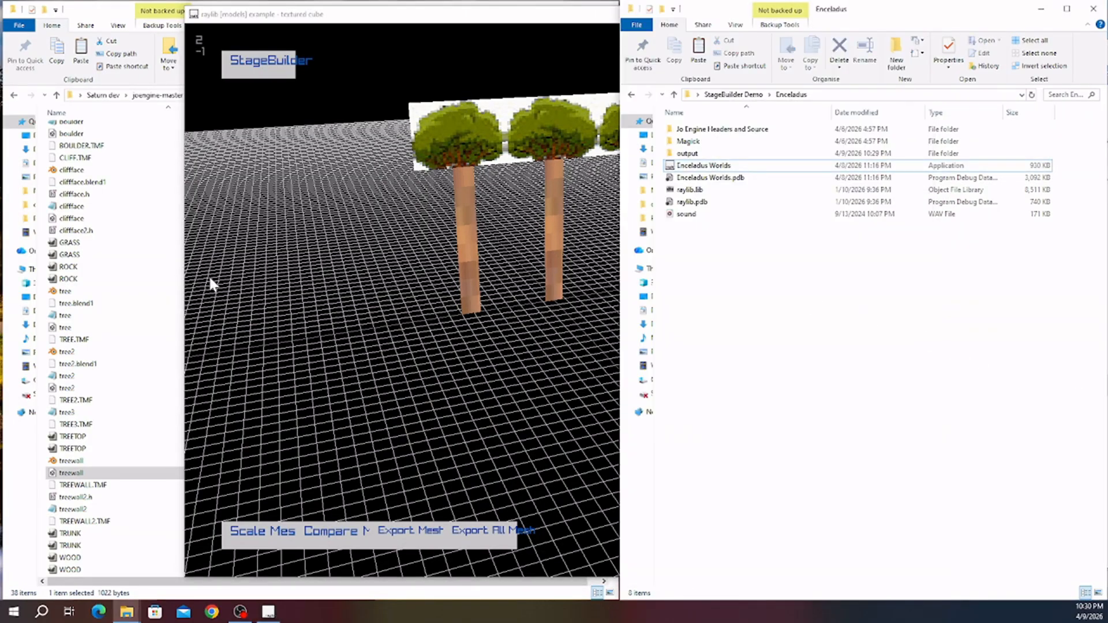
left_click(116, 290)
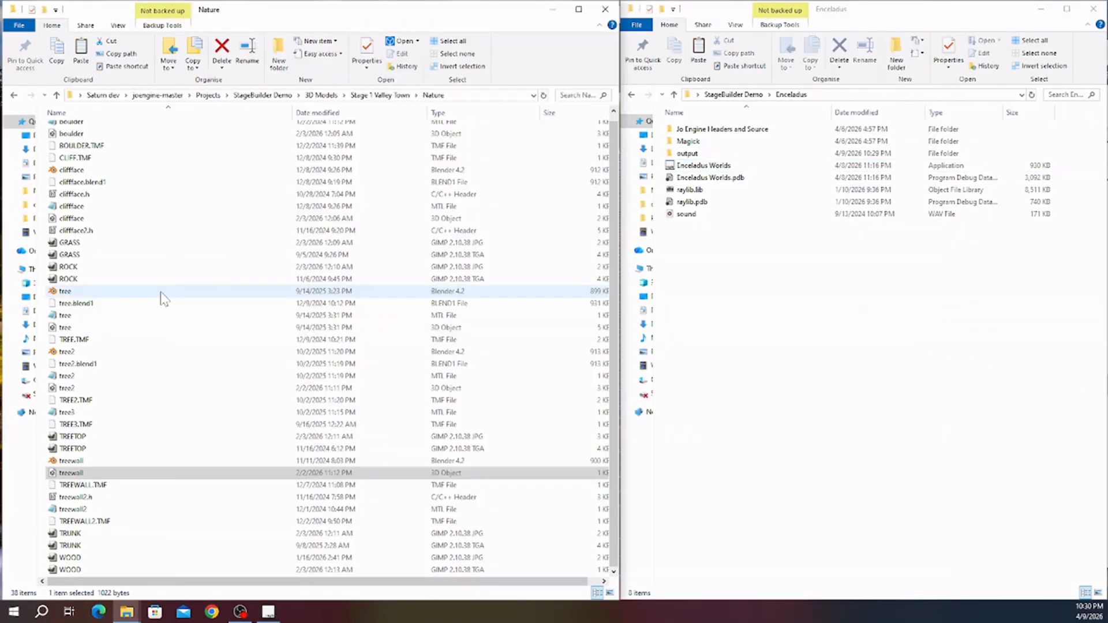
left_click(387, 95)
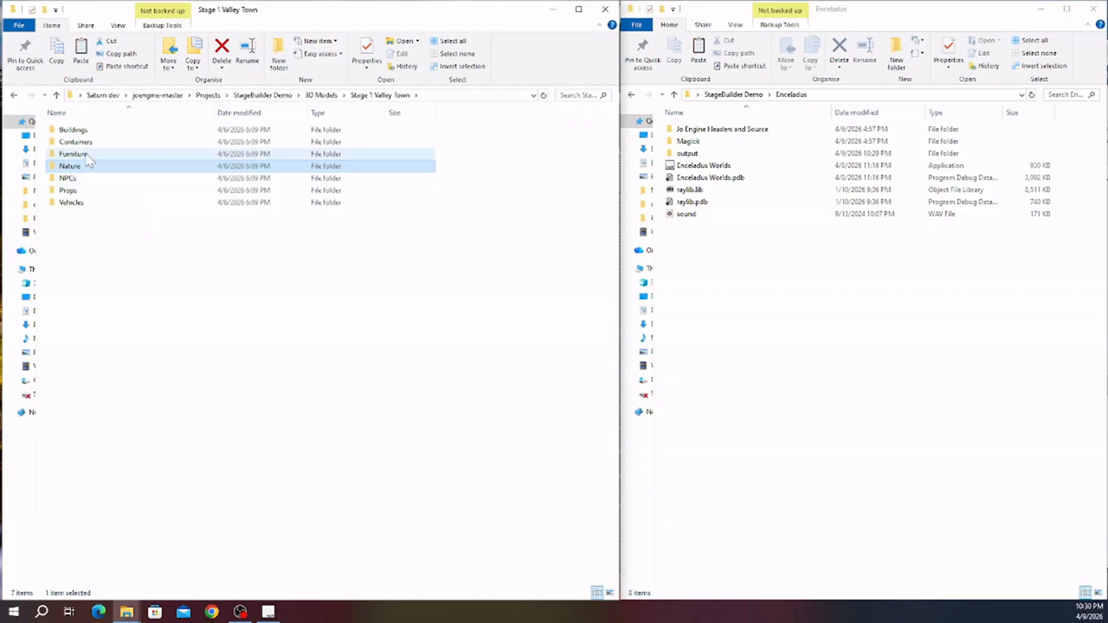
double_click(74, 142)
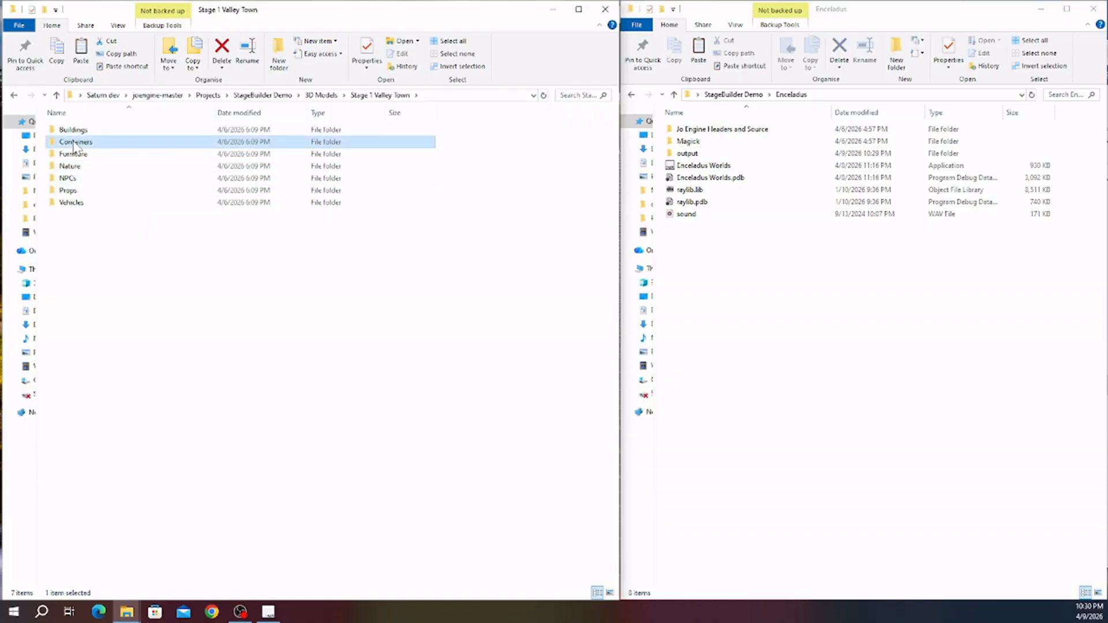
left_click_drag(63, 180, 203, 178)
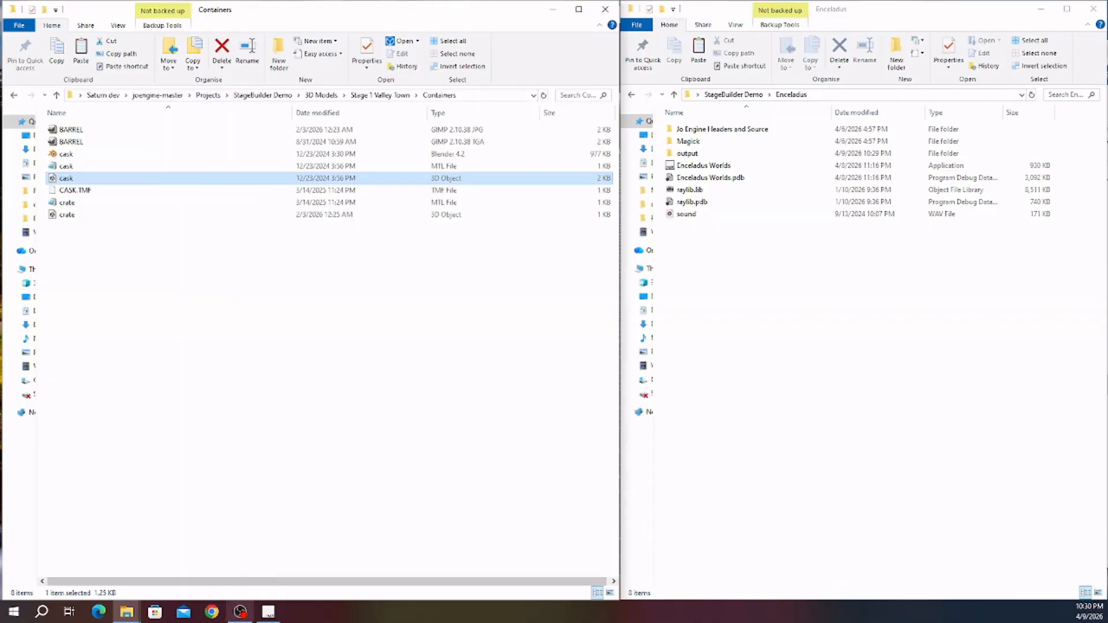
left_click(269, 612)
left_click_drag(69, 180, 563, 275)
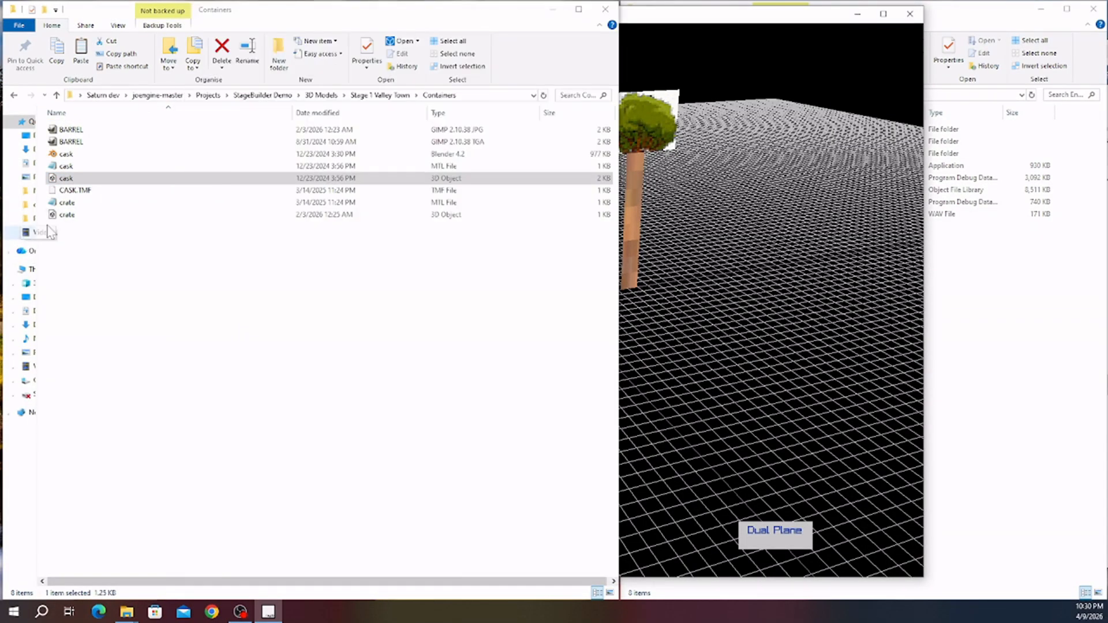
left_click_drag(67, 215, 745, 370)
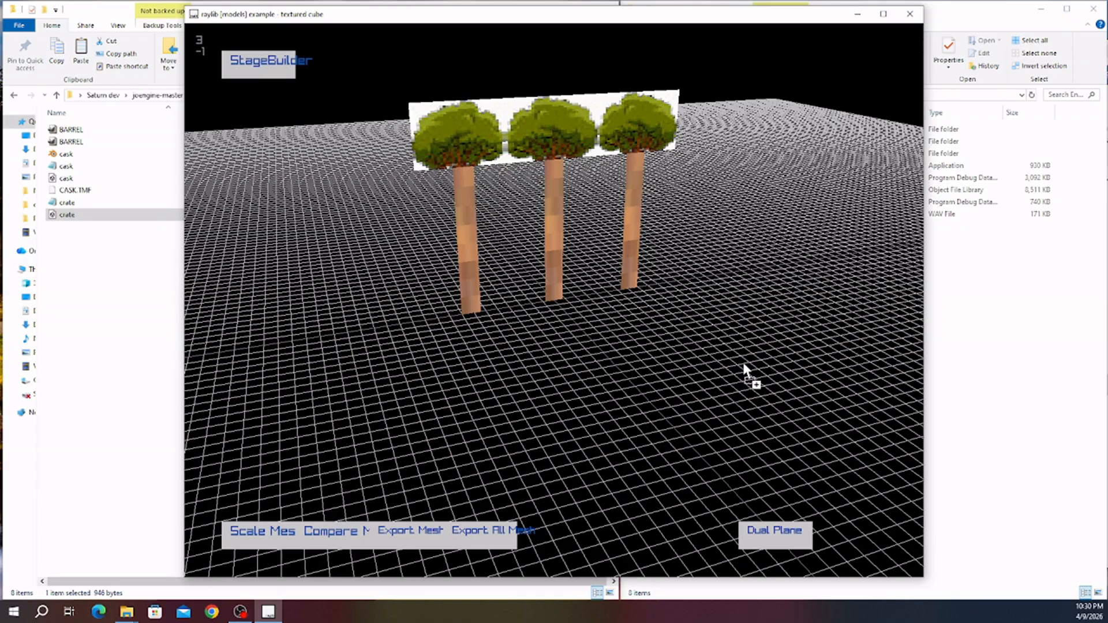
- Open the Exterior folder under Buildings in Stage 1 Valley Town
left_click(95, 308)
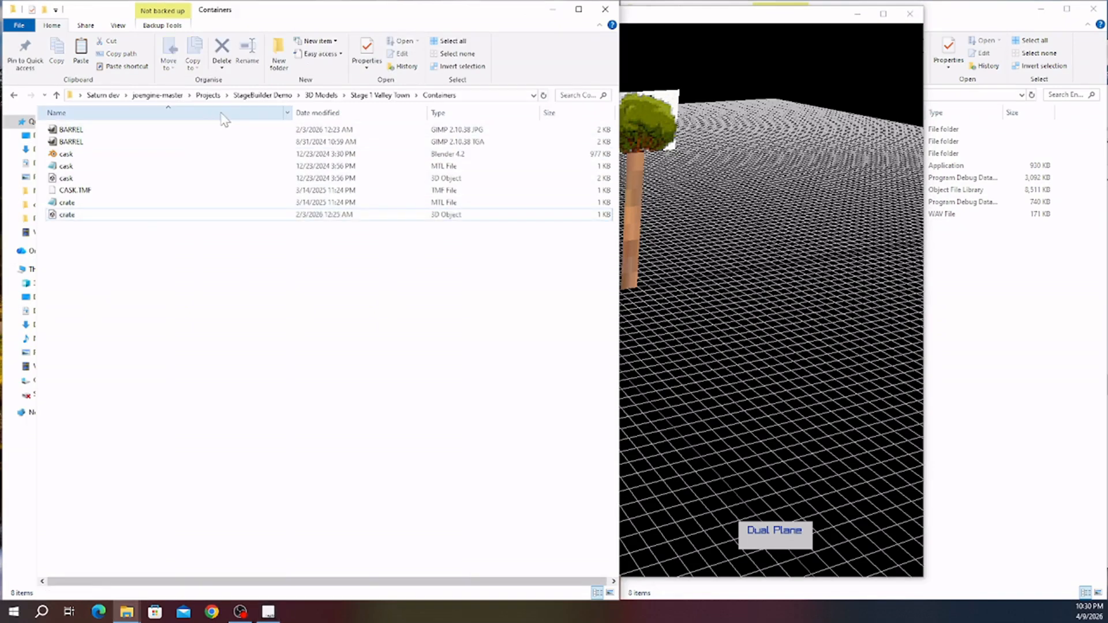
left_click(385, 96)
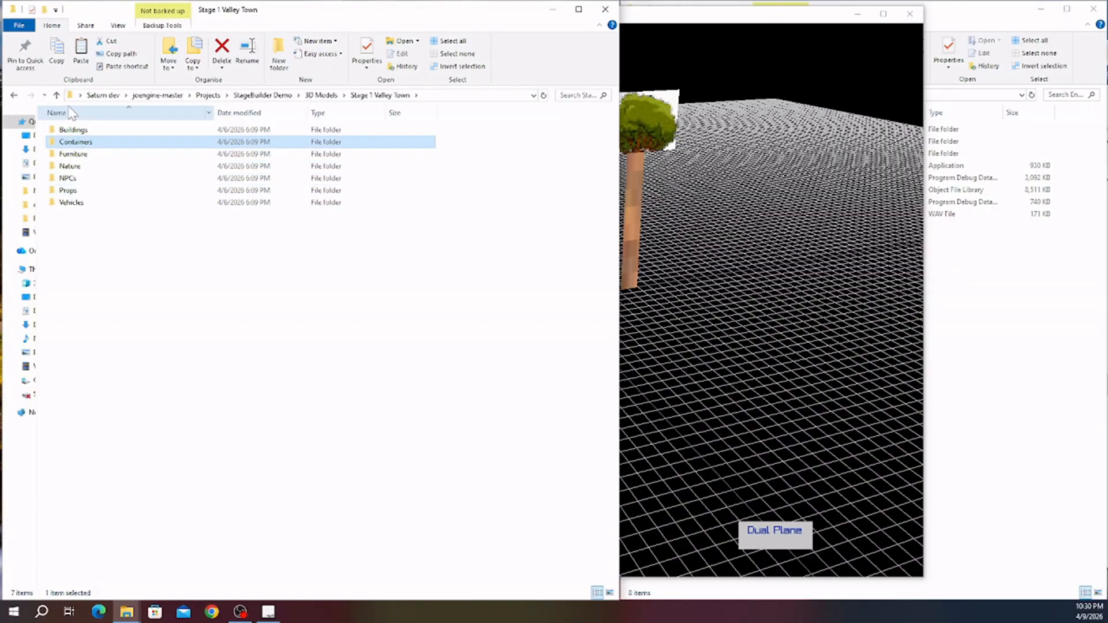
double_click(70, 130)
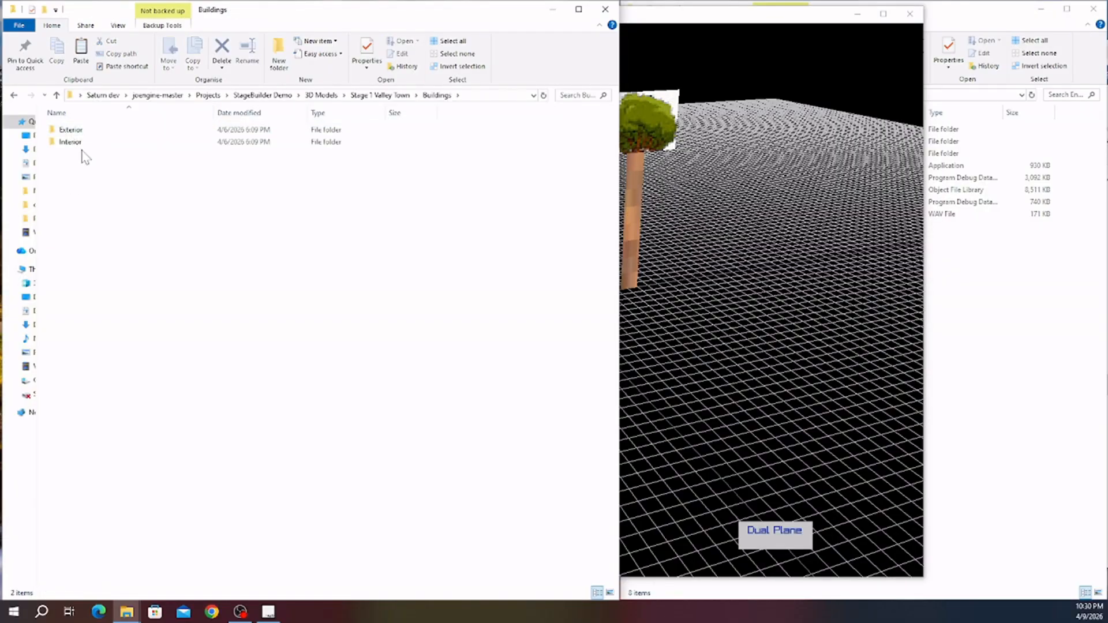
double_click(70, 130)
- Load the SweetShop 3D object from the Exterior folder into Enceladus Worlds
scroll(142, 303, "down", 3)
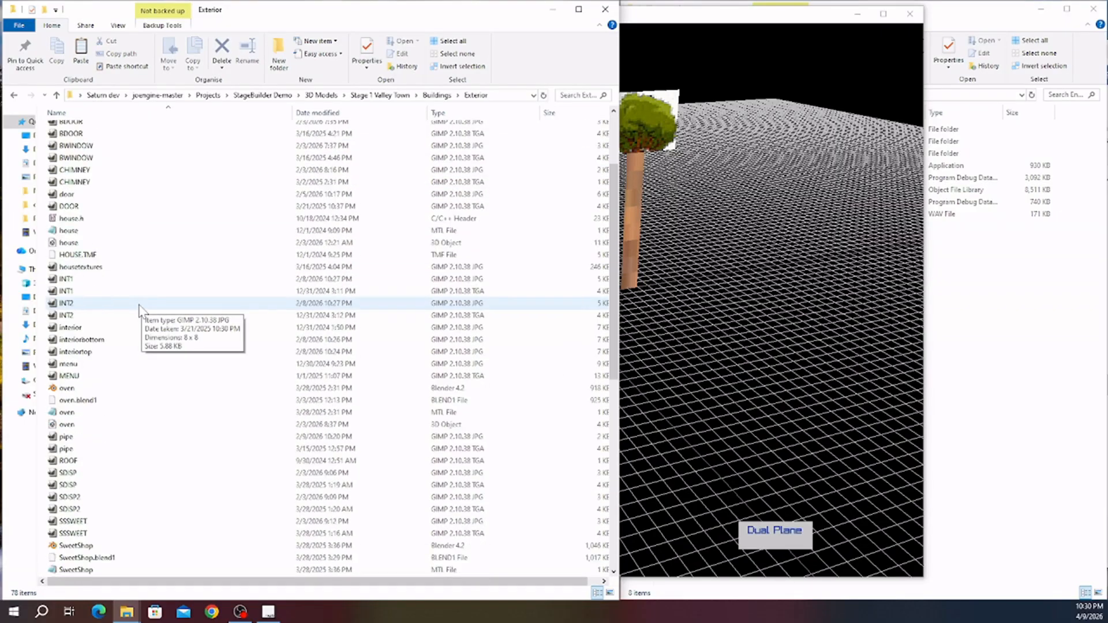
scroll(139, 305, "down", 9)
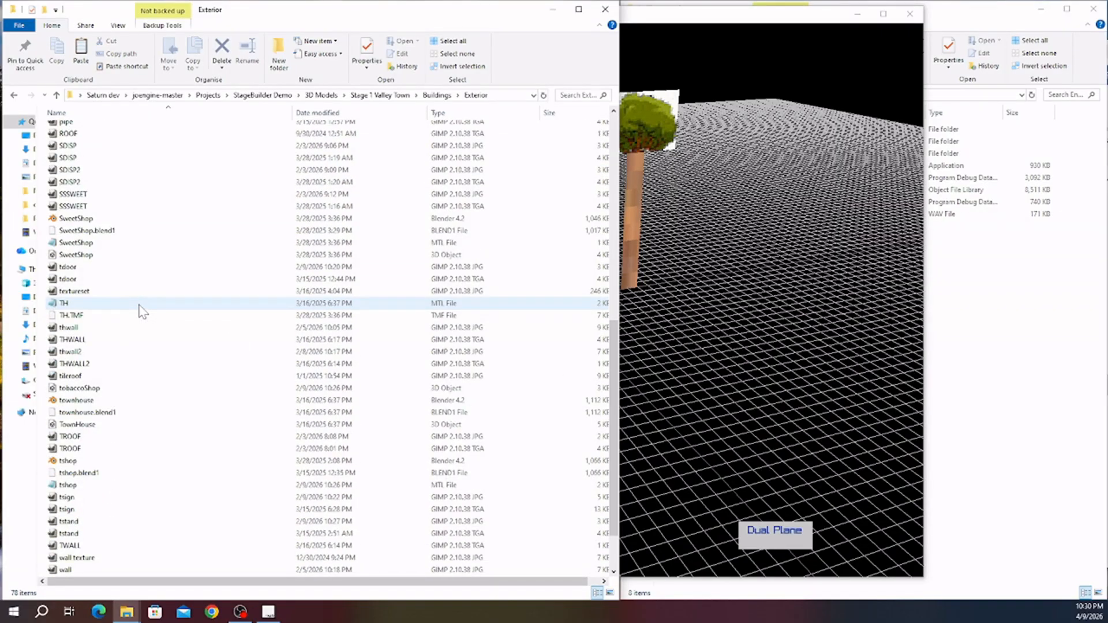
scroll(142, 311, "down", 2)
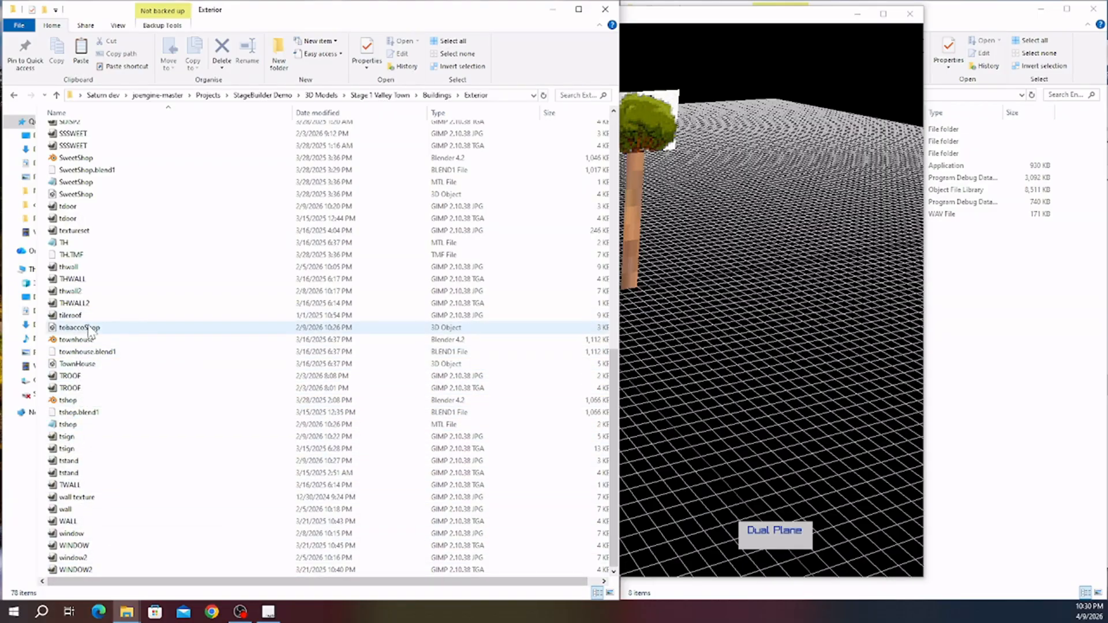
scroll(89, 333, "up", 3)
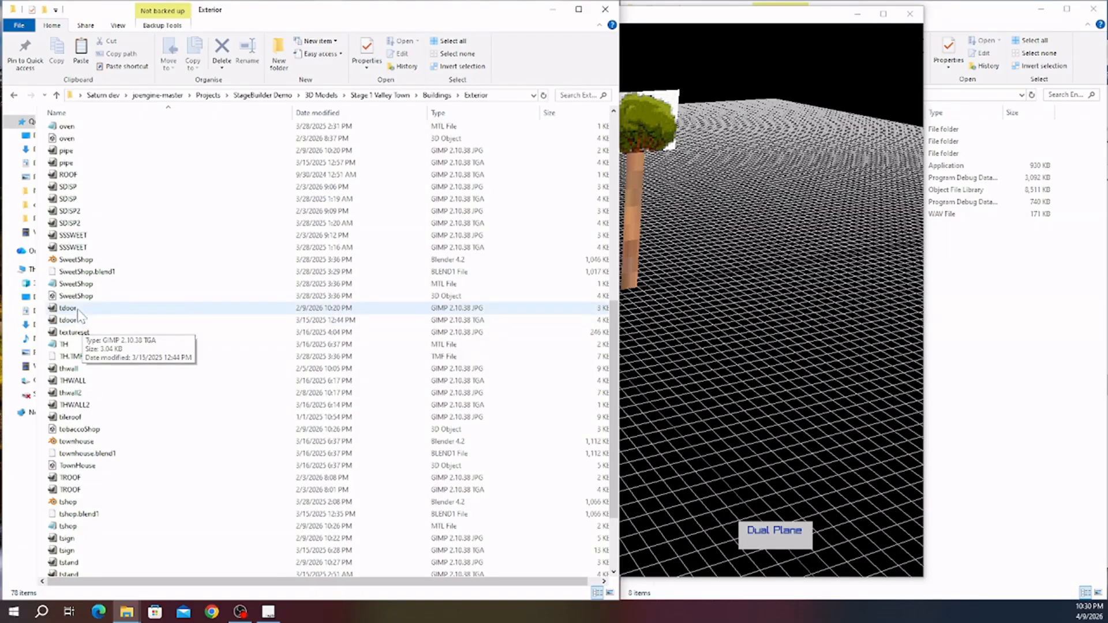
left_click_drag(78, 299, 767, 369)
left_click(687, 346)
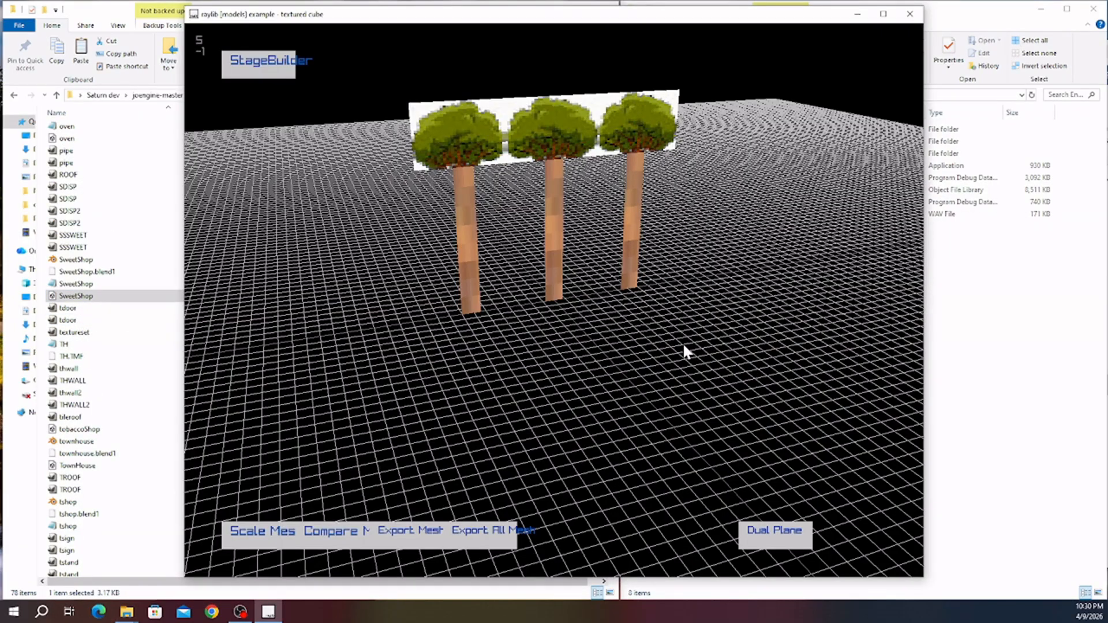
- Set the cask and crate models to Single Plane
mouse_move(556, 375)
middle_mouse_down()
mouse_move(743, 375)
mouse_move(566, 374)
middle_mouse_up()
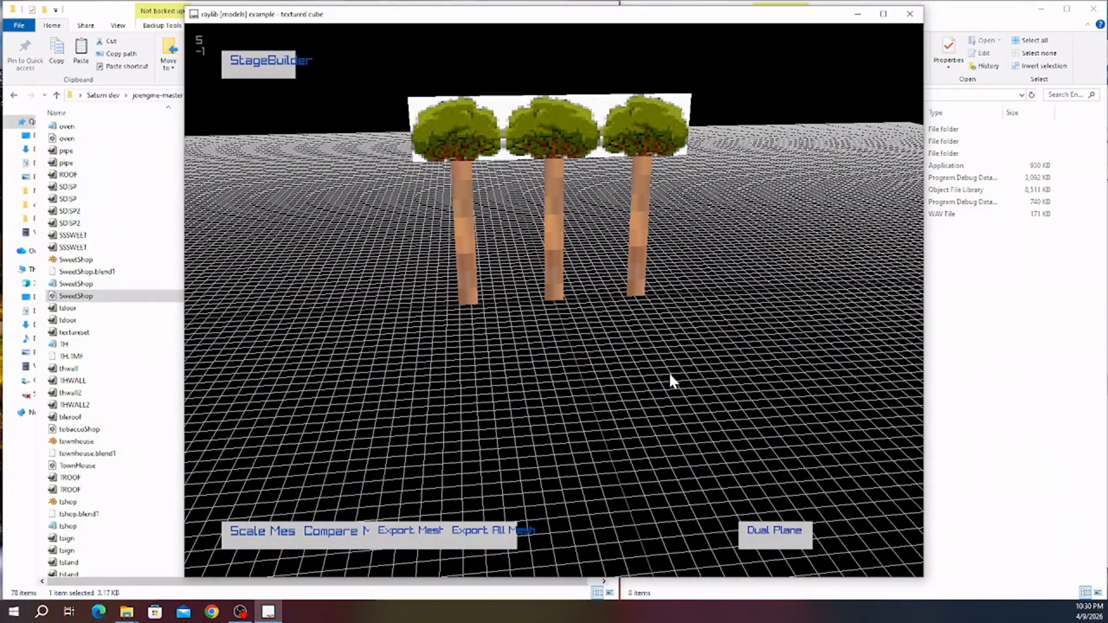
mouse_move(670, 375)
middle_mouse_down()
mouse_move(626, 397)
mouse_move(722, 388)
mouse_move(509, 399)
mouse_move(780, 387)
mouse_move(539, 369)
mouse_move(724, 414)
mouse_move(677, 381)
middle_mouse_up()
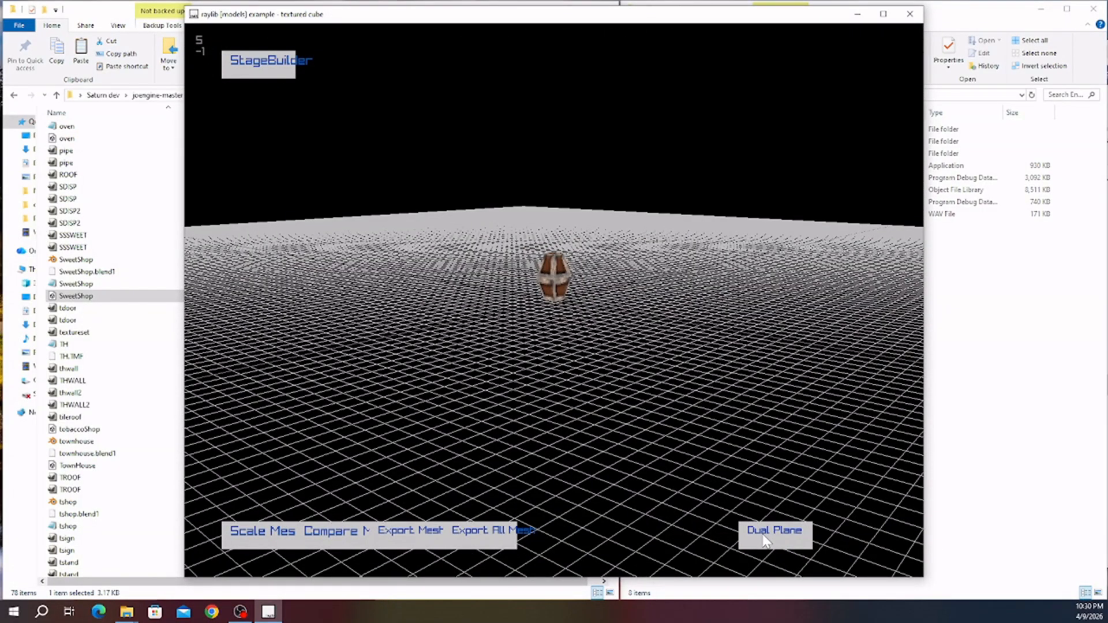
middle_click_drag(503, 407, 613, 428)
left_click(758, 543)
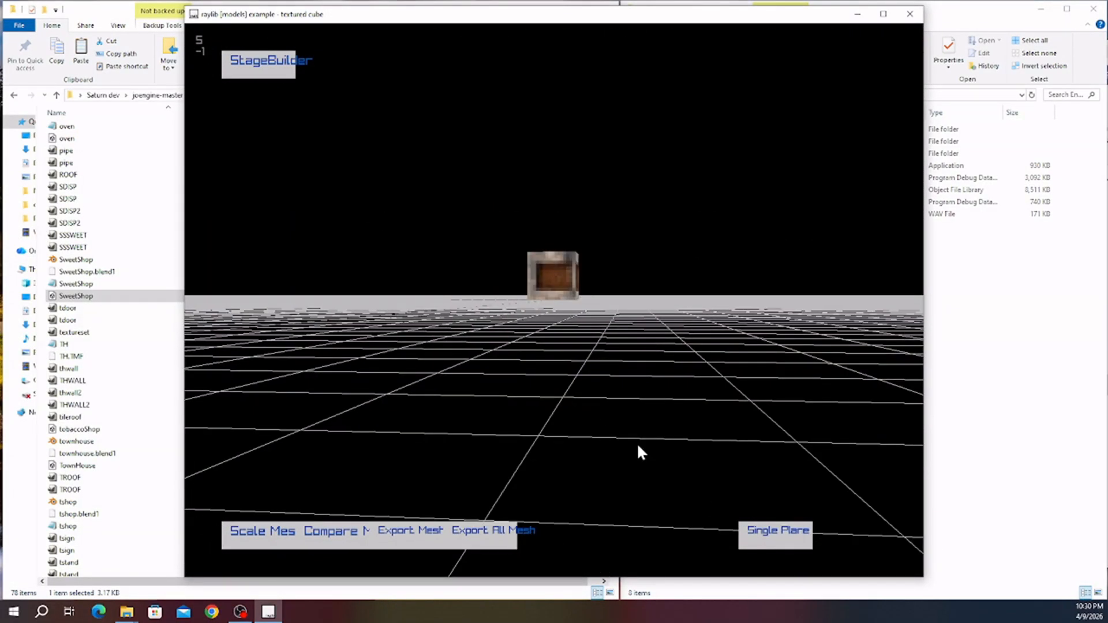
middle_click_drag(518, 389, 693, 360)
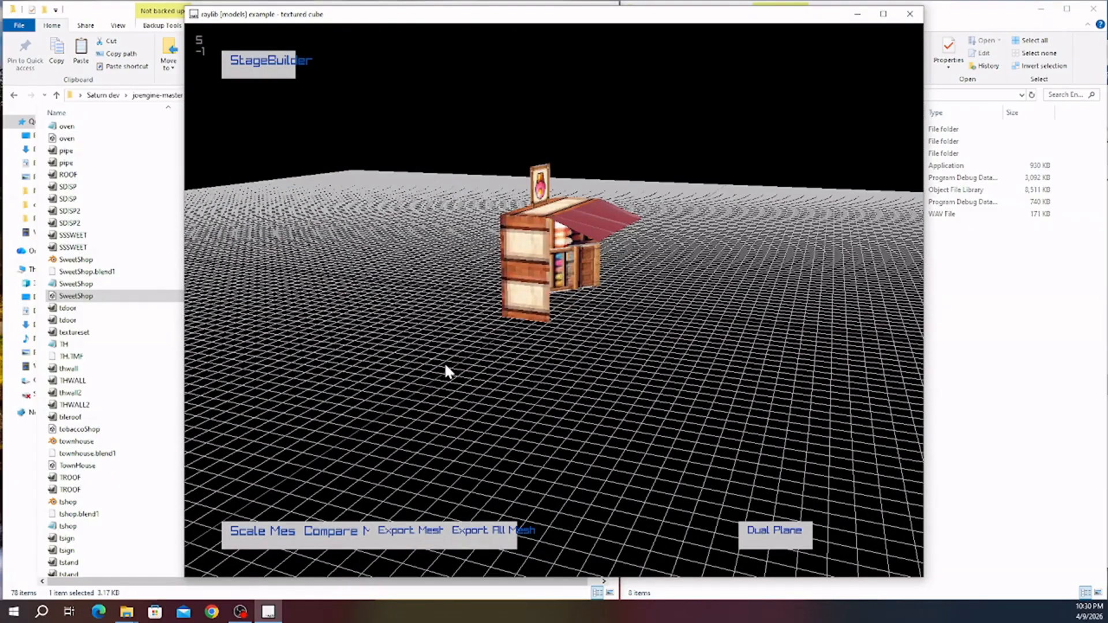
- Rotate the textures on the sweet shop's three upper front panels so the shelves sit upright
middle_click_drag(446, 366, 631, 376)
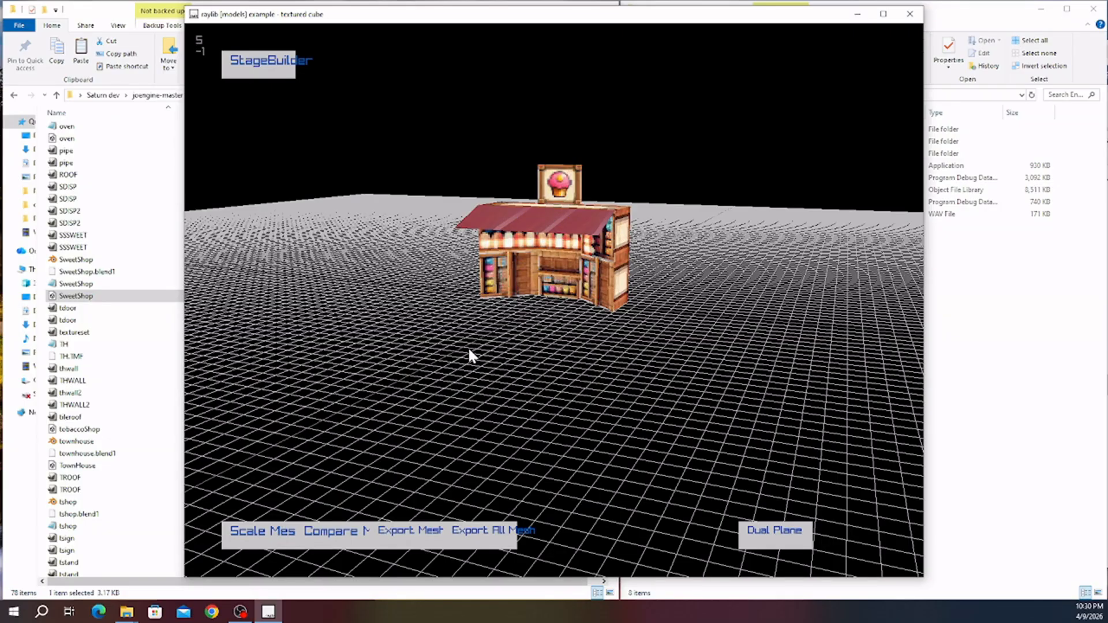
middle_click_drag(468, 348, 517, 247)
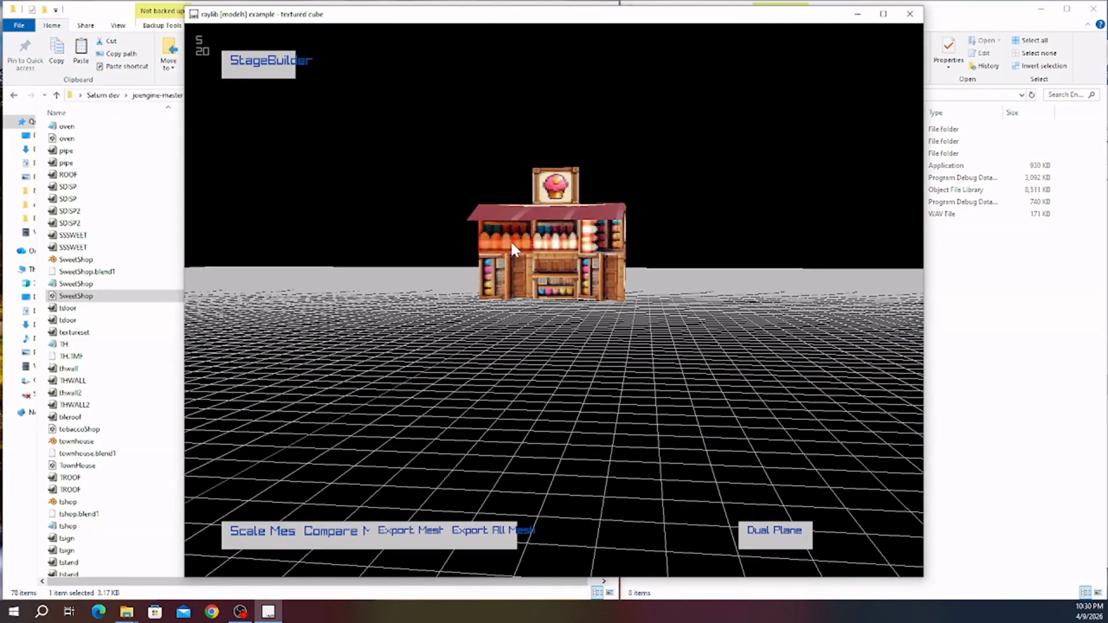
key("r")
key("r")
left_click(543, 240)
key("r")
key("r")
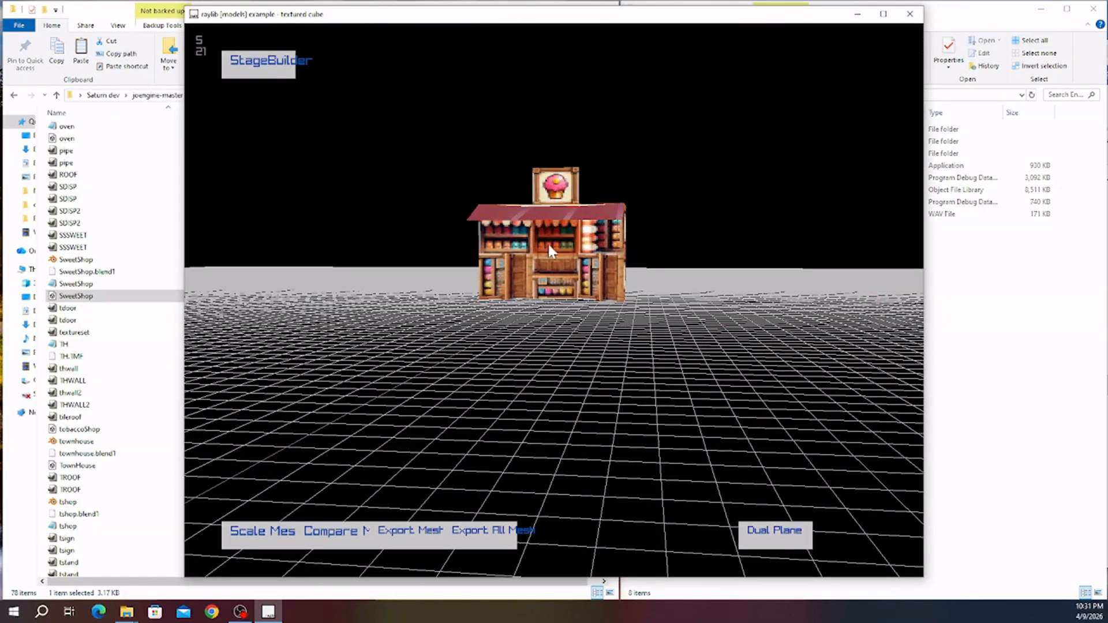
key("r")
- Rotate the textures on the sweet shop's three lower front panels so the counter sits upright
left_click(588, 276)
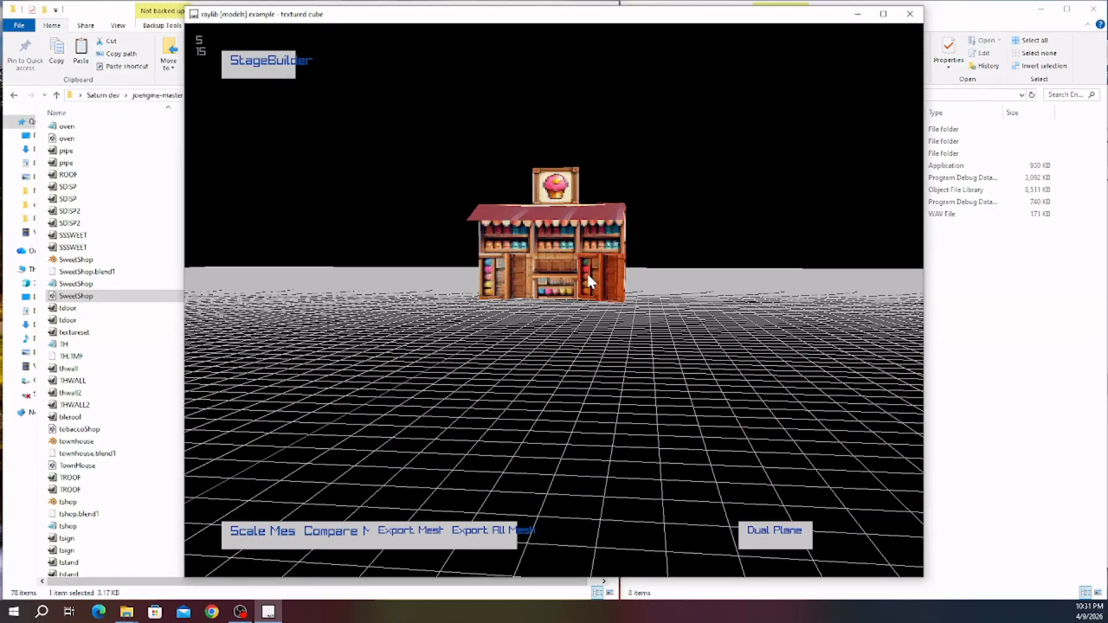
key("r")
key("r")
key("r")
left_click(563, 275)
key("r")
key("r")
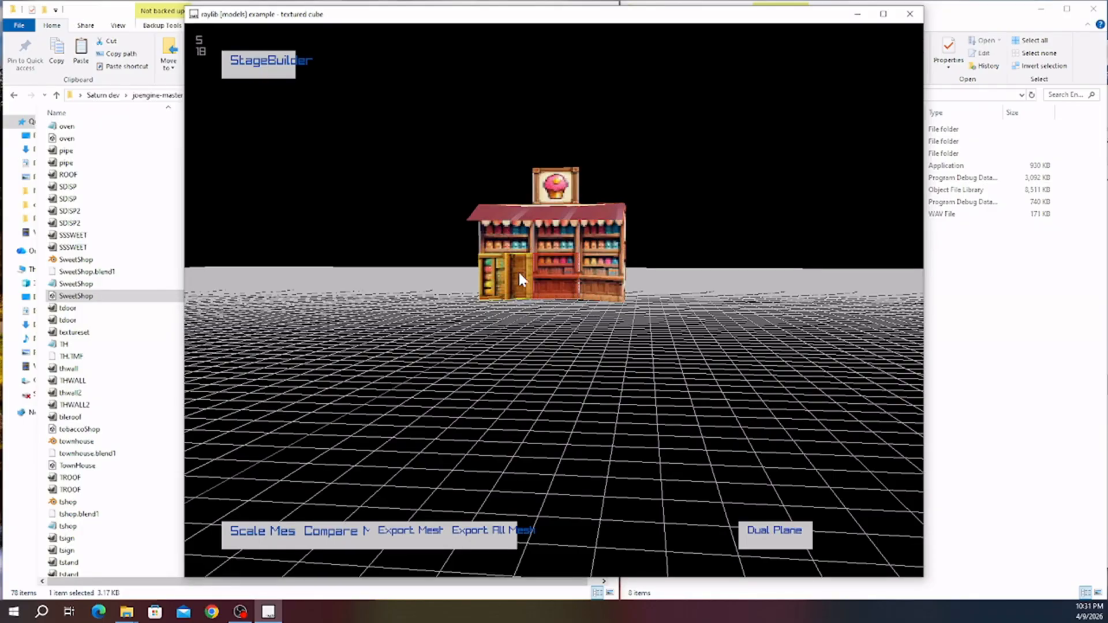
left_click(518, 270)
key("r")
key("r")
- Preview the sweet shop in Single Plane from another angle and return it to Dual Plane
left_click_drag(501, 332, 477, 328)
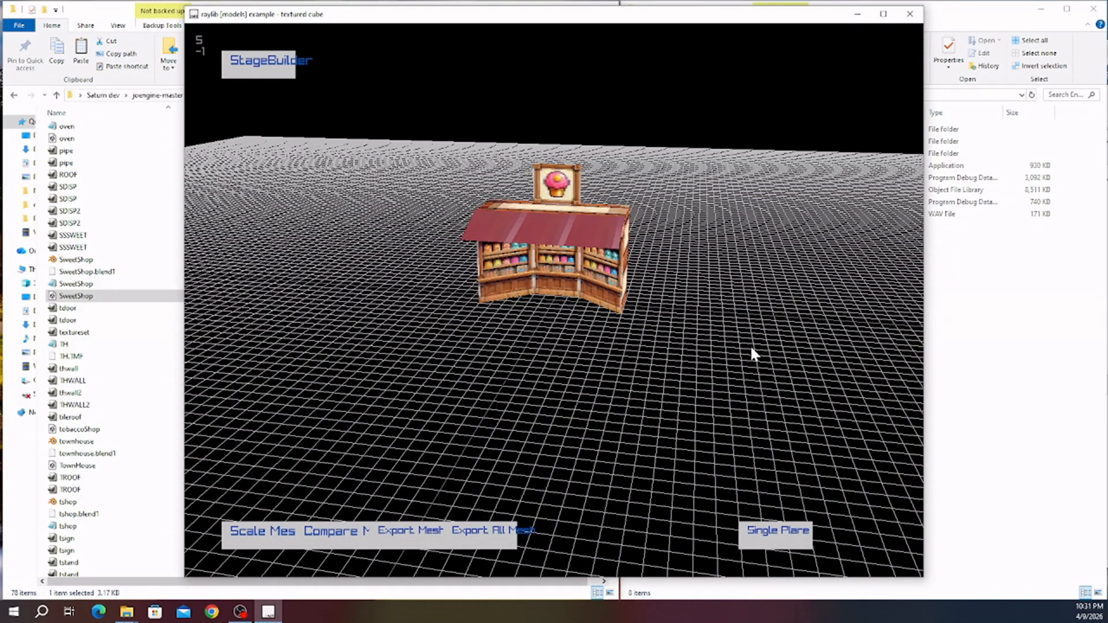
left_click_drag(751, 349, 786, 499)
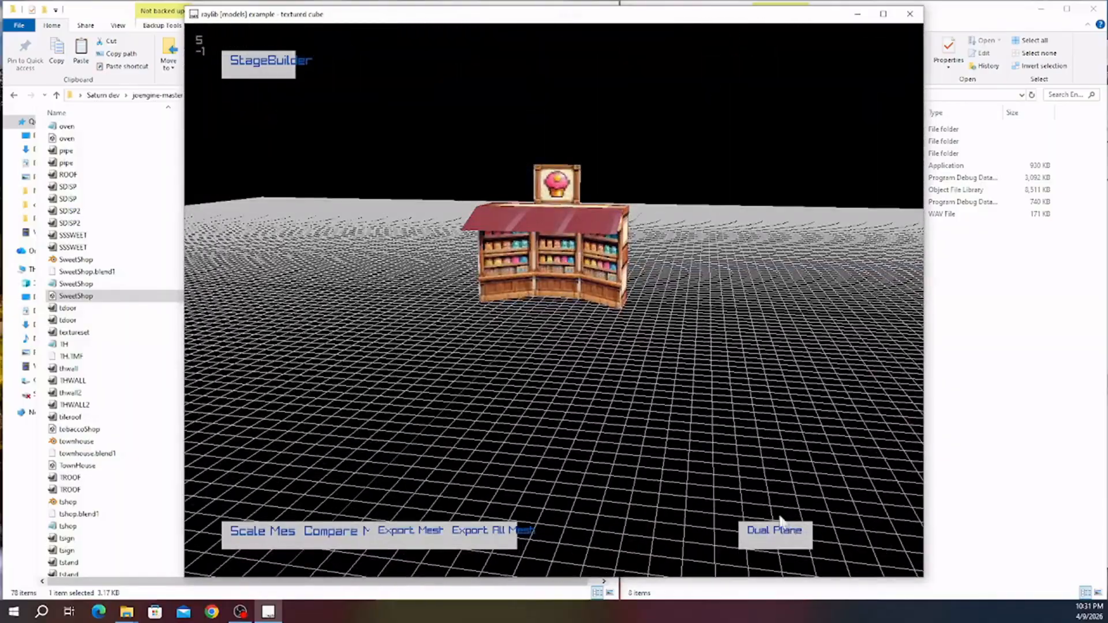
left_click_drag(722, 371, 691, 394)
- Review the loaded models one after another, starting from the bare tree
key("Right")
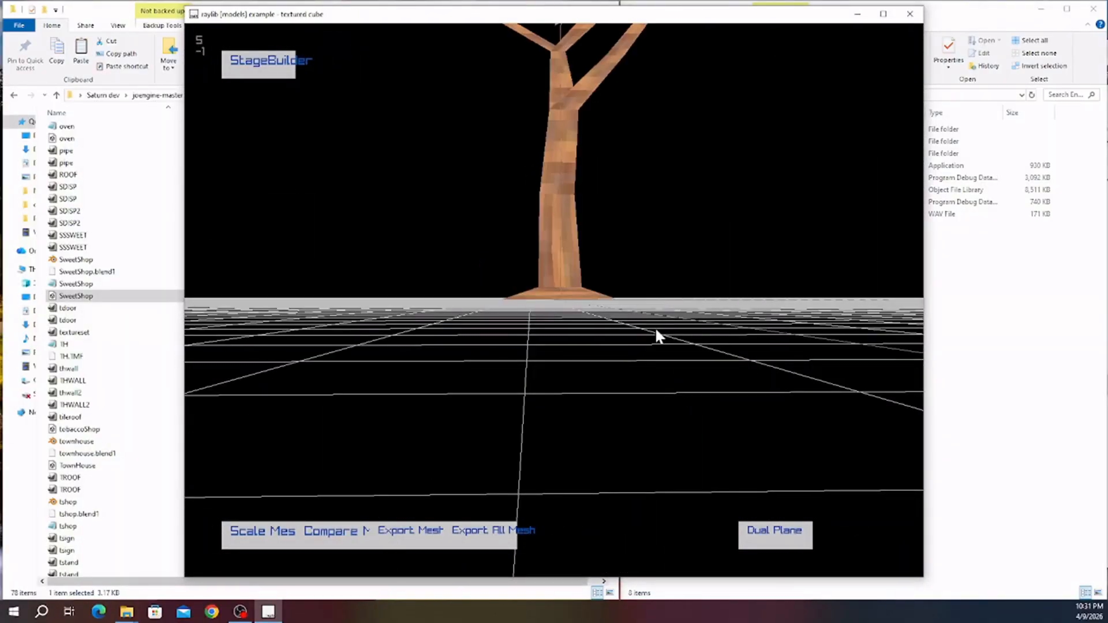
left_click_drag(656, 327, 713, 298)
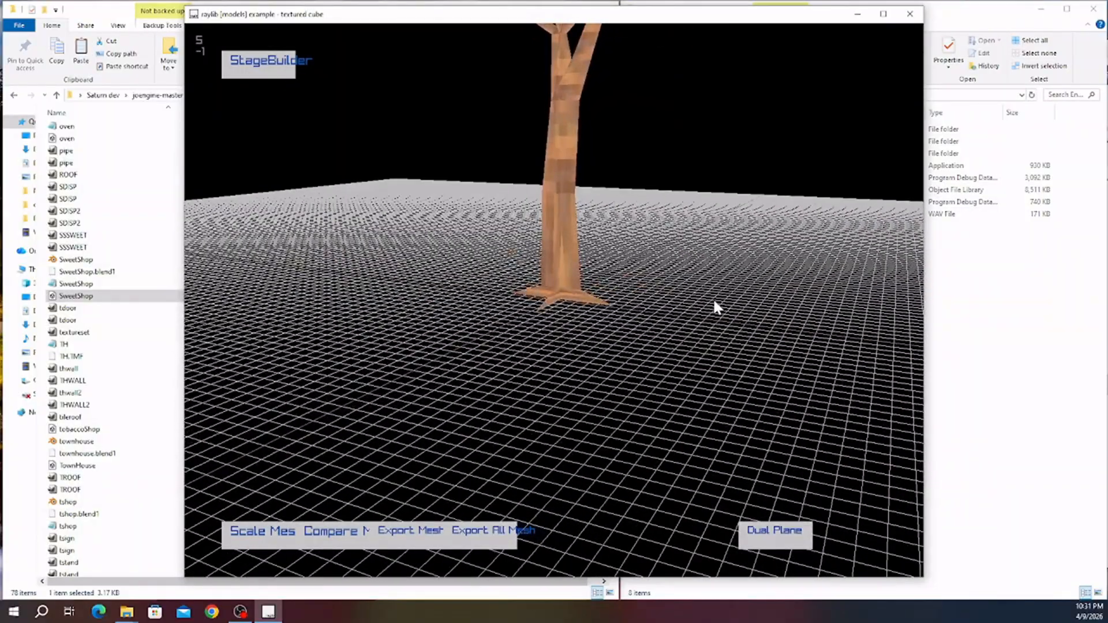
key("Right")
left_click_drag(676, 329, 664, 359)
key("Right")
key("Right")
key("Right")
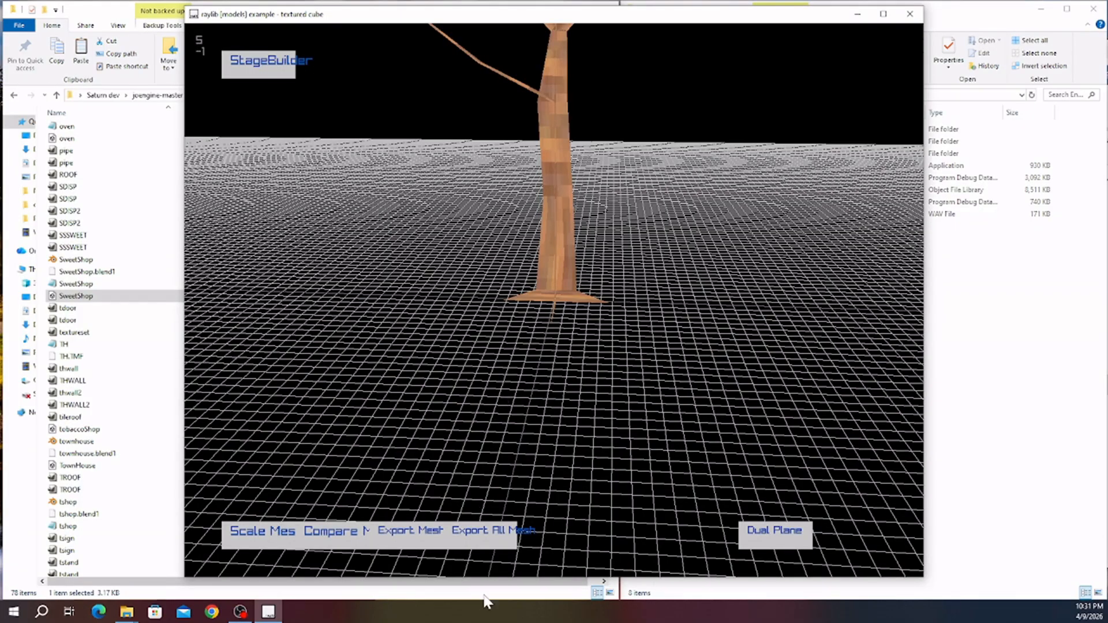
- Open Enceladus's output folder and export all loaded meshes into it
left_click(952, 291)
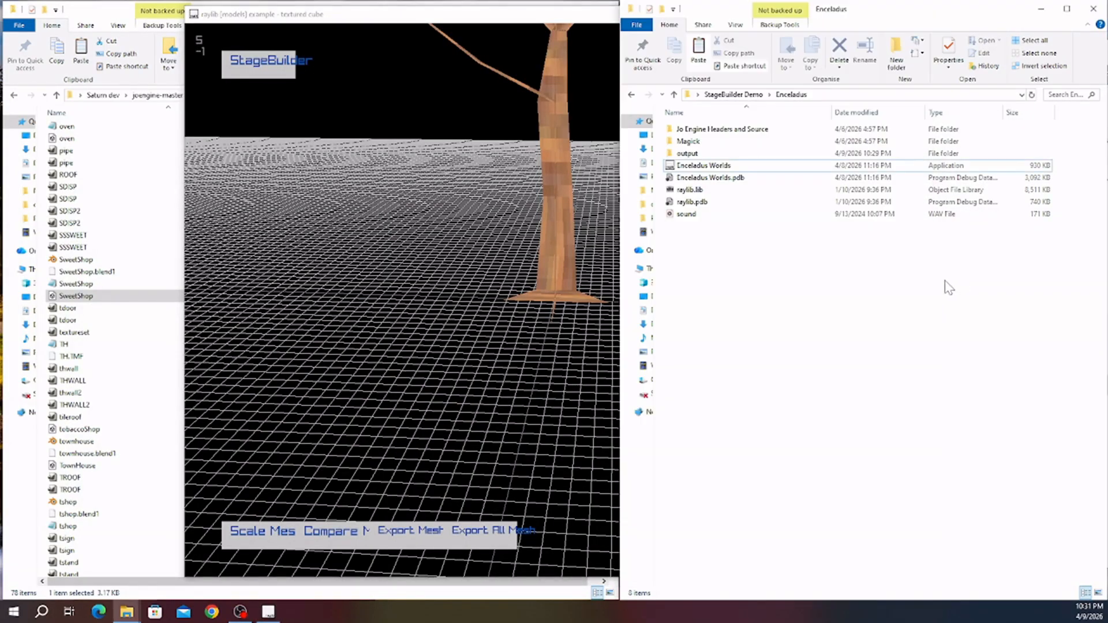
double_click(705, 154)
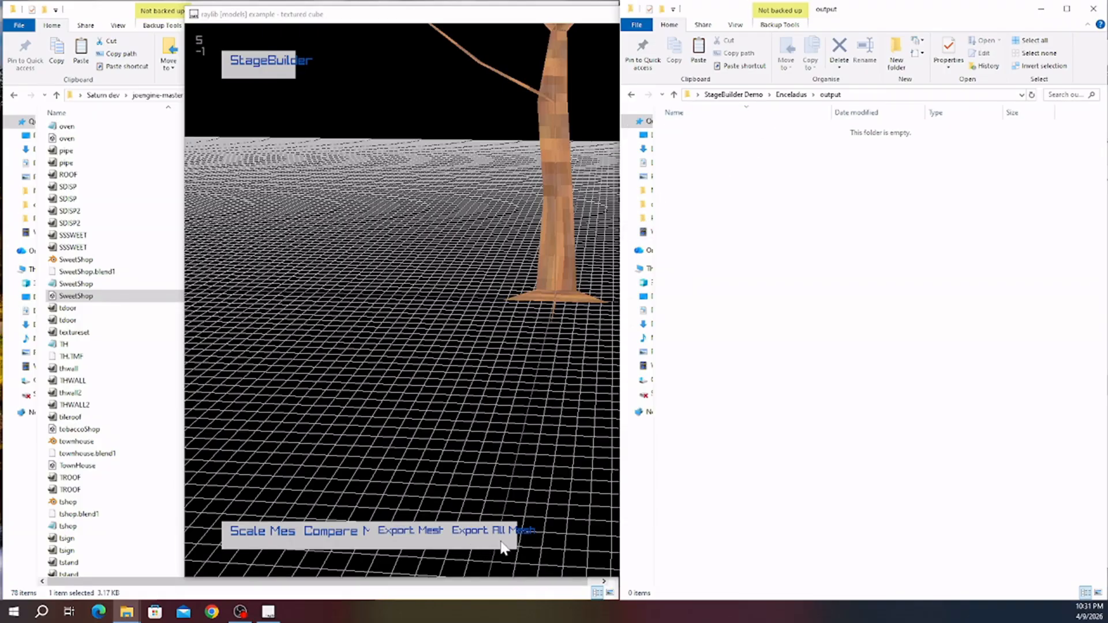
left_click(501, 543)
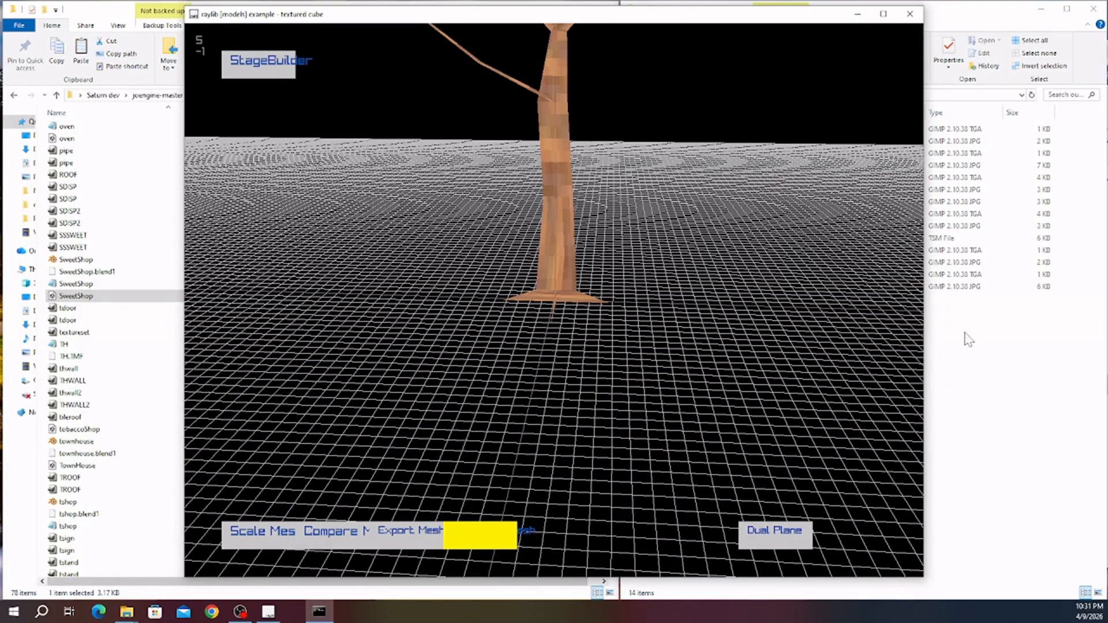
left_click(974, 372)
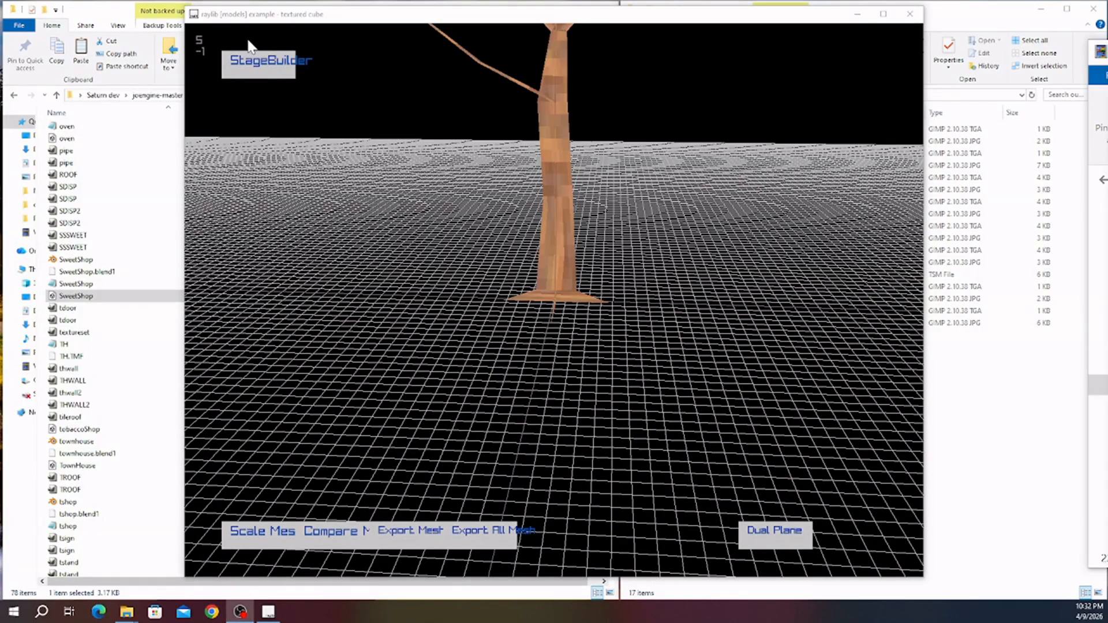
- Place the bare tree on Layer 1 in StageBuilder, narrowing its collision box on X and Z to fit the trunk
left_click(265, 68)
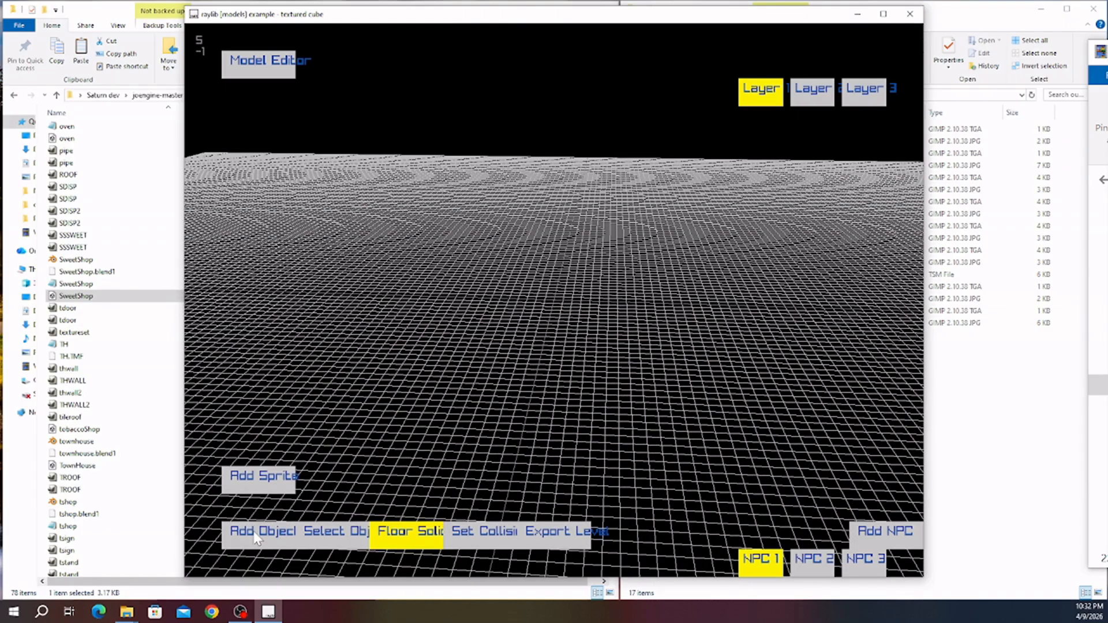
left_click(256, 534)
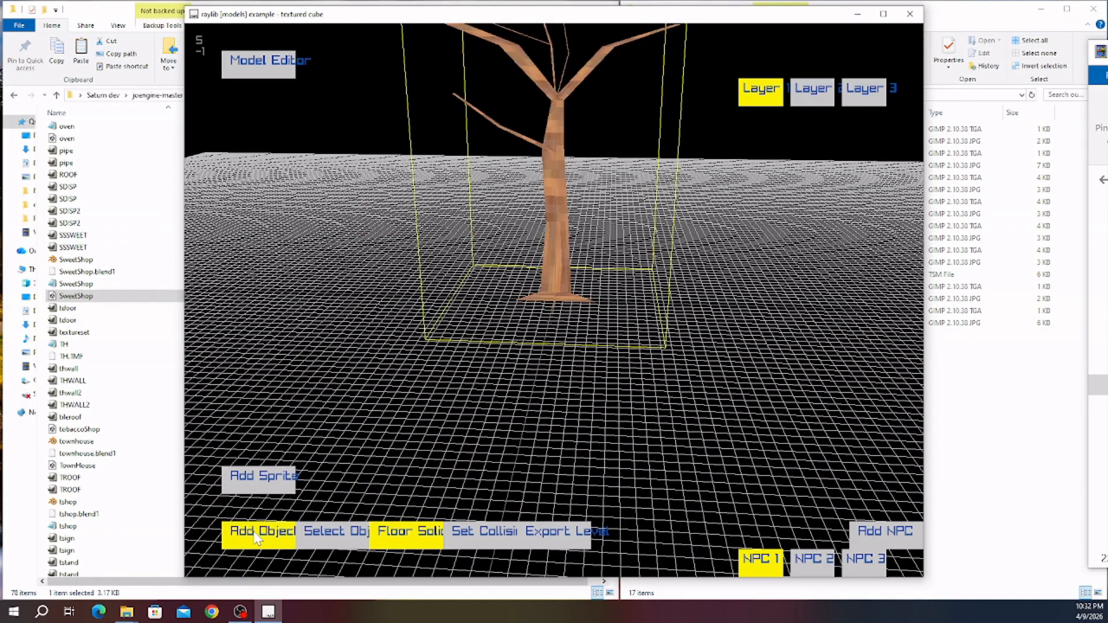
left_click(484, 540)
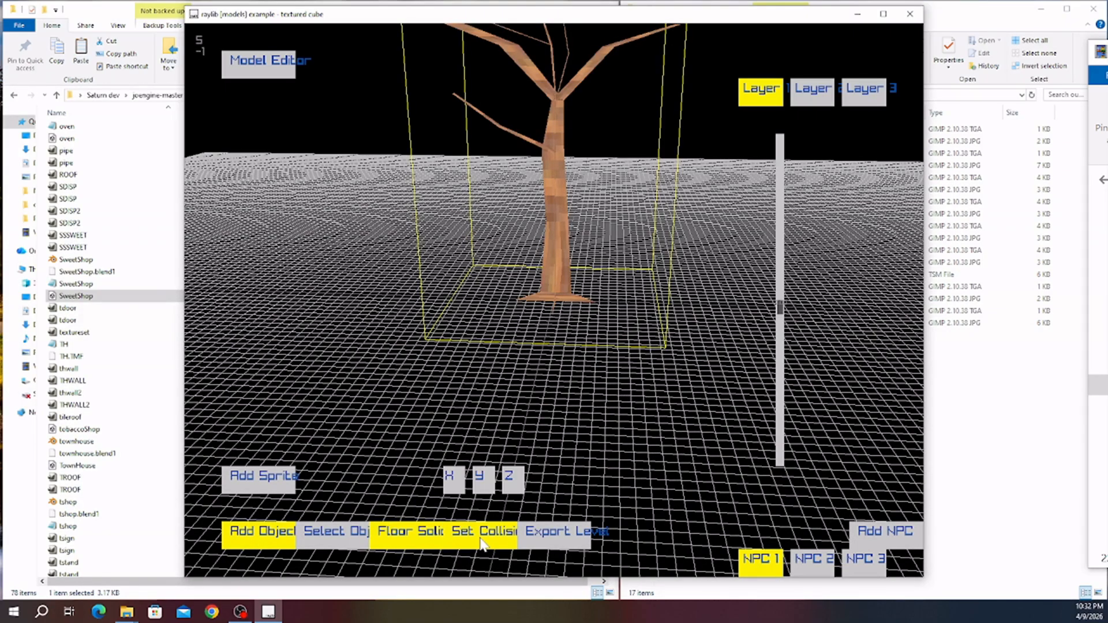
left_click(461, 489)
left_click(513, 480)
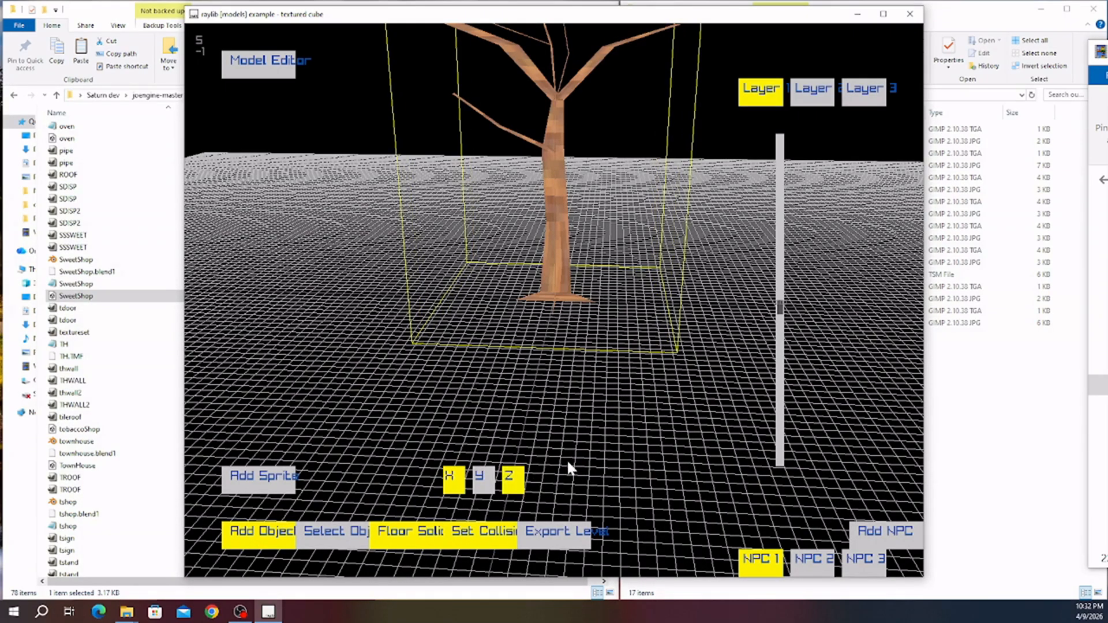
left_click_drag(777, 320, 780, 437)
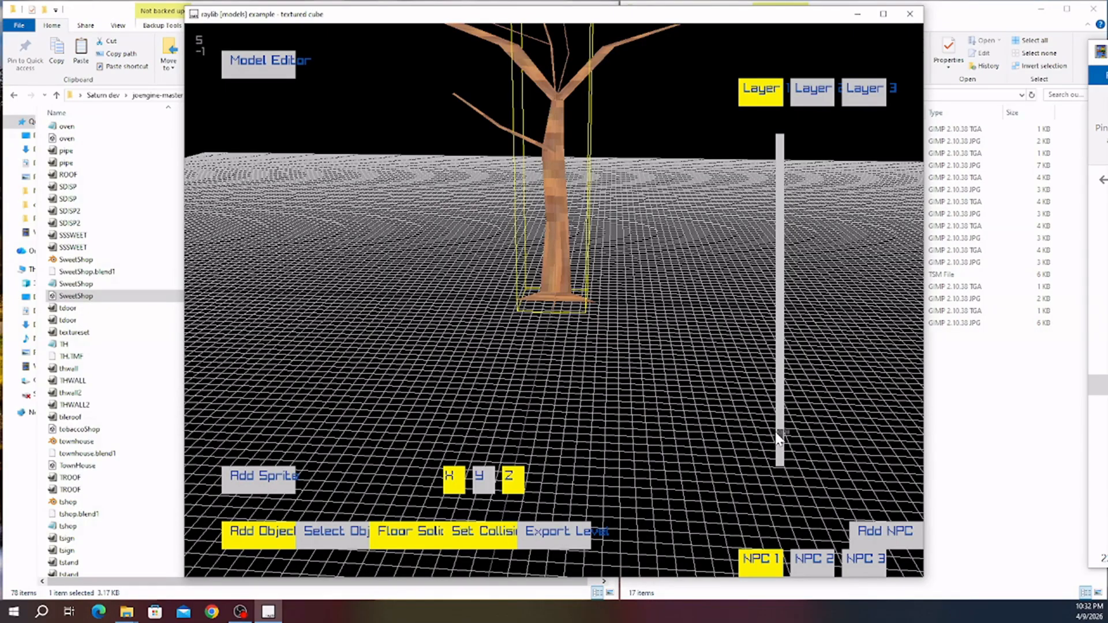
key("Return")
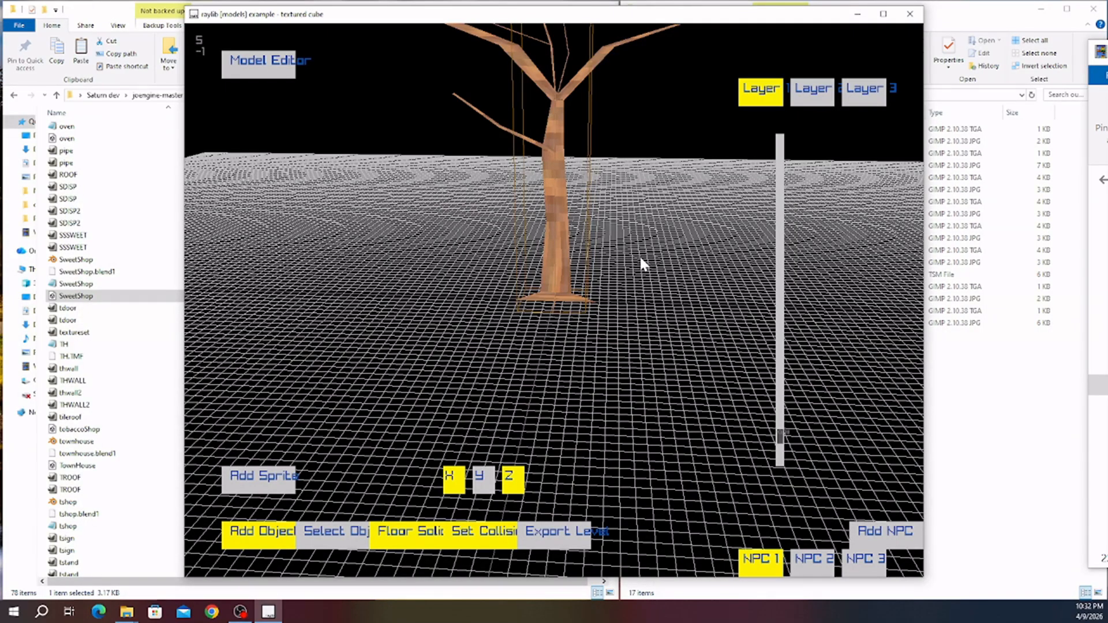
middle_click_drag(627, 341, 552, 415)
left_click(476, 539)
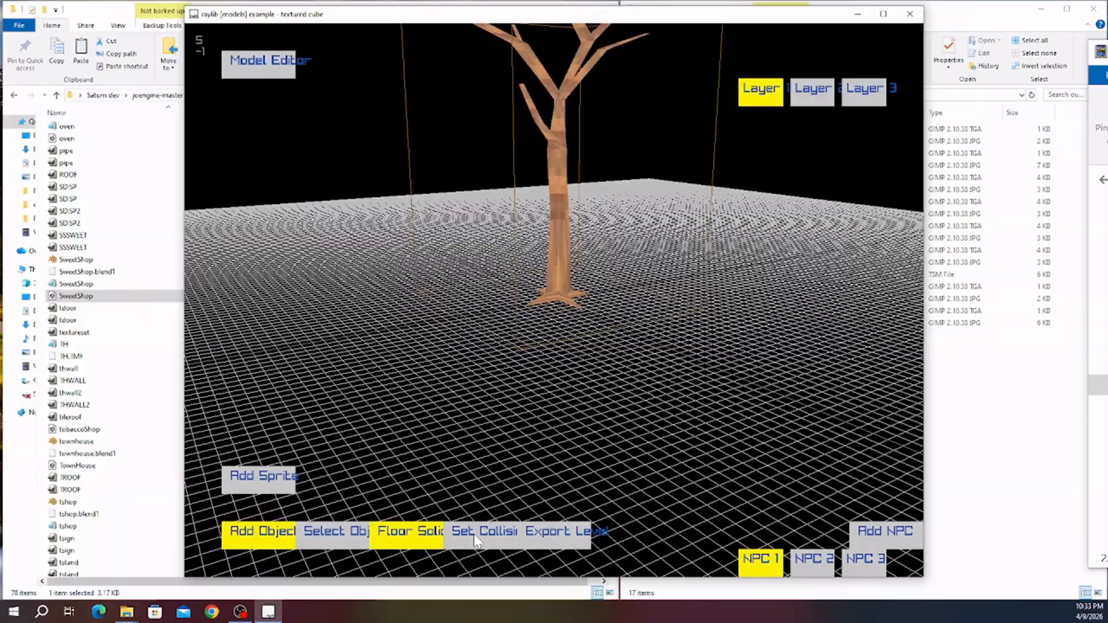
- Switch to the treewall model and place one away from the bare tree on Layer 2
key("Right")
key("w")
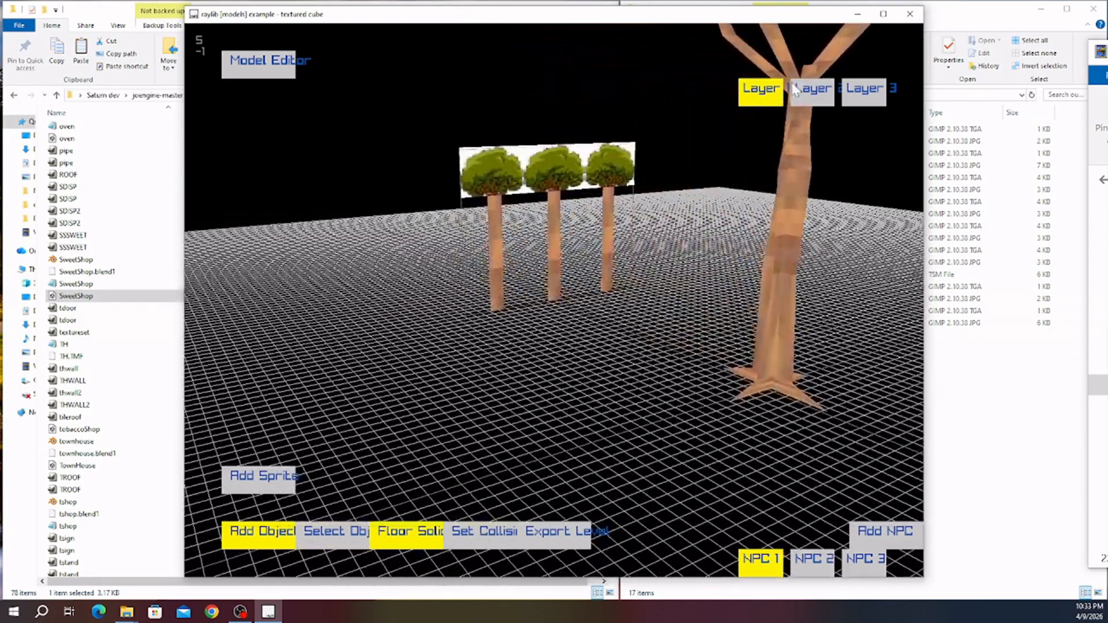
key("w")
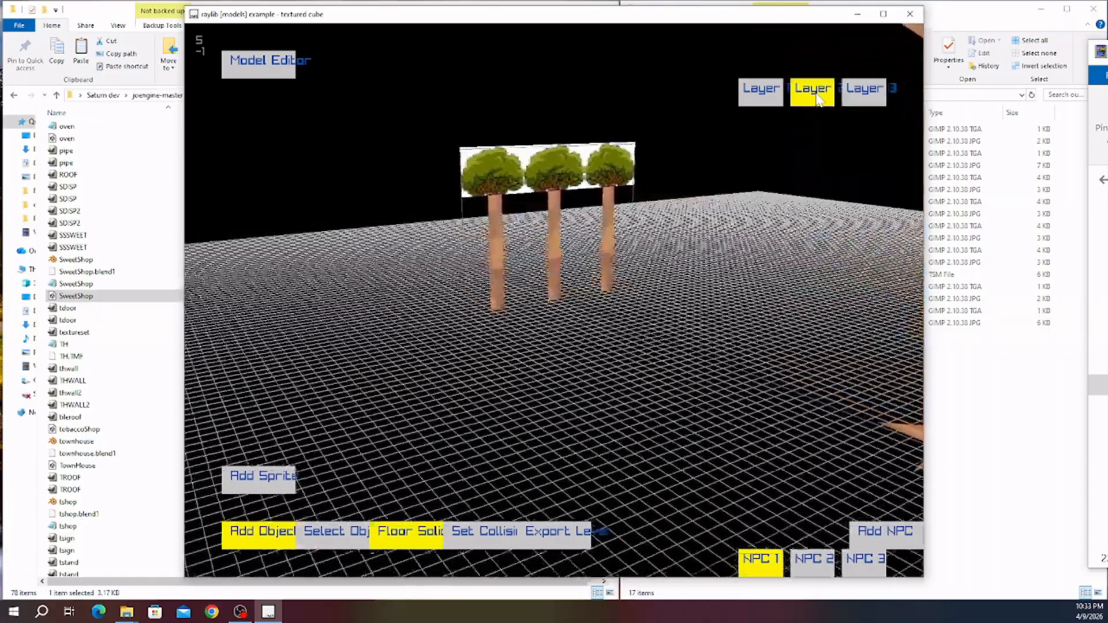
key("a")
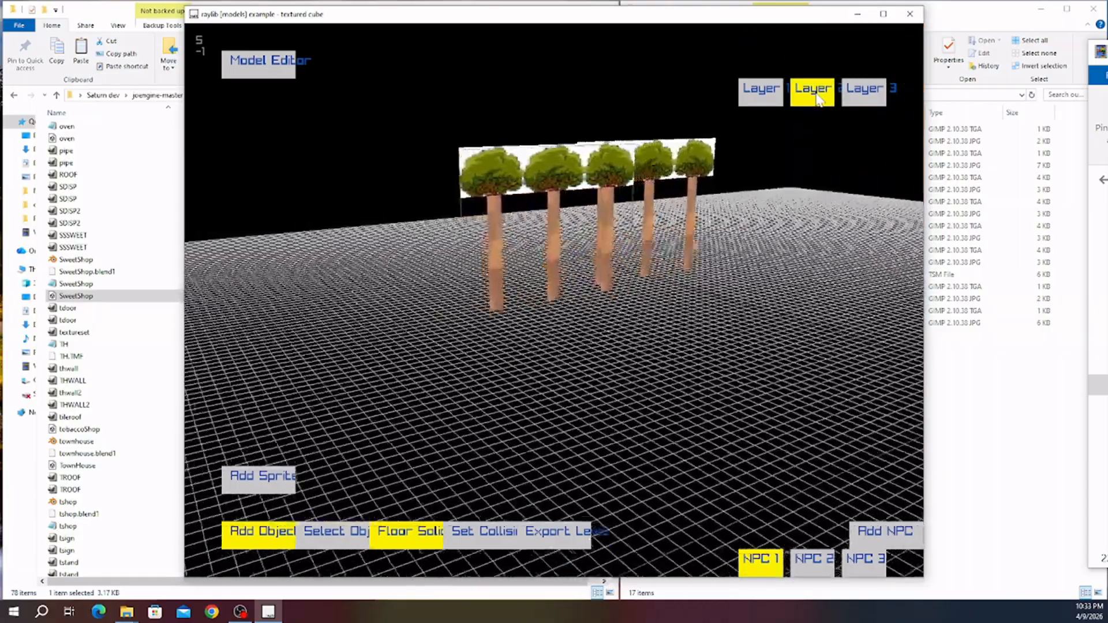
- Place two more treewalls on Layer 2, rotating and spacing them to continue the tree line
key("s")
key("a")
key("a")
key("r")
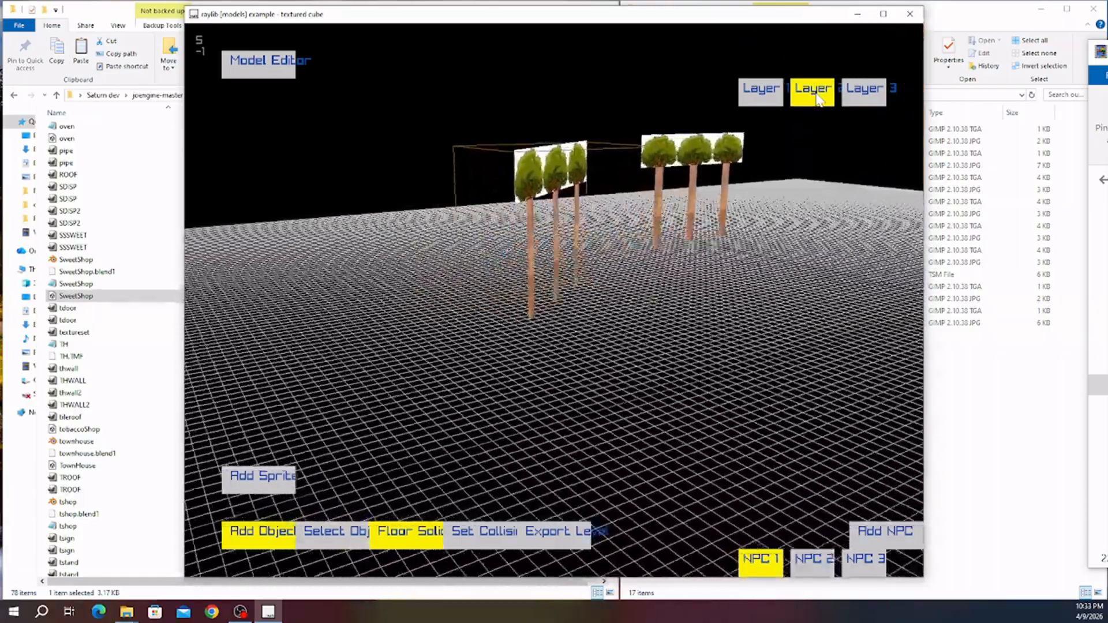
key("space")
key("s")
key("s")
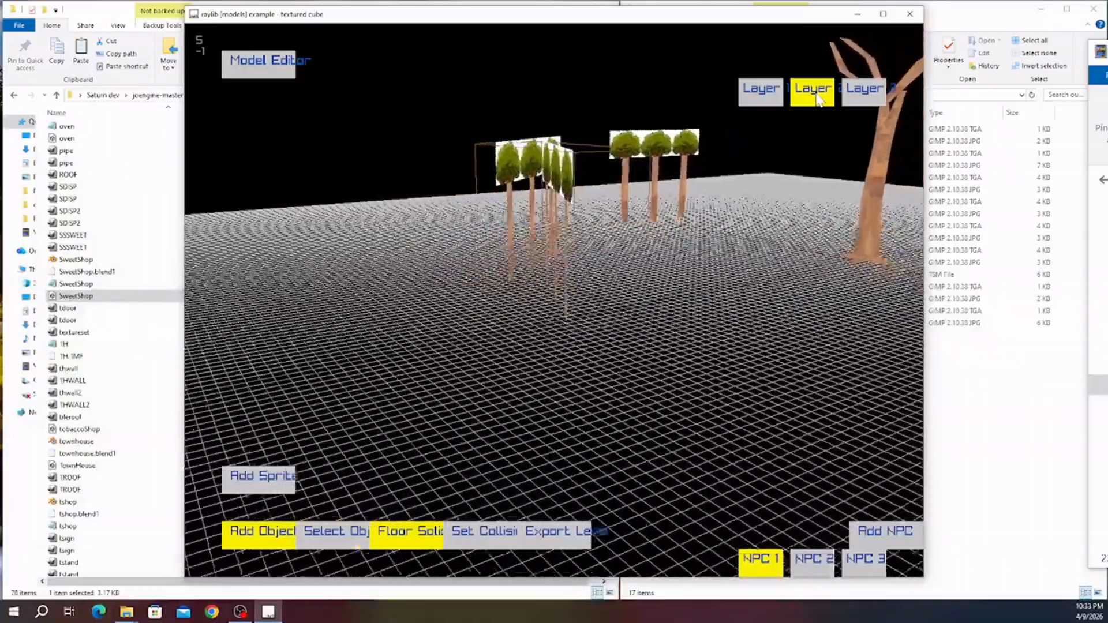
key("s")
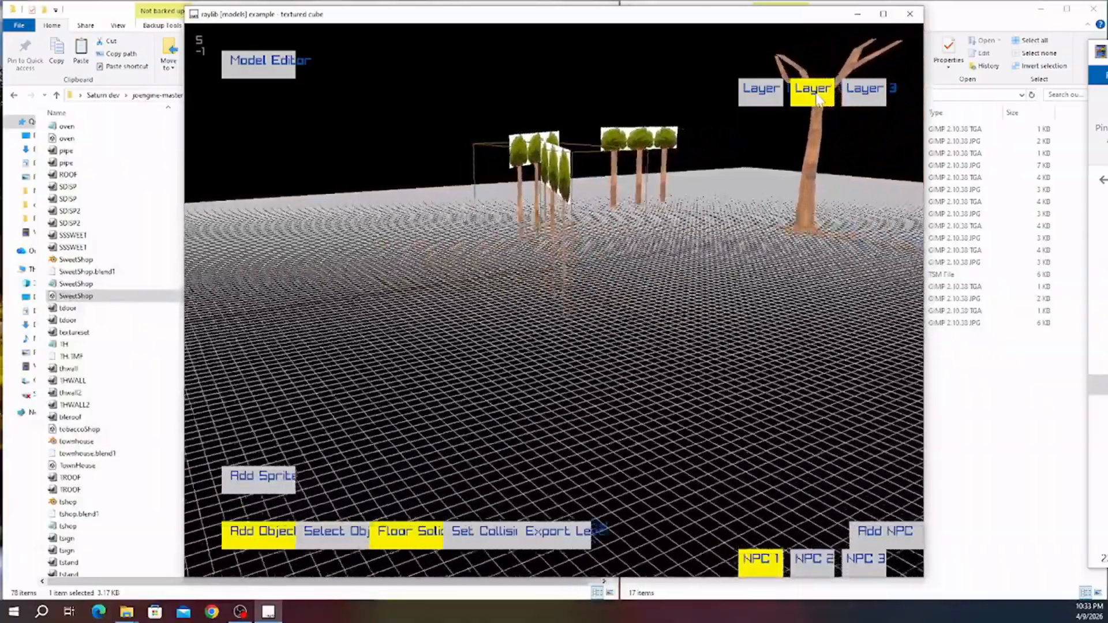
key("d")
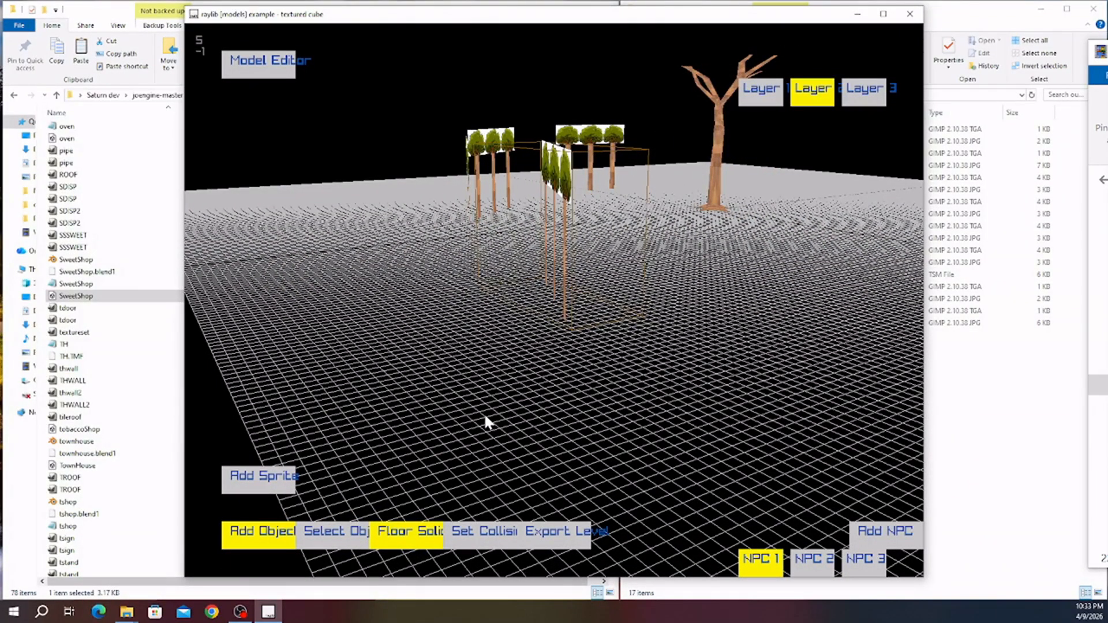
- Switch to the barrel model and place two barrels on Layer 3 in the open area before the tree line
key("Right")
key("w")
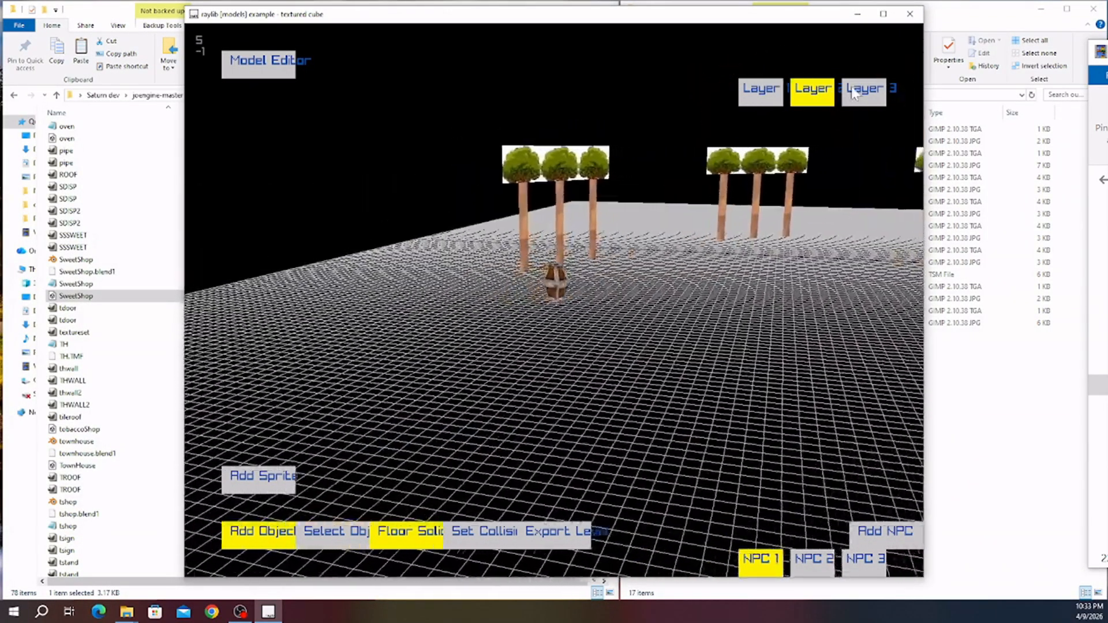
left_click(855, 91)
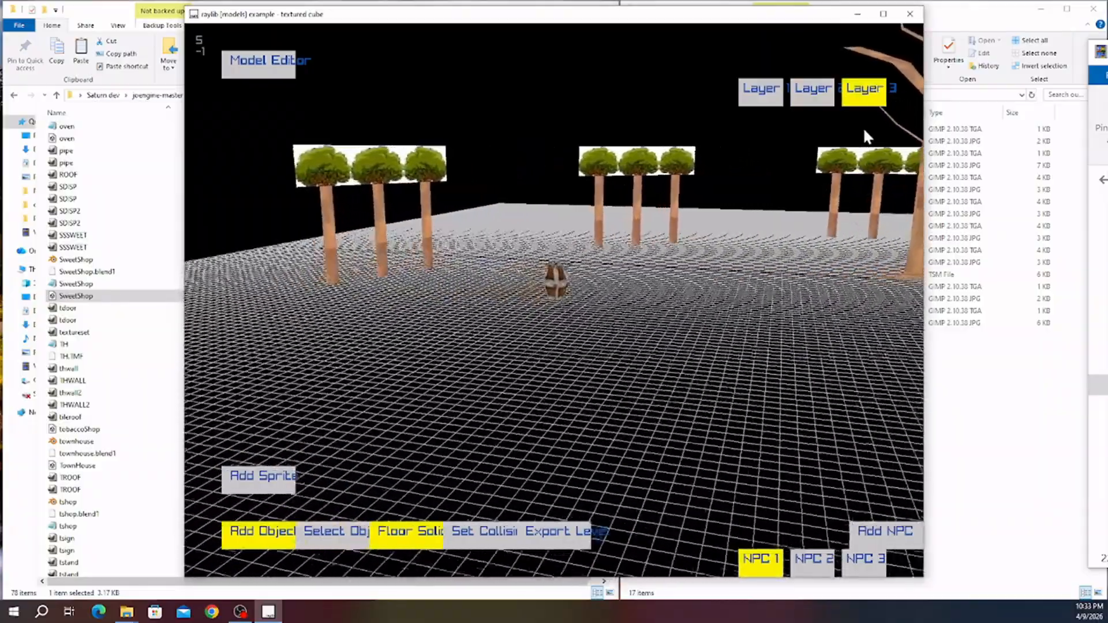
key("w")
key("space")
key("d")
key("w")
key("a")
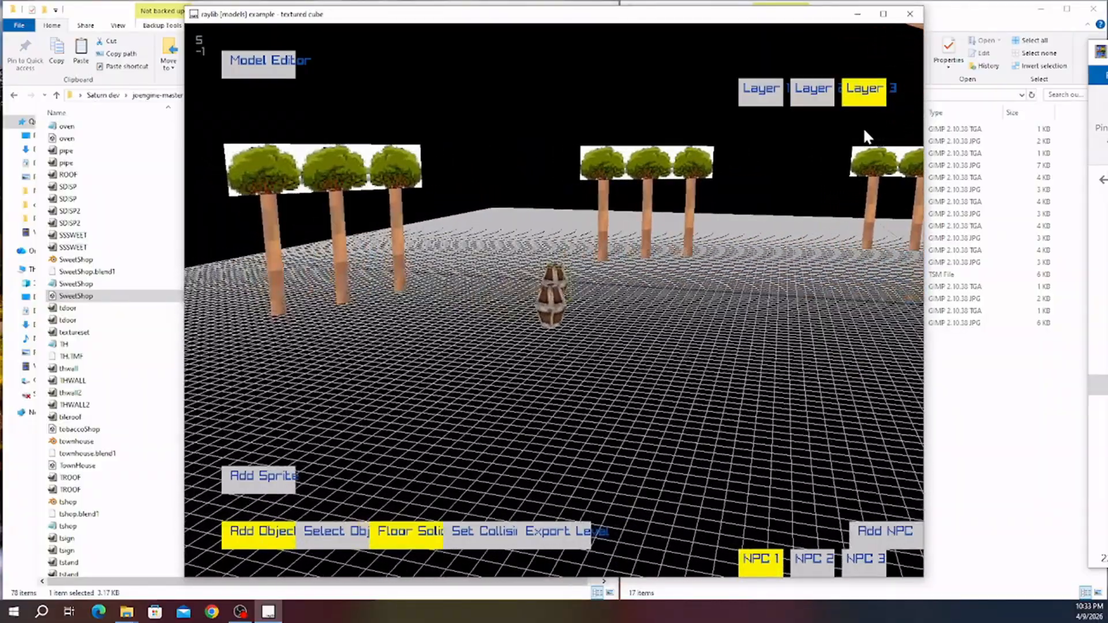
- Switch to the crate model and place one crate beside the barrels on Layer 3
key("Right")
key("d")
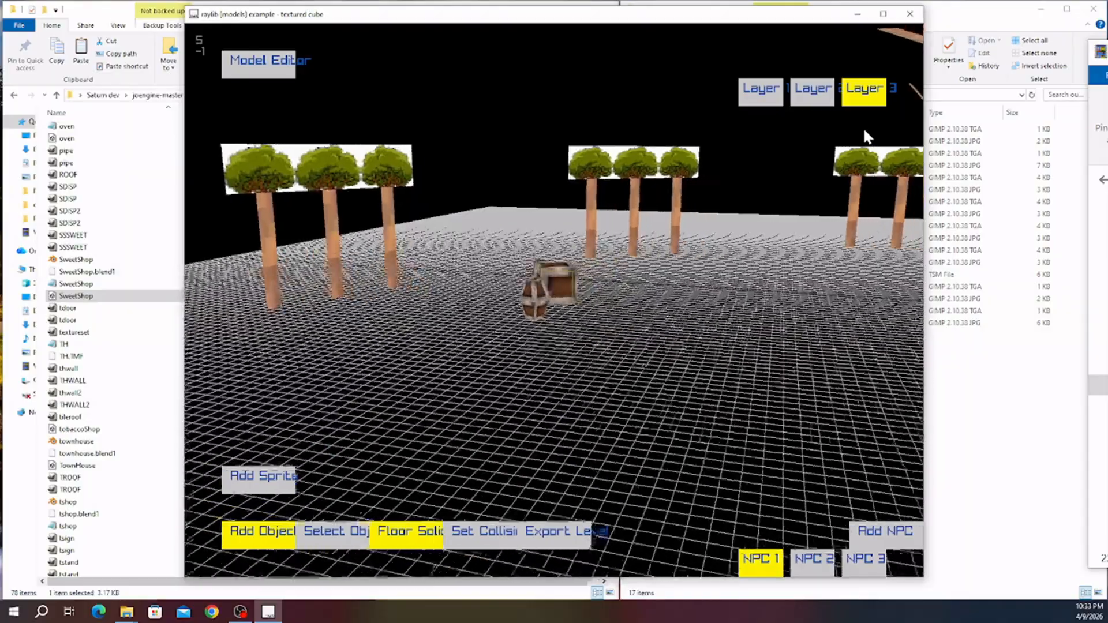
key("s")
key("space")
key("d")
key("w")
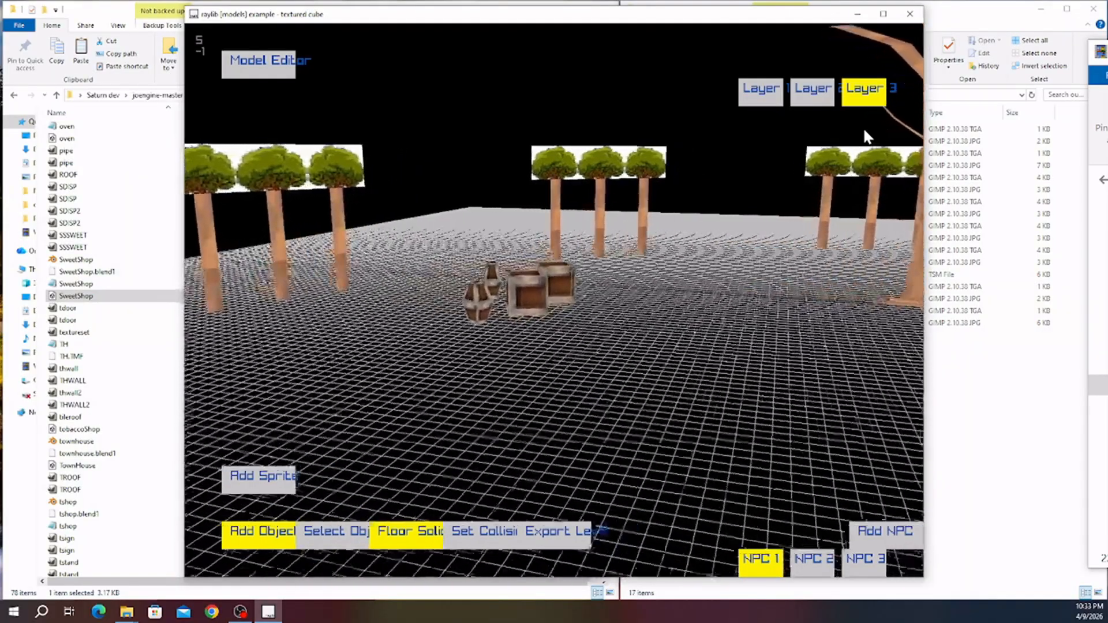
- Switch to the sweet shop model and rotate it so its shelves face the open floor
key("Right")
key("d")
key("w")
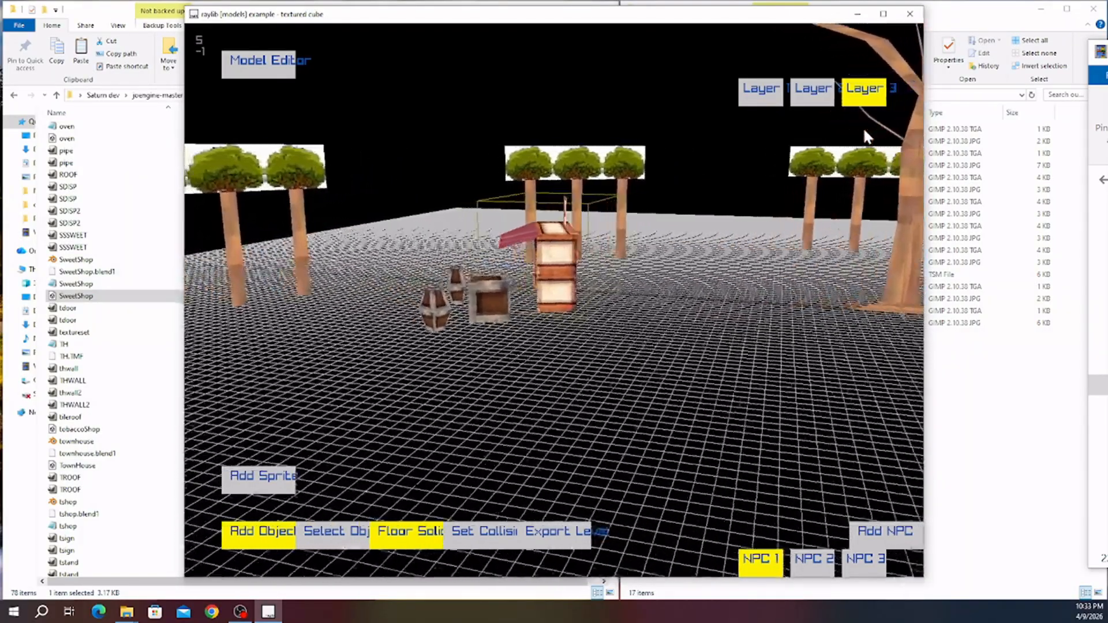
key("a")
key("r")
key("r")
key("d")
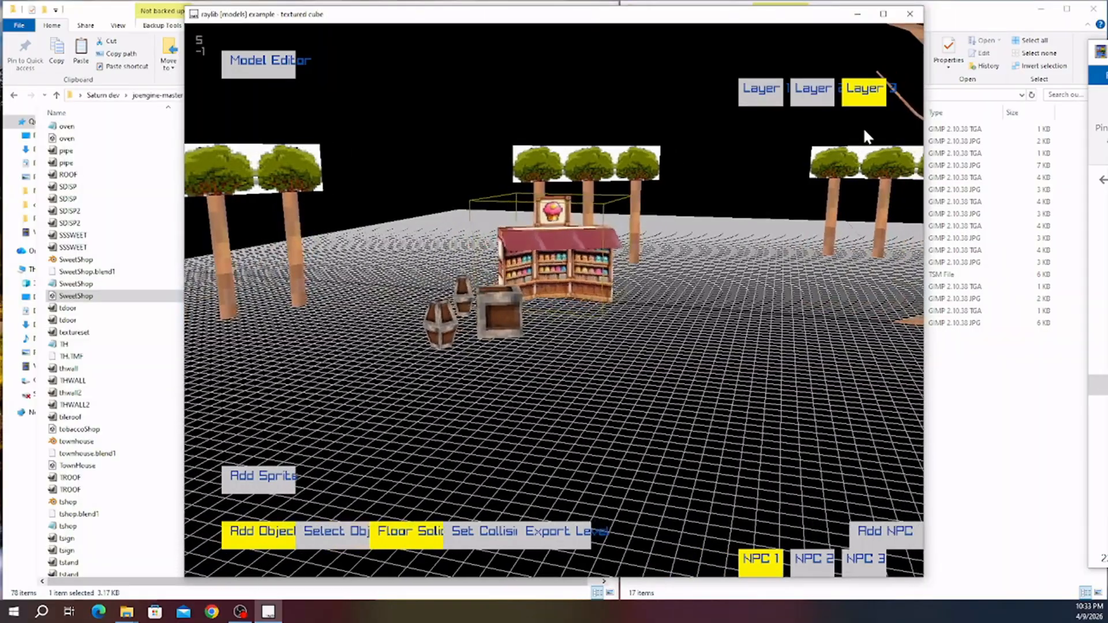
- Place the sweet shop on Layer 2 next to the crate and barrels, in front of the treewalls
key("s")
middle_click_drag(568, 242, 478, 349)
key("w")
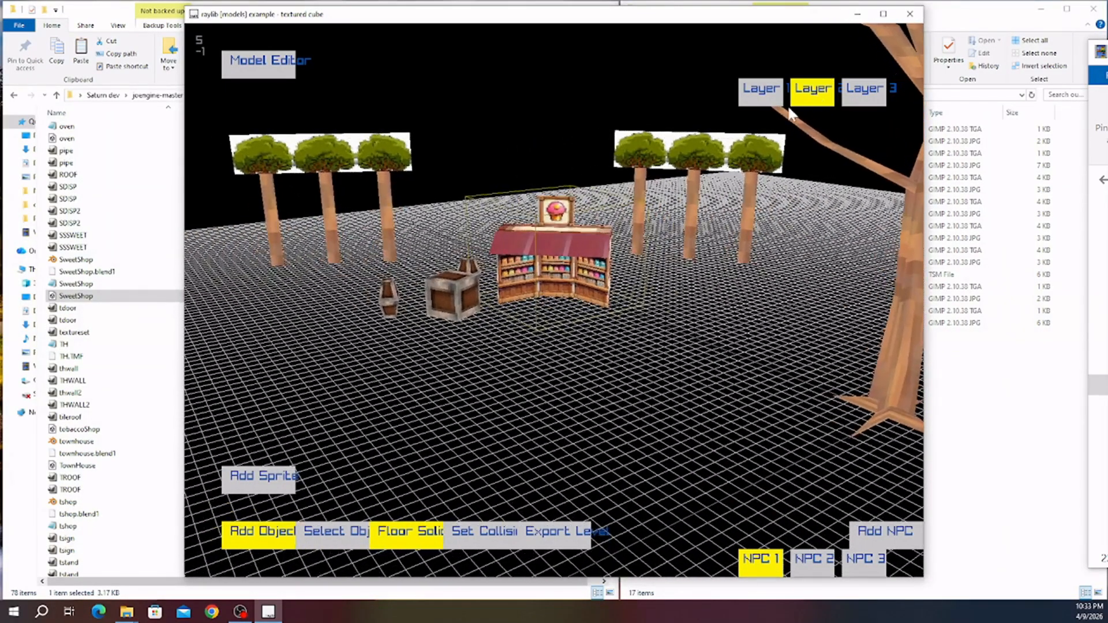
key("w")
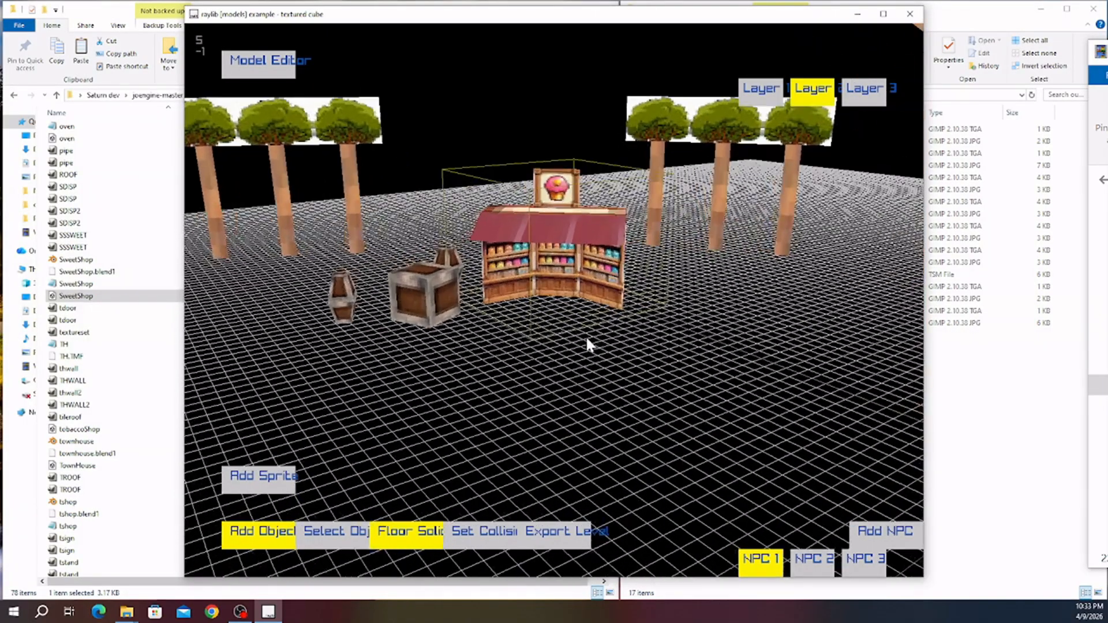
key("Right")
key("Left")
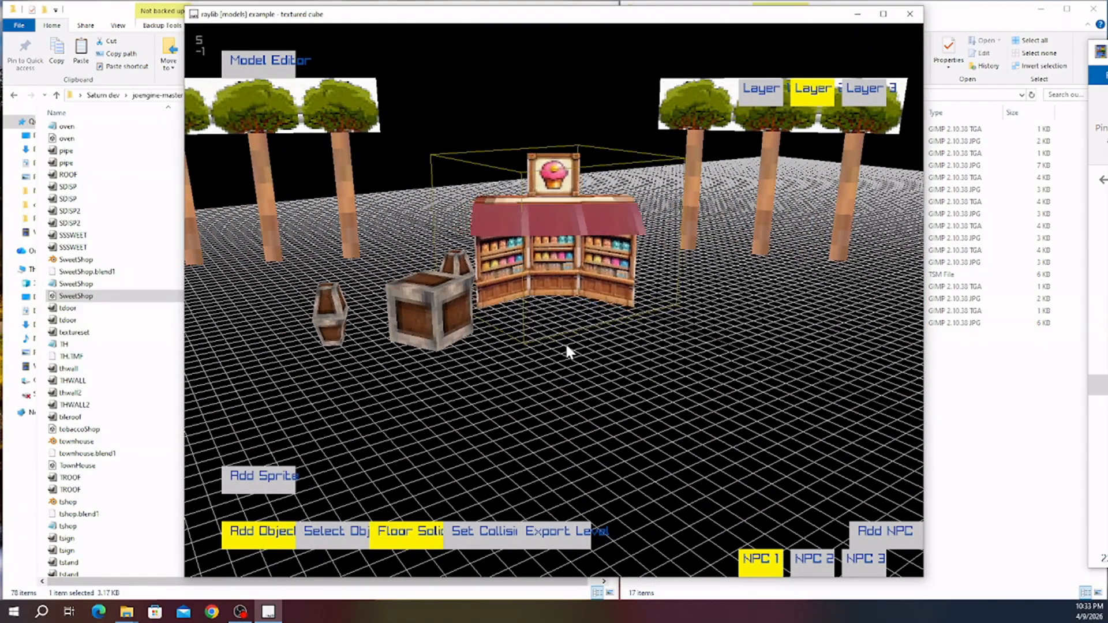
key("d")
key("w")
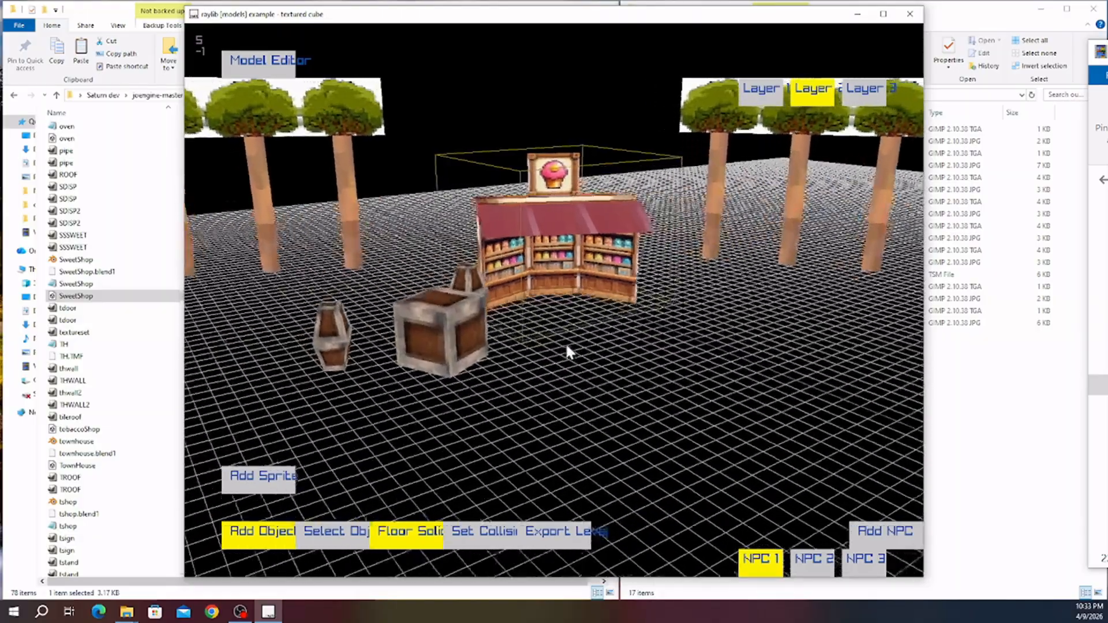
key("s")
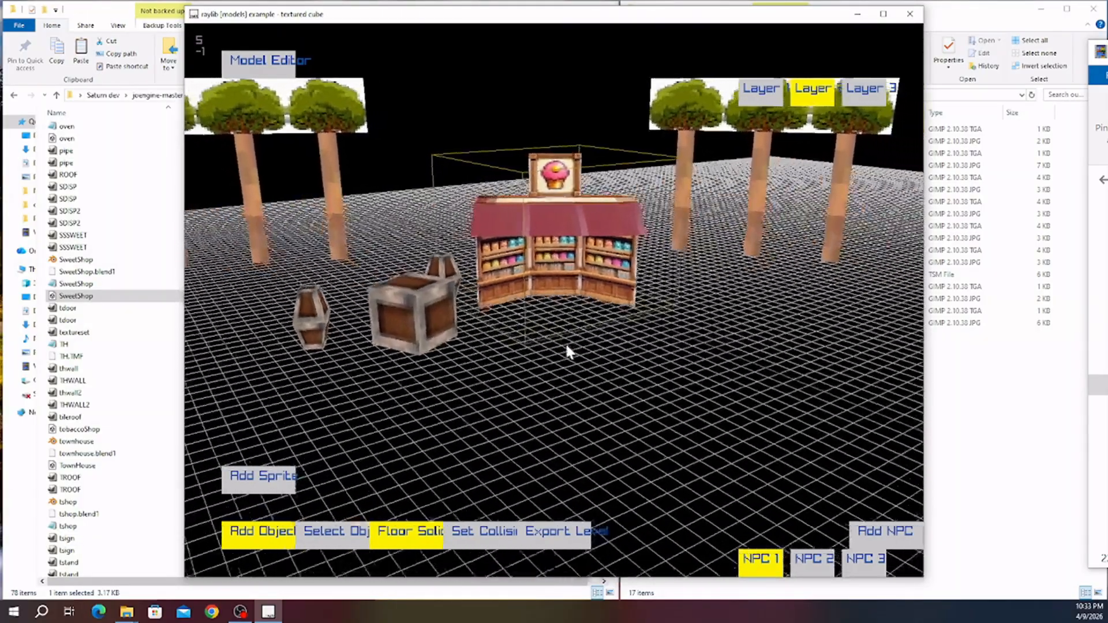
key("Right")
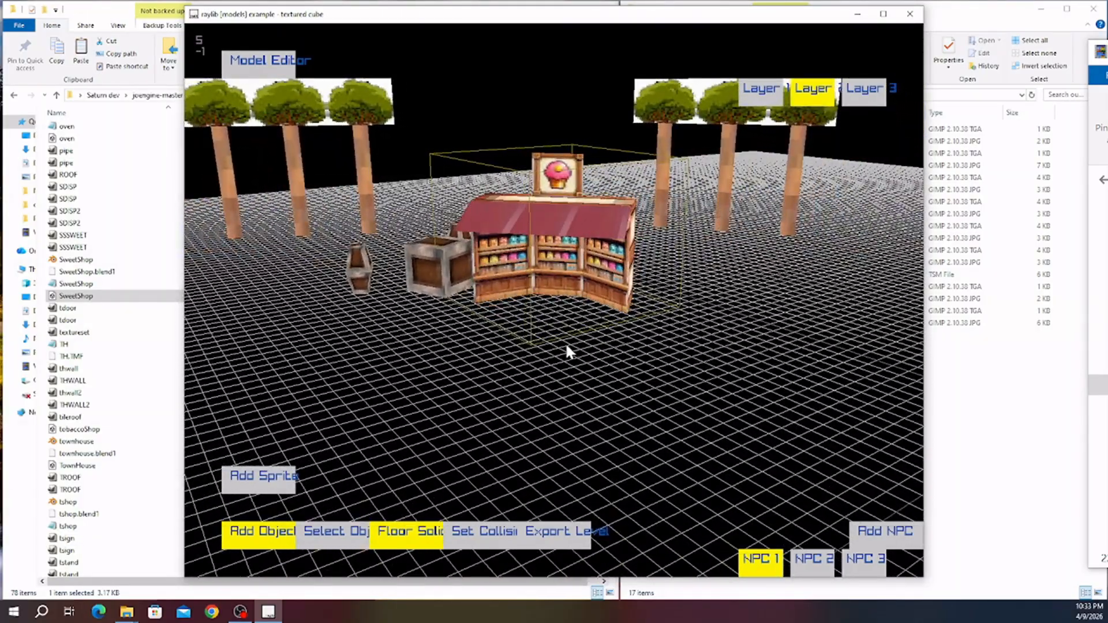
key("a")
key("space")
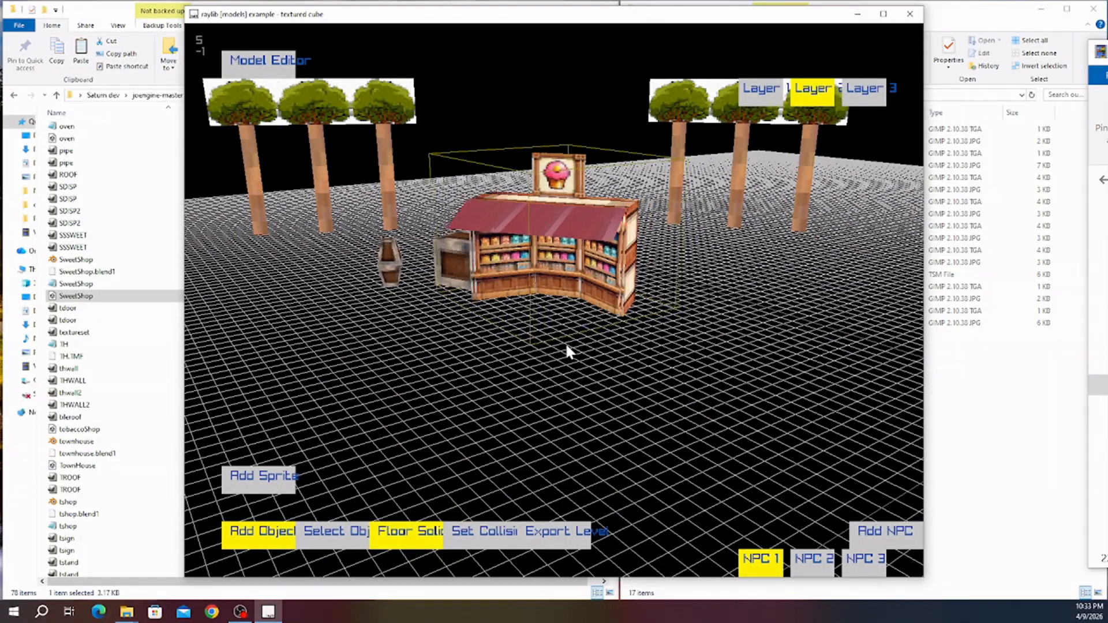
- Change from object placement to sprite placement and select the green foliage sprite
key("a")
key("Right")
key("a")
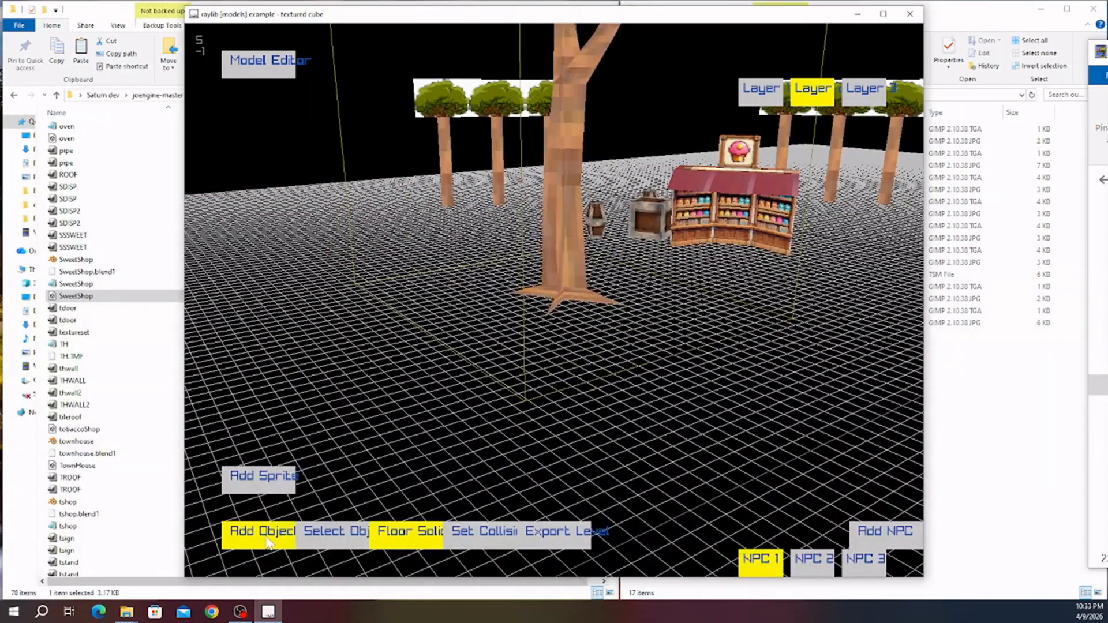
left_click(266, 537)
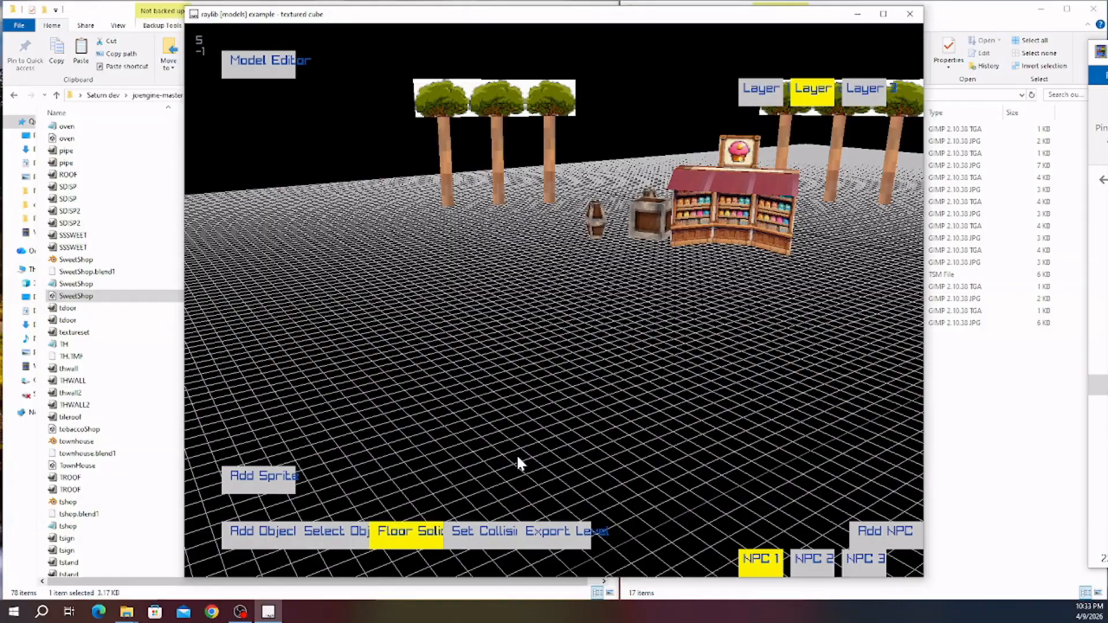
middle_click_drag(518, 455, 453, 377)
left_click(263, 478)
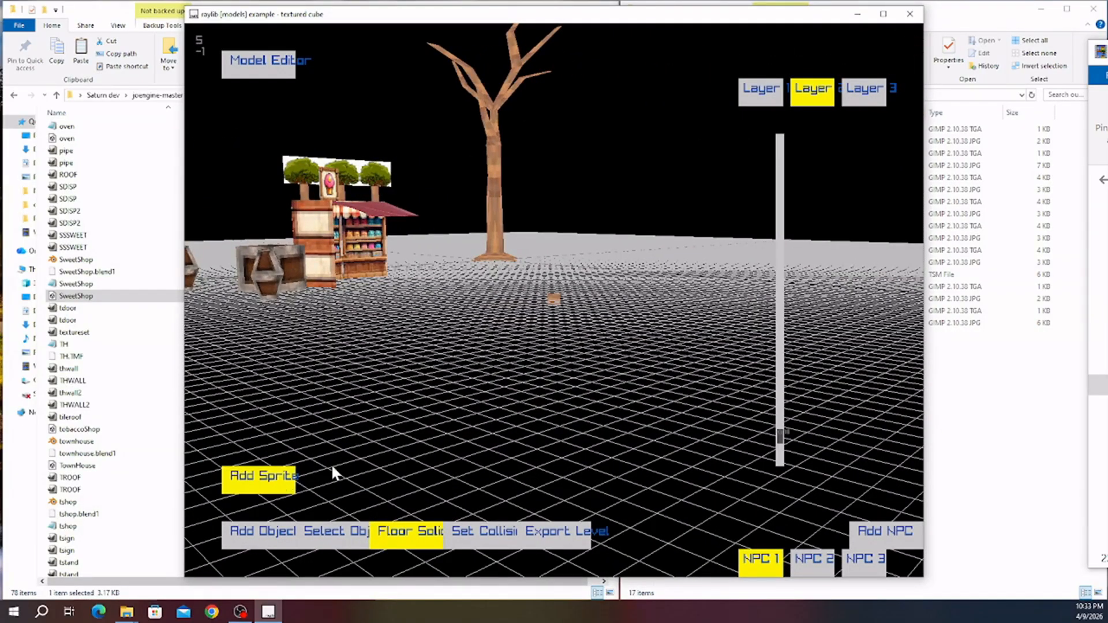
middle_click_drag(331, 463, 522, 427)
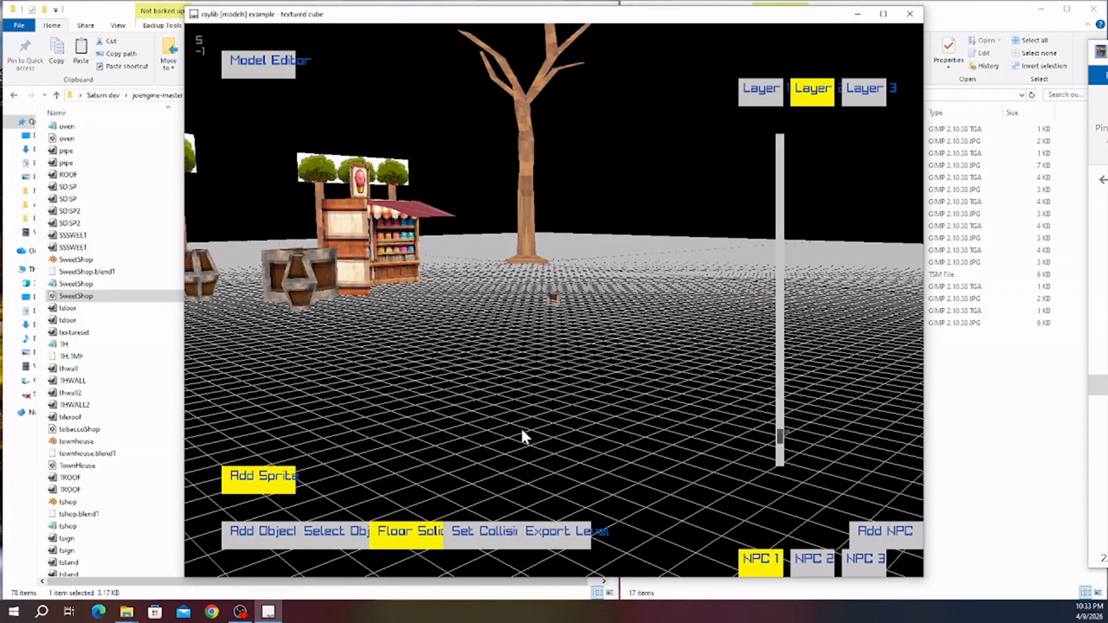
key("a")
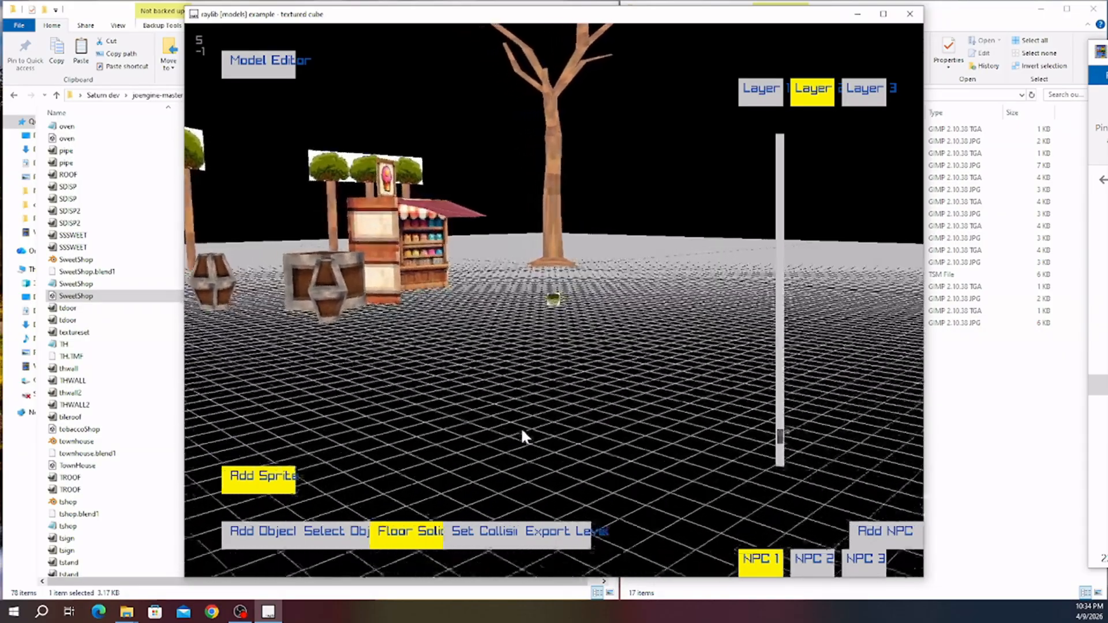
- Move the foliage sprite up to the bare tree's fork and enlarge it to cover the fork
key("w")
key("space")
key("w")
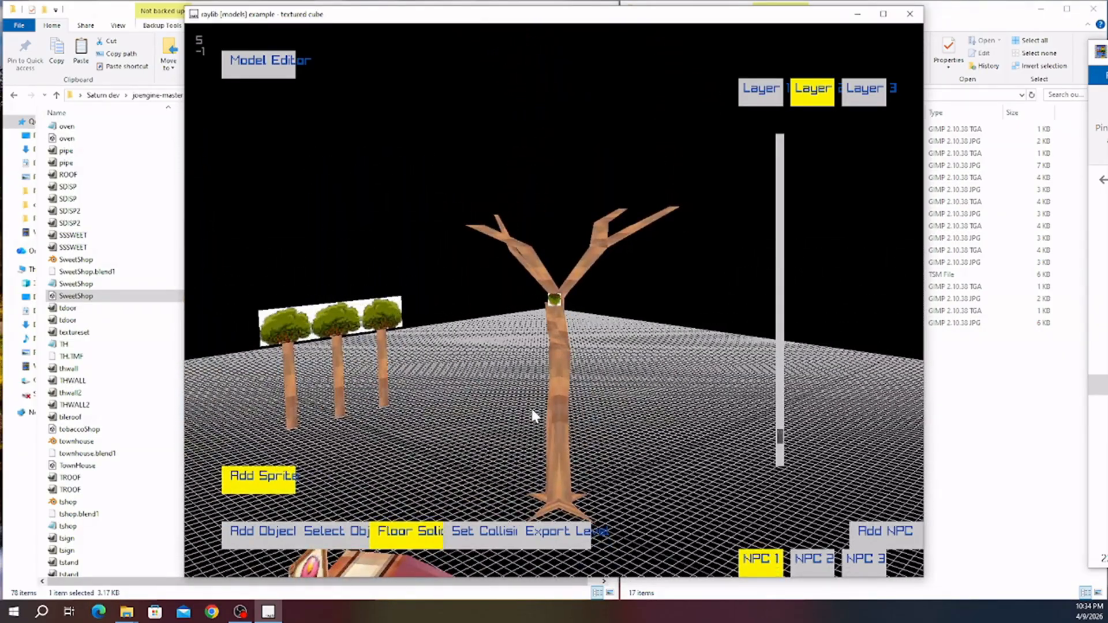
key("w")
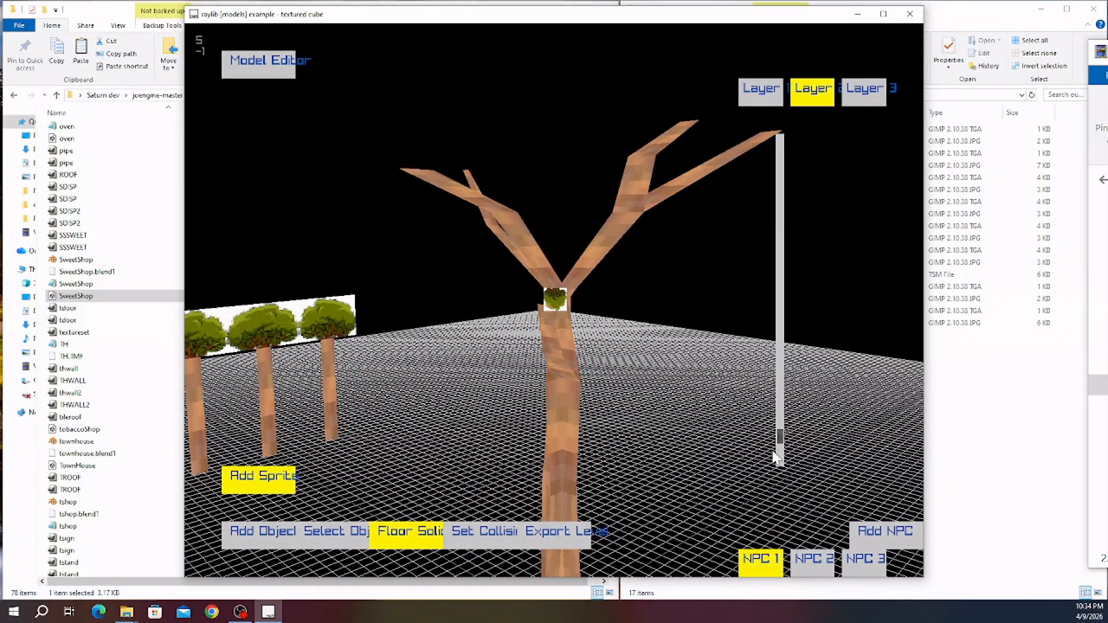
left_click_drag(782, 444, 789, 239)
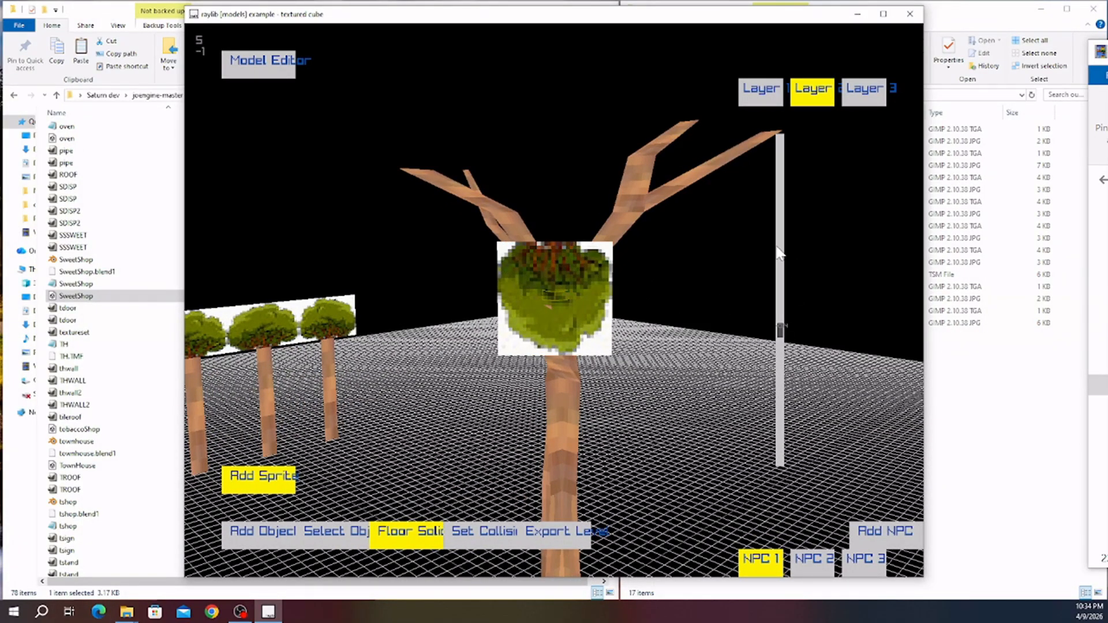
- Align the foliage sprite with the bare tree and place the first clump on its branches
key("s")
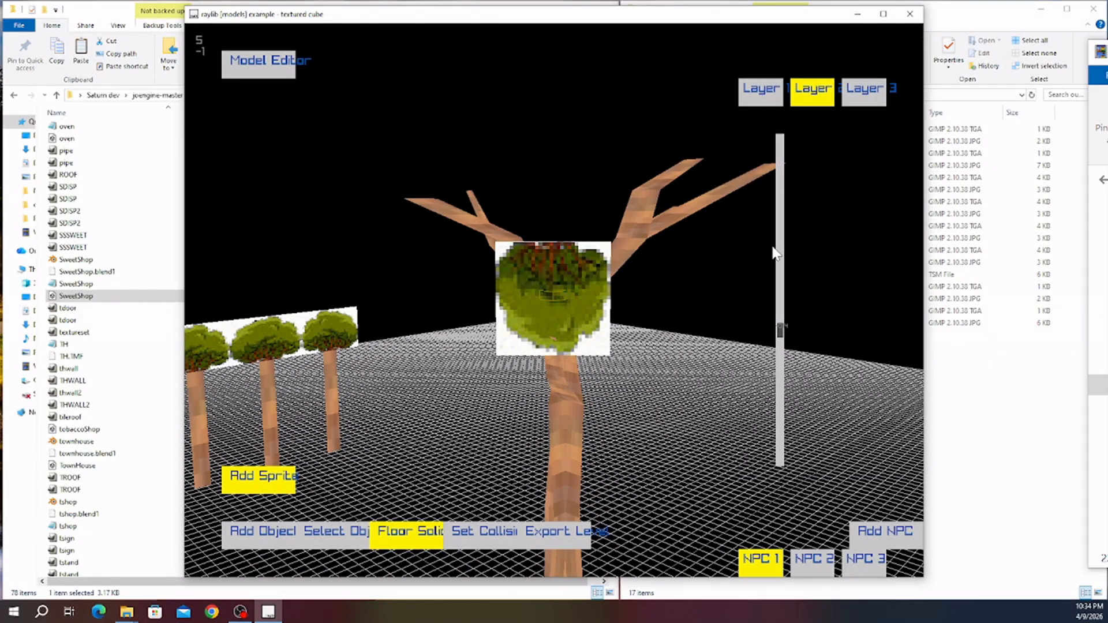
key("w")
key("a")
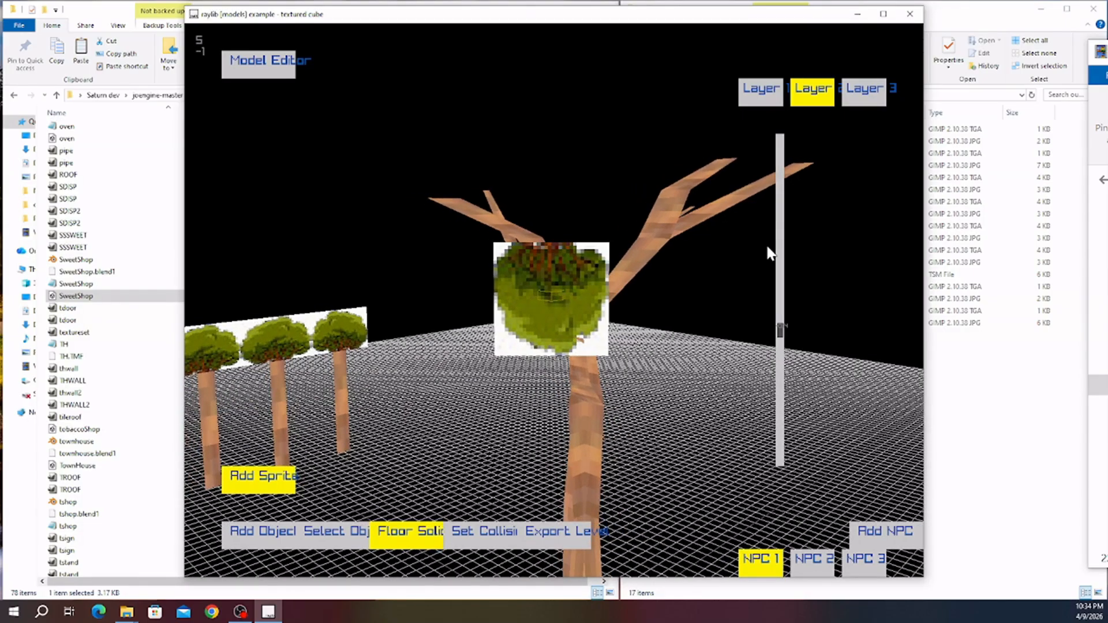
key("s")
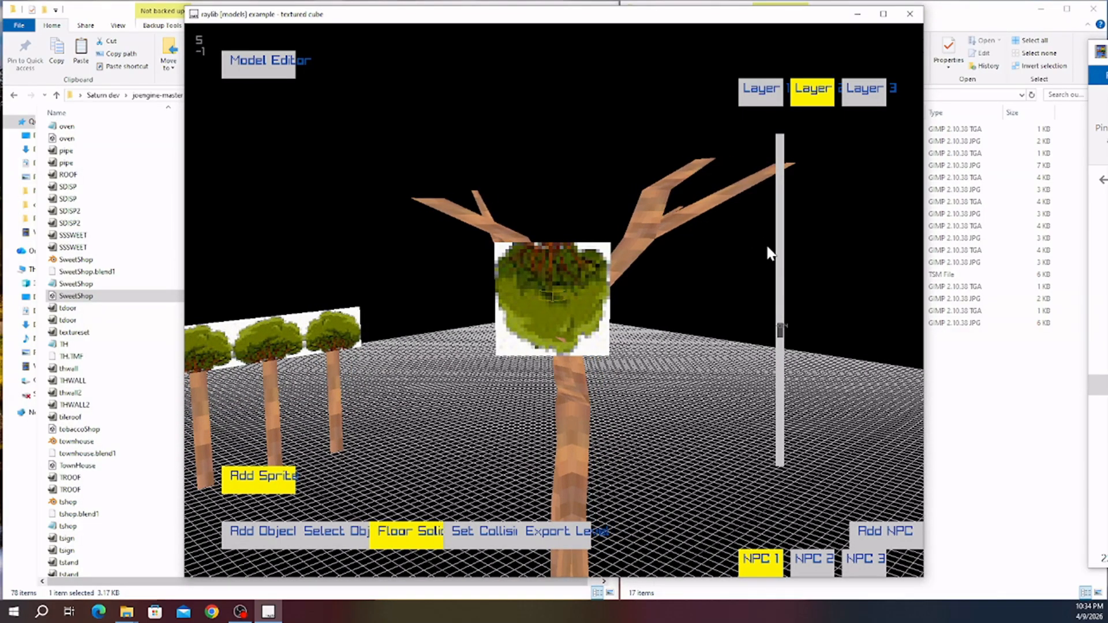
key("a")
key("w")
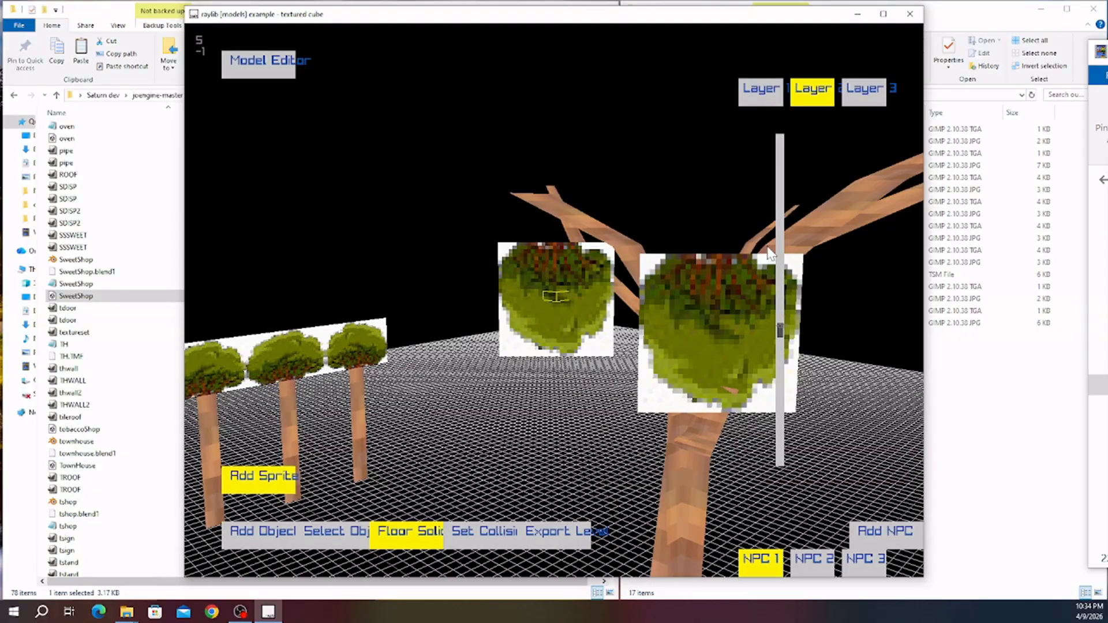
- Raise the foliage sprite above the tree's fork and place a second clump among the upper branches
middle_click_drag(632, 445, 505, 446)
key("d")
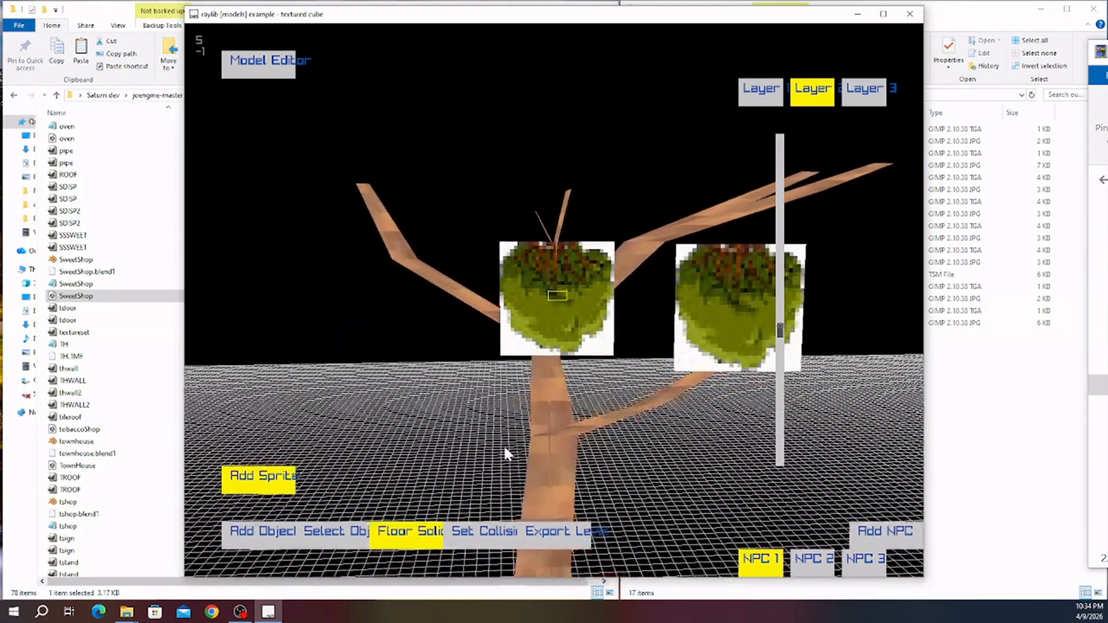
key("space")
key("s")
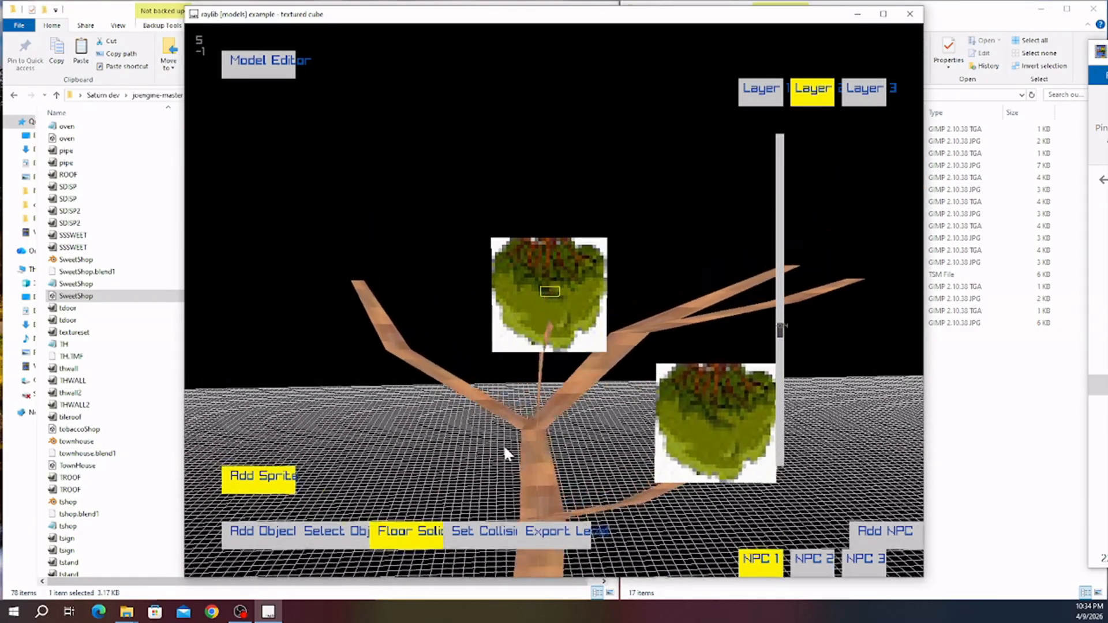
key("Return")
key("a")
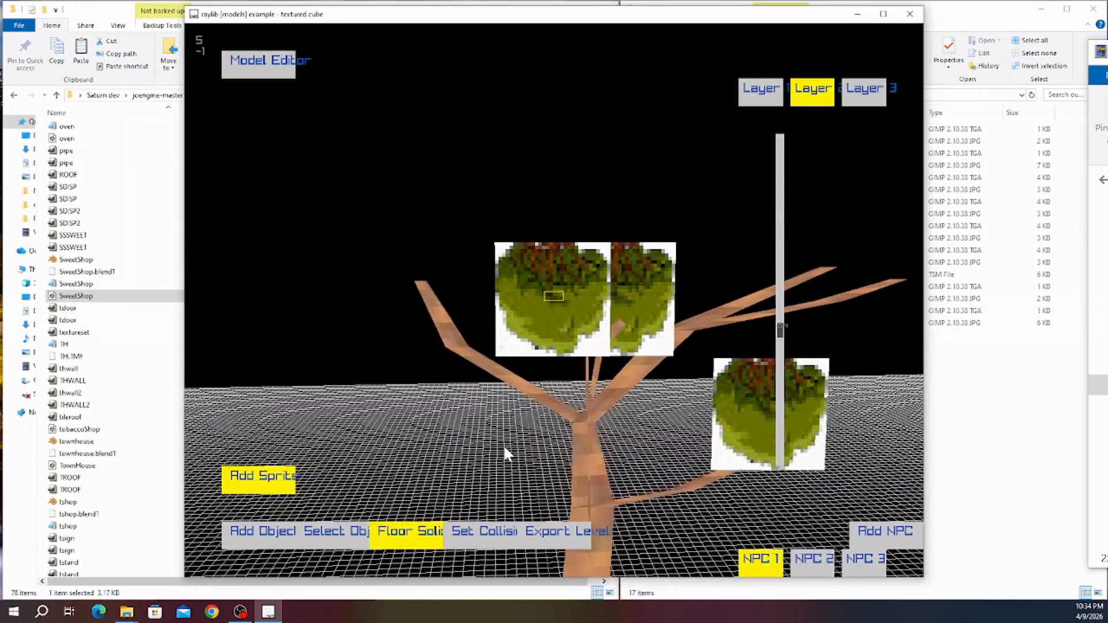
- Enlarge the foliage sprite further and place two bigger clumps around the bare tree's outer branches
middle_click_drag(538, 441, 453, 452)
key("w")
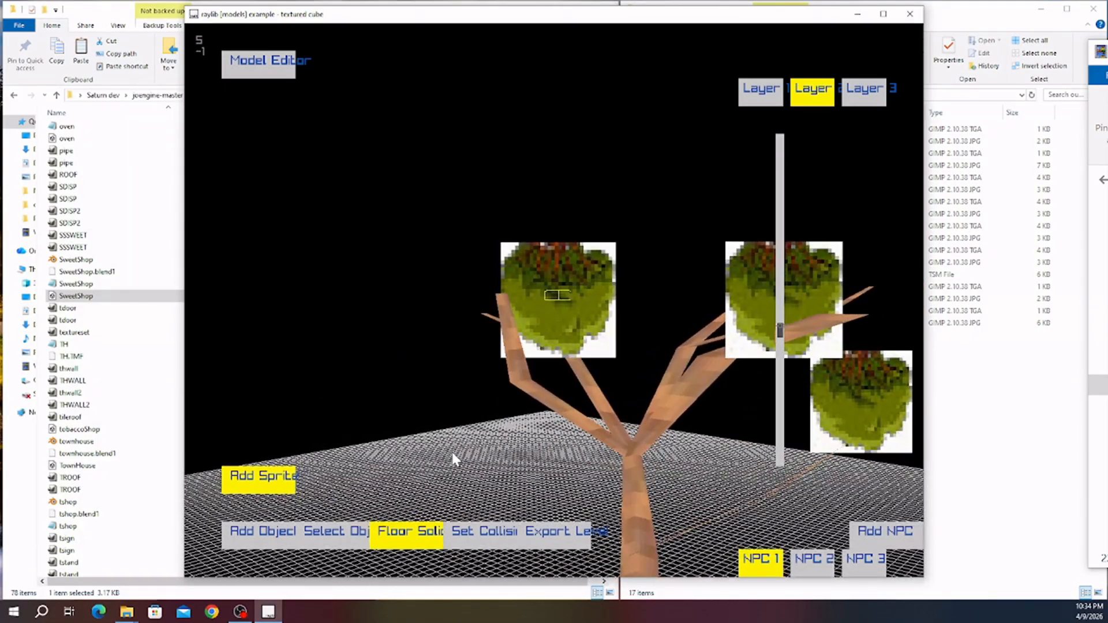
key("s")
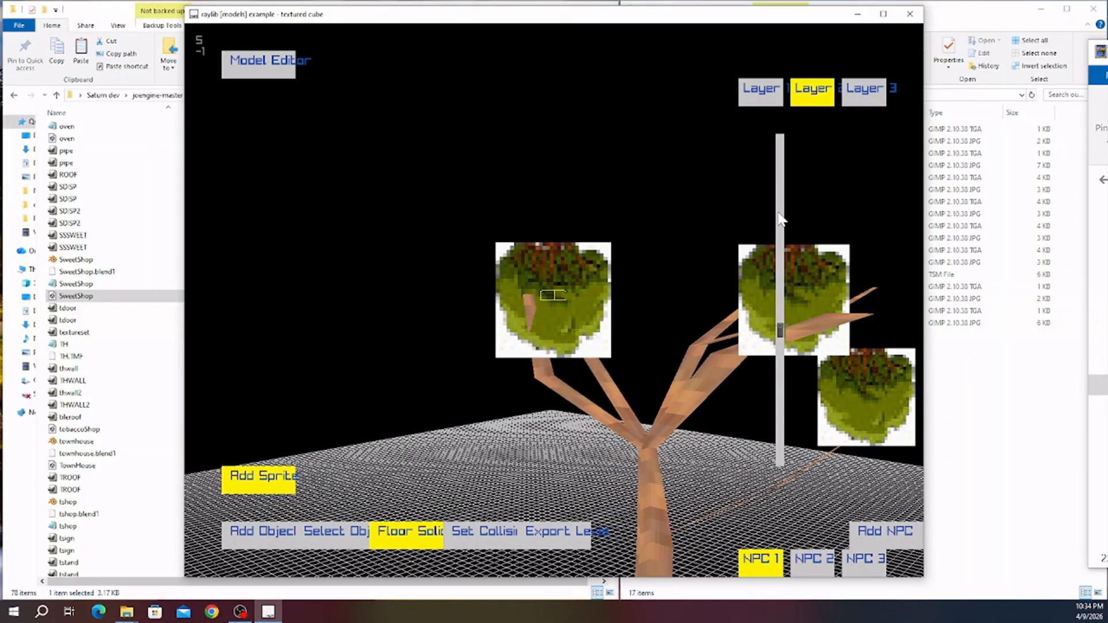
key("w")
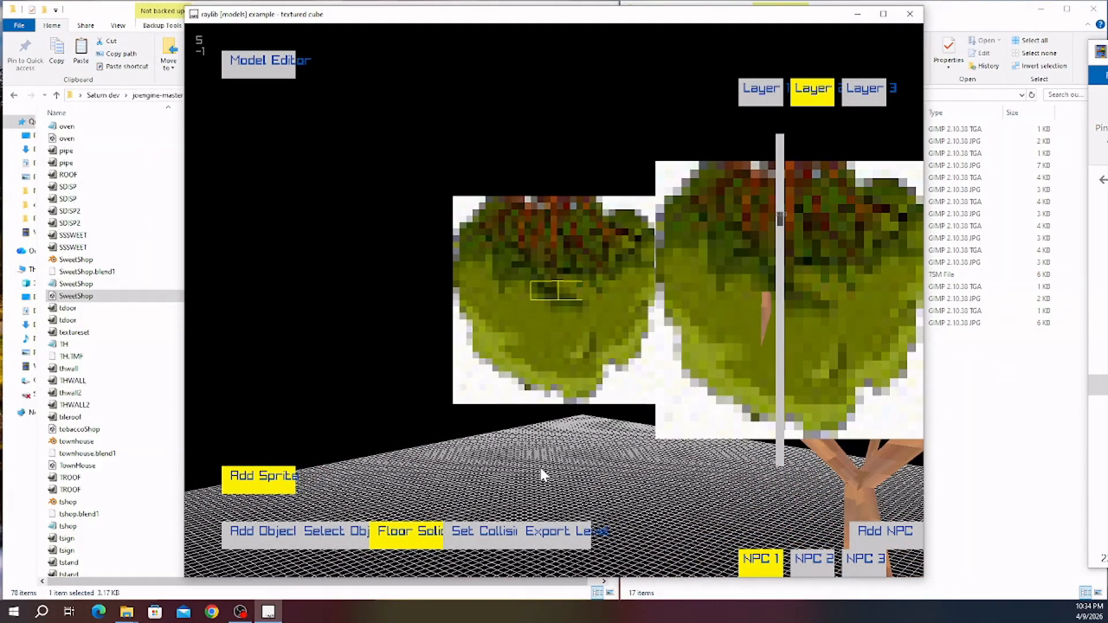
key("s")
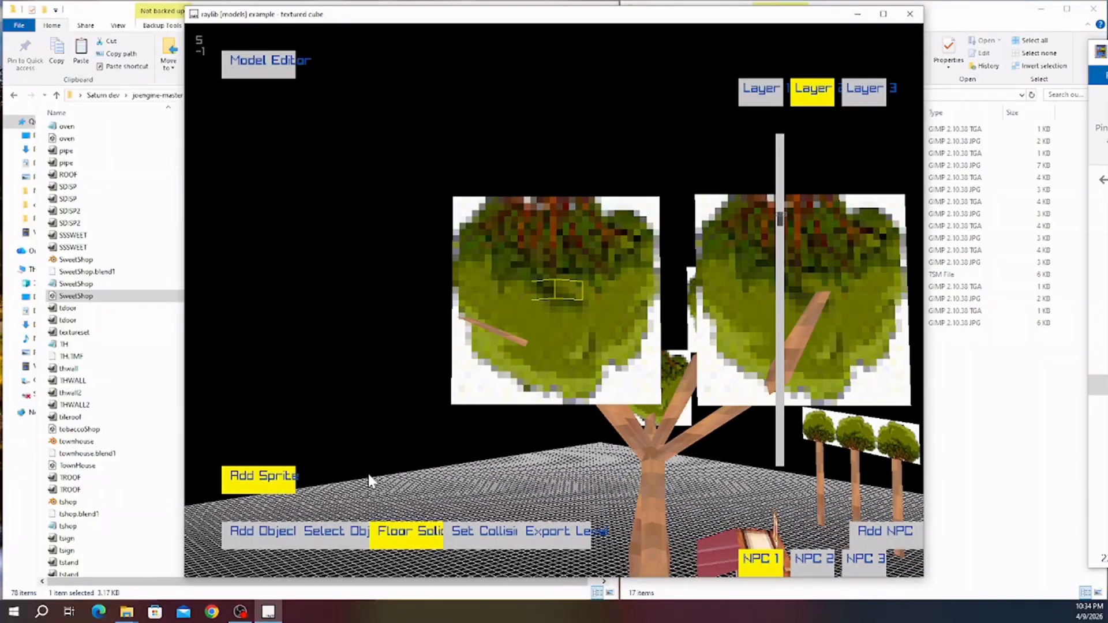
key("a")
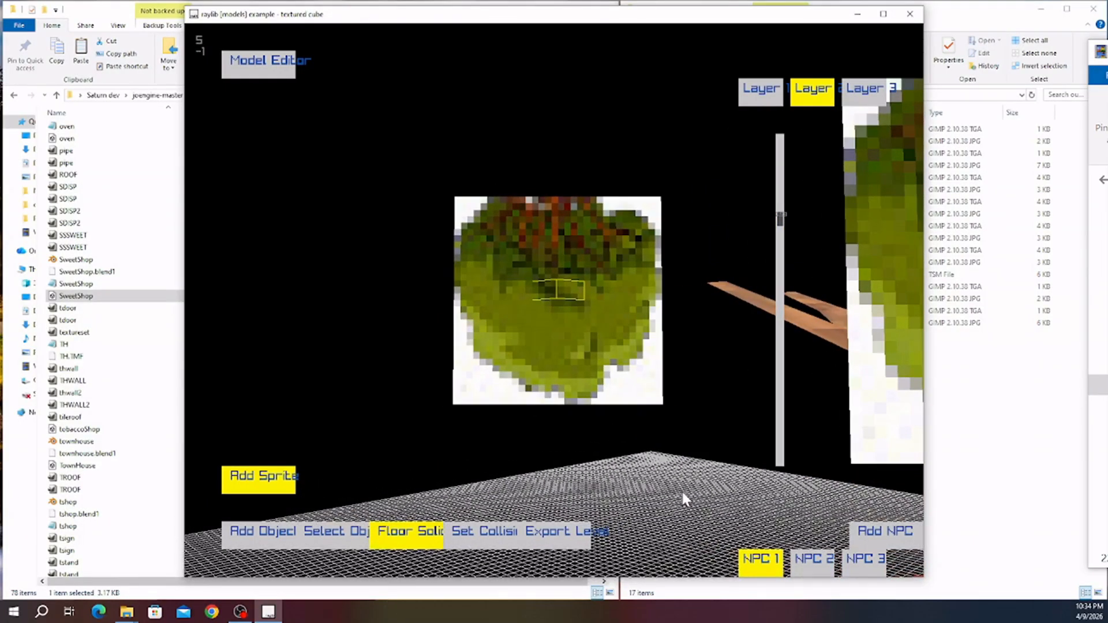
middle_click_drag(682, 493, 470, 448)
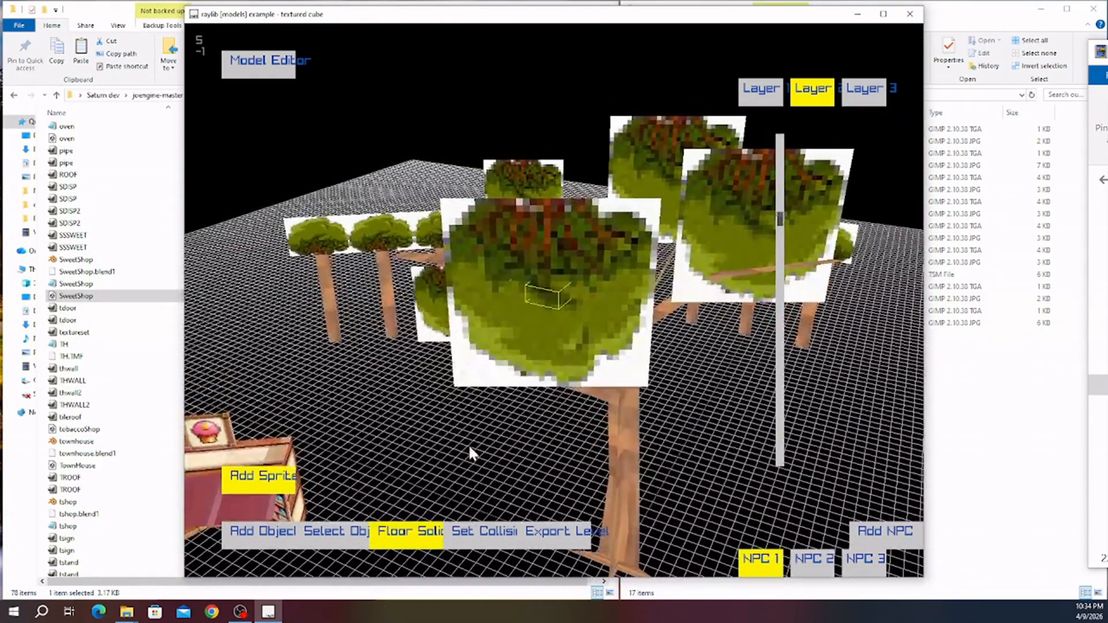
- Place another foliage clump on the bare tree's nearest branch and bring the sprite back toward the crown's centre
key("w")
key("w")
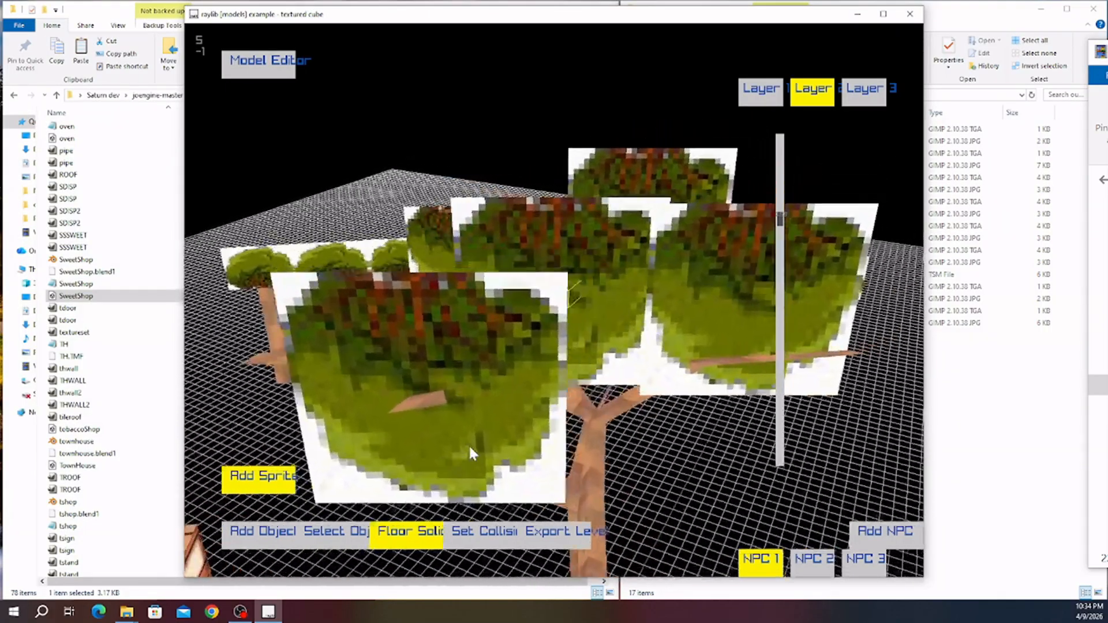
key("d")
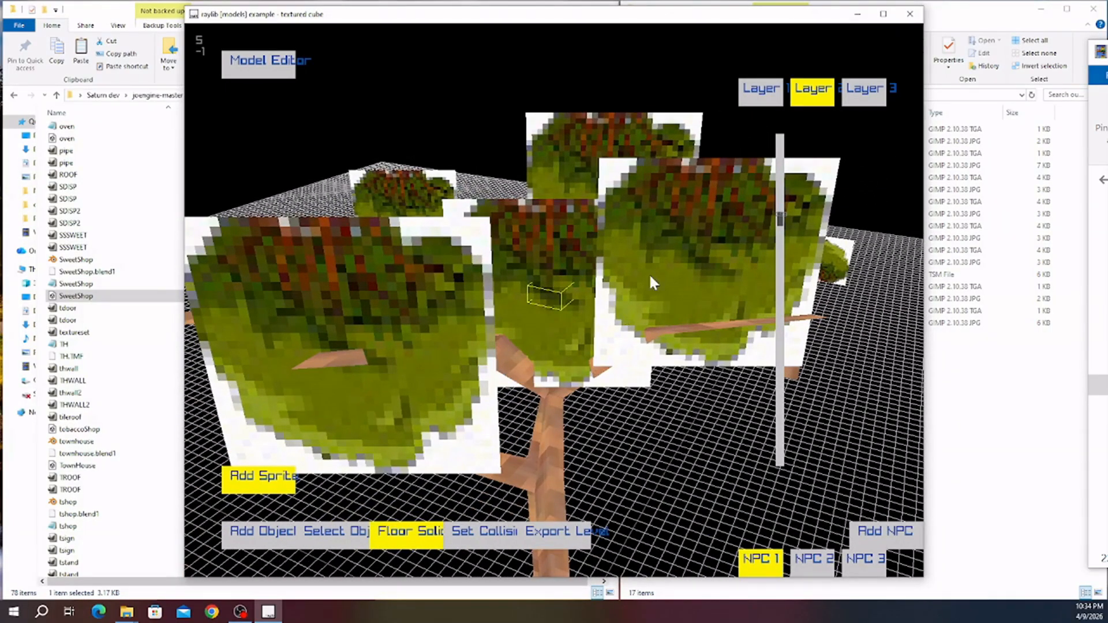
- Enlarge the foliage sprite to its maximum, place a clump in the middle of the crown and end sprite placement
left_click_drag(784, 215, 778, 130)
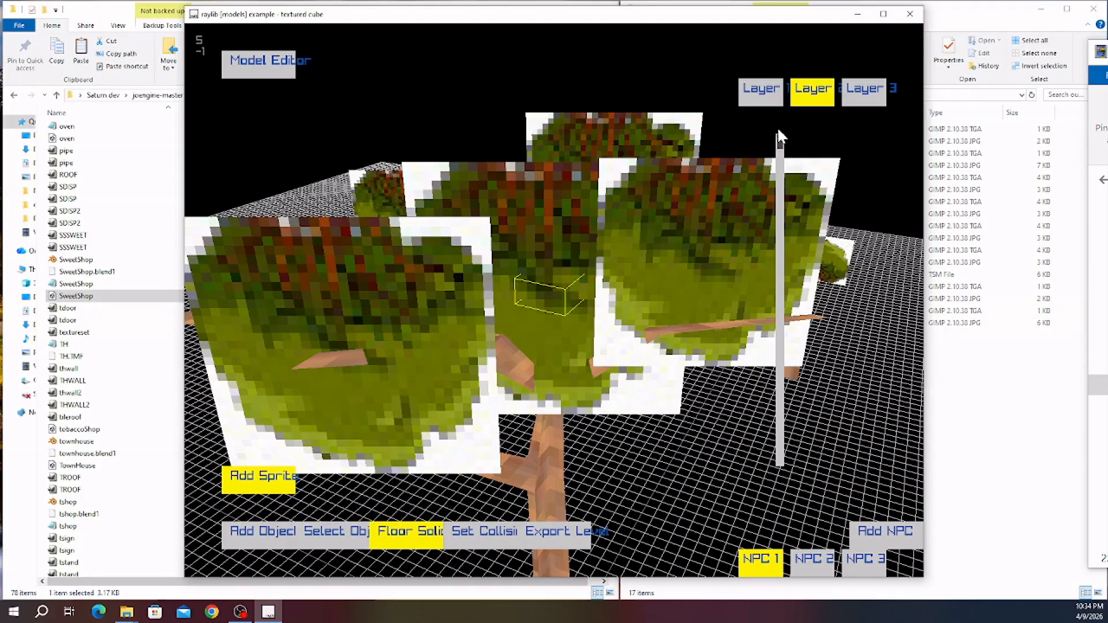
key("a")
key("s")
key("a")
key("s")
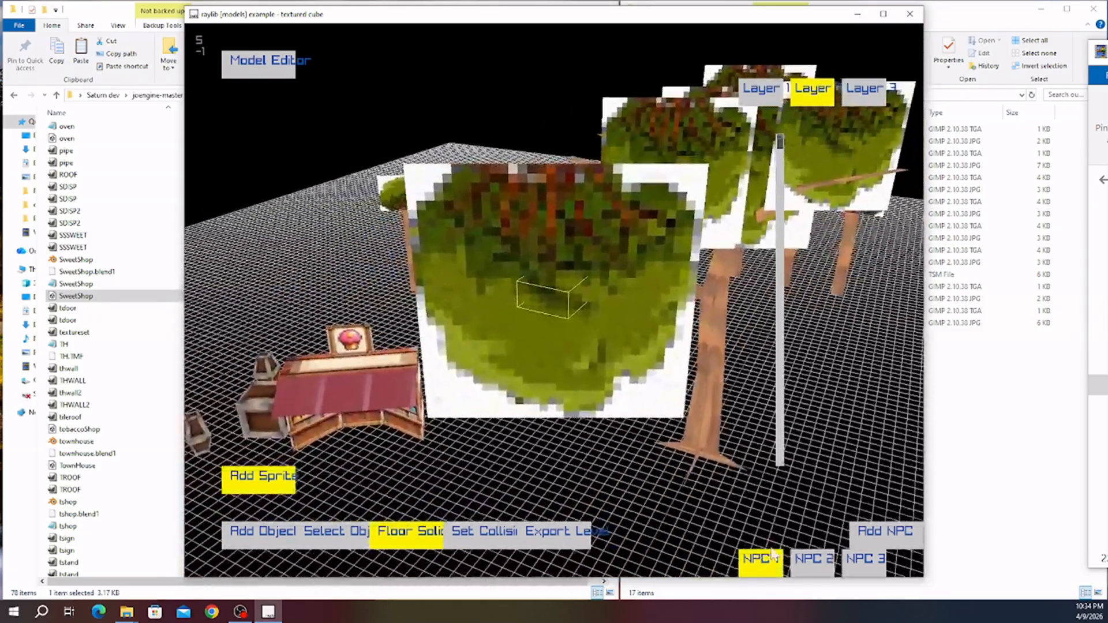
key("s")
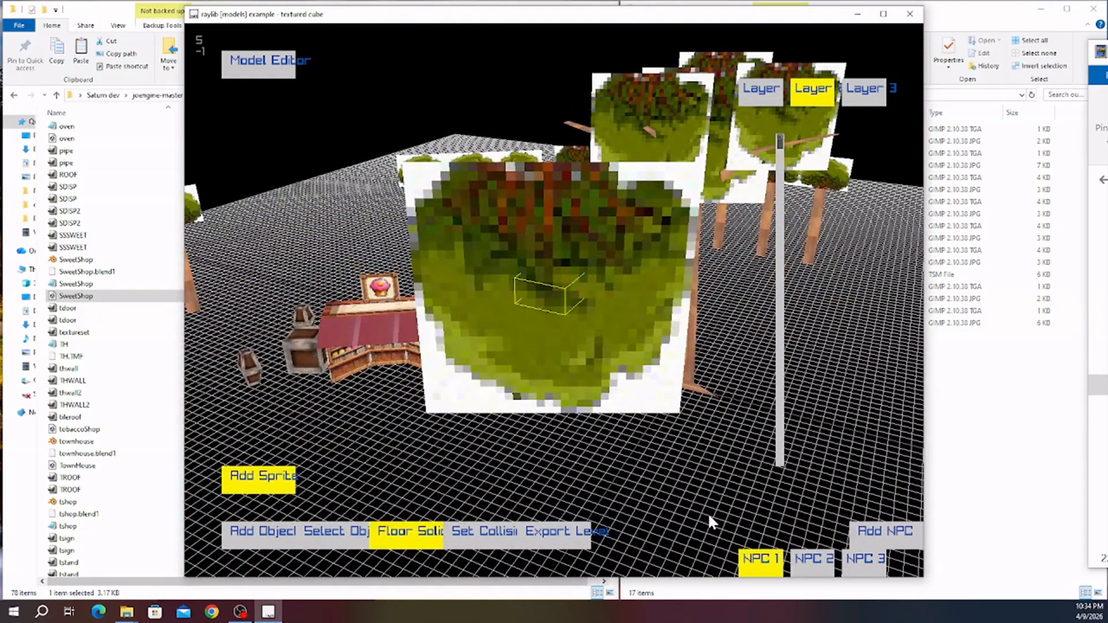
left_click(239, 488)
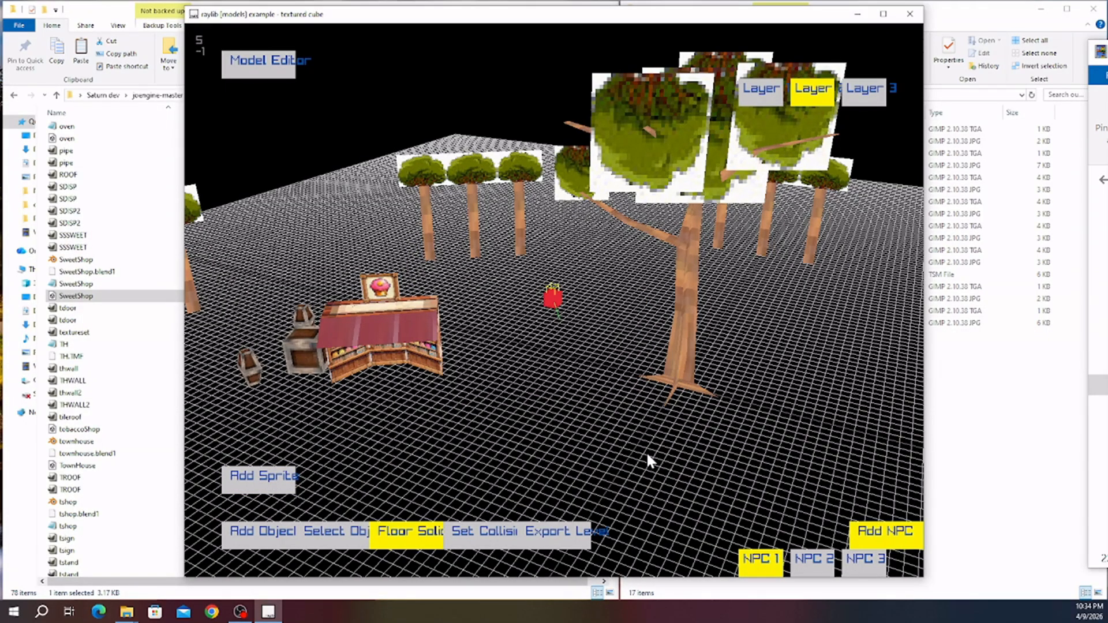
- Place NPC 1 on the ground just in front of the wooden containers beside the sweet shop
key("a")
key("w")
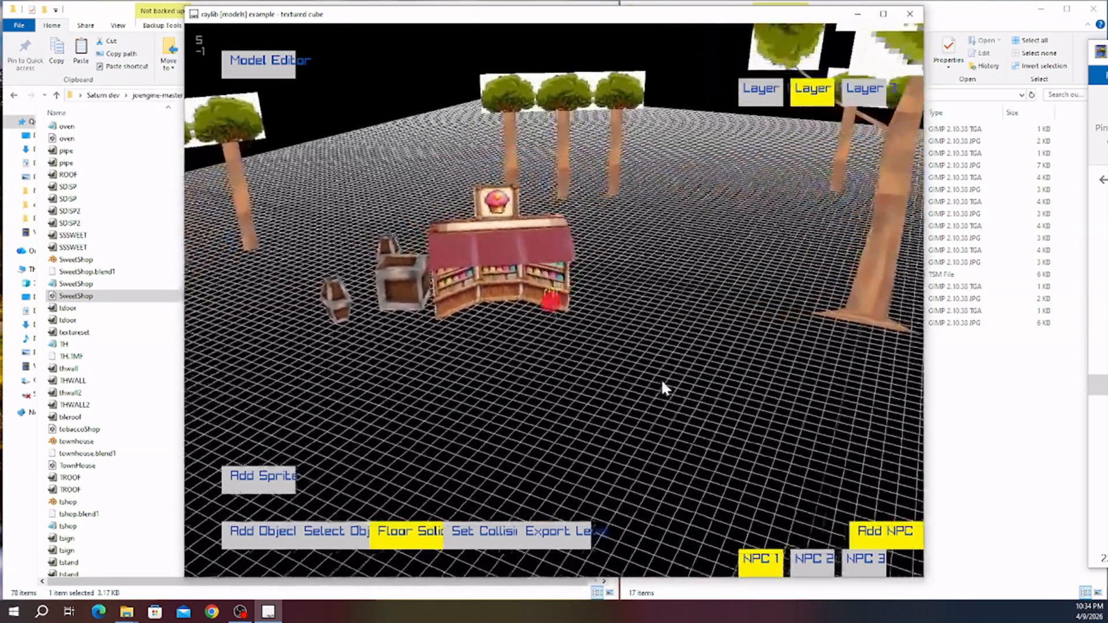
key("a")
key("w")
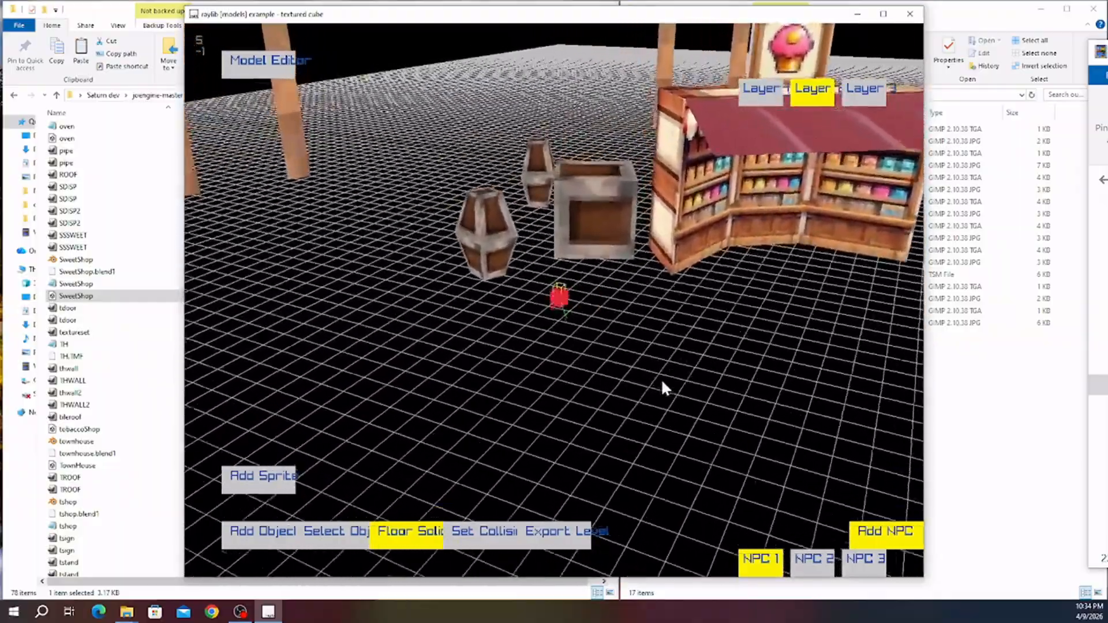
key("d")
key("s")
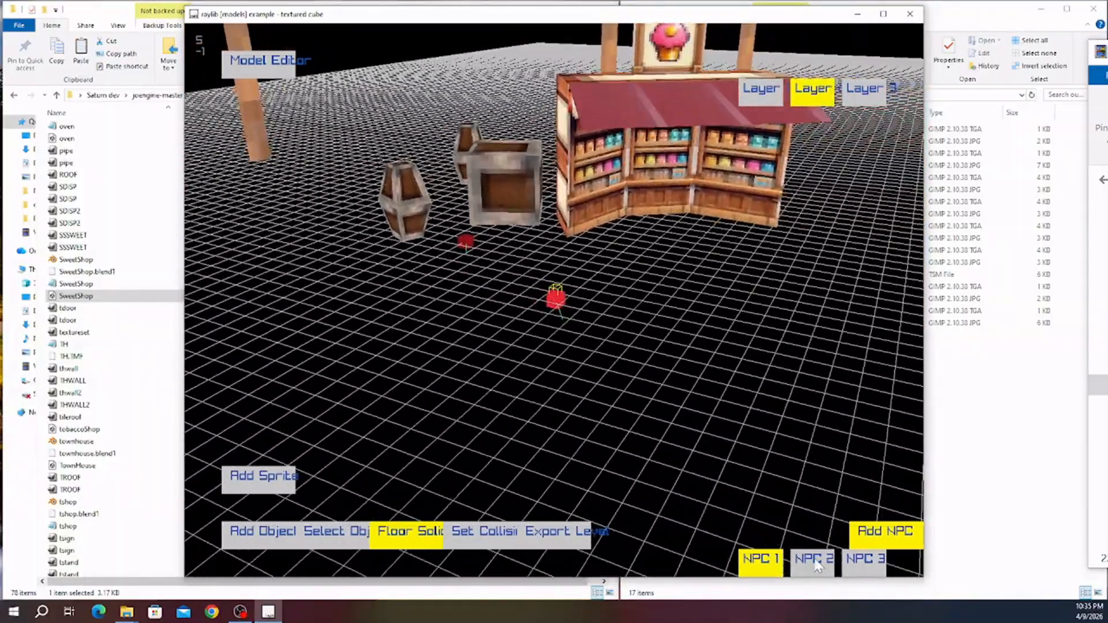
- Place NPC 2 on the ground just in front of the sweet shop
left_click(822, 571)
key("d")
key("w")
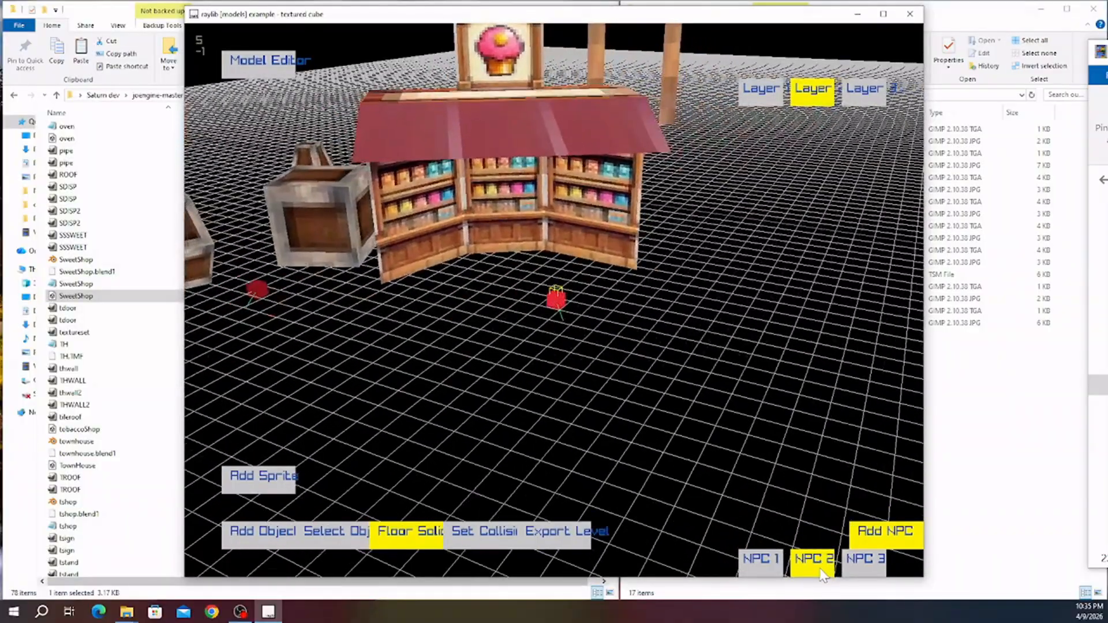
key("a")
key("s")
key("space")
key("a")
key("s")
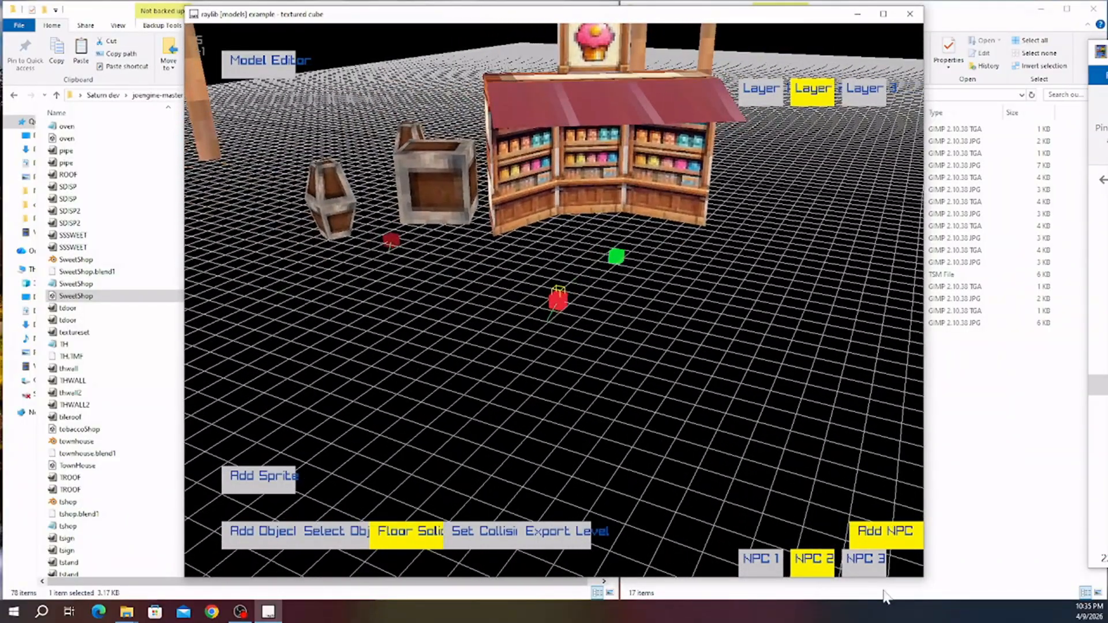
- Place NPC 3 on the open ground farther in front of the shop and containers, and export the level
left_click(876, 571)
key("a")
key("a")
key("s")
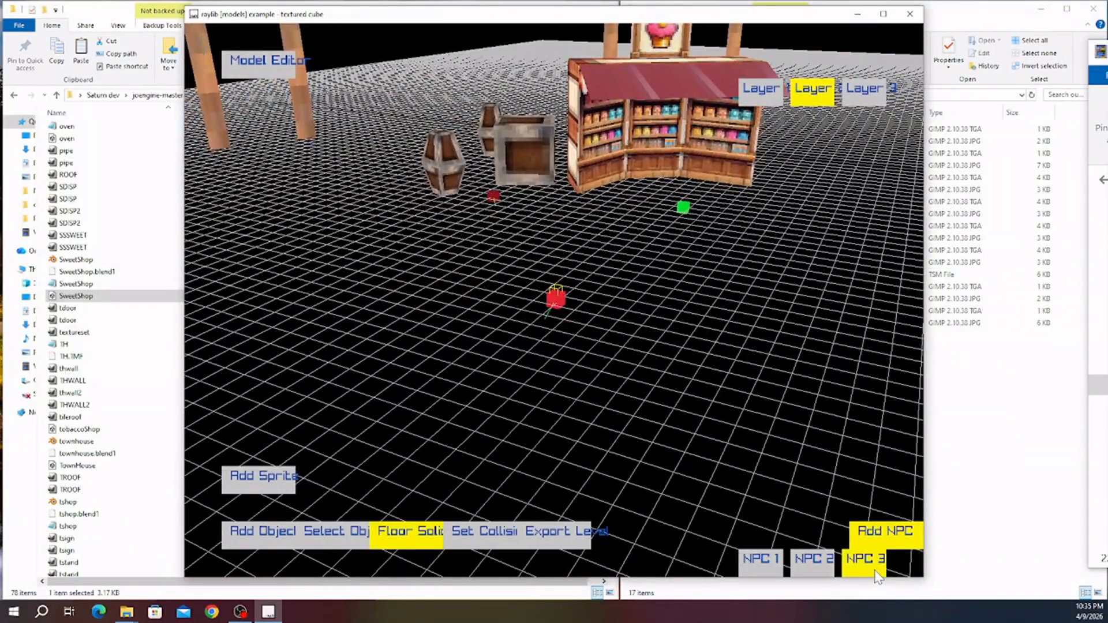
key("space")
key("s")
key("d")
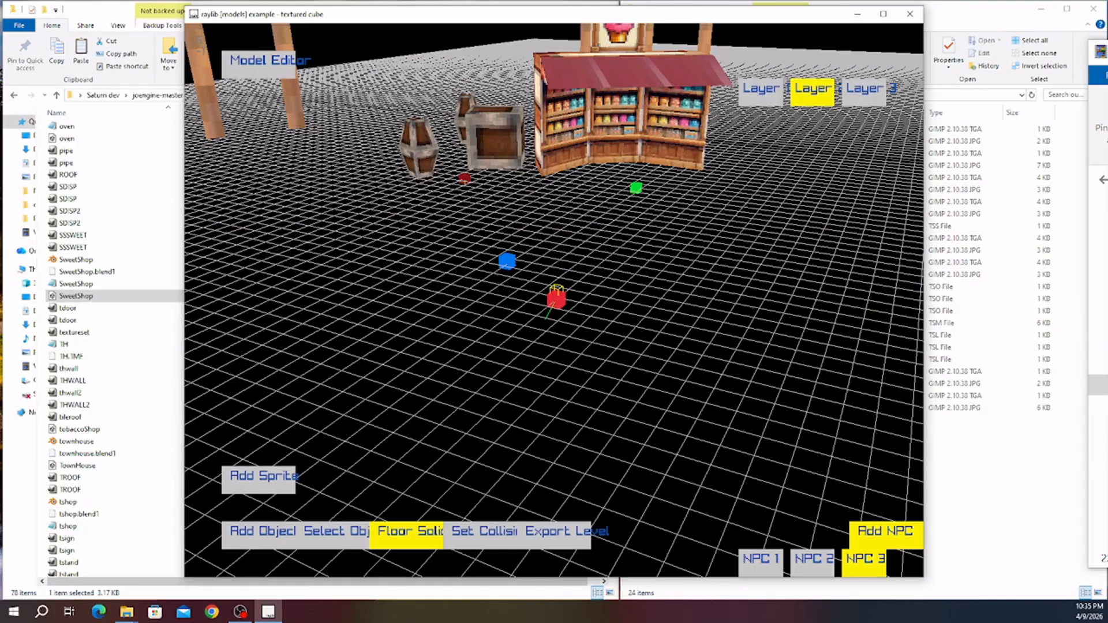
- Close the level editor and copy all the exported files in the output folder
left_click(909, 11)
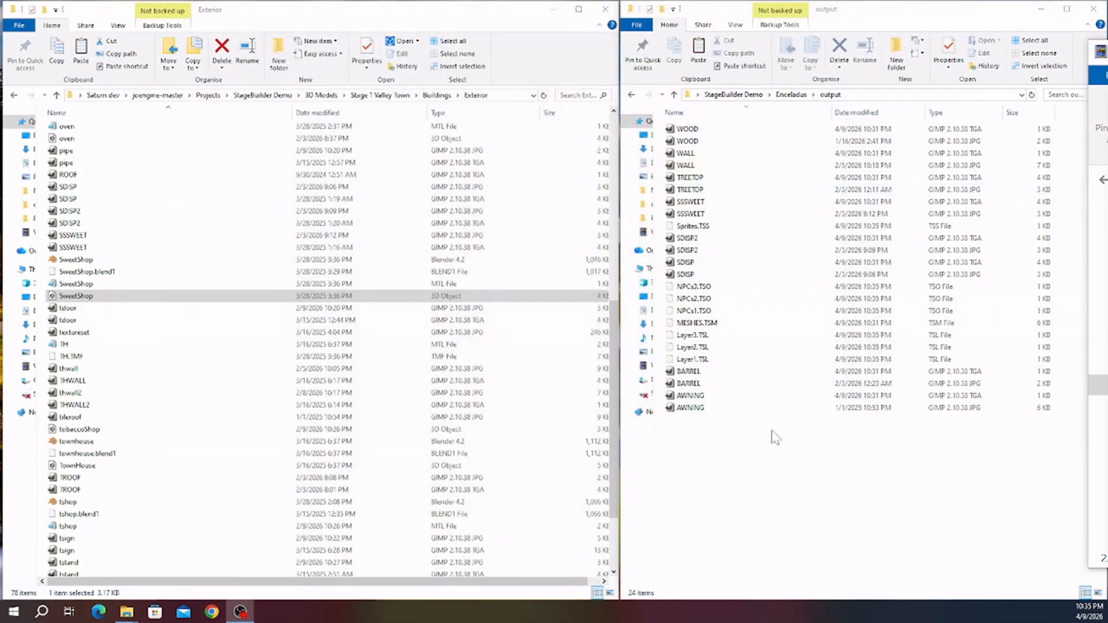
left_click_drag(768, 459, 686, 122)
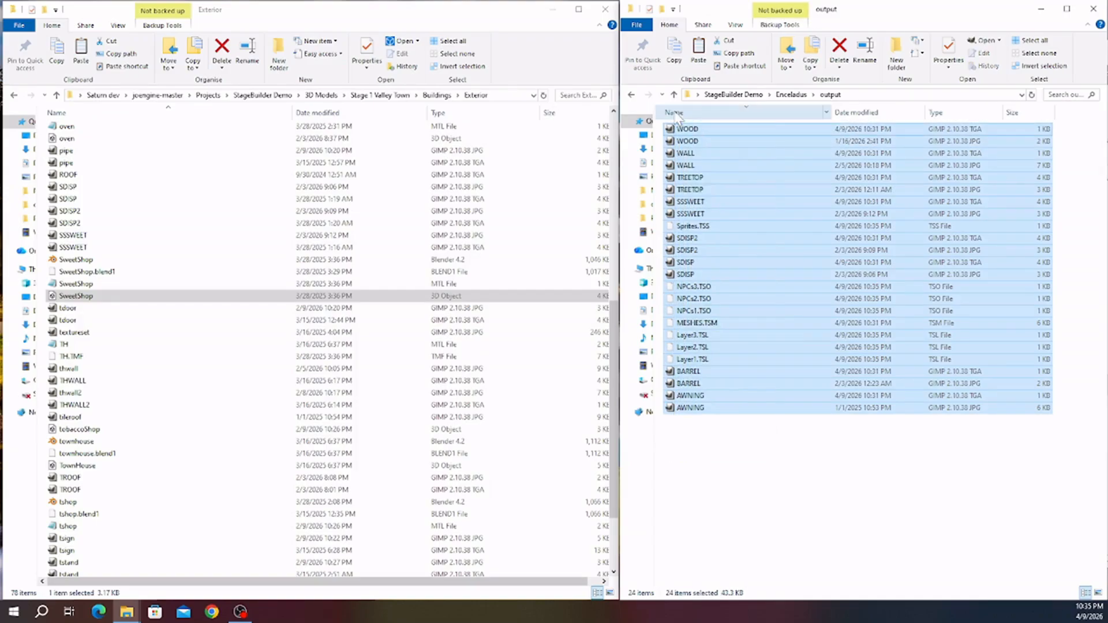
right_click(709, 312)
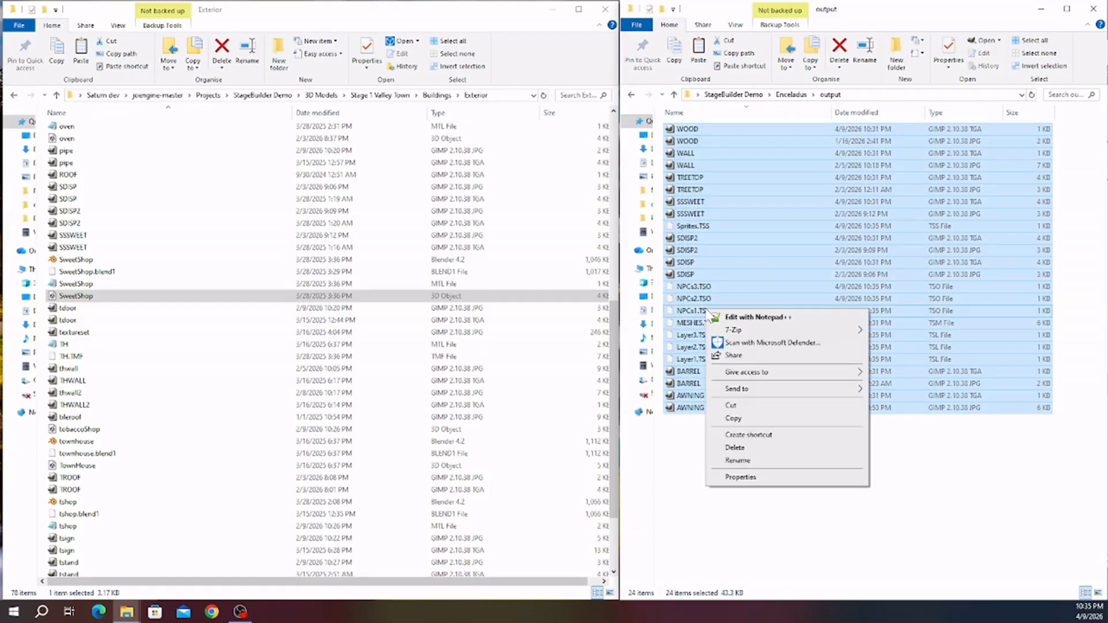
left_click(740, 419)
- Paste the exported files into the LEVEL2 folder inside StageBuilder Demo's cd folder, and return to the project folder
left_click(261, 95)
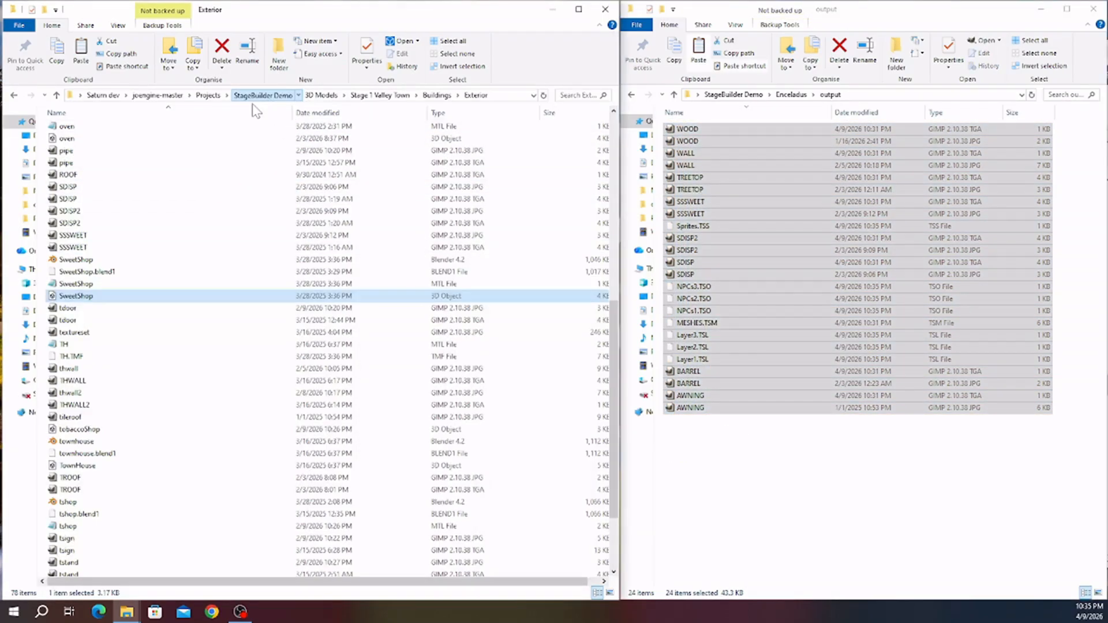
left_click(67, 146)
double_click(69, 147)
double_click(75, 155)
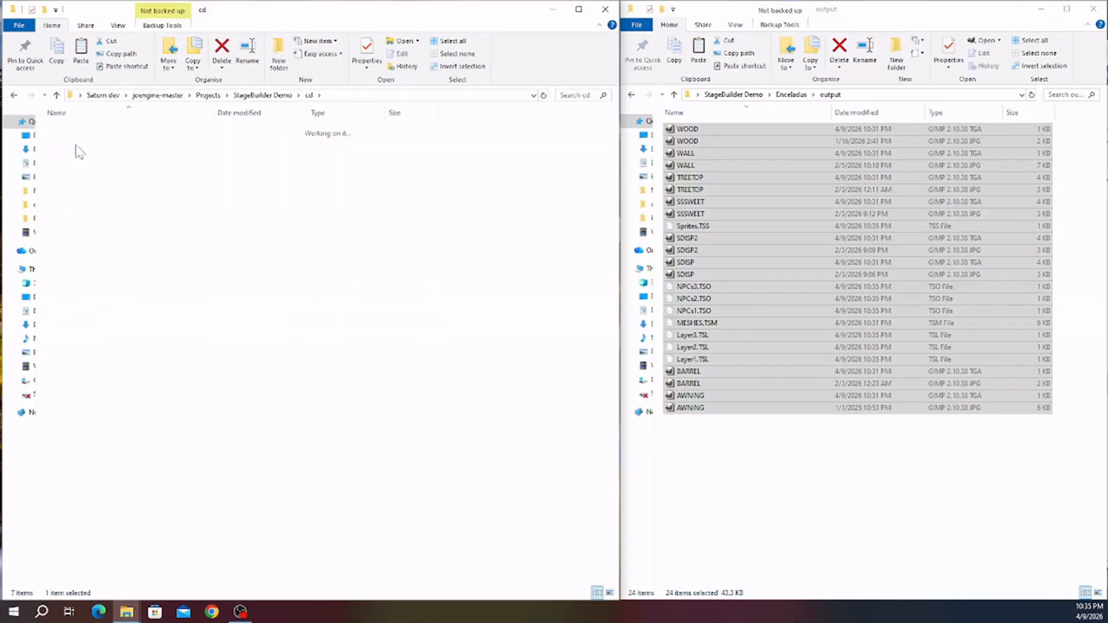
right_click(109, 491)
left_click(135, 389)
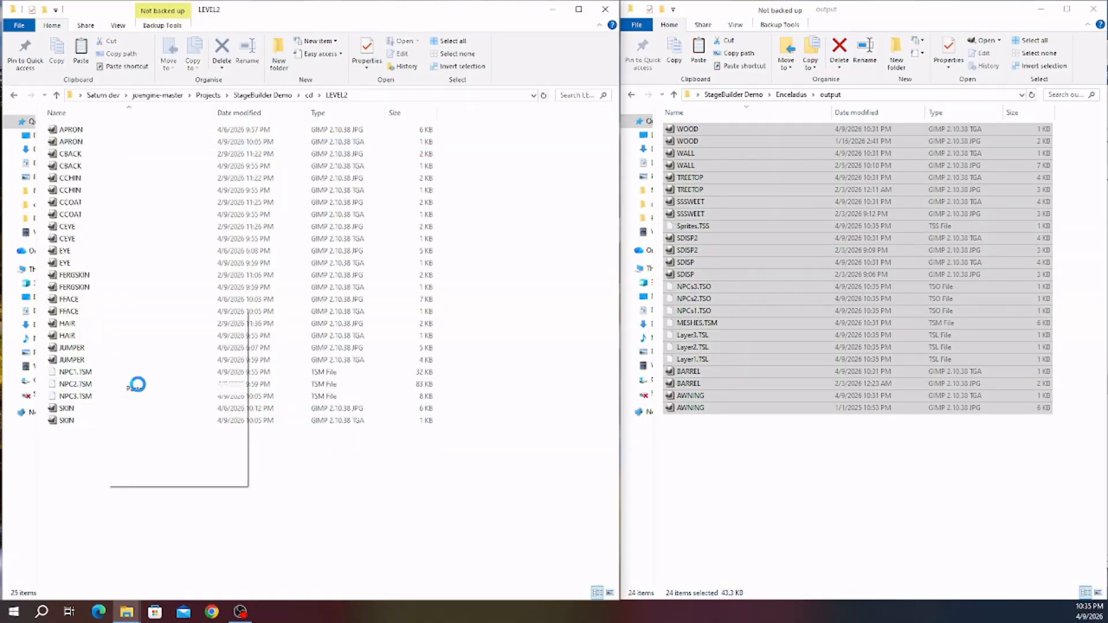
left_click(14, 96)
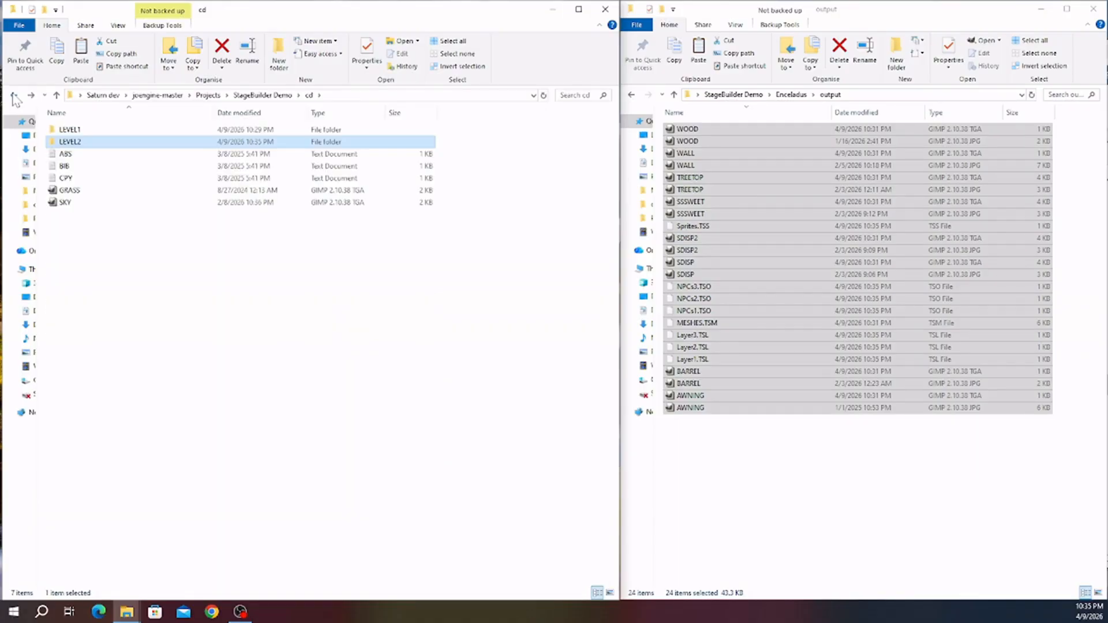
left_click(14, 96)
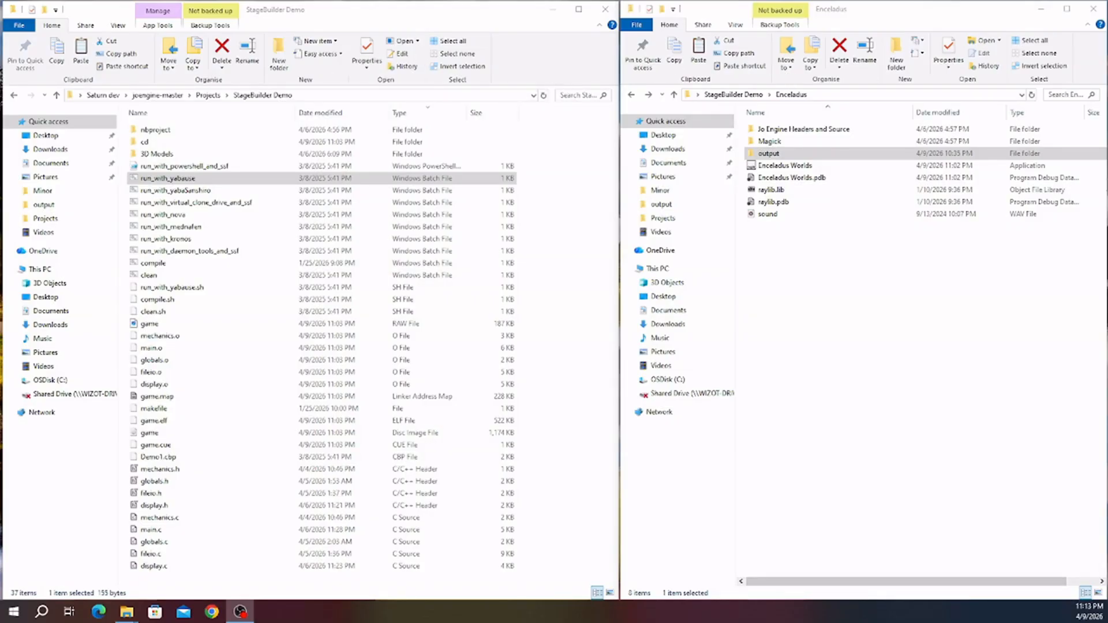
- Launch Enceladus Worlds and load MESHES.TSM from the cd folder's LEVEL1 folder into it
double_click(764, 167)
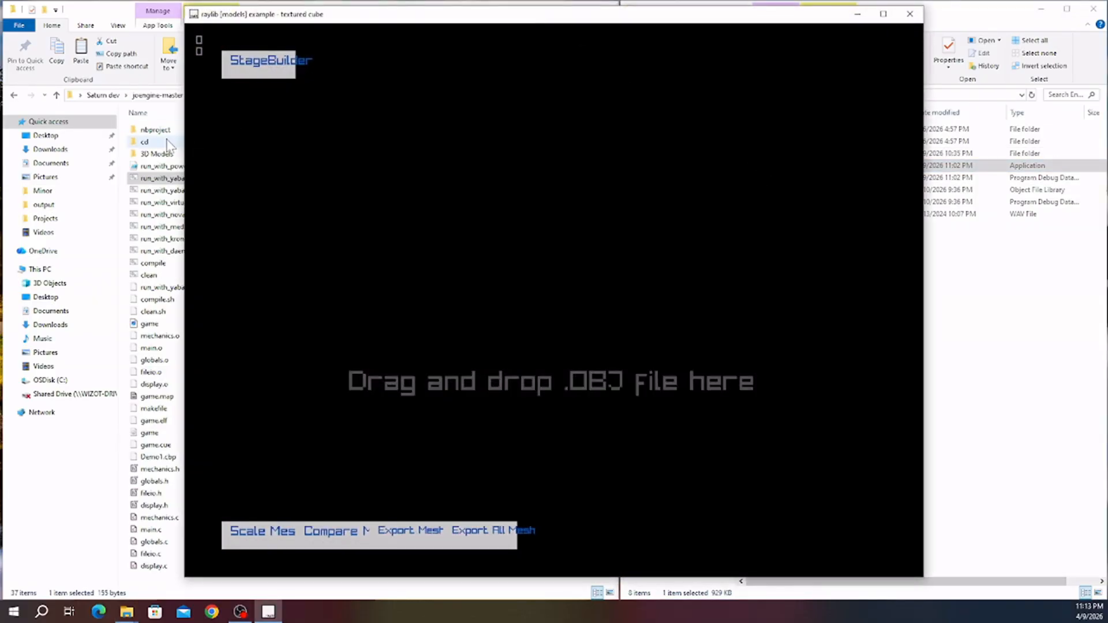
left_click(145, 142)
double_click(146, 142)
double_click(145, 142)
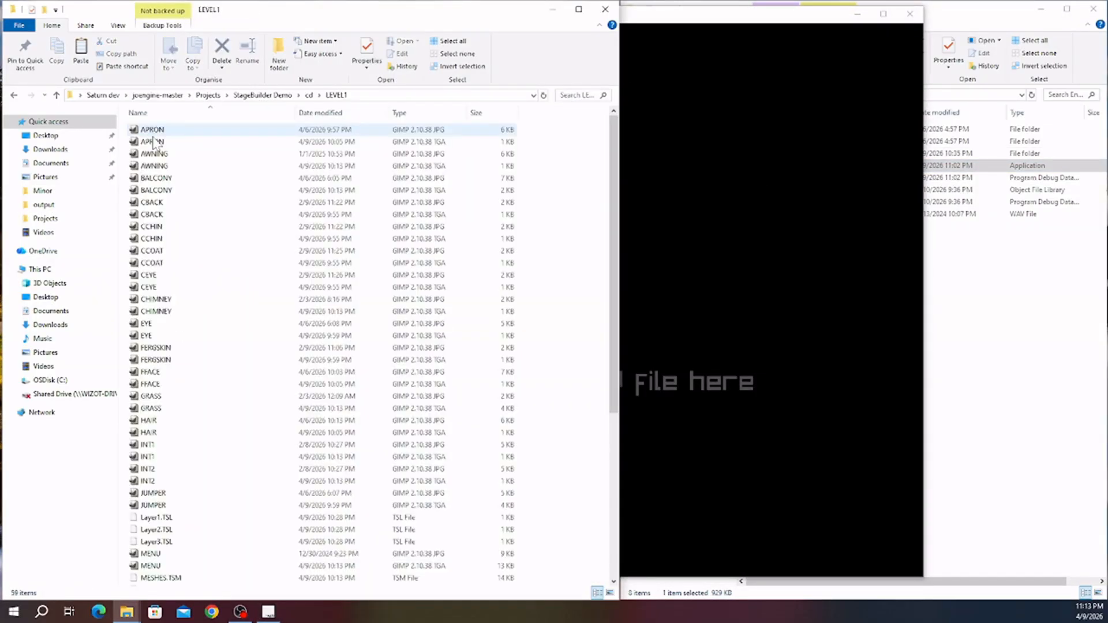
scroll(244, 269, "down", 3)
scroll(244, 270, "down", 3)
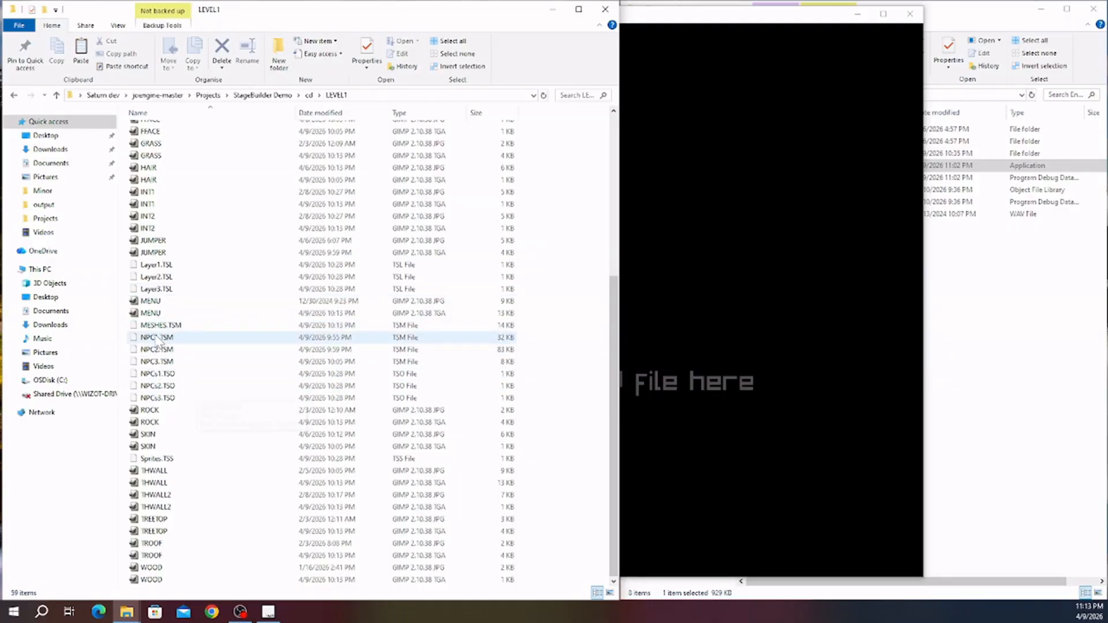
left_click(157, 327)
left_click_drag(691, 307, 691, 308)
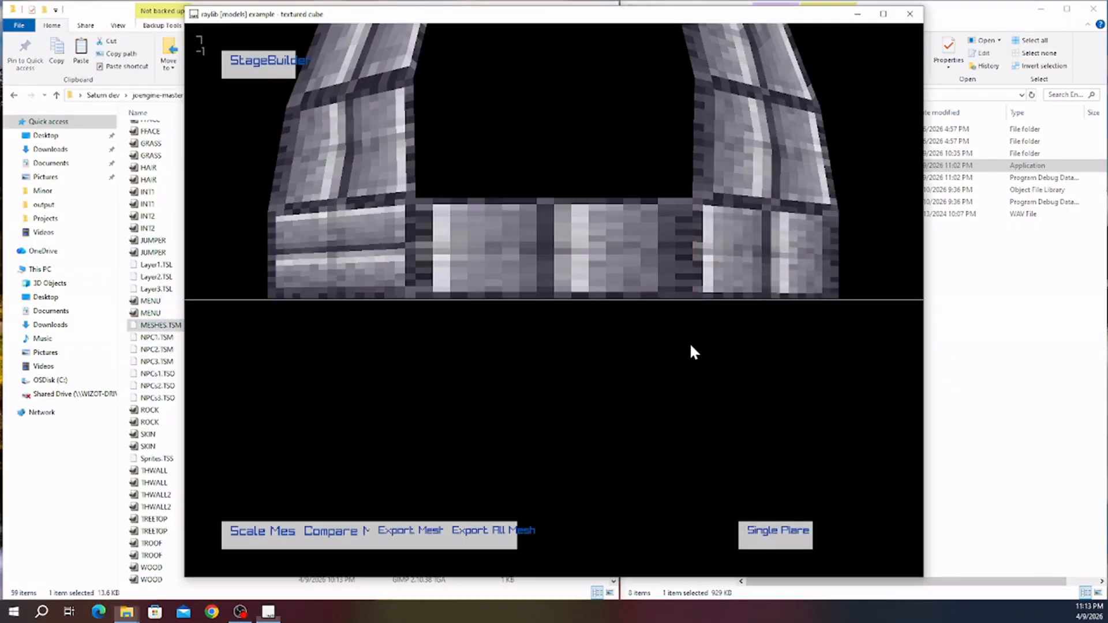
- Switch from the model editor to StageBuilder mode and make Layer 1 the active layer
scroll(686, 351, "down", 3)
middle_click_drag(660, 351, 384, 179)
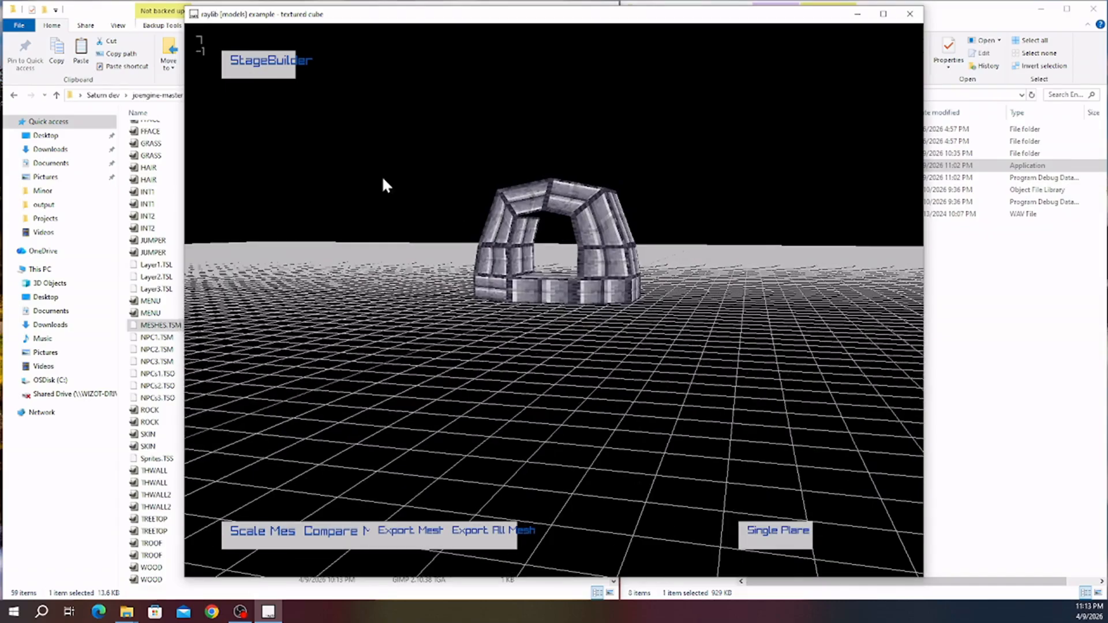
left_click(287, 74)
left_click(830, 103)
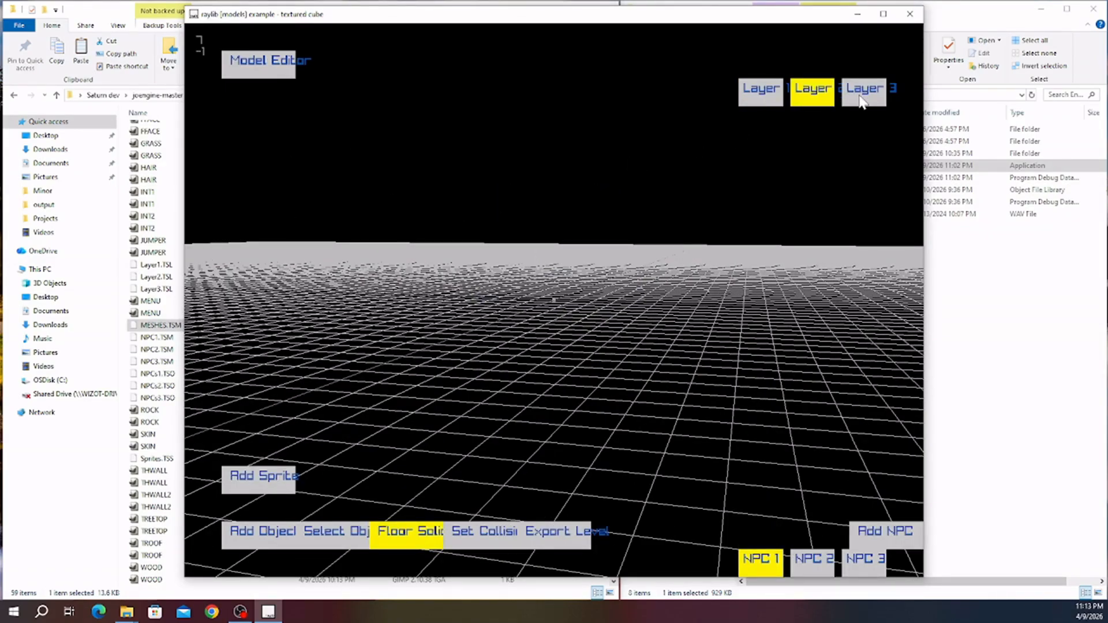
left_click(862, 97)
left_click(817, 96)
left_click(768, 96)
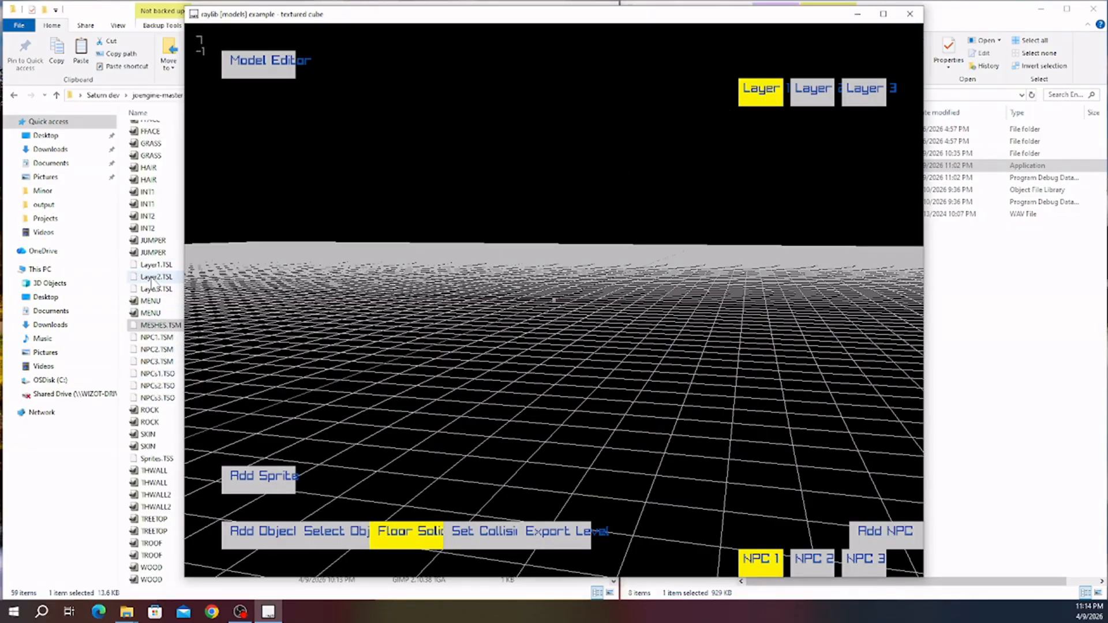
left_click(150, 267)
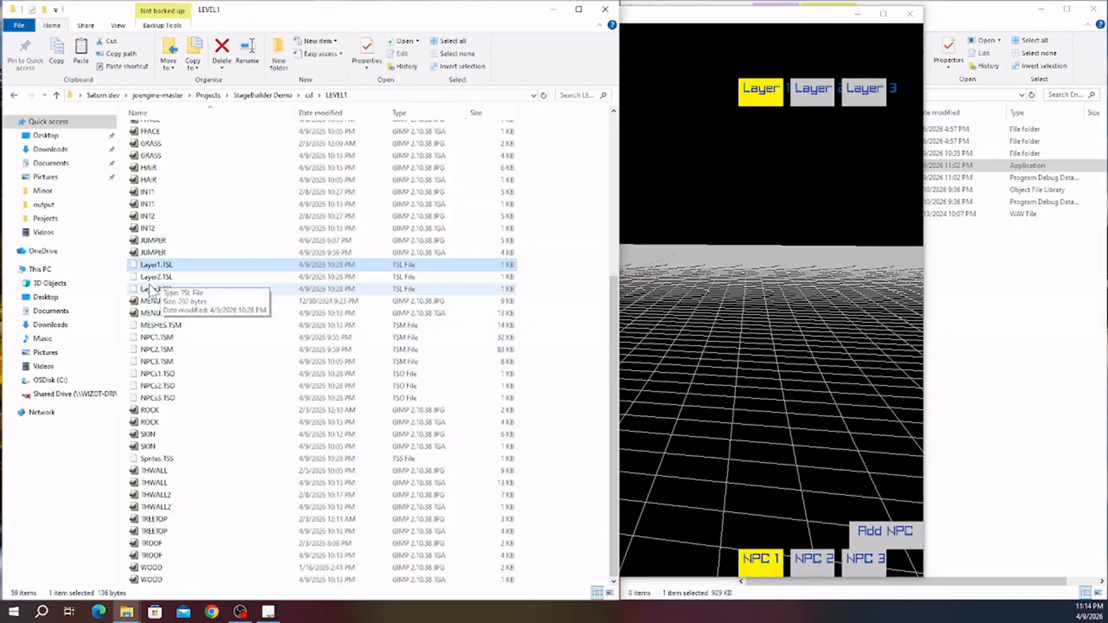
left_click(151, 289)
left_click(829, 88)
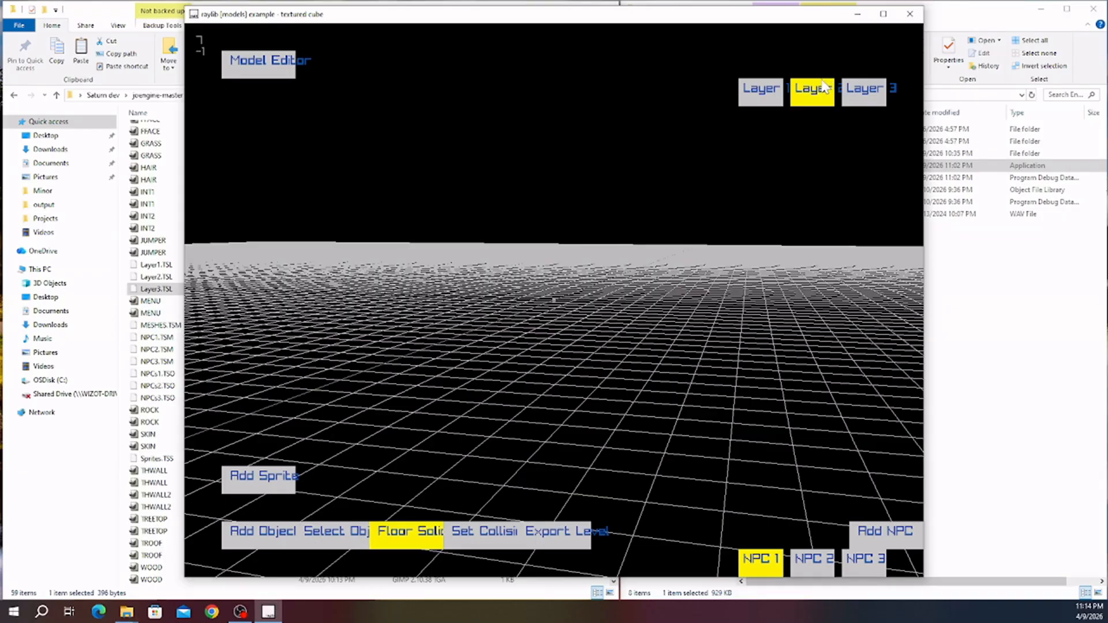
left_click(877, 95)
left_click(769, 92)
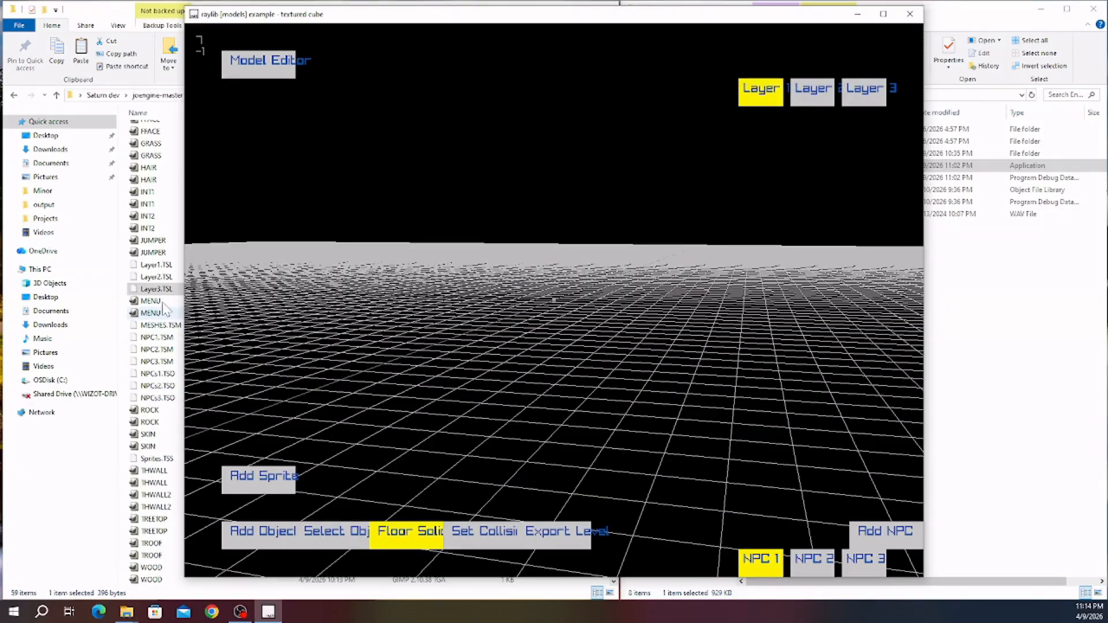
- Load Layer1.TSL from the LEVEL1 folder into Layer 1 and view its placed buildings and trees
left_click(150, 265)
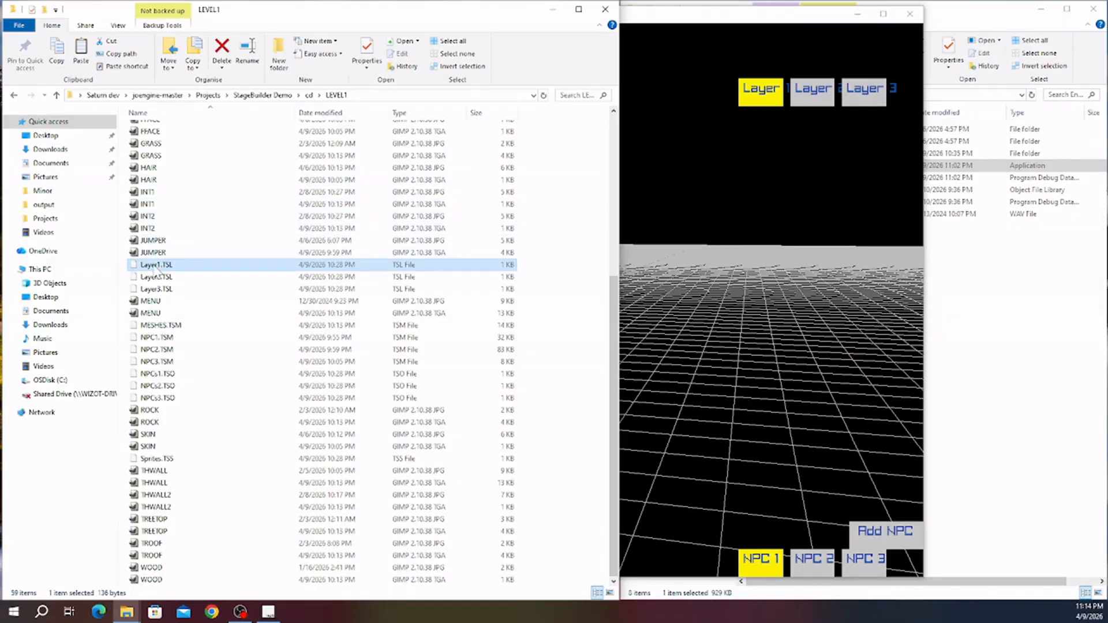
left_click_drag(155, 266, 681, 257)
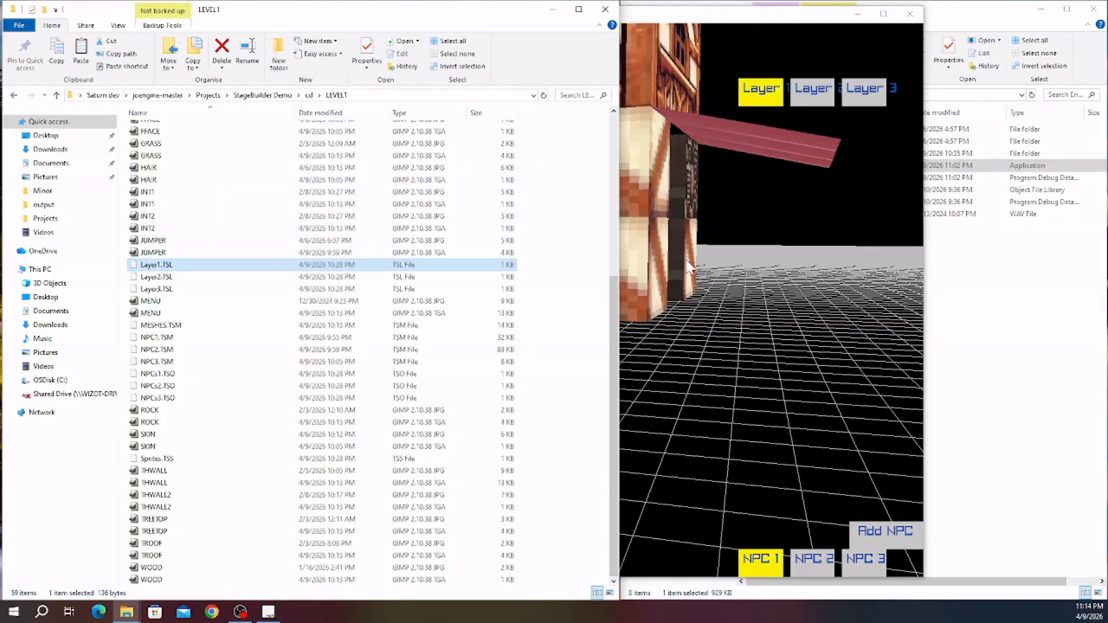
scroll(750, 309, "down", 5)
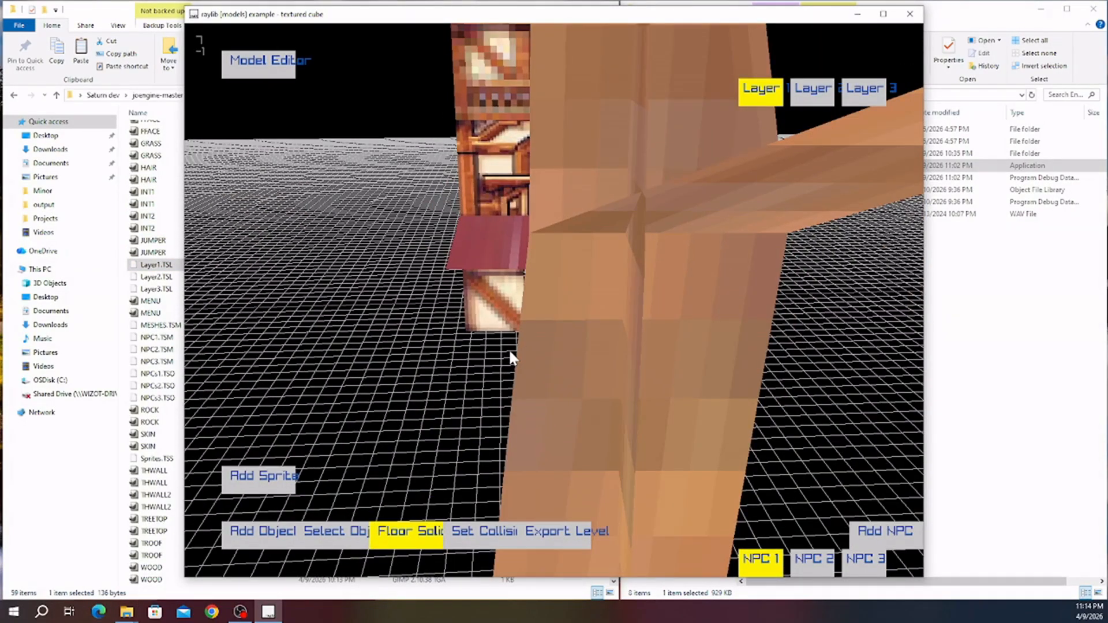
middle_click_drag(661, 327, 439, 388)
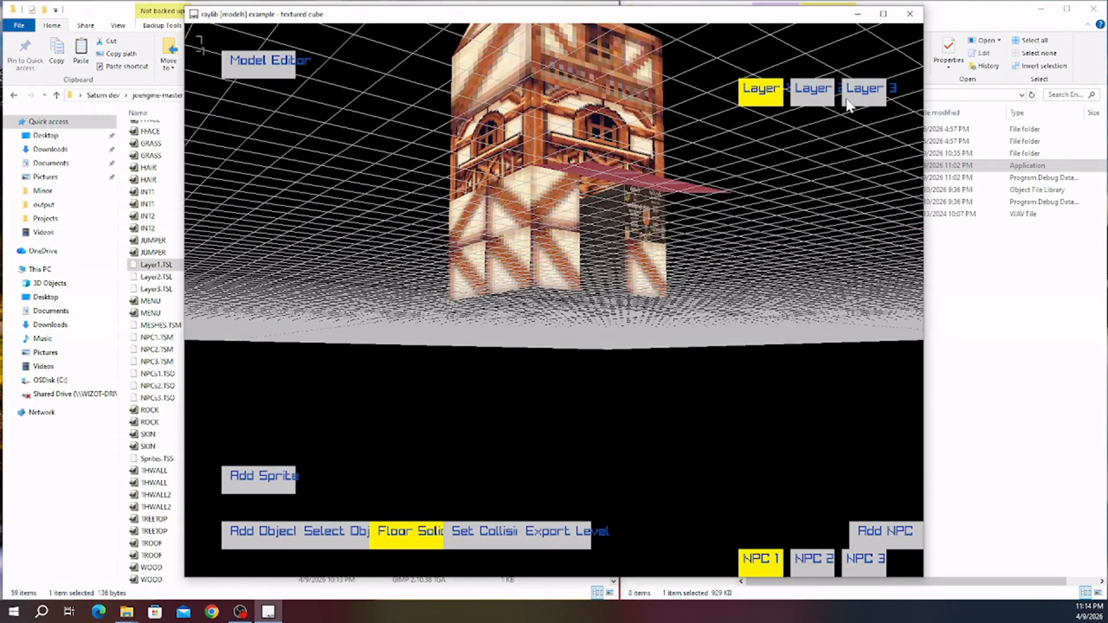
- Make Layer 3 active and load Layer3.TSL from the LEVEL1 folder into it
left_click(849, 103)
left_click_drag(148, 289, 521, 322)
middle_click_drag(423, 363, 451, 348)
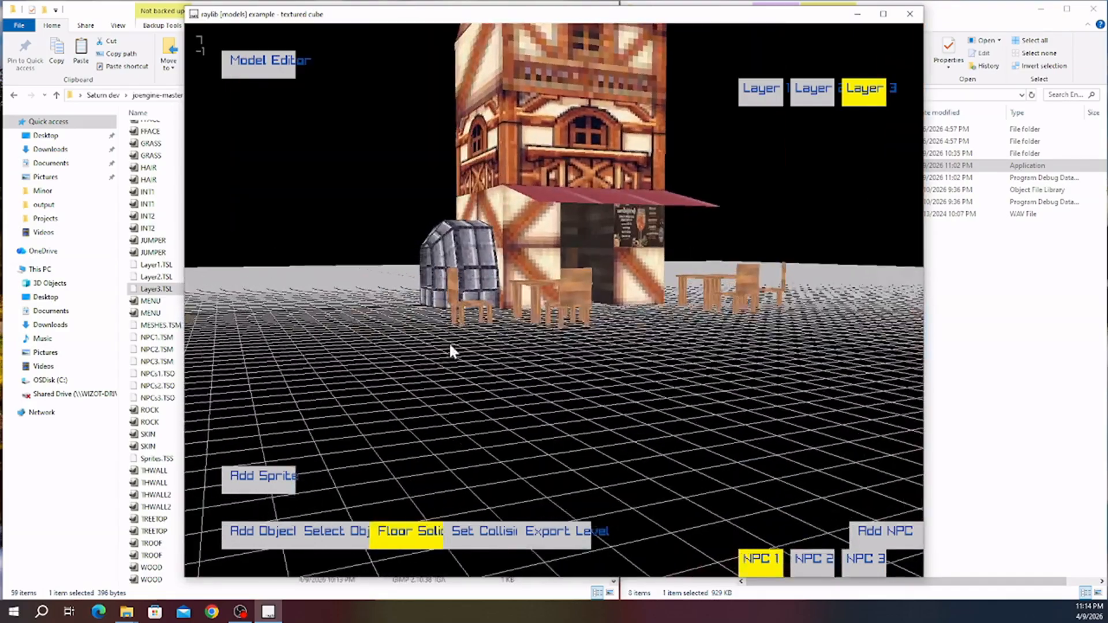
- Make Layer 2 active, load Layer2.TSL from the LEVEL1 folder into it, and view the combined scene
left_click(811, 101)
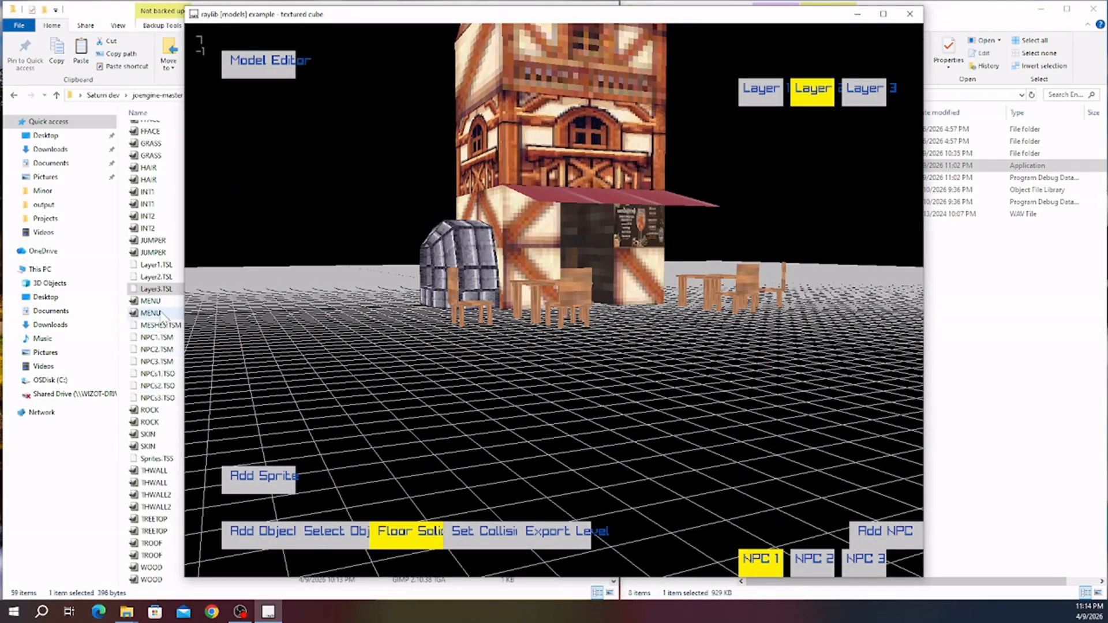
left_click_drag(160, 277, 531, 336)
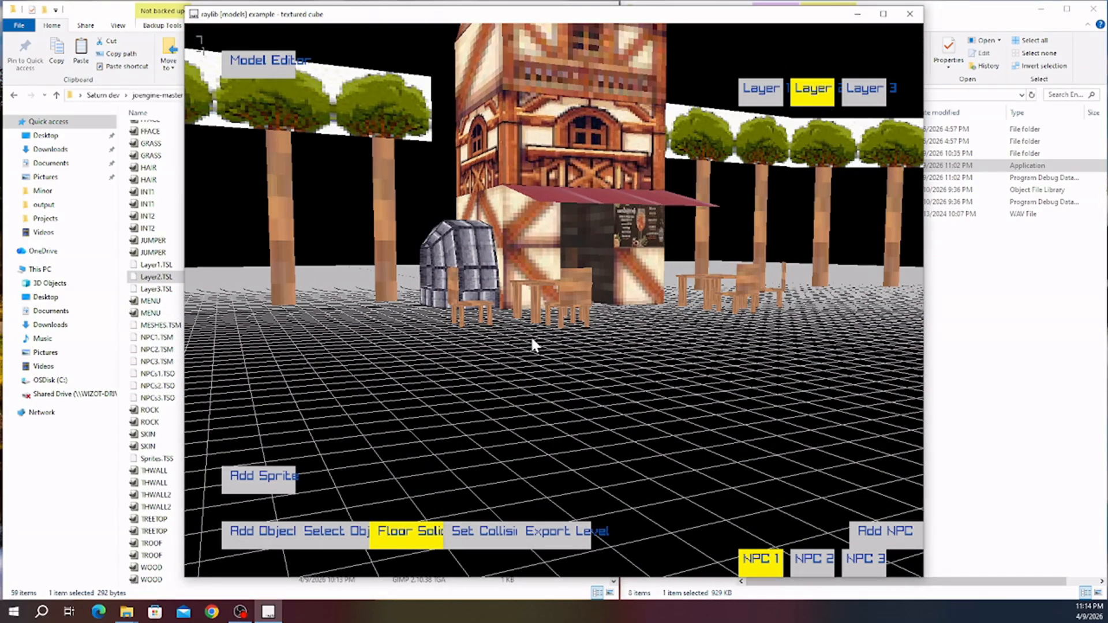
middle_click_drag(531, 336, 467, 393)
scroll(467, 393, "down", 6)
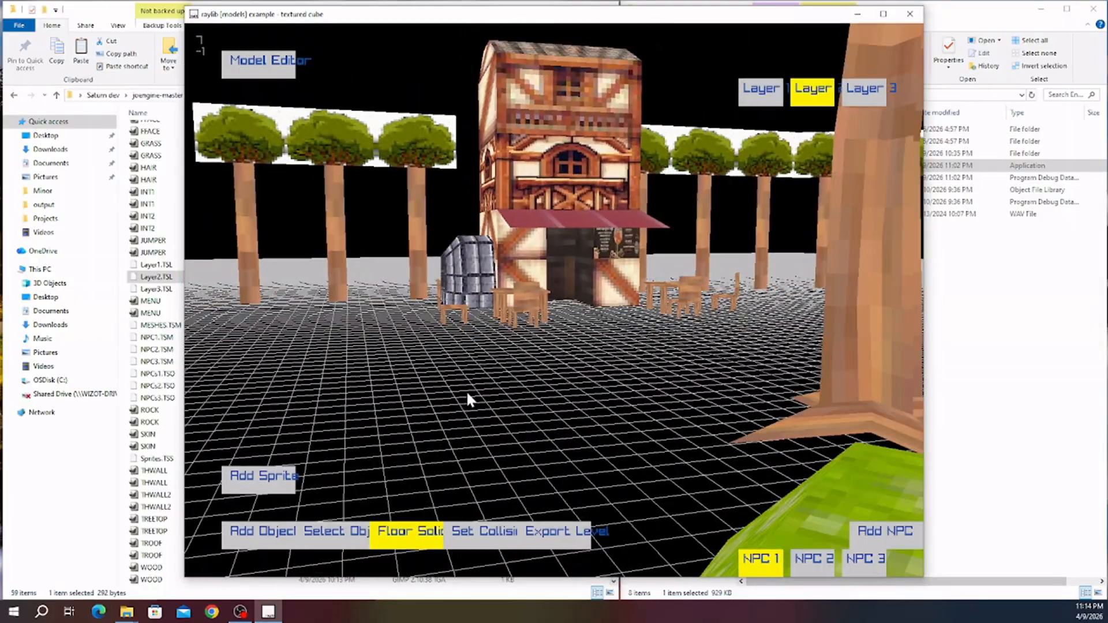
scroll(463, 396, "down", 6)
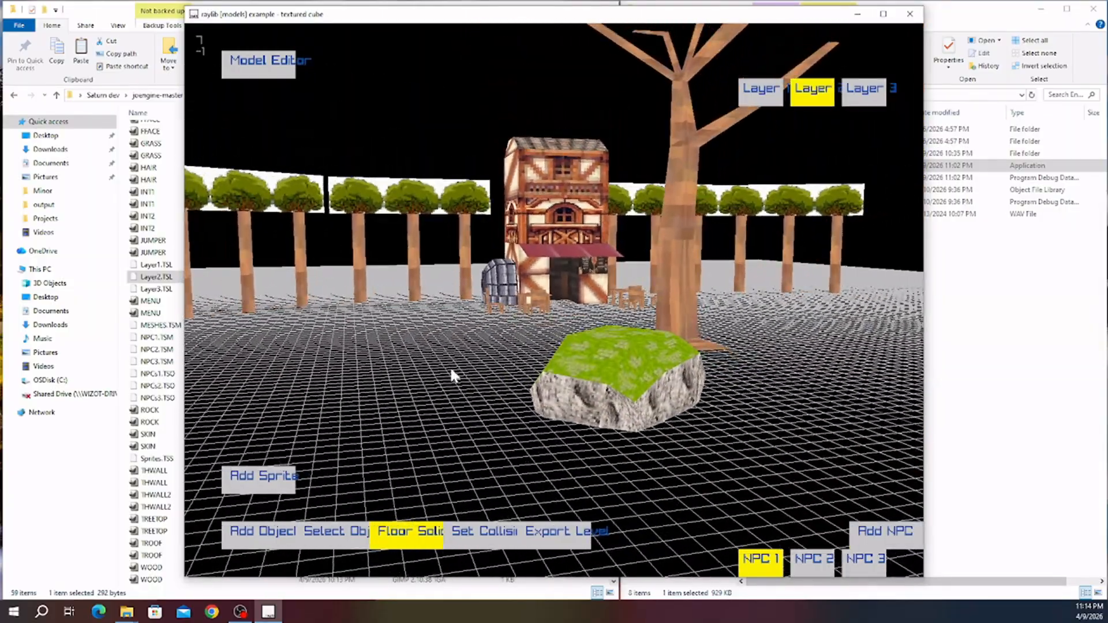
middle_click_drag(452, 376, 386, 346)
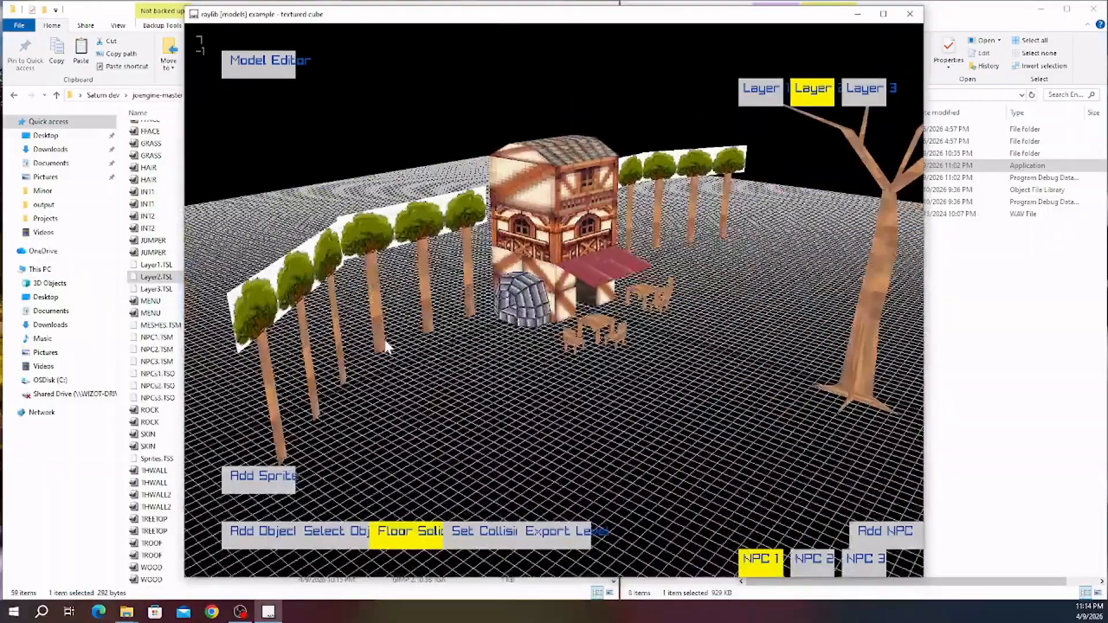
middle_click_drag(872, 534, 811, 474)
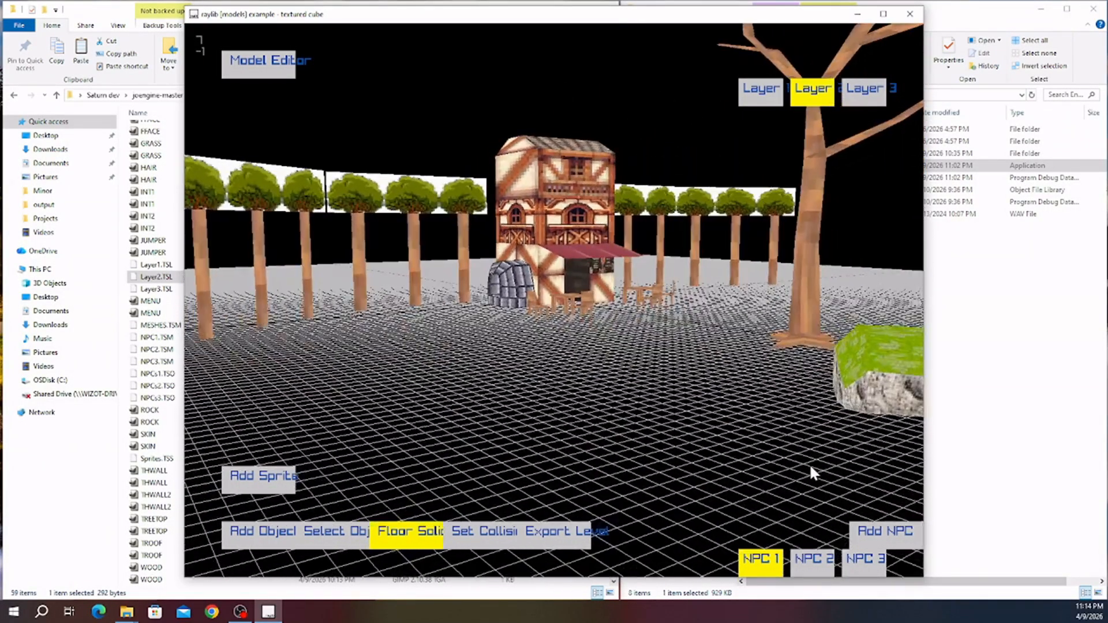
- Start adding NPCs and place an NPC 1 marker at the chair beside the stone structure outside the building
left_click(882, 538)
key("w")
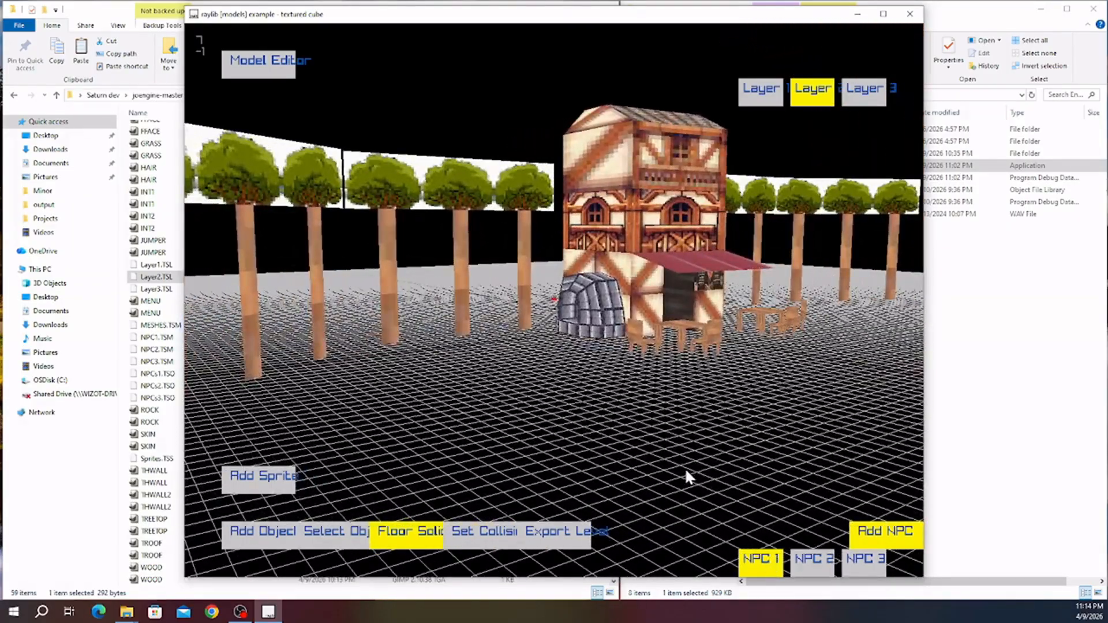
key("s")
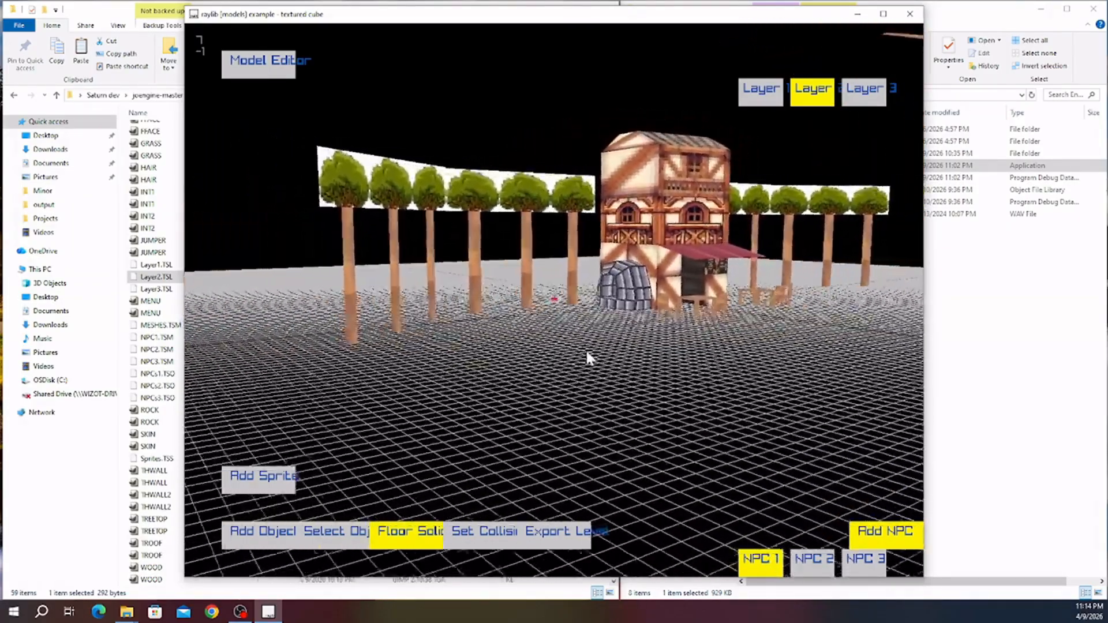
key("w")
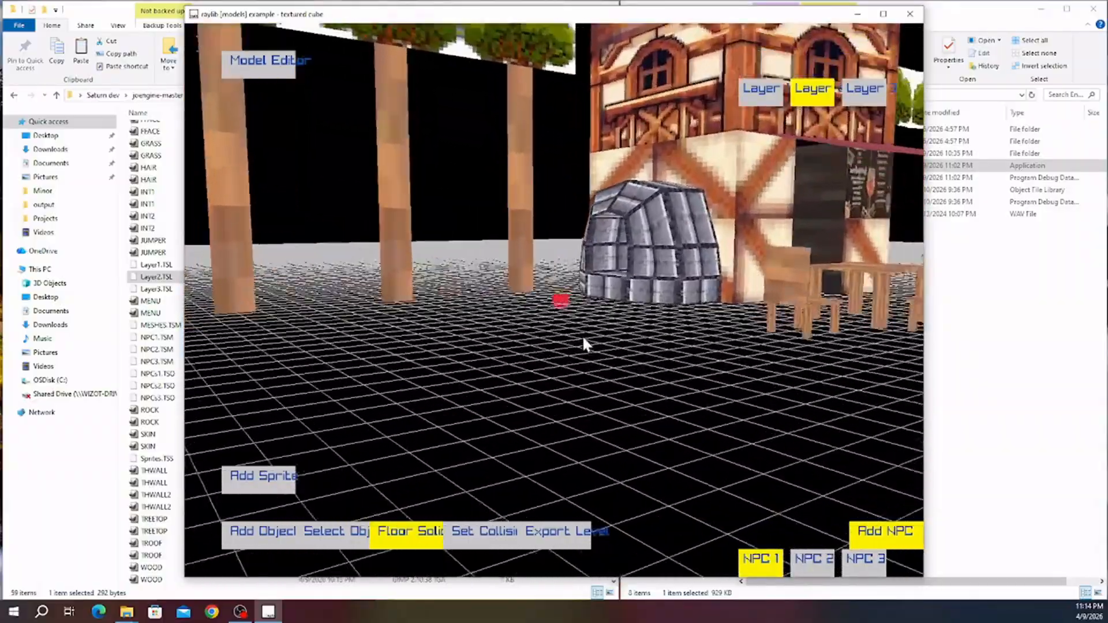
key("d")
key("a")
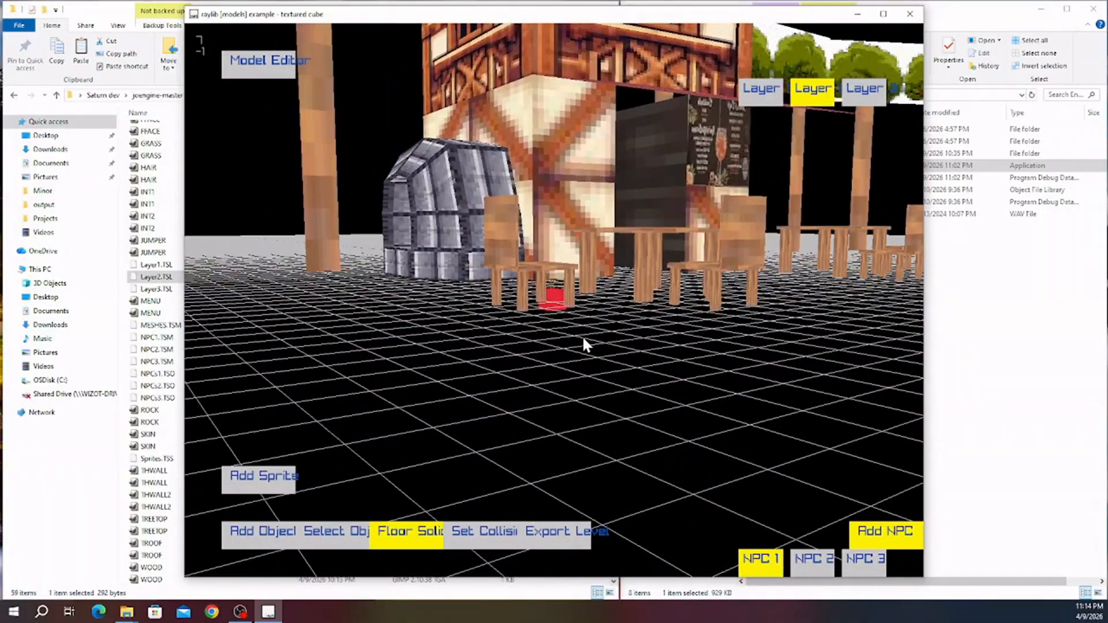
key("e")
key("q")
key("e")
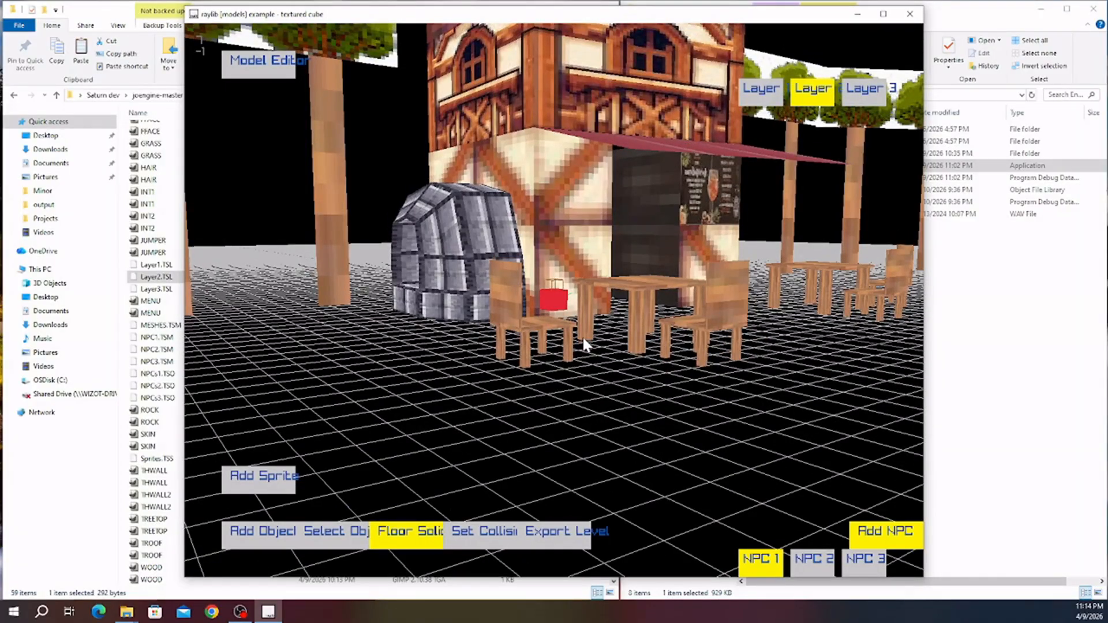
key("d")
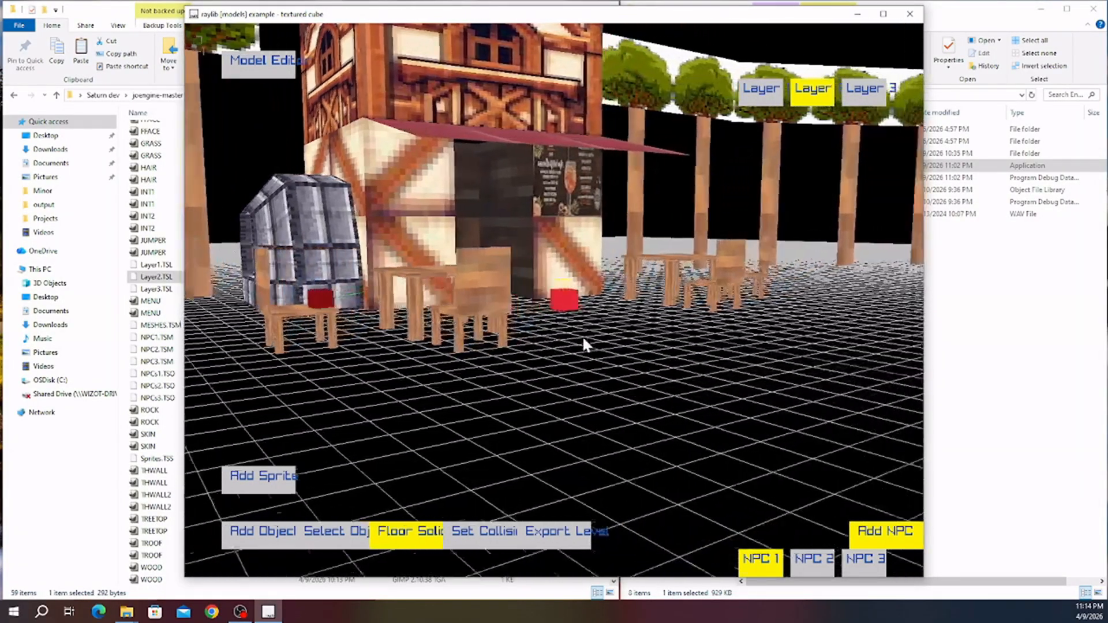
- Place an NPC 2 marker at the second table and chairs, to the side of the building's menu board
key("d")
key("d")
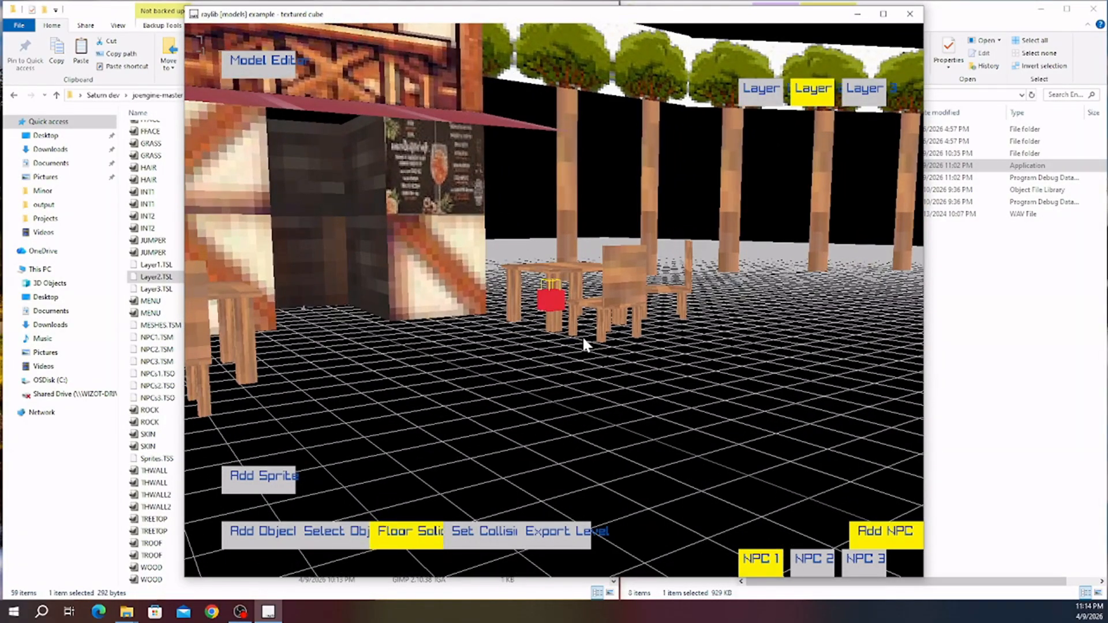
key("d")
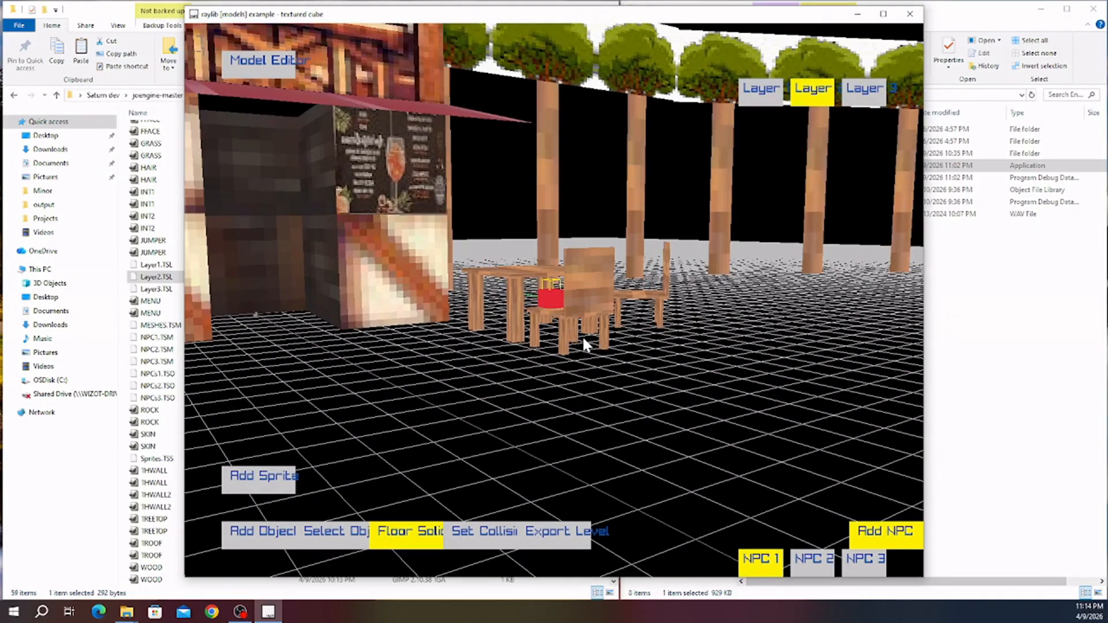
left_click(815, 560)
key("s")
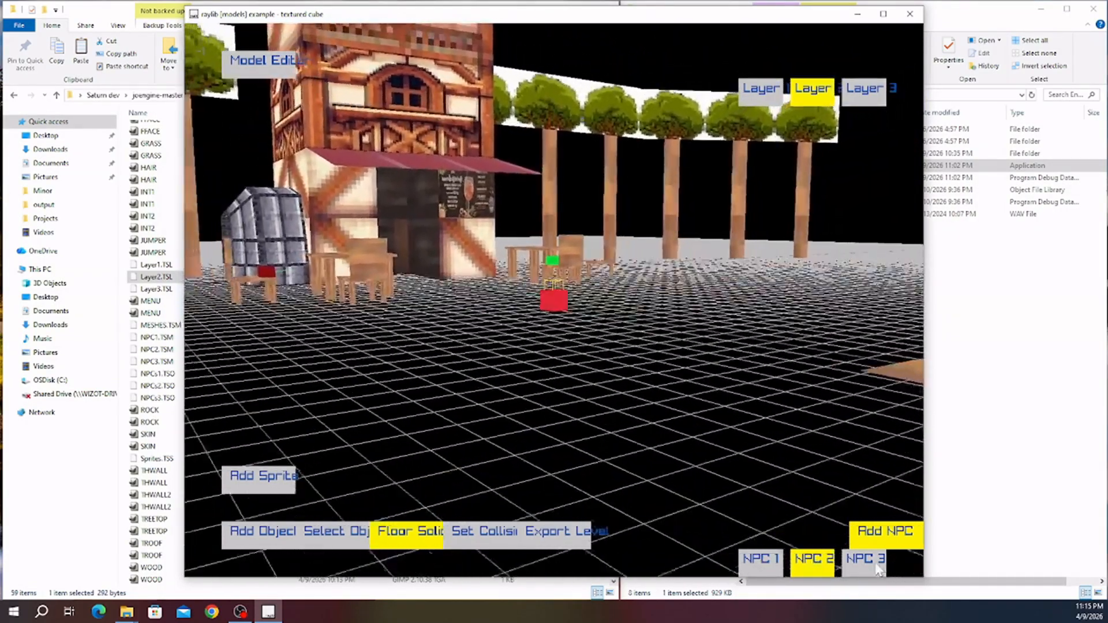
- Place an NPC 3 marker on the open ground beyond the tables and the large bare tree
left_click(864, 560)
key("d")
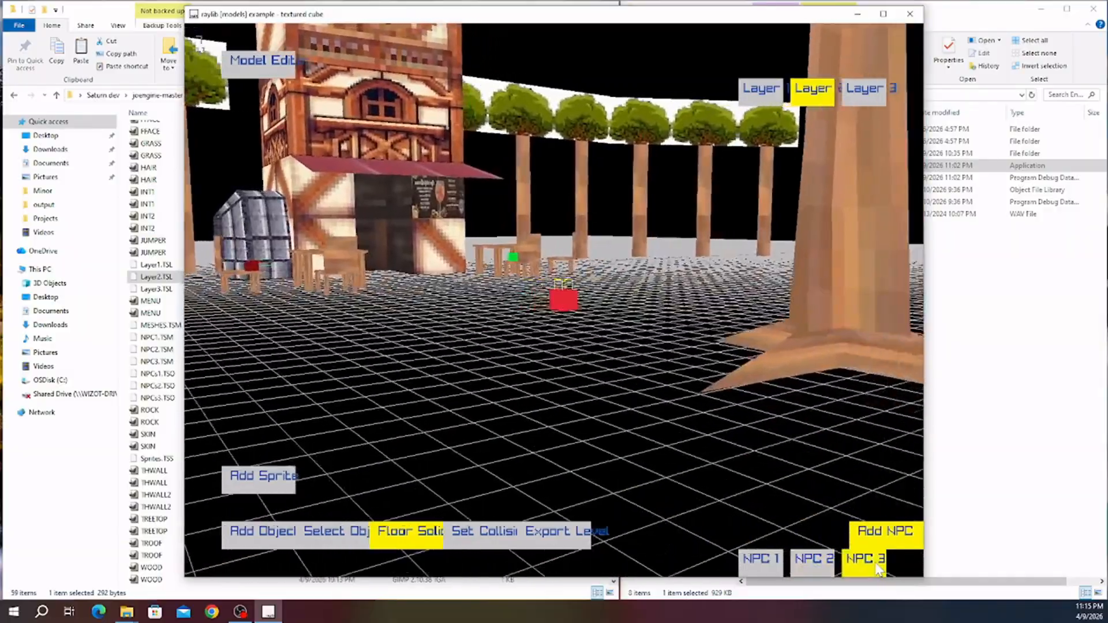
key("d")
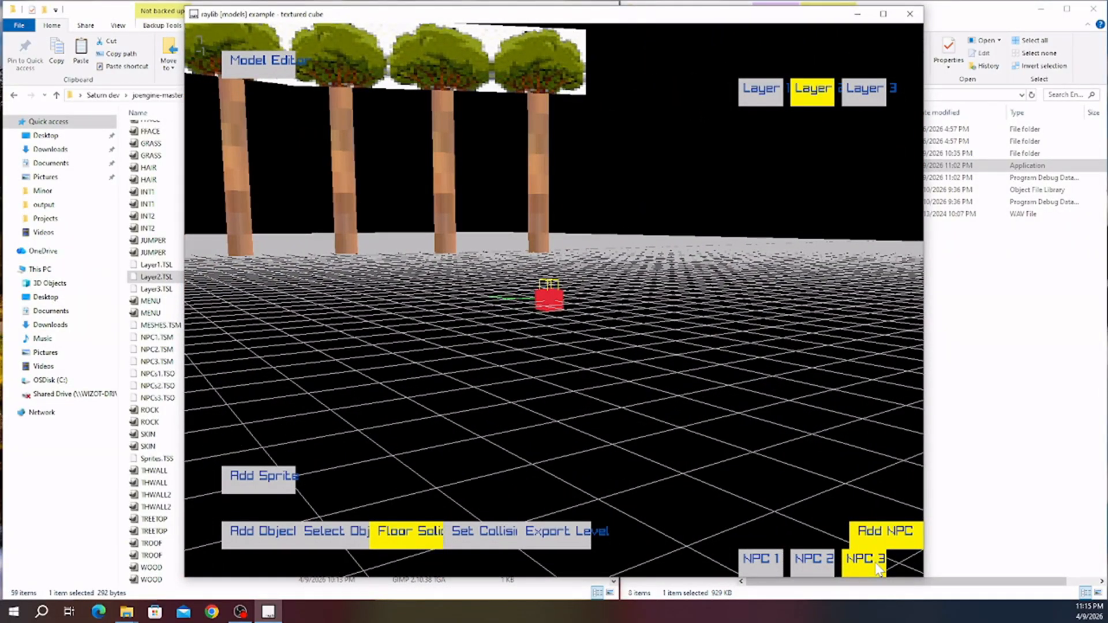
key("space")
- Examine the placed NPC markers around the building, tables and large tree from several angles
key("s")
key("a")
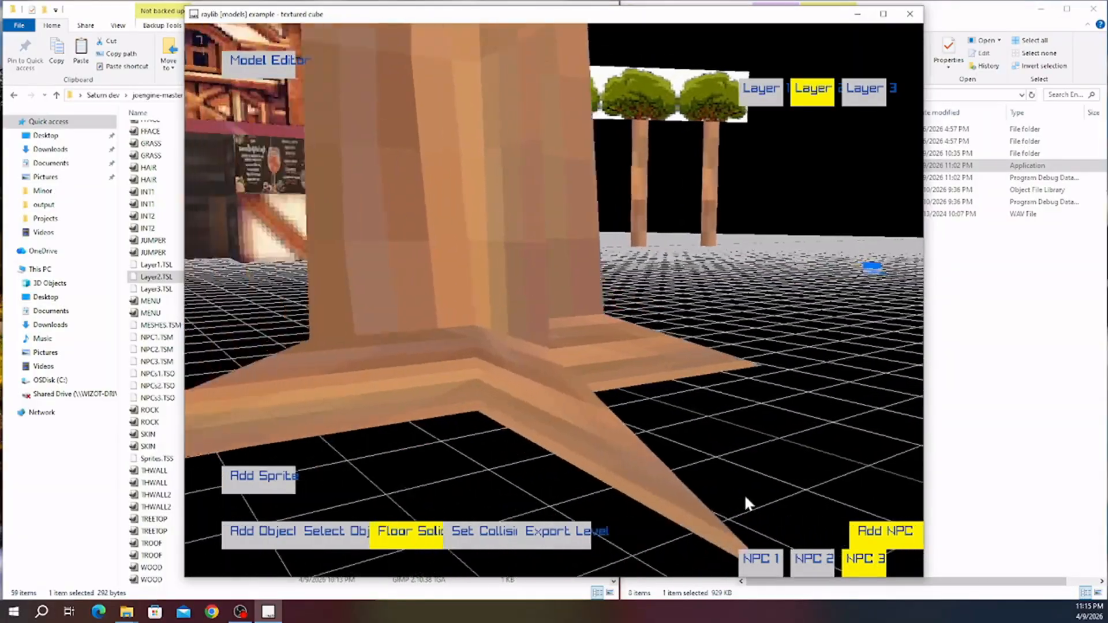
key("a")
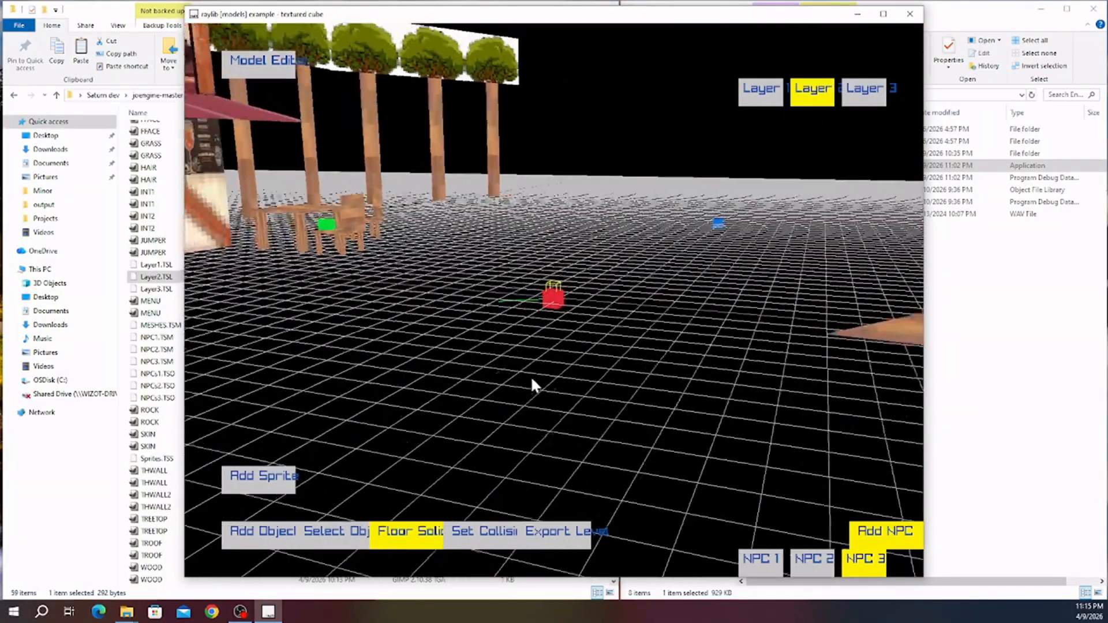
key("s")
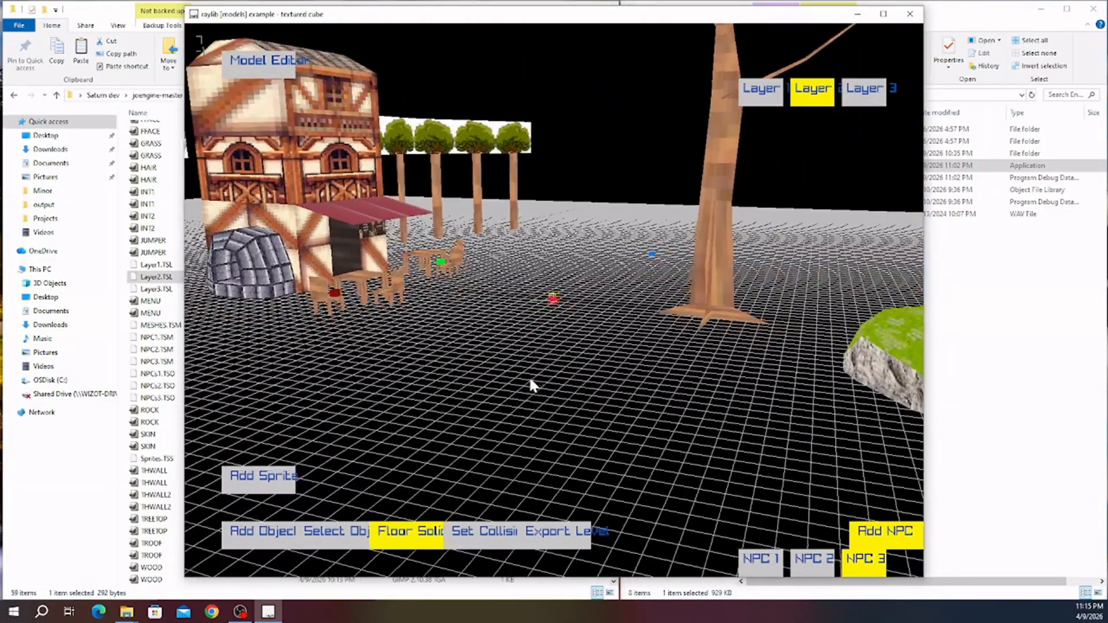
key("a")
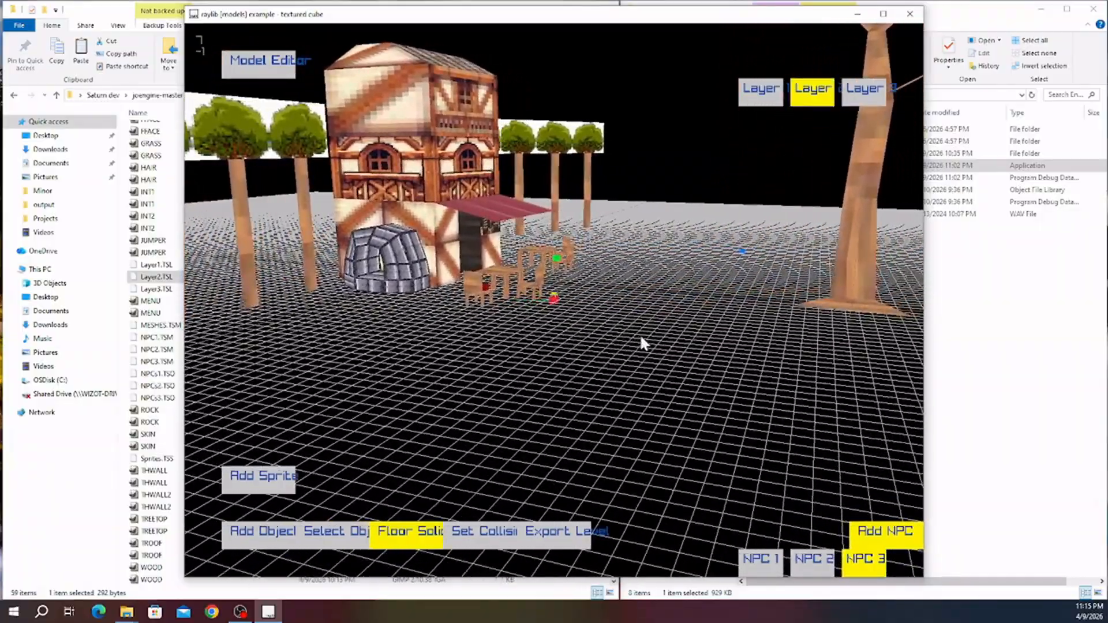
key("d")
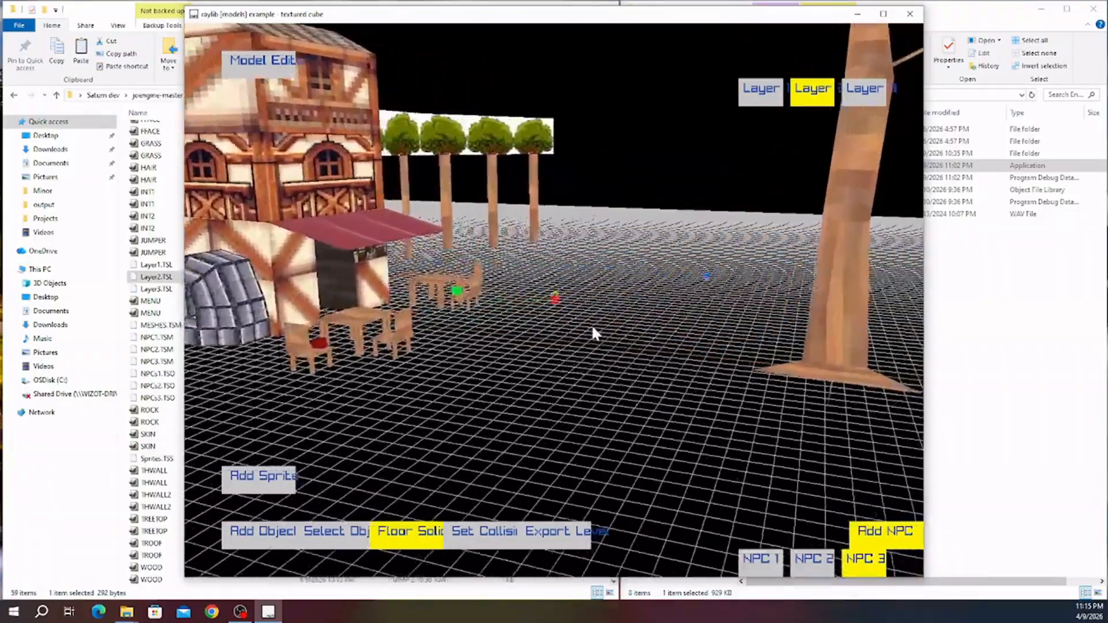
key("w")
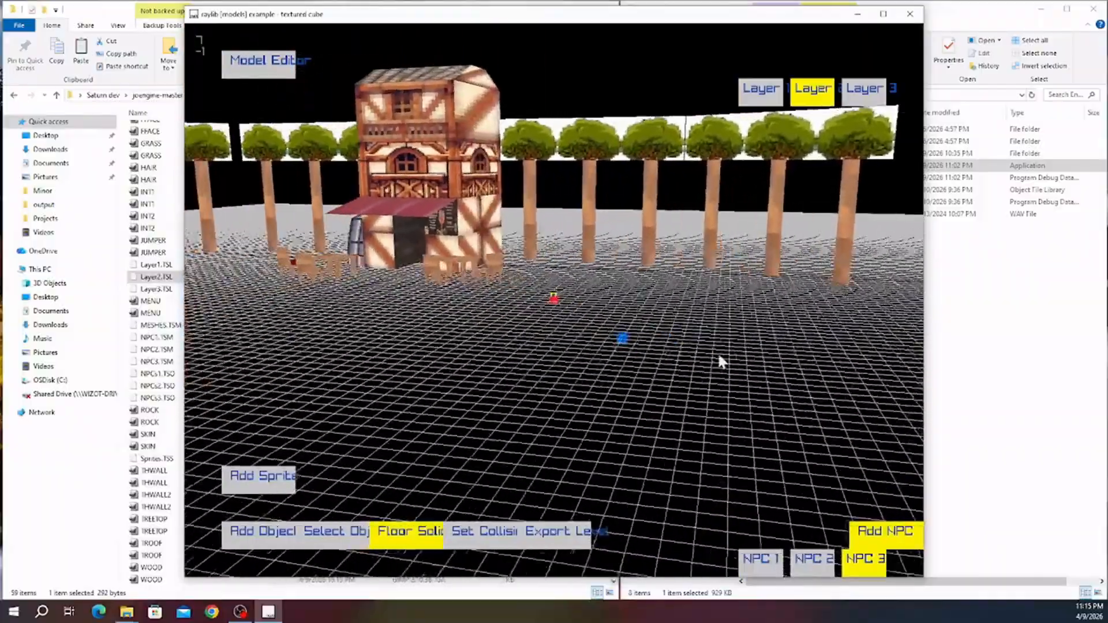
middle_click_drag(722, 362, 823, 368)
mouse_move(617, 346)
middle_mouse_down()
mouse_move(675, 341)
mouse_move(589, 352)
mouse_move(487, 341)
mouse_move(494, 327)
middle_mouse_up()
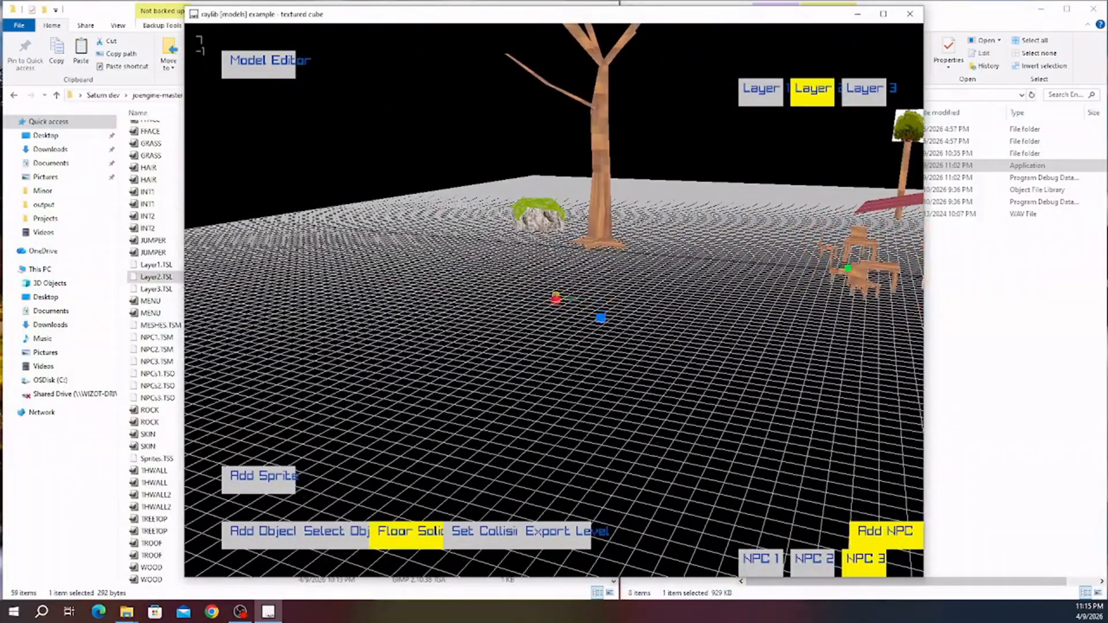
- Load Sprites.TSS from the LEVEL1 folder and view the foliage sprites on the large tree
key("alt+Tab")
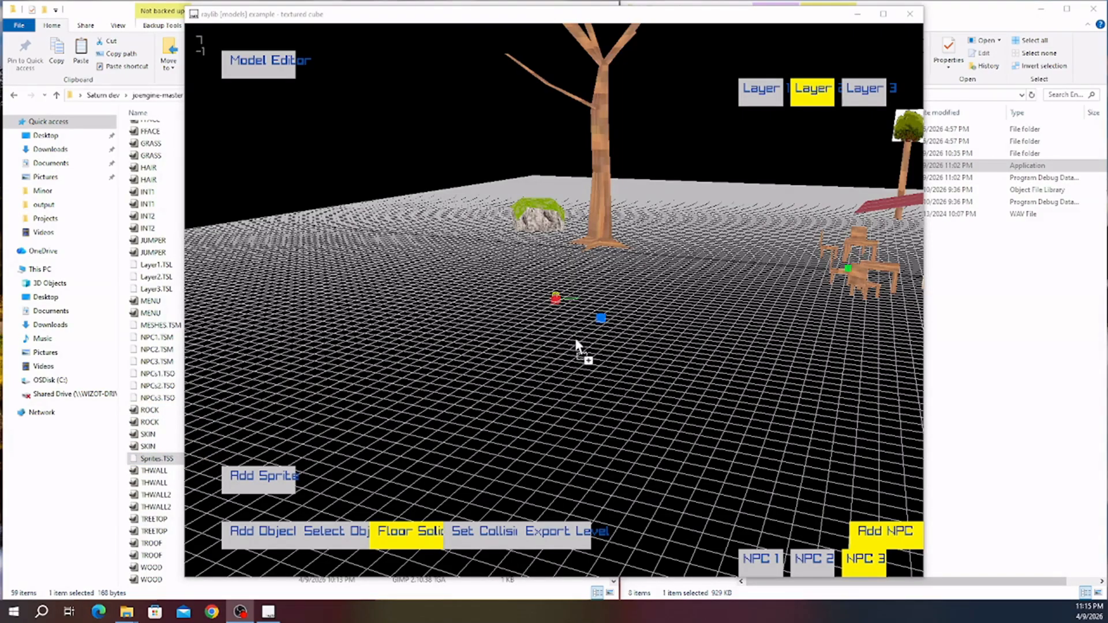
left_click_drag(576, 339, 574, 338)
middle_click_drag(562, 336, 539, 407)
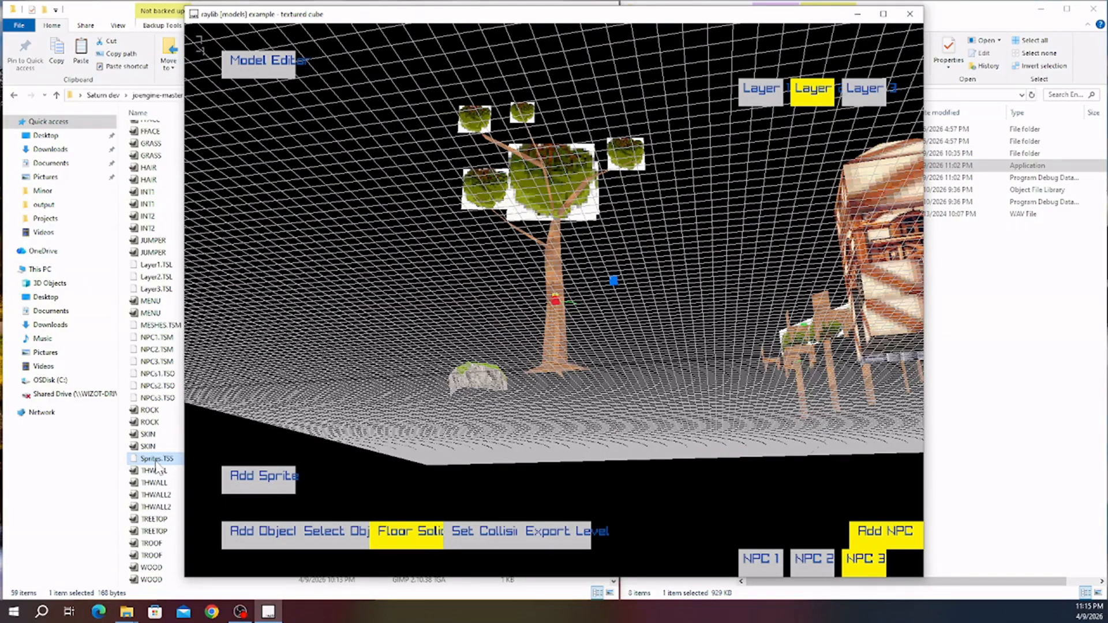
left_click_drag(155, 464, 604, 349)
middle_click_drag(678, 343, 776, 270)
middle_click_drag(699, 283, 605, 273)
scroll(656, 293, "down", 5)
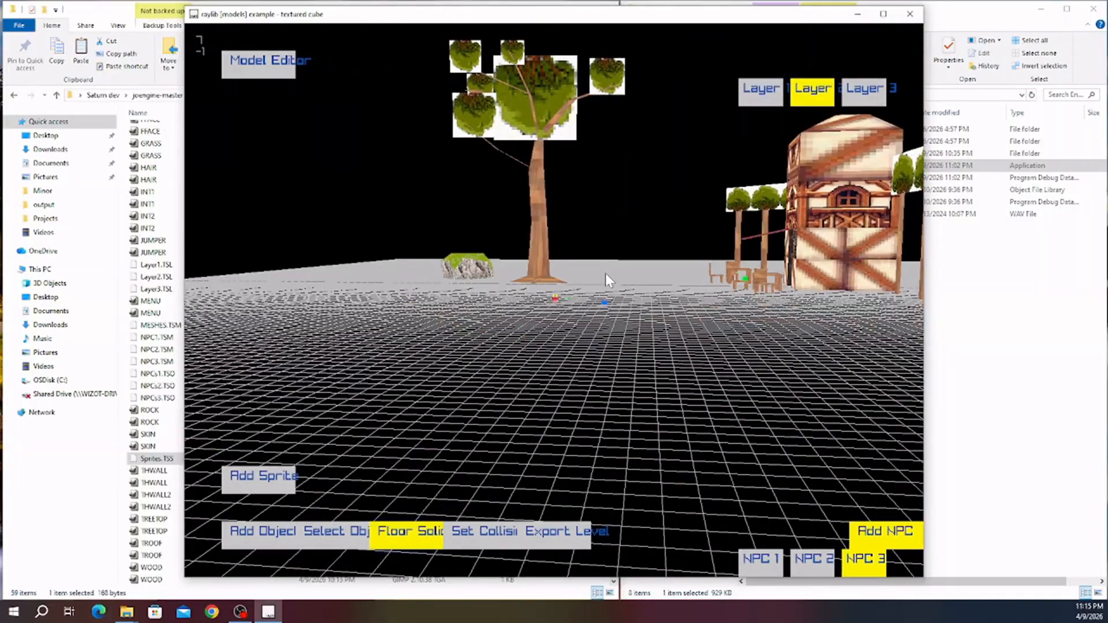
key("a")
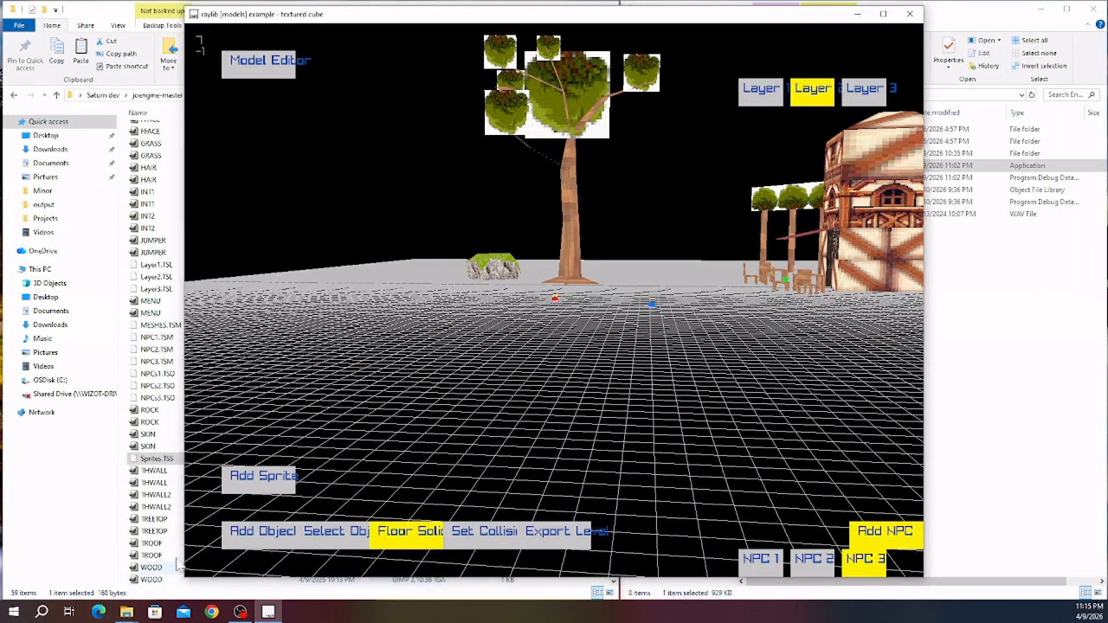
- Switch to object selection and inspect the large tree's foliage sprites and the surrounding level from different sides
left_click(347, 542)
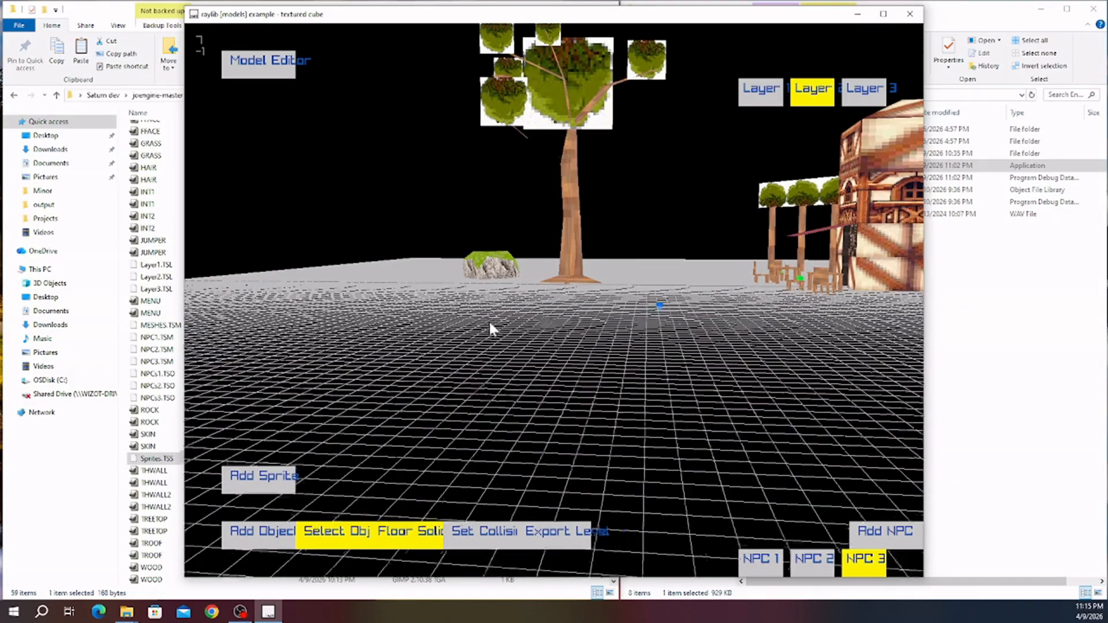
left_click(582, 95)
key("w")
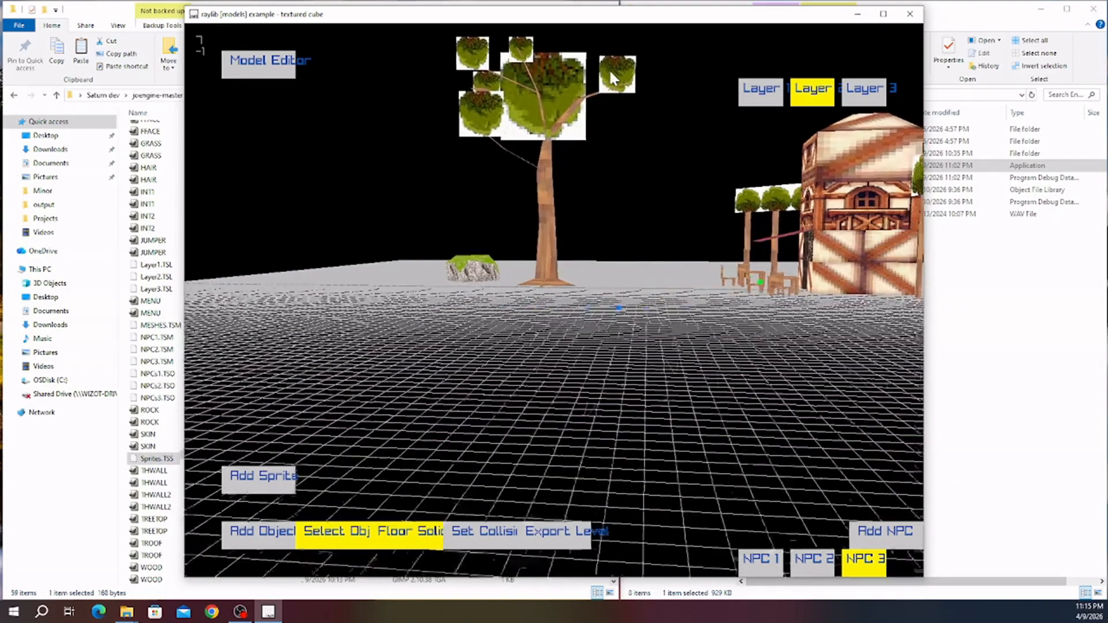
key("d")
right_click_drag(539, 237, 797, 151)
right_click_drag(518, 239, 652, 235)
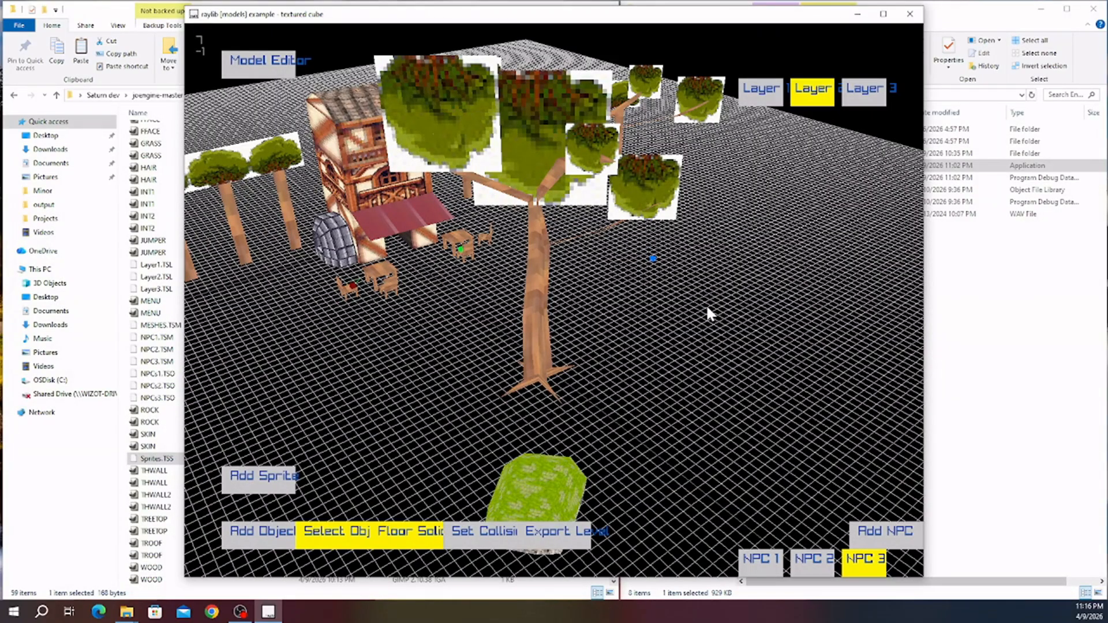
right_click_drag(710, 314, 706, 356)
key("s")
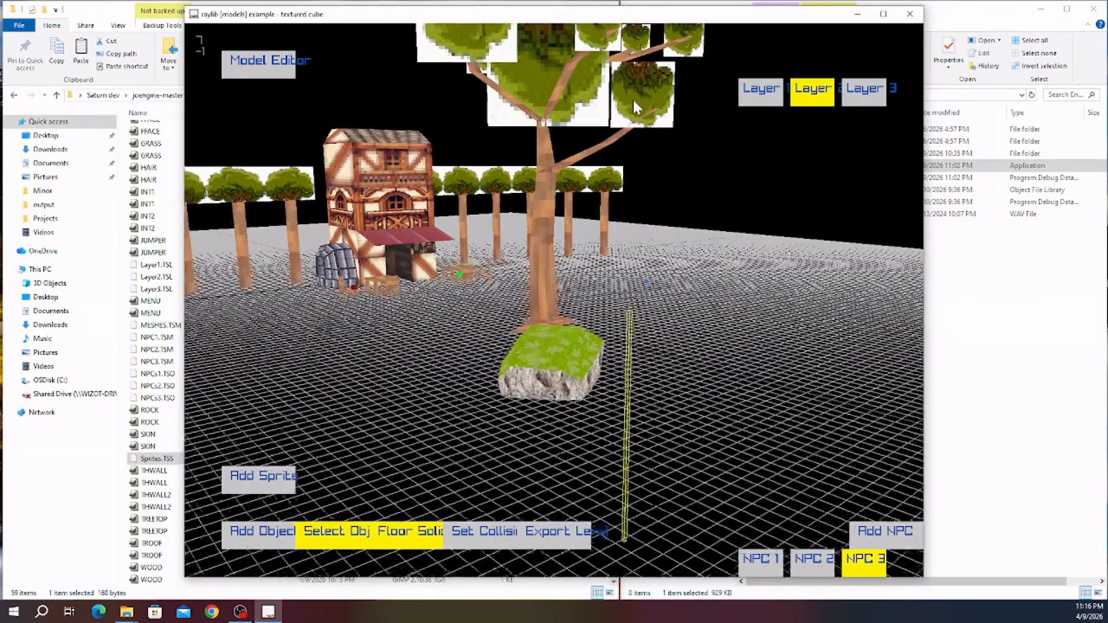
key("a")
key("a")
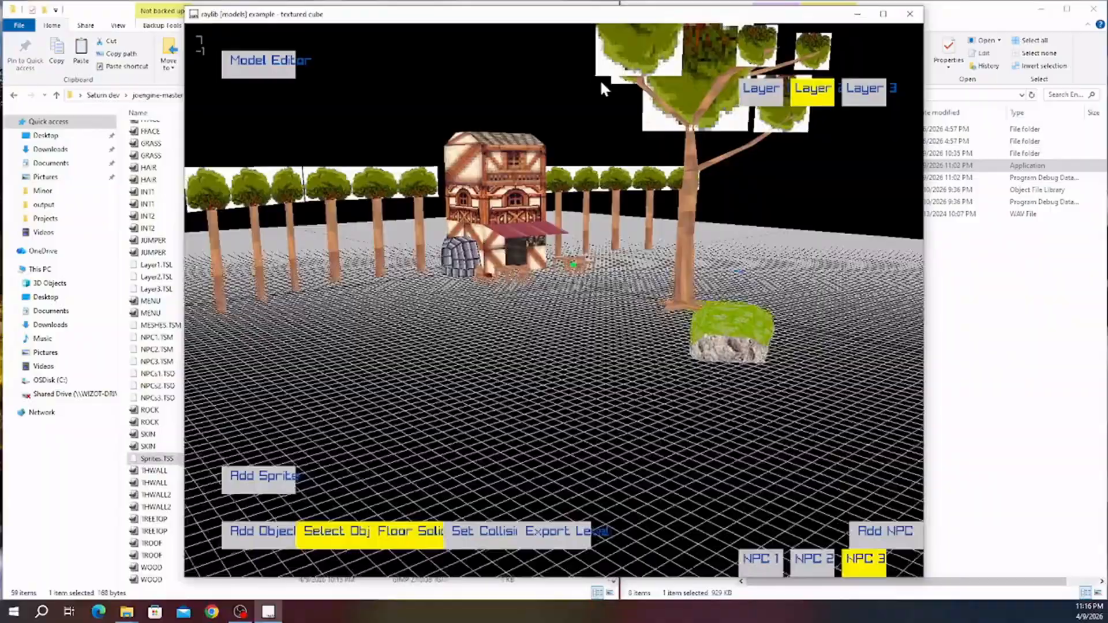
right_click_drag(570, 202, 474, 196)
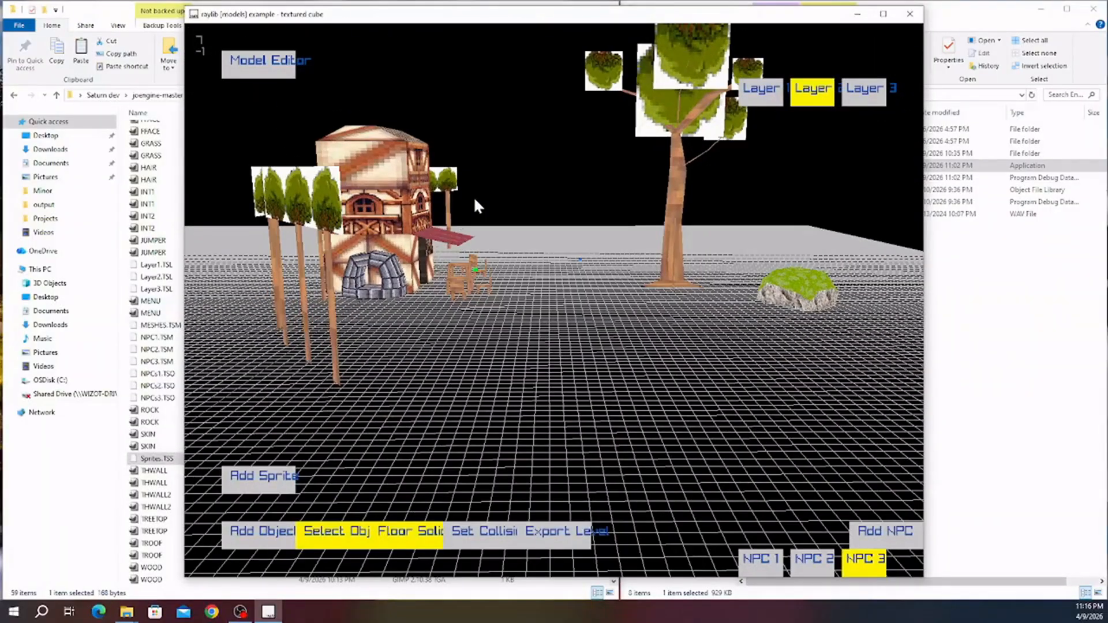
- Add a sprite on the open ground in front of the large tree, and select it in object selection mode
key("d")
key("s")
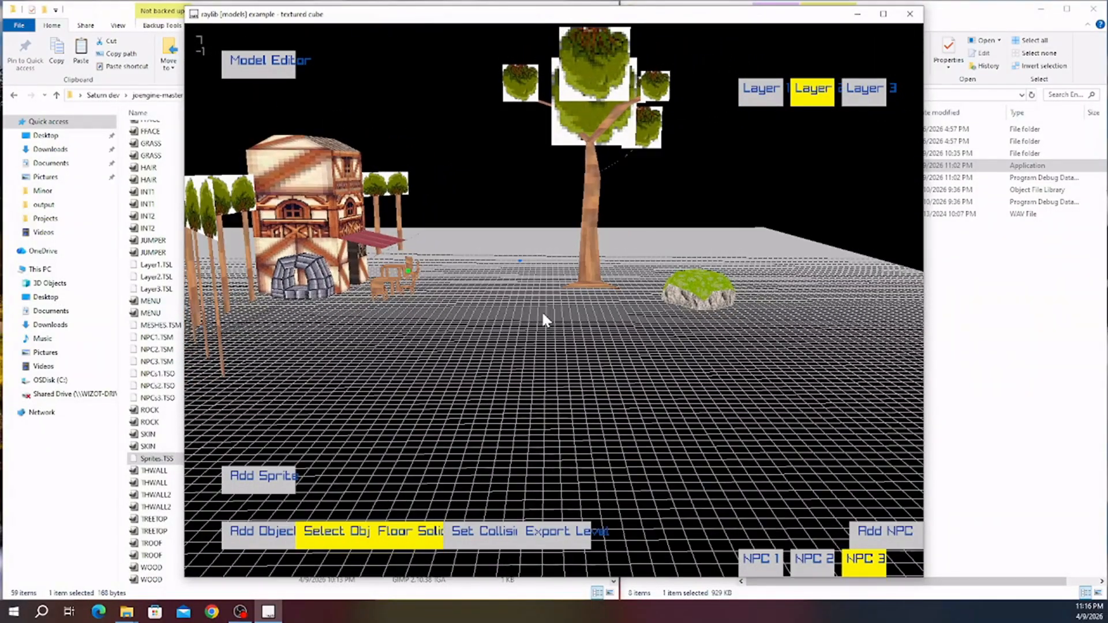
left_click(282, 476)
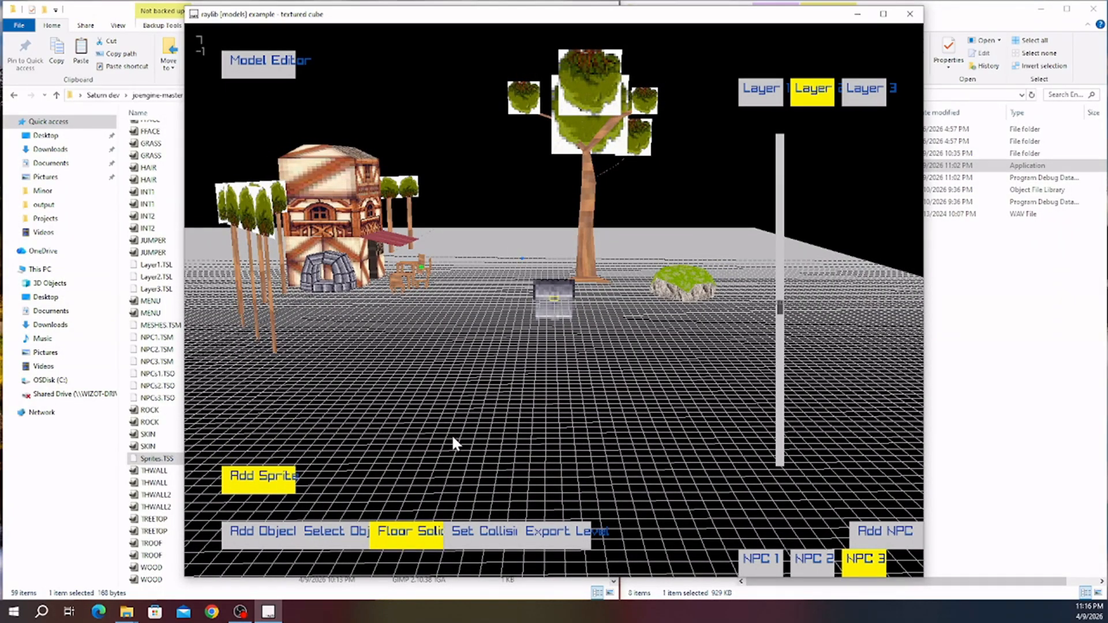
left_click(356, 532)
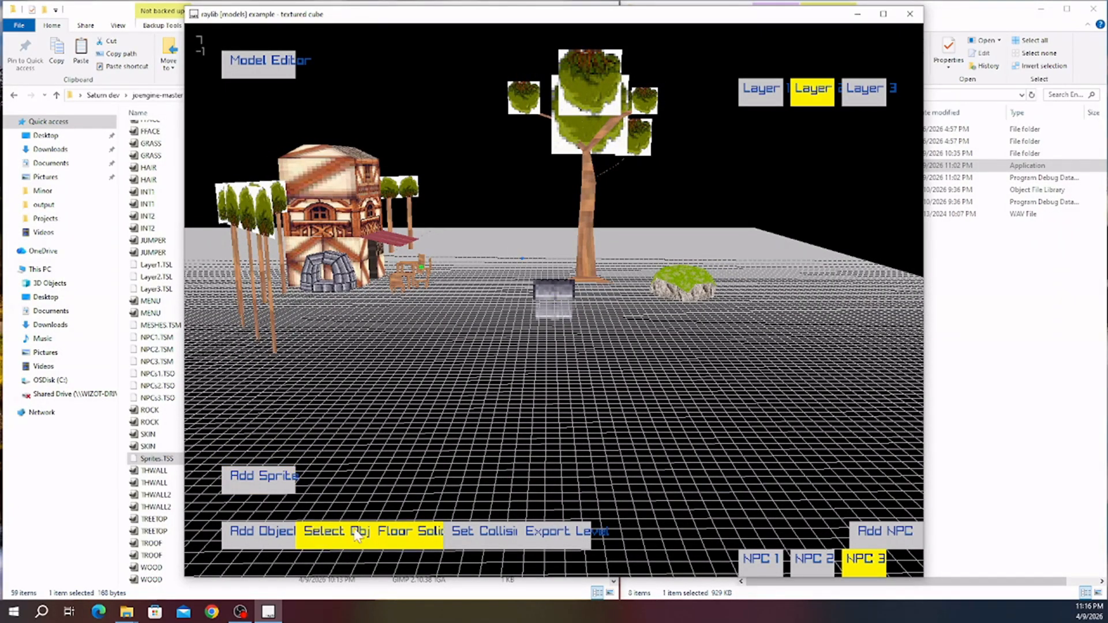
left_click(555, 299)
- Move the selected sprite across the open ground around the large tree and rock, viewing the level from different sides
key("d")
key("w")
key("a")
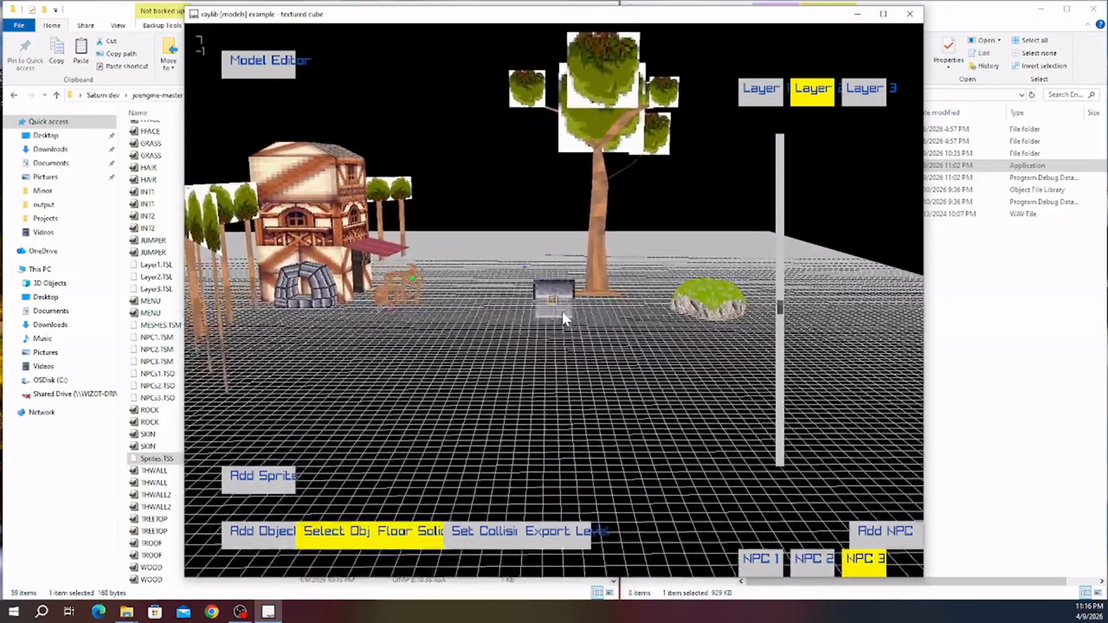
key("a")
key("w")
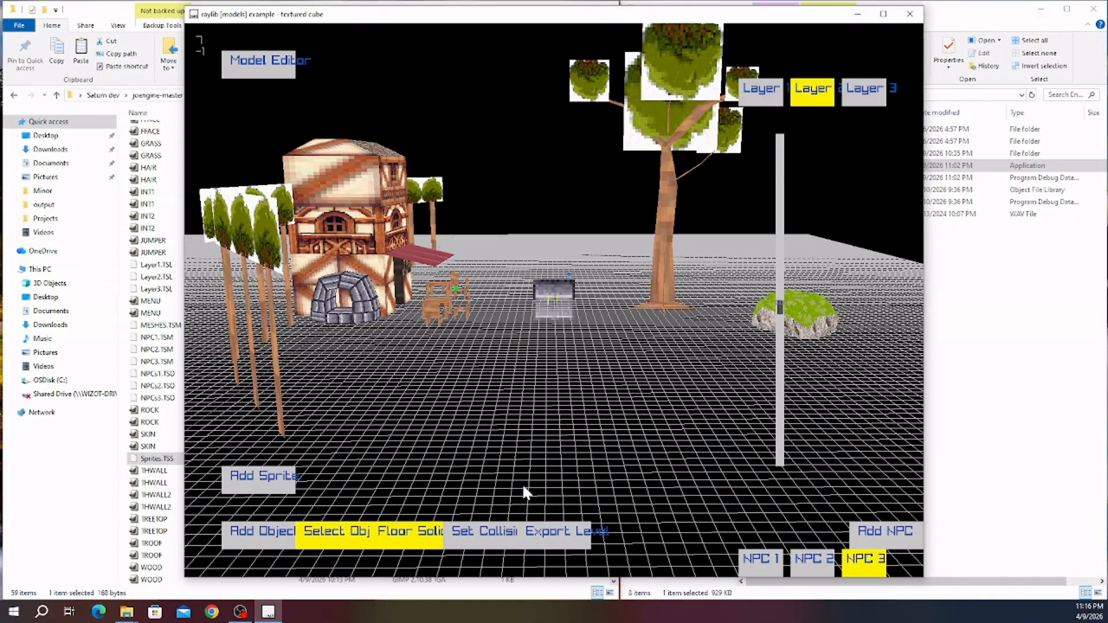
key("d")
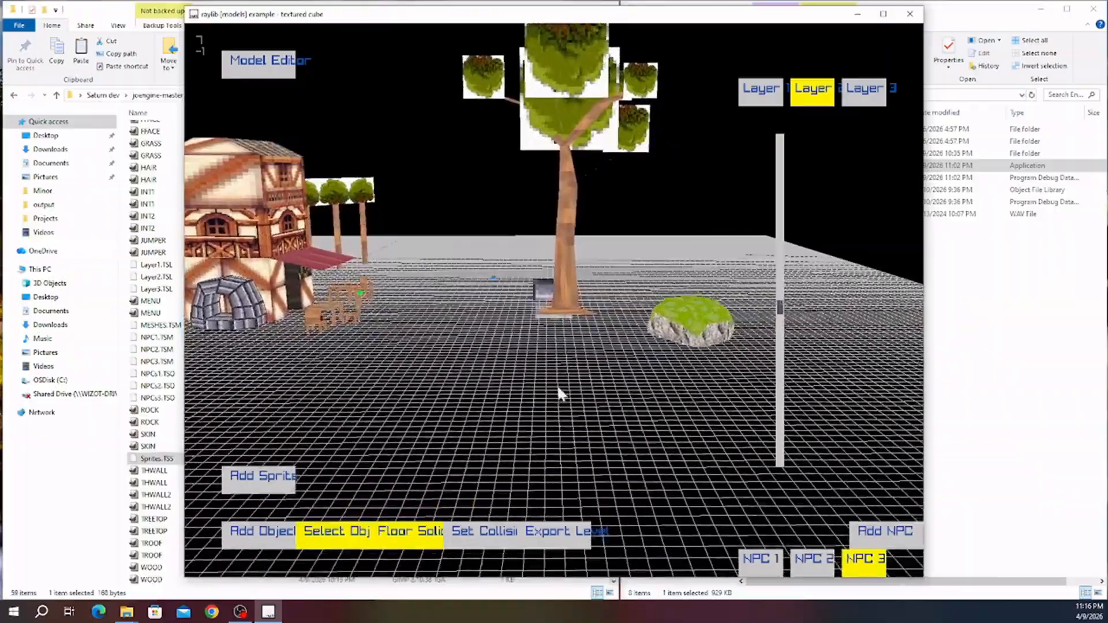
key("d")
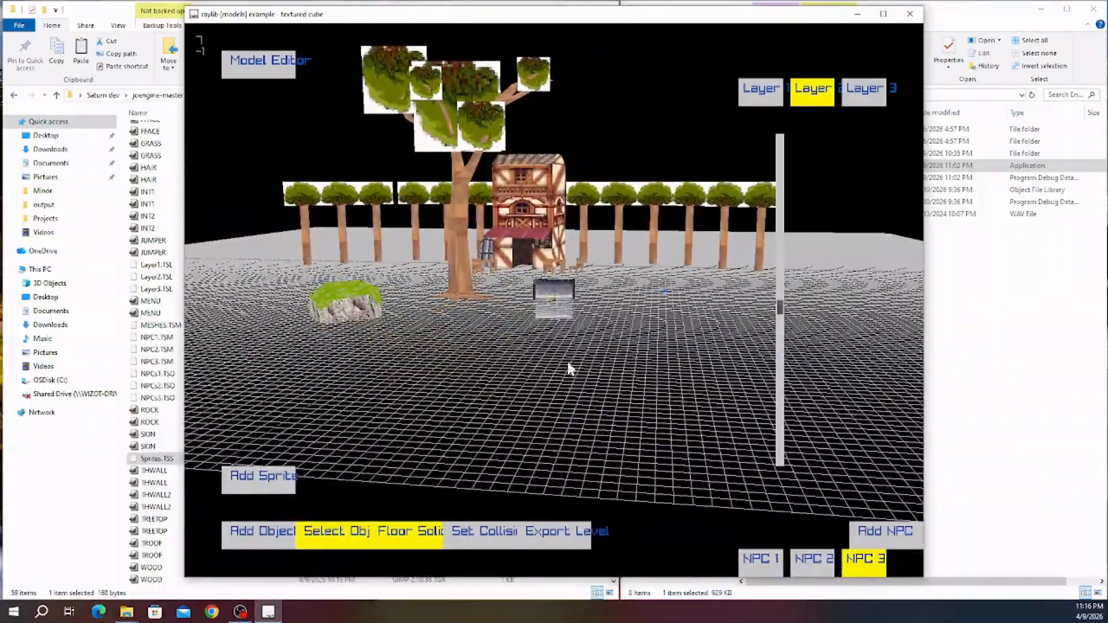
key("a")
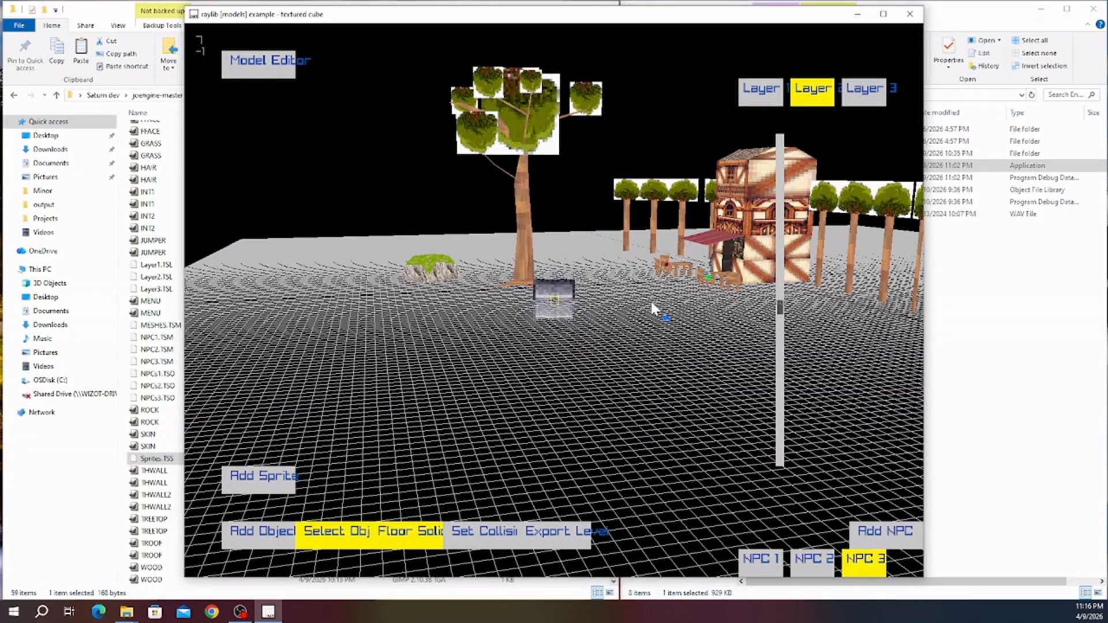
key("a")
key("d")
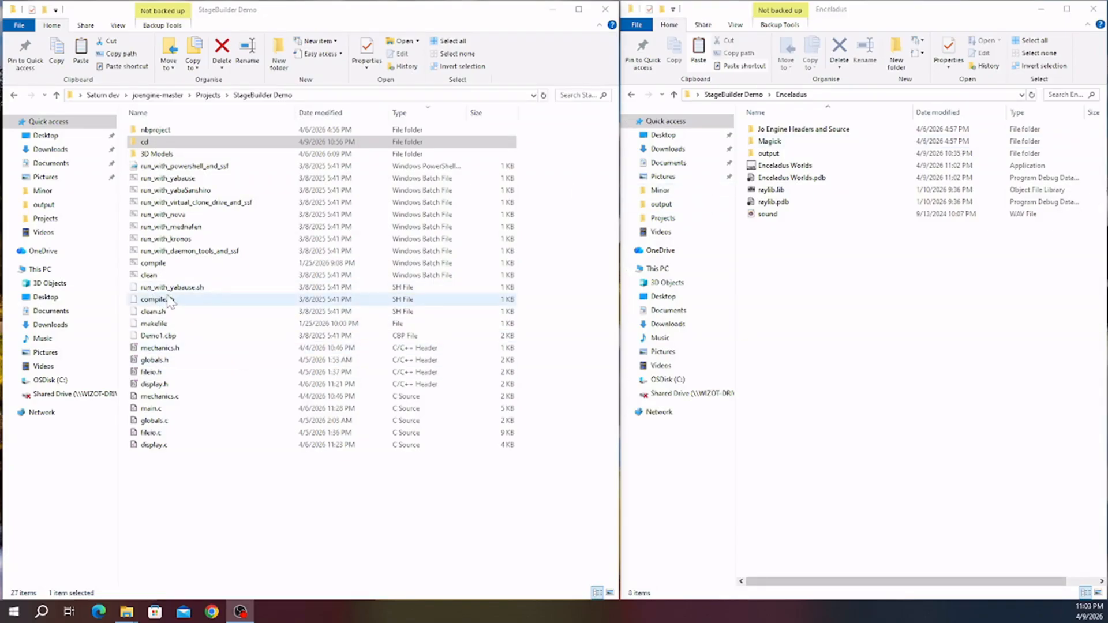
- Compile the StageBuilder Demo project, launch it with run_with_yabause, and maximize the Yabause emulator window
left_click(157, 265)
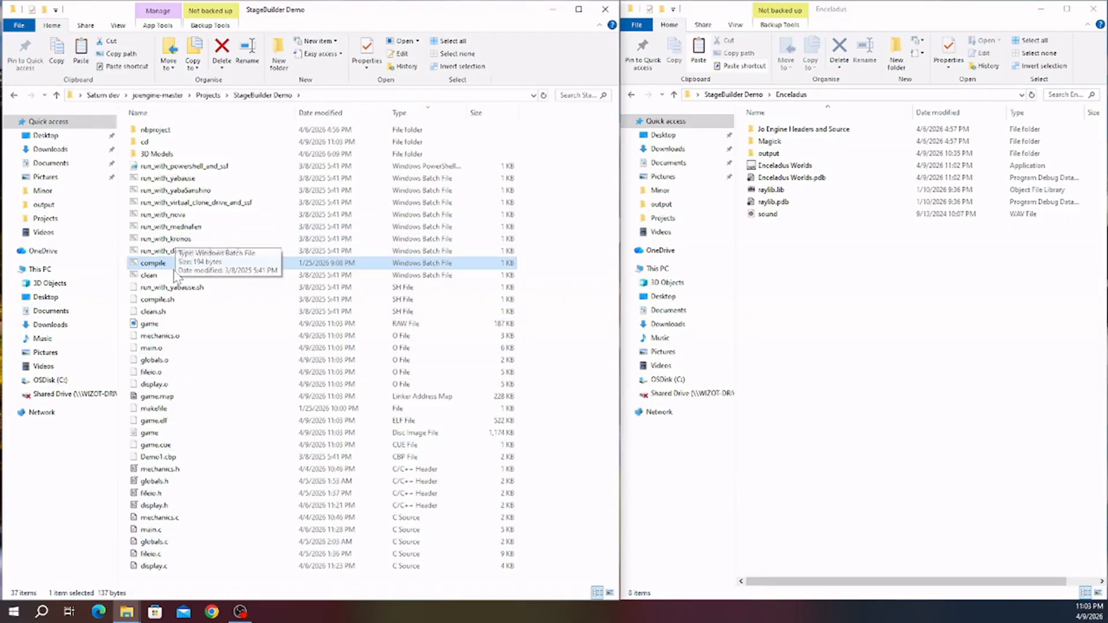
double_click(175, 179)
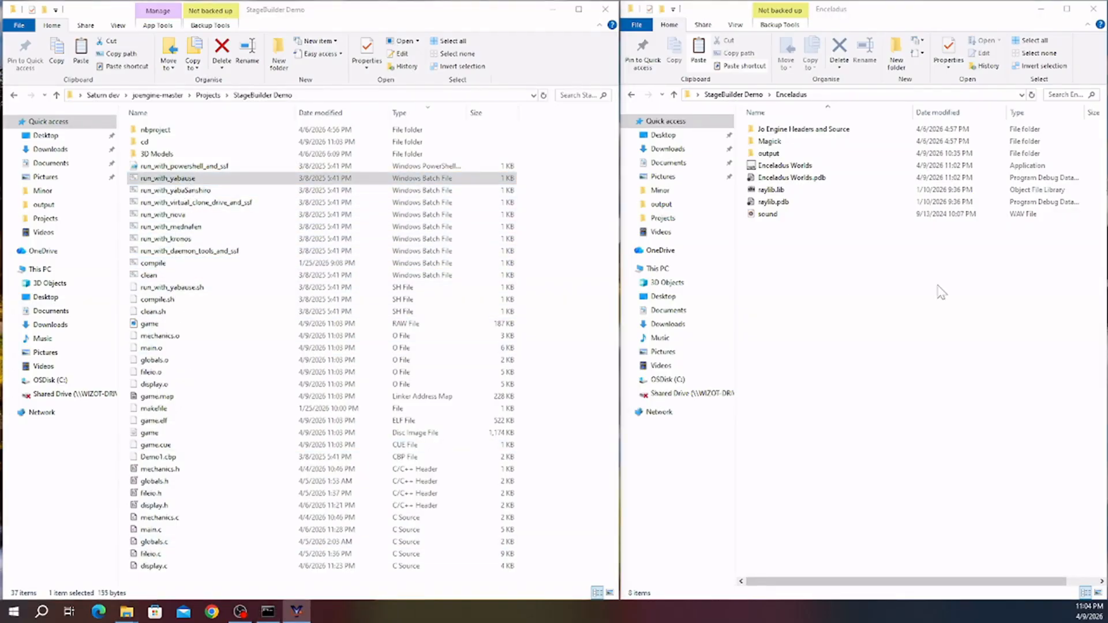
left_click_drag(716, 117, 502, 132)
left_click(573, 129)
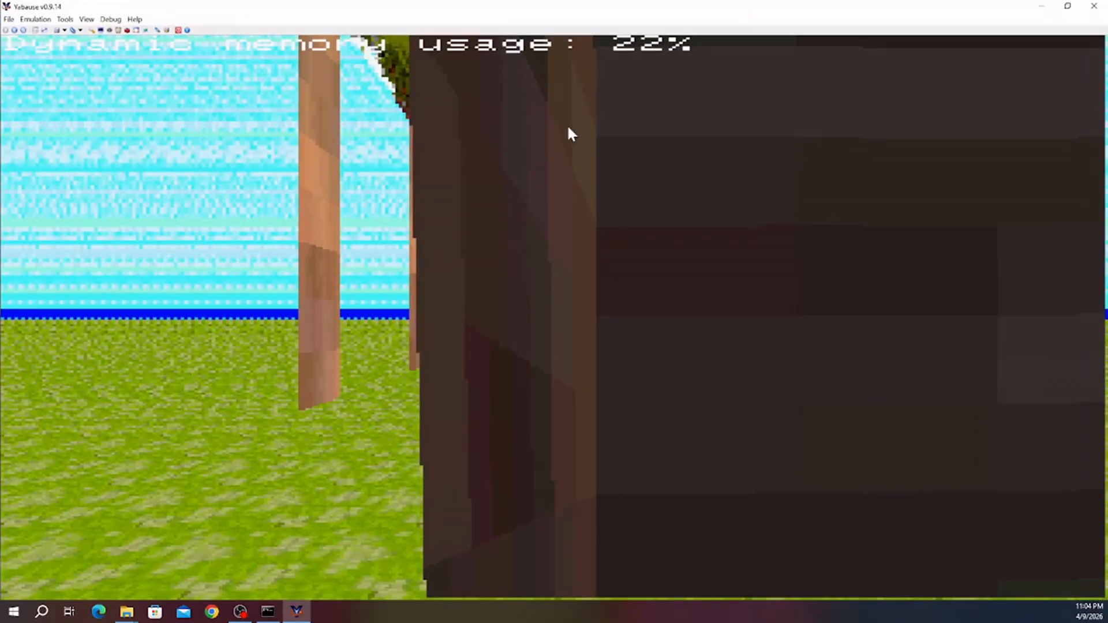
- Walk the player out of the building and up to the chef NPC between the tables
key("Down")
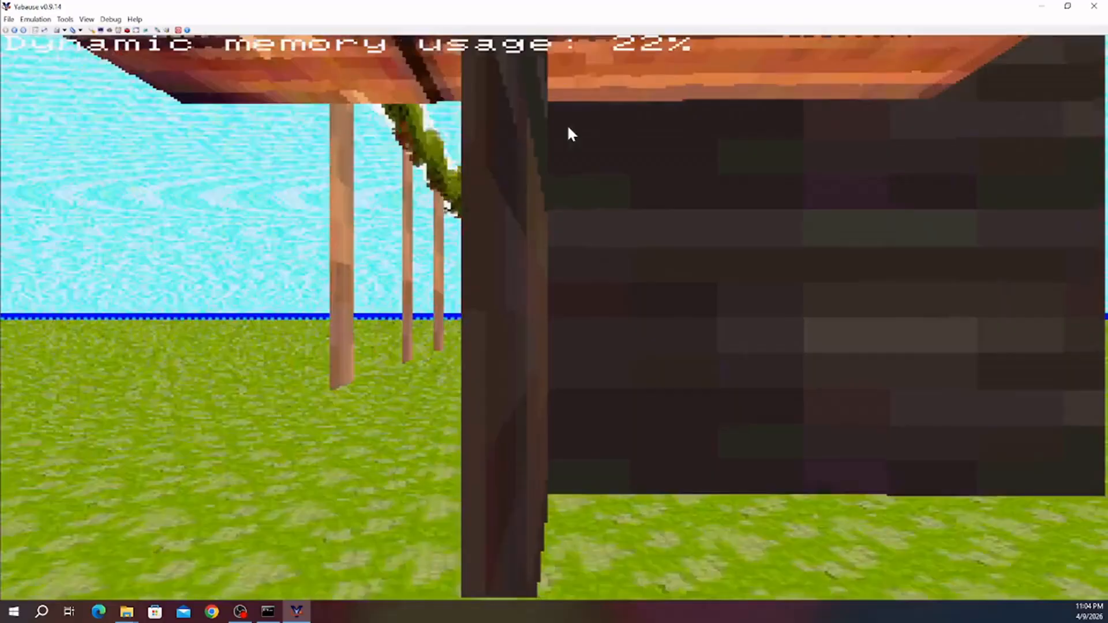
key("Right")
key("Up")
key("Left")
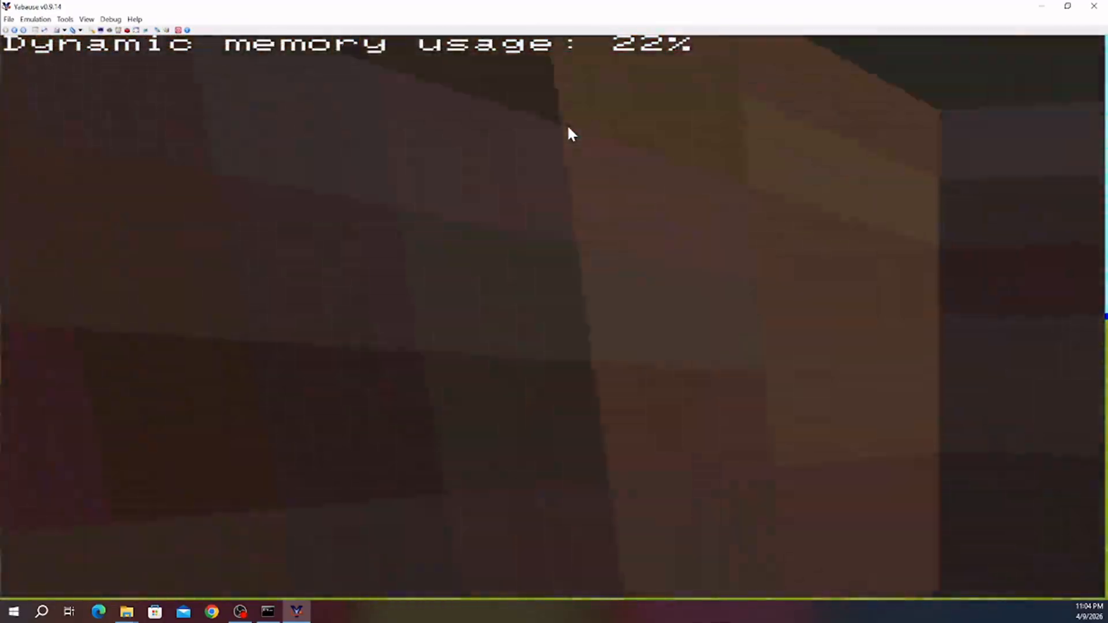
key("Right")
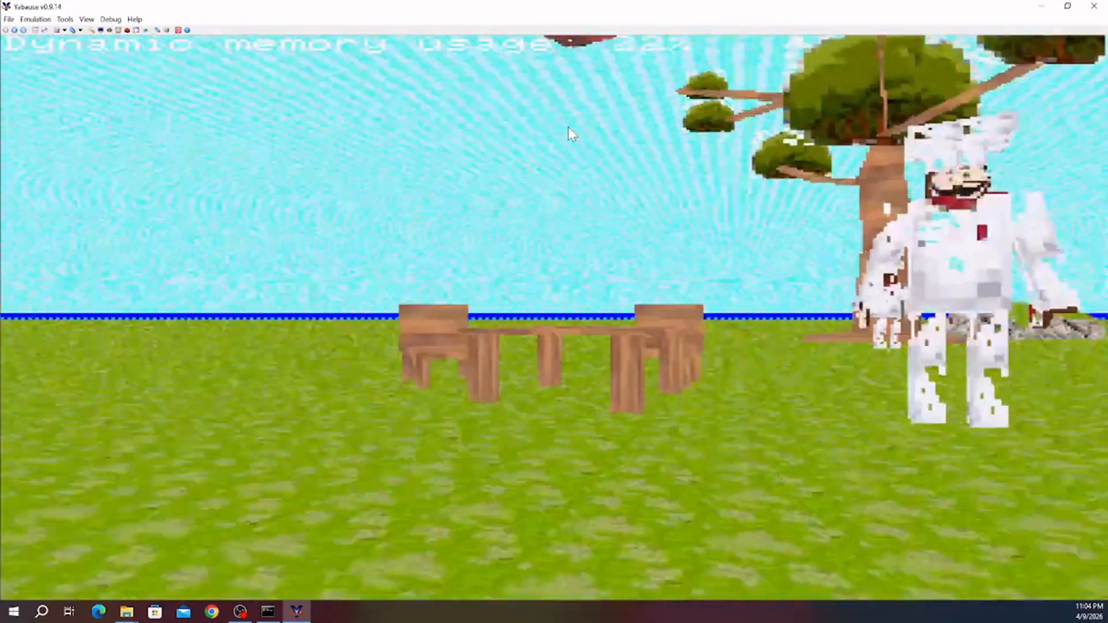
key("Right")
key("Up")
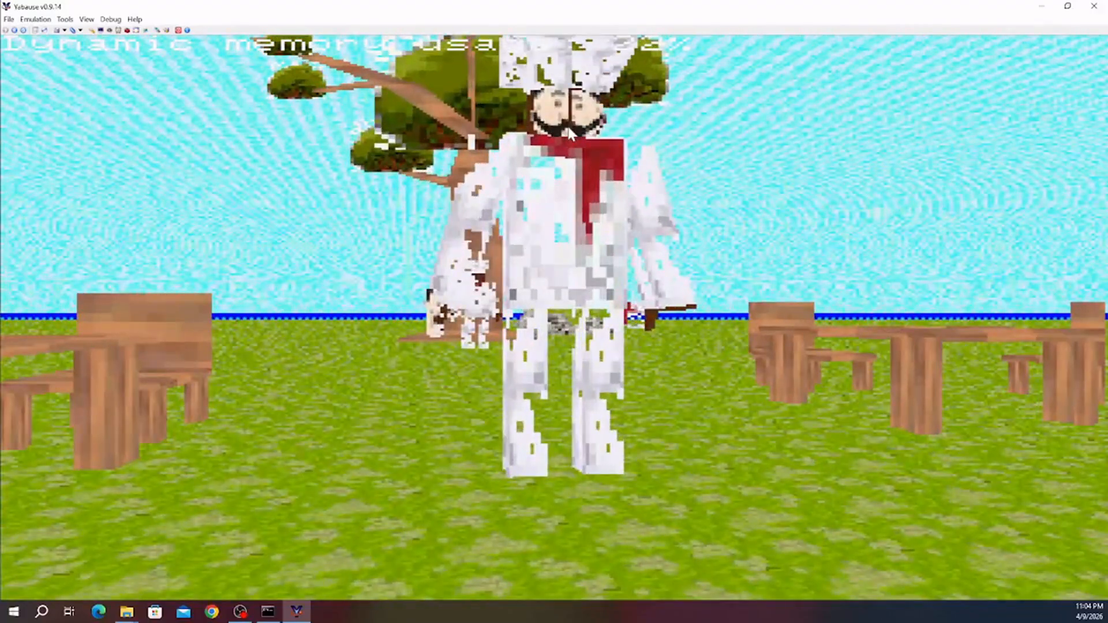
- Examine the chef NPC between the tables from several angles and distances, checking how it turns beside the building
key("Left")
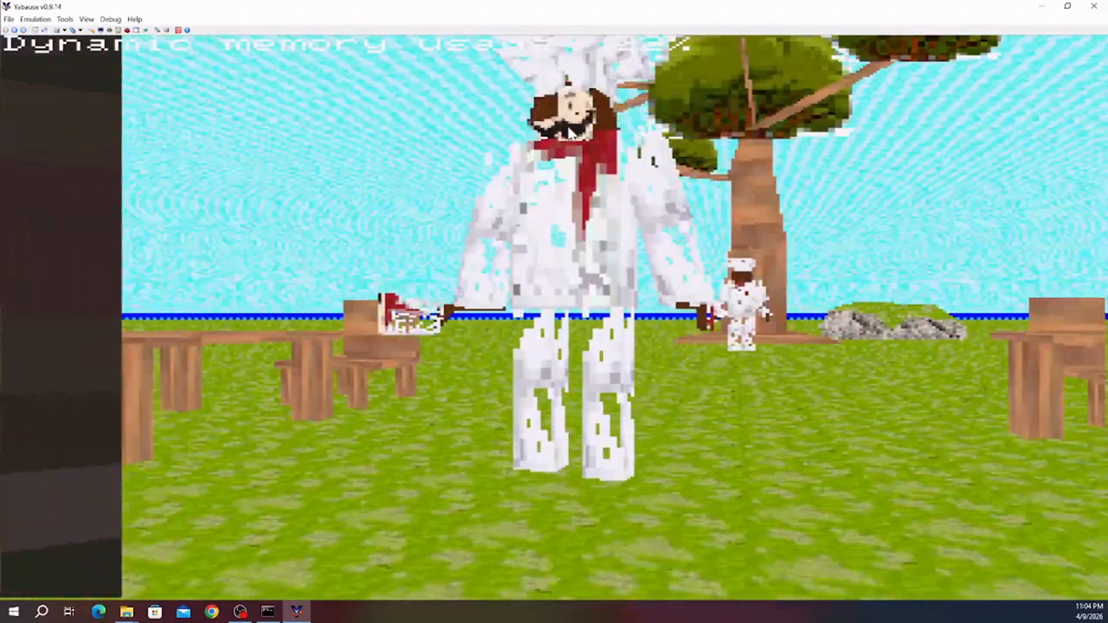
key("Right")
key("Left")
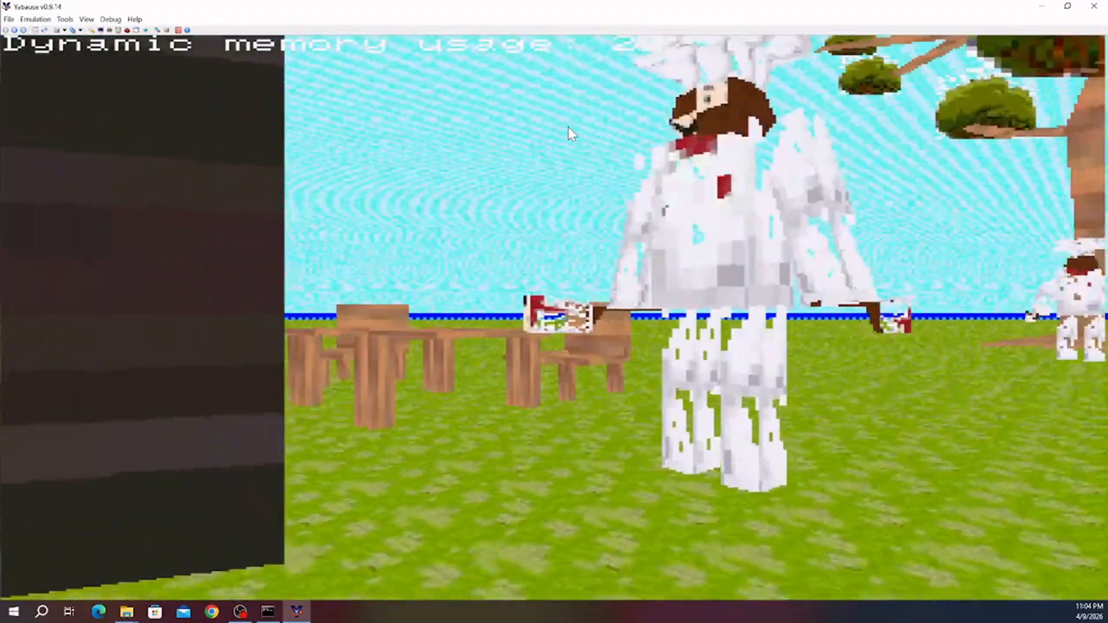
key("Right")
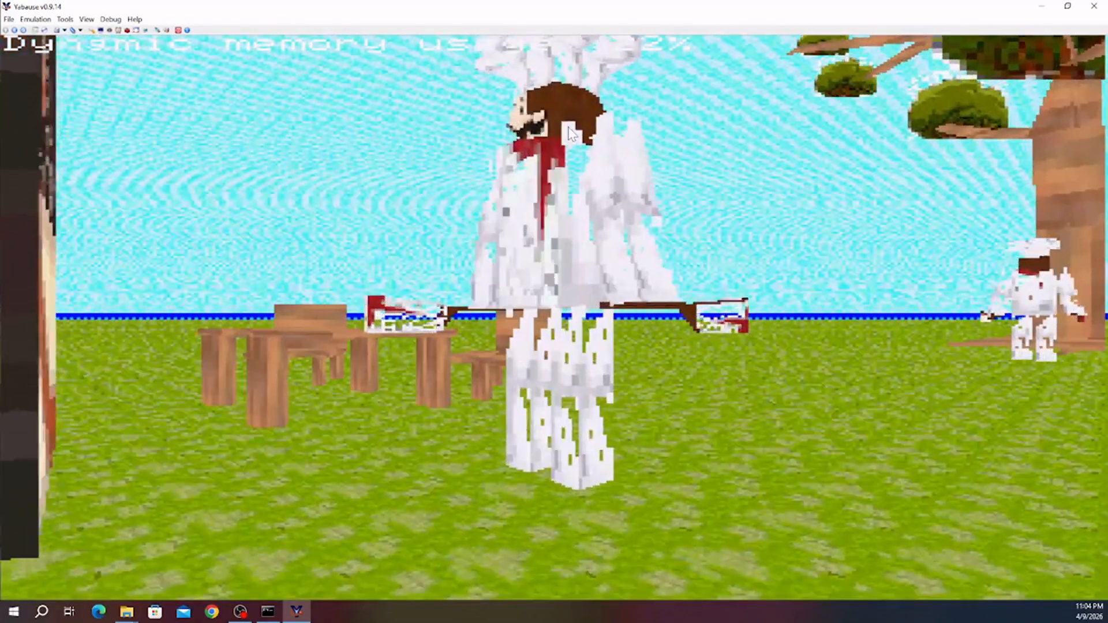
key("Left")
key("Right")
key("Left")
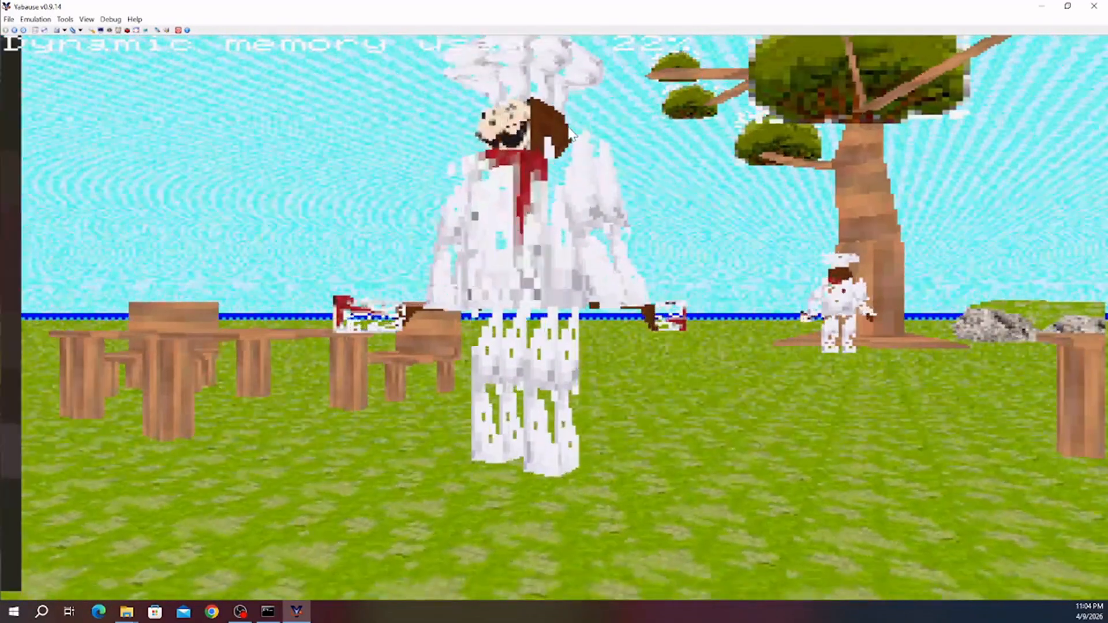
key("Down")
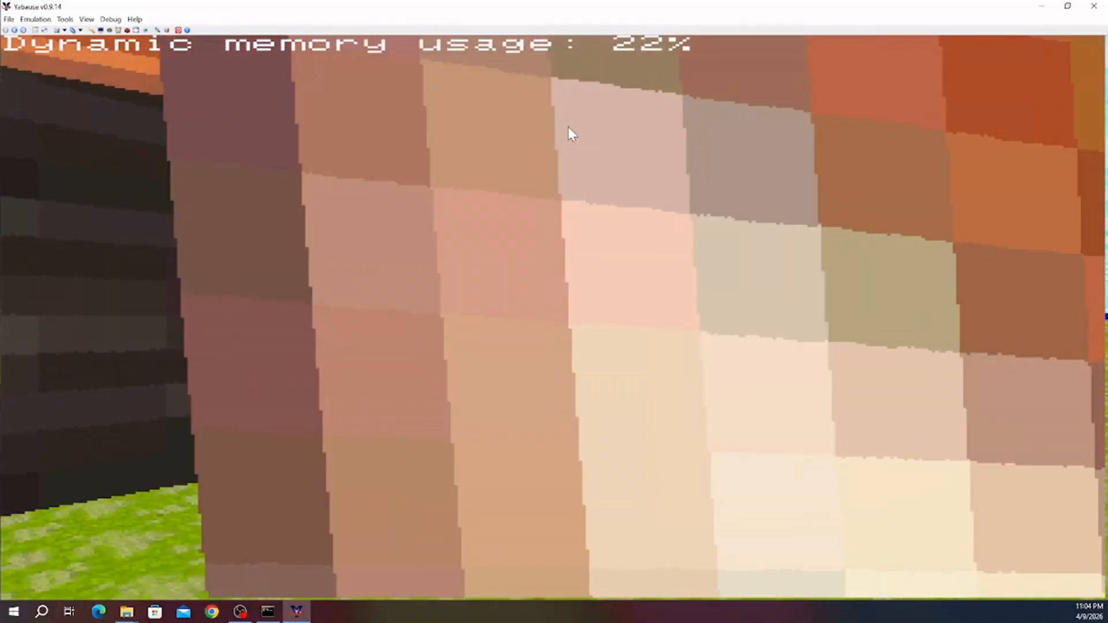
key("Up")
key("Right")
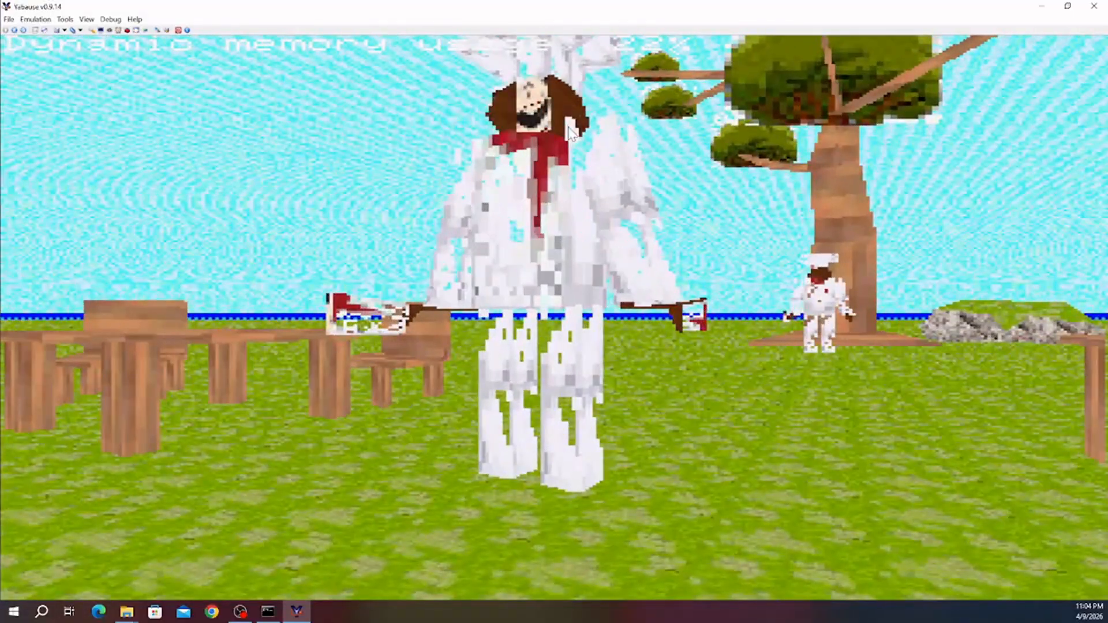
key("Left")
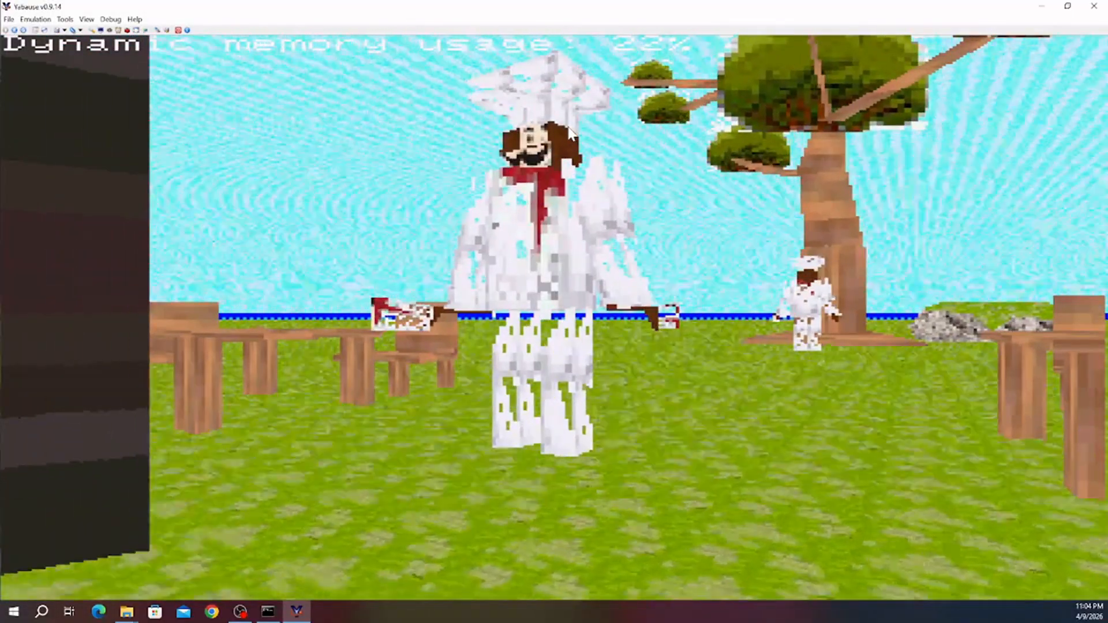
key("Up")
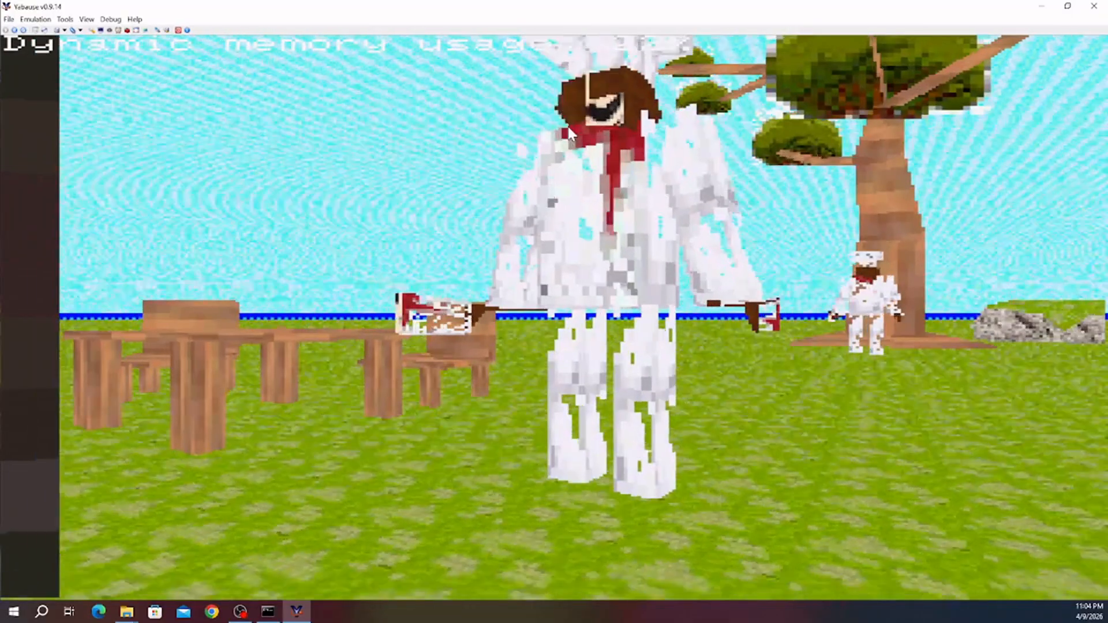
key("Down")
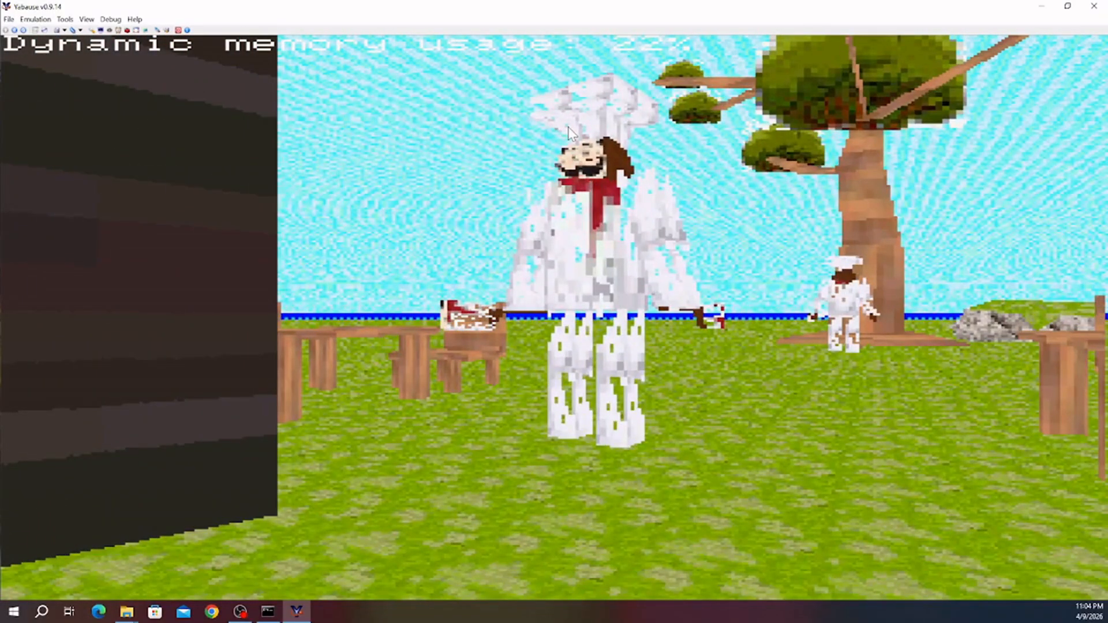
key("Left")
key("Up")
key("Right")
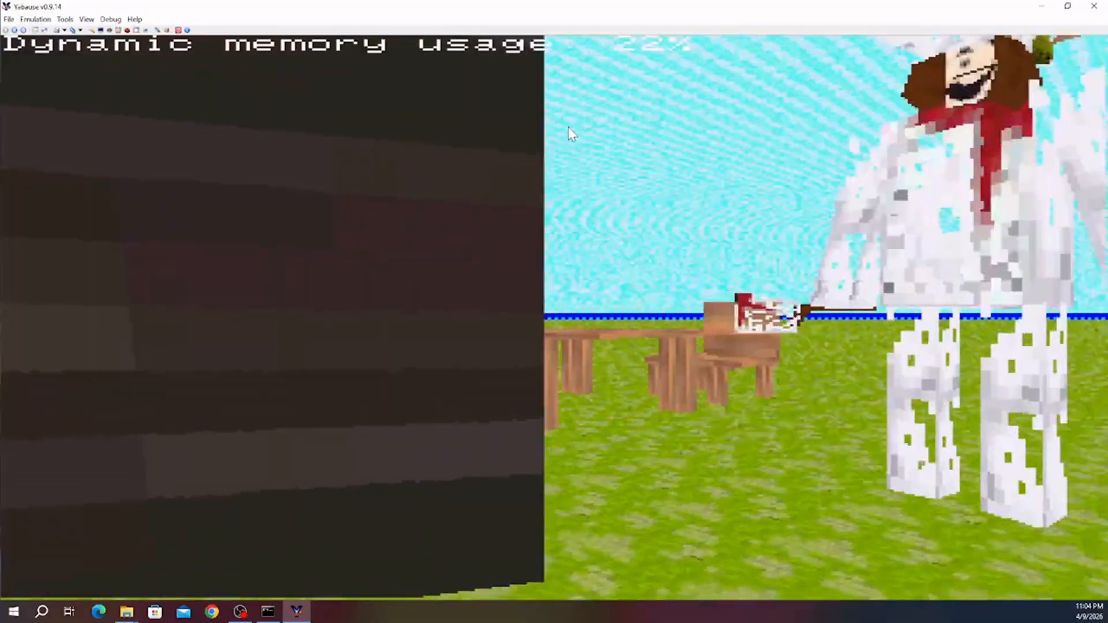
key("Right")
key("Down")
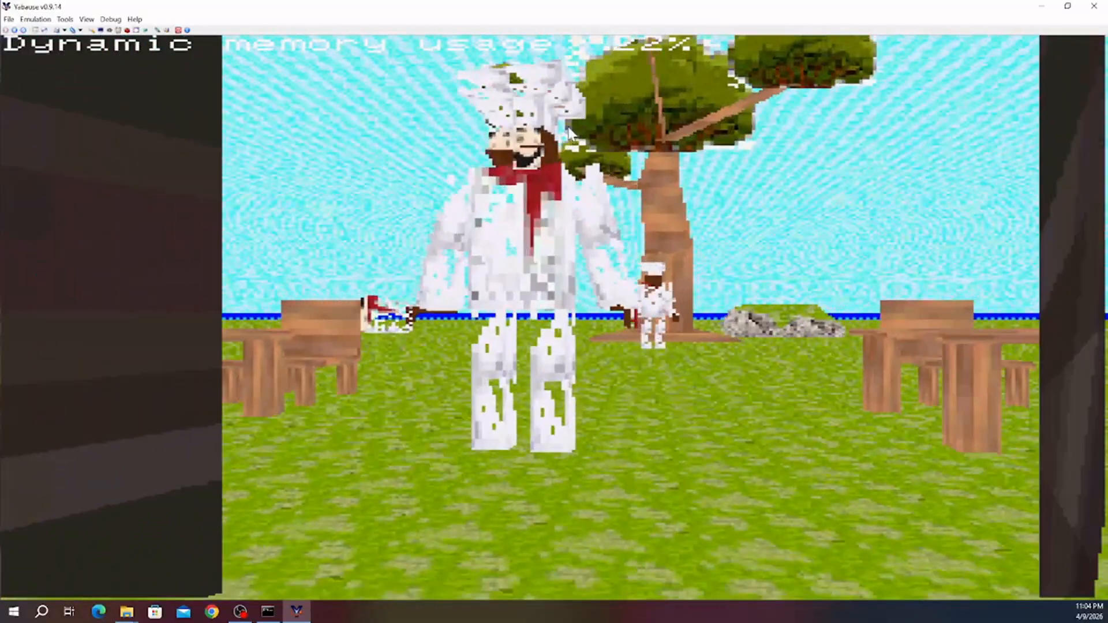
key("Up")
key("Up")
key("Left")
key("Right")
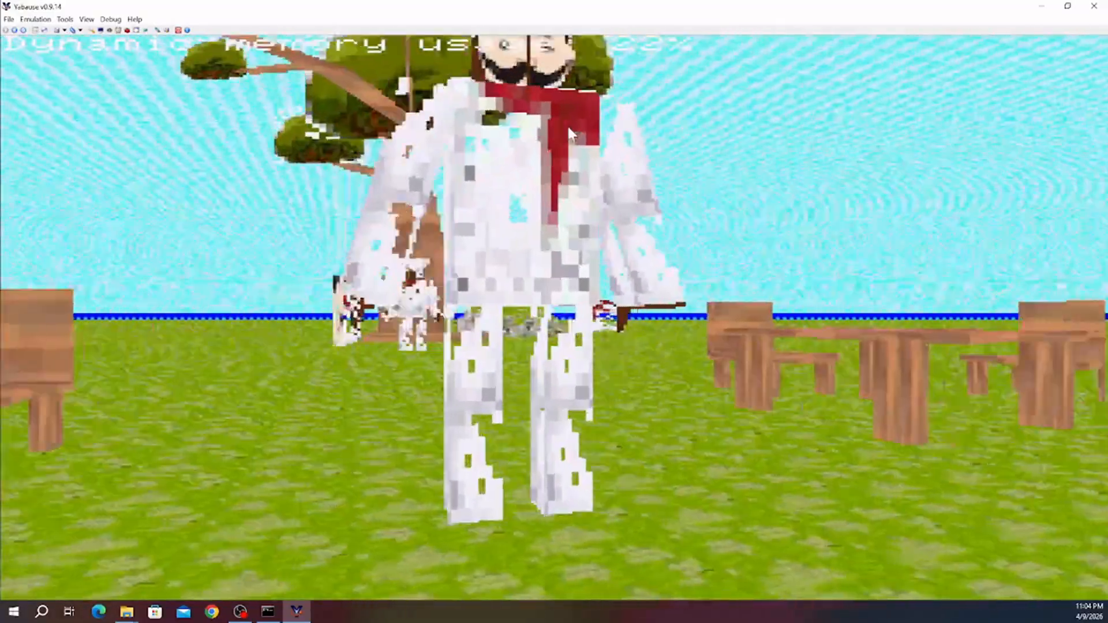
key("Left")
key("Down")
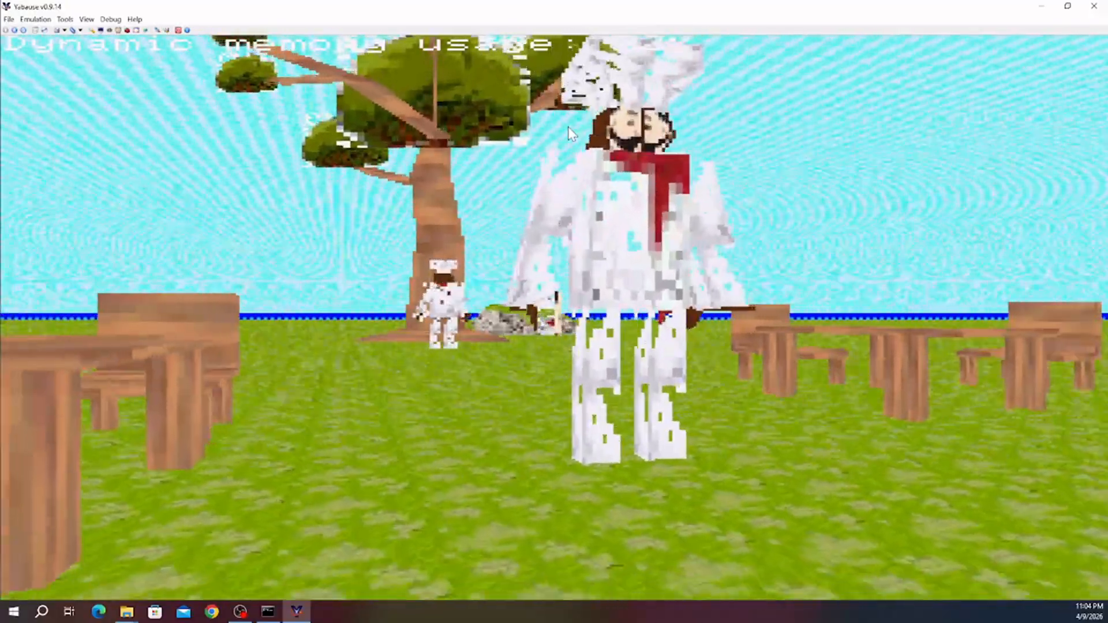
- Walk past the tables across the grass to the second chef NPC beside the large tree
key("Left")
key("Up")
key("Right")
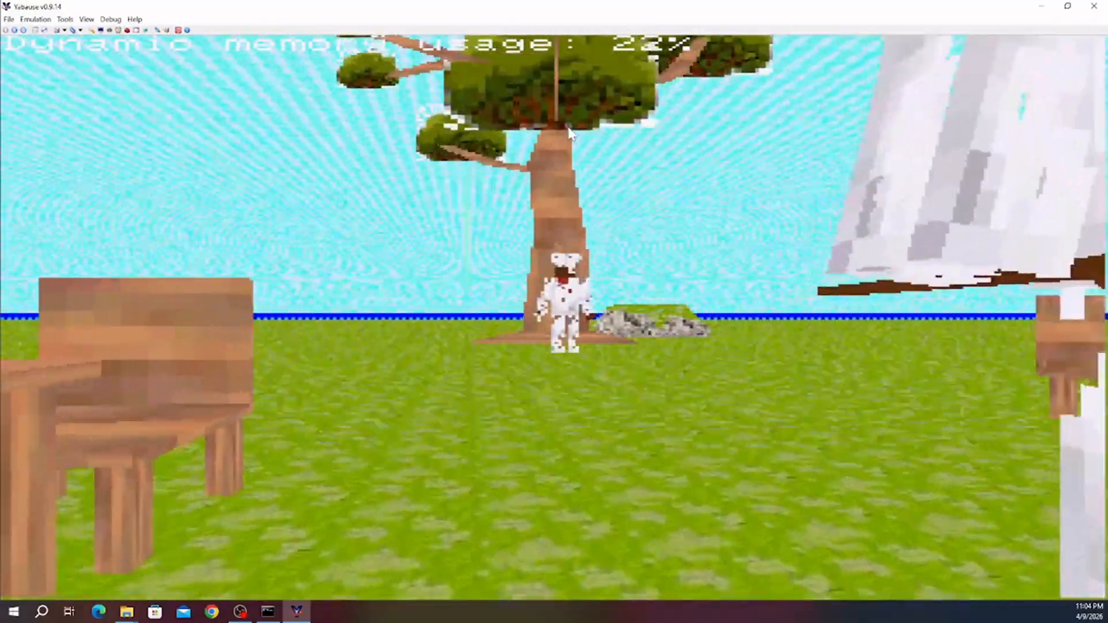
key("Right")
key("Left")
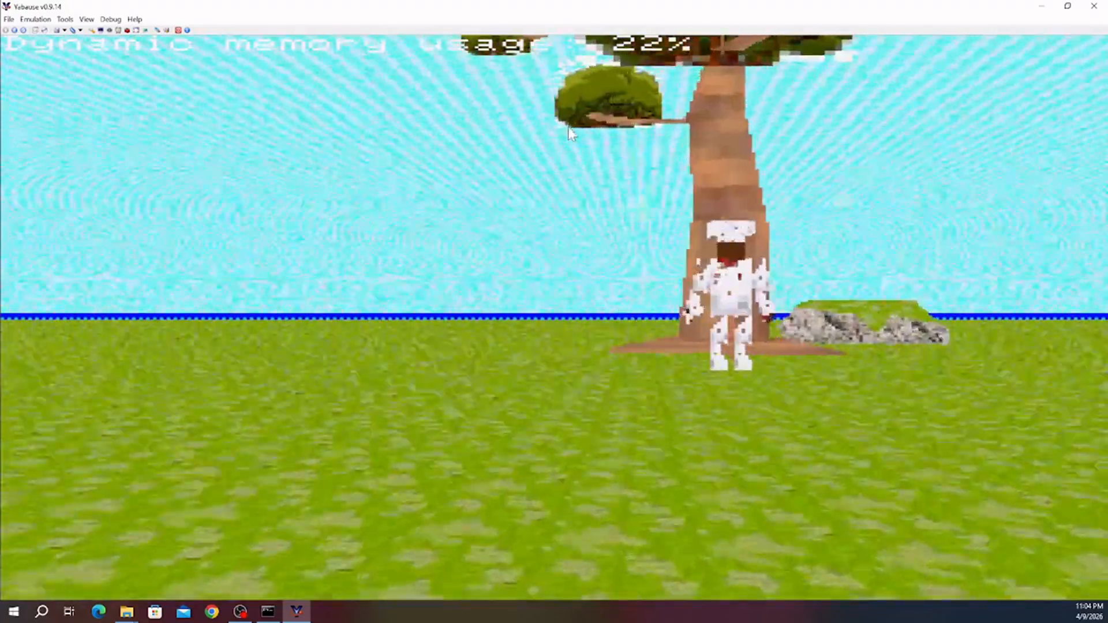
key("Up")
key("Up")
key("Right")
key("Left")
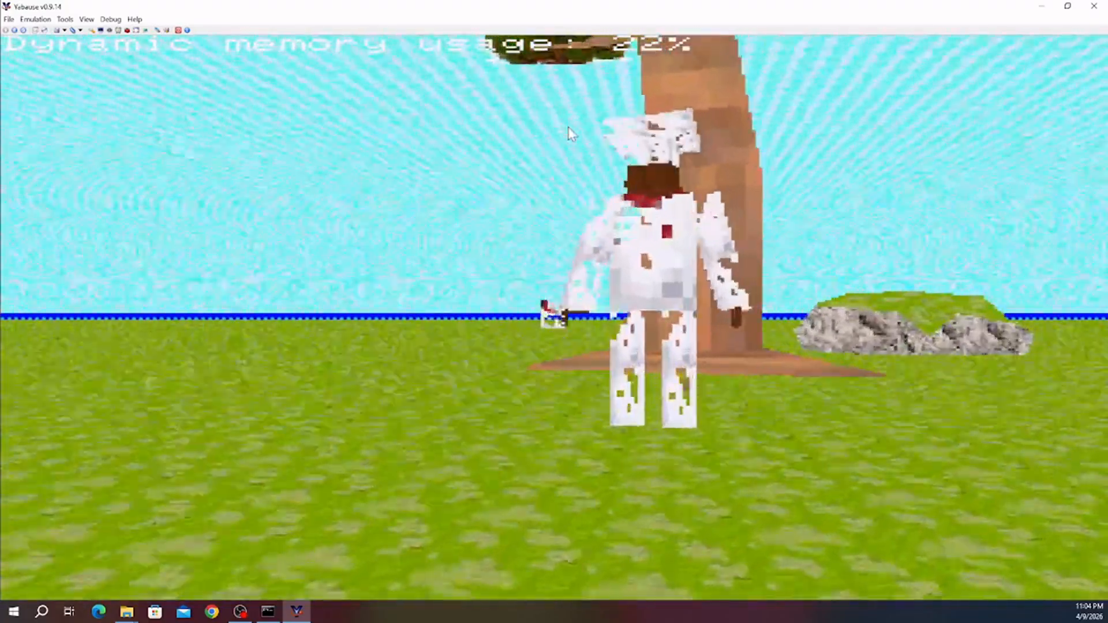
- Circle the chef NPC beside the large tree and look back toward the building and tables
key("Up")
key("Right")
key("Left")
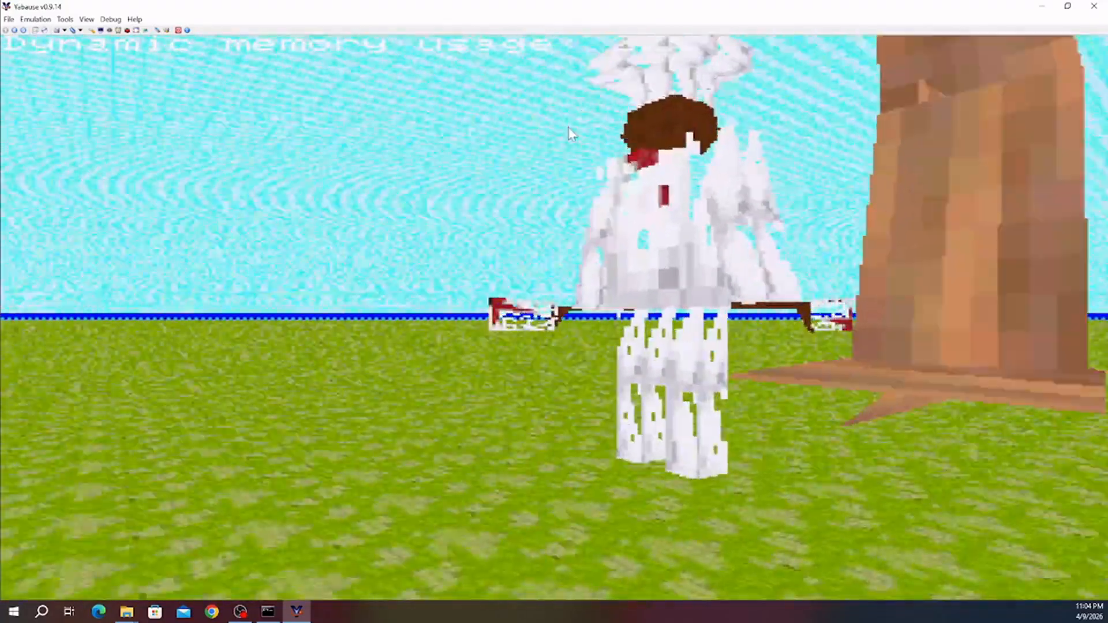
key("Right")
key("Left")
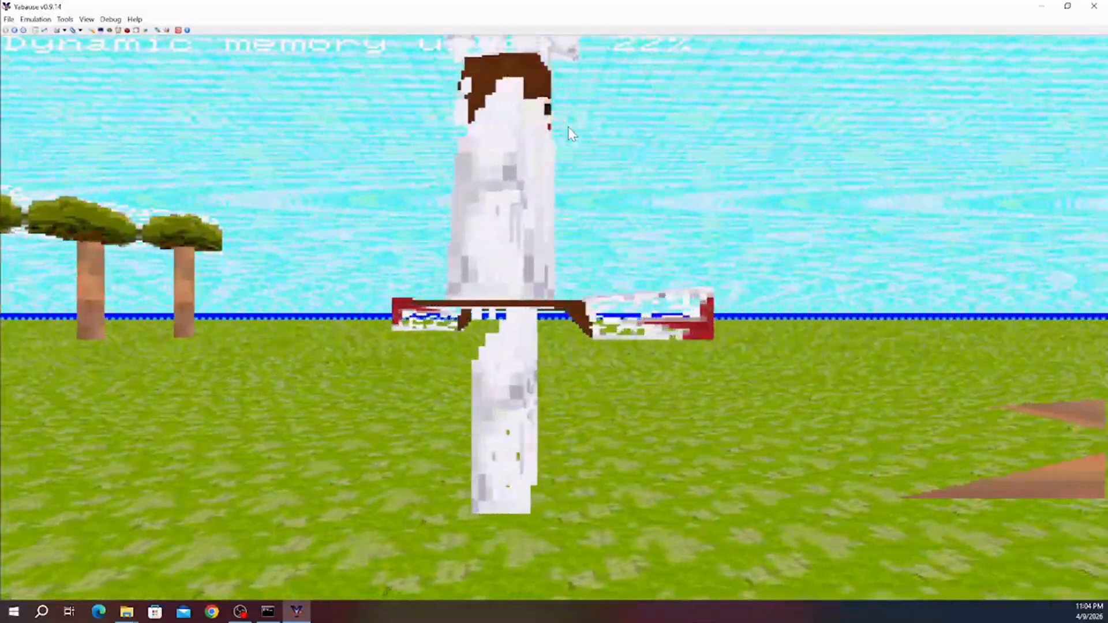
key("Down")
key("Right")
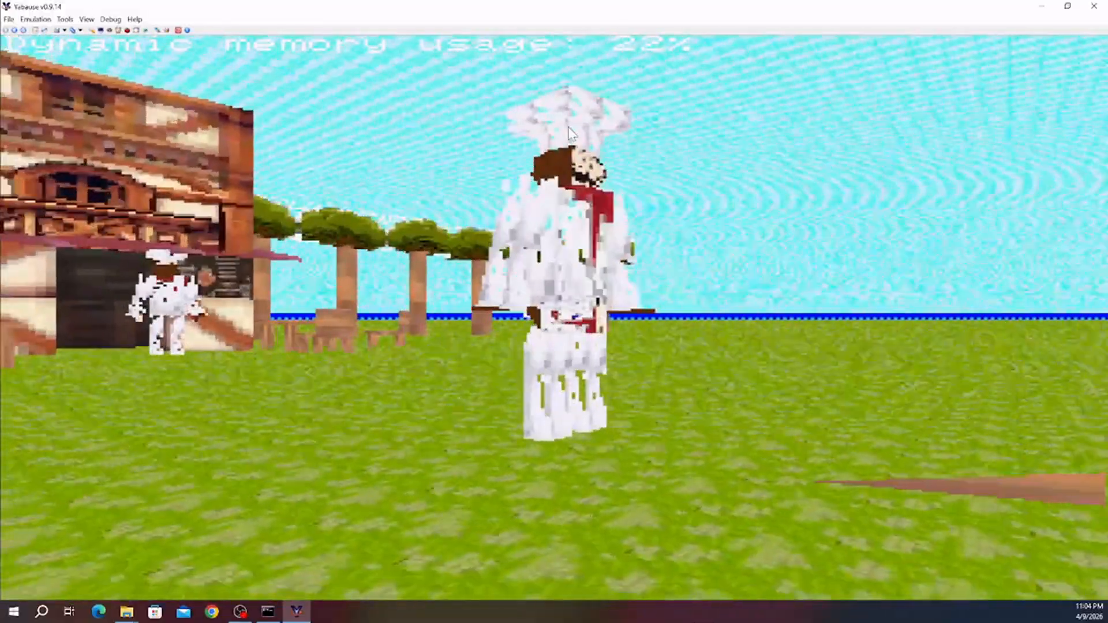
- Turn away from the chef NPC and walk across the grass toward the trees beside the building
key("Left")
key("Left")
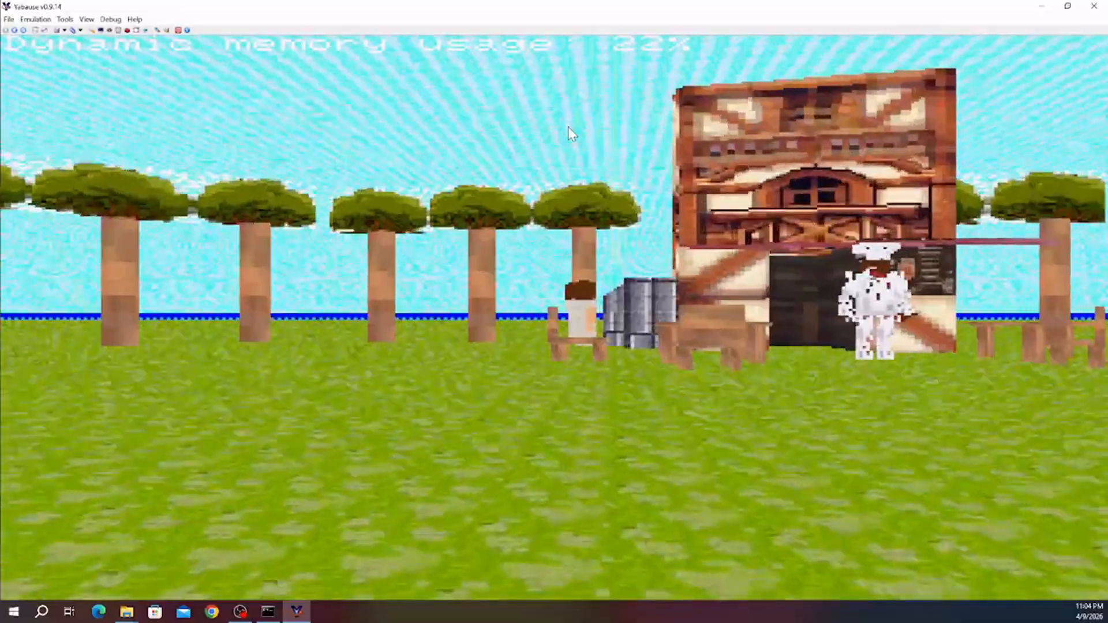
key("Left")
key("Up")
key("Right")
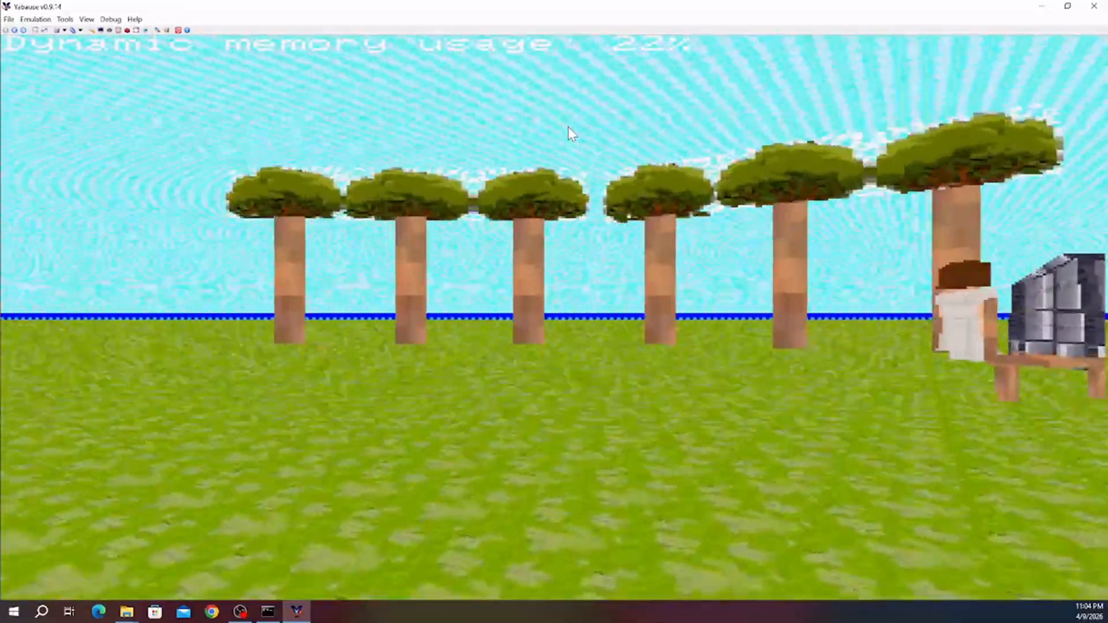
key("Right")
key("Up")
key("Right")
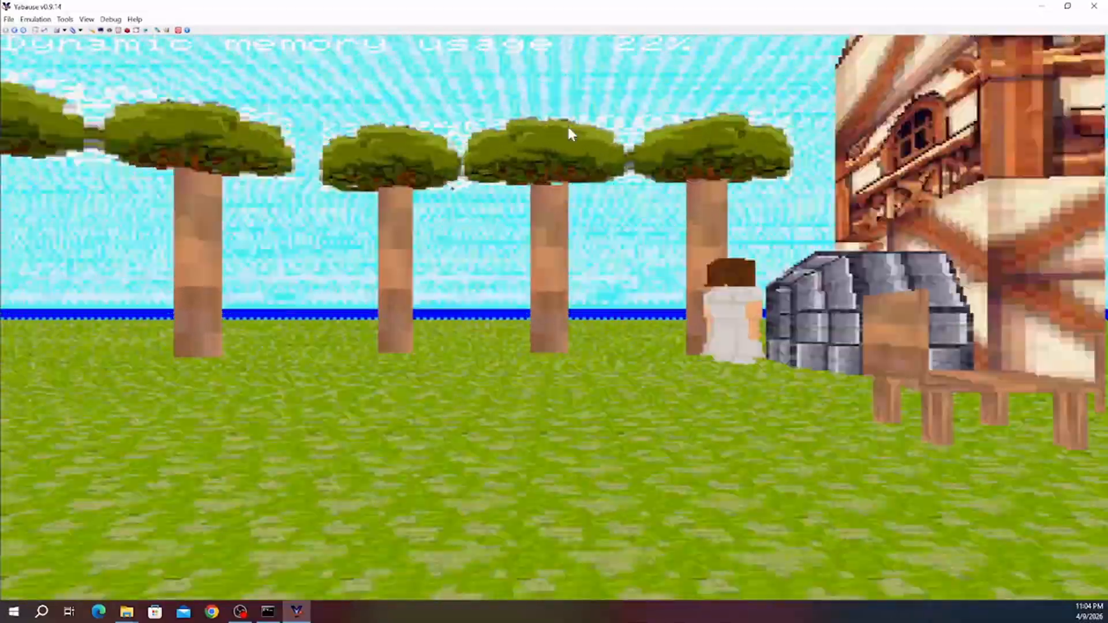
- Walk up to the woman NPC in white standing beside the grey arched structure
key("Up")
key("Up")
key("Down")
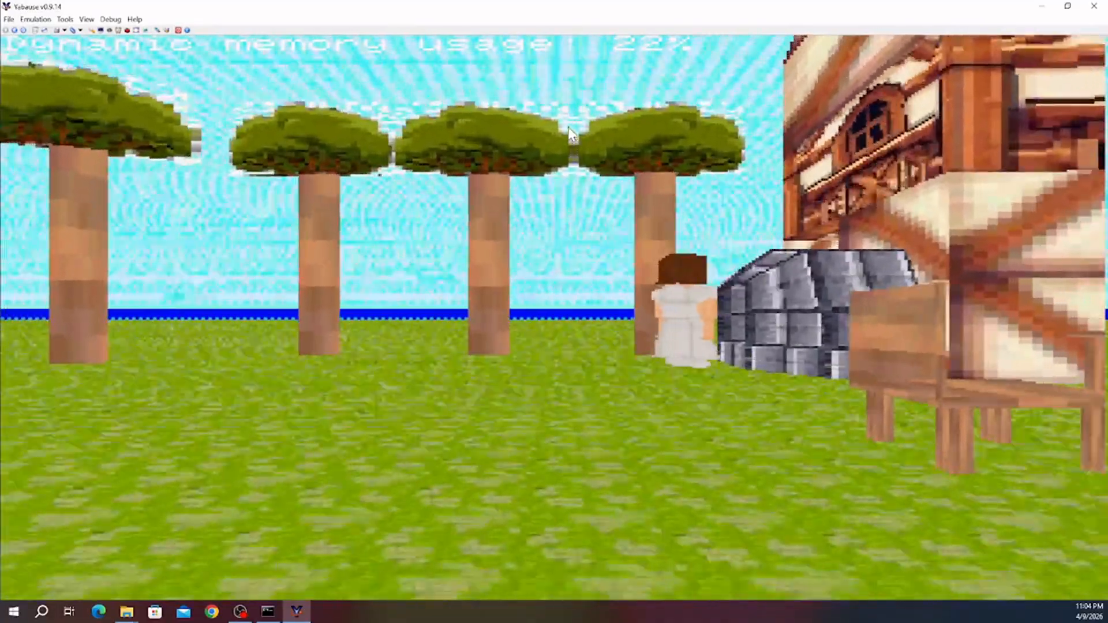
key("Up")
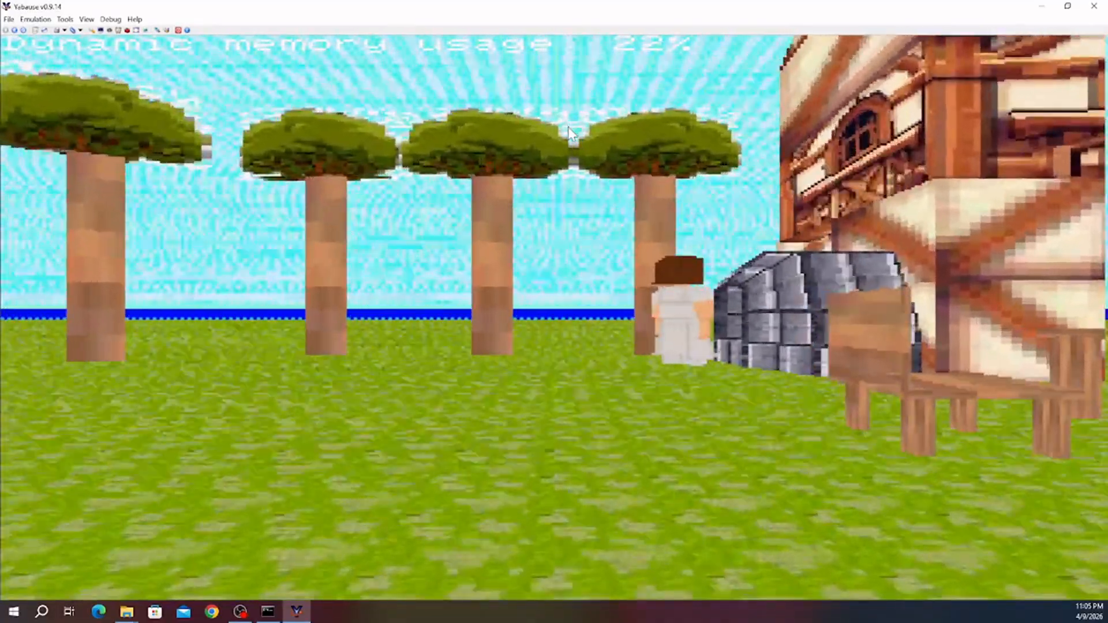
key("Up")
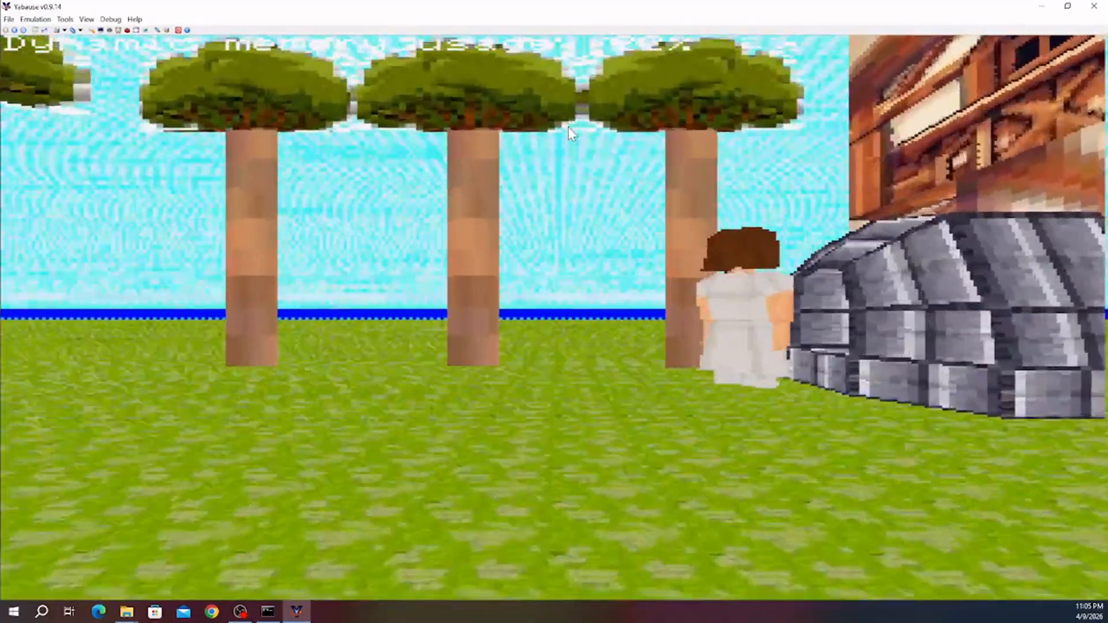
key("Up")
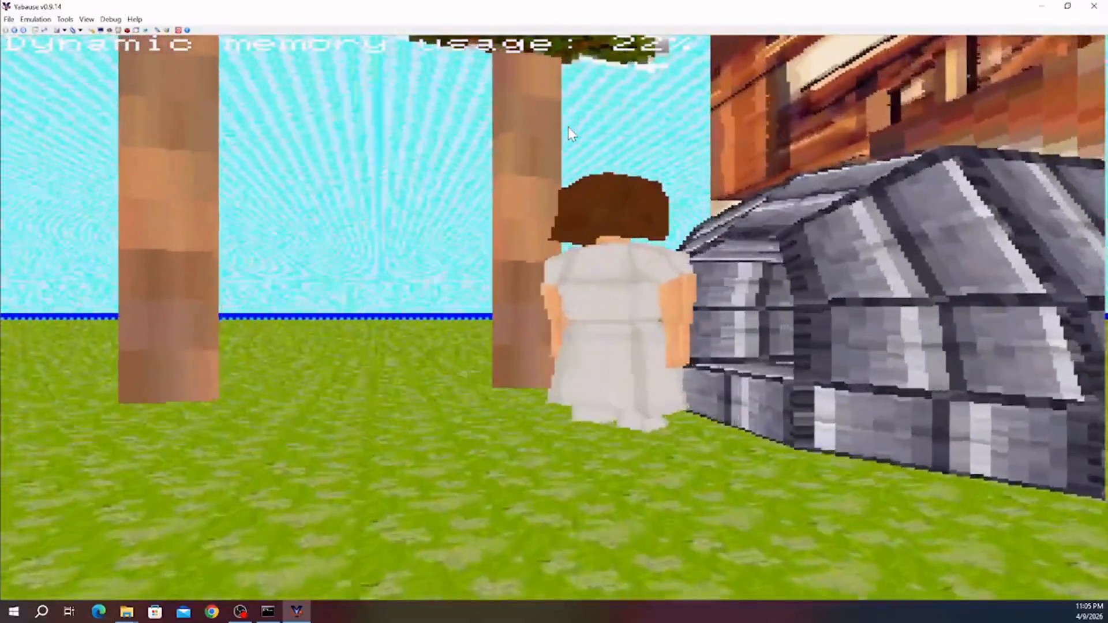
key("Up")
- Circle the woman NPC and examine her front and the inside of the grey arched structure
key("Right")
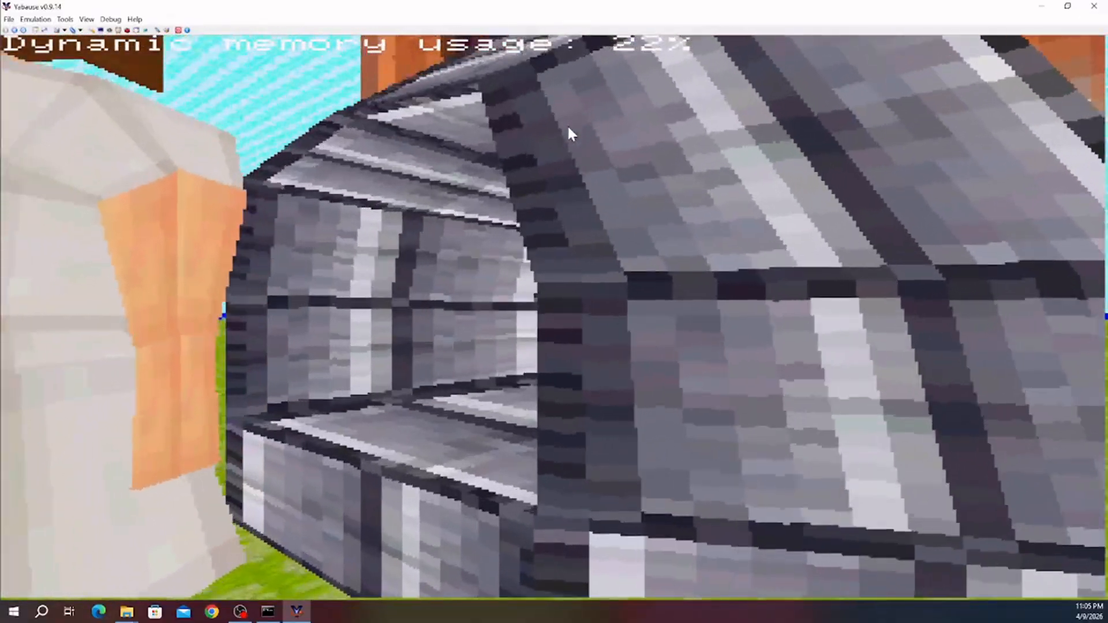
key("Left")
key("Left")
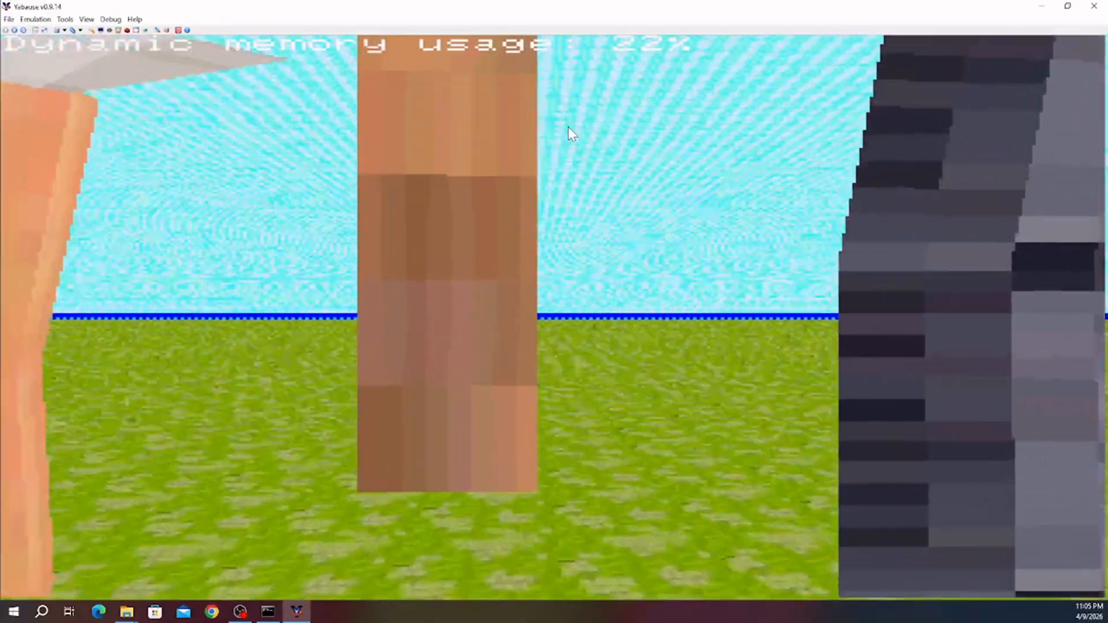
key("Right")
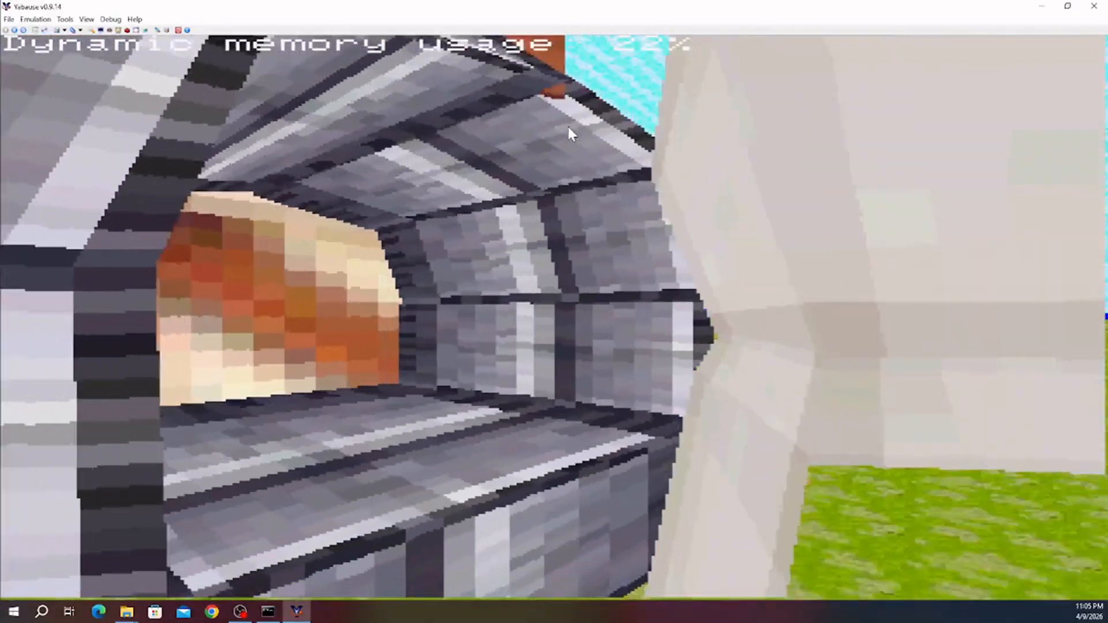
key("Down")
key("Left")
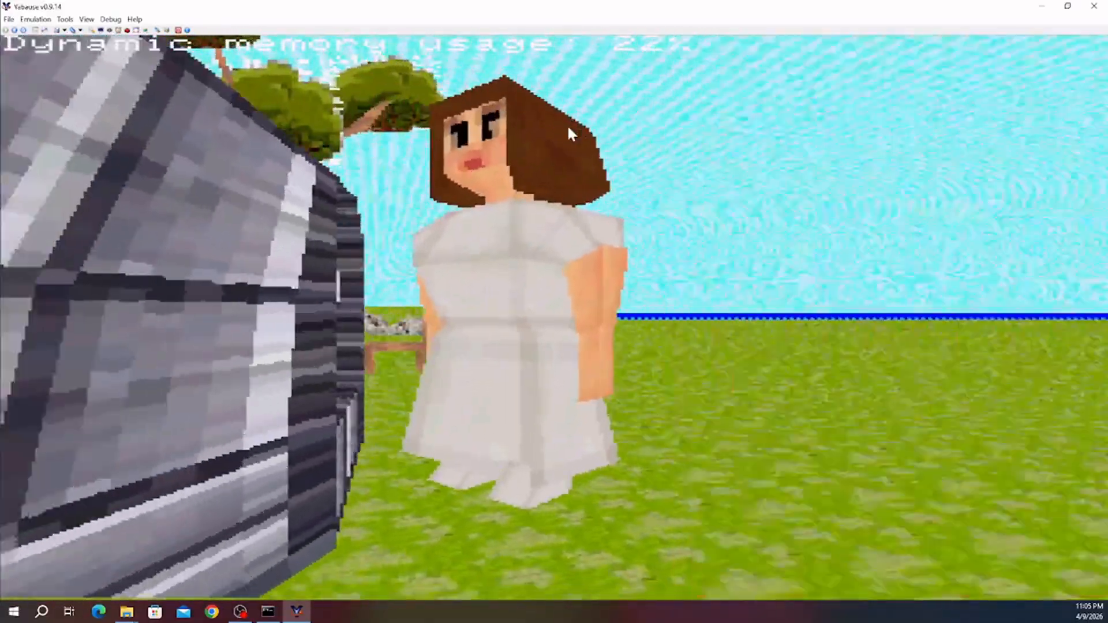
key("Up")
key("Right")
key("Left")
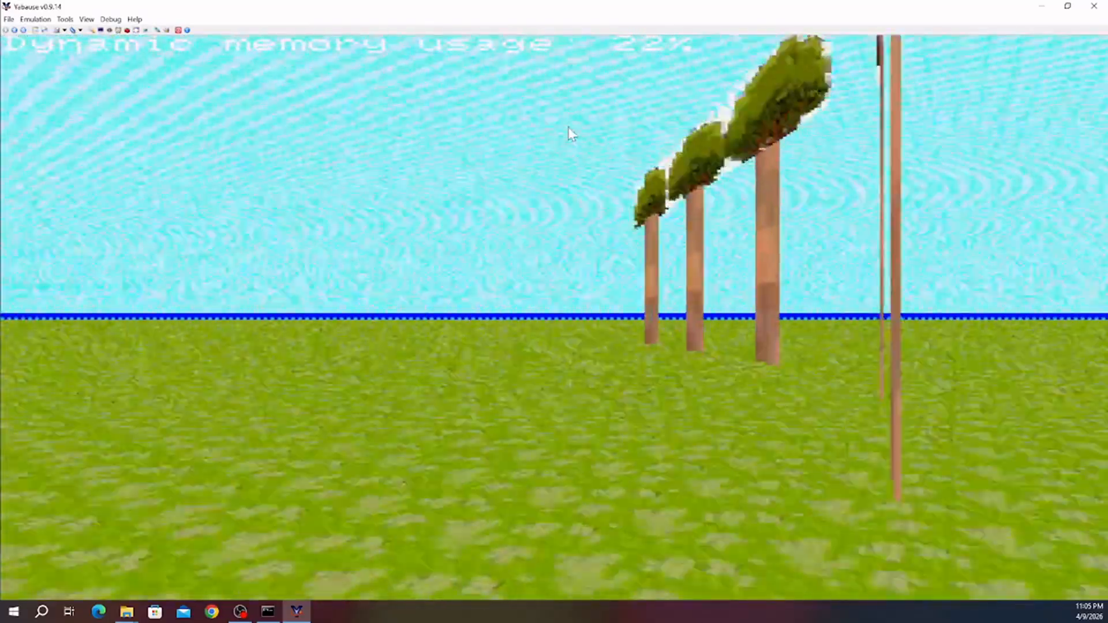
- Walk past the tables and the large tree, heading across the grass toward the grass-topped rock
key("Up")
key("Left")
key("Up")
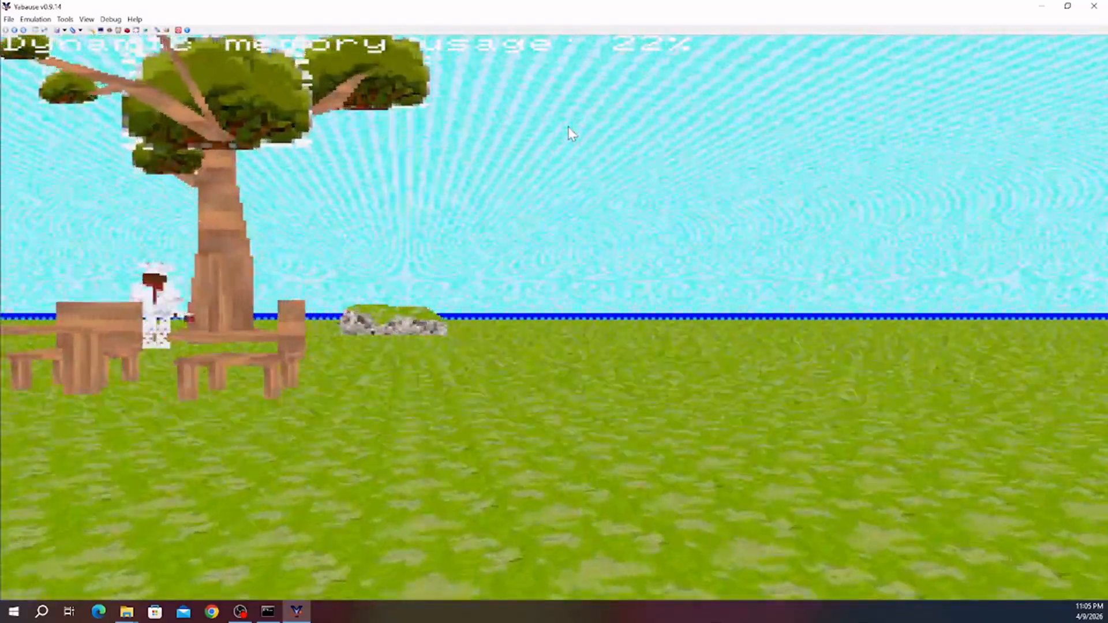
key("Left")
key("Right")
key("Up")
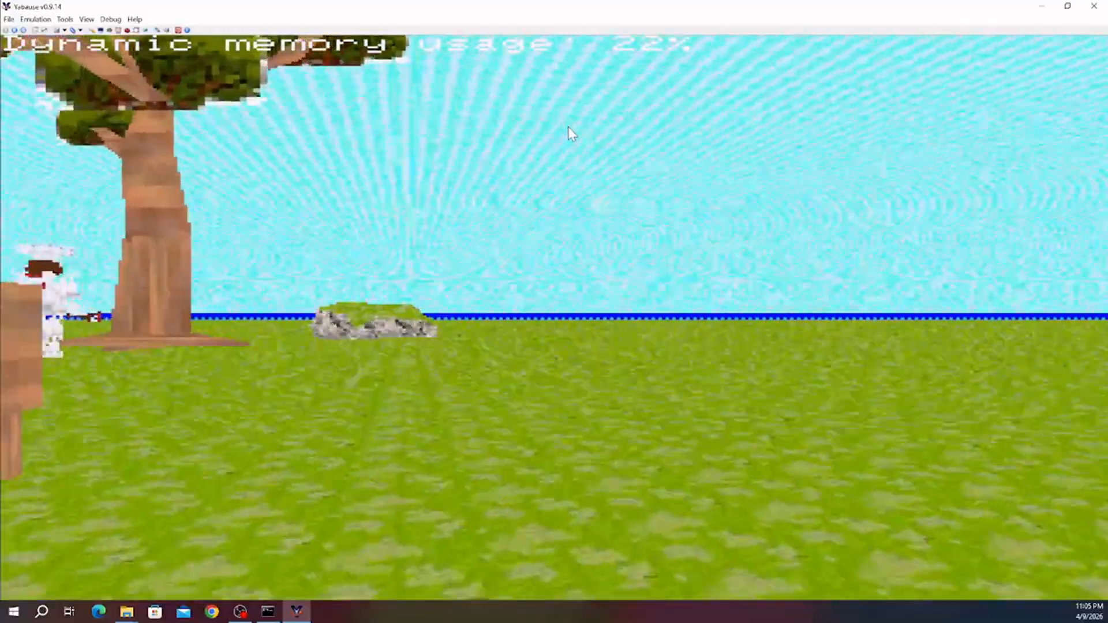
key("Left")
key("Up")
key("Right")
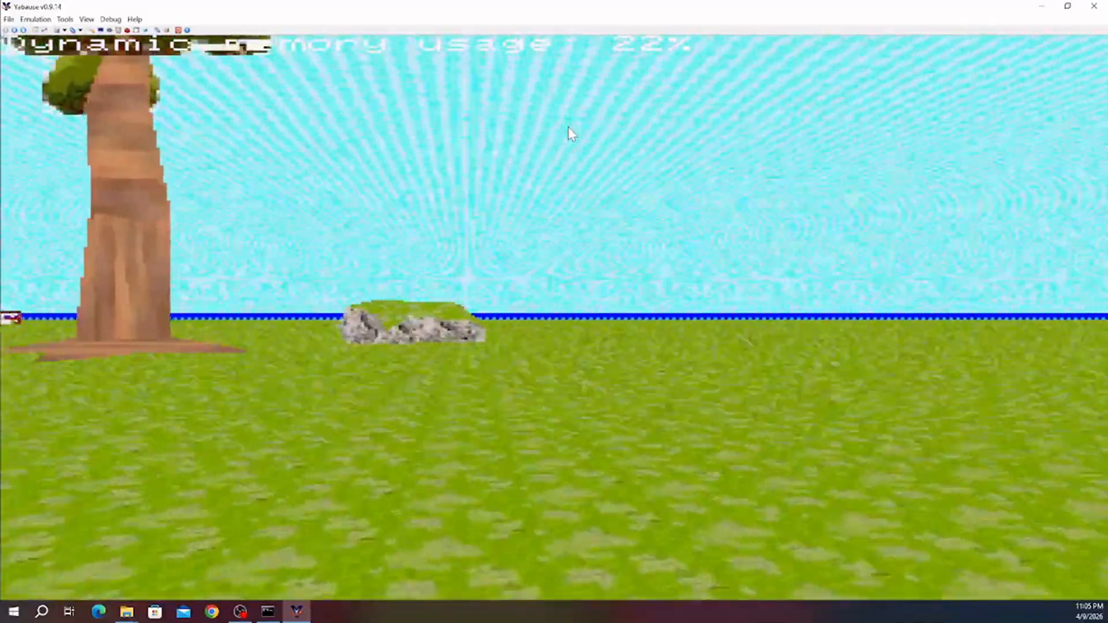
- Approach the grass-topped rock and pass alongside it
key("Left")
key("Right")
key("Up")
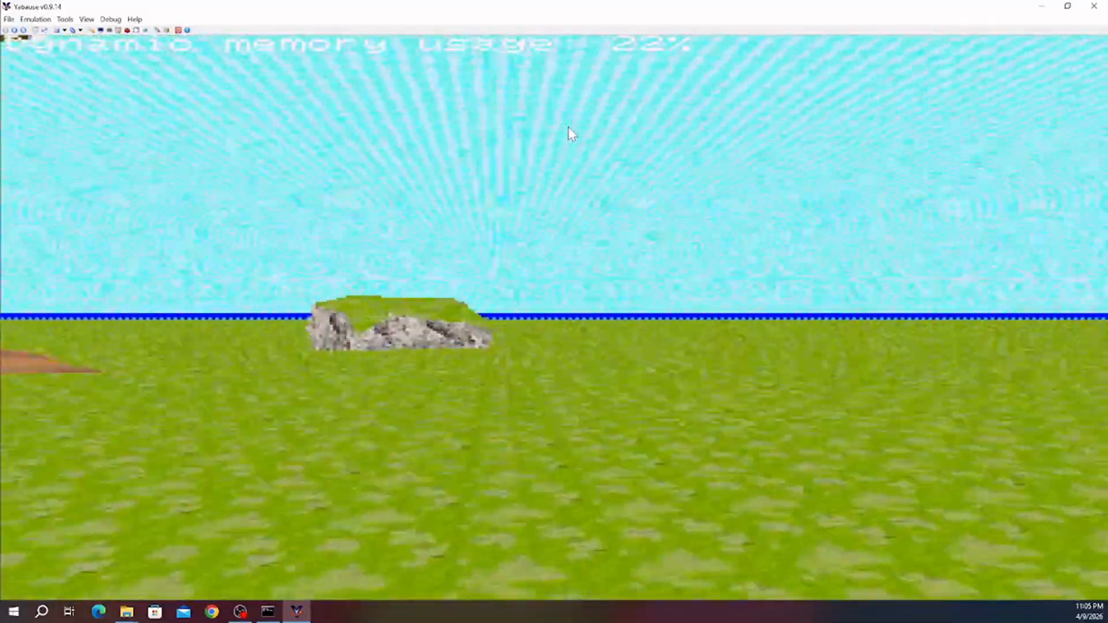
key("Up")
key("Left")
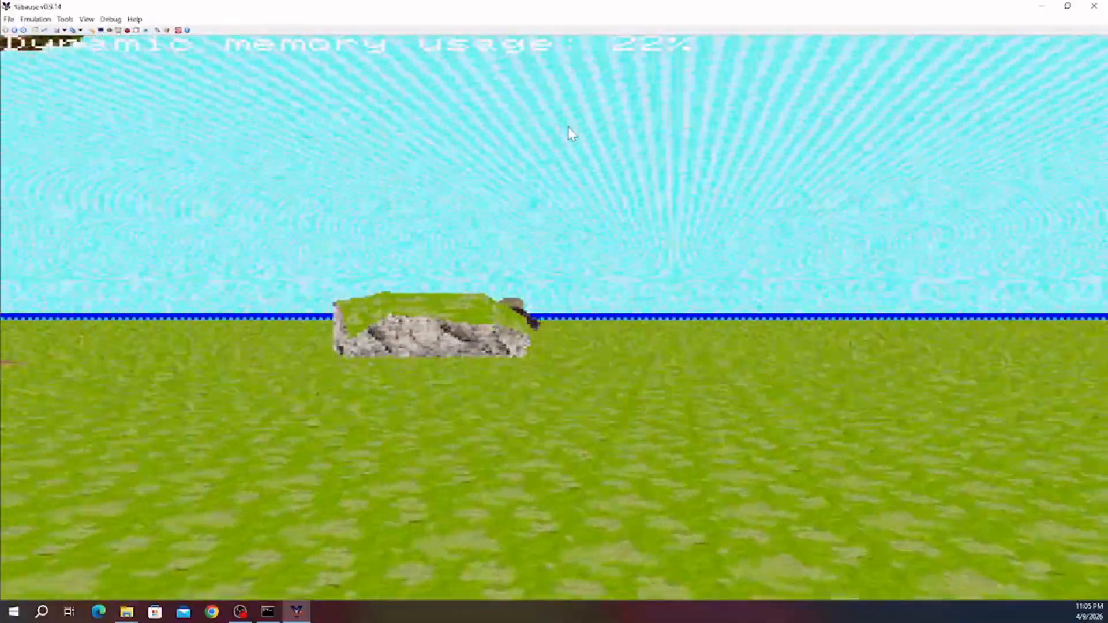
key("Up")
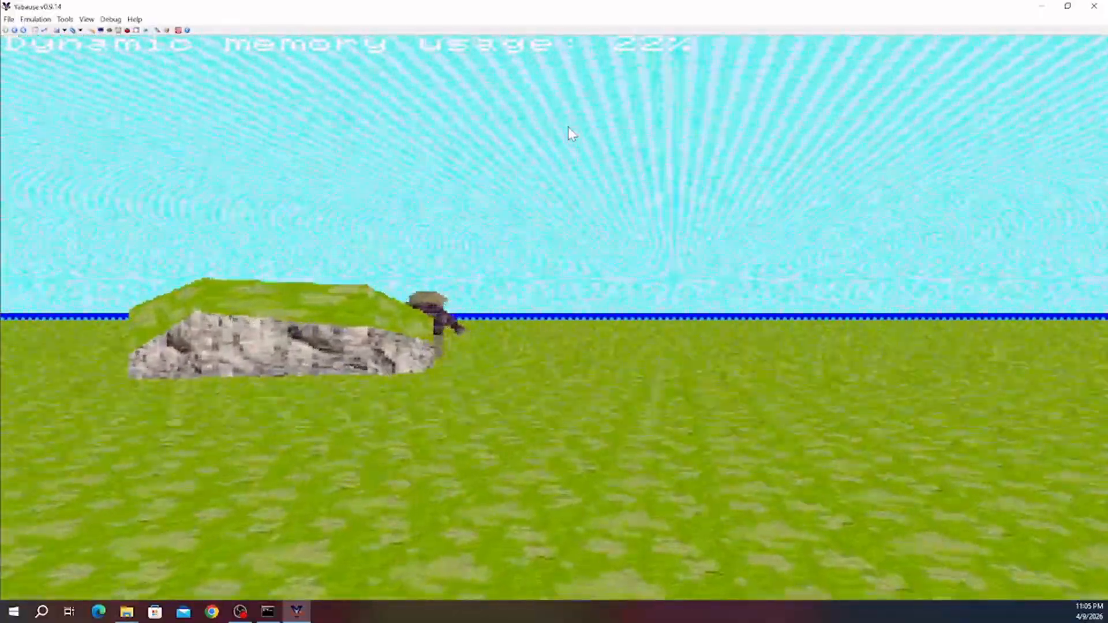
- Look back at the building, tree row and NPCs, stepping forward and backward to check how distant objects are drawn
key("Left")
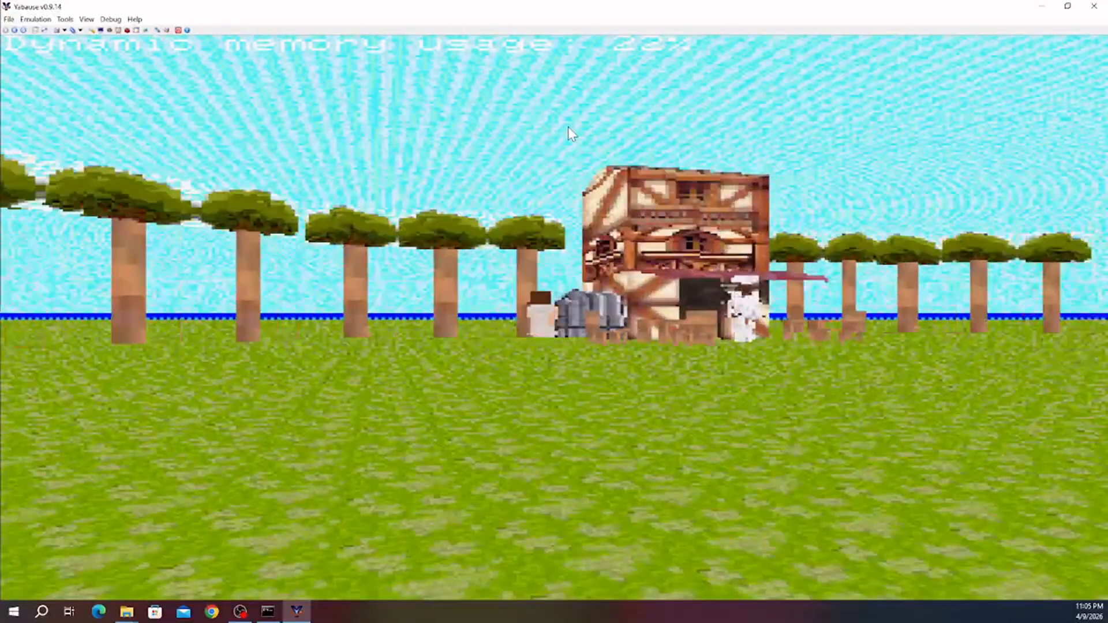
key("Left")
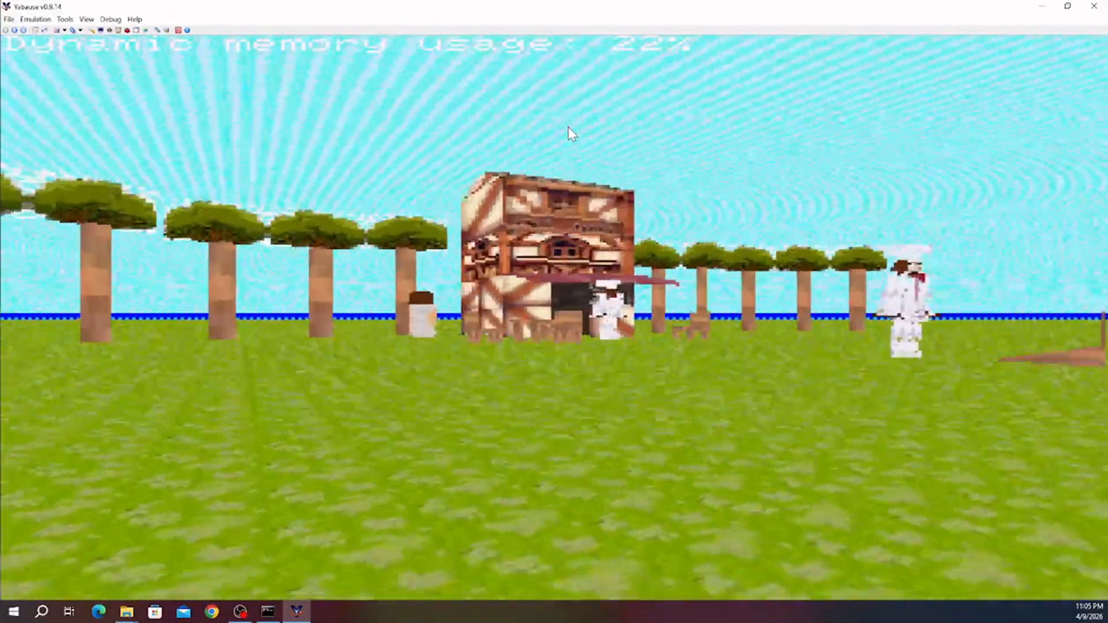
key("Left")
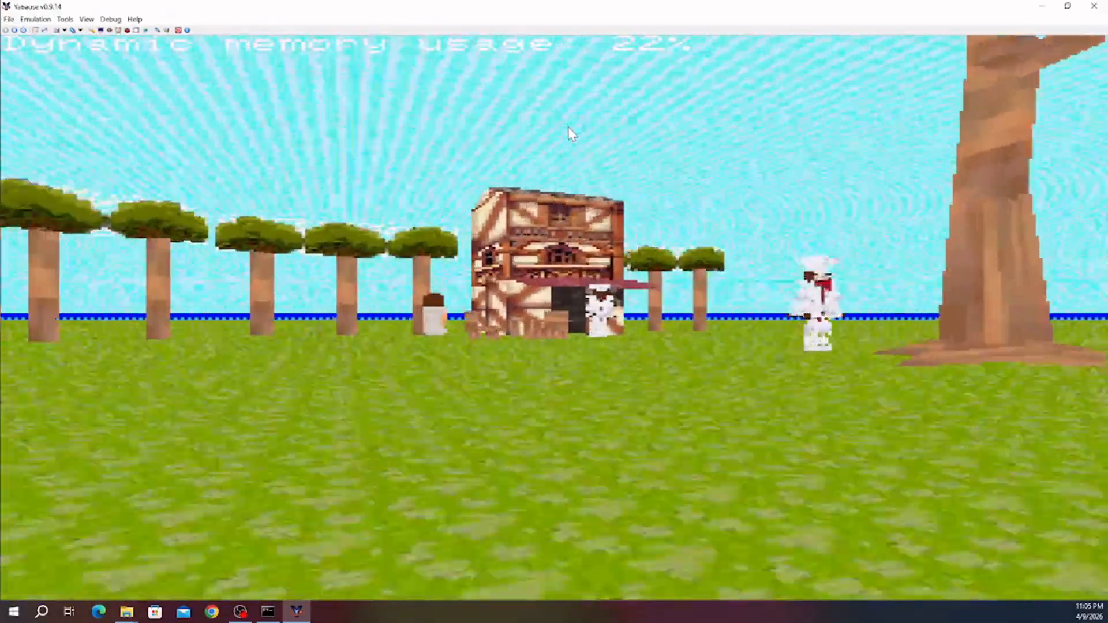
key("Right")
key("Up")
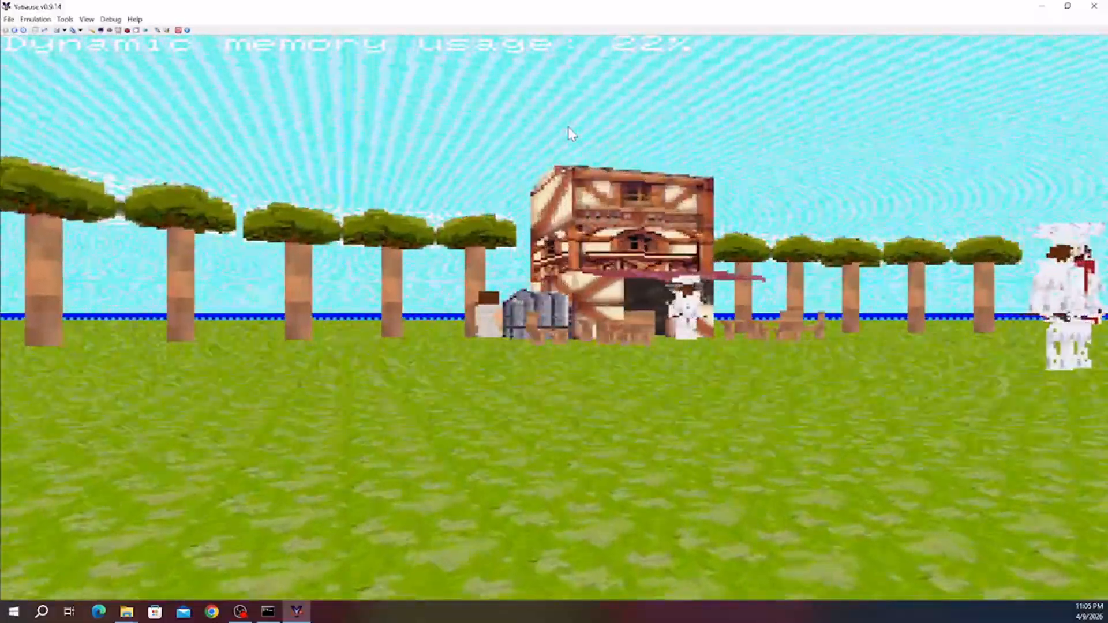
key("Down")
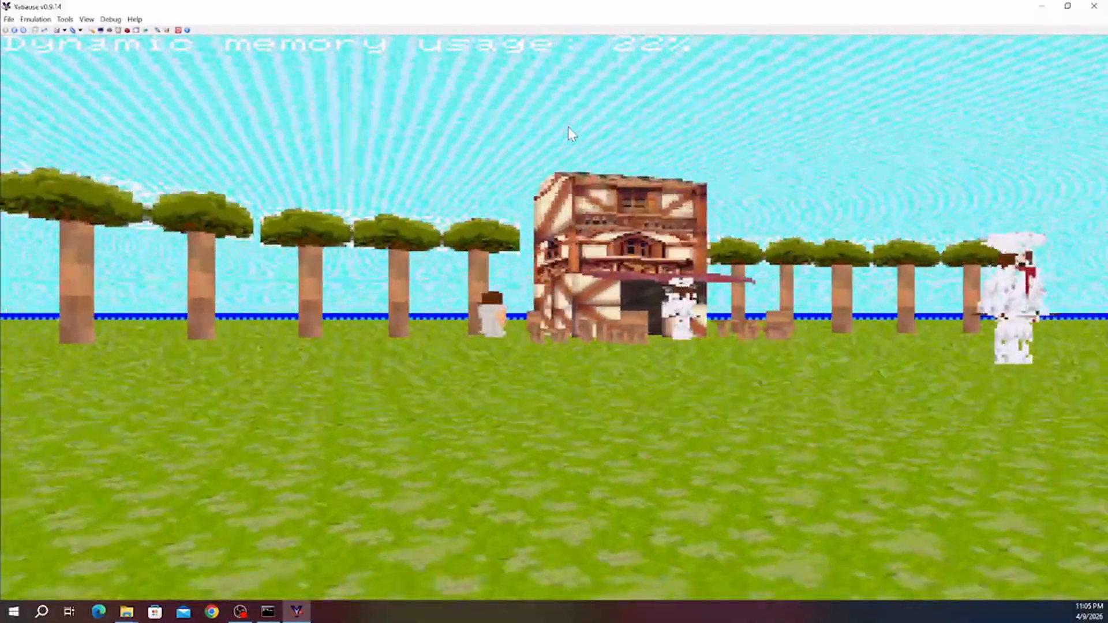
key("Down")
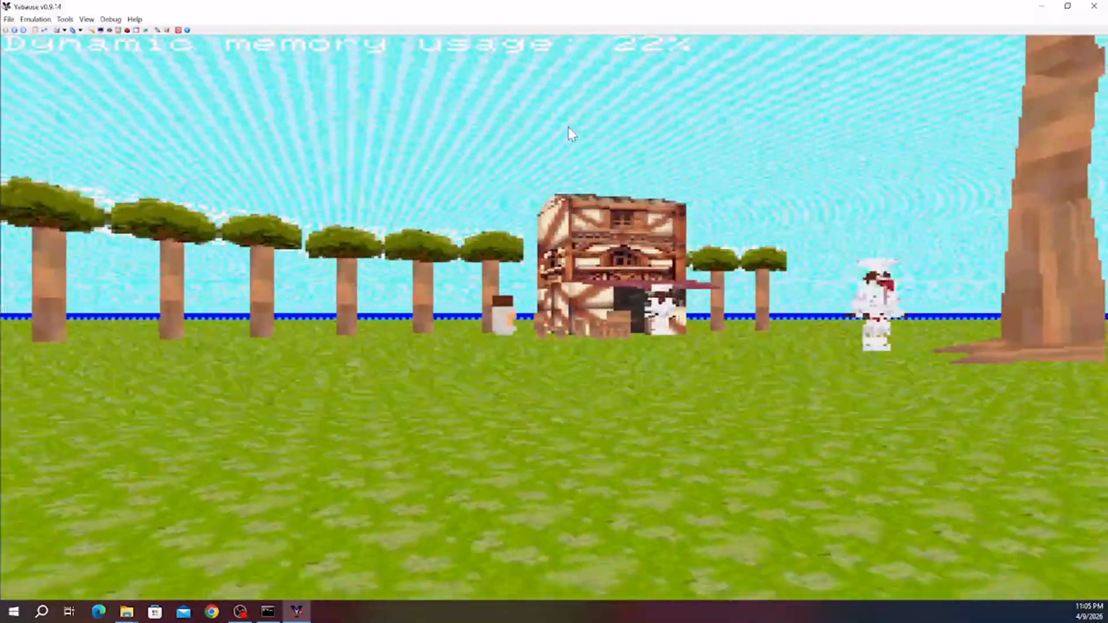
- Back the player away past the grass-topped rock, keeping the building and large tree in view
key("Down")
key("Left")
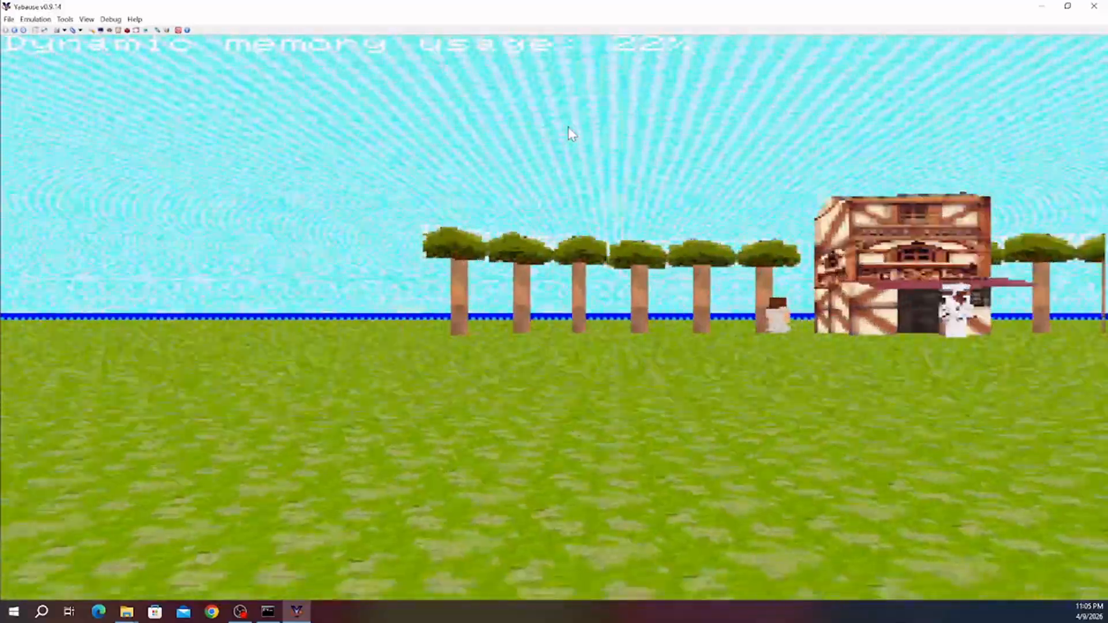
key("Right")
key("Left")
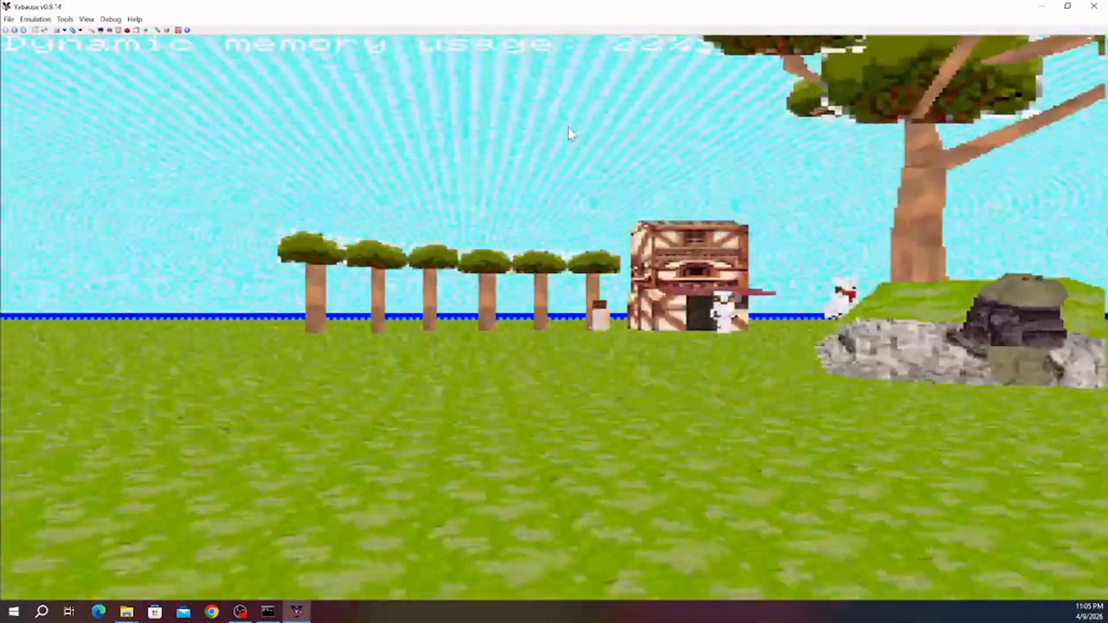
key("Down")
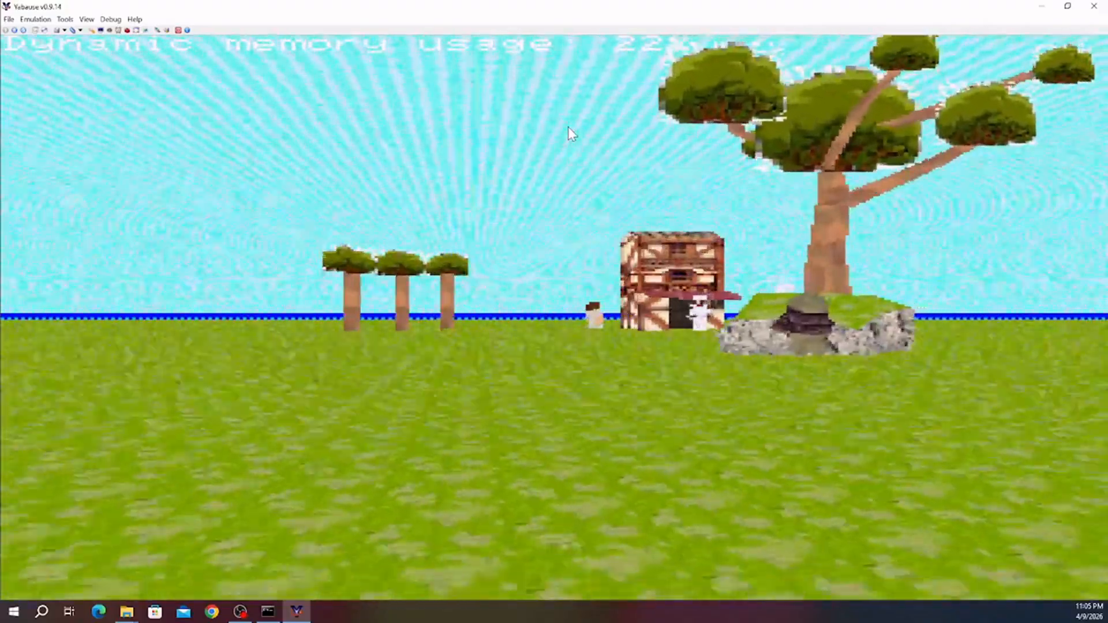
key("Down")
key("Right")
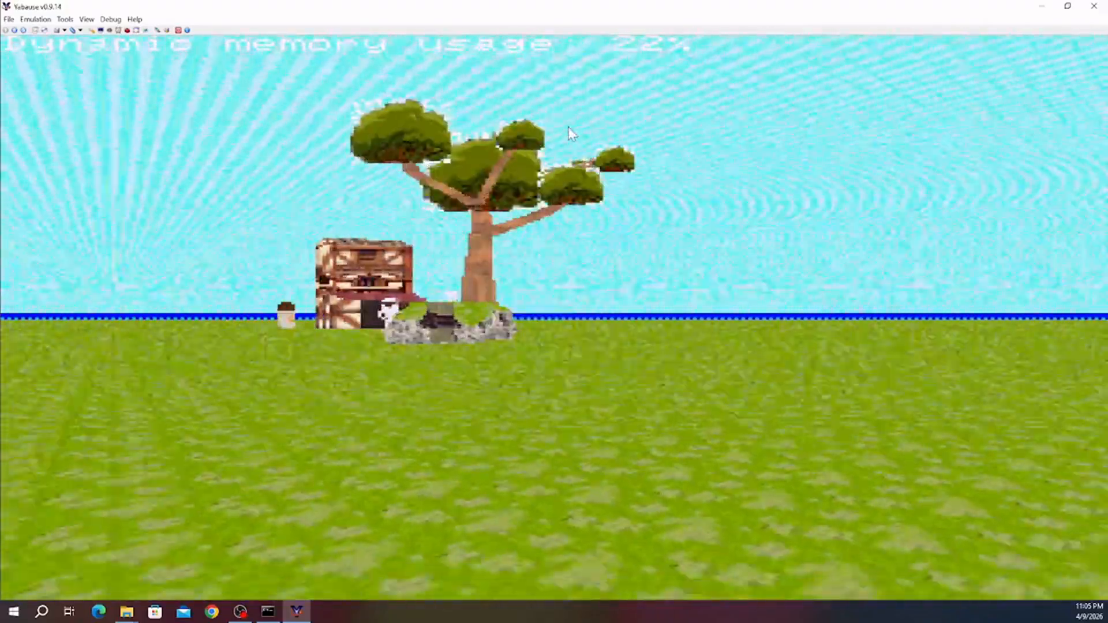
- Retreat far across the open grass and check how the building, large tree and NPCs render at long distance
key("Left")
key("Left")
key("Down")
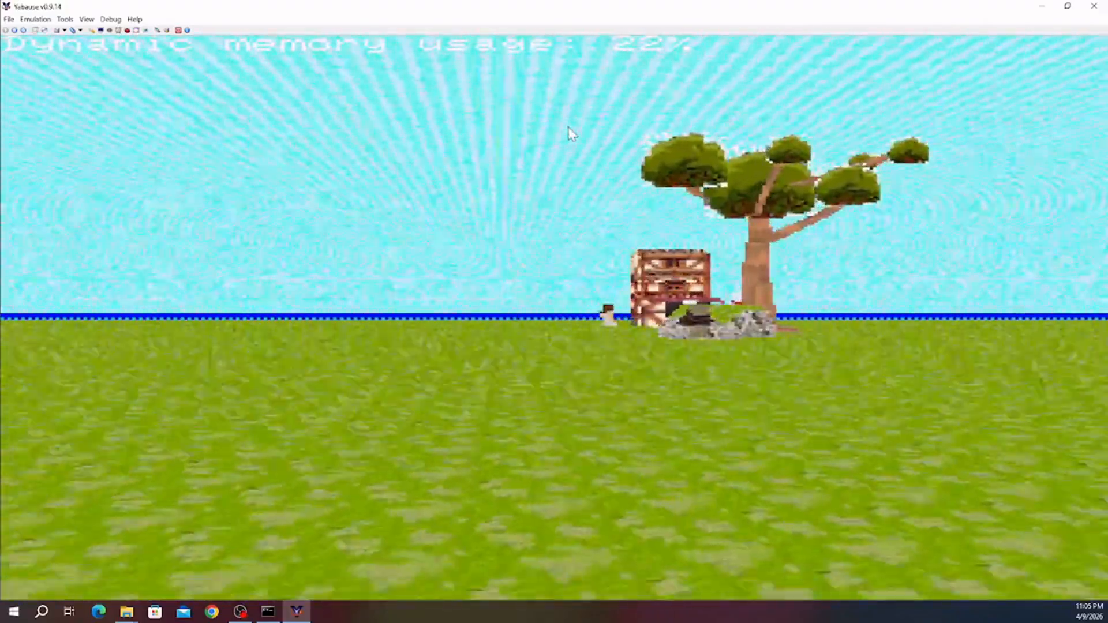
key("Right")
key("Left")
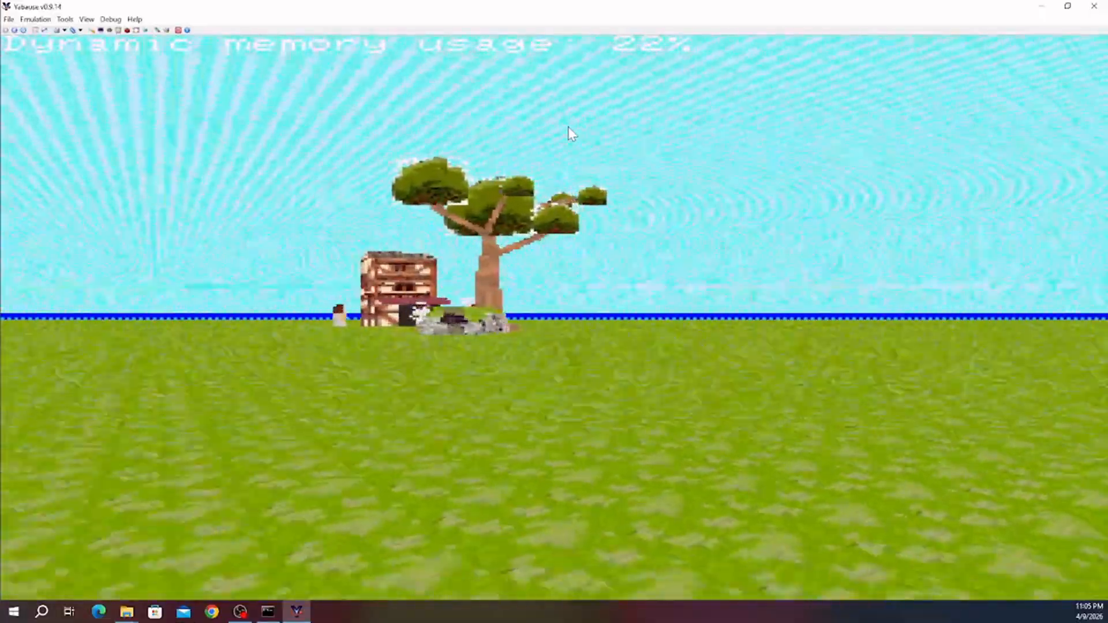
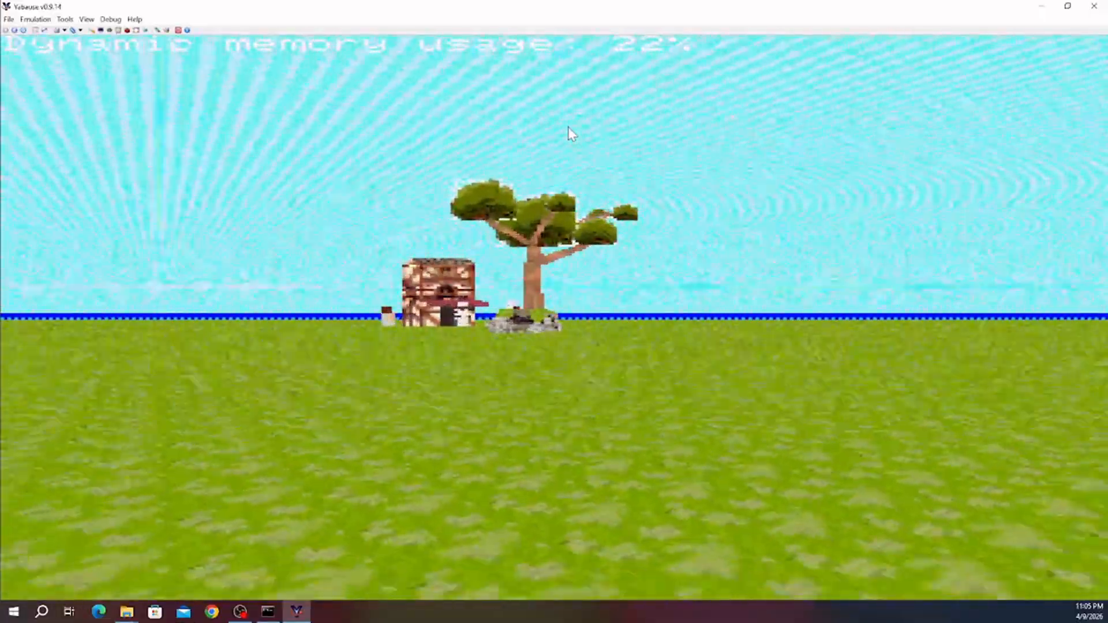
key("Left")
key("Right")
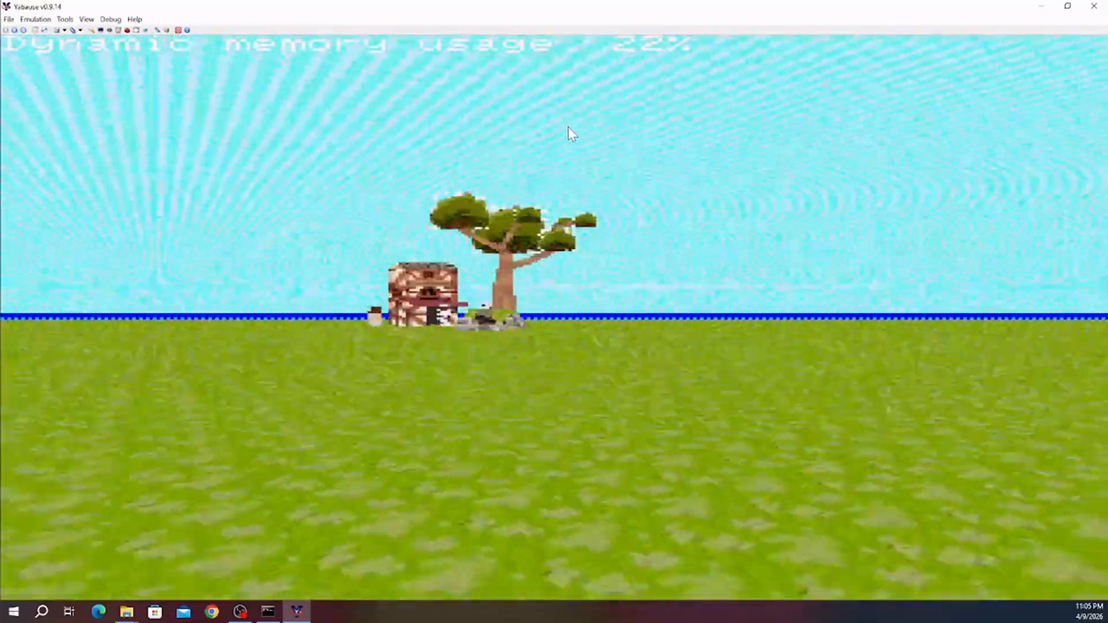
key("Left")
key("Right")
key("Left")
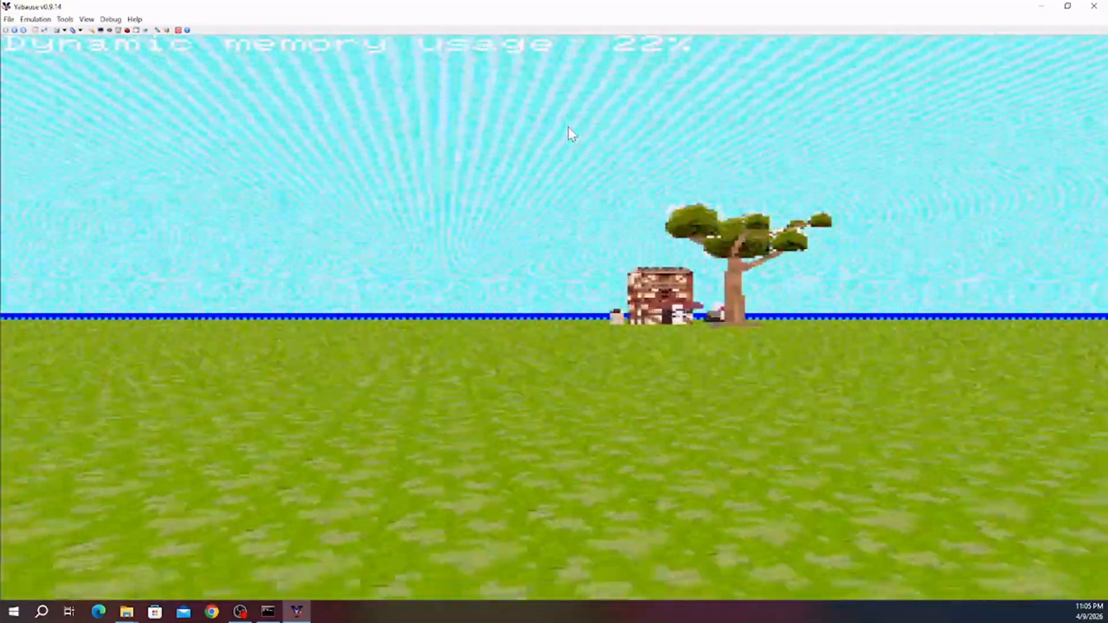
key("Right")
key("Left")
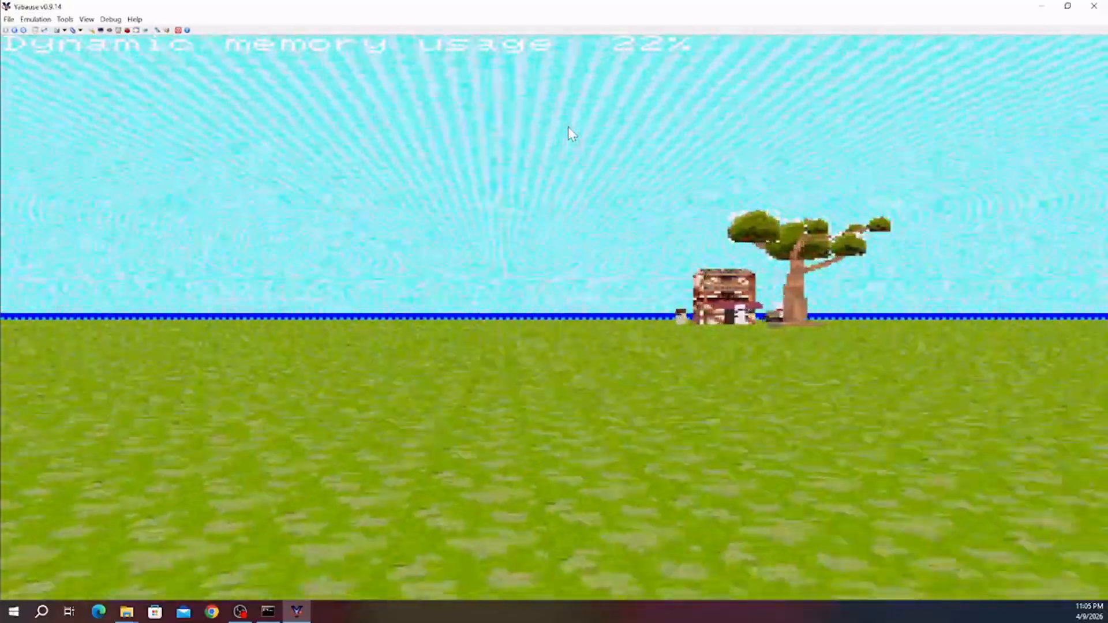
key("Right")
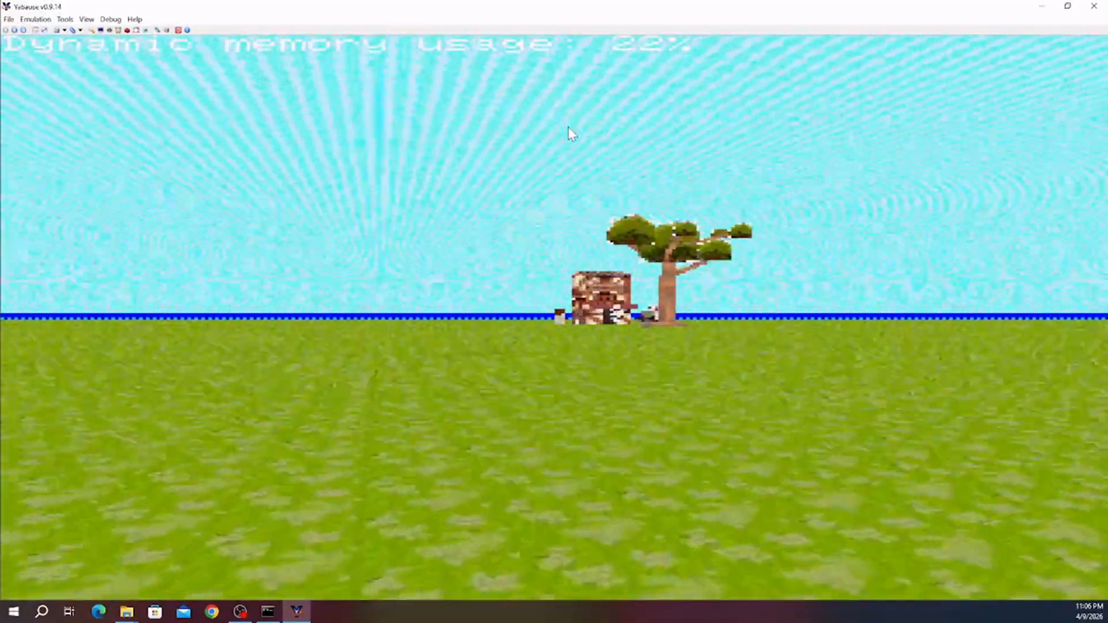
- Walk back toward the building and large tree, checking how the distant objects and NPCs are drawn during the approach
key("Right")
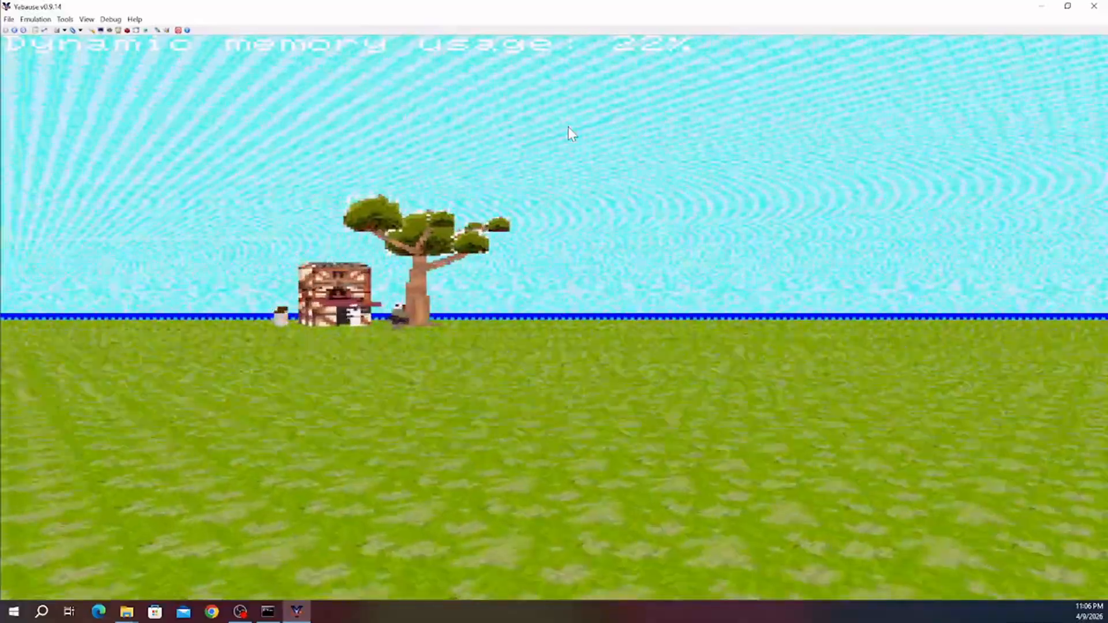
key("Left")
key("Right")
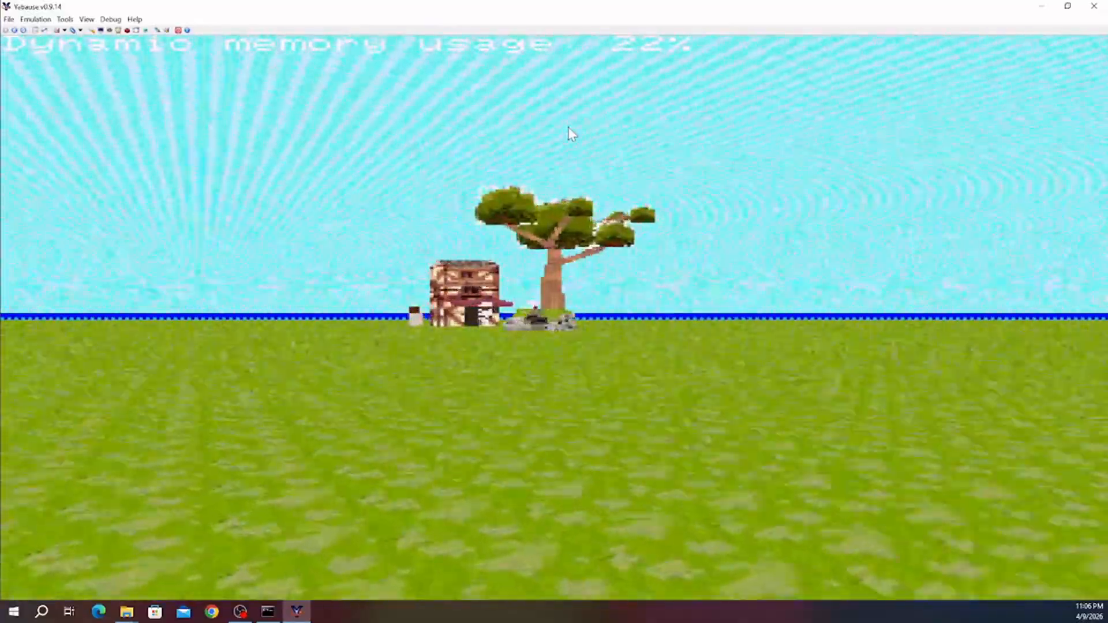
key("Right")
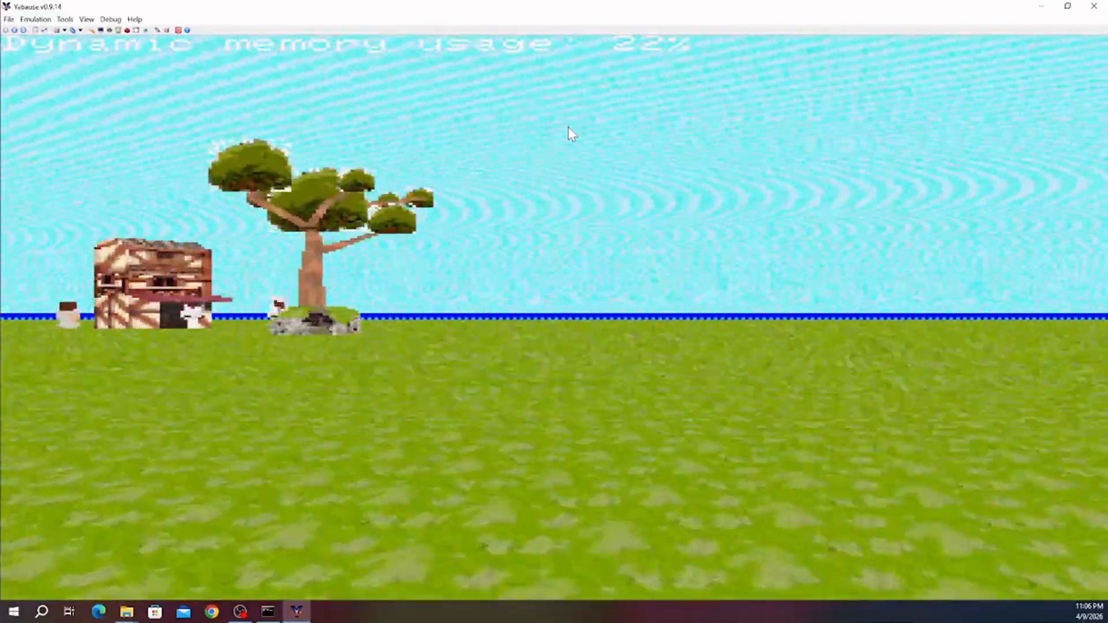
key("Right")
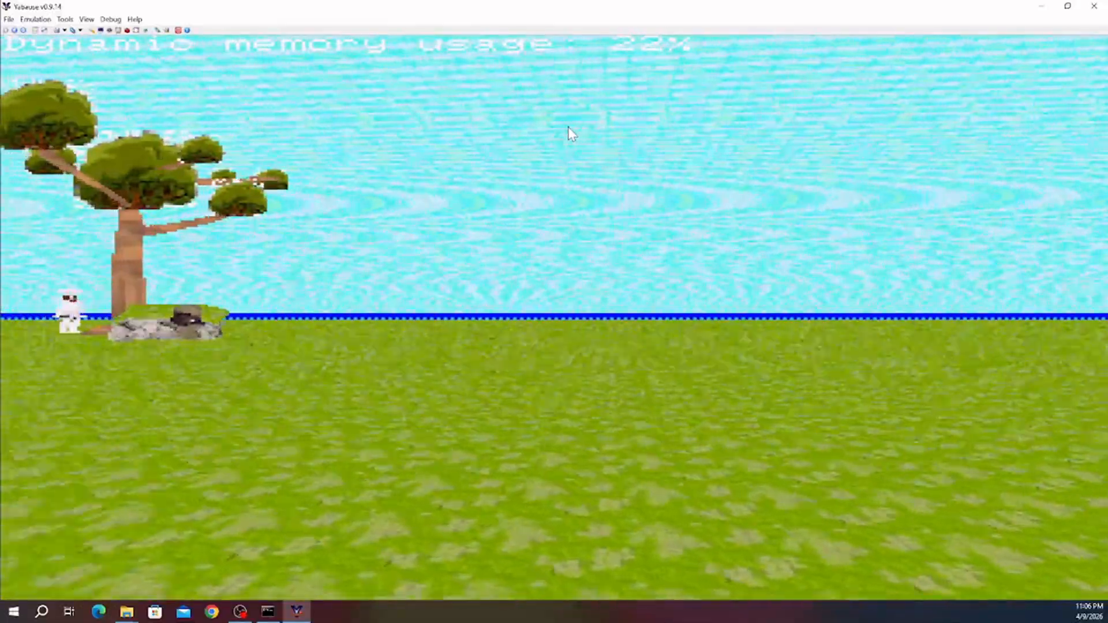
- Turn between the grass-topped rock, large tree and building while moving closer, comparing how each is drawn
key("Left")
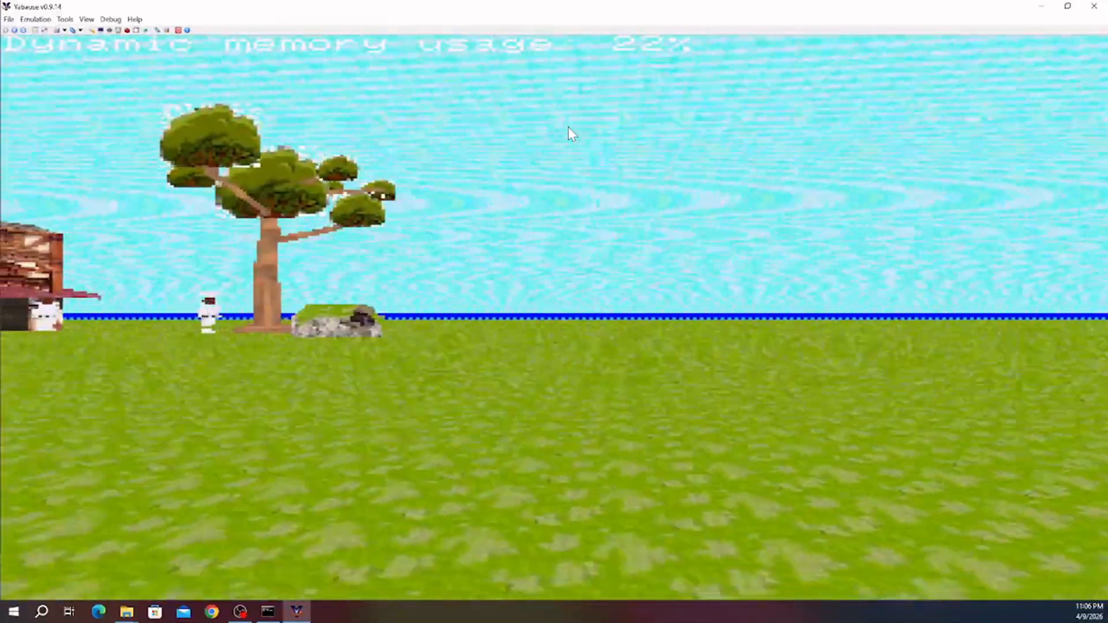
key("Left")
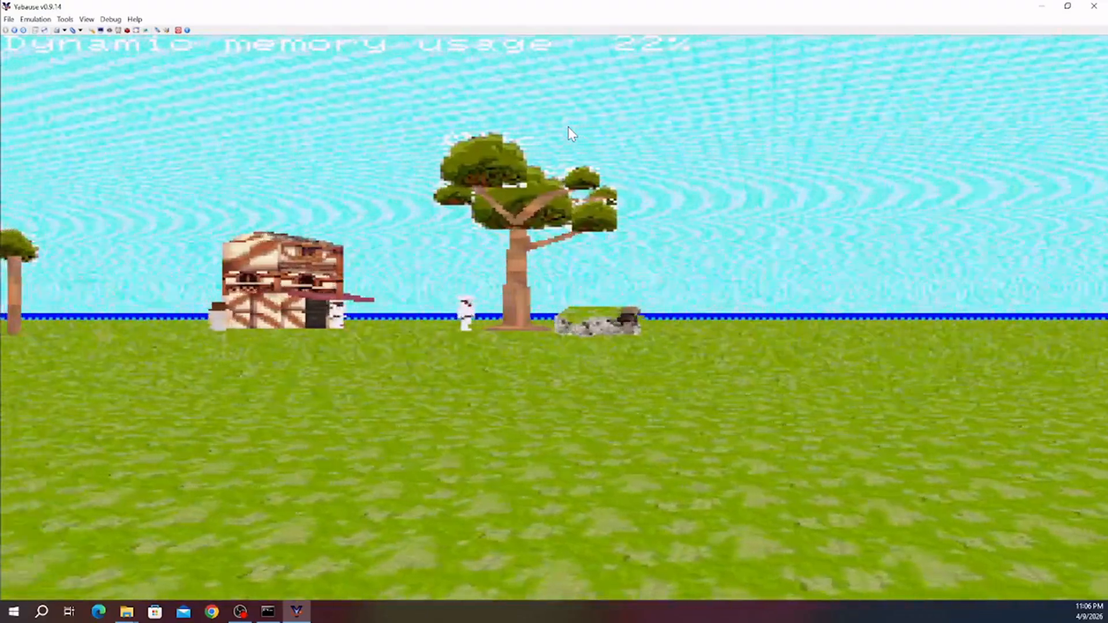
key("Right")
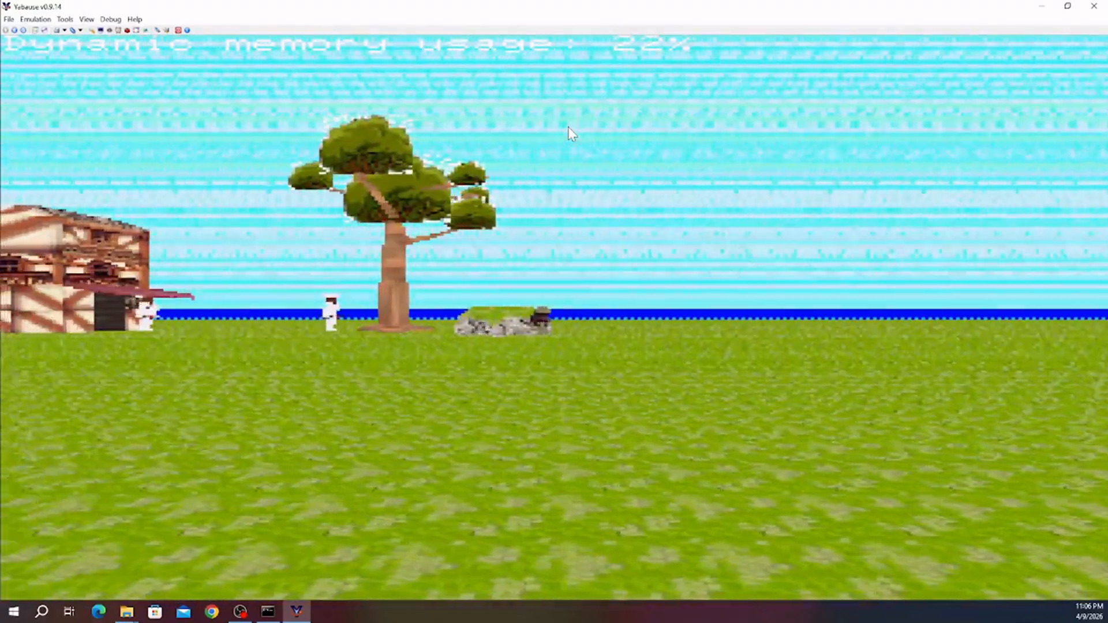
key("Left")
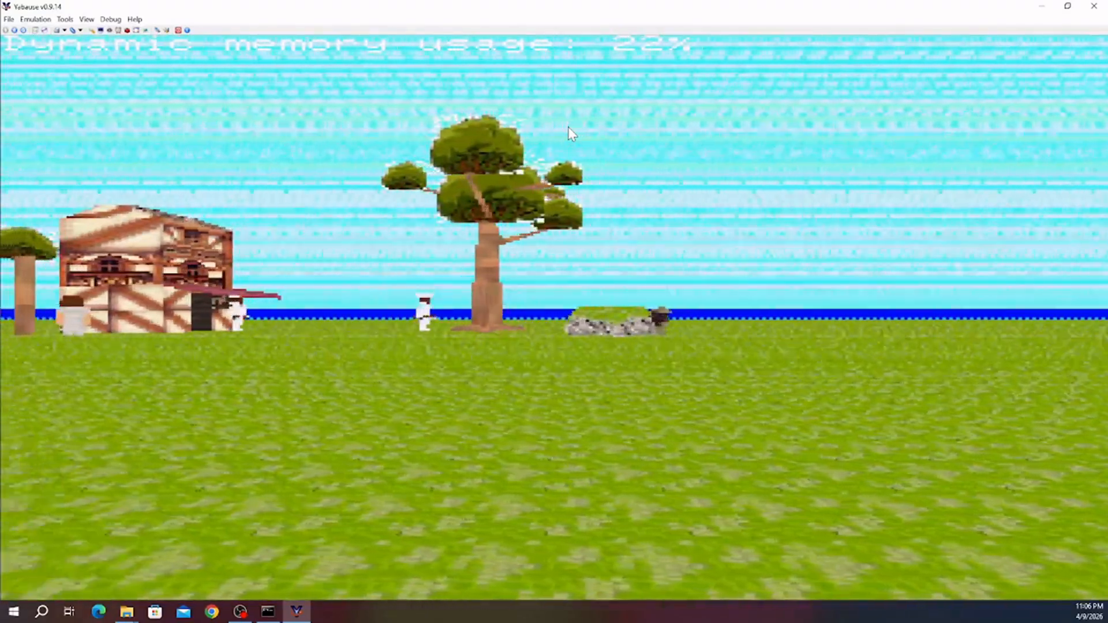
key("Left")
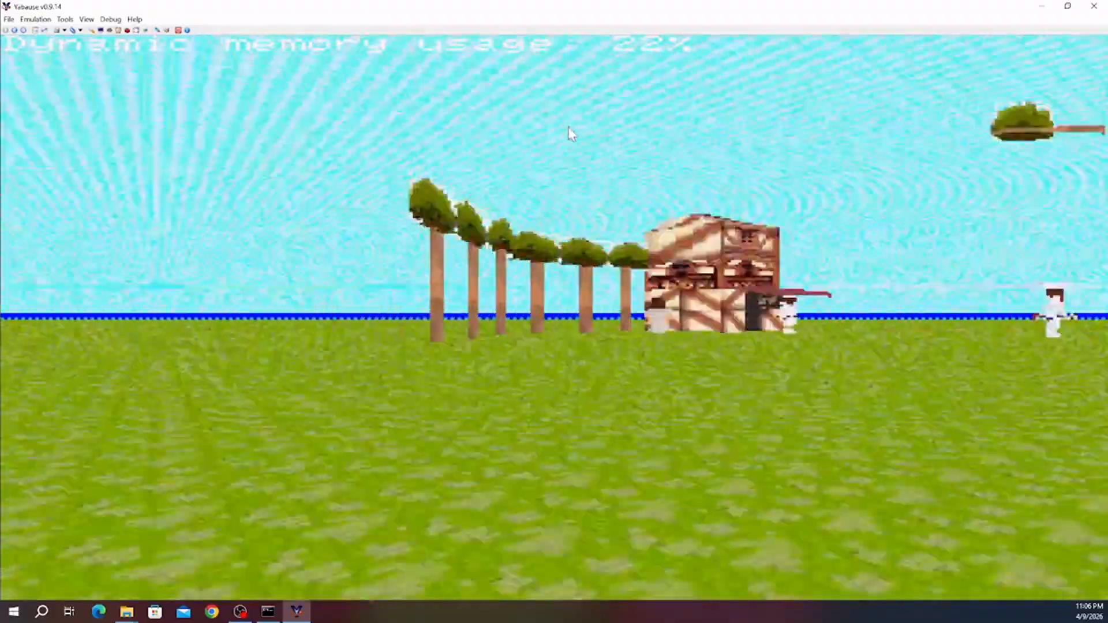
- Approach the row of tall trees beside the building and check how the trees and nearby NPCs render
key("Left")
key("Up")
key("Right")
key("Left")
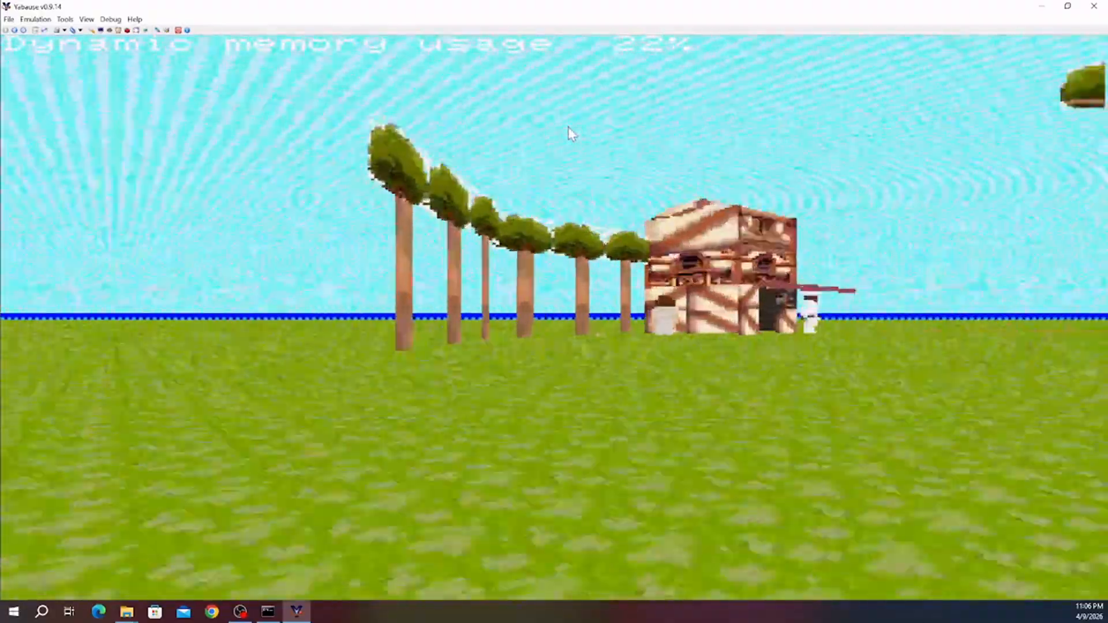
key("Left")
key("Right")
key("Up")
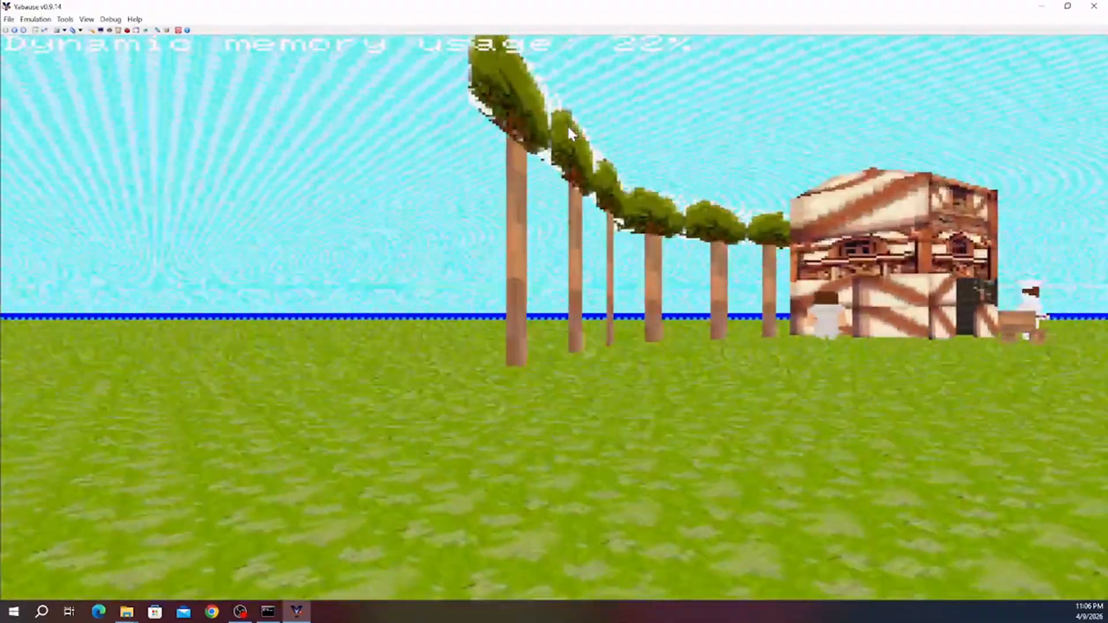
- Look across to the grass-topped rock, and view the building, NPCs and large tree from behind the tree row
key("Right")
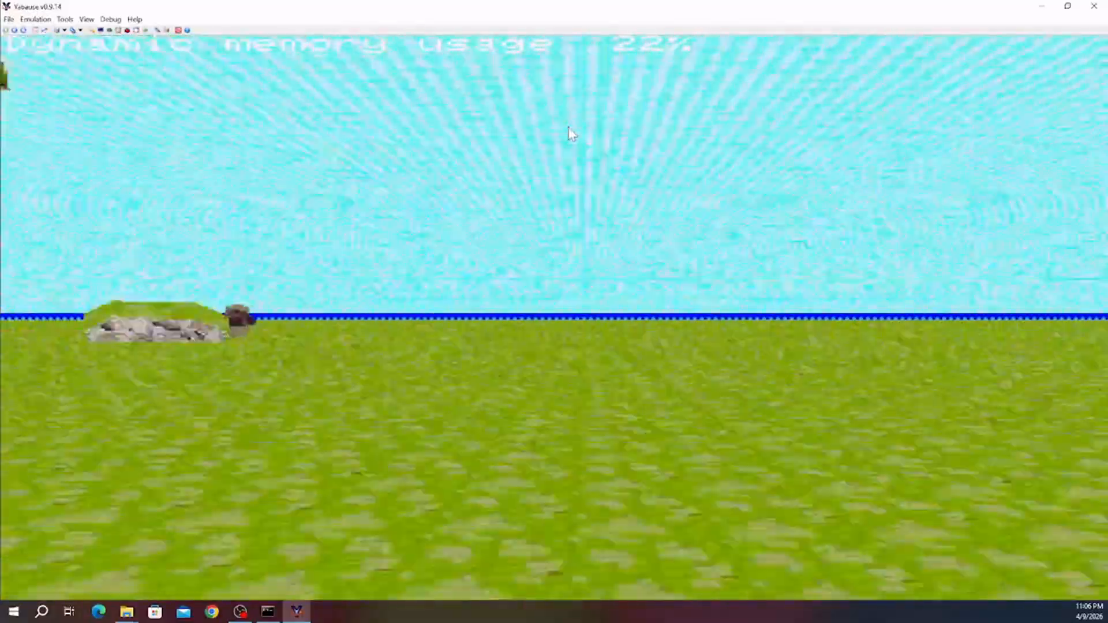
key("Left")
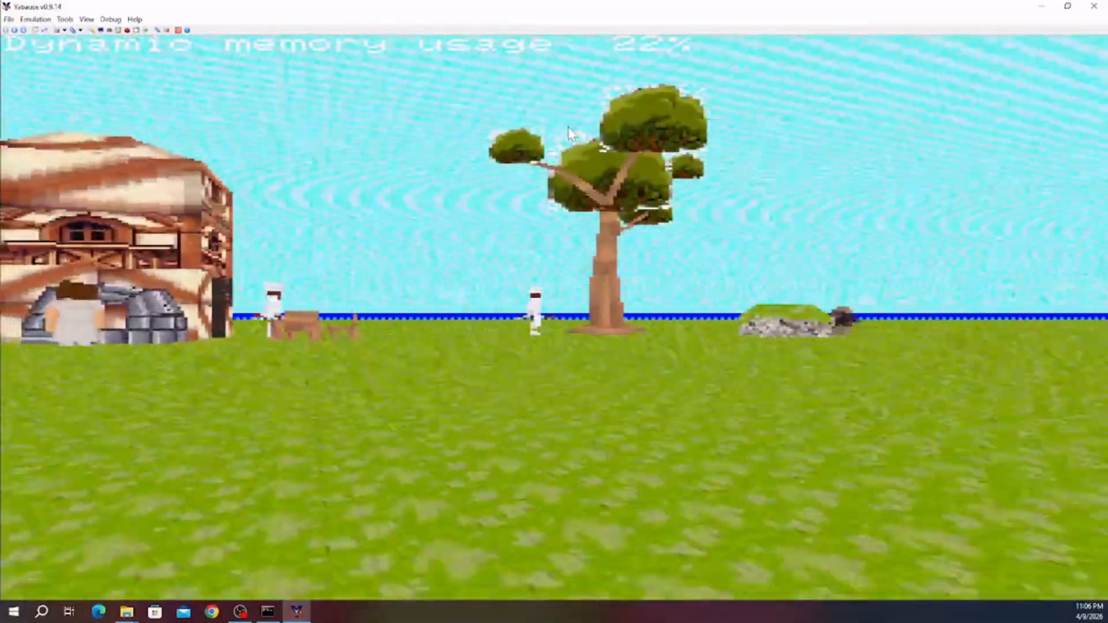
key("Up")
key("Left")
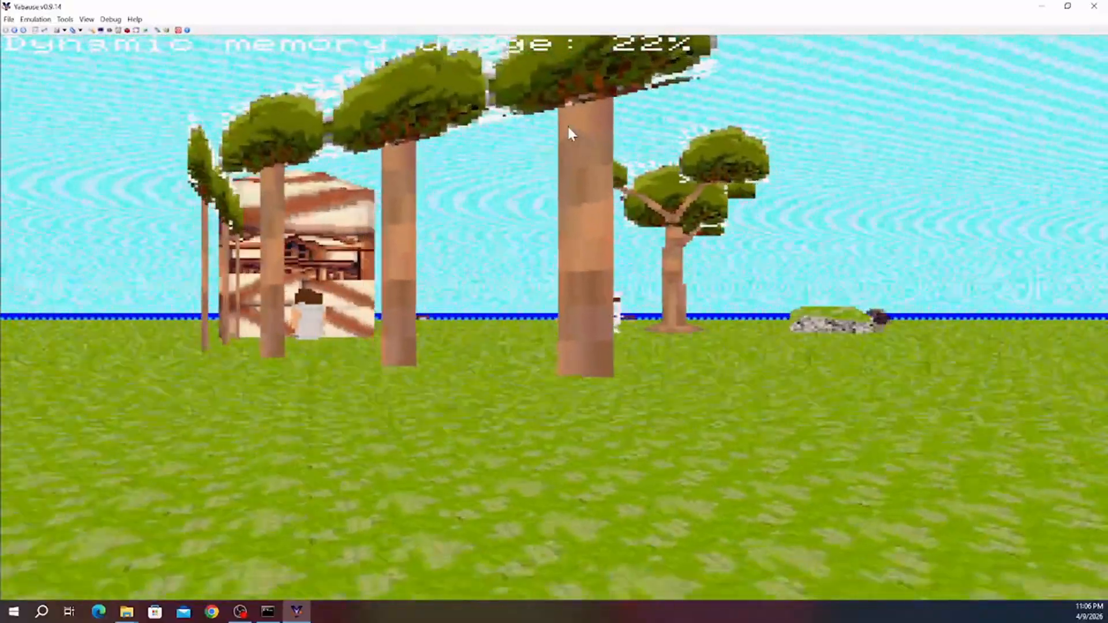
key("Right")
key("Up")
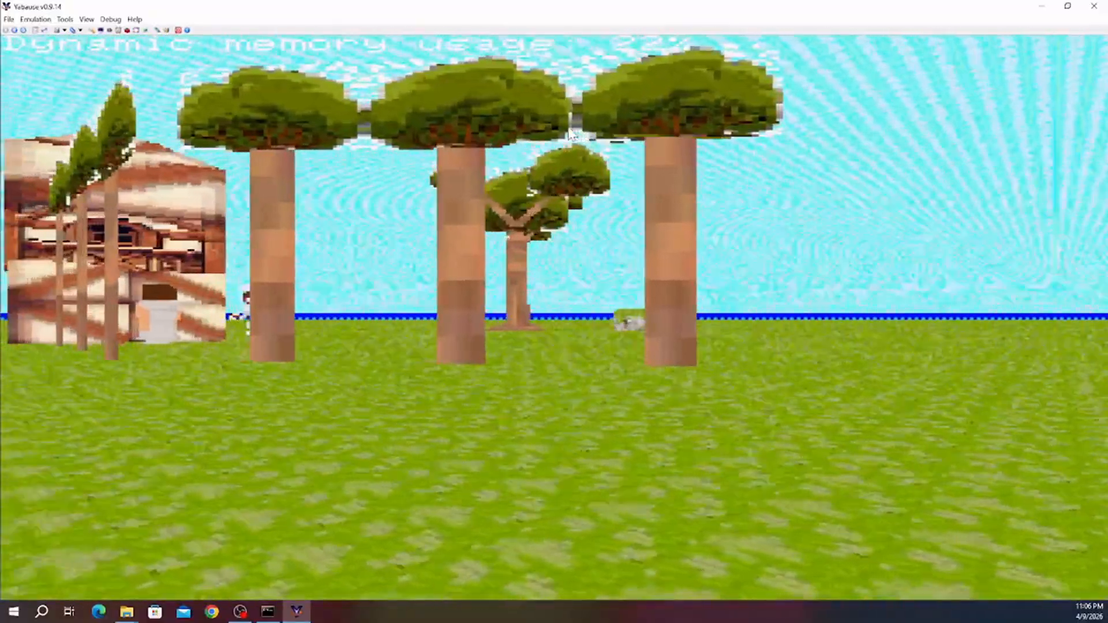
key("Left")
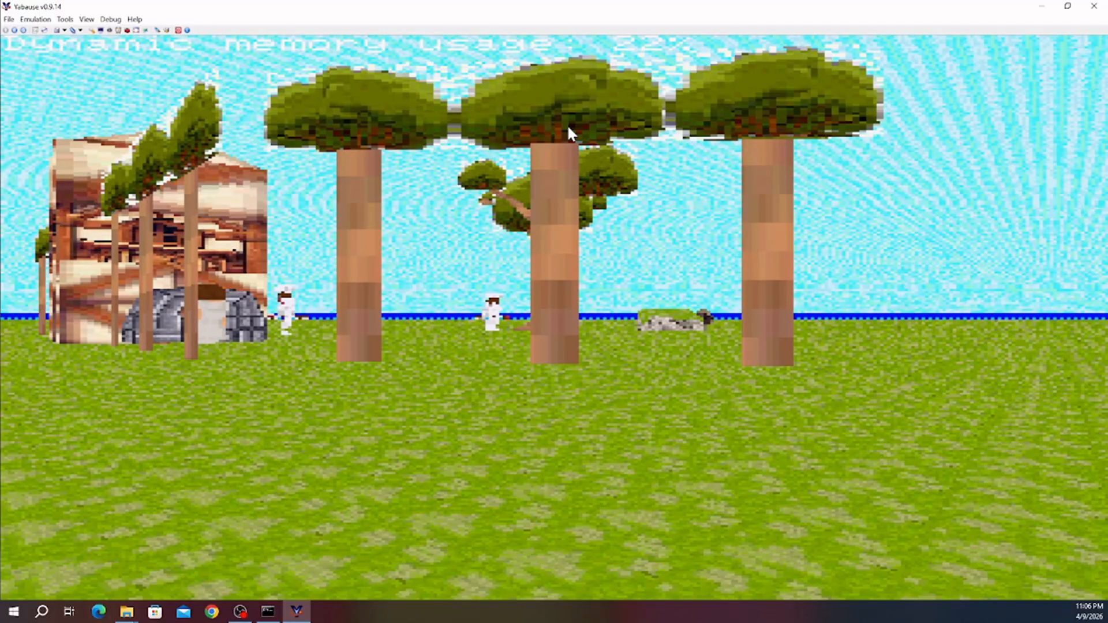
- Walk toward the large tree, bringing the market stall, its NPCs and the small tree groups into view
key("Right")
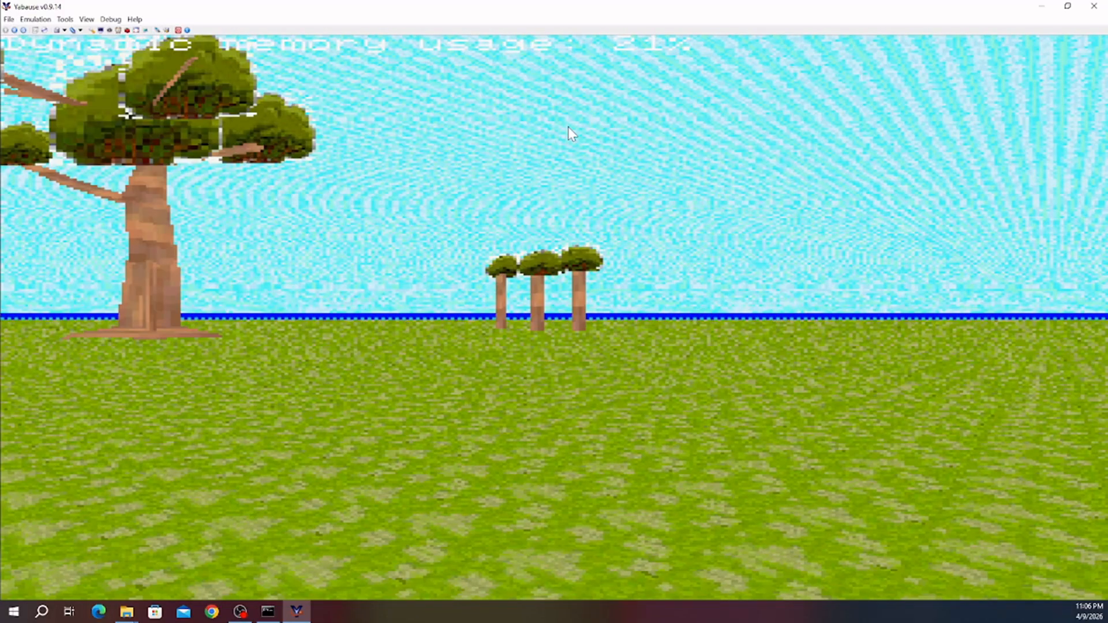
key("Up")
key("Left")
key("Right")
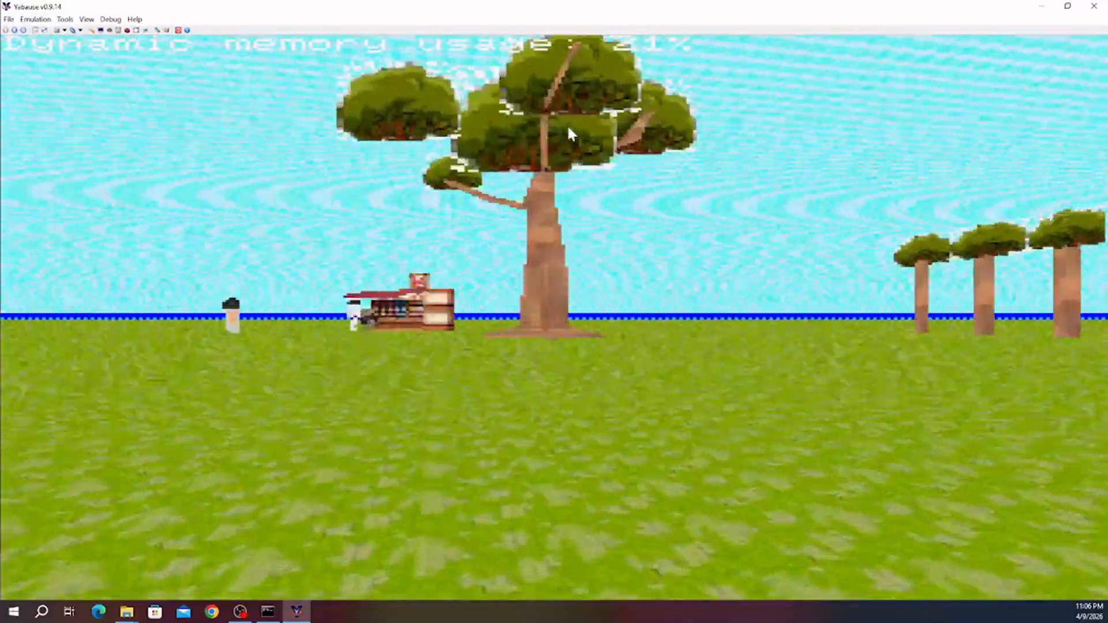
key("Up")
key("Left")
key("Right")
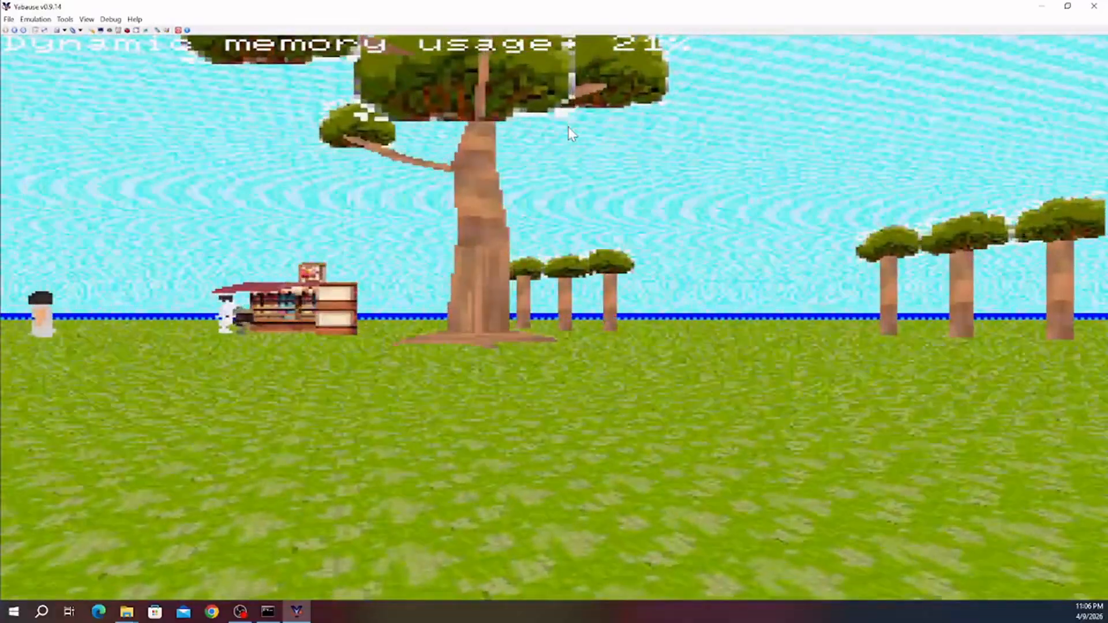
- Step backward and forward in front of the large tree to check the drawing distance of the stall and small trees
key("Down")
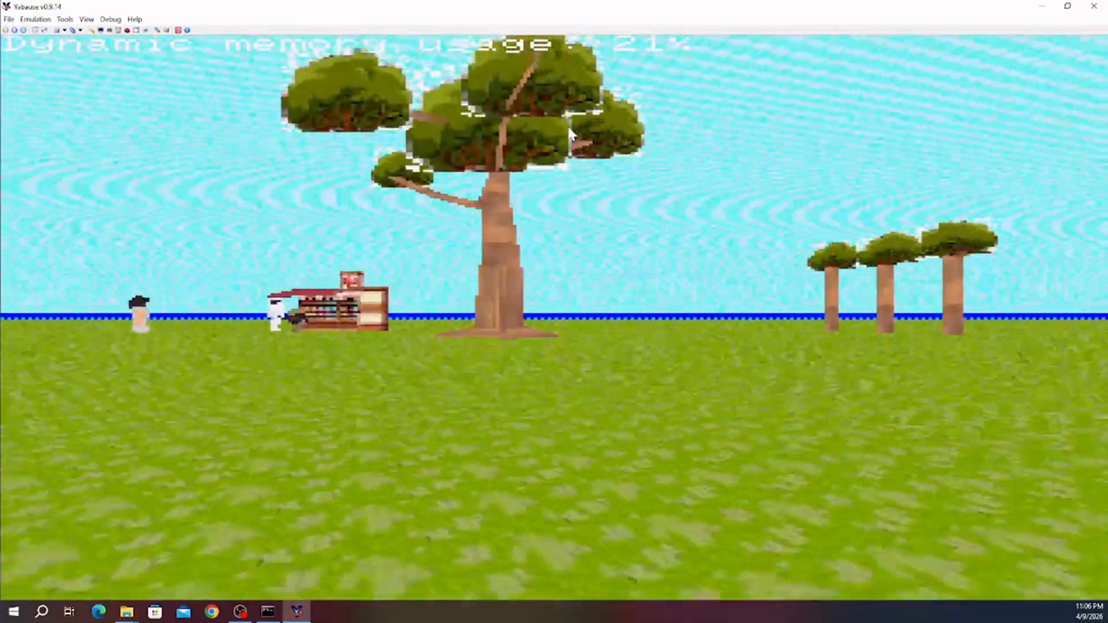
key("Left")
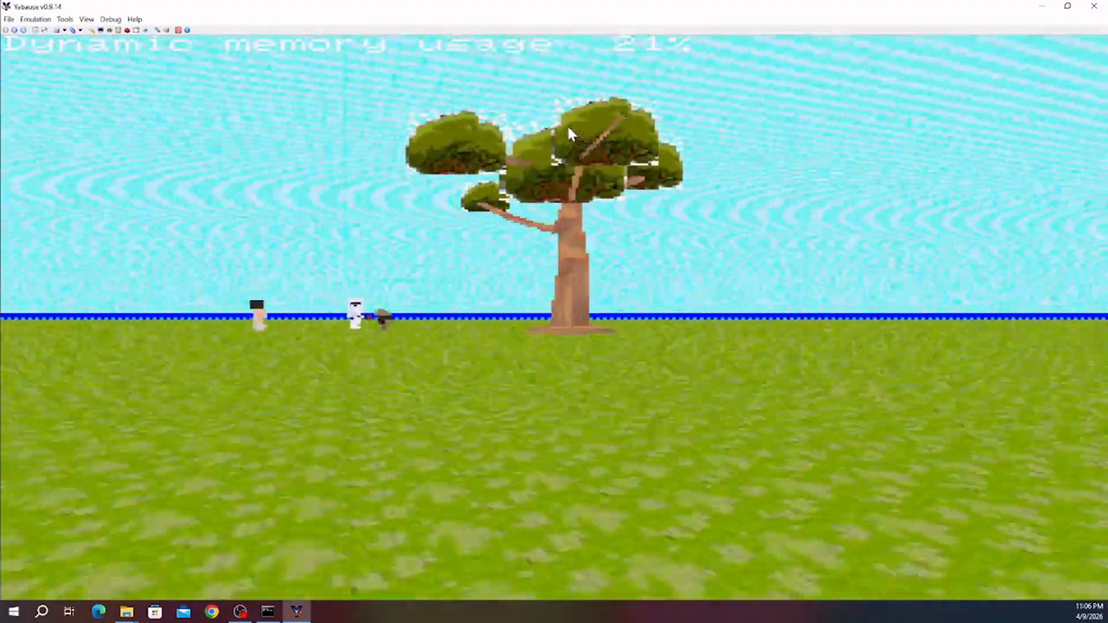
key("Left")
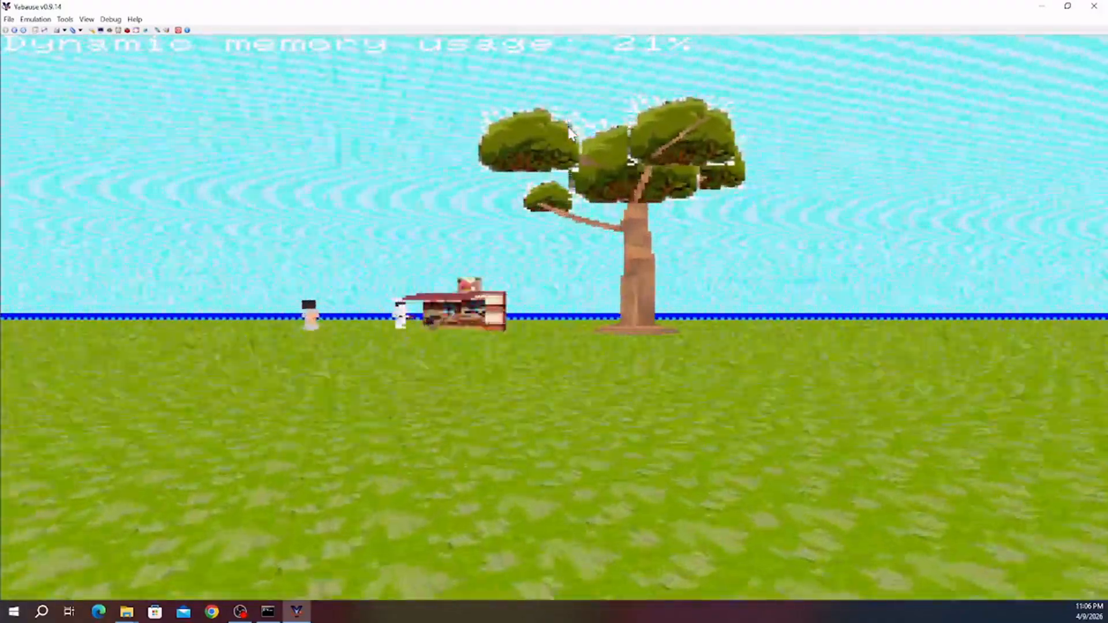
key("Up")
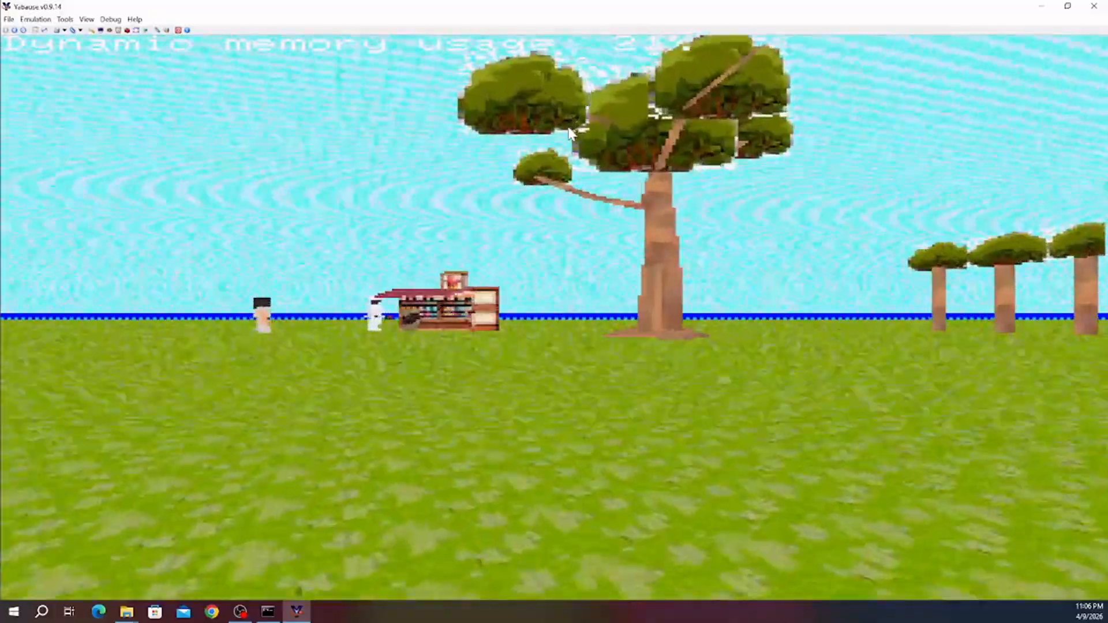
key("Down")
key("Left")
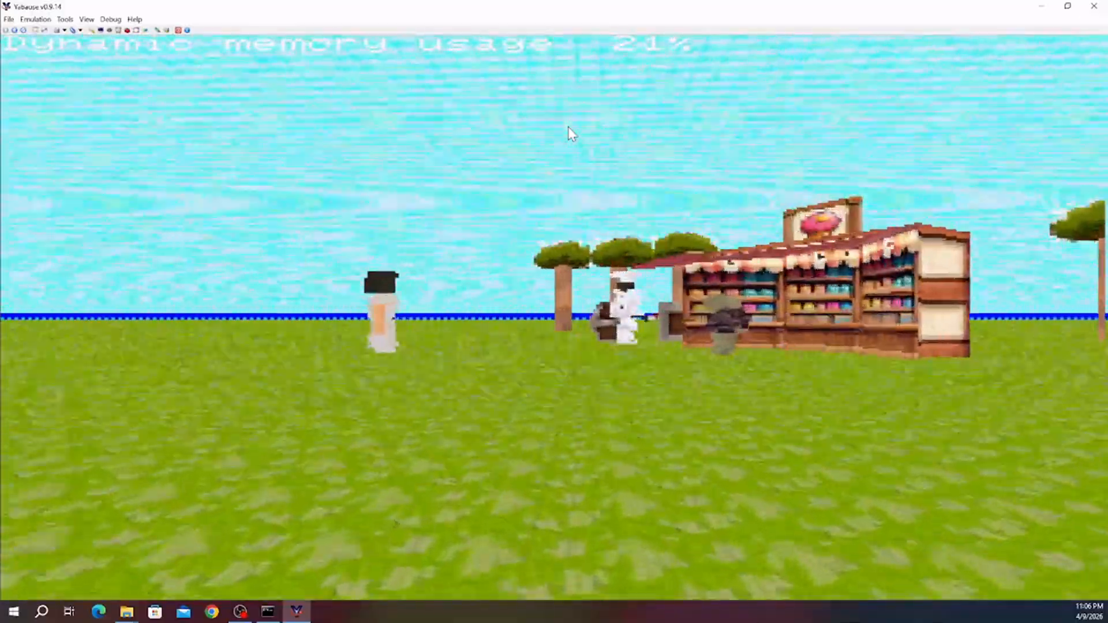
- Approach the donut-sign market stall and inspect its shelves and the frog NPC in front of it
key("Up")
key("Right")
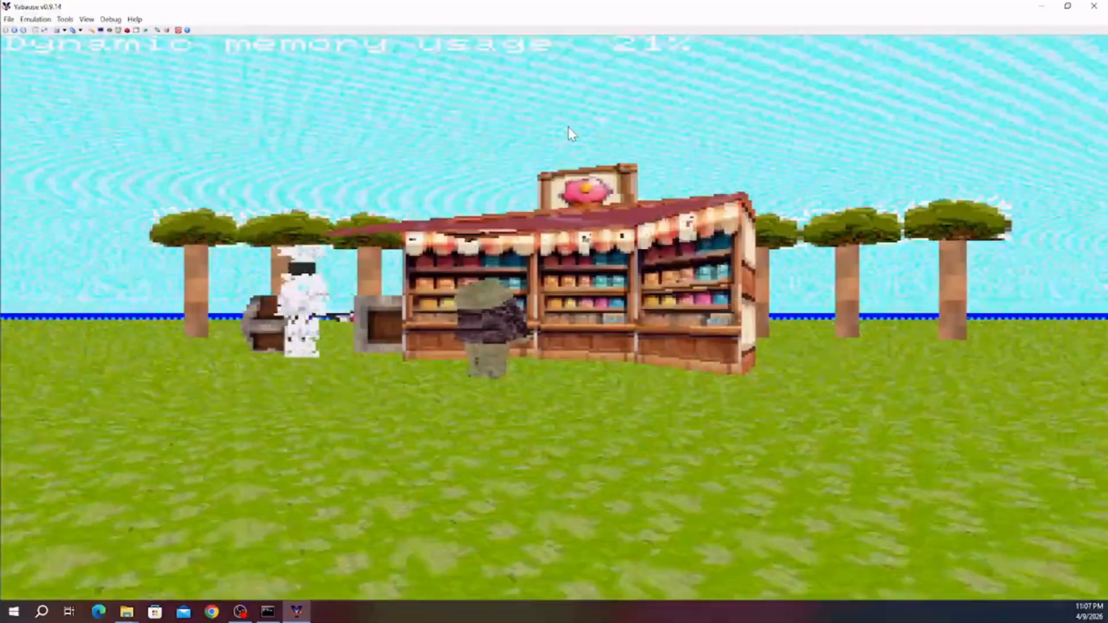
key("Left")
key("Right")
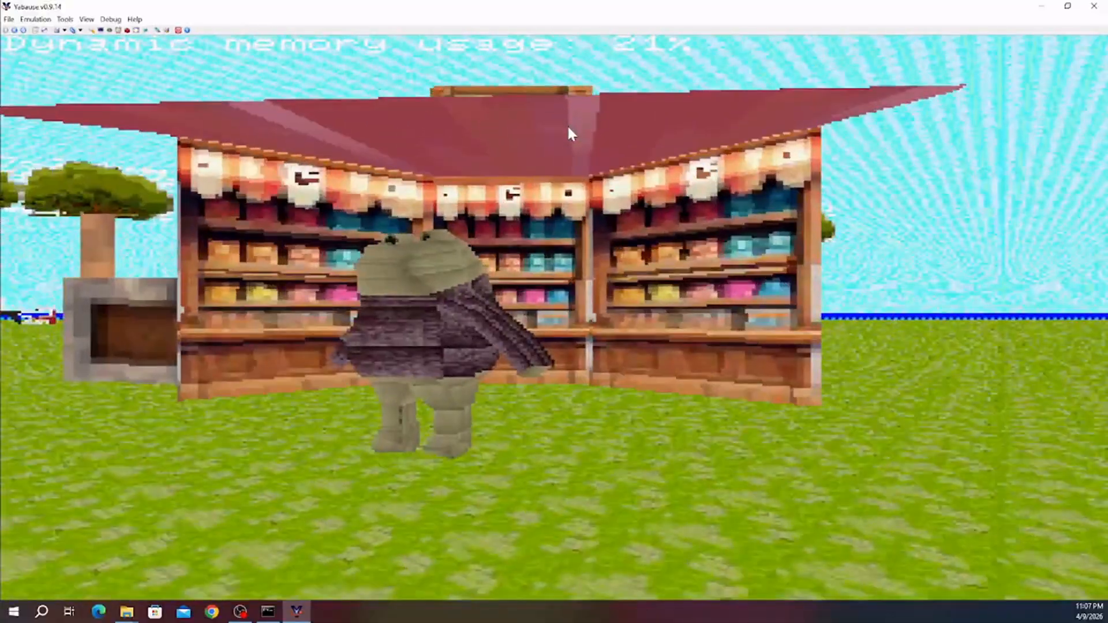
key("Left")
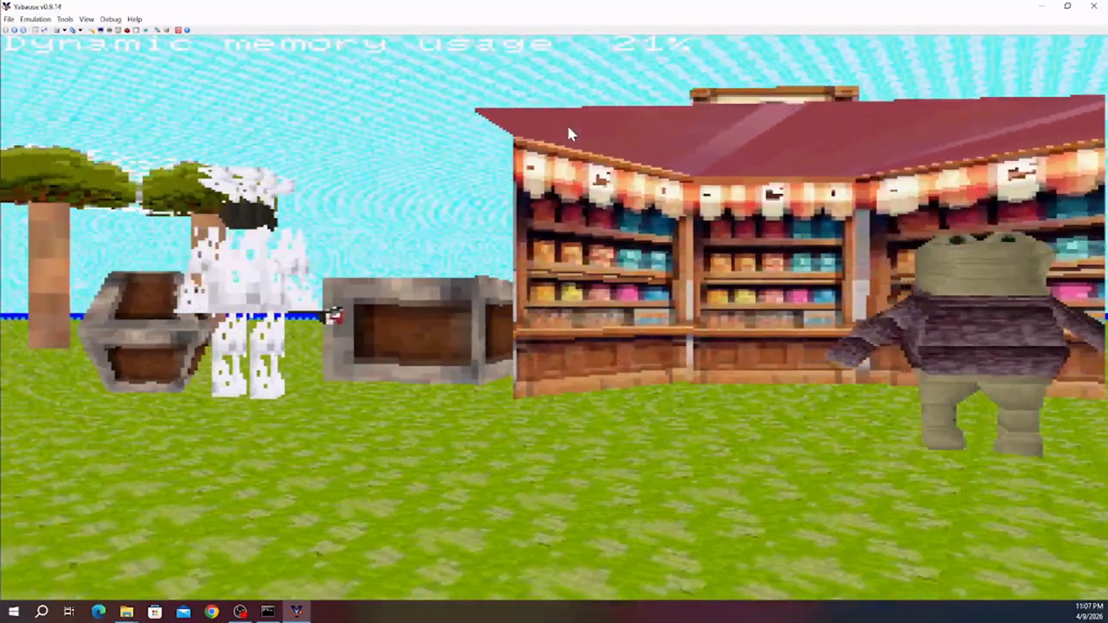
- Move around the white-clad NPC and the wooden barrels and crates beside the stall
key("Right")
key("Left")
key("Left")
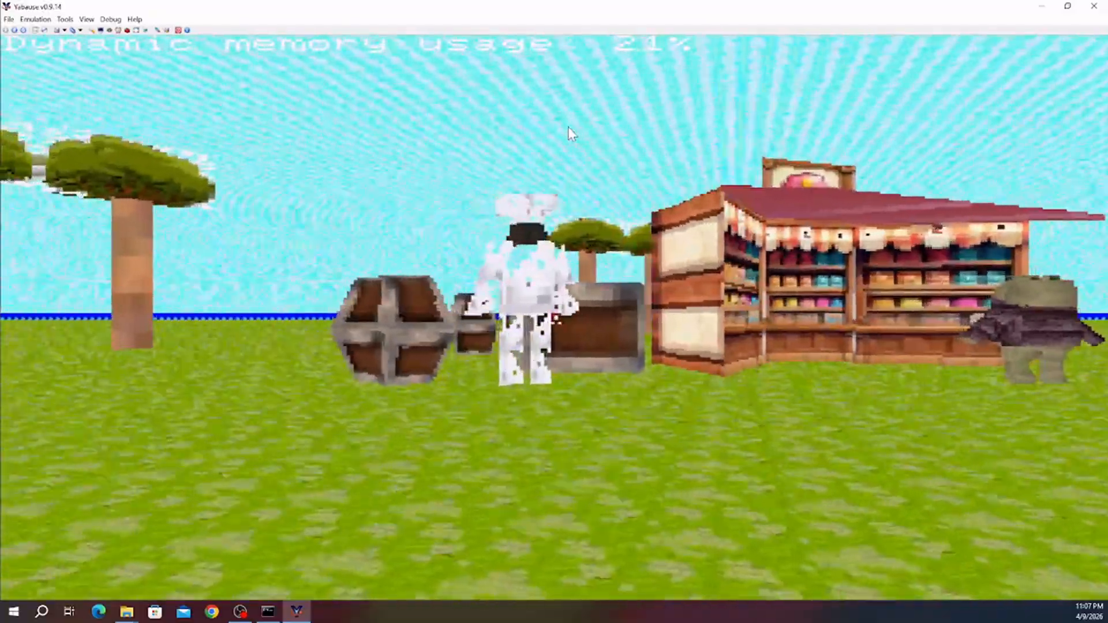
key("Up")
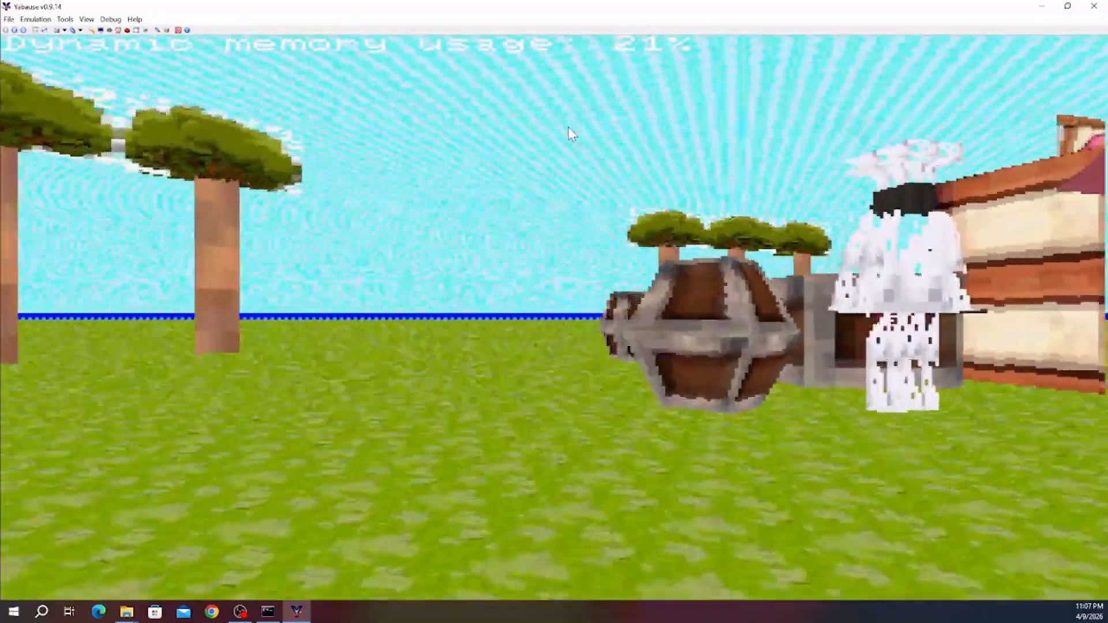
- Approach the dark-haired NPC in the white dress and inspect her model from several angles
key("Right")
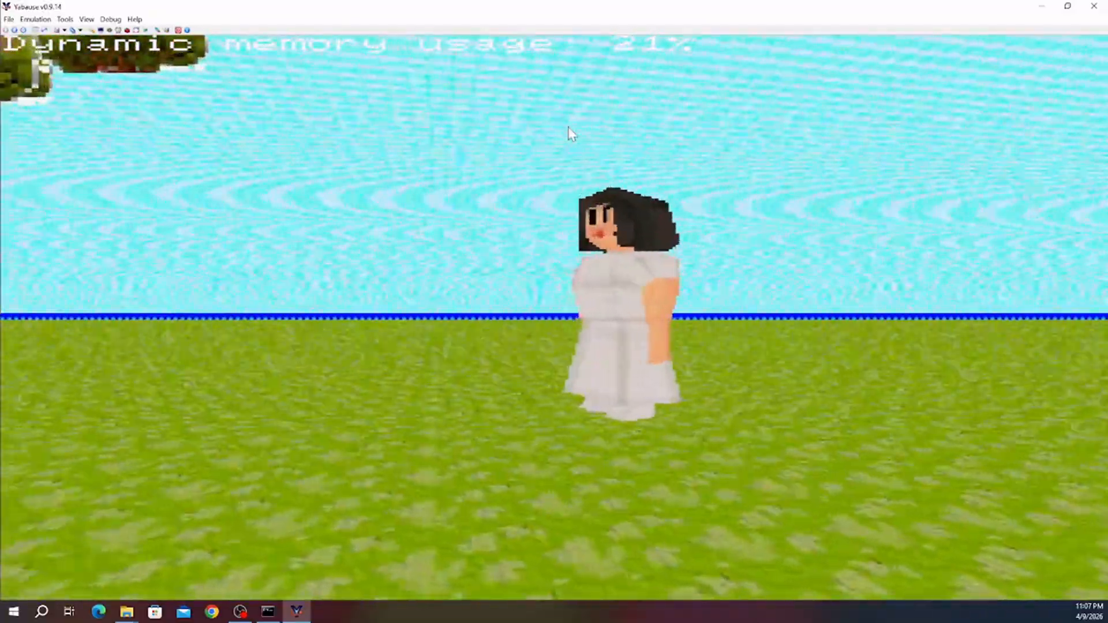
key("Right")
key("Up")
key("Left")
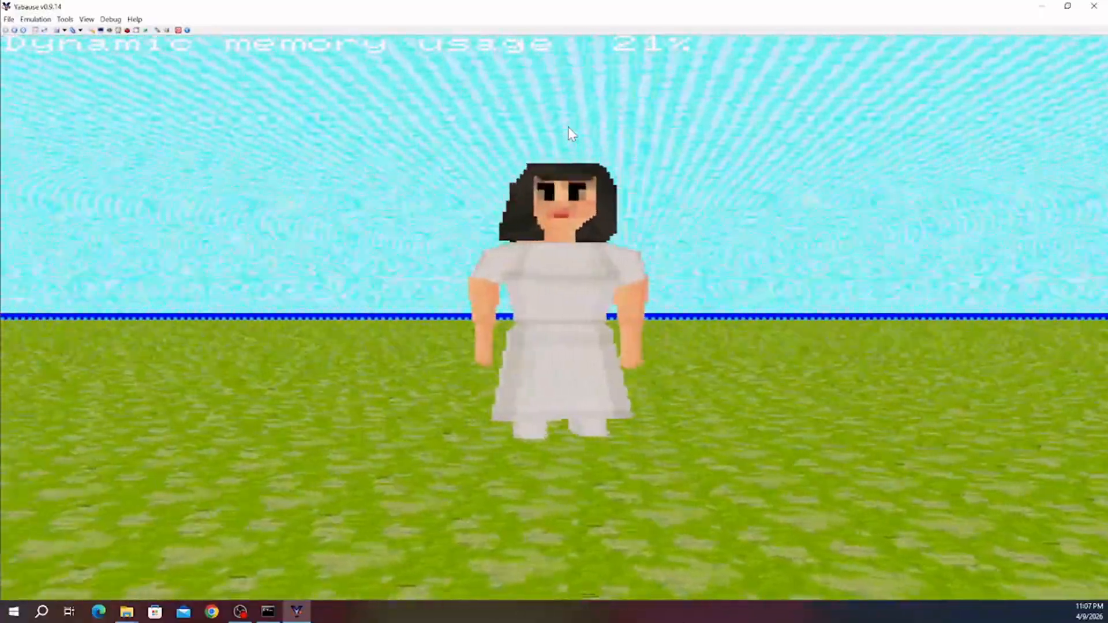
key("Left")
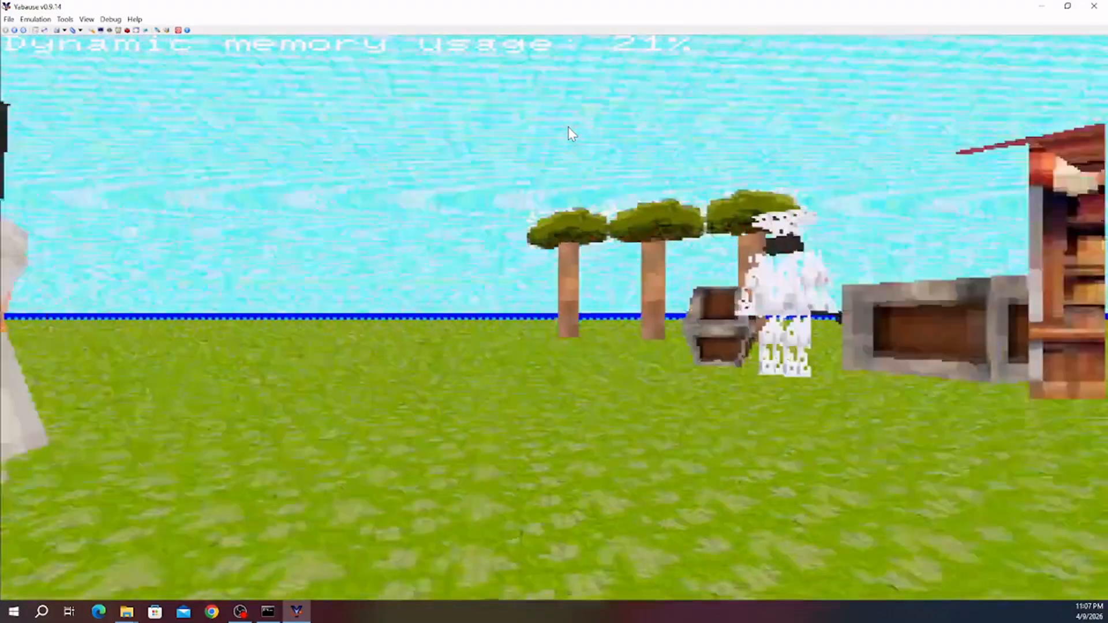
key("Right")
key("Right")
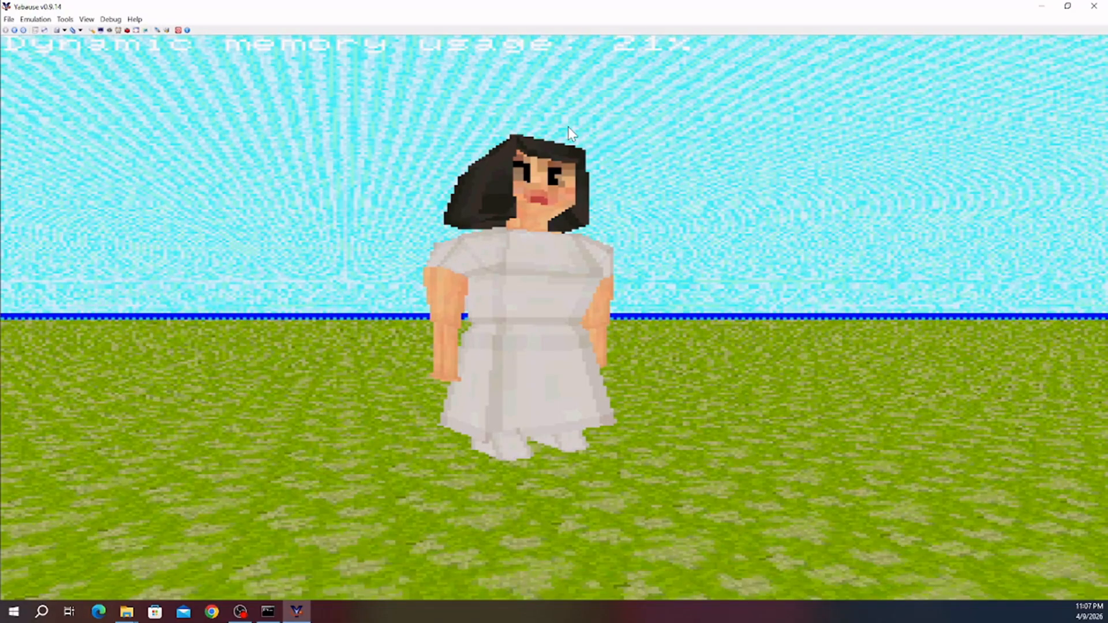
- Return to the tree row by the half-timbered building and check how the large tree behind it is drawn
key("Right")
key("Right")
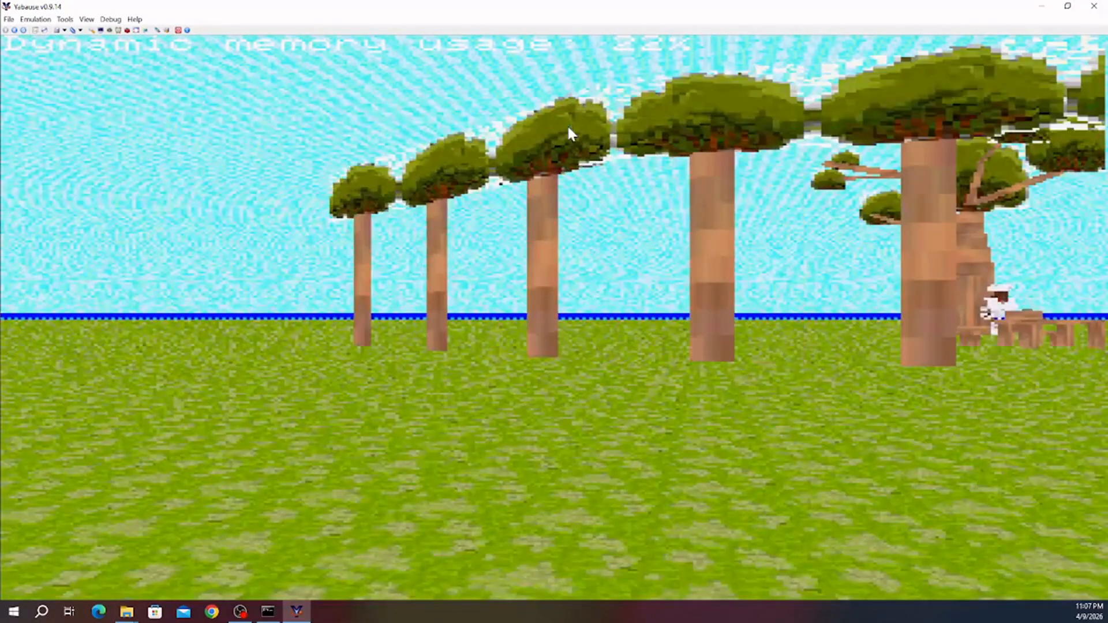
key("Left")
key("Up")
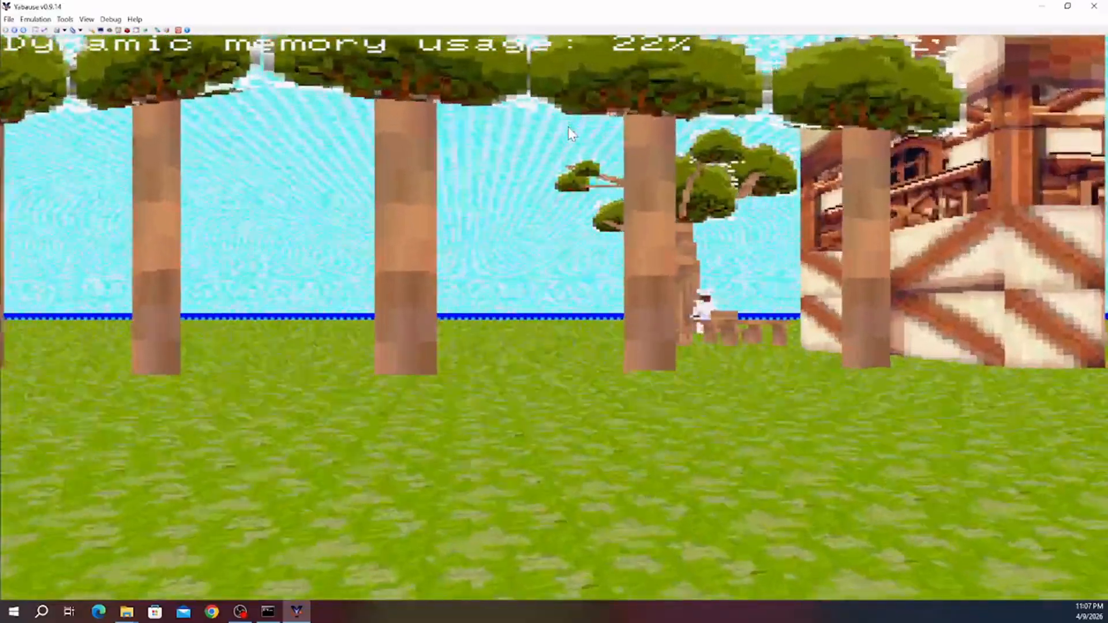
- Walk through the tree row and examine the large branching tree and the wooden tables and benches beside it
key("Right")
key("Left")
key("Right")
key("Up")
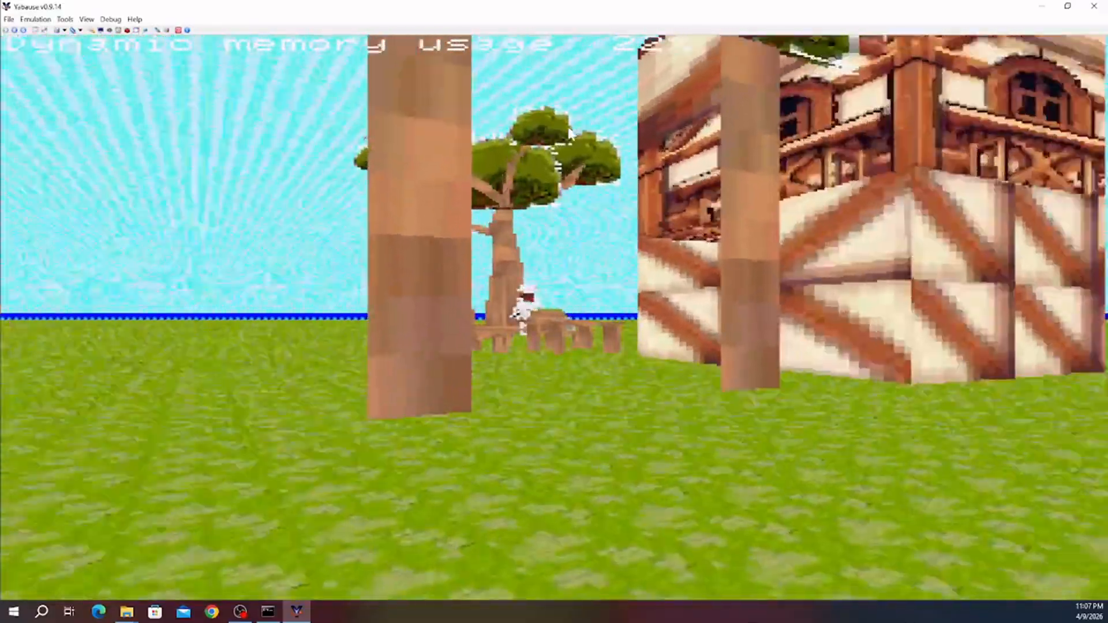
key("Up")
key("Left")
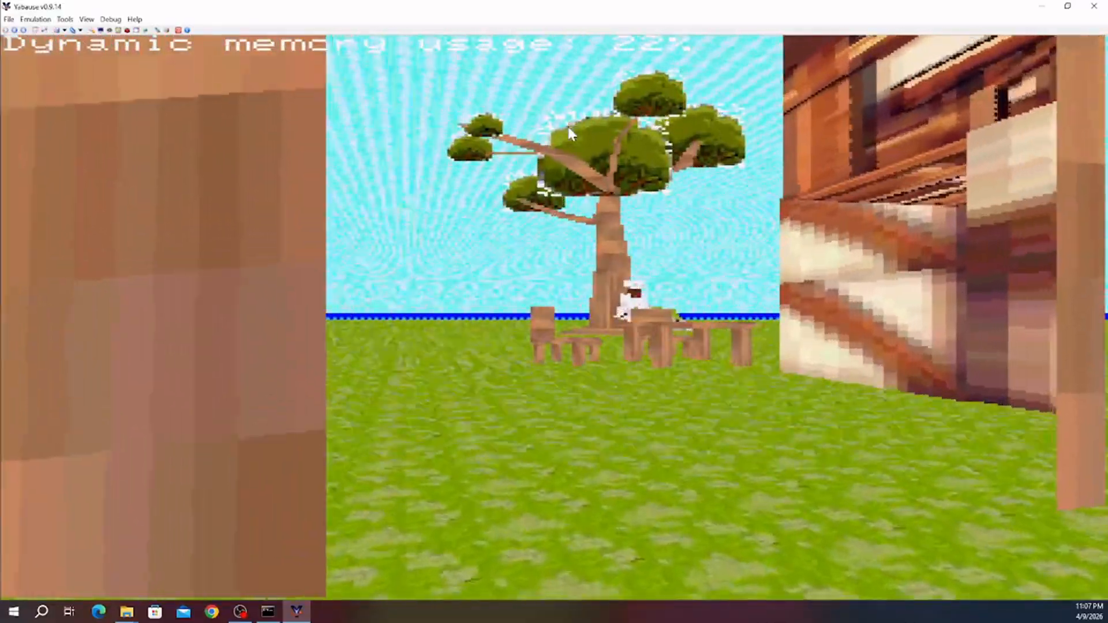
key("Left")
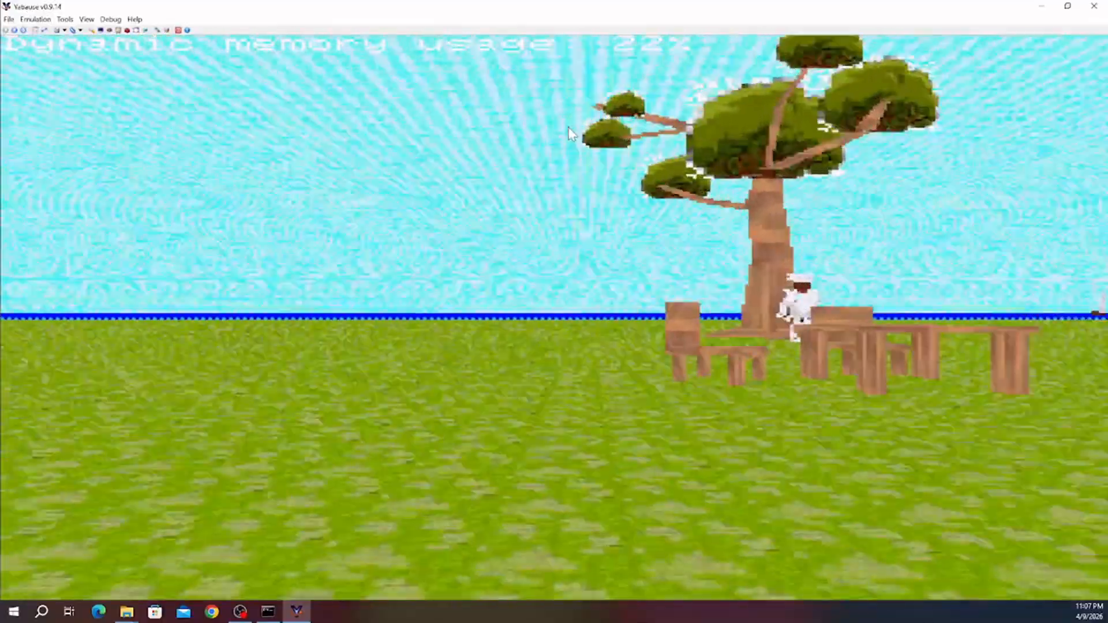
- Approach the wooden tables and benches beside the half-timbered building and inspect them with the white-clad NPCs
key("Right")
key("Up")
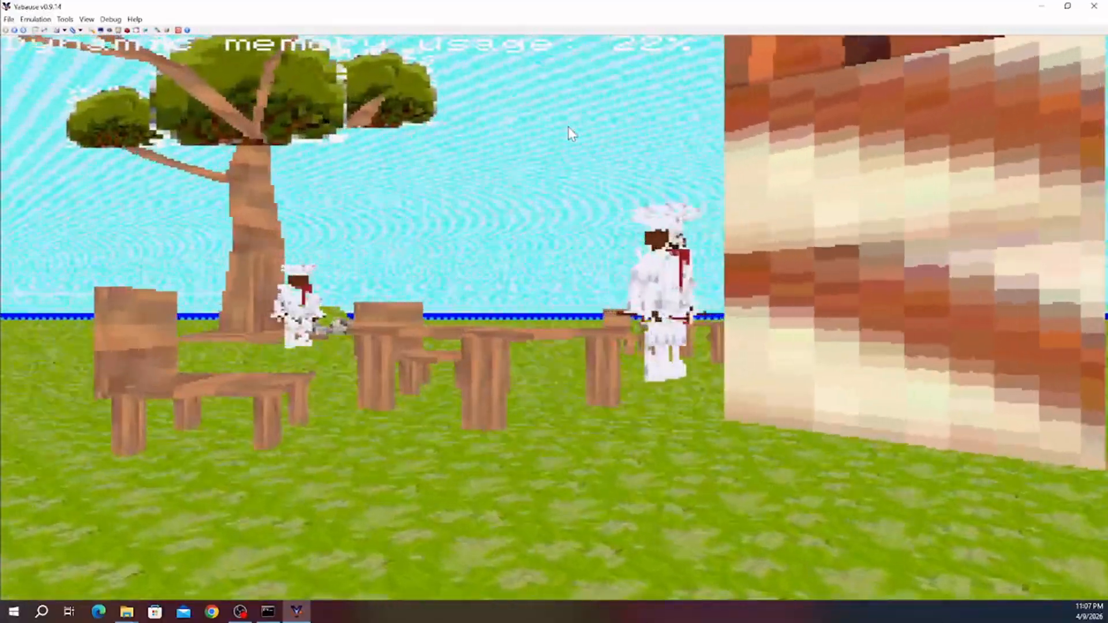
key("Left")
key("Right")
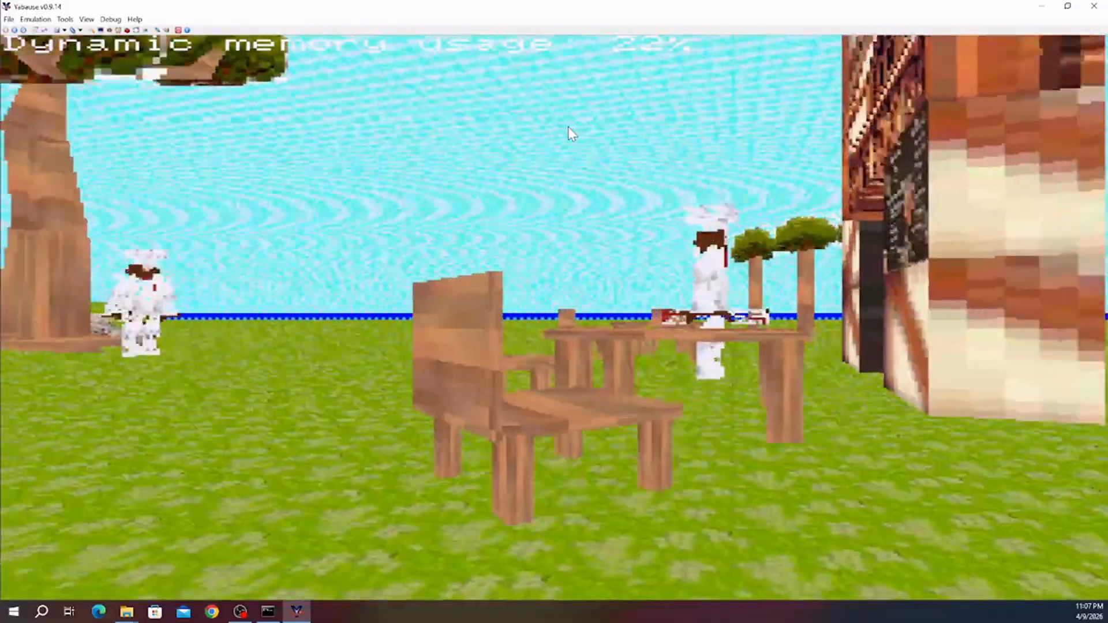
key("Down")
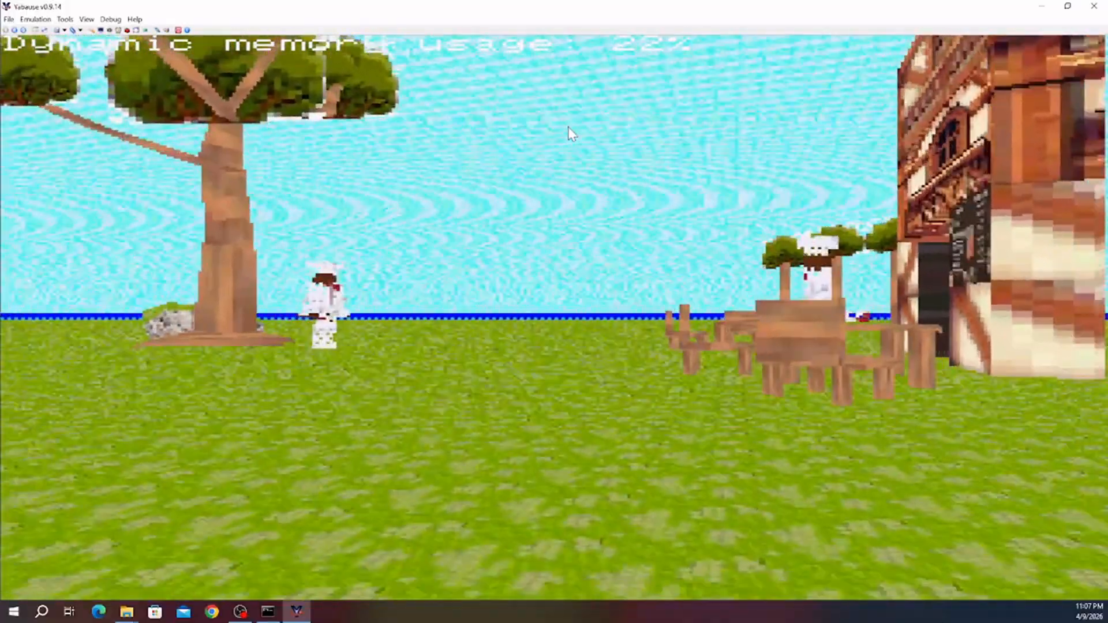
- Walk toward the large tree and pass close by the white-clad NPC standing near its trunk
key("Left")
key("Up")
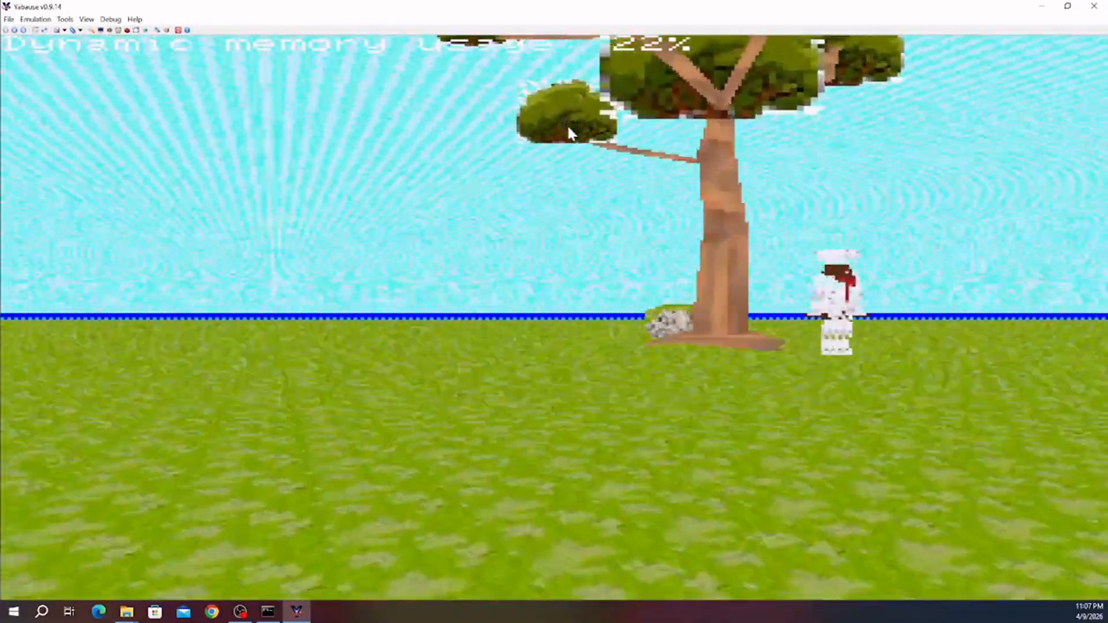
key("Up")
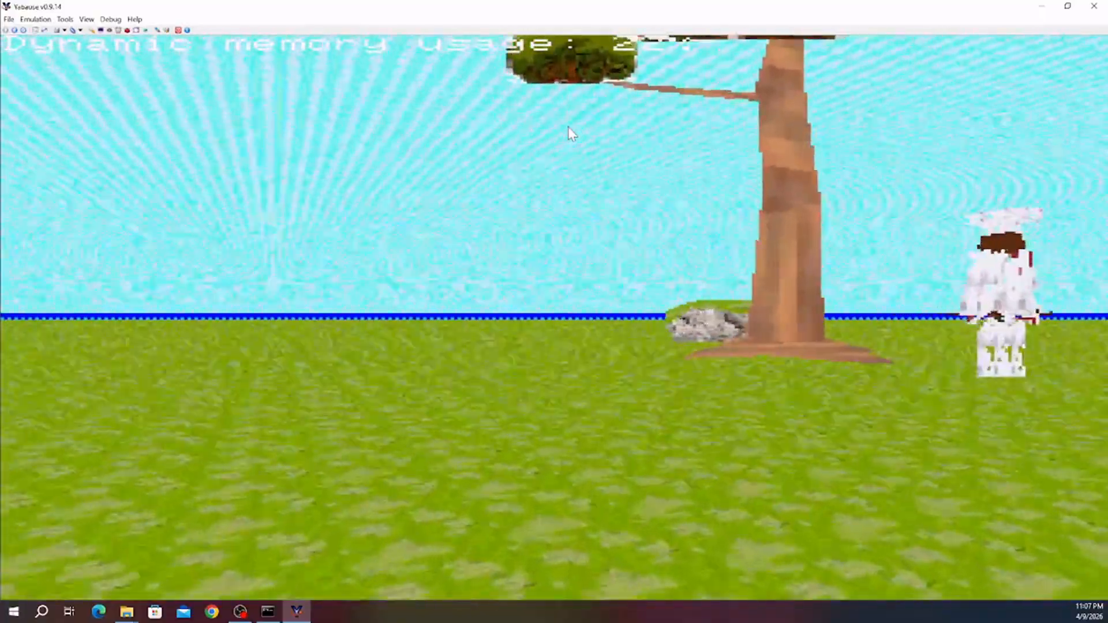
key("Right")
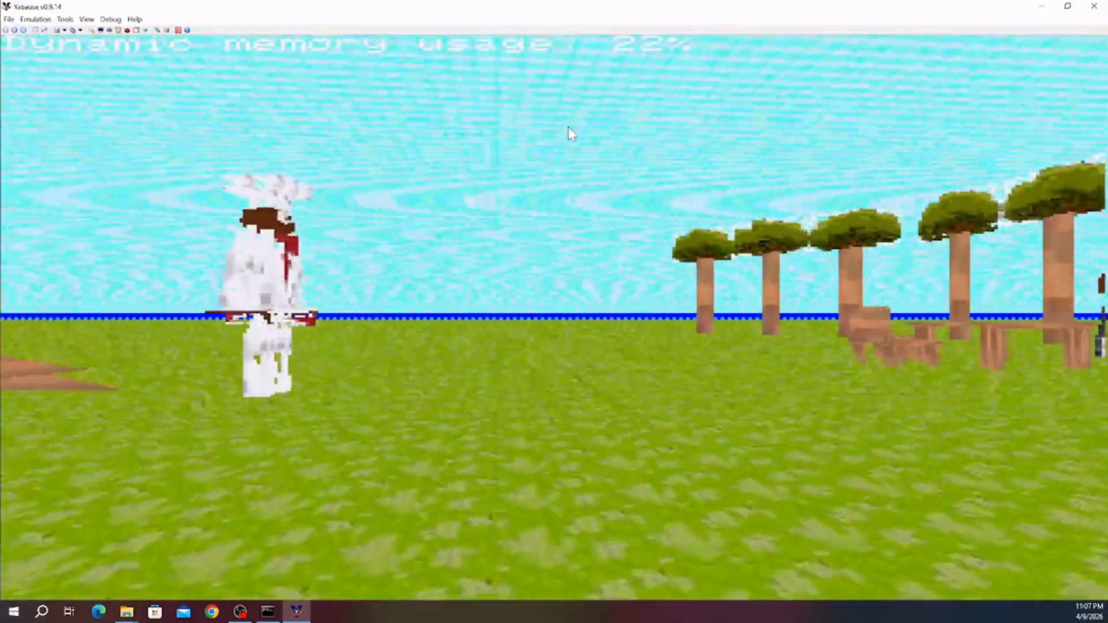
key("Up")
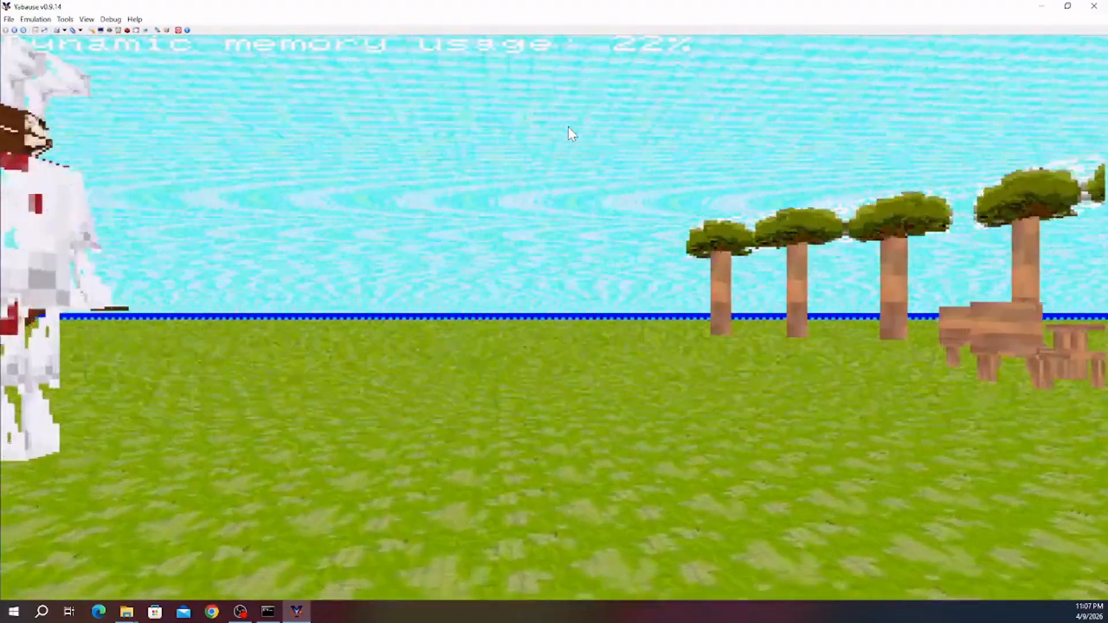
key("Up")
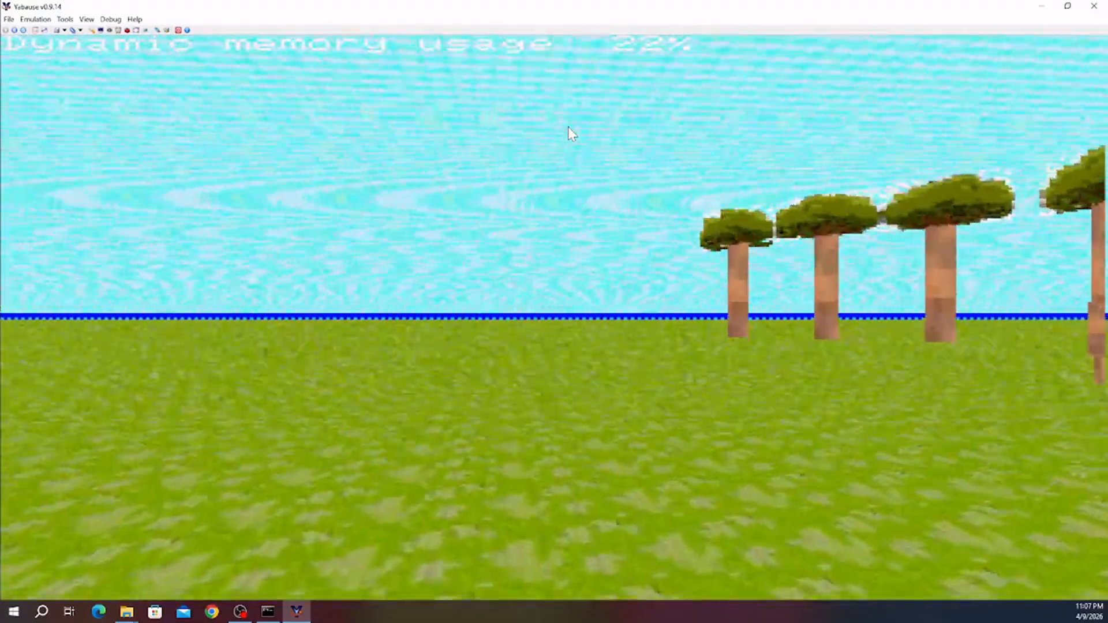
- Turn to the grass-topped rock behind the large tree and pass between the rock and the trunk
key("Left")
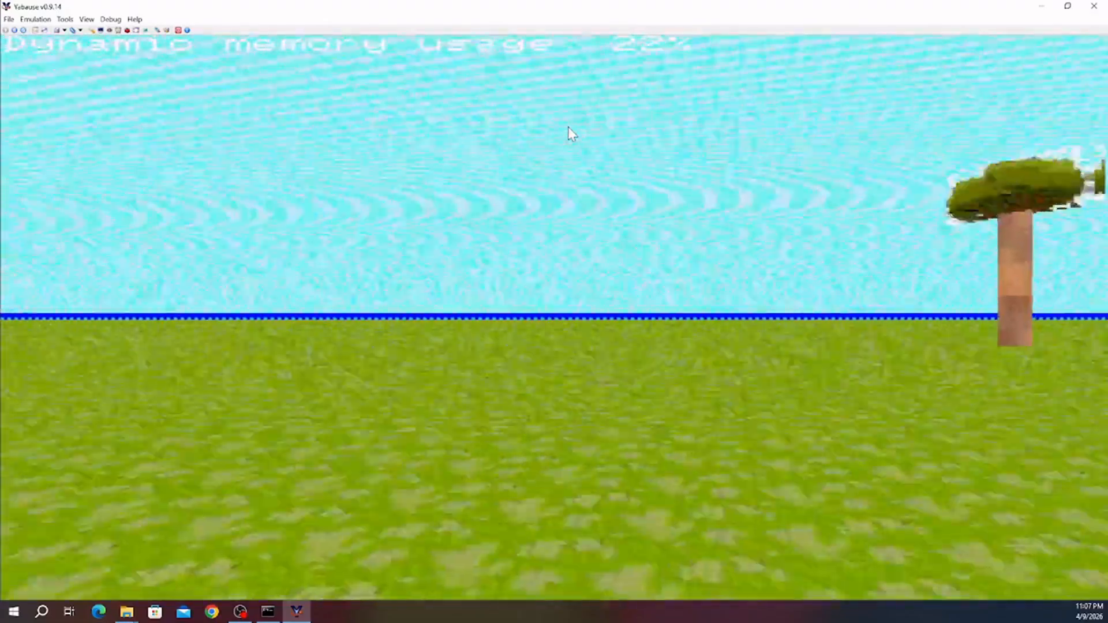
key("Left")
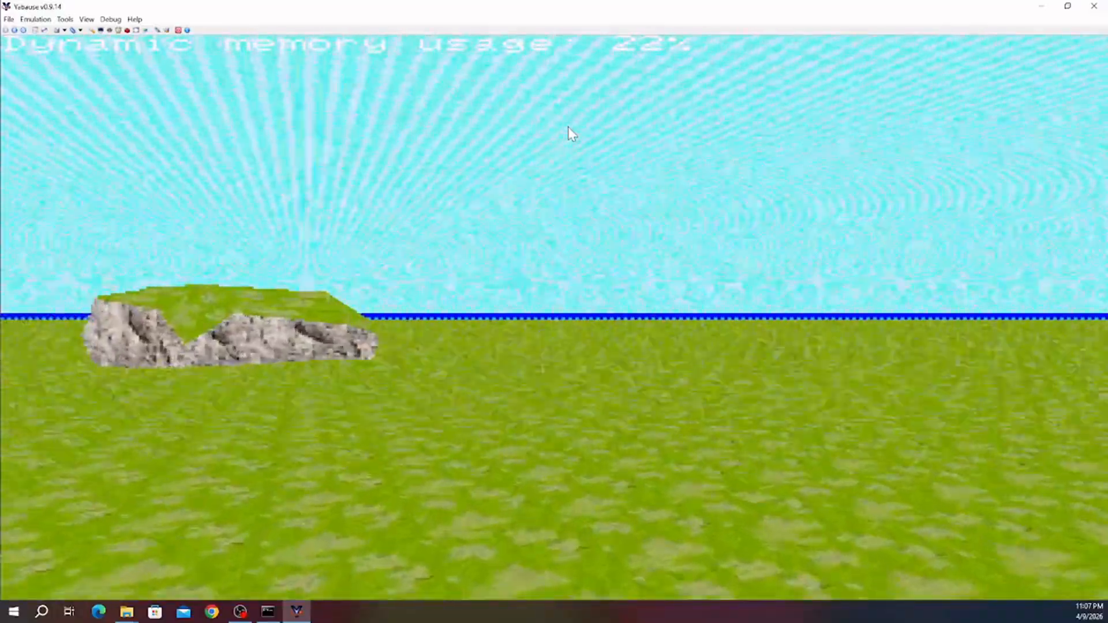
key("Up")
key("Left")
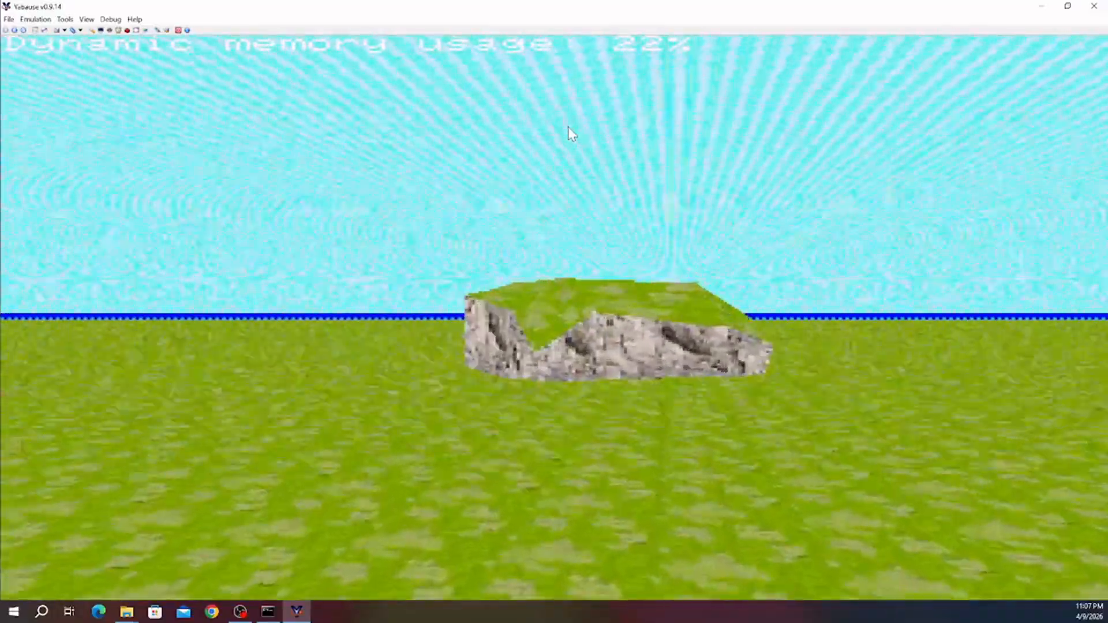
key("Left")
key("Up")
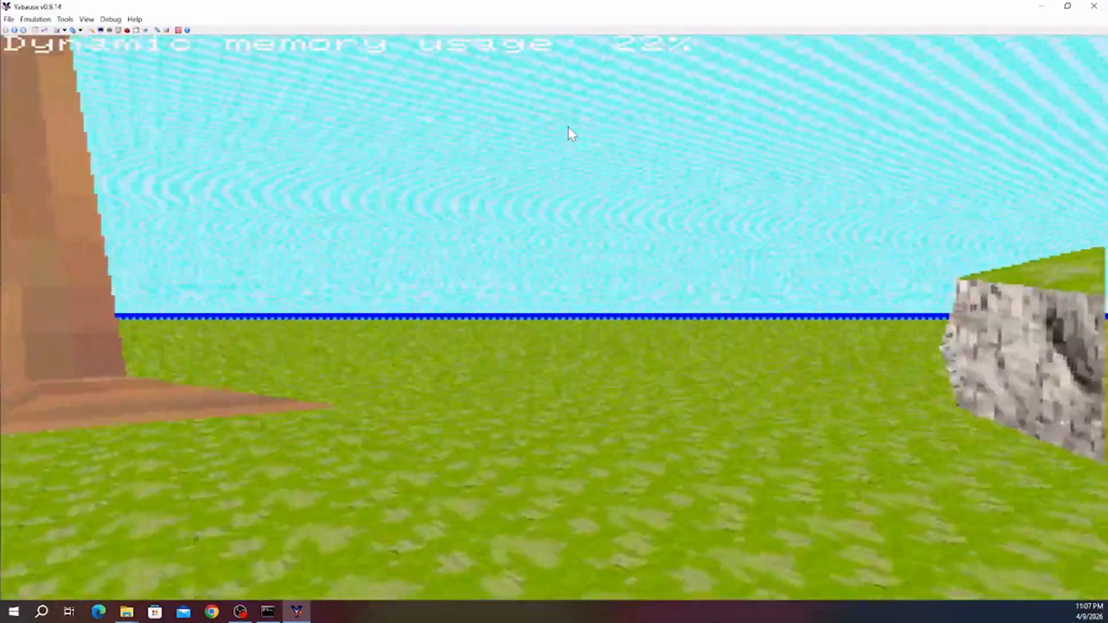